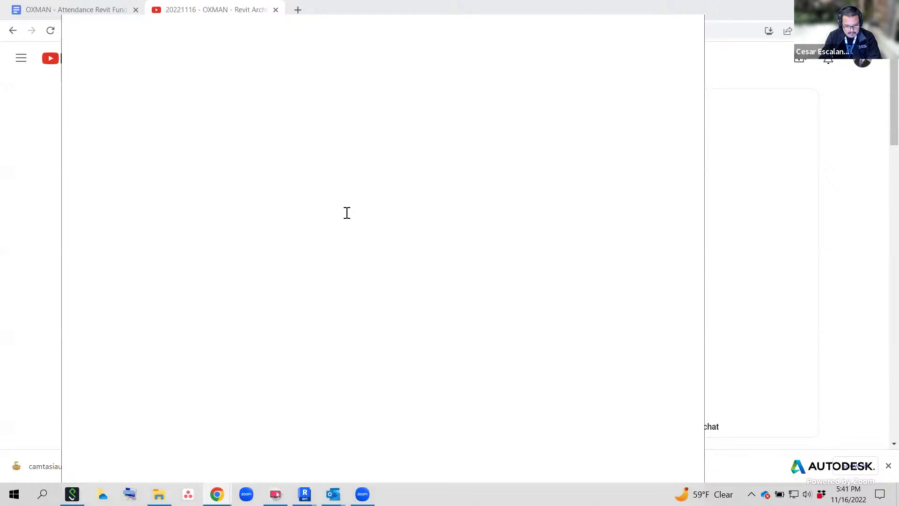
Mute the playback of the live stream titled "20221116 - OXMAN - Revit Architecture Fundamentals"
left_click_drag(361, 8, 333, 22)
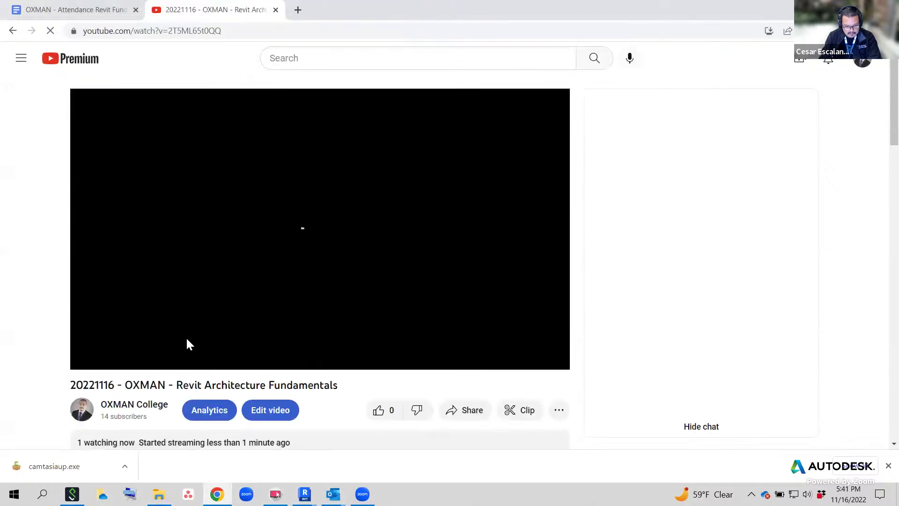
scroll(200, 367, "down", 3)
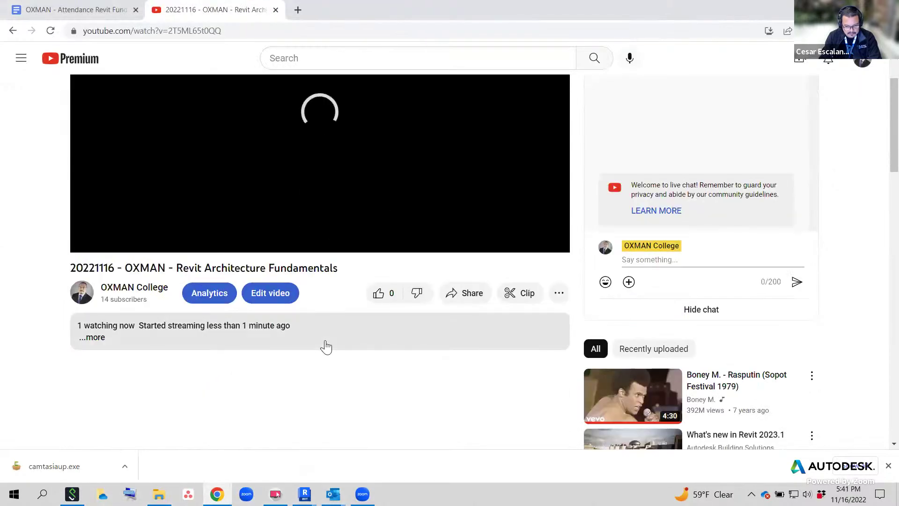
scroll(325, 345, "down", 3)
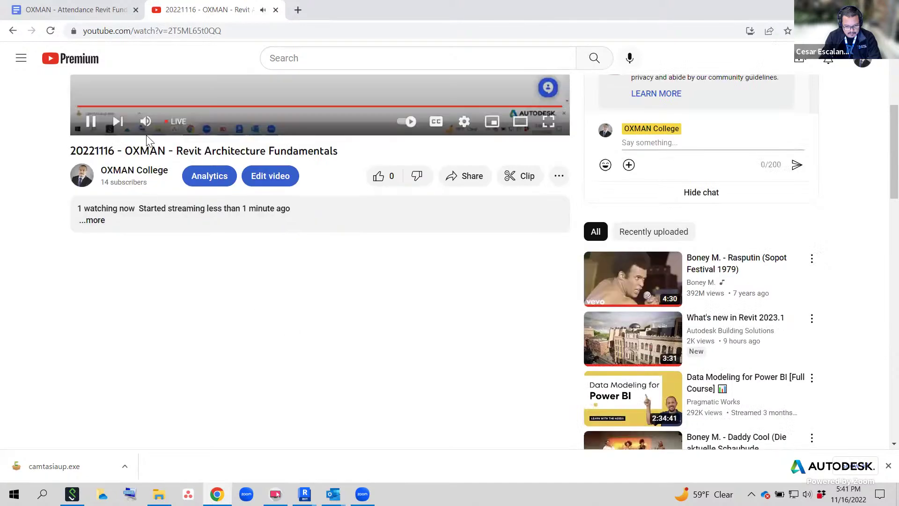
key("m")
Detach the live stream page from the browser window and put the attendance document window away
left_click_drag(217, 9, 197, 0)
left_click(731, 143)
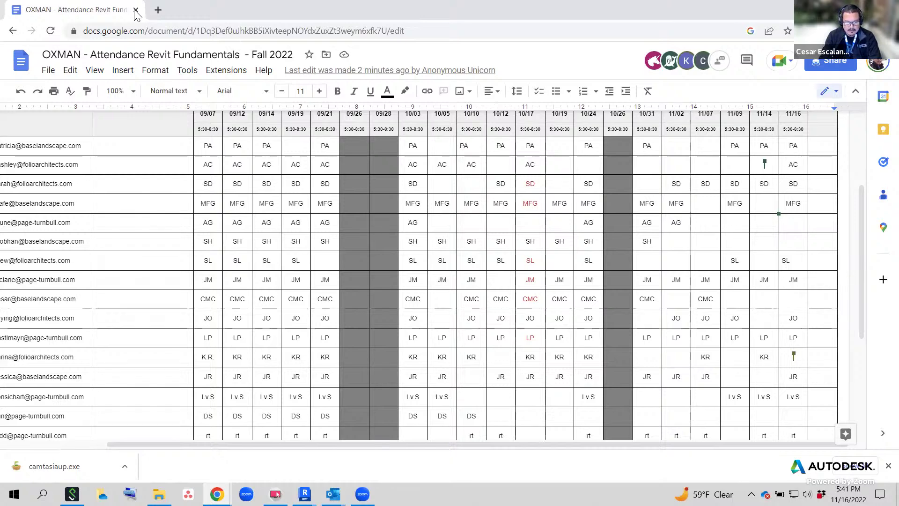
left_click(832, 8)
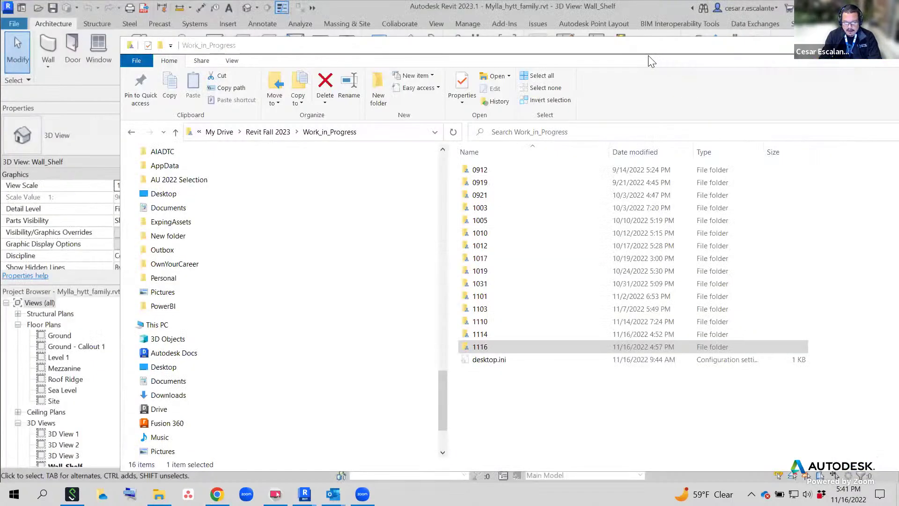
Open the 1116 folder inside Work_in_Progress to view its family files, and switch back to the Revit project
left_click(598, 49)
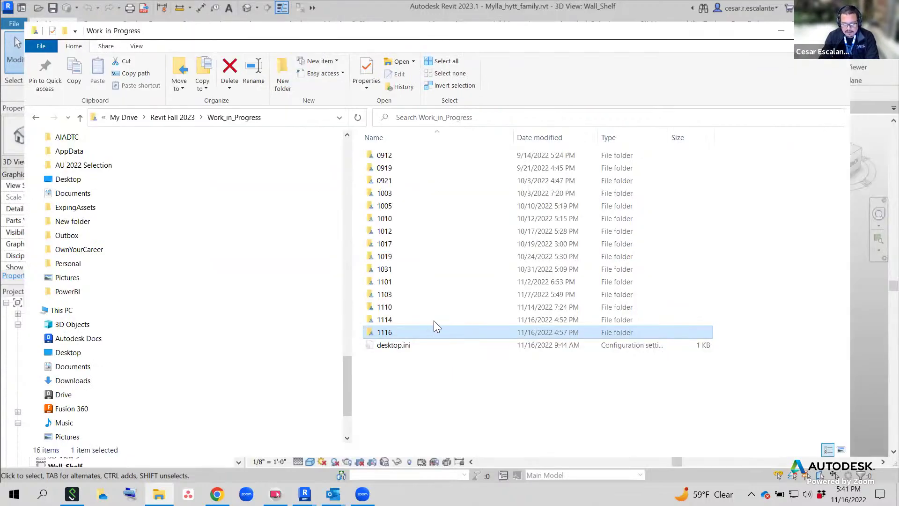
key("Return")
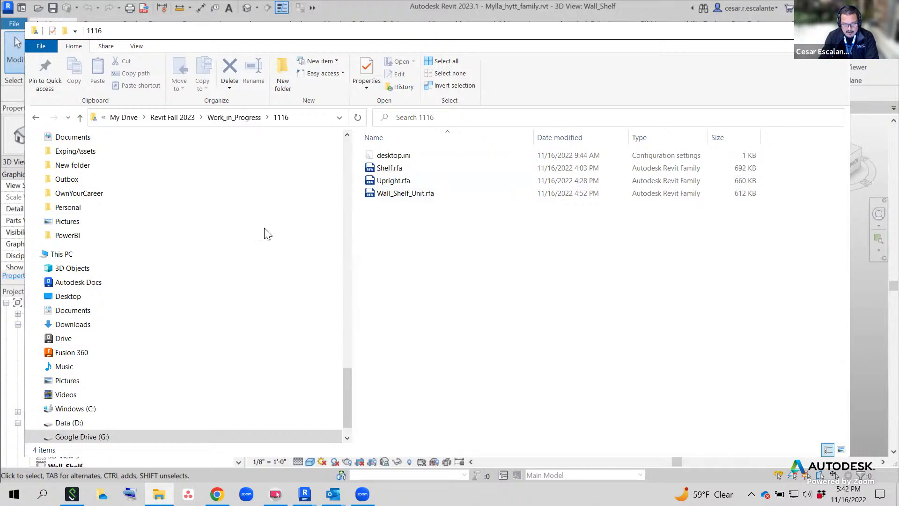
key("alt+Tab")
Start saving the current file as a project and browse to My Drive on Google Drive (G:)
left_click(19, 26)
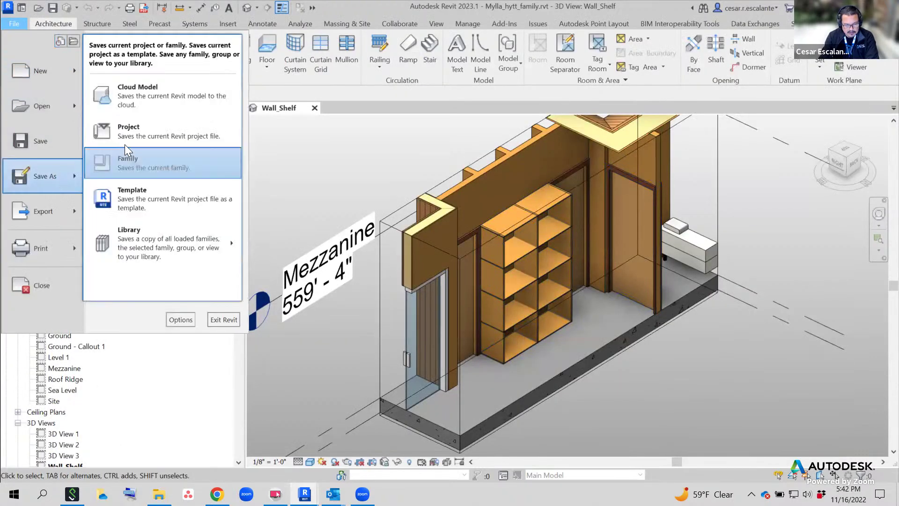
key("Escape")
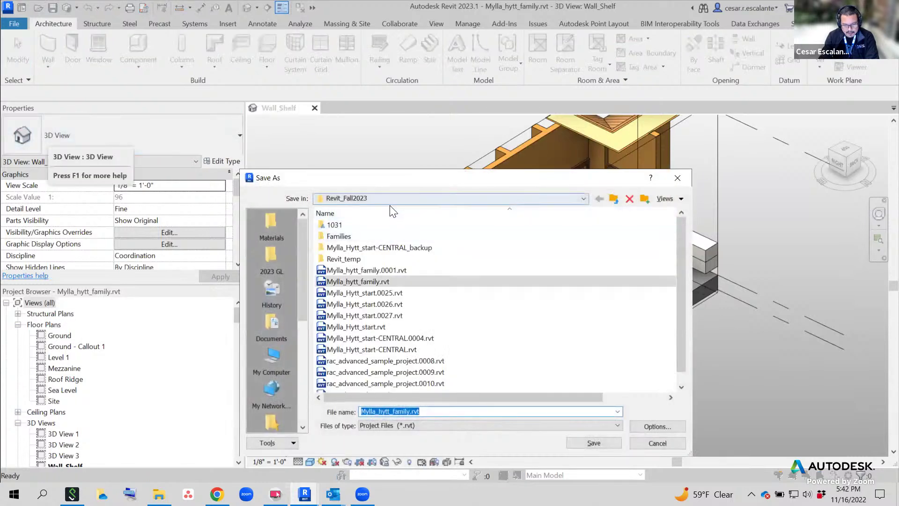
left_click(398, 199)
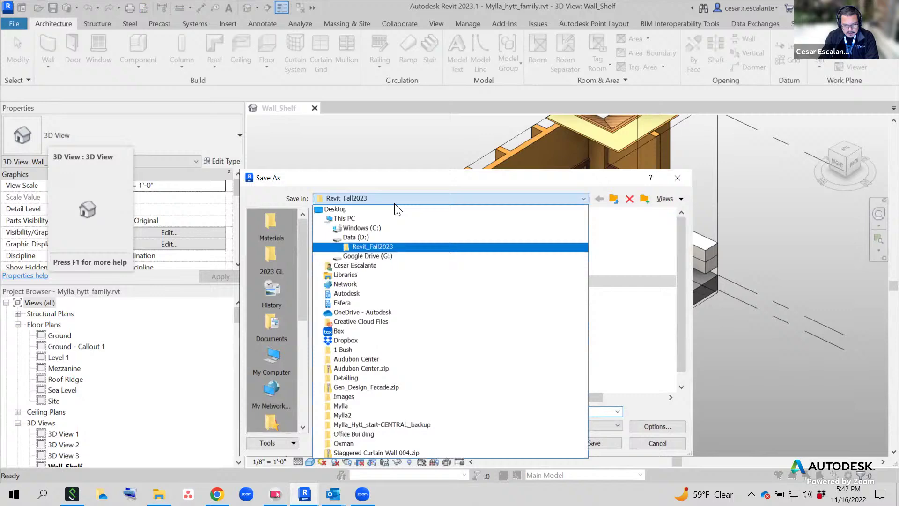
left_click(371, 248)
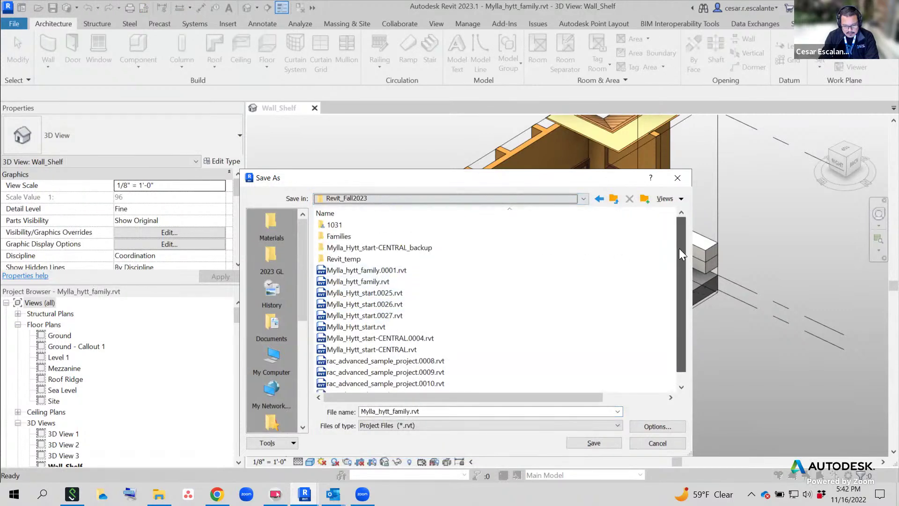
left_click(467, 201)
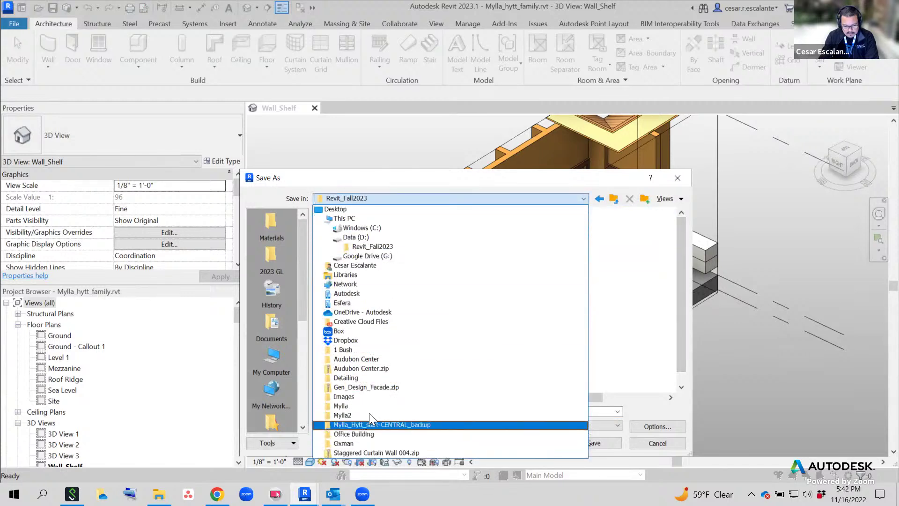
left_click(349, 217)
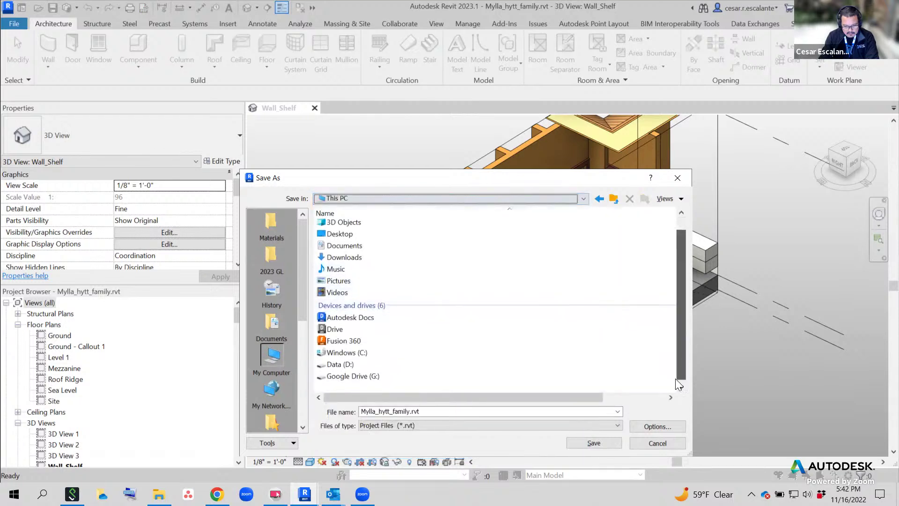
double_click(353, 373)
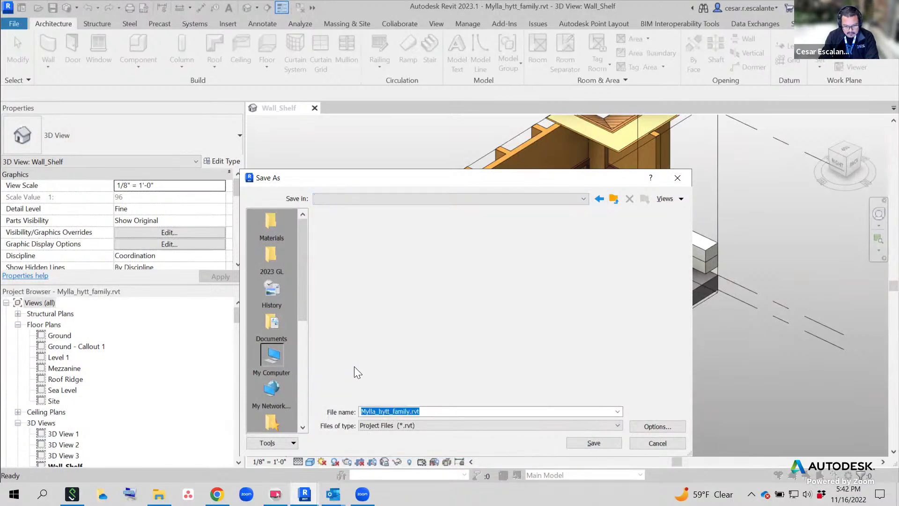
double_click(341, 248)
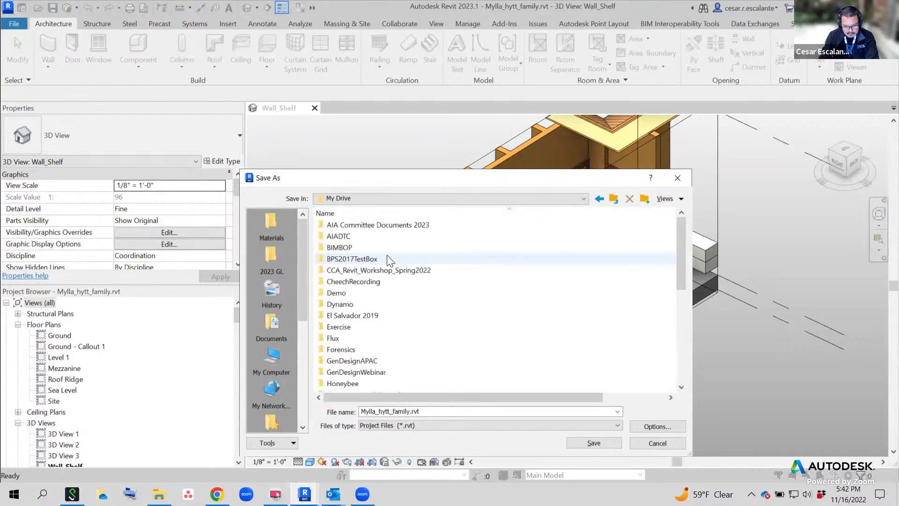
Save Mylla_hytt_family.rvt in the 1116 folder under Revit Fall 2023 and Work_in_Progress
left_click_drag(680, 278, 669, 366)
double_click(367, 292)
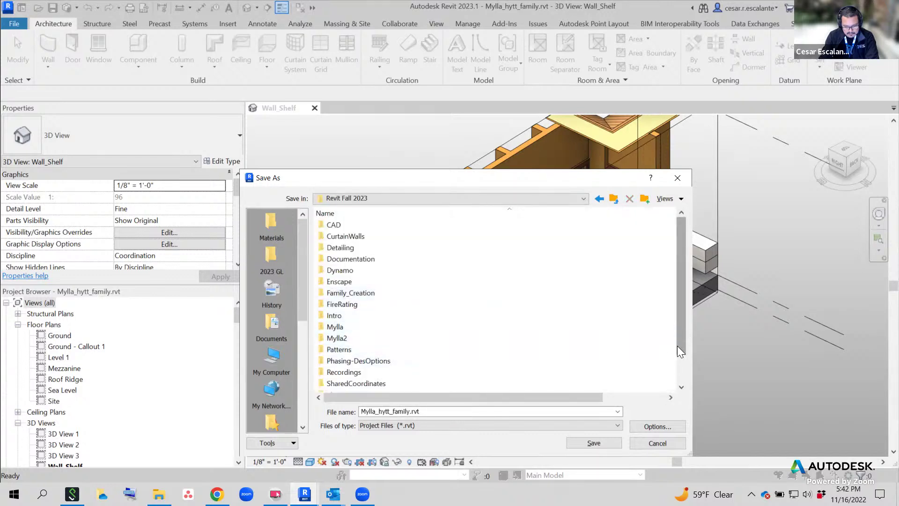
left_click_drag(676, 345, 672, 384)
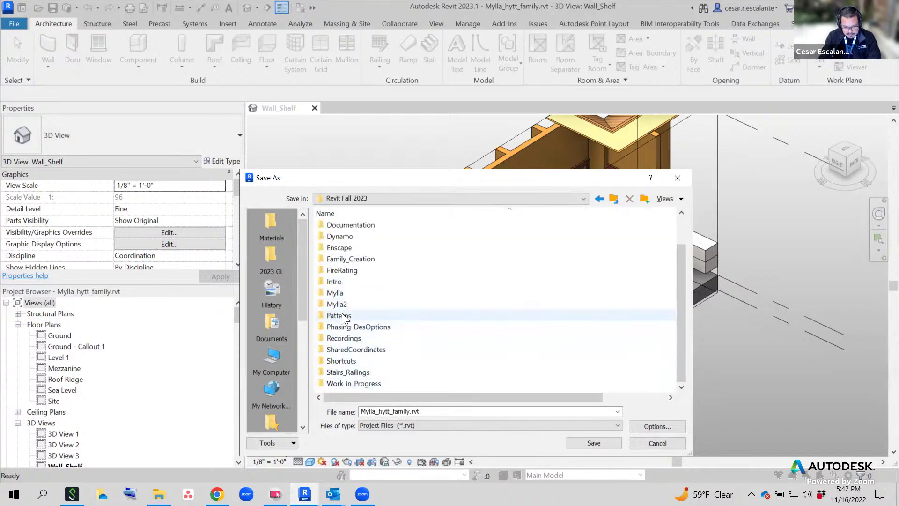
double_click(355, 383)
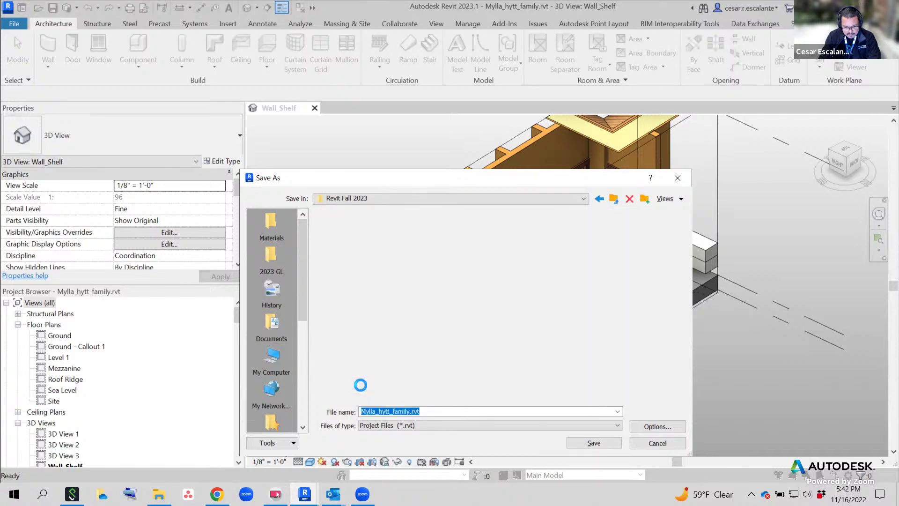
double_click(342, 382)
left_click(599, 443)
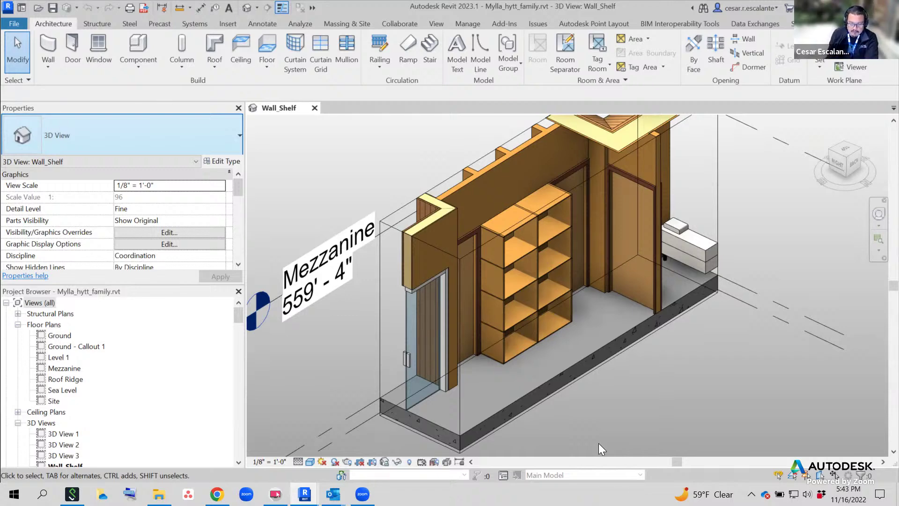
Expand the Wall_Shelf view's section box on two sides to take in the rooms around the shelving unit
scroll(594, 412, "down", 4)
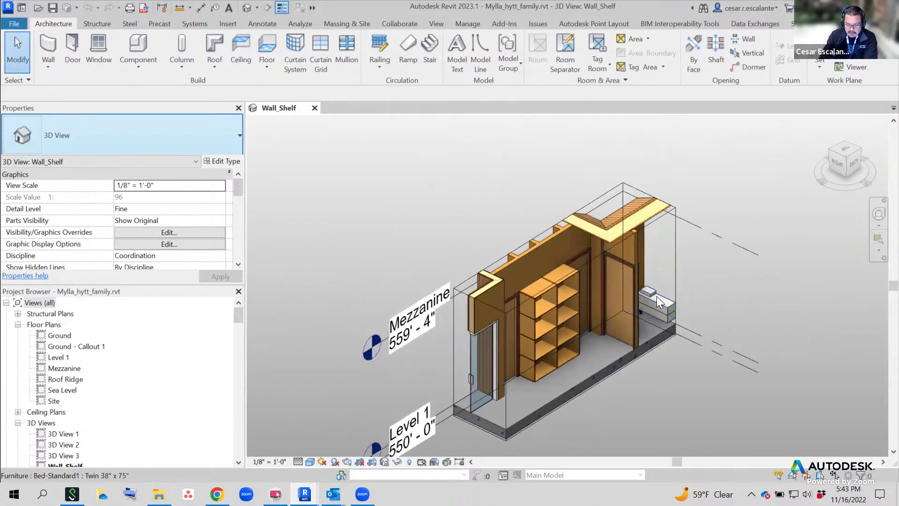
left_click(676, 273)
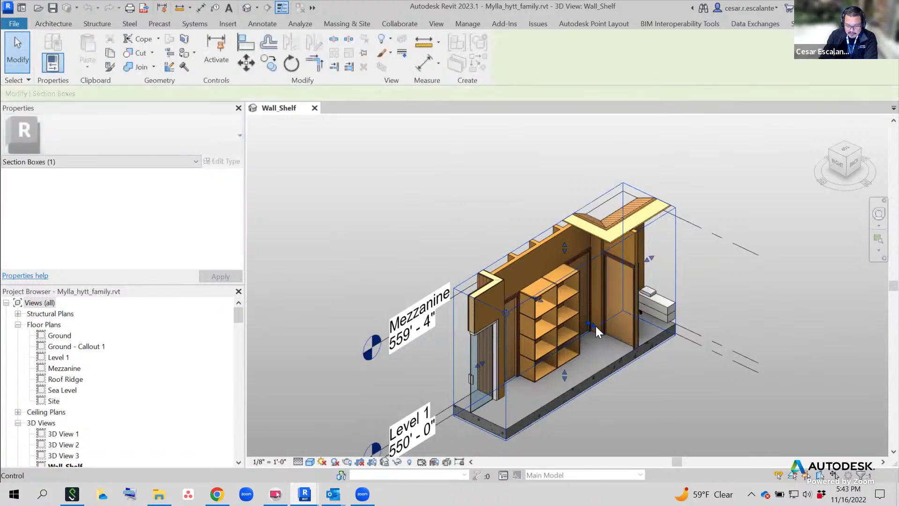
left_click_drag(595, 326, 695, 412)
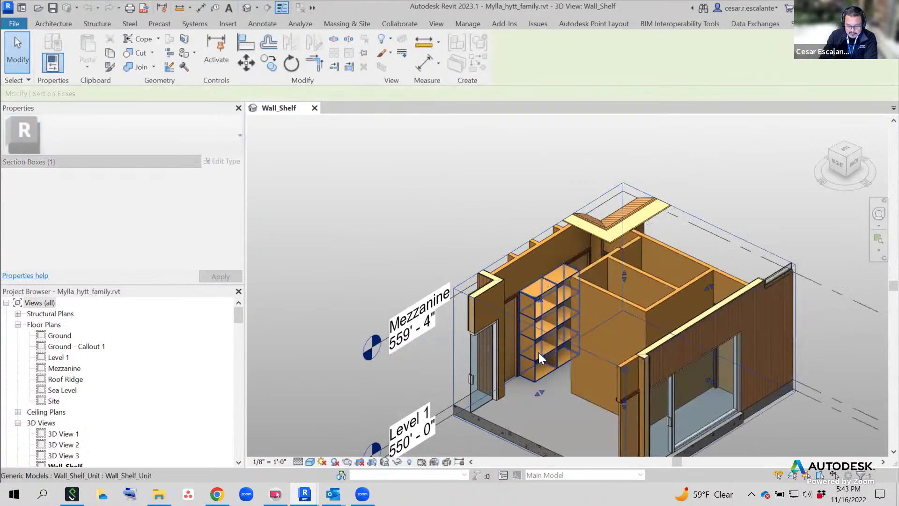
middle_click_drag(537, 269, 544, 172)
left_click_drag(545, 295, 463, 359)
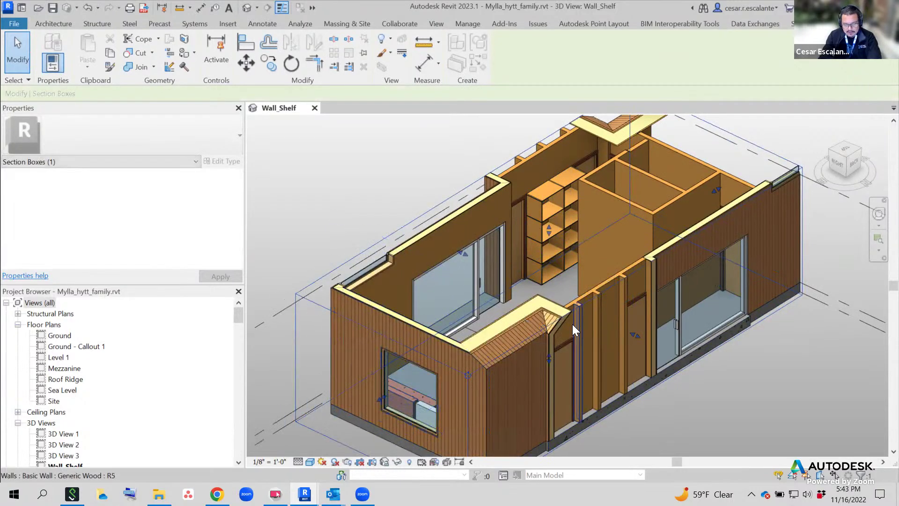
Examine the living area from several angles, including the sofas, doors and walls opposite the shelving unit
scroll(568, 323, "down", 2)
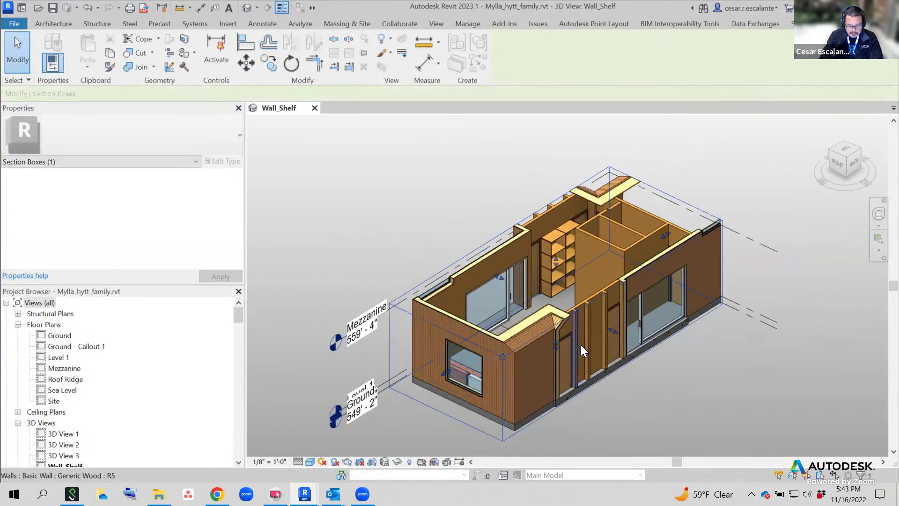
middle_click_drag(609, 388, 716, 178, "shift")
scroll(560, 231, "up", 4)
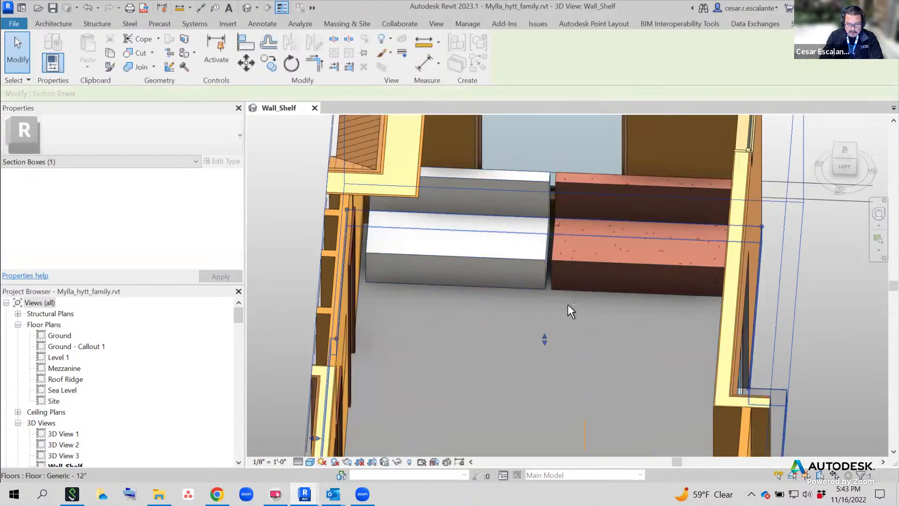
middle_click_drag(567, 304, 639, 321, "shift")
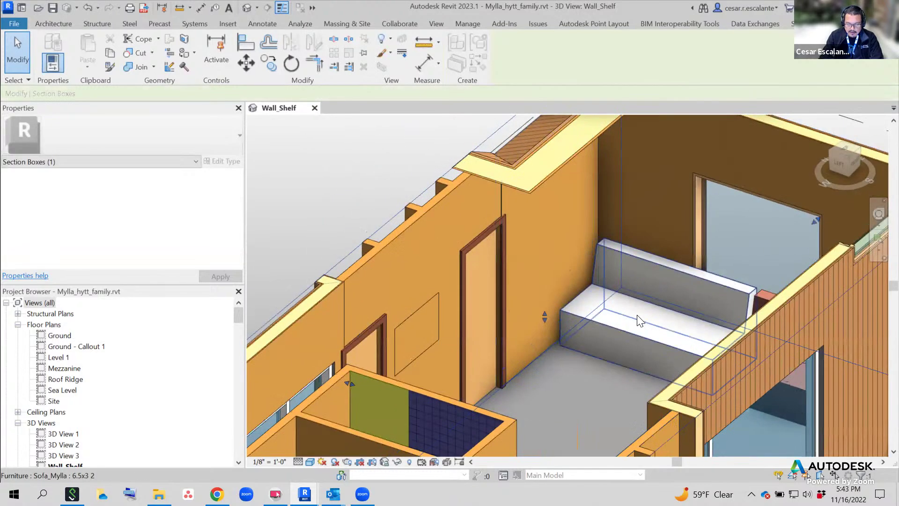
scroll(458, 344, "down", 3)
middle_click_drag(458, 343, 541, 313, "shift")
scroll(505, 362, "down", 4)
scroll(523, 348, "up", 3)
mouse_move(507, 356)
middle_mouse_down("shift")
mouse_move(487, 393)
mouse_move(510, 357)
mouse_move(494, 368)
middle_mouse_up("shift")
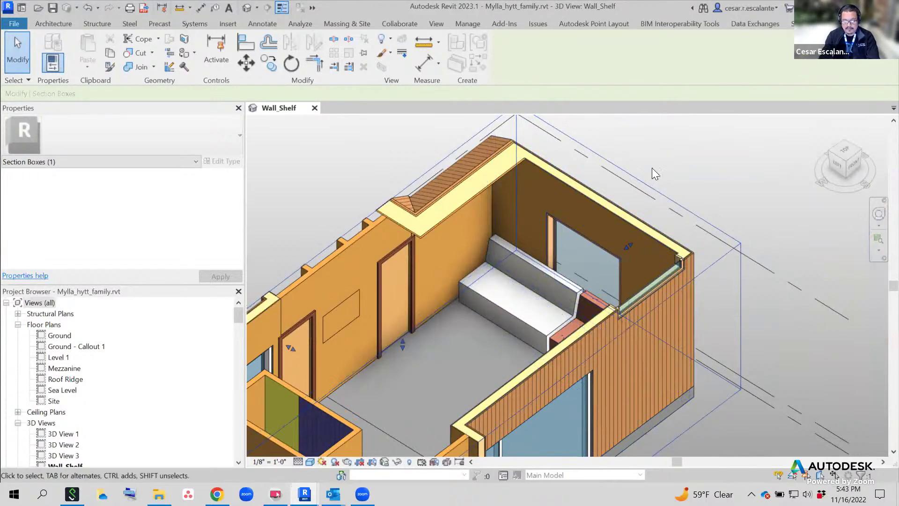
middle_click_drag(695, 191, 777, 137)
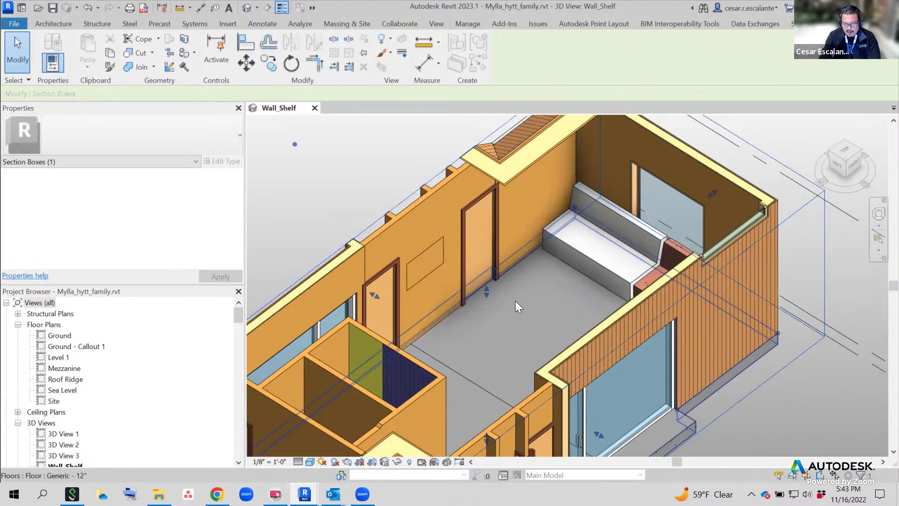
key("Escape")
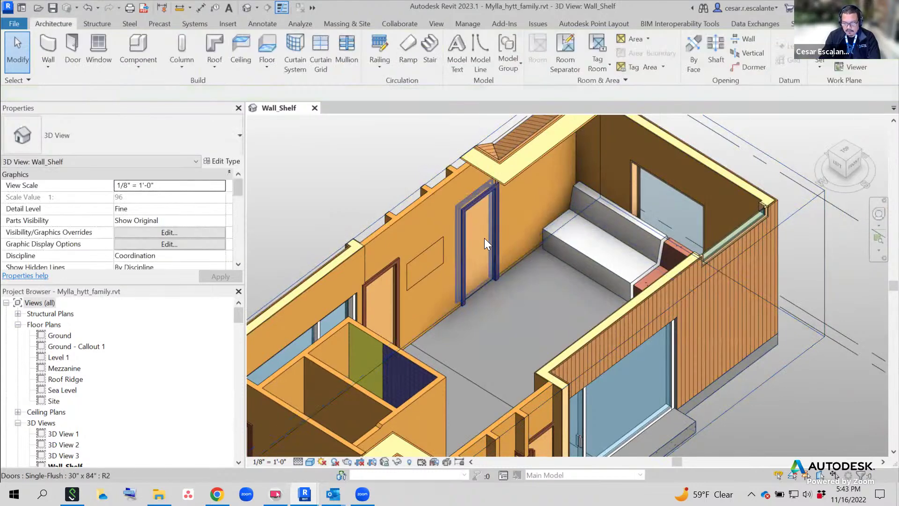
Select the 30" x 84" single-flush door nearest the sofa and inspect the storefront glazing and overall interior layout
left_click(484, 238)
middle_click_drag(515, 299, 529, 281, "shift")
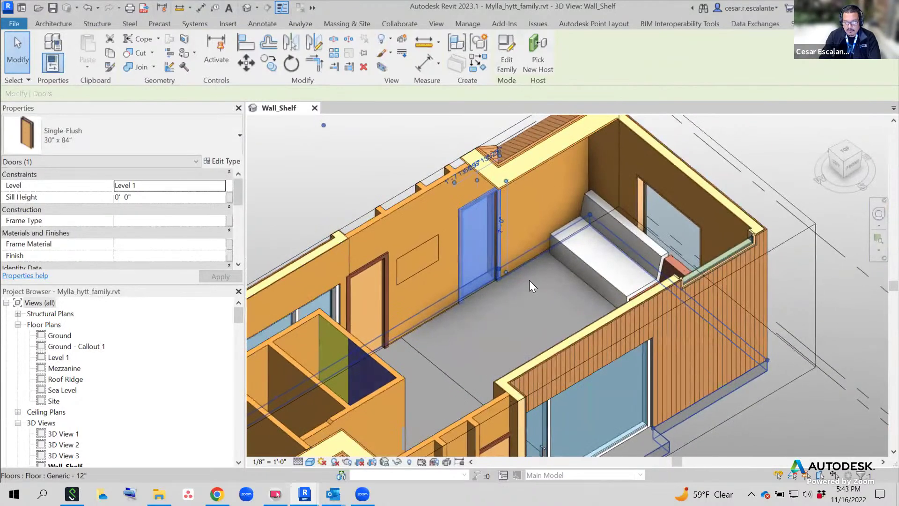
scroll(601, 294, "up", 5)
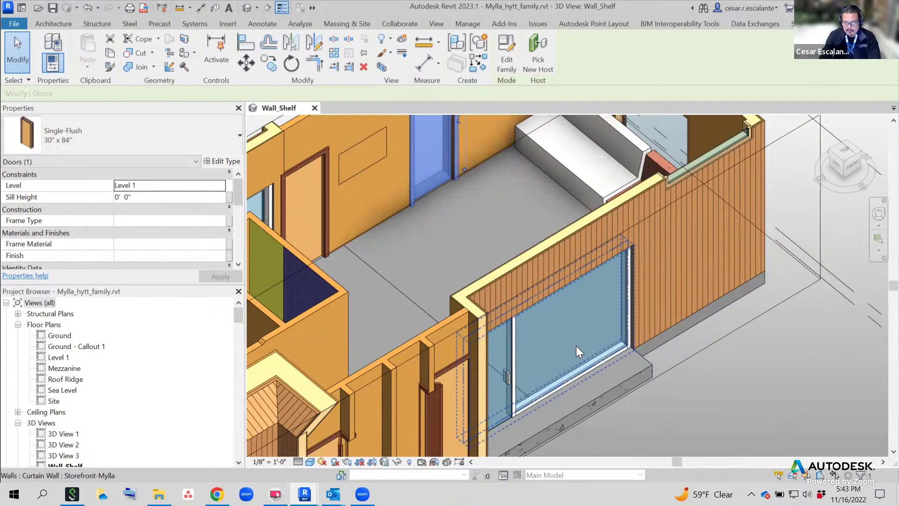
scroll(598, 331, "down", 4)
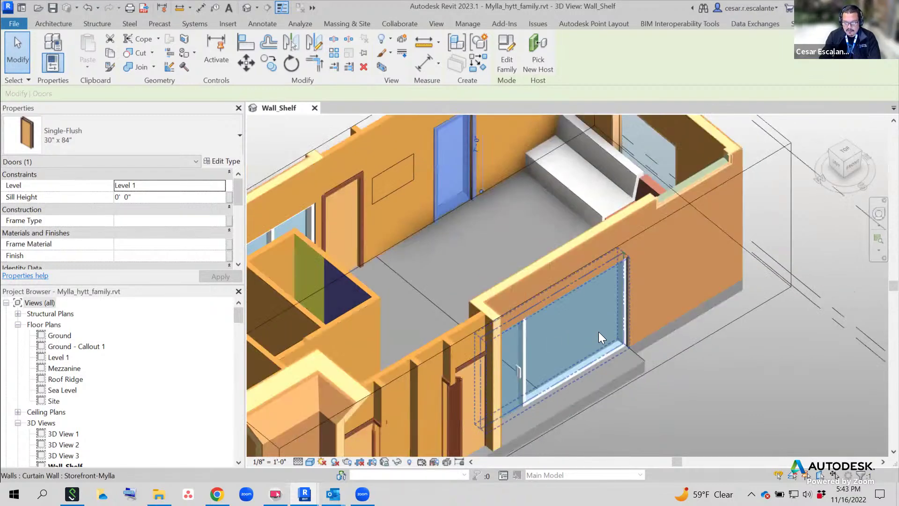
middle_click_drag(599, 331, 531, 302, "shift")
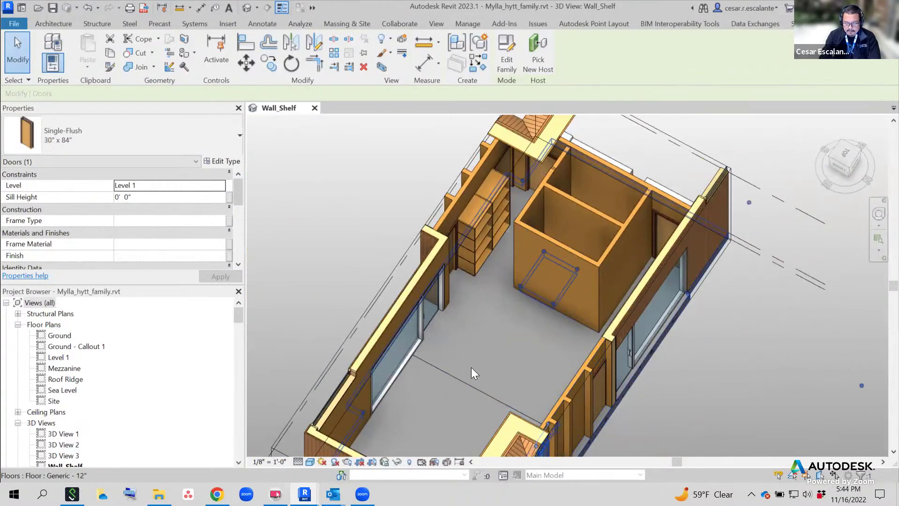
scroll(408, 320, "down", 3)
middle_click_drag(503, 410, 579, 380, "shift")
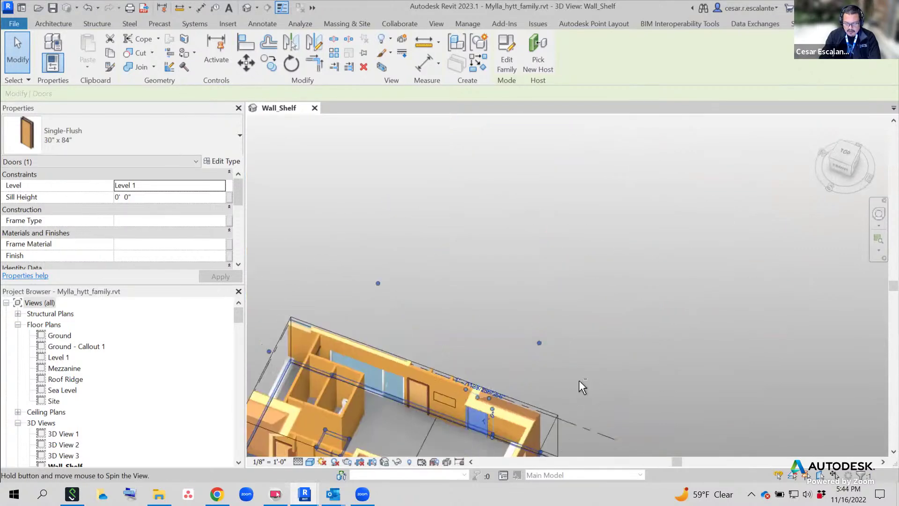
middle_click_drag(637, 266, 724, 100)
middle_click_drag(569, 371, 699, 350, "shift")
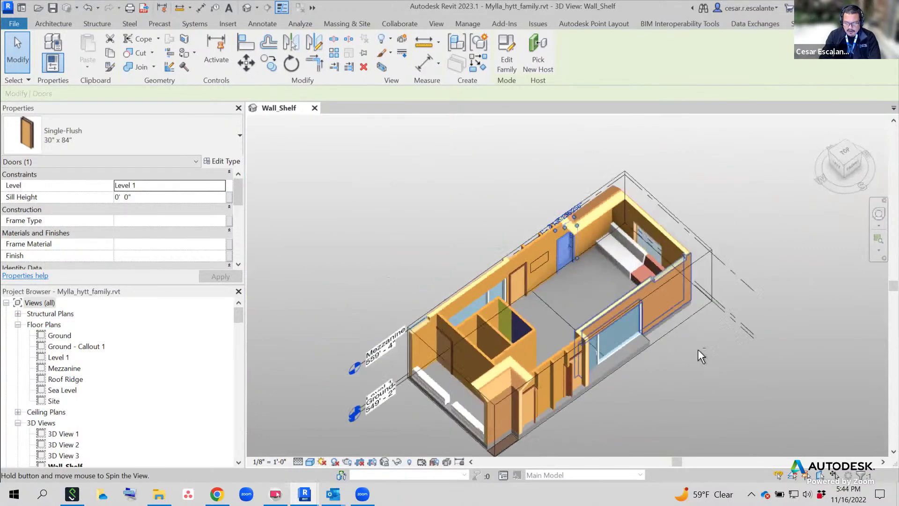
Select the Sofa_Mylla sofa and check its Sofa Material instance property
scroll(634, 264, "up", 3)
left_click(610, 266)
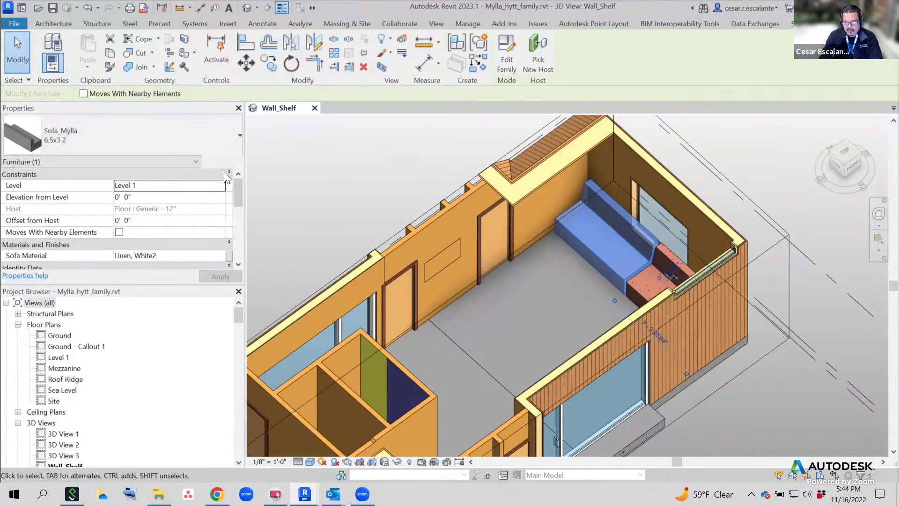
left_click_drag(237, 195, 235, 212)
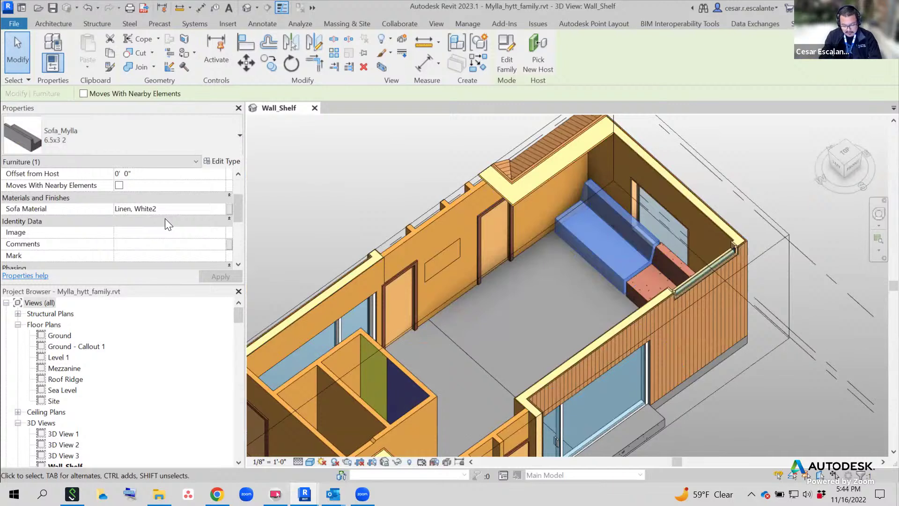
Box the sofa's material value on screen in red and annotate it with "Instance Mat Parameter"
left_click_drag(107, 196, 178, 222)
type("t")
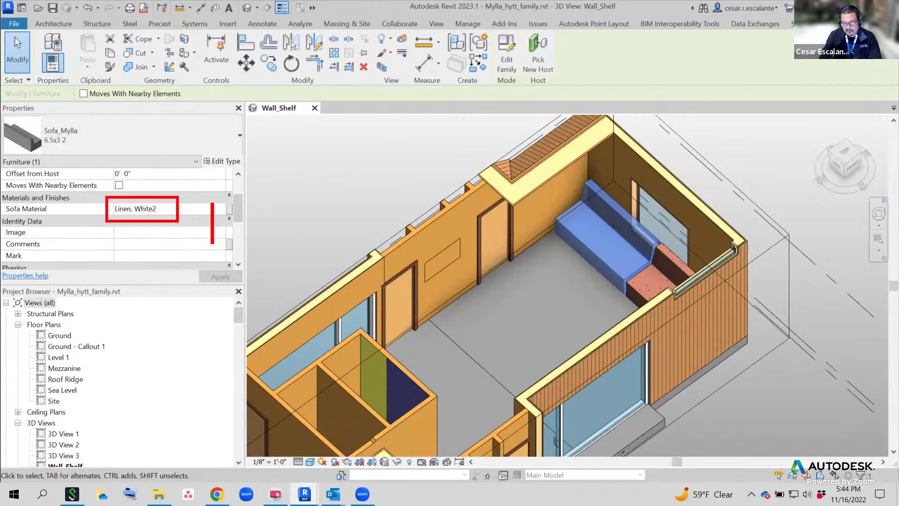
type("Insta")
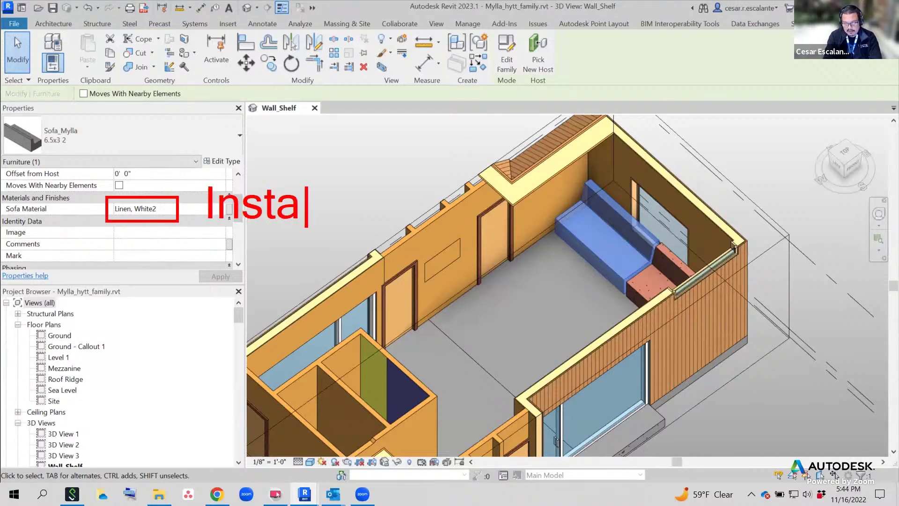
type("nce Mat ")
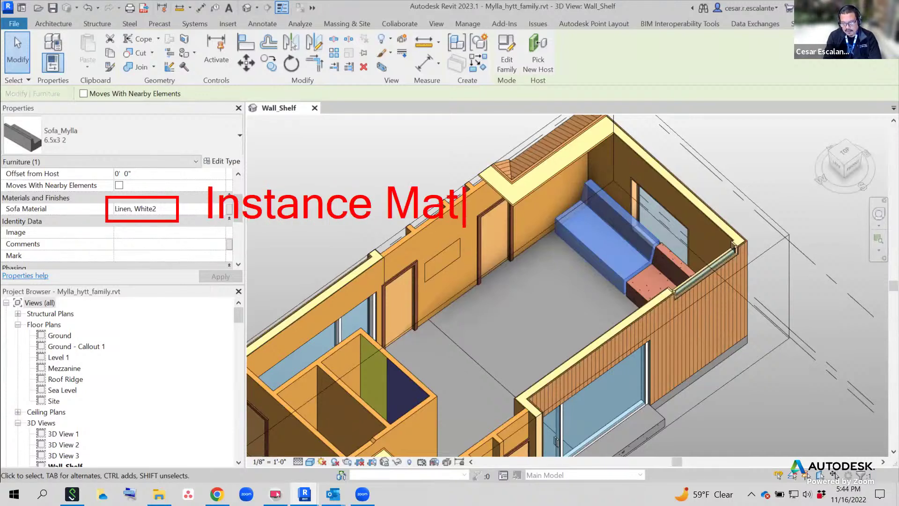
type("Para")
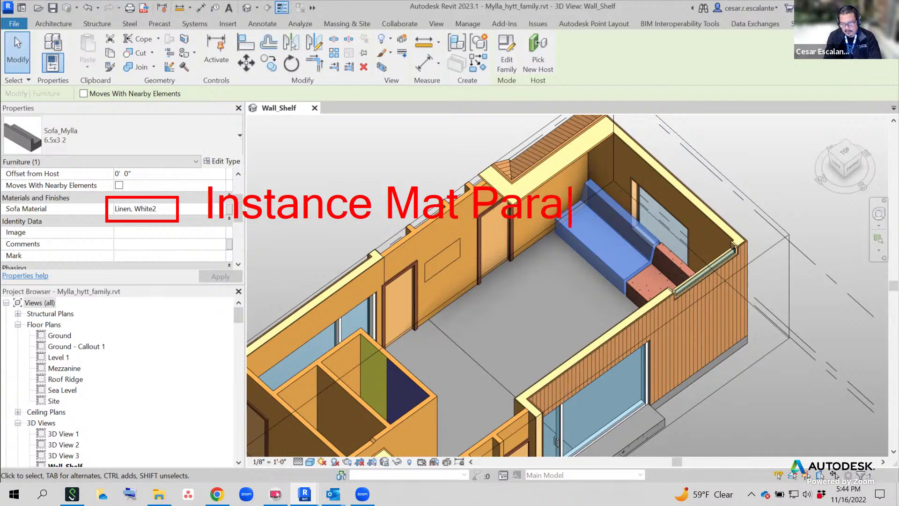
type("meter")
key("Return")
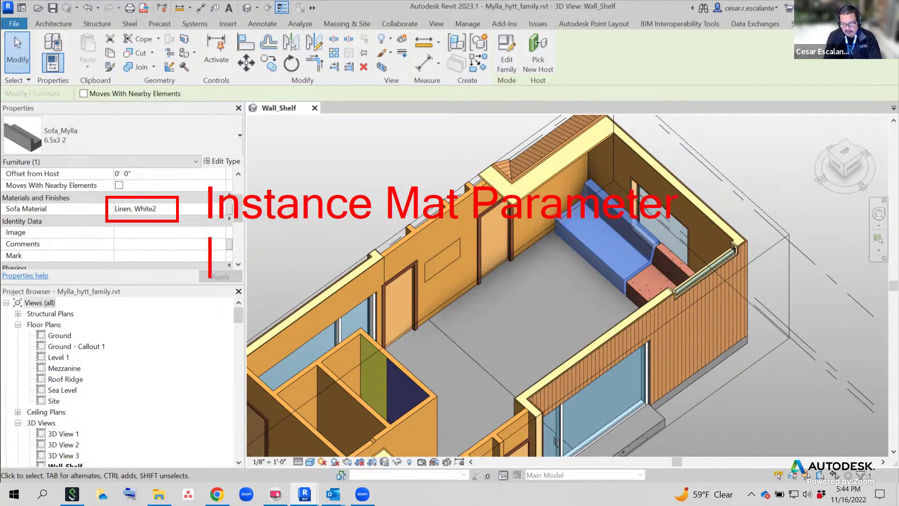
Add the on-screen note "TiP: Always apply material in the project" below the annotation heading
type("Tio")
key("BackSpace")
type("P")
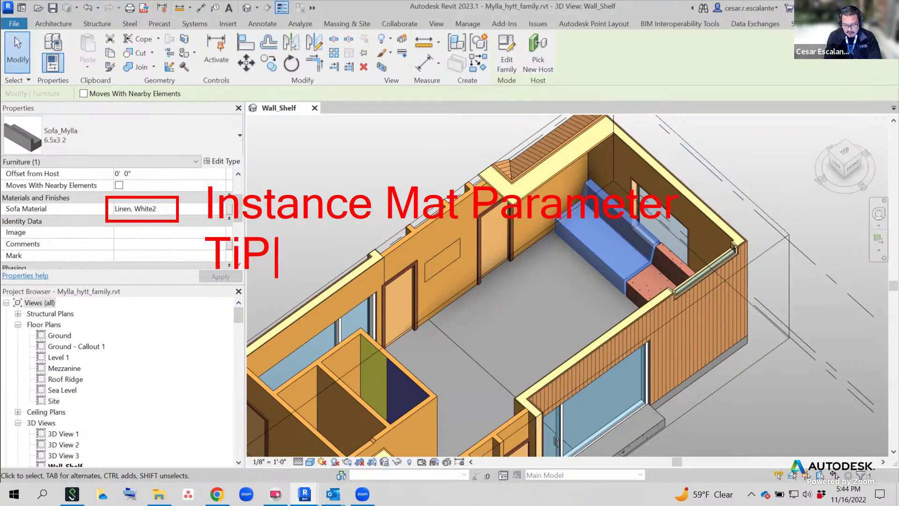
type(": Alway")
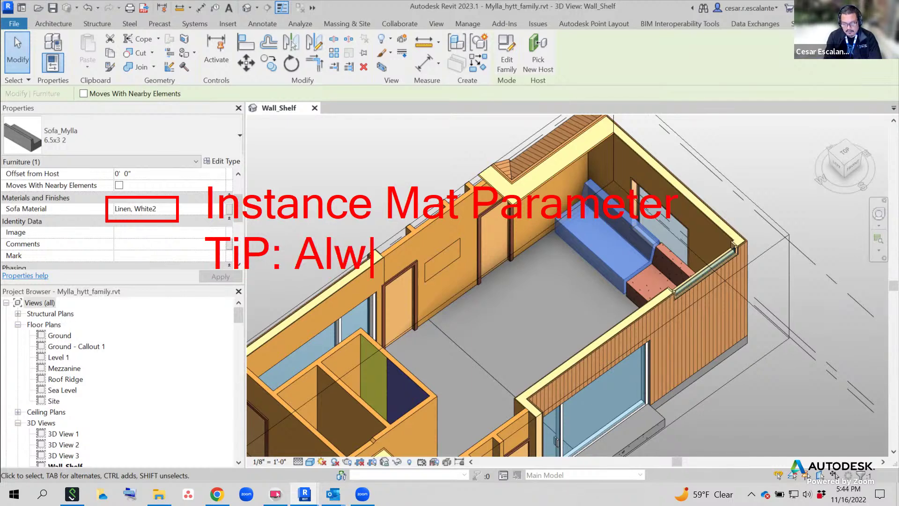
key("BackSpace")
key("BackSpace")
key("BackSpace")
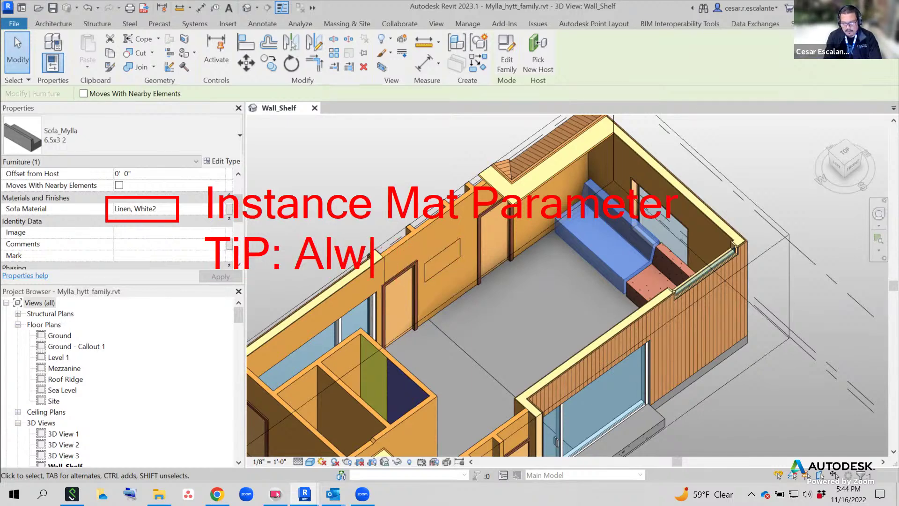
type("ays a")
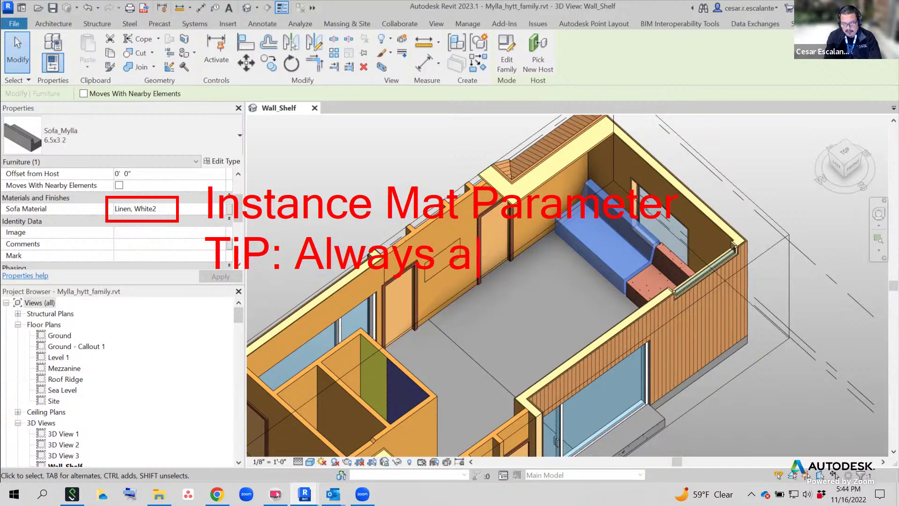
type("pply material")
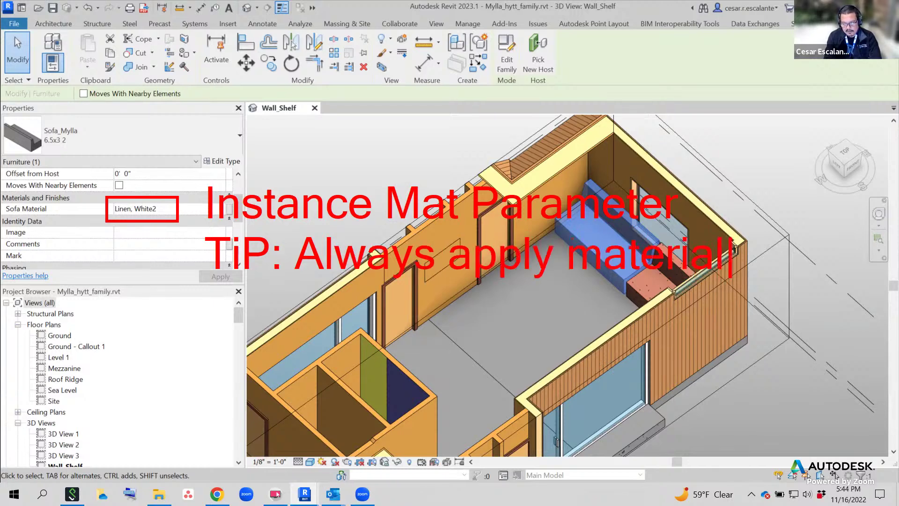
key("Return")
type("in t")
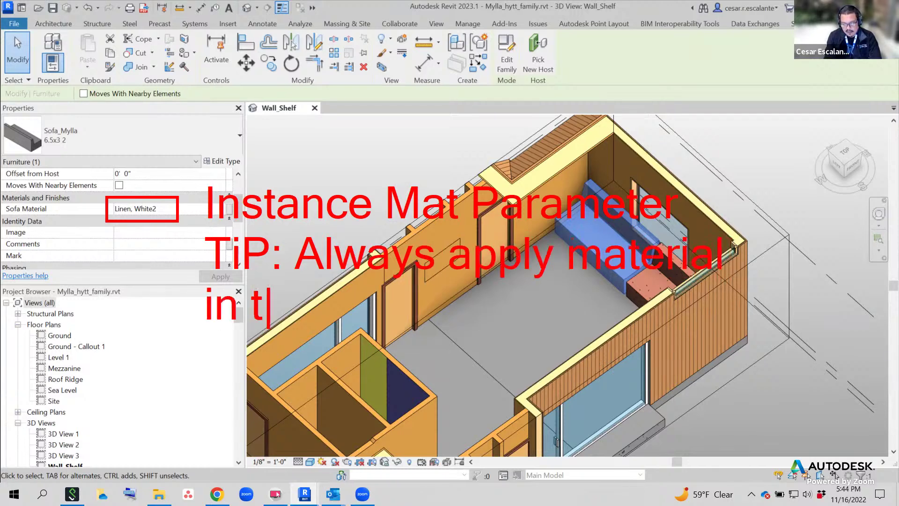
type("he plroject")
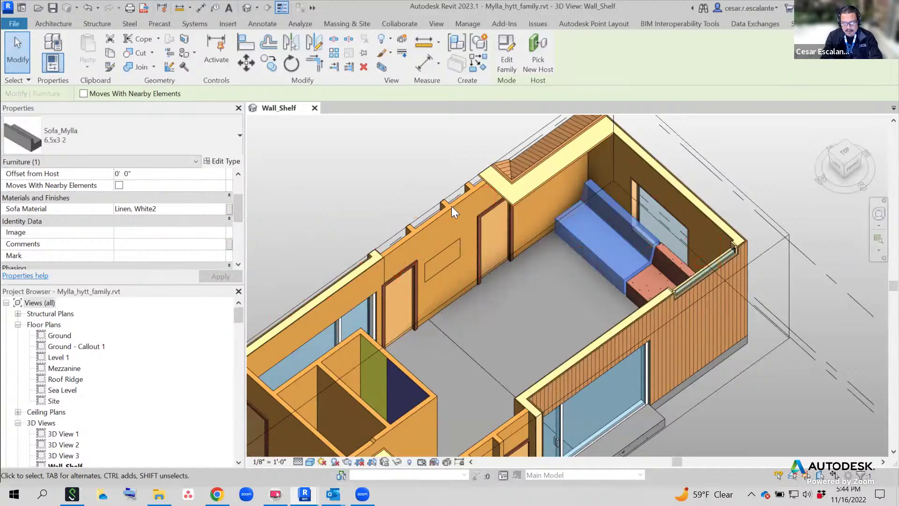
Pull in two sides of the section box to isolate the shelving unit along its wall
scroll(530, 251, "down", 2)
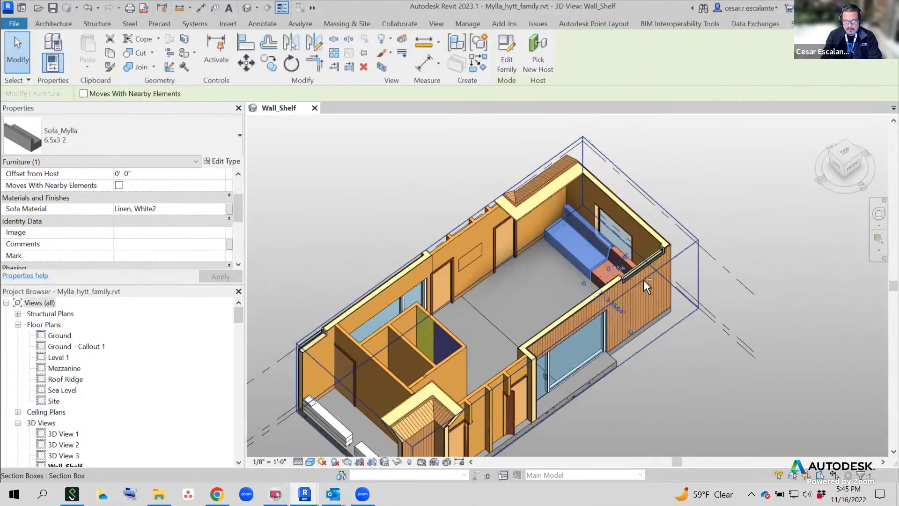
left_click(698, 260)
middle_click_drag(698, 259, 370, 432, "shift")
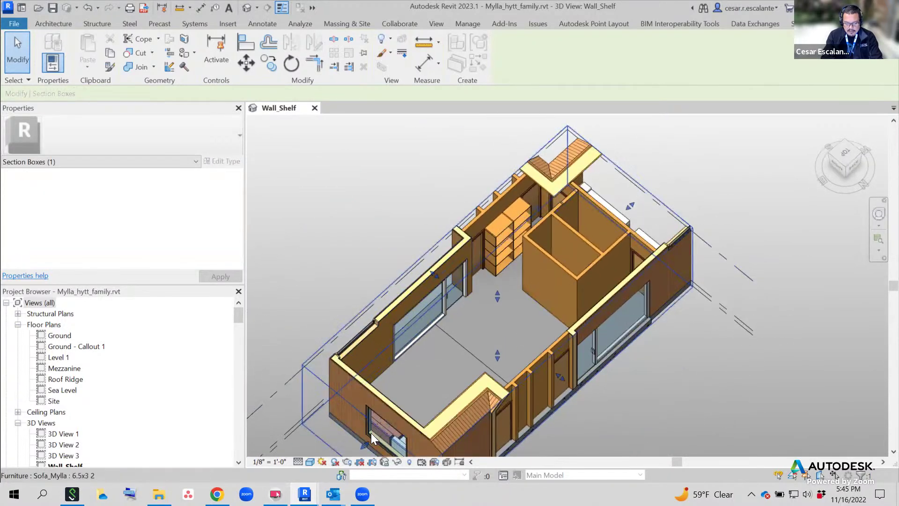
left_click_drag(463, 344, 548, 282)
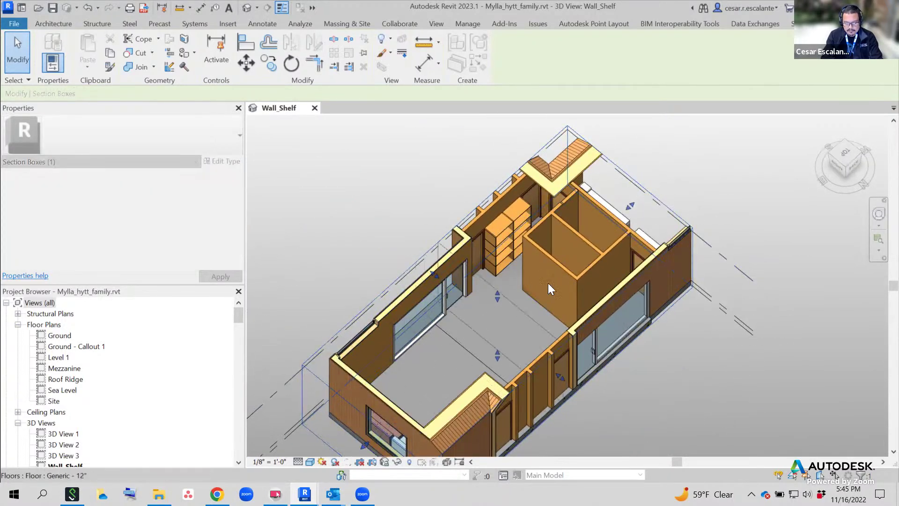
left_click_drag(625, 315, 521, 250)
Examine the shelving unit up close from the front, including its shelves and uprights
scroll(521, 251, "up", 3)
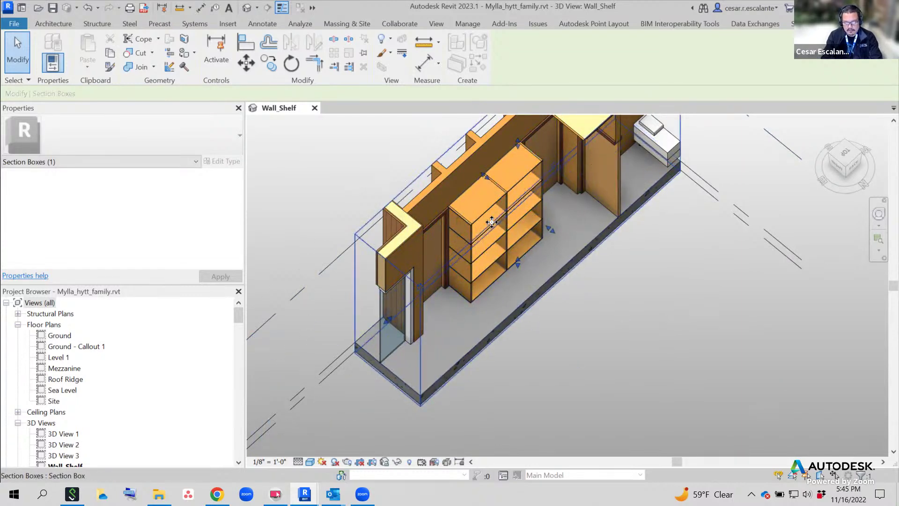
scroll(516, 230, "up", 4)
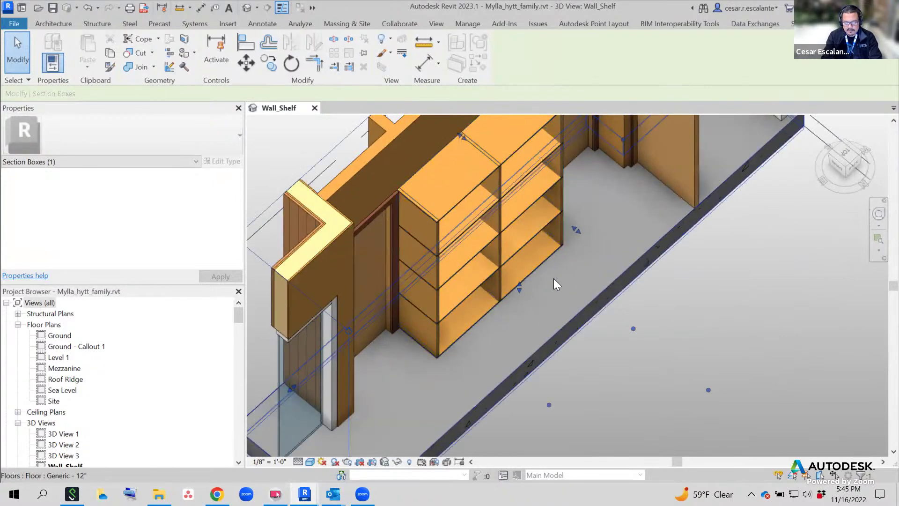
scroll(554, 279, "down", 3)
middle_click_drag(568, 311, 567, 274, "shift")
scroll(569, 320, "up", 2)
scroll(569, 320, "down", 3)
middle_click_drag(604, 398, 614, 388, "shift")
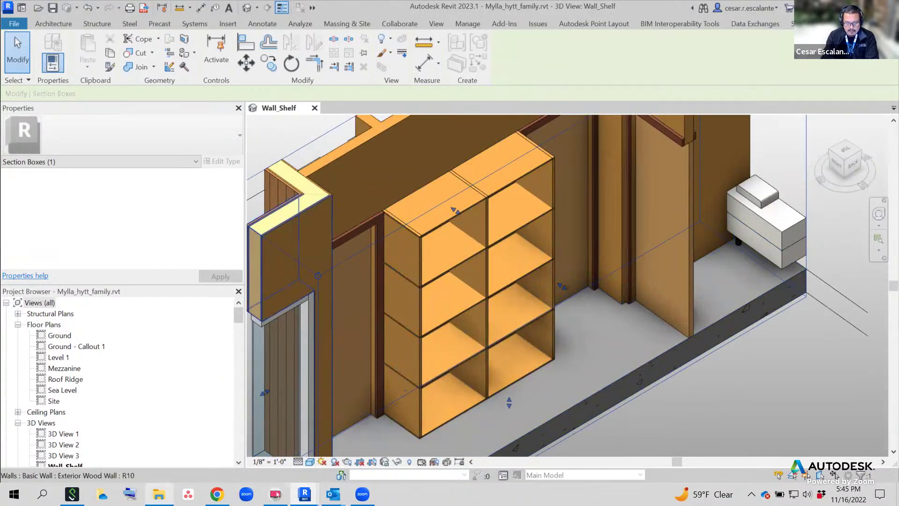
Switch to File Explorer and go up to the Revit Fall 2023 folder
mouse_move(159, 493)
left_click(192, 438)
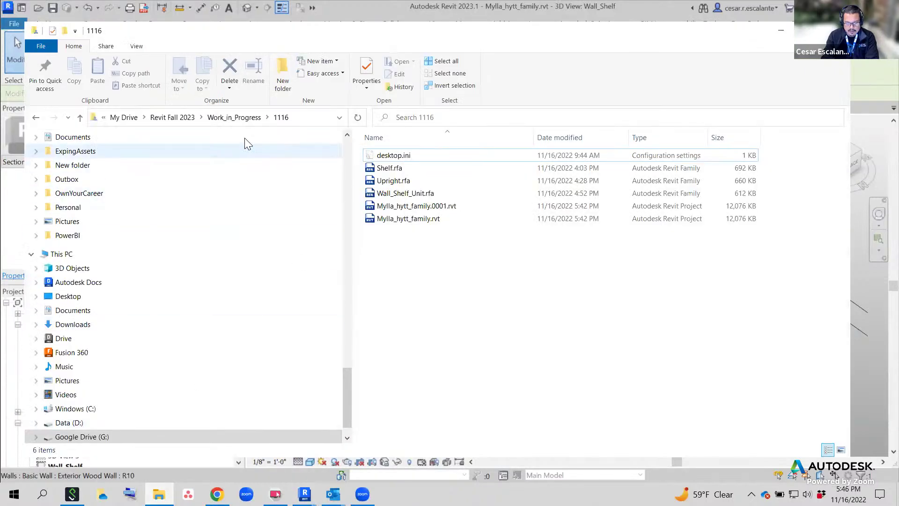
left_click(173, 117)
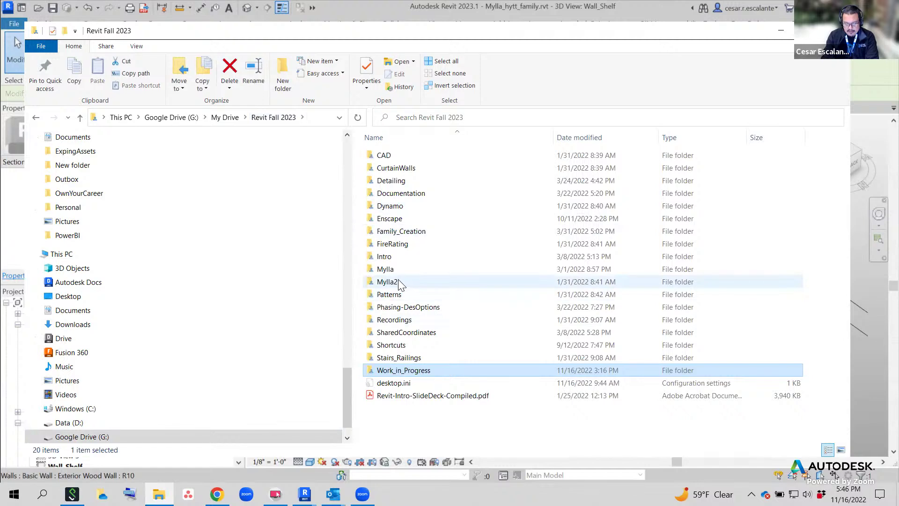
double_click(395, 281)
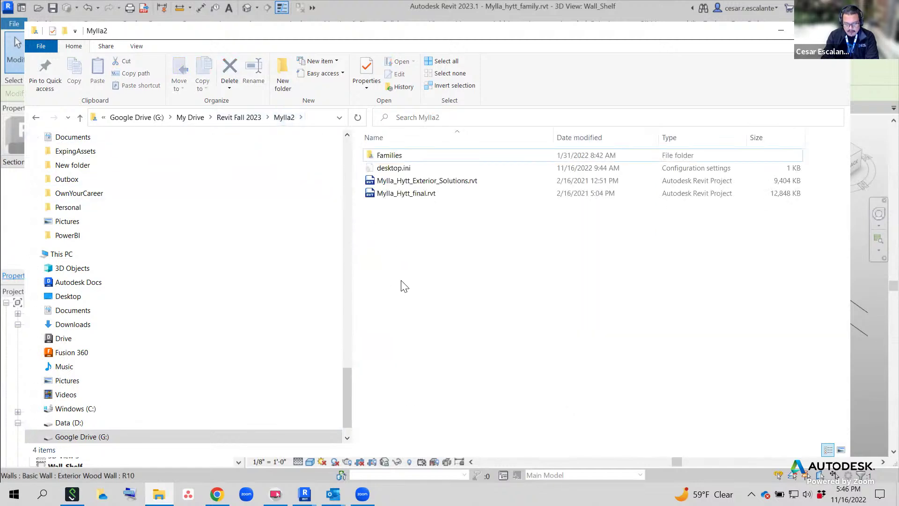
left_click(383, 159)
left_click(238, 117)
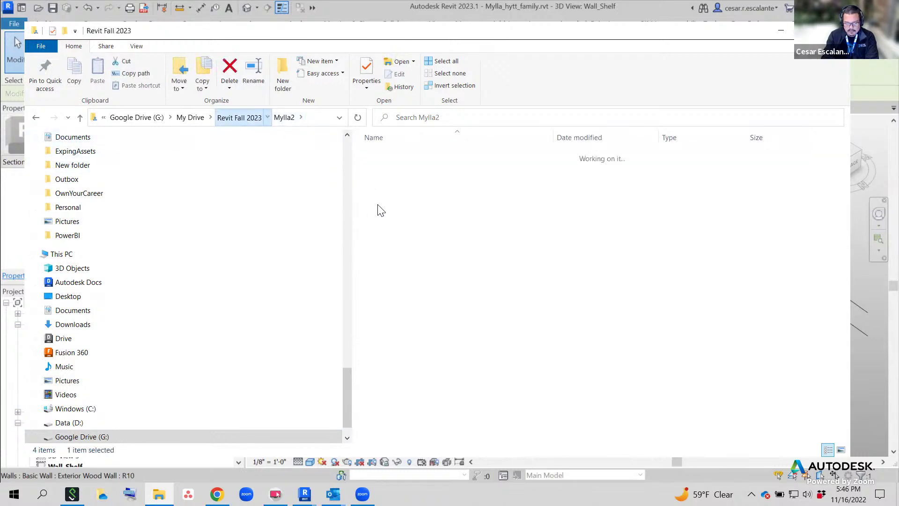
View the Mylla folder's reference photos 007_Mylla_mylla_12.jpg and 017_Mylla_16_LR1600.jpg in Snagit Editor, then return to the Revit model
double_click(391, 269)
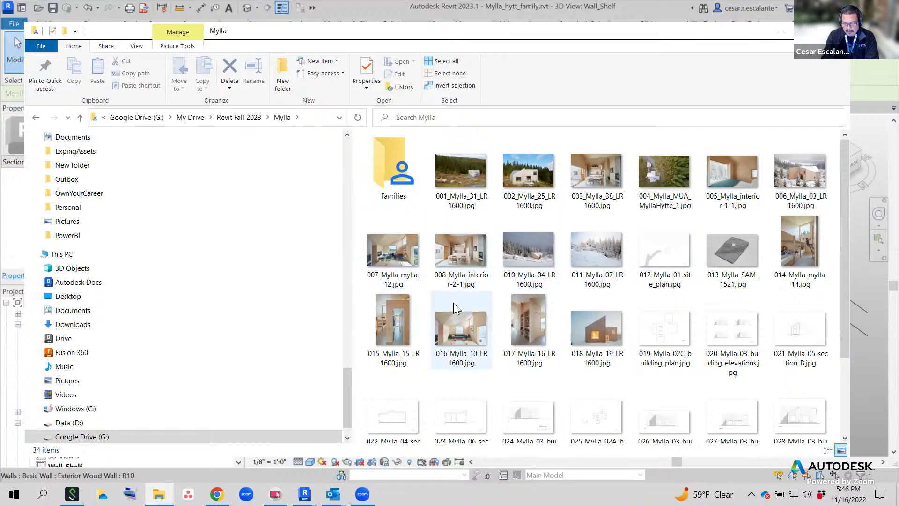
left_click(395, 255)
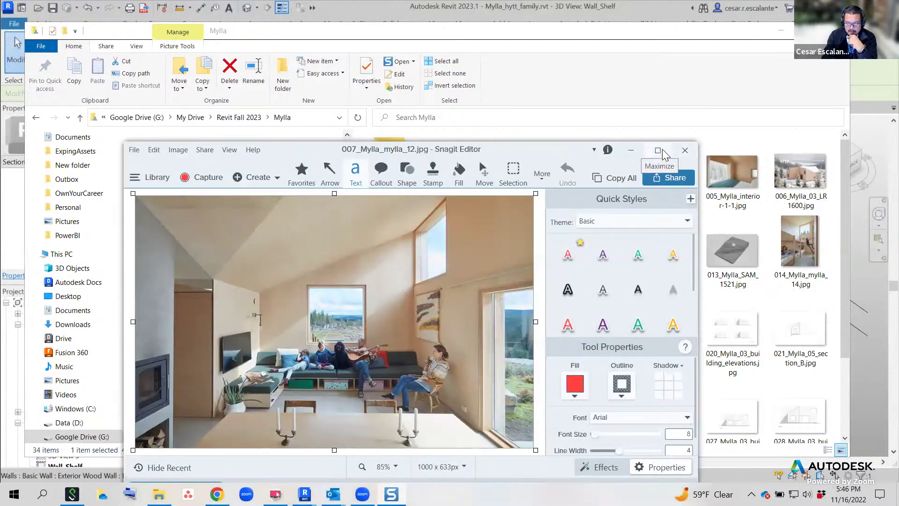
left_click(655, 154)
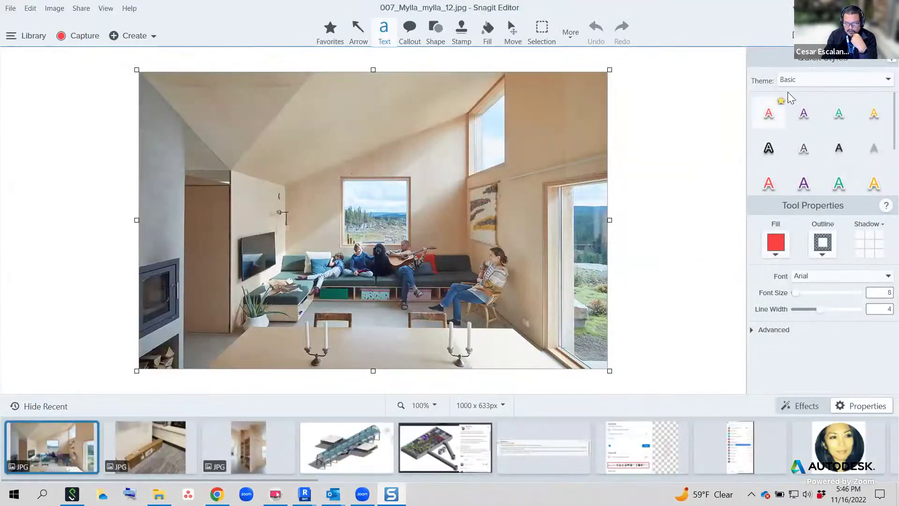
left_click(244, 455)
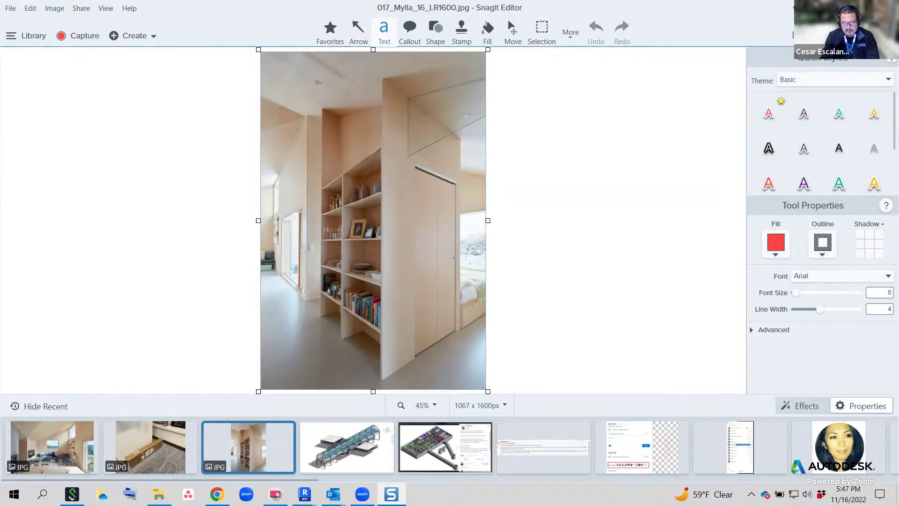
key("alt+F4")
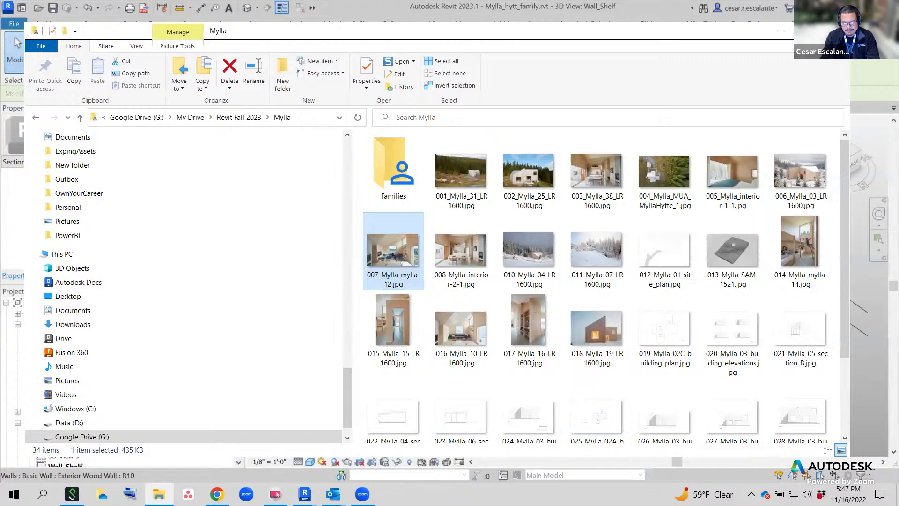
left_click(836, 31)
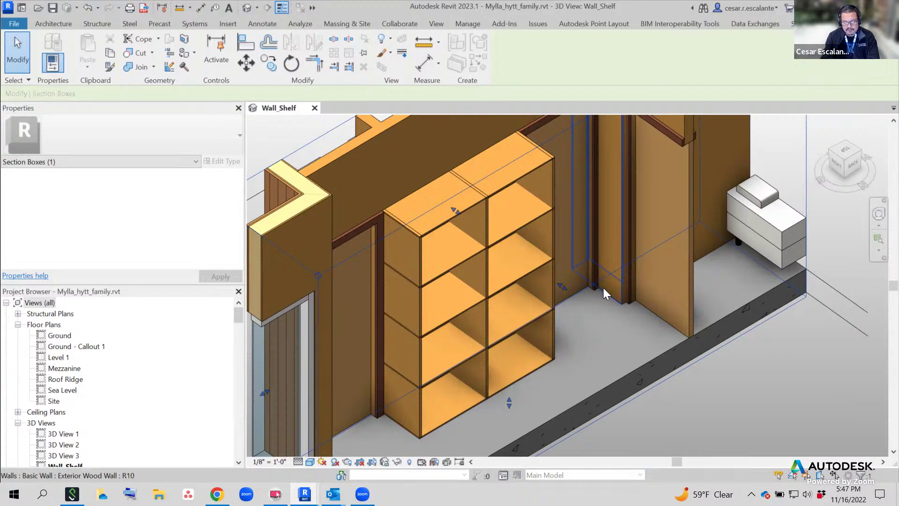
Select the Wall_Shelf_Unit and inspect its material, depth, height and length parameters
key("Escape")
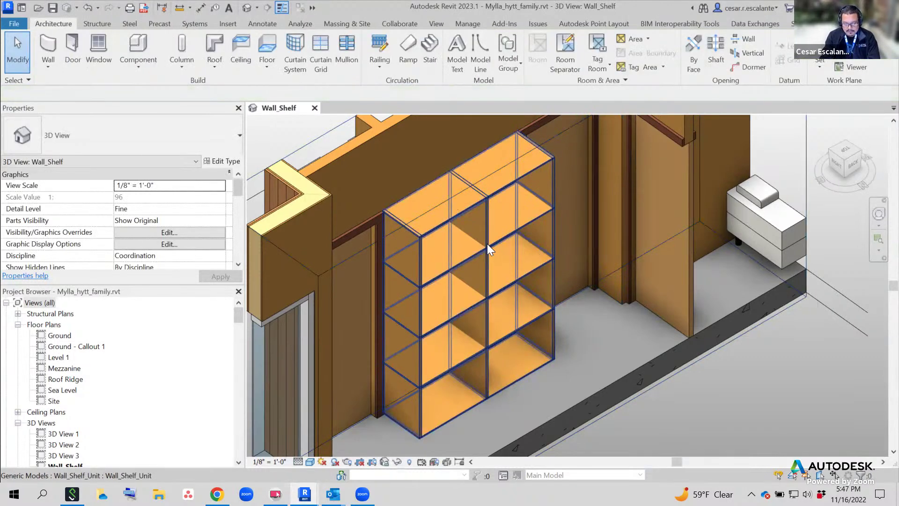
left_click(487, 244)
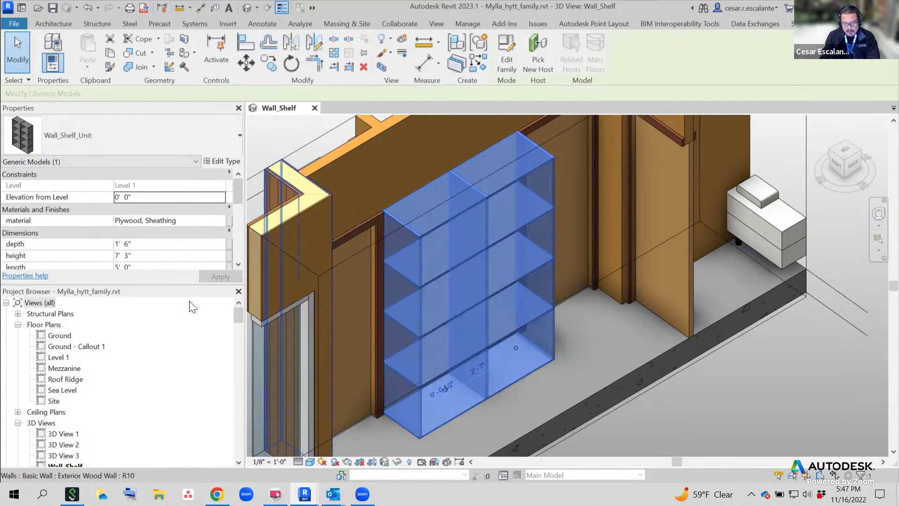
scroll(240, 196, "down", 4)
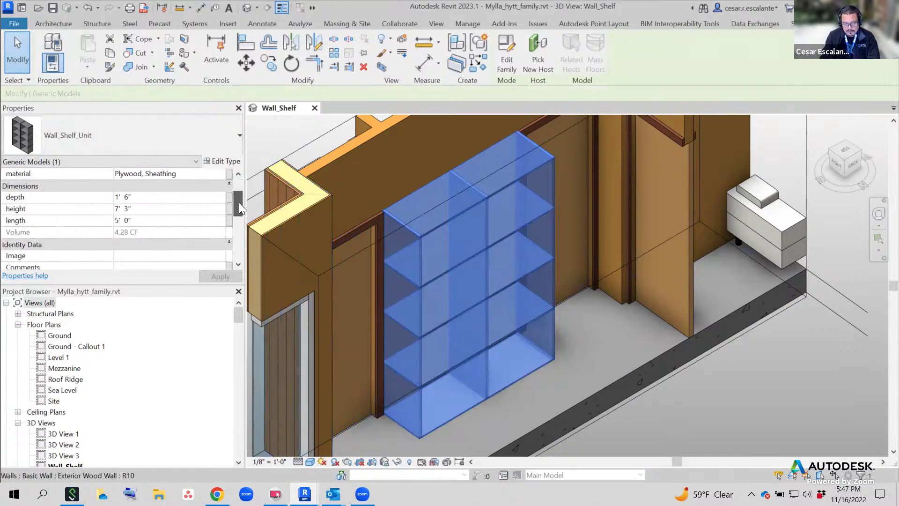
scroll(239, 202, "up", 1)
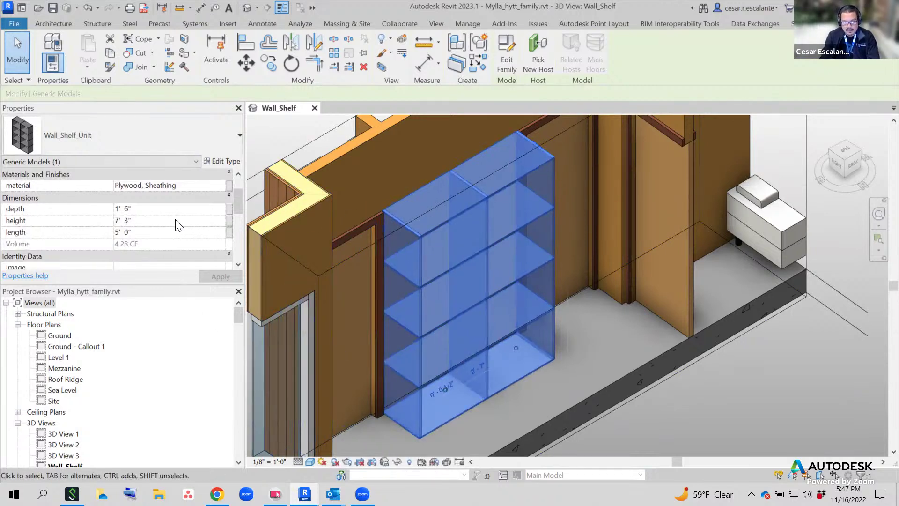
key("Escape")
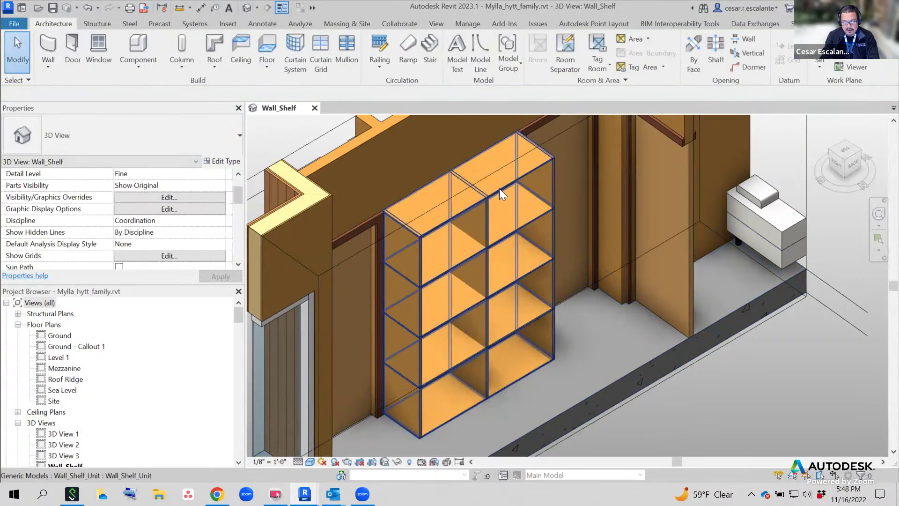
Select the Wall_Shelf_Unit against the wall and set its depth to 2' 0"
left_click(521, 266)
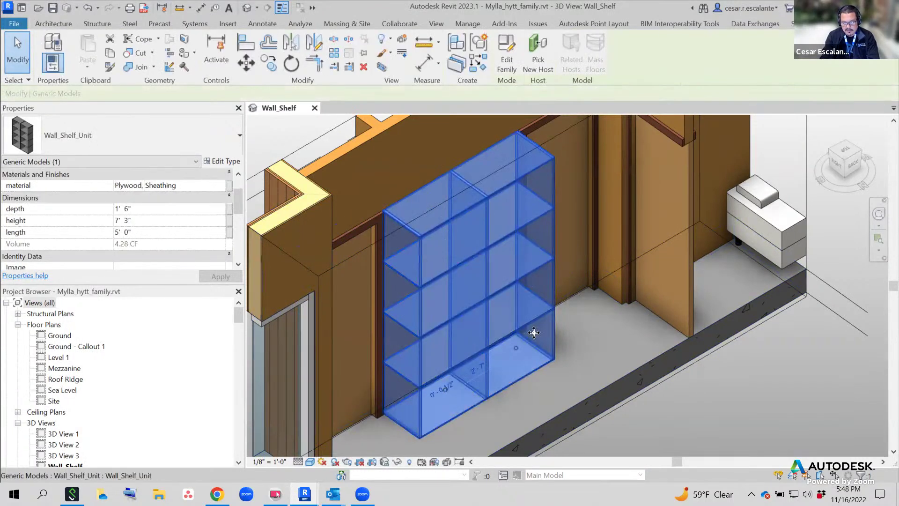
key("Escape")
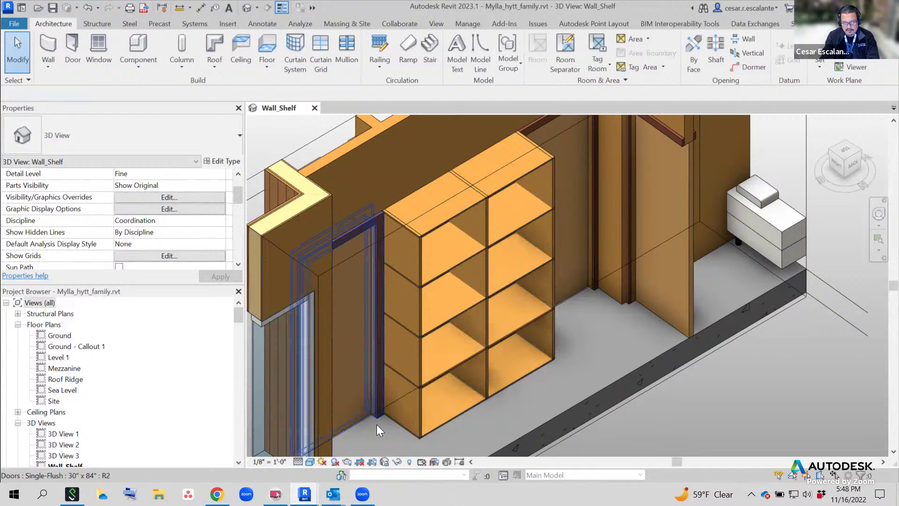
left_click(422, 433)
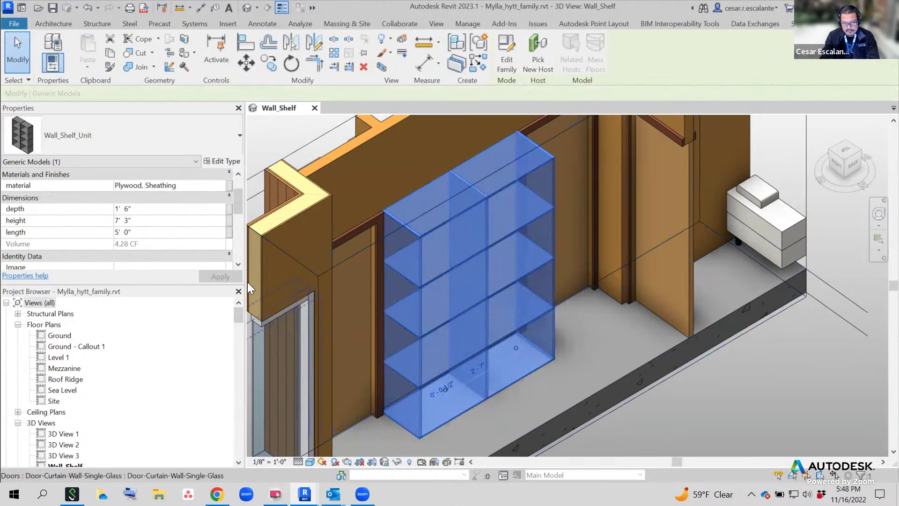
left_click(149, 207)
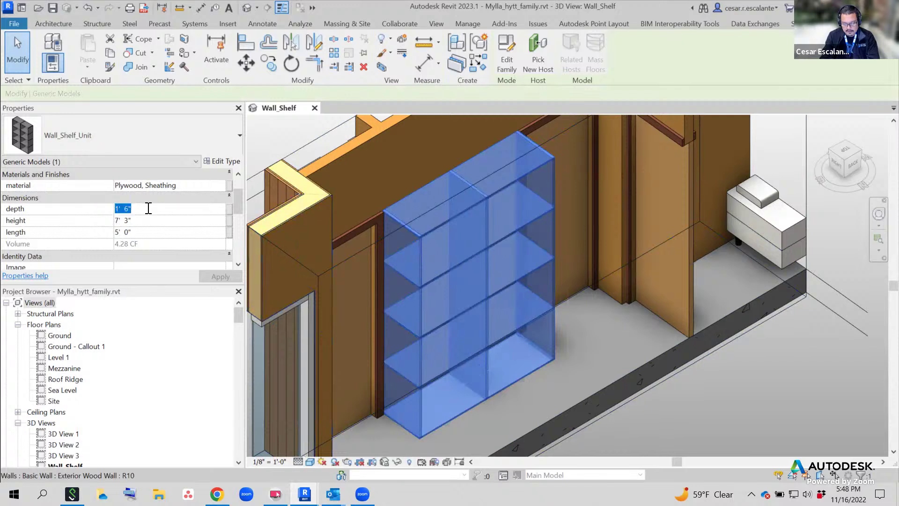
type("2")
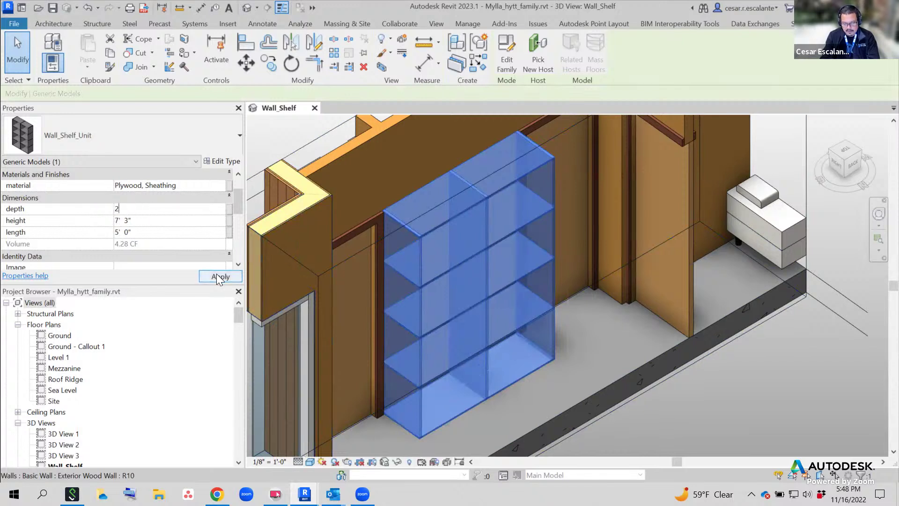
left_click(218, 277)
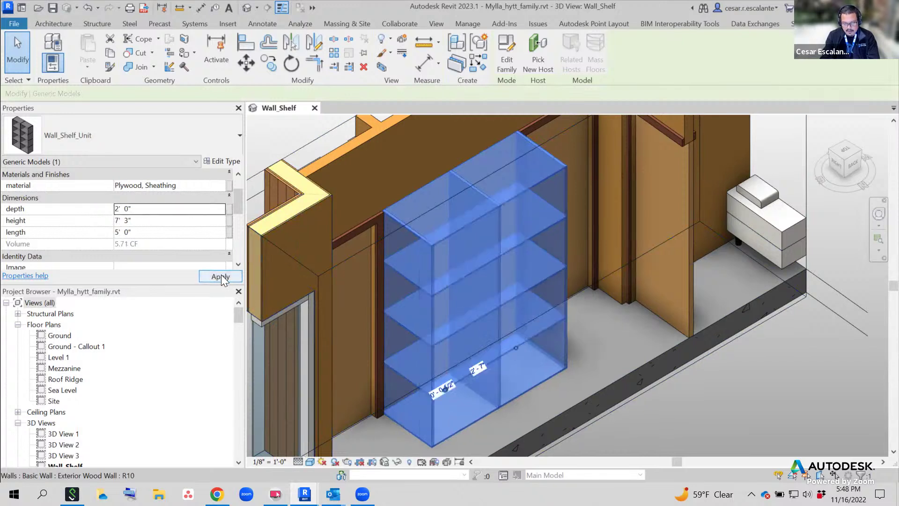
Try heights of 8' 0" and 5' 0" on the wall shelf unit
left_click(155, 220)
type("8")
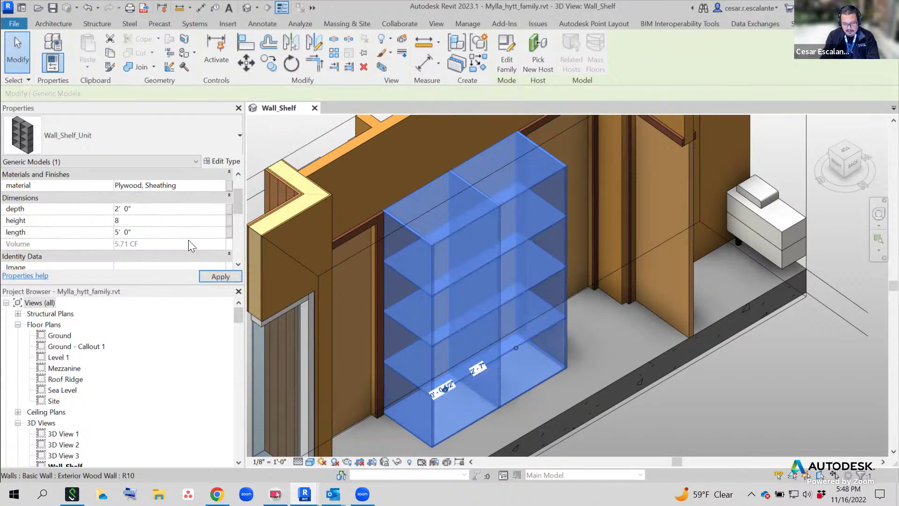
left_click(220, 277)
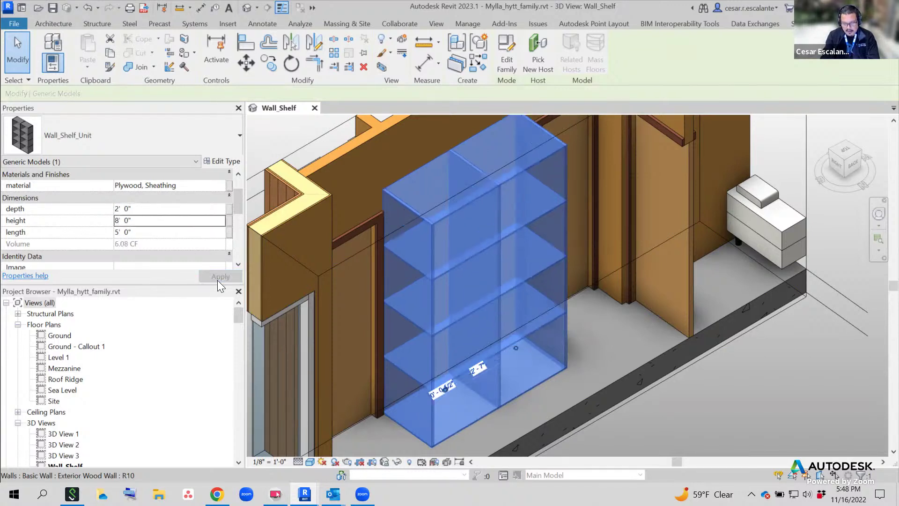
left_click(155, 221)
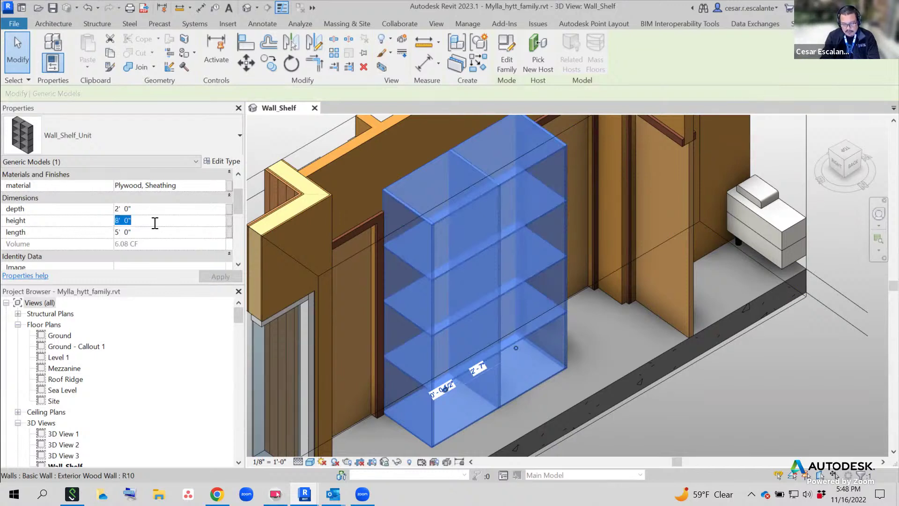
type("5")
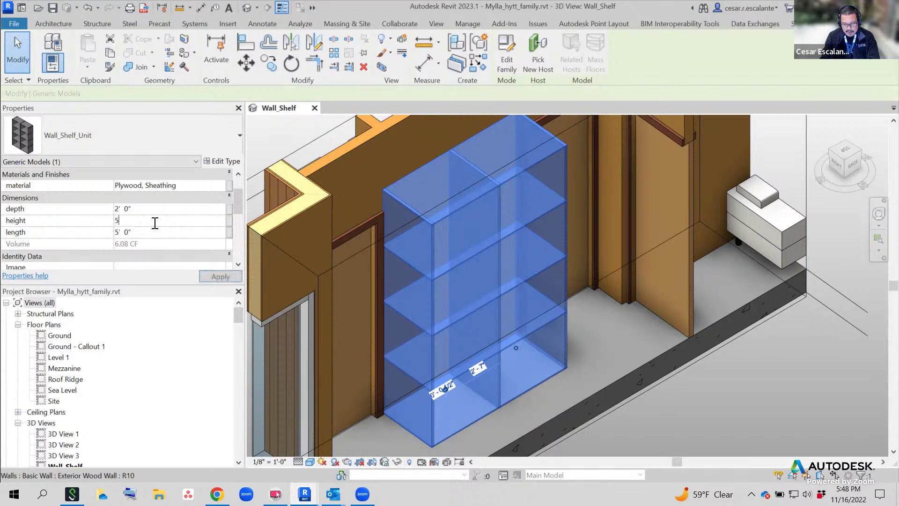
left_click(220, 279)
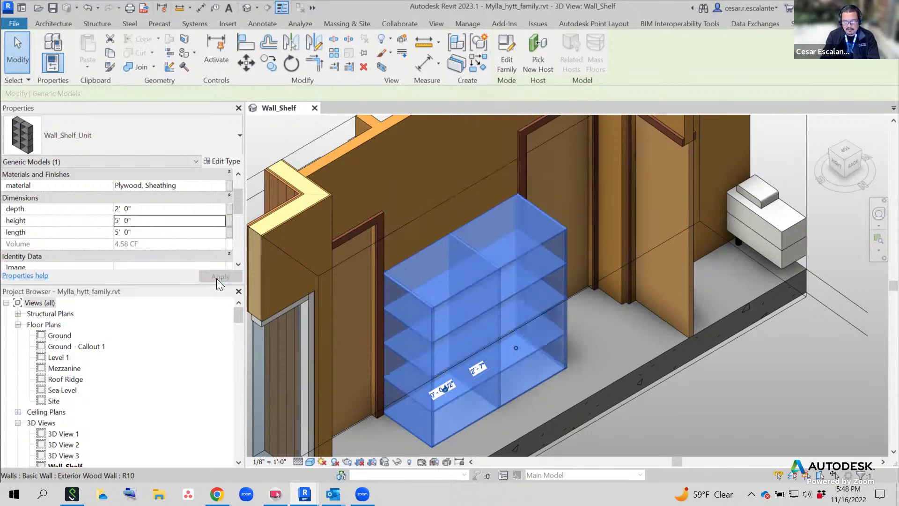
Set the wall shelf unit's height to 6' 0"
left_click(145, 221)
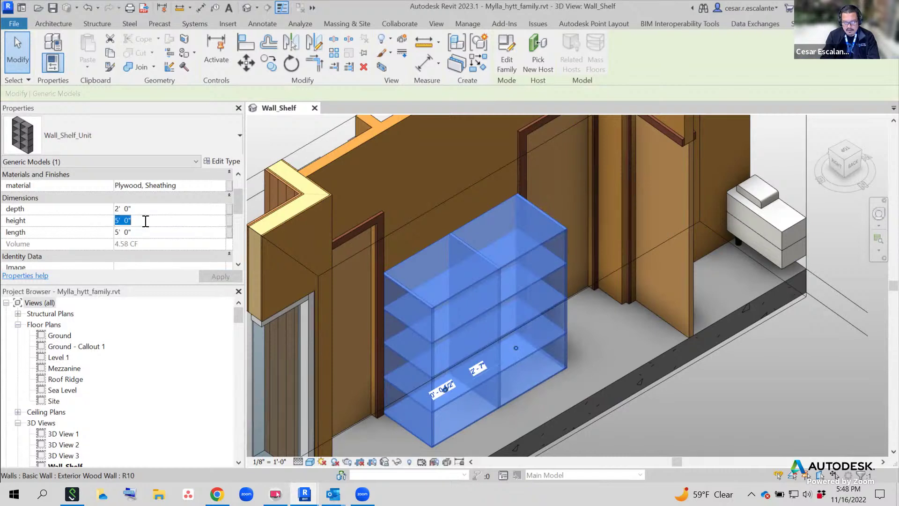
type("6")
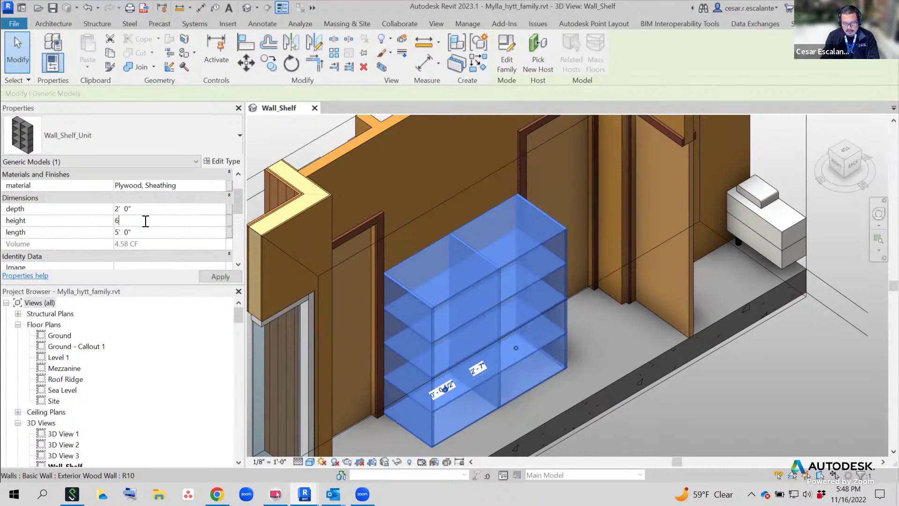
left_click(227, 278)
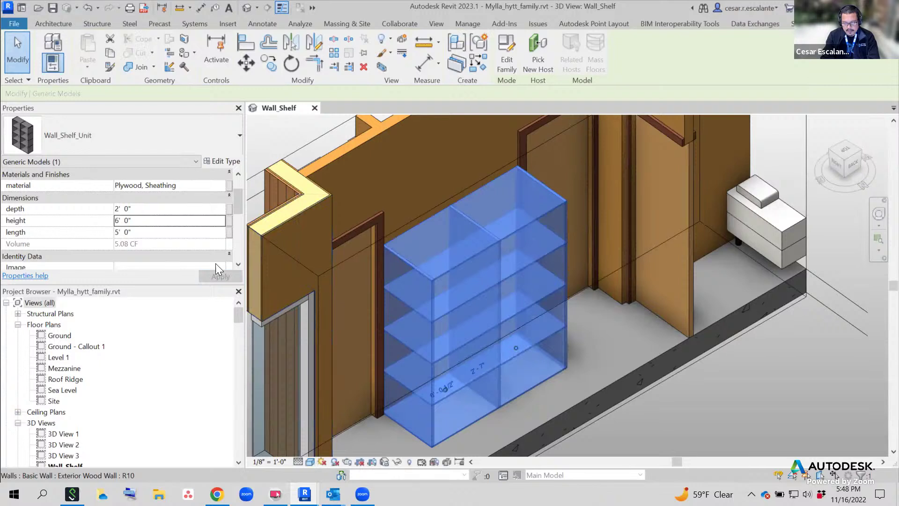
Set the wall shelf unit's length first to 4' 0" and finally to 3' 0"
left_click(159, 234)
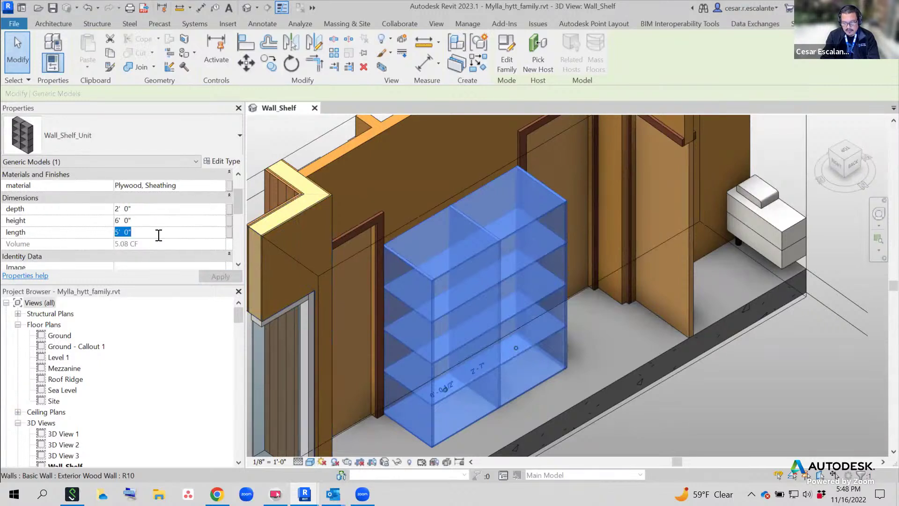
type("4")
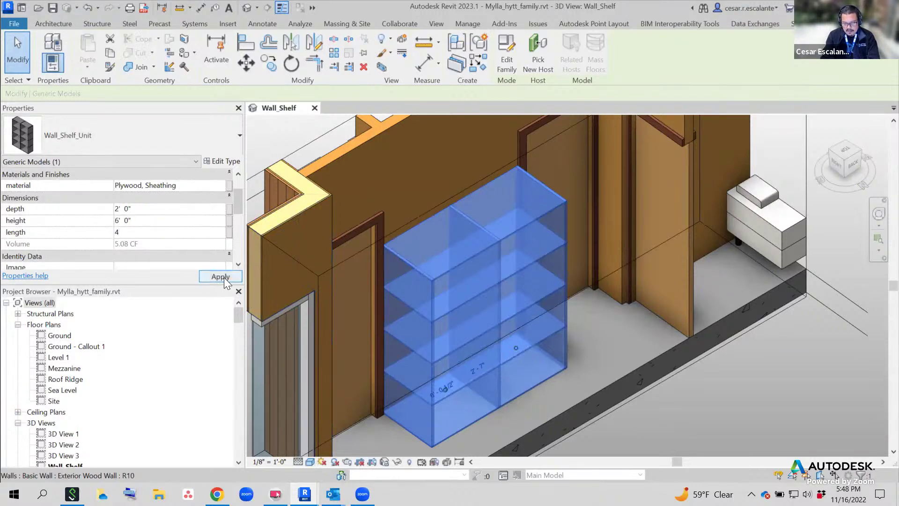
left_click(224, 277)
left_click(163, 233)
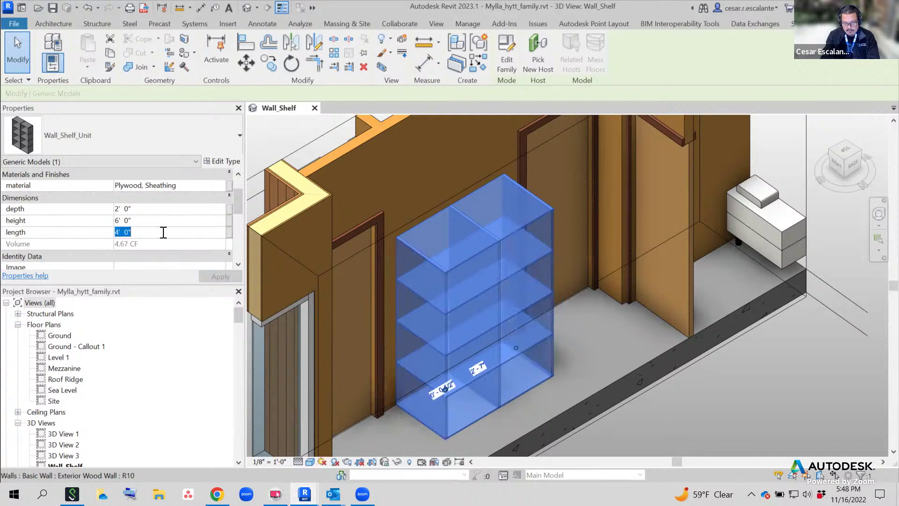
type("3")
left_click(217, 274)
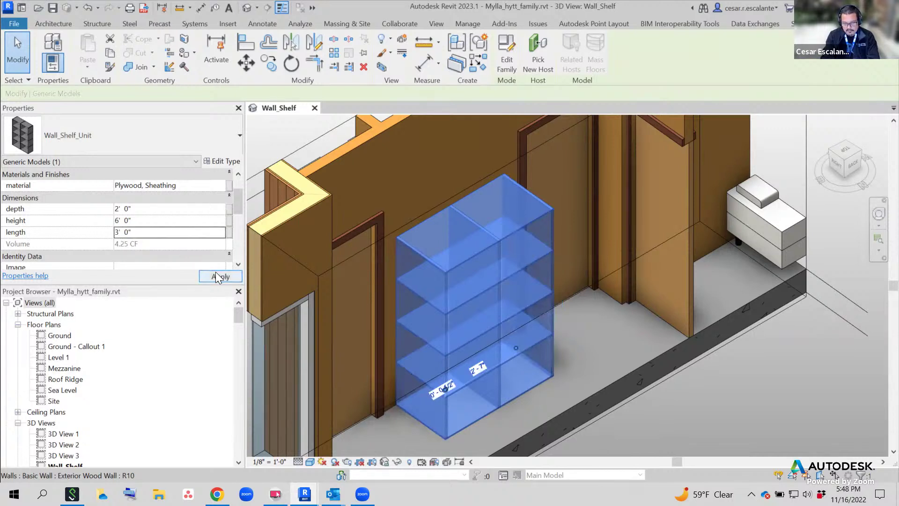
Try values of 6 and 7 for the wall shelf unit's n parameter
scroll(170, 234, "down", 1)
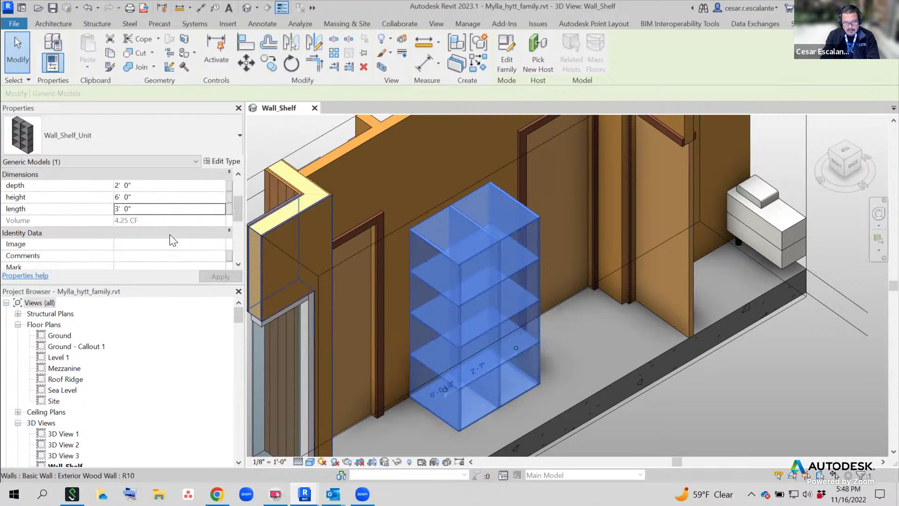
scroll(169, 234, "down", 3)
scroll(171, 232, "up", 5)
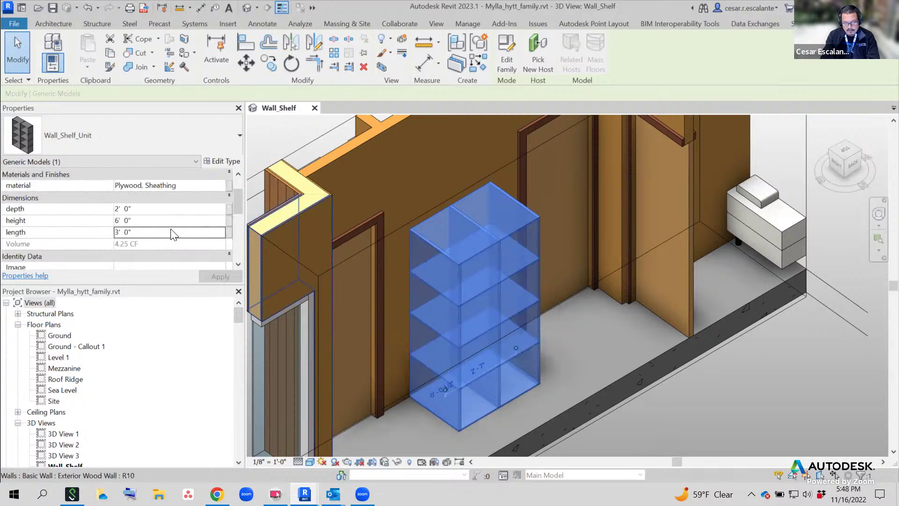
scroll(171, 231, "down", 5)
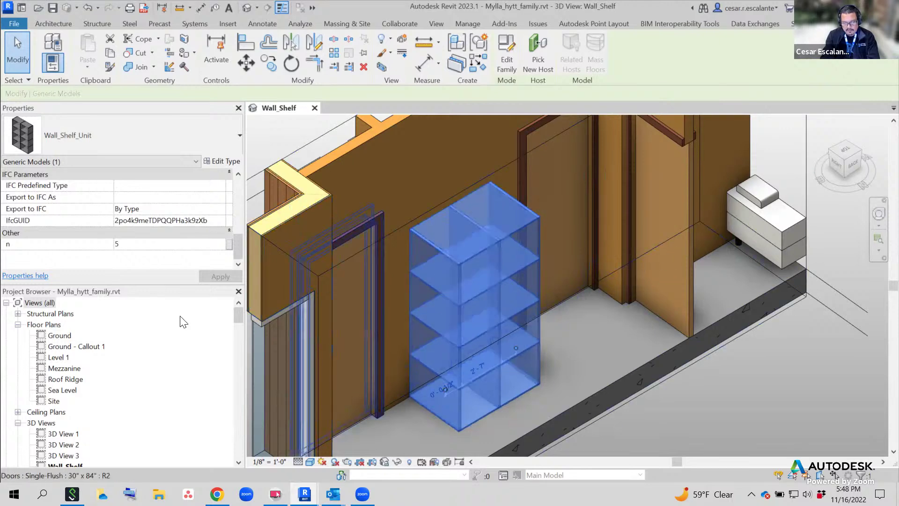
left_click(118, 244)
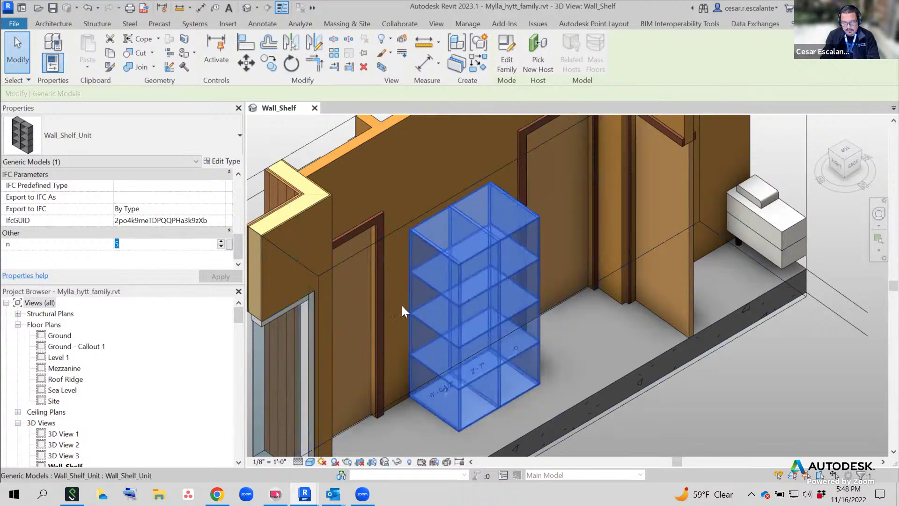
double_click(132, 242)
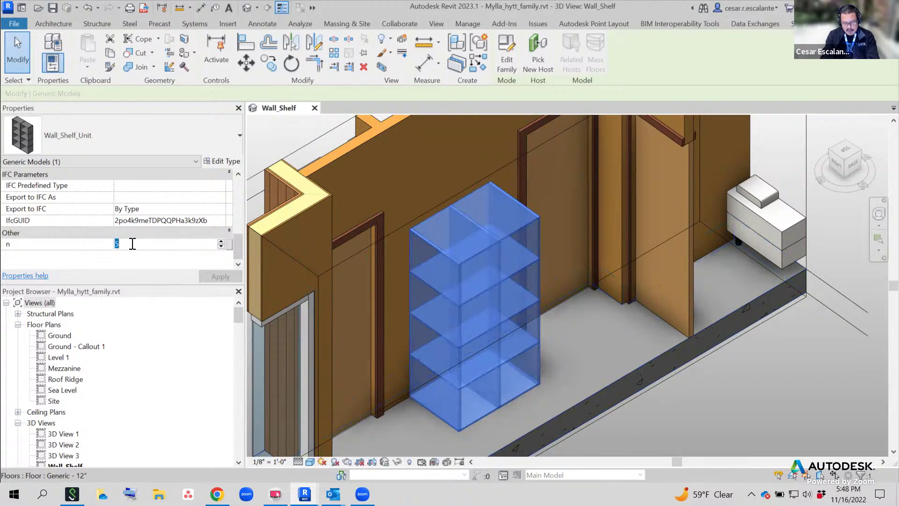
type("6")
left_click(214, 276)
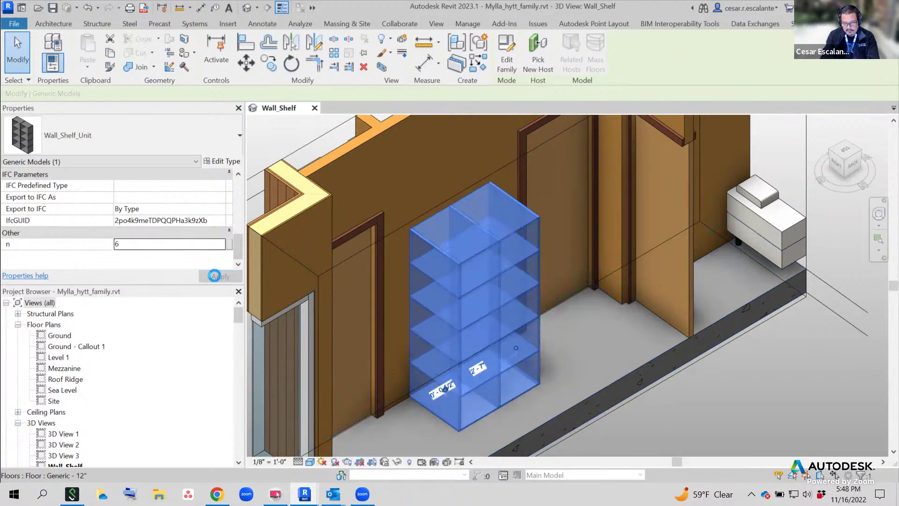
double_click(137, 245)
type("7")
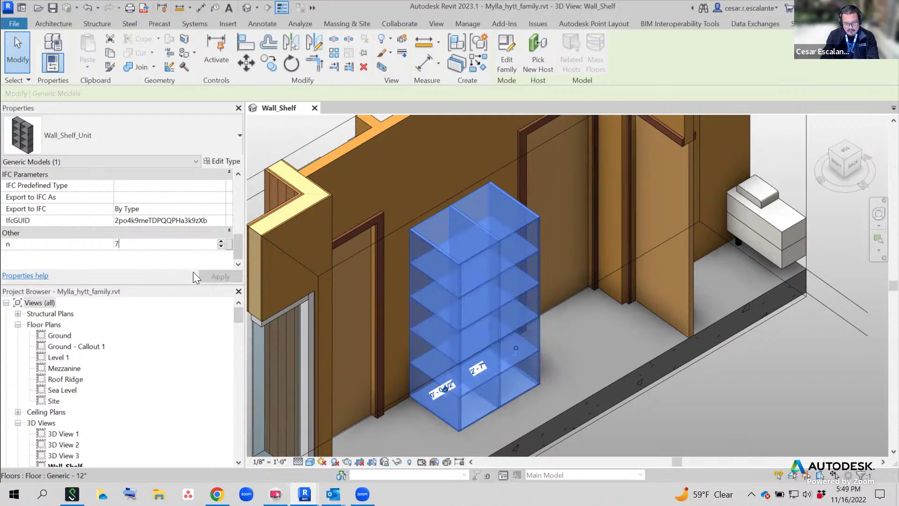
left_click(207, 273)
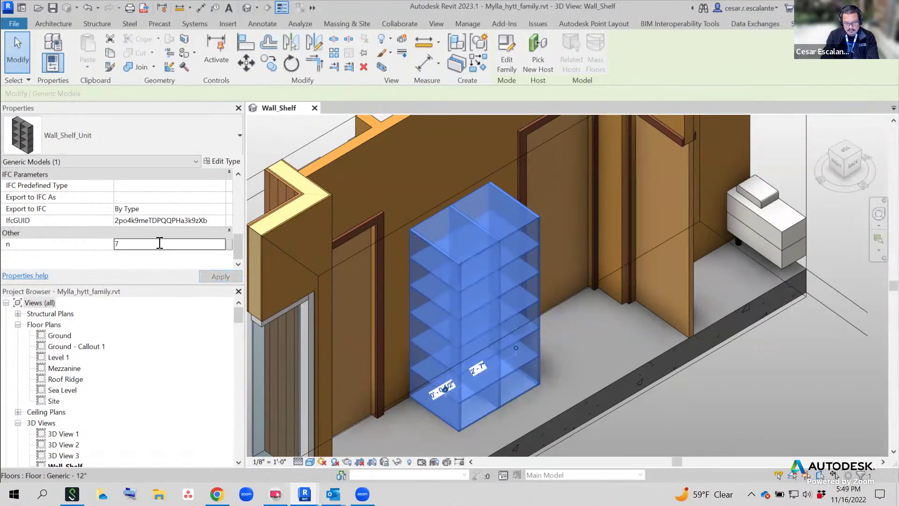
Set the wall shelf unit's n parameter to 8 and clear the selection
double_click(159, 244)
type("8")
left_click(217, 277)
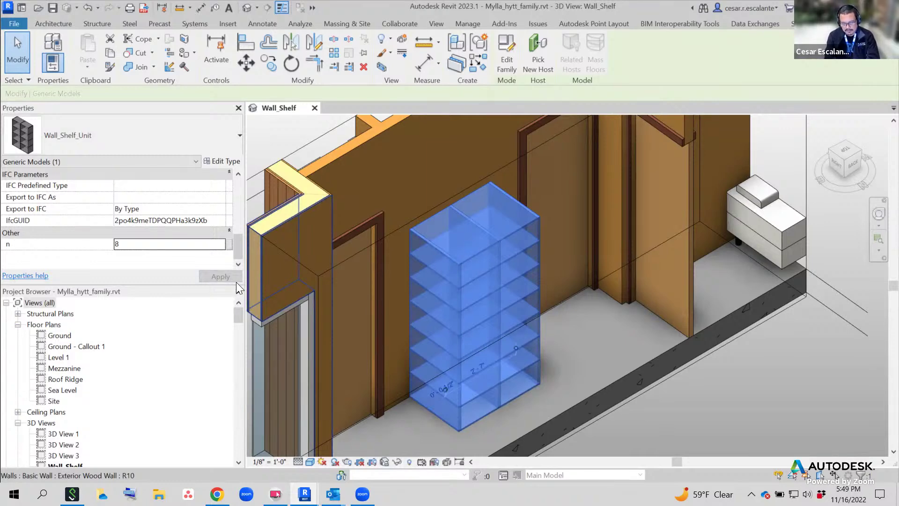
left_click(667, 414)
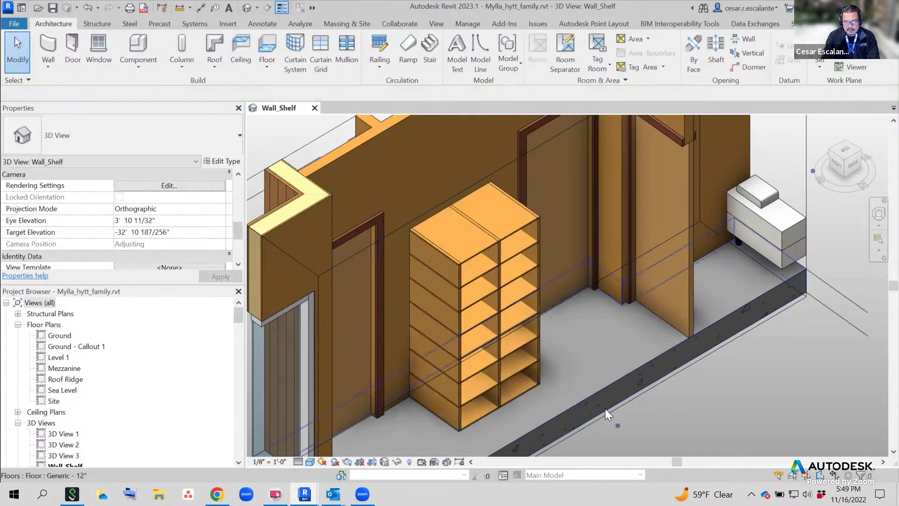
Annotate the shelf unit on screen with a red leader from its outer vertical panel and the label "Uprights"
scroll(532, 328, "up", 2)
middle_click_drag(593, 397, 541, 384)
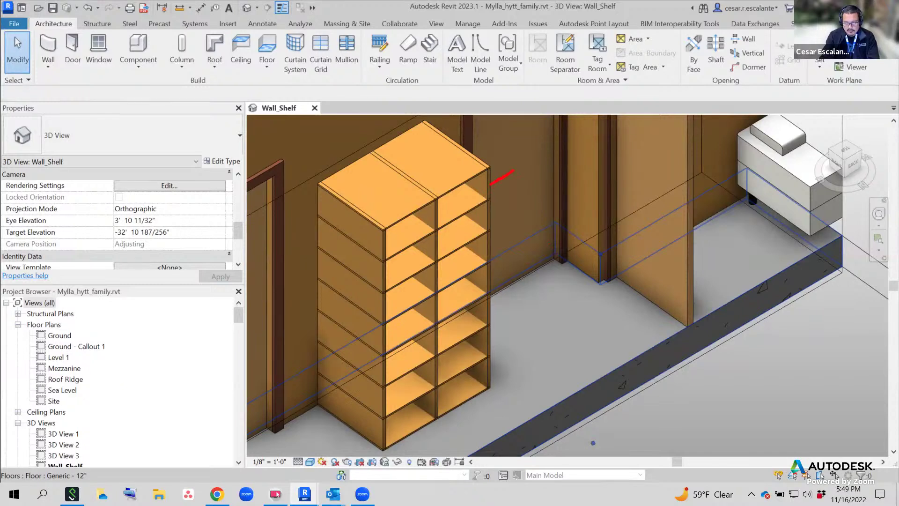
left_click_drag(514, 170, 544, 172)
left_click(558, 169)
type("Uprig")
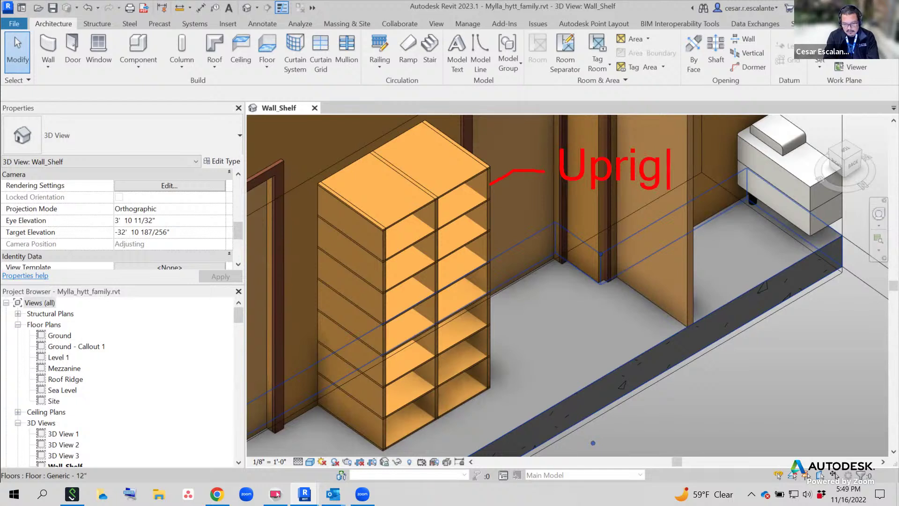
key("BackSpace")
key("BackSpace")
key("BackSpace")
type("rights")
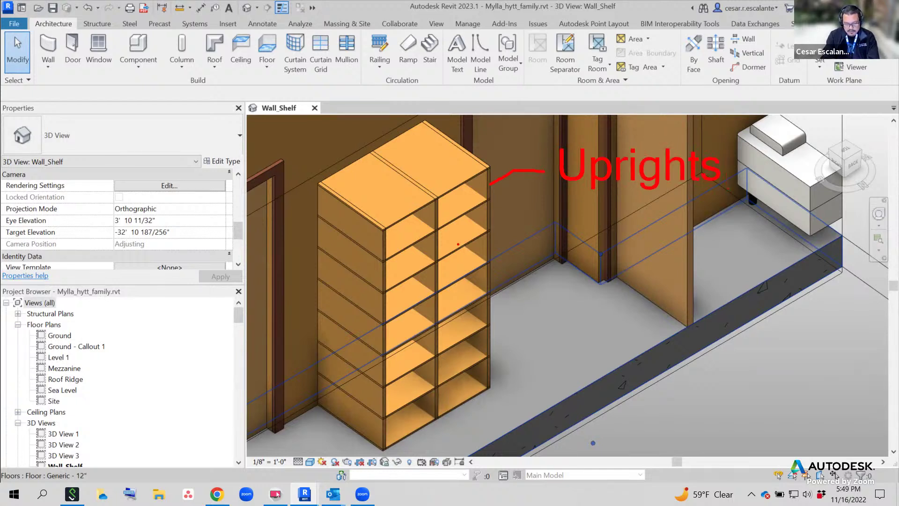
Draw a second red leader from one of the shelves and label it "Shelft"
mouse_move(458, 243)
left_mouse_down()
mouse_move(515, 291)
mouse_move(554, 289)
mouse_move(576, 252)
left_mouse_up()
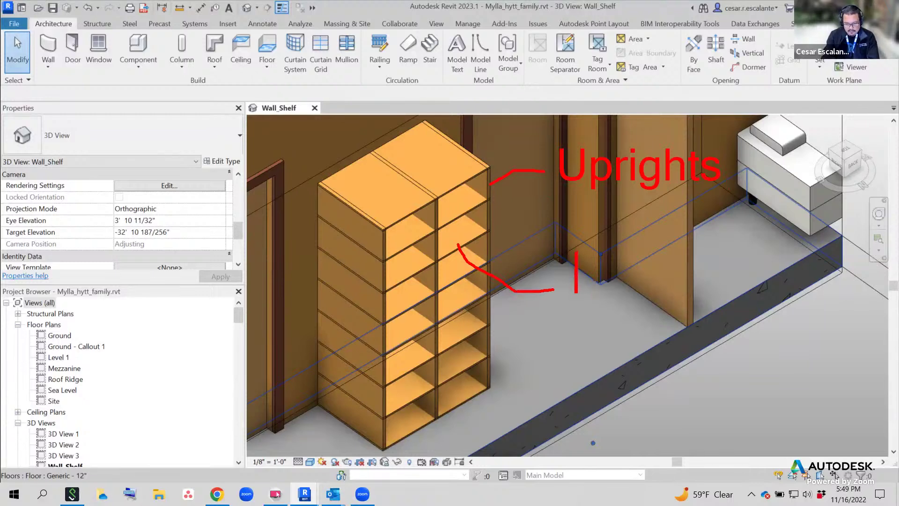
type("Shelf")
key("BackSpace")
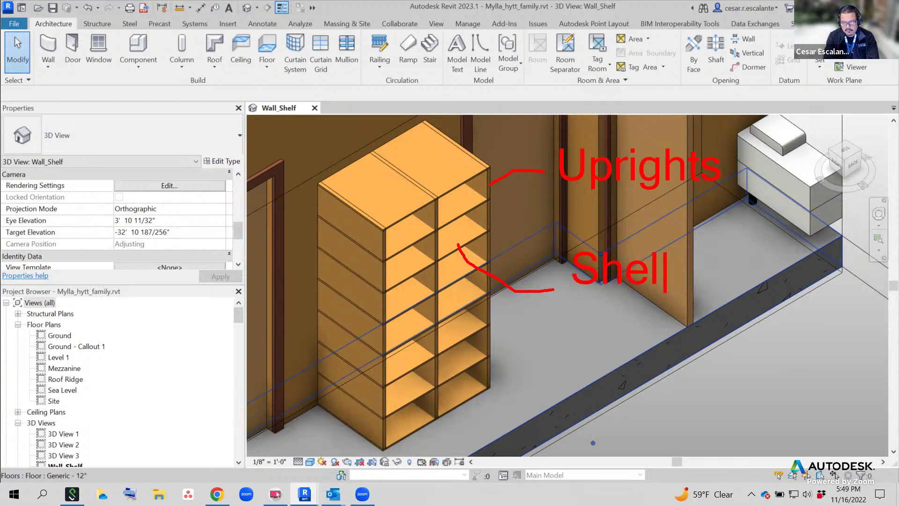
type("ve")
key("BackSpace")
key("BackSpace")
type("f")
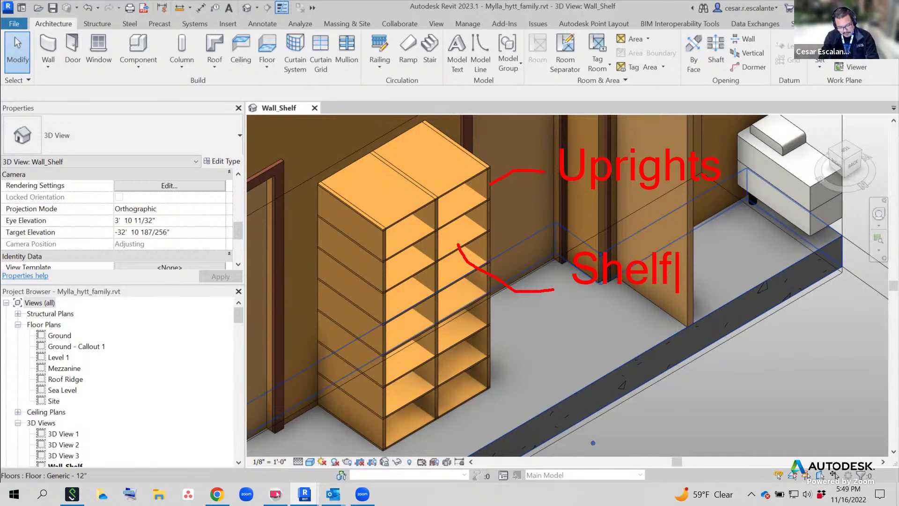
type("t")
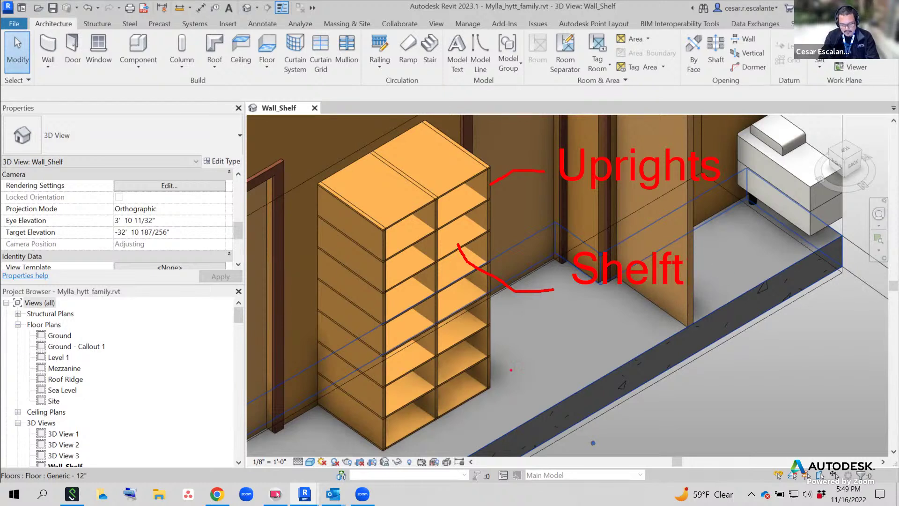
Add the red on-screen label "Parent; Shelf Unit" beneath the shelf unit
left_click_drag(448, 403, 449, 443)
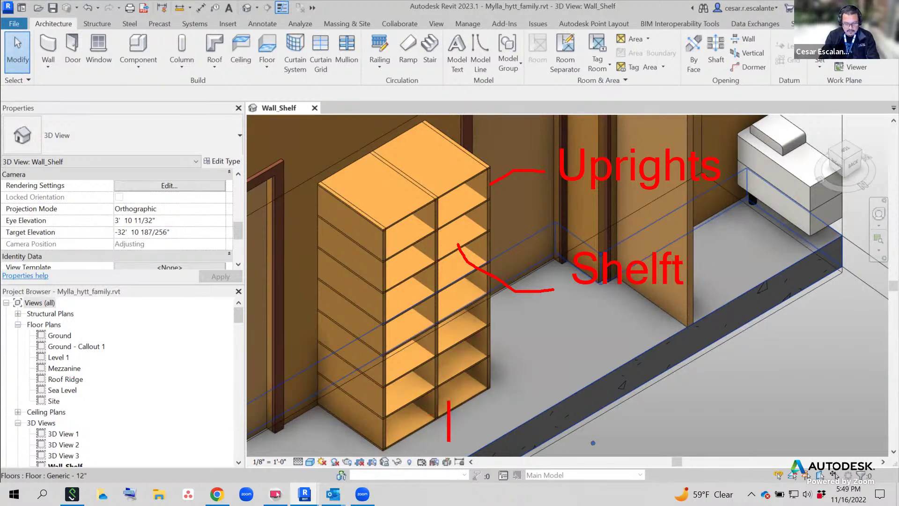
type("Paren")
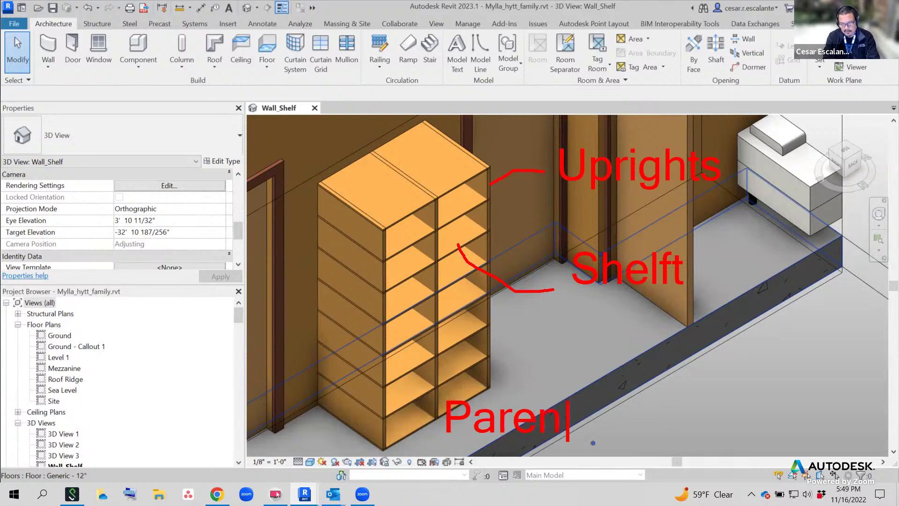
type("t; Shef")
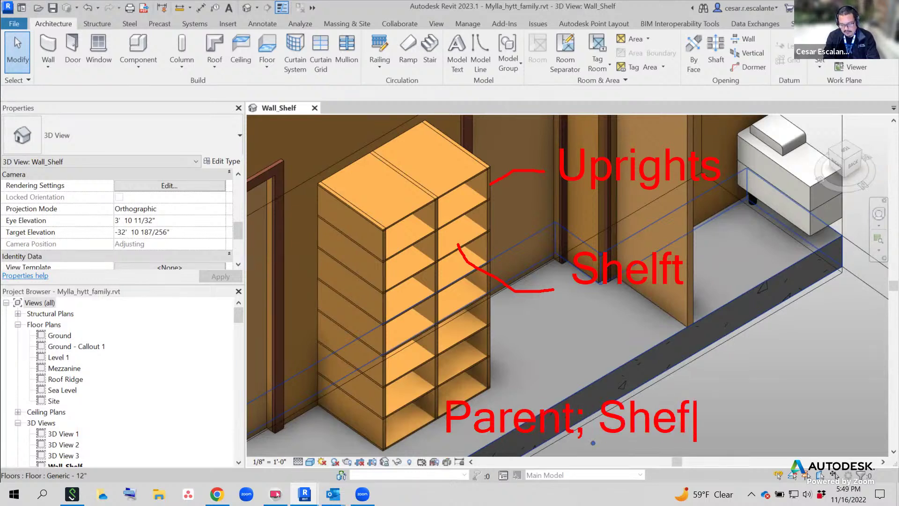
key("BackSpace")
type("lf Unit")
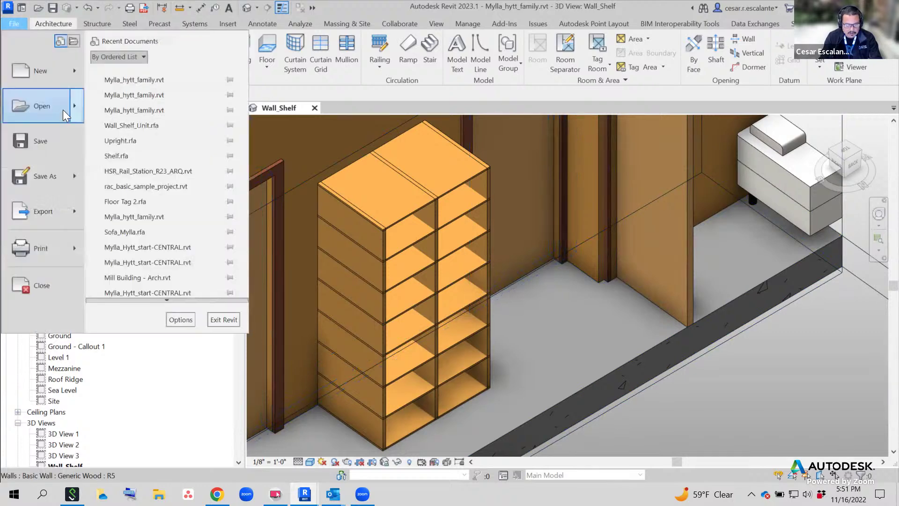
Start opening a family and browse to the Revit Fall 2023 folder in My Drive on Google Drive (G:)
mouse_move(52, 112)
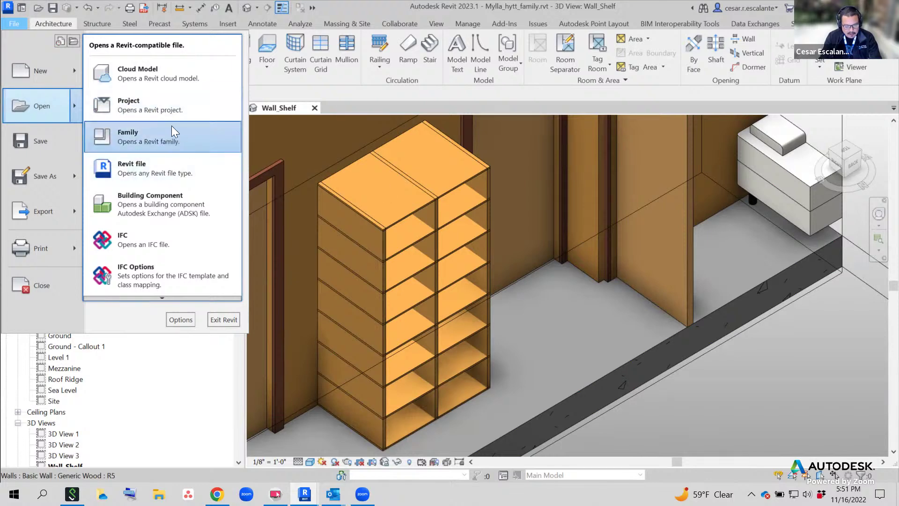
left_click(156, 133)
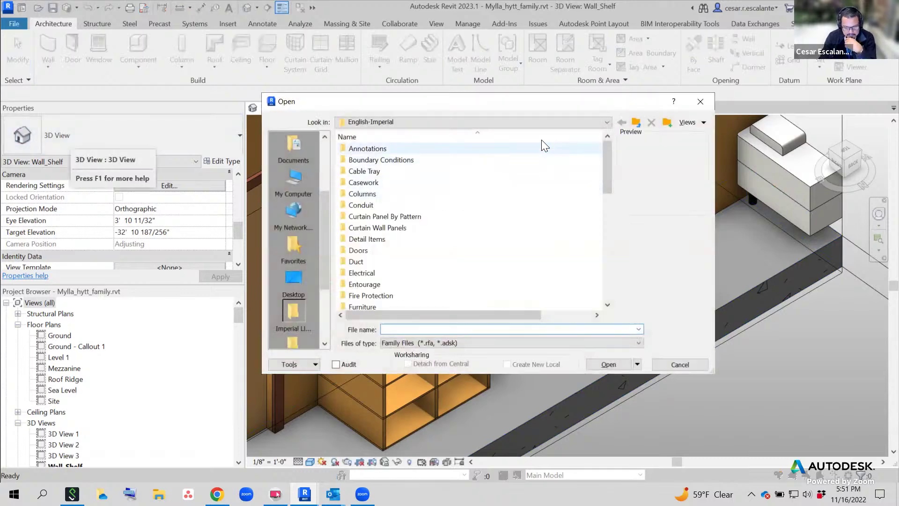
left_click(489, 124)
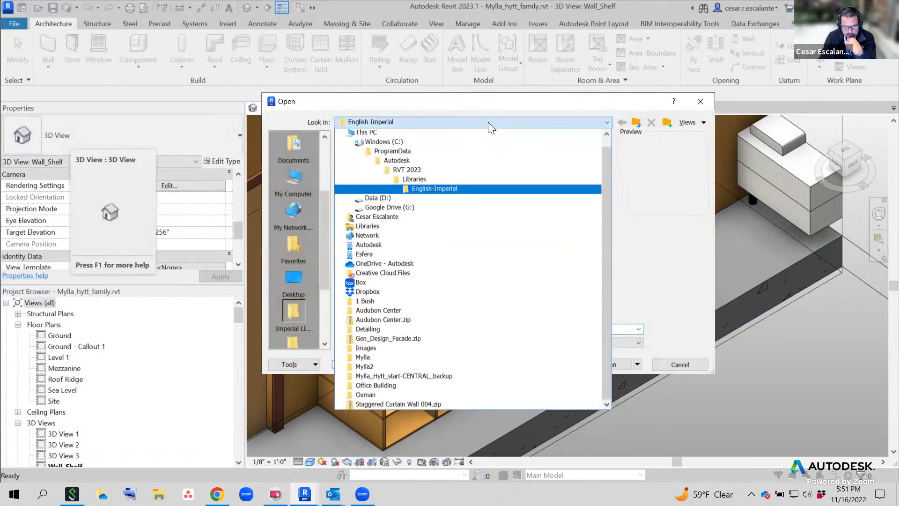
left_click(383, 132)
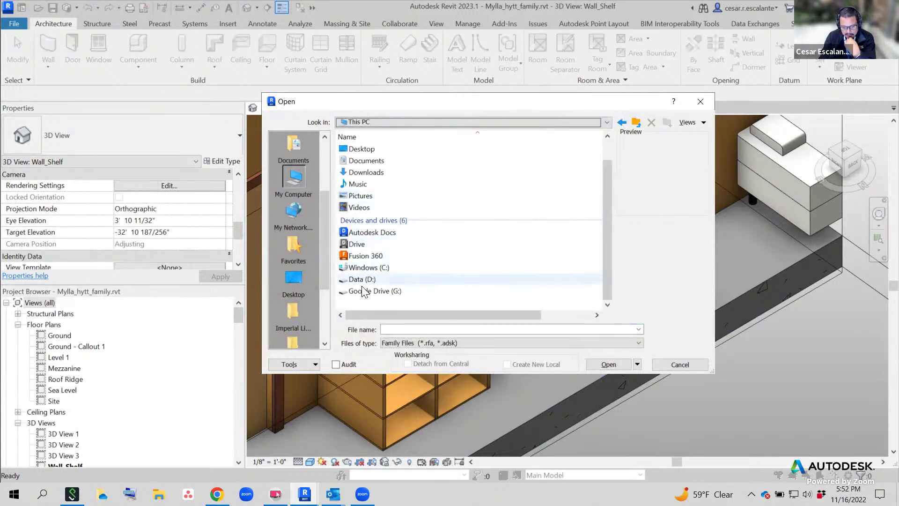
double_click(370, 286)
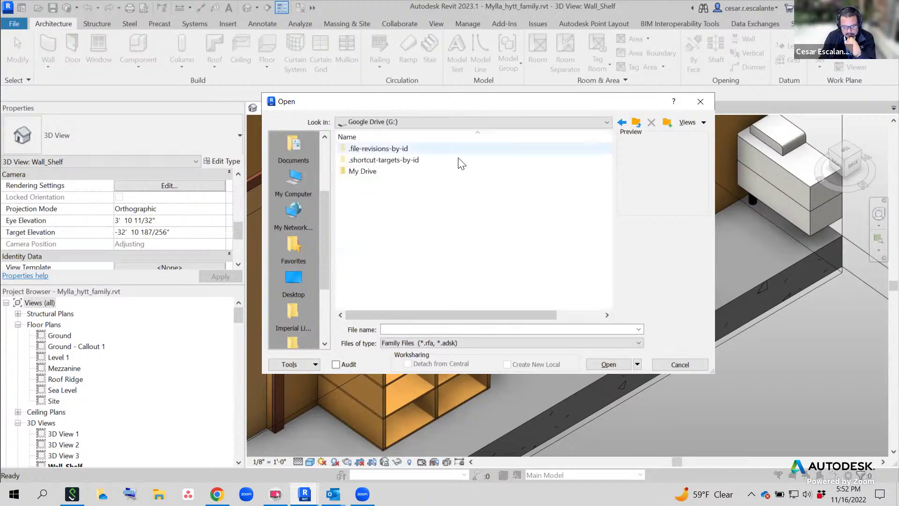
double_click(370, 172)
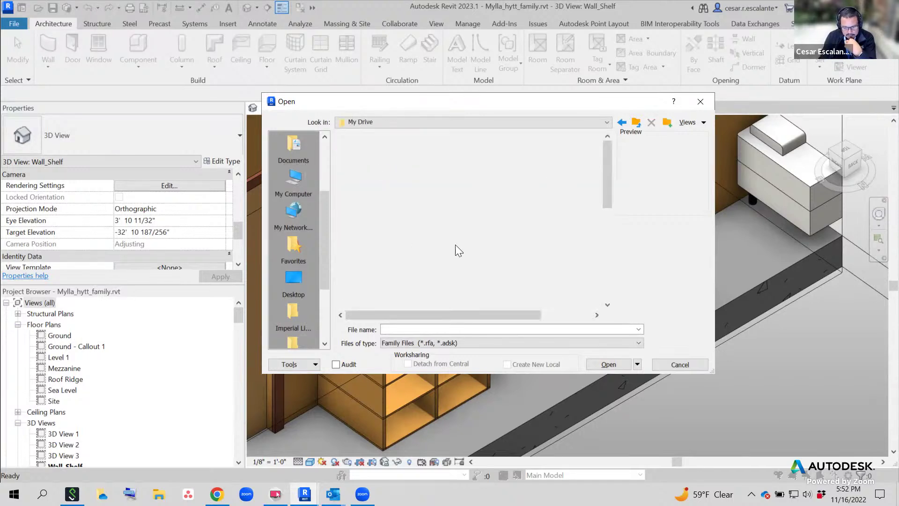
left_click_drag(607, 202, 607, 293)
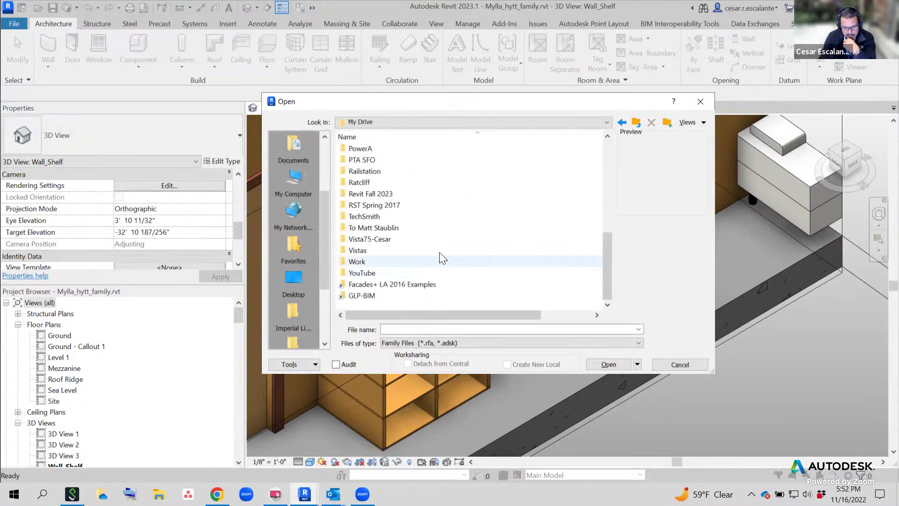
double_click(379, 194)
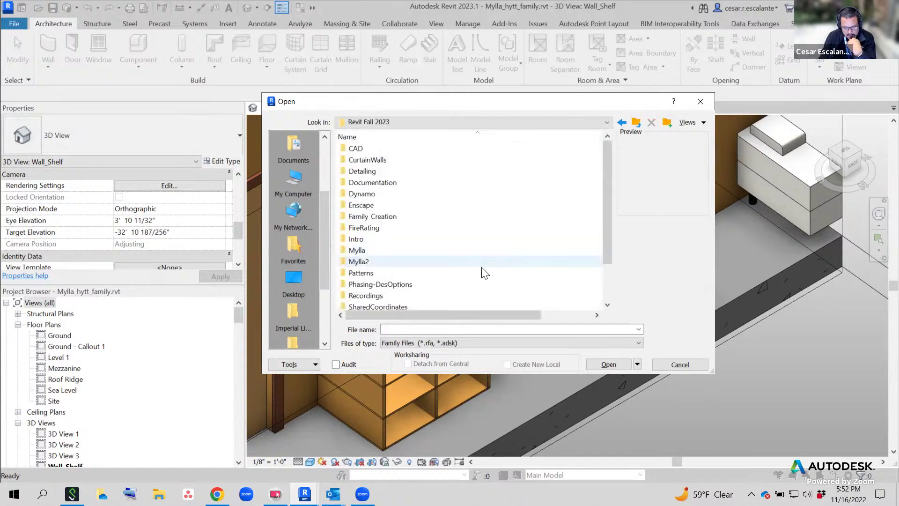
Open the Shelf.rfa family from the 1116 folder inside Work_in_Progress
left_click_drag(606, 254, 602, 312)
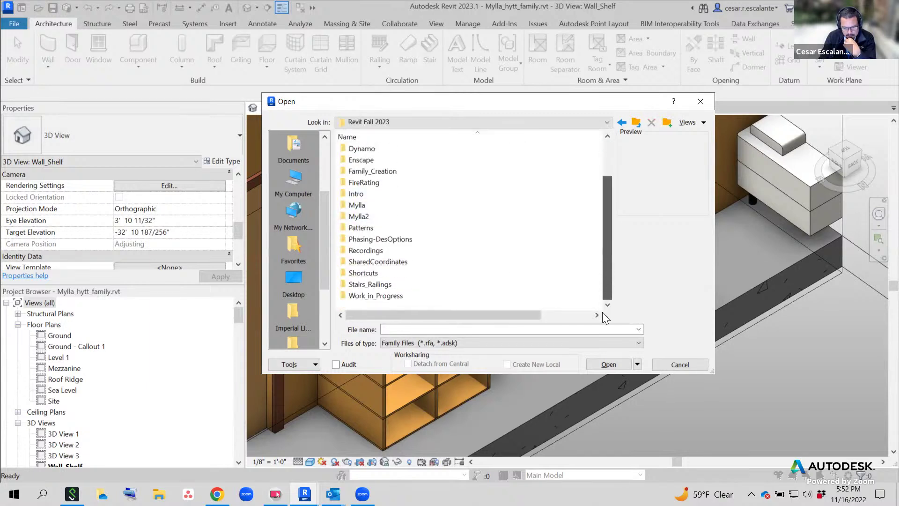
left_click(384, 295)
double_click(385, 296)
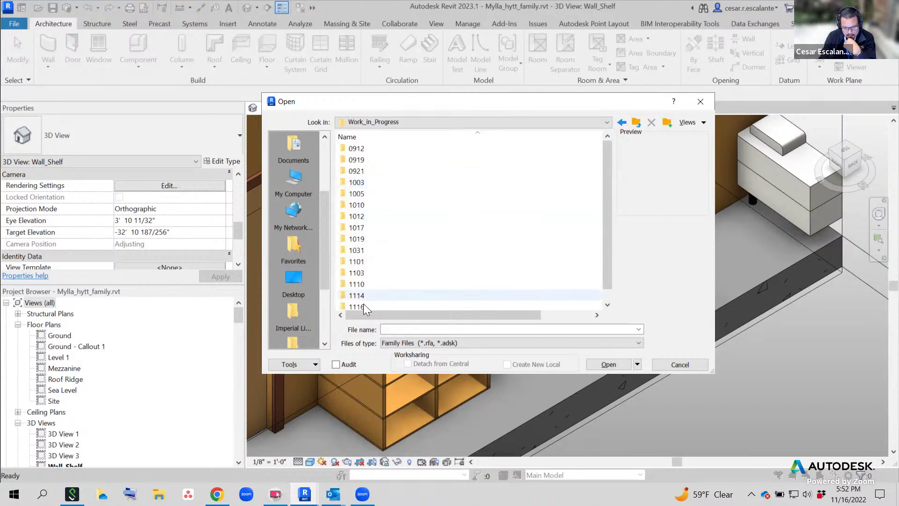
left_click(361, 306)
double_click(359, 307)
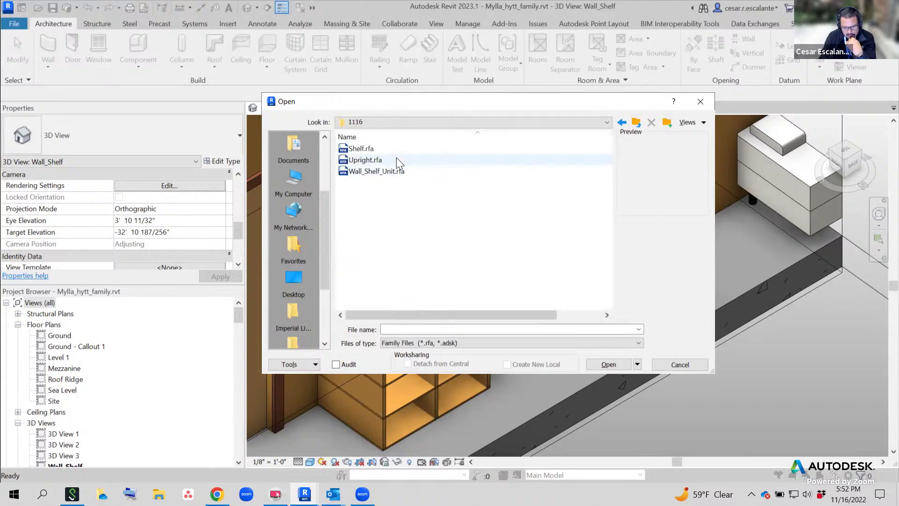
left_click(369, 150)
left_click(606, 363)
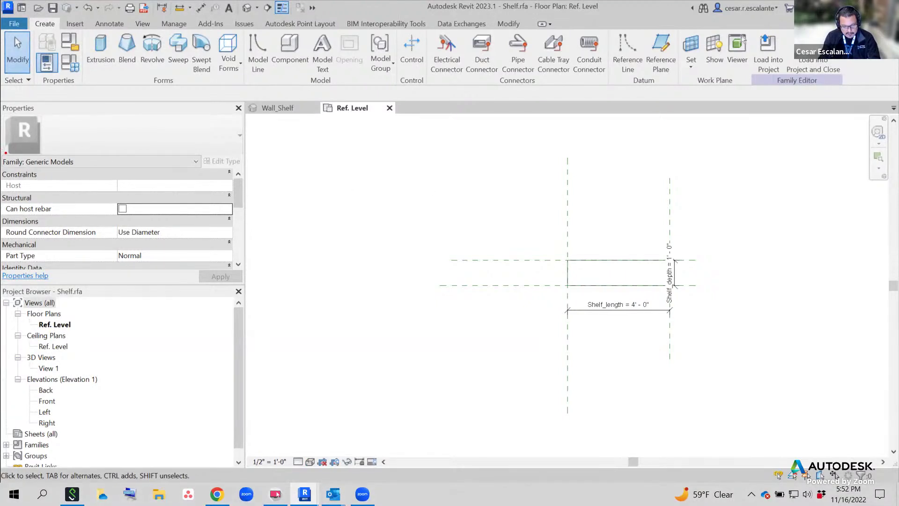
Draw a red box around the Generic Models family category and label it "Simplest template"
left_click_drag(6, 153, 104, 178)
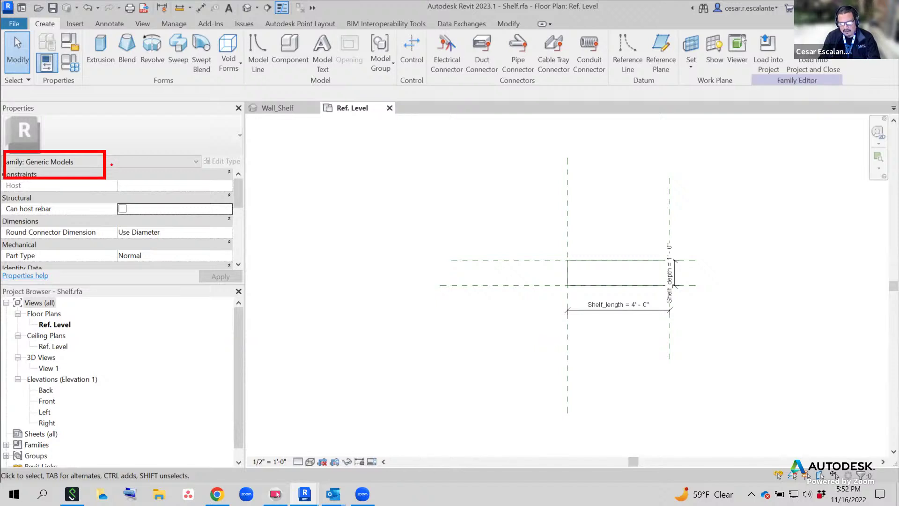
type("t")
type("G")
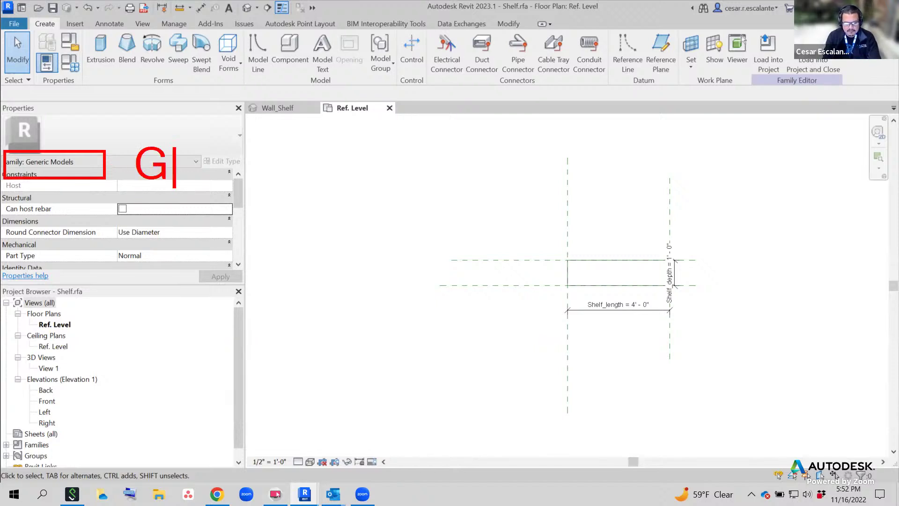
type("en")
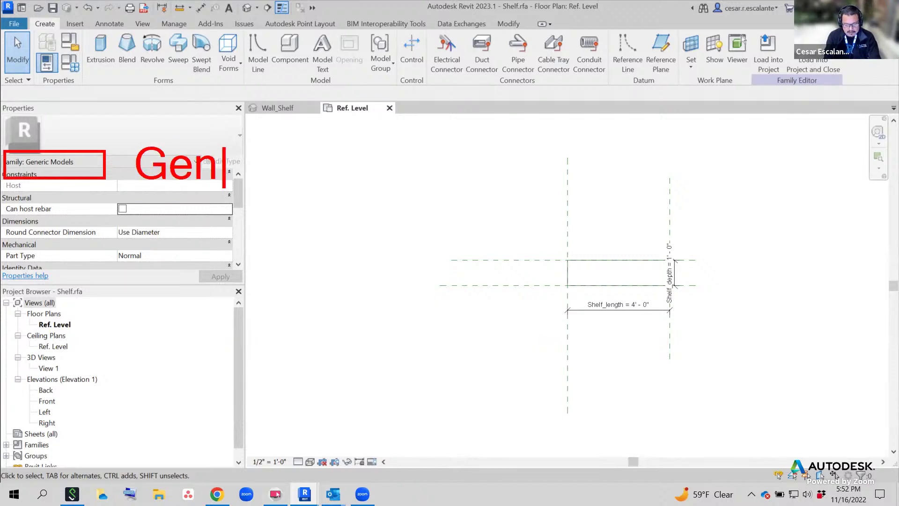
key("BackSpace")
key("BackSpace")
key("BackSpace")
type("Simplest ")
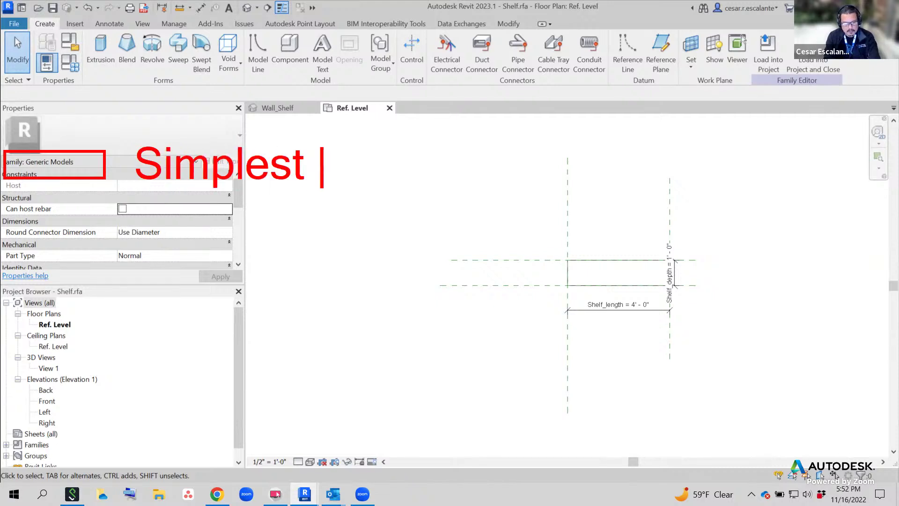
type("template")
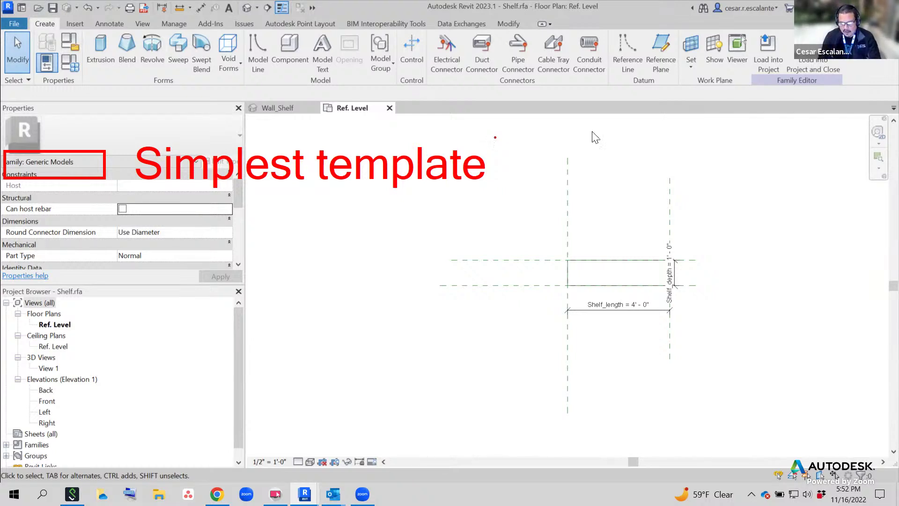
Inspect the vertical reference plane at the shelf's dimensioned end and the horizontal one along its back edge, and clear the selection
left_click(672, 200)
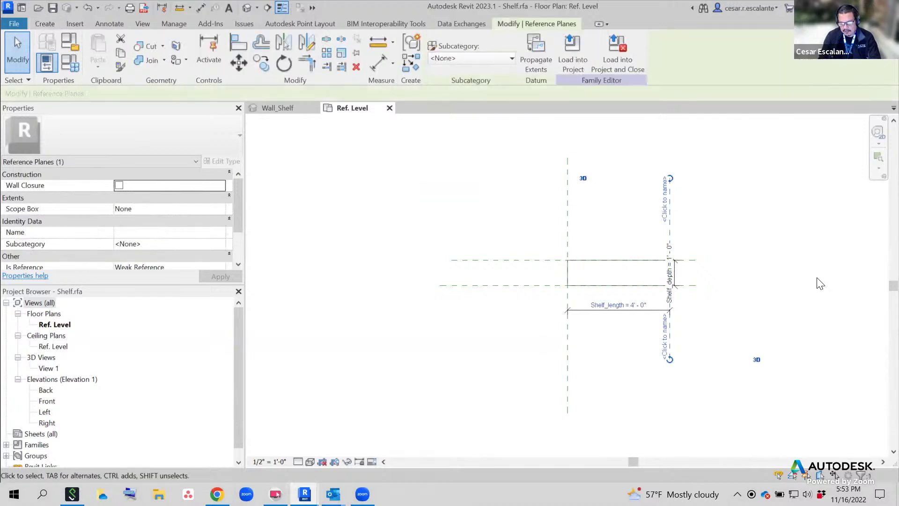
left_click(820, 283)
left_click(555, 260)
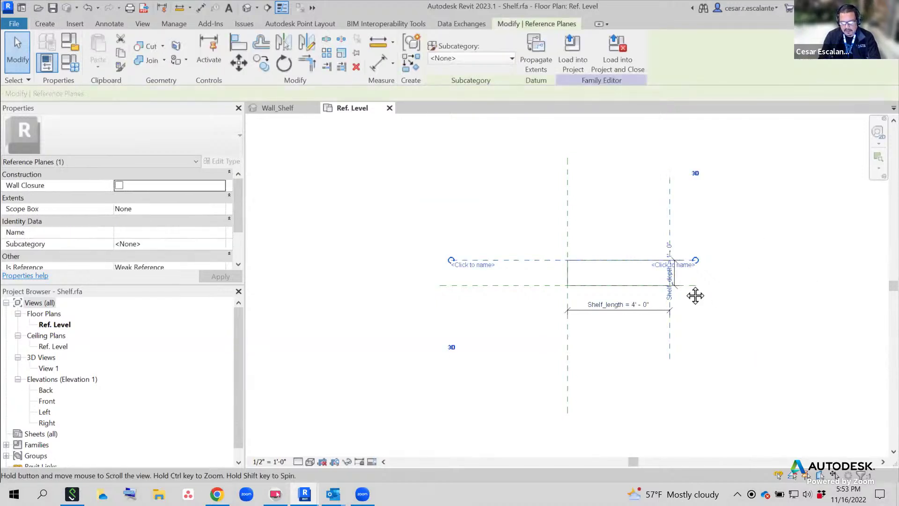
middle_click_drag(696, 295, 622, 307)
scroll(599, 290, "up", 2)
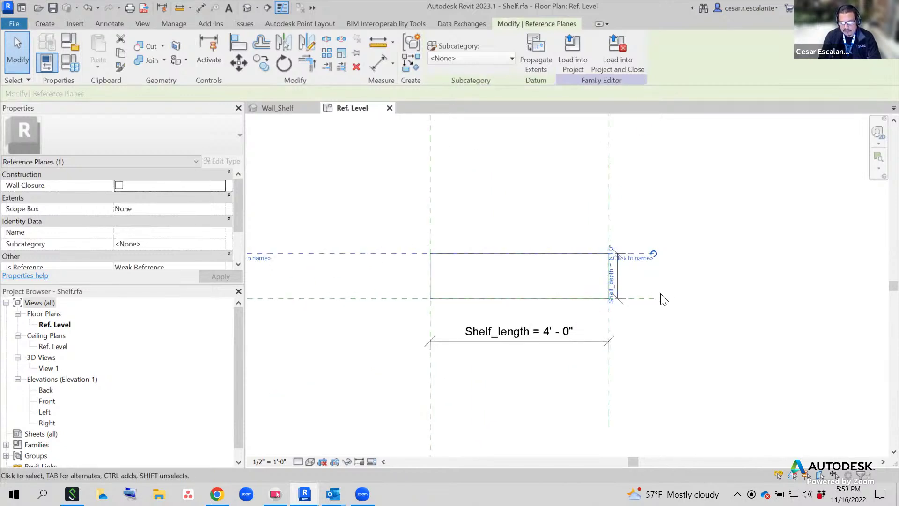
left_click(708, 291)
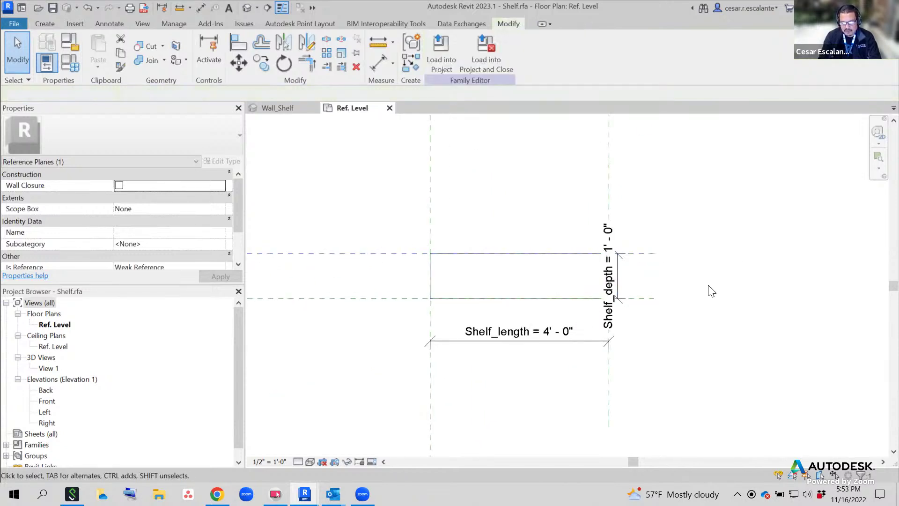
Select the shelf extrusion and highlight its Extrusion Start value with a red box
left_click(481, 258)
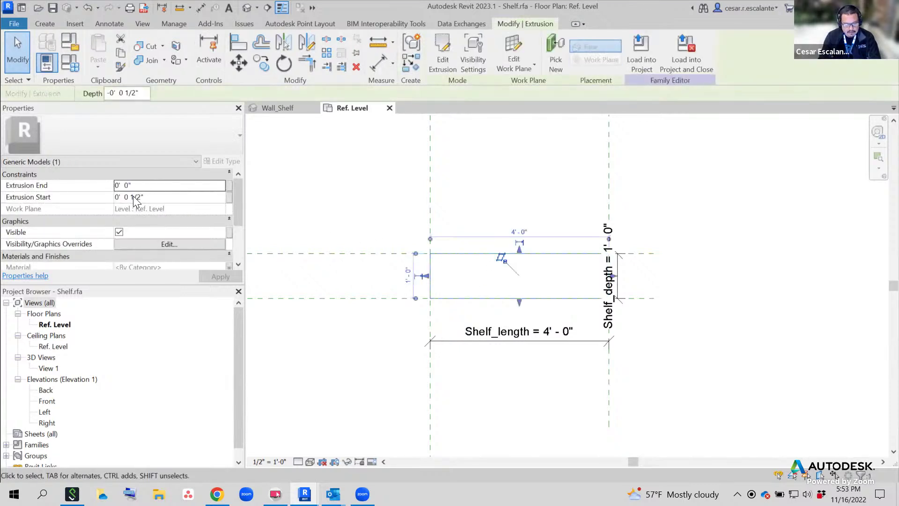
mouse_move(102, 187)
left_mouse_down()
mouse_move(162, 203)
mouse_move(121, 203)
mouse_move(154, 203)
left_mouse_up()
key("Escape")
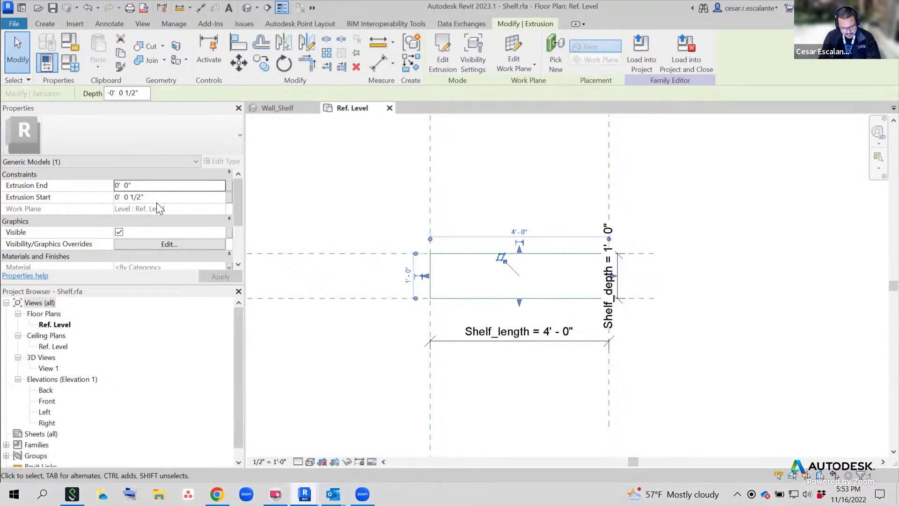
left_click_drag(99, 187, 154, 207)
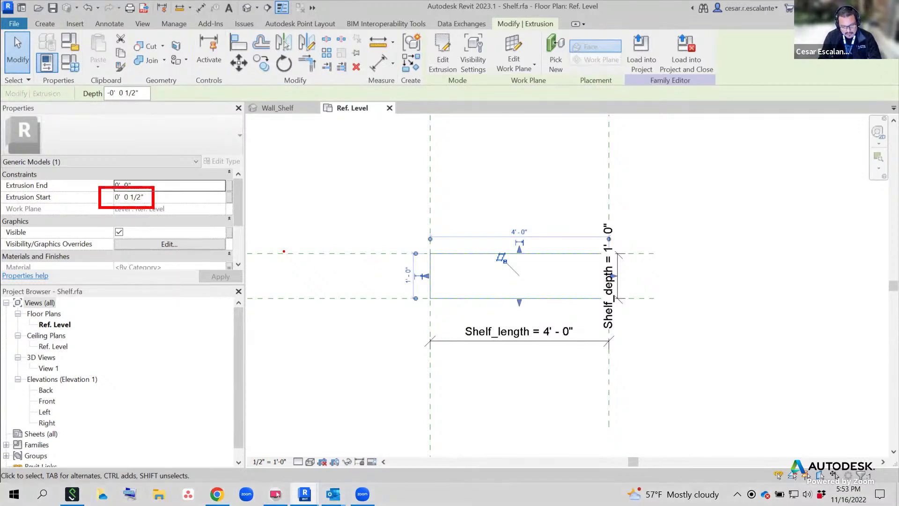
Circle the Shelf_length and Shelf_depth dimensions in red, and clear the on-screen markup
mouse_move(571, 322)
left_mouse_down()
mouse_move(496, 317)
mouse_move(462, 347)
mouse_move(568, 347)
mouse_move(556, 325)
left_mouse_up()
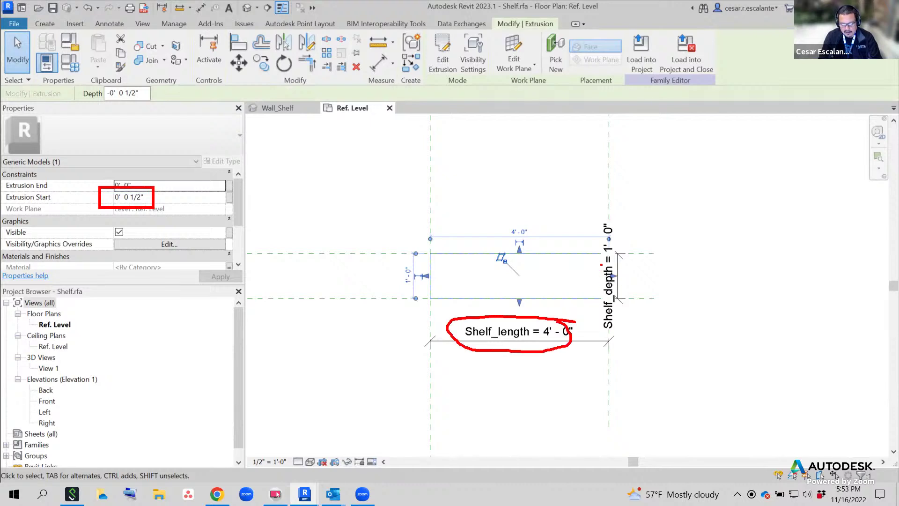
mouse_move(601, 264)
left_mouse_down()
mouse_move(604, 336)
mouse_move(626, 287)
mouse_move(602, 253)
left_mouse_up()
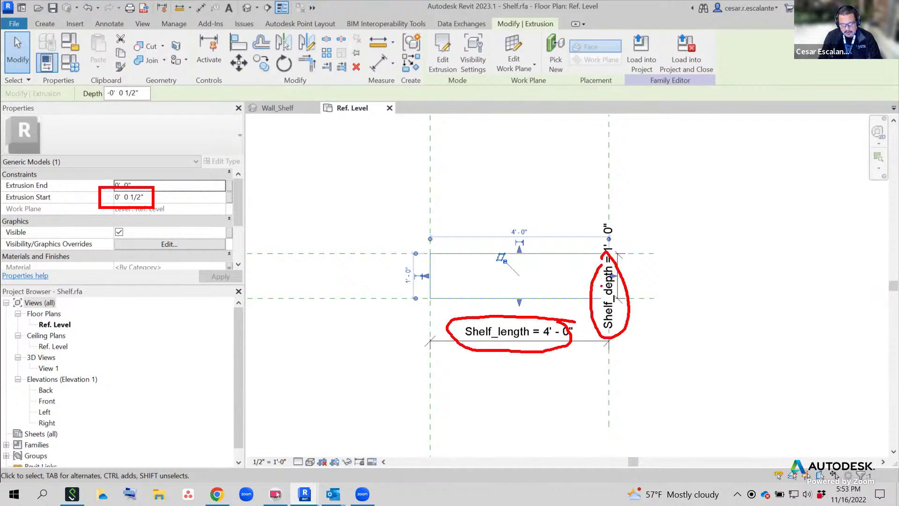
key("Escape")
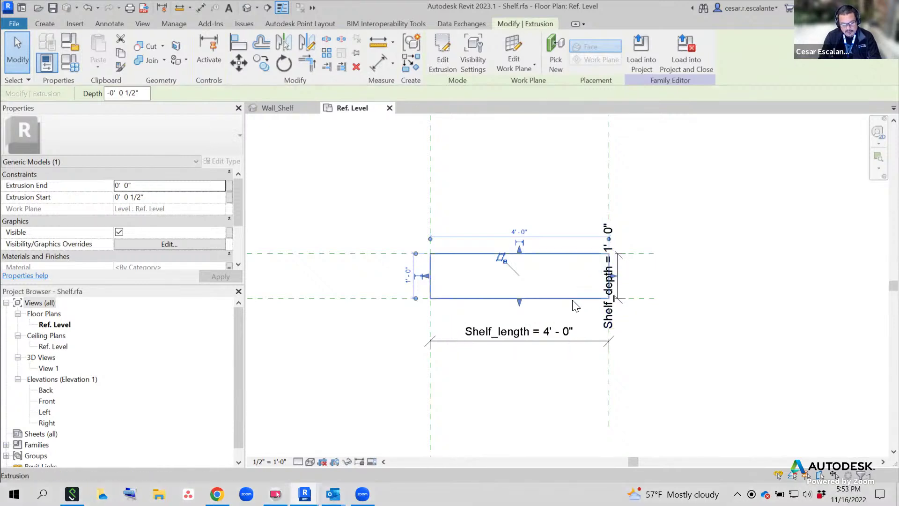
Inspect which family parameter drives the shelf extrusion's Material property, leaving the association unchanged
left_click(576, 312)
left_click(574, 299)
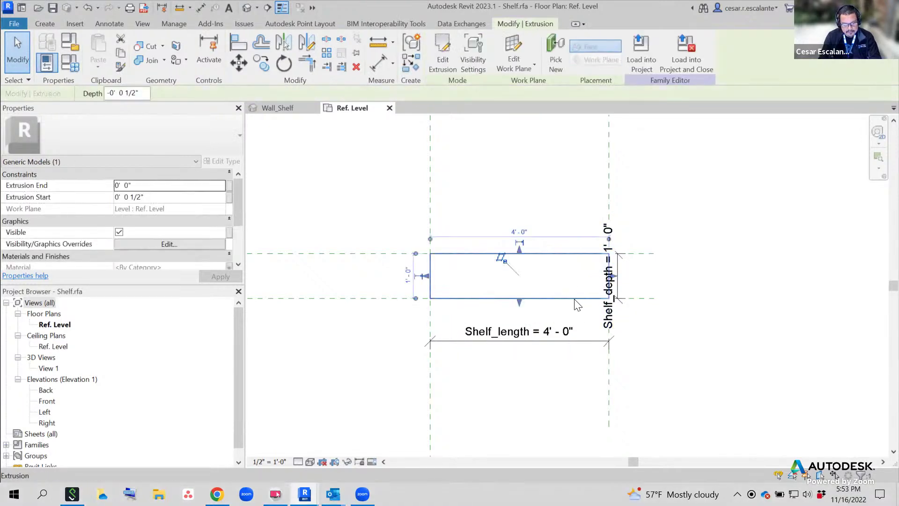
scroll(186, 232, "down", 2)
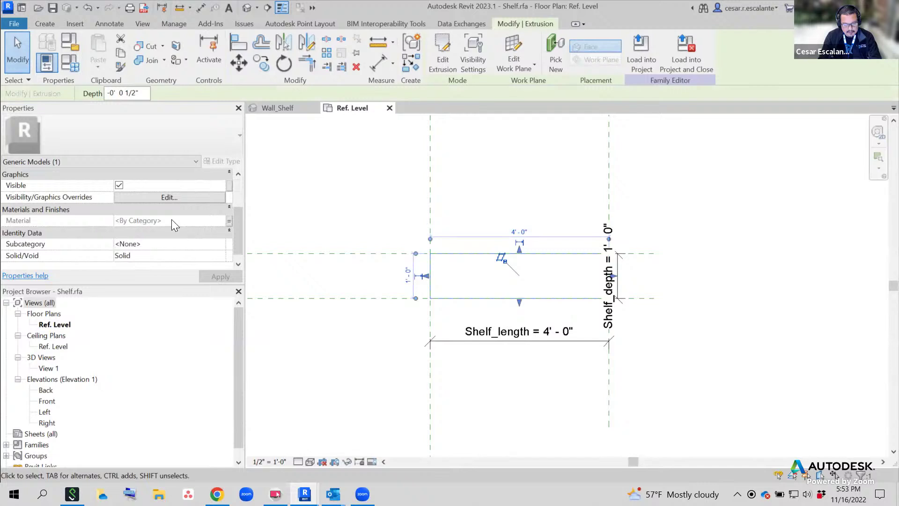
left_click(229, 220)
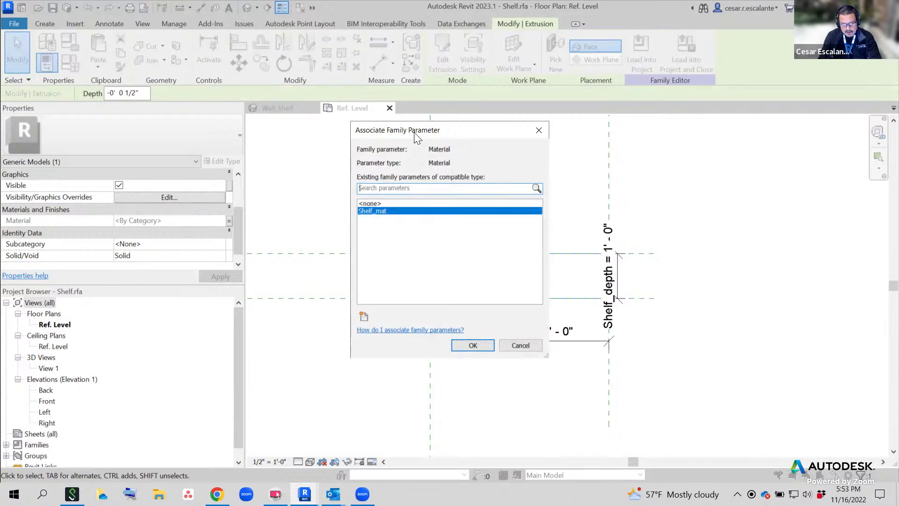
left_click_drag(416, 136, 708, 140)
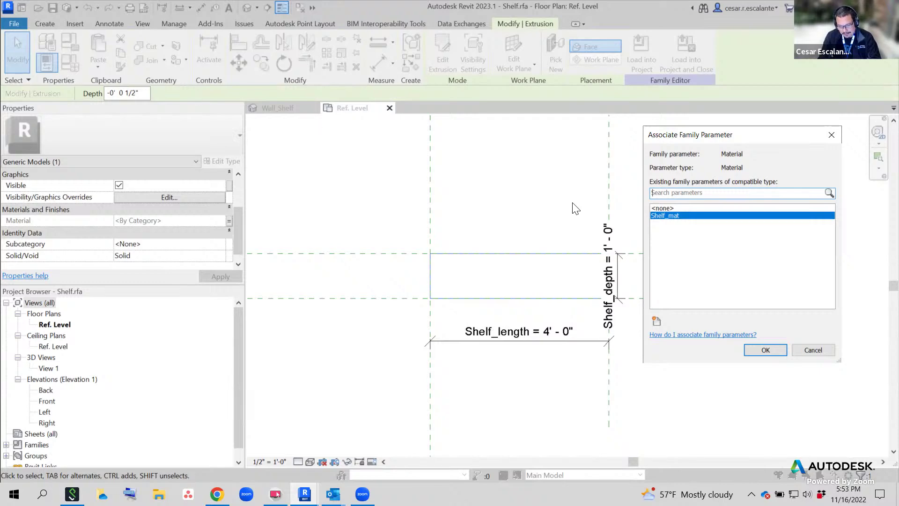
left_click(813, 350)
key("Escape")
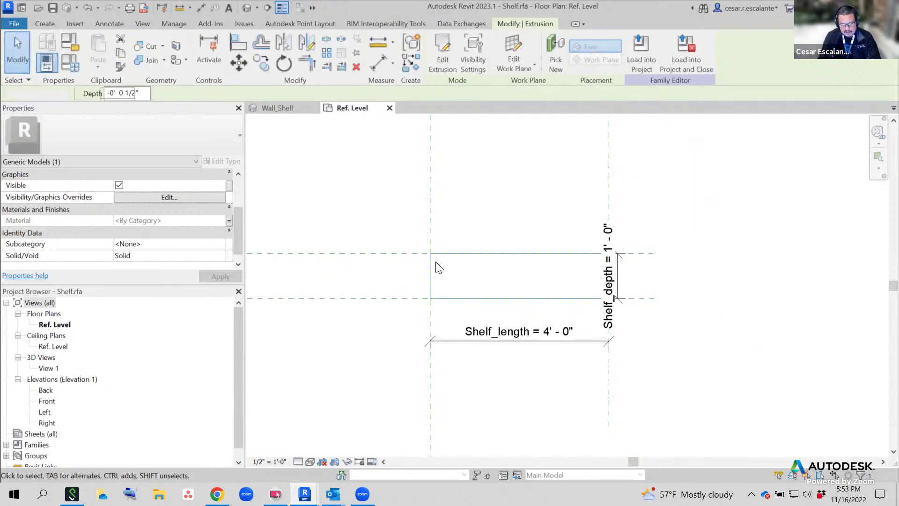
Set the Shelf_length parameter to 5' in Family Types and apply it to the shelf
left_click(49, 68)
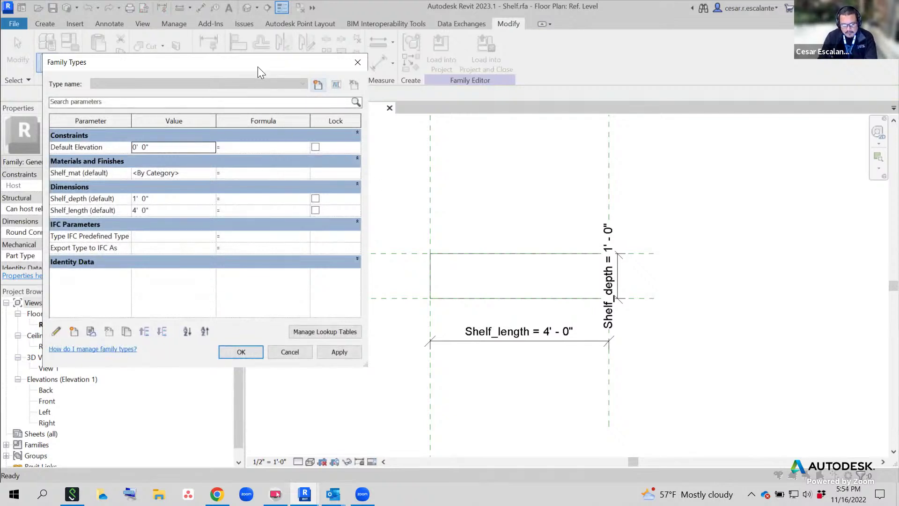
left_click_drag(258, 66, 303, 130)
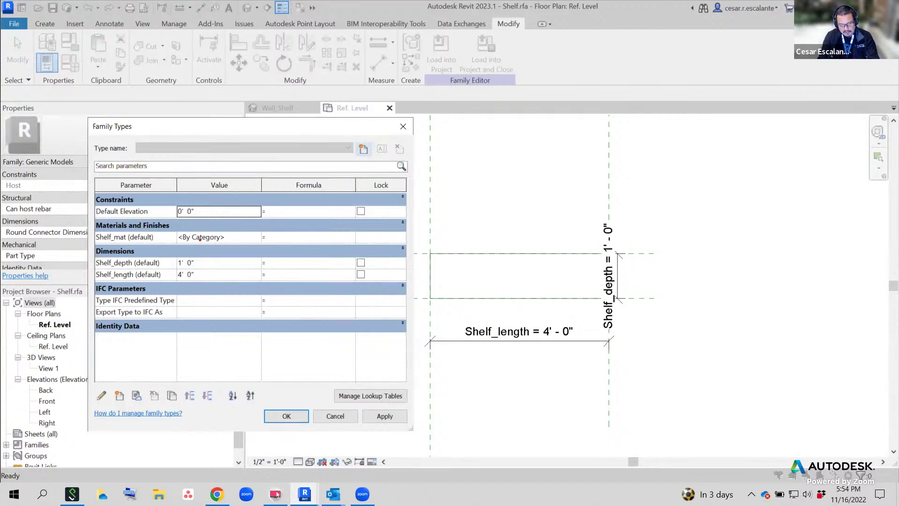
double_click(208, 274)
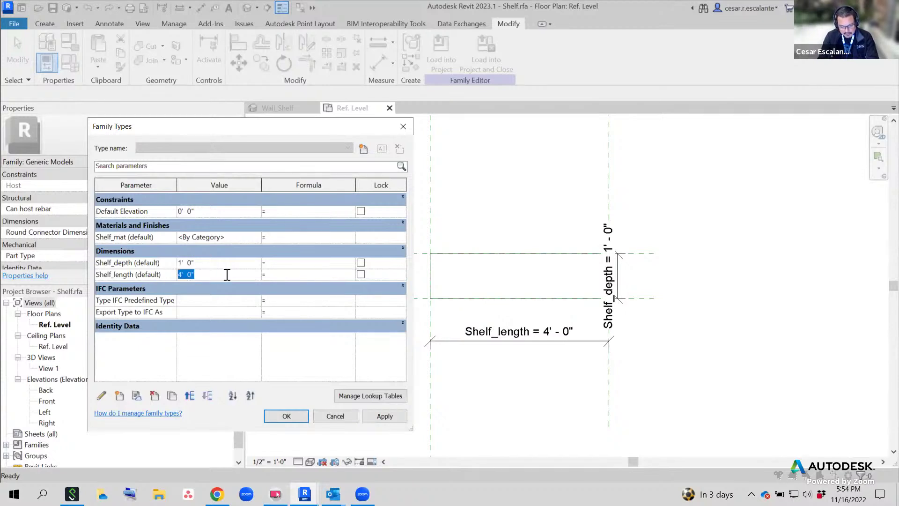
type("4")
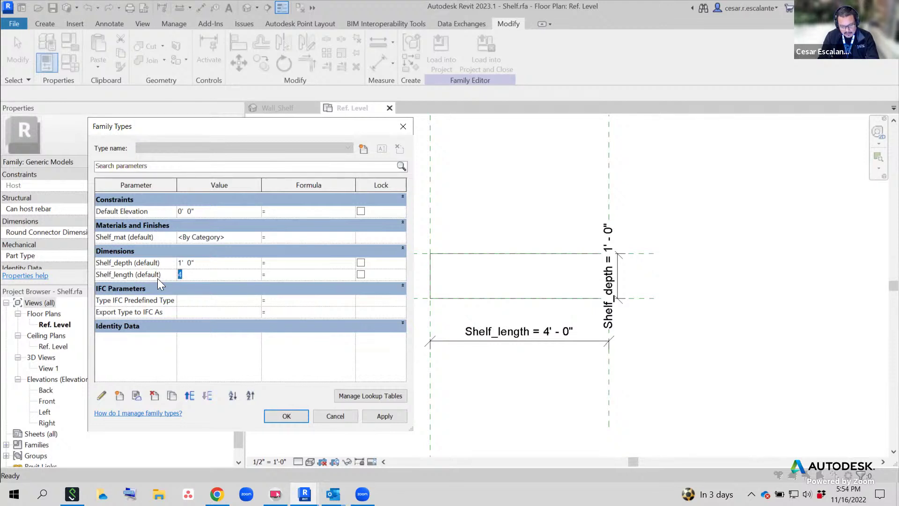
left_click(383, 418)
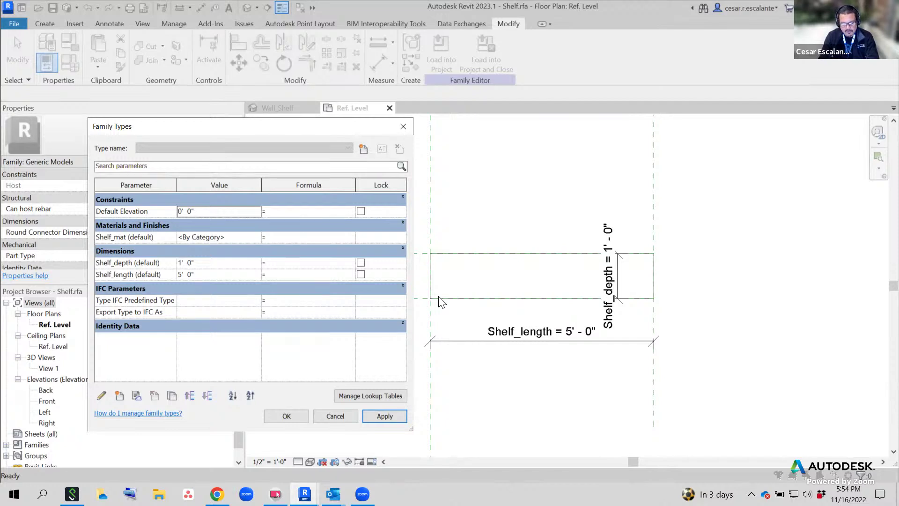
Flex the Shelf_depth parameter to 2' and back to 1', applying each value
left_click(205, 260)
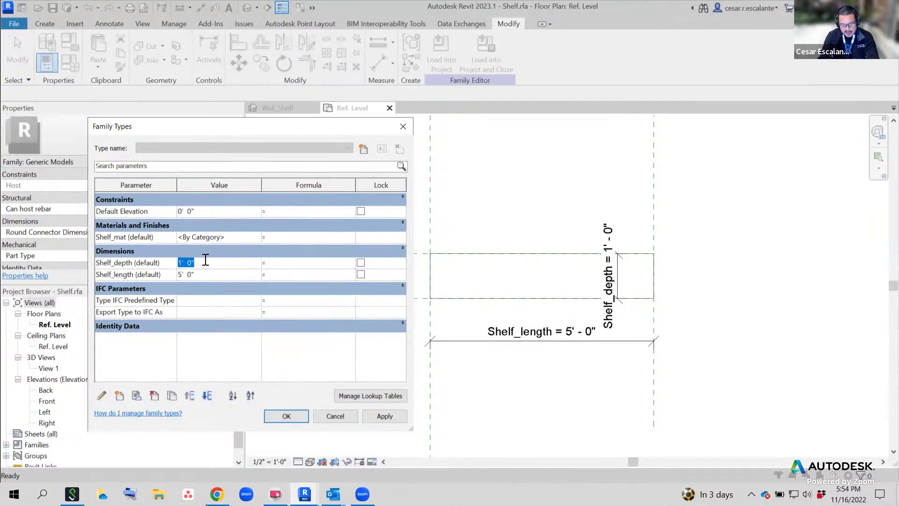
type("2")
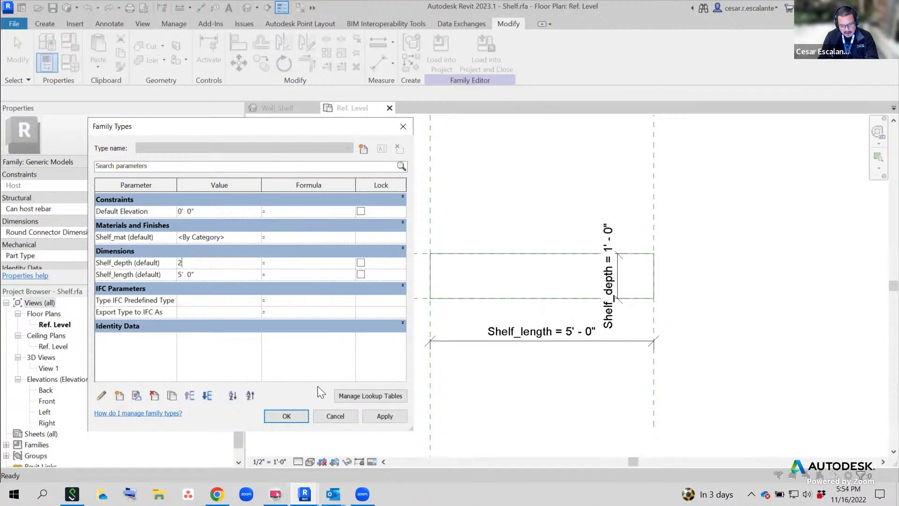
left_click(385, 416)
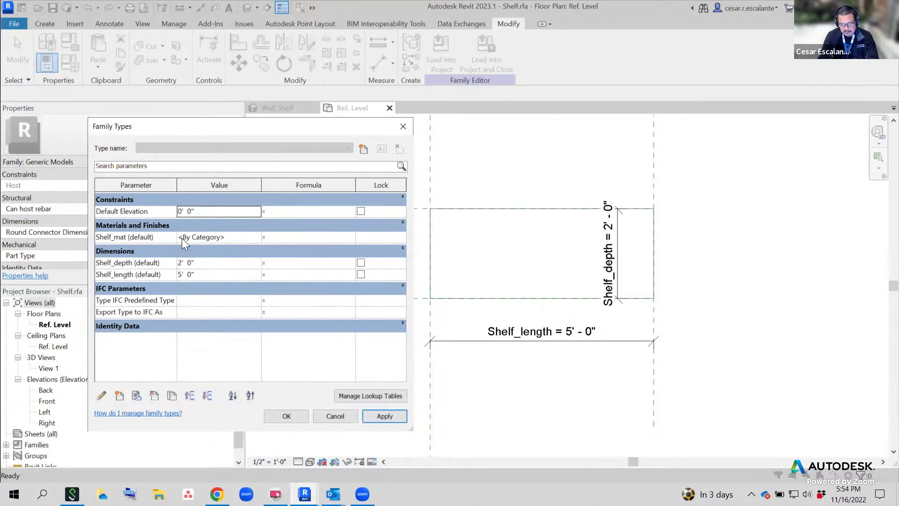
left_click(212, 262)
type("1")
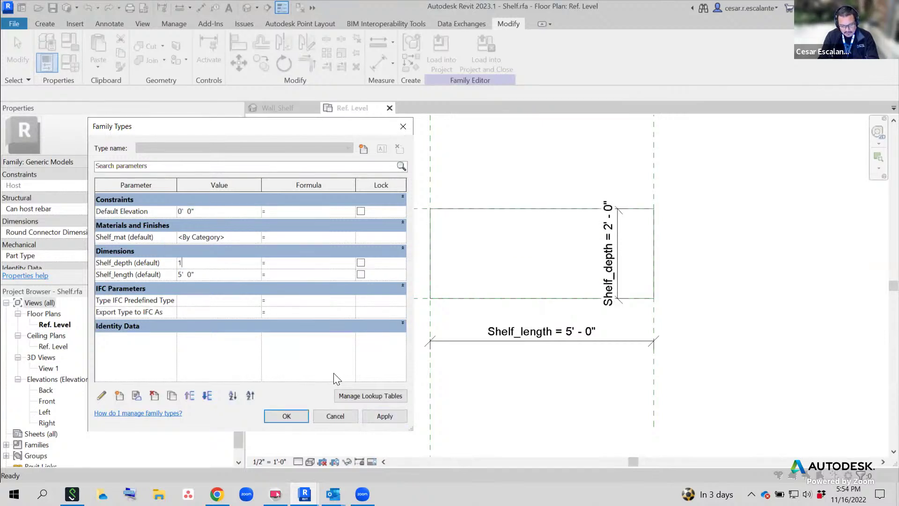
left_click(382, 416)
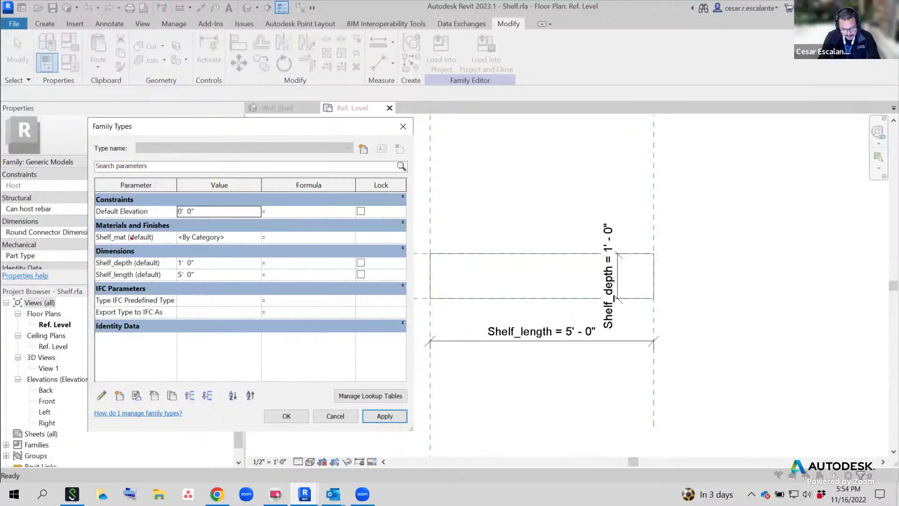
Box the parameters' (default) suffixes in red, label them "default = Instance parameter", and clear the markup before closing Family Types
left_click_drag(123, 225, 167, 285)
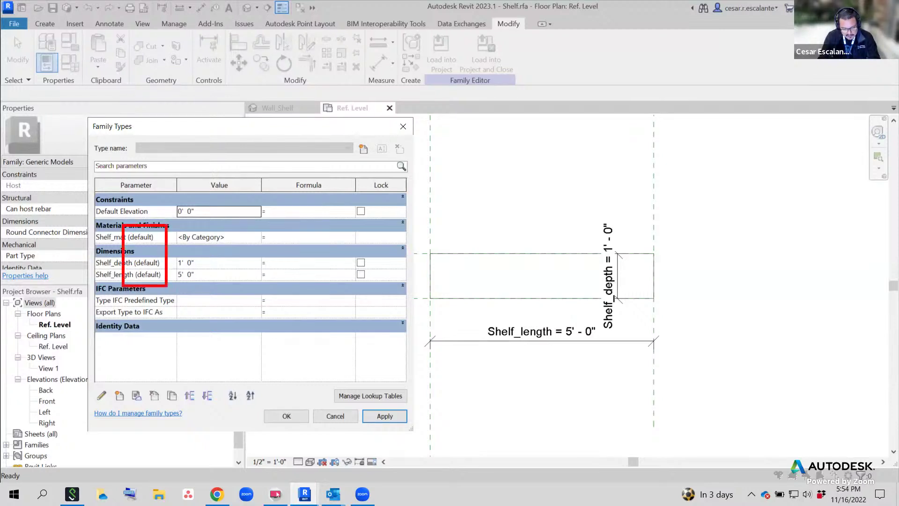
type("t")
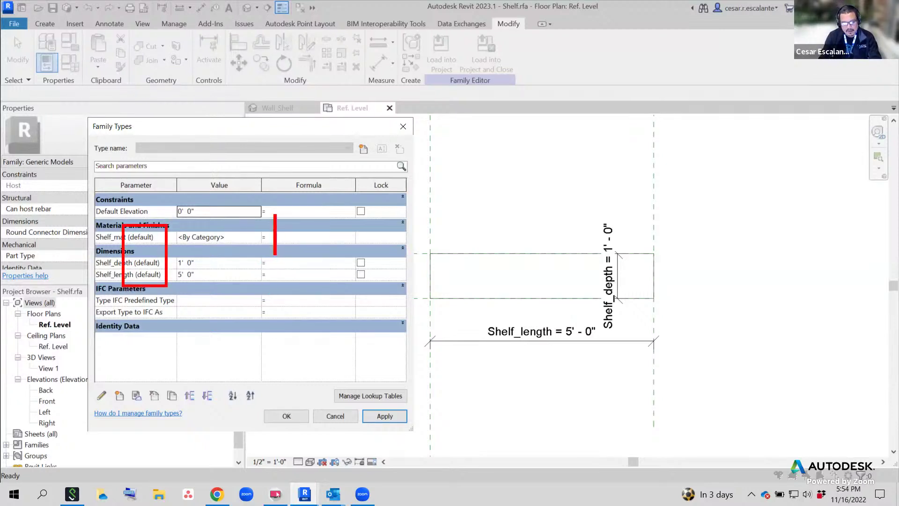
type("def")
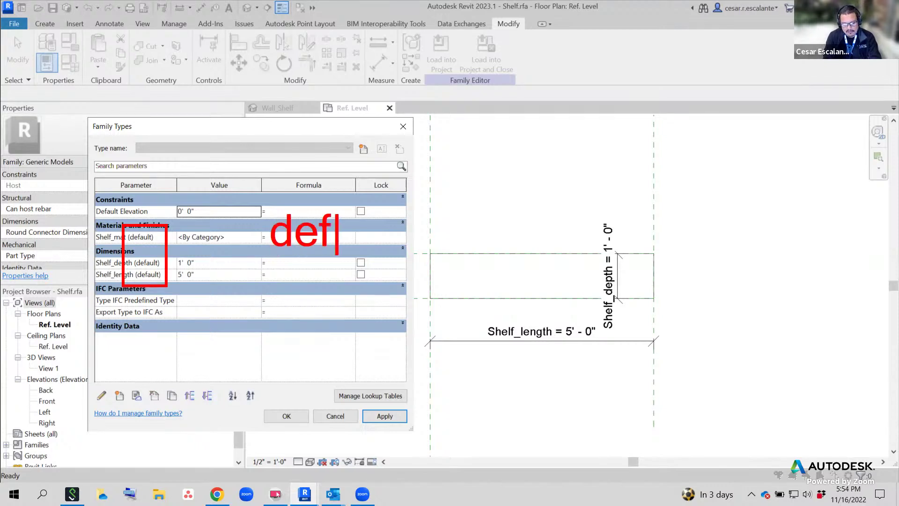
type("ault ")
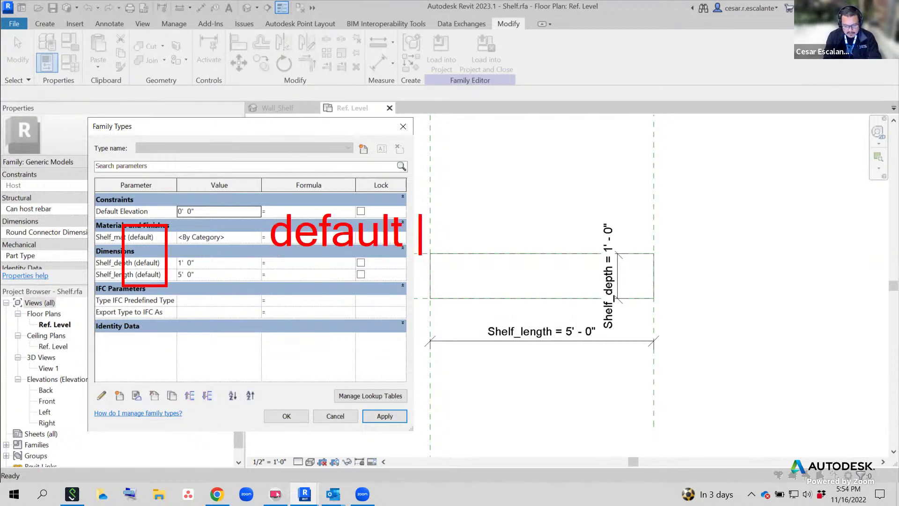
type("= Instanc")
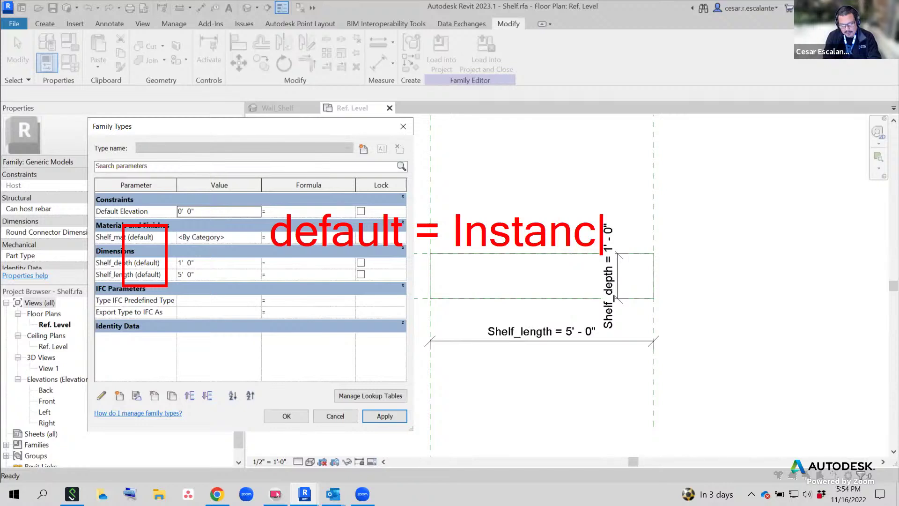
type("e para")
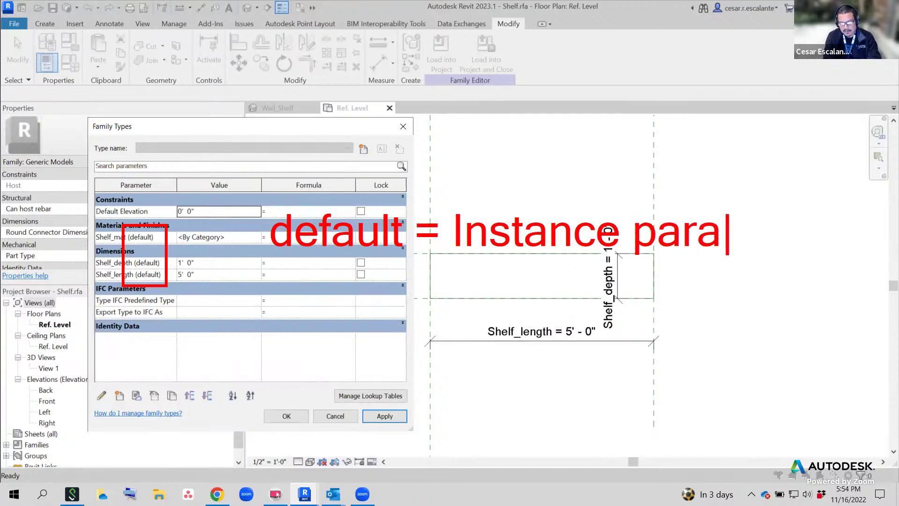
type("meter")
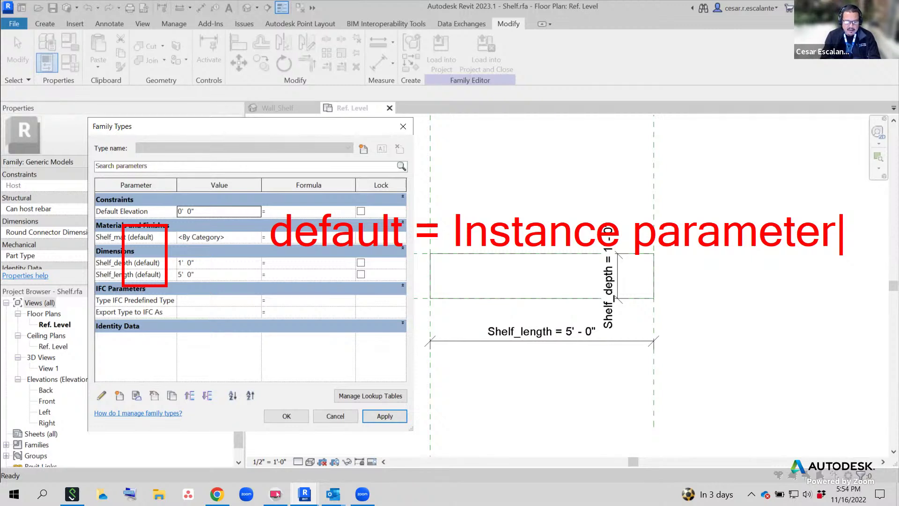
key("Escape")
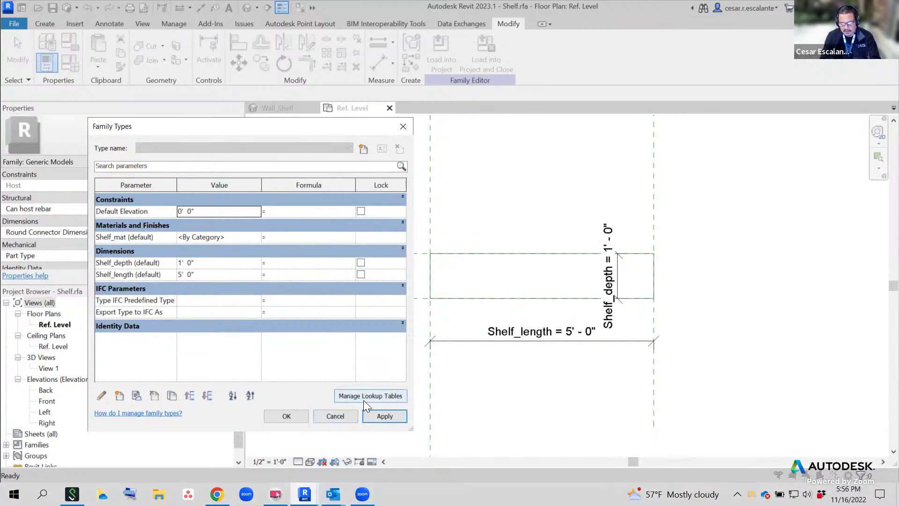
left_click(343, 416)
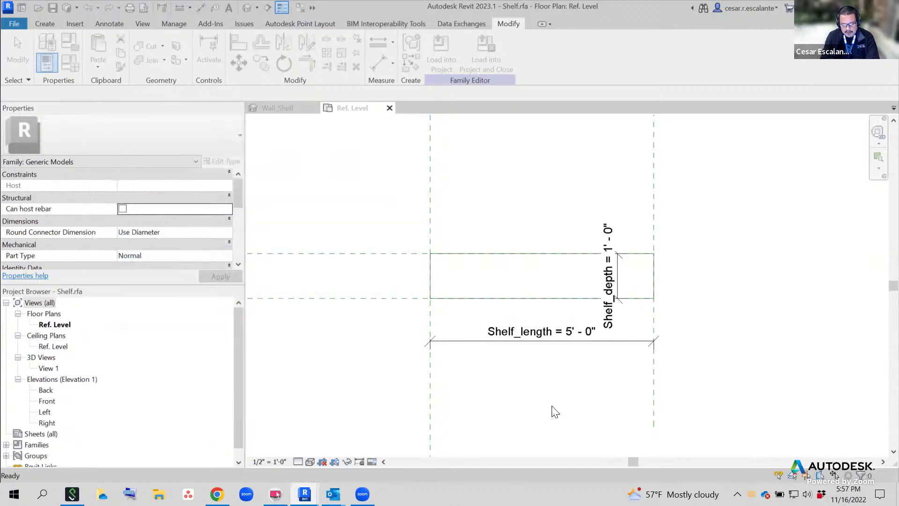
Open the default 3D view of the shelf and display it in the Shaded visual style
left_click(247, 7)
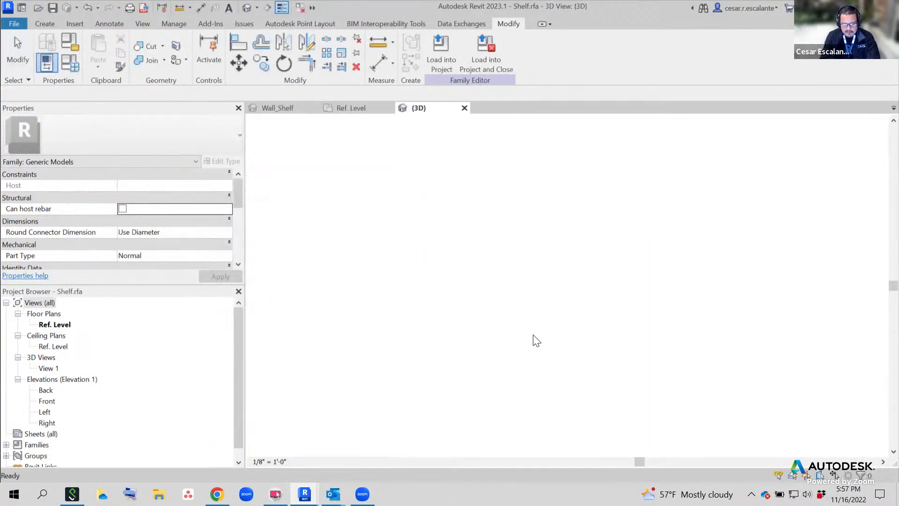
left_click(310, 462)
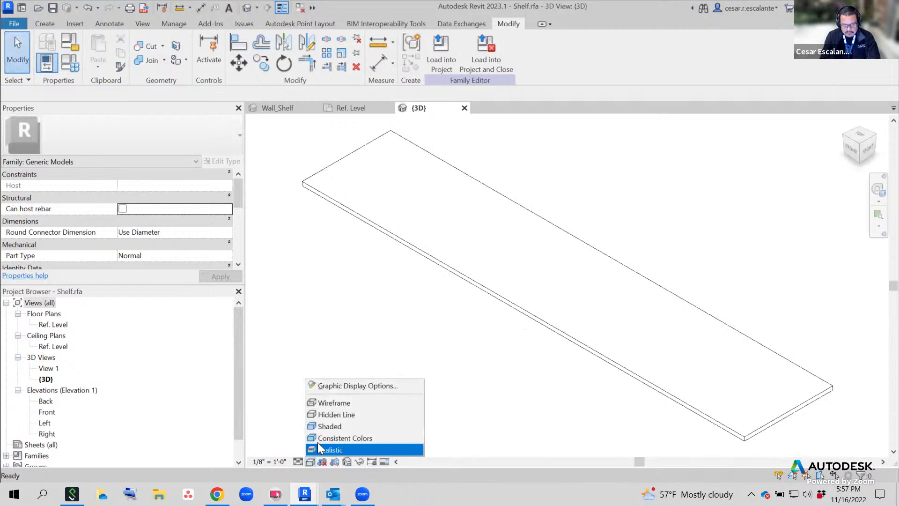
left_click(322, 427)
middle_click_drag(512, 354, 535, 339, "shift")
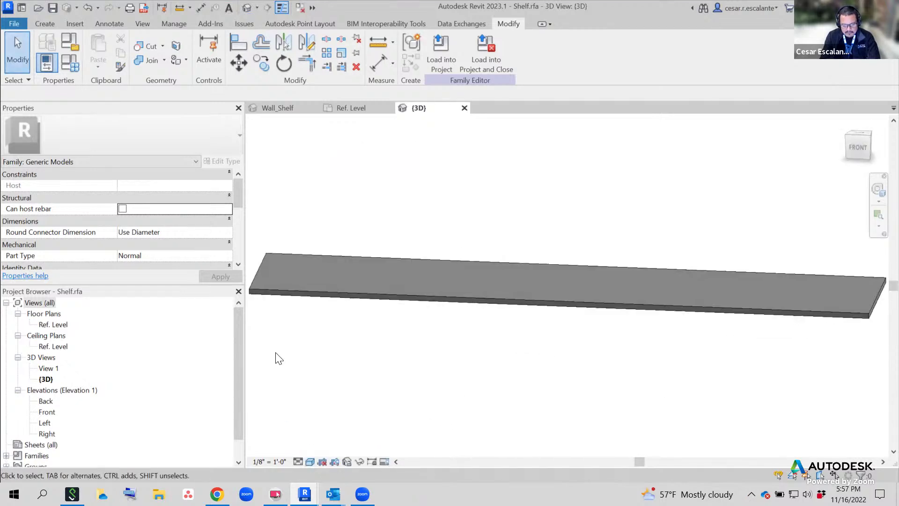
Open the Front elevation and examine the shelf's thin profile relative to the Ref. Level
double_click(48, 412)
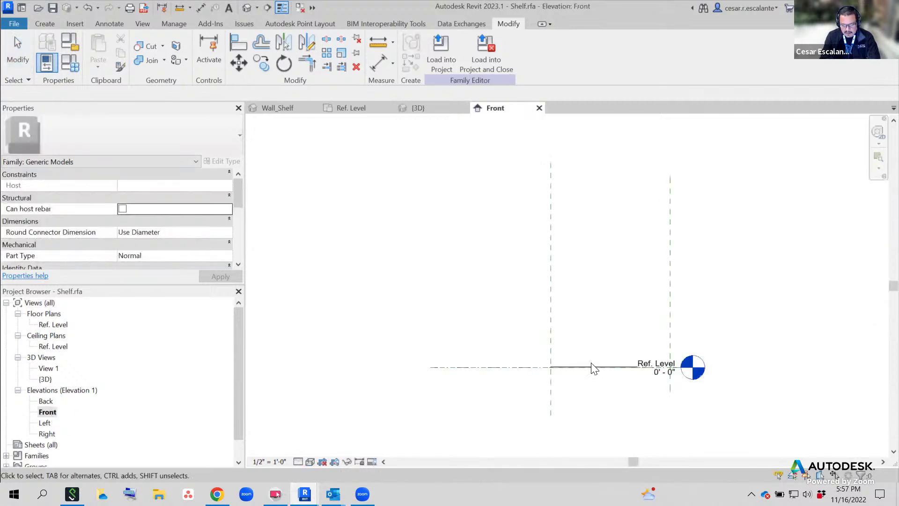
scroll(650, 393, "up", 5)
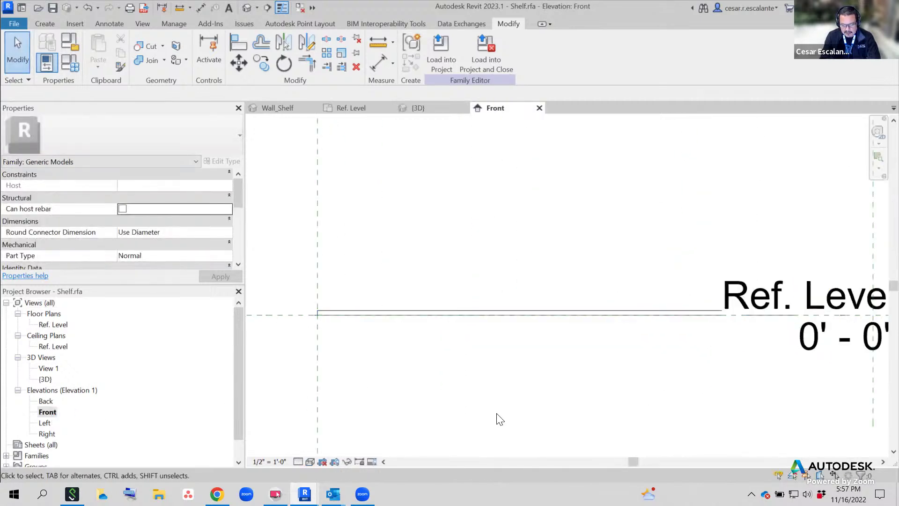
scroll(494, 411, "down", 2)
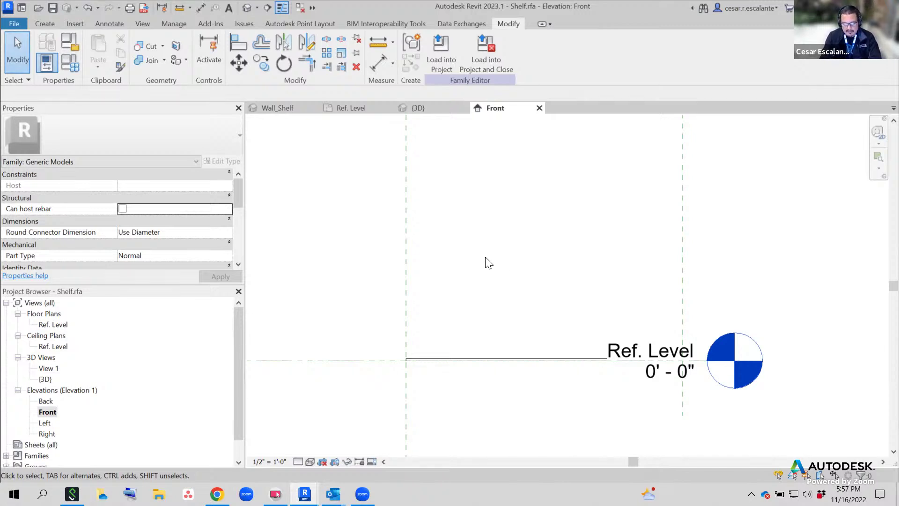
scroll(504, 286, "down", 1)
scroll(504, 287, "down", 1)
middle_click_drag(648, 354, 644, 418)
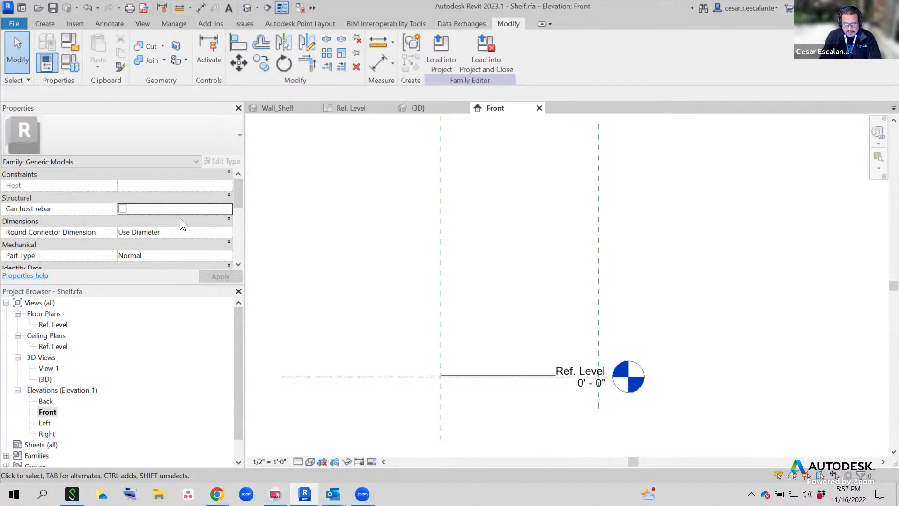
Review the Identity Data parameters in Family Types, box them in red, and clear the markup
left_click(75, 60)
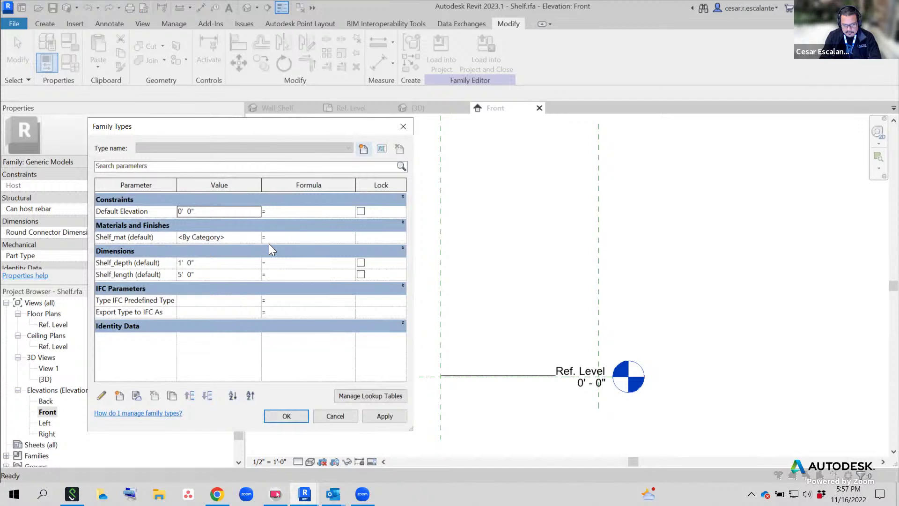
left_click(403, 323)
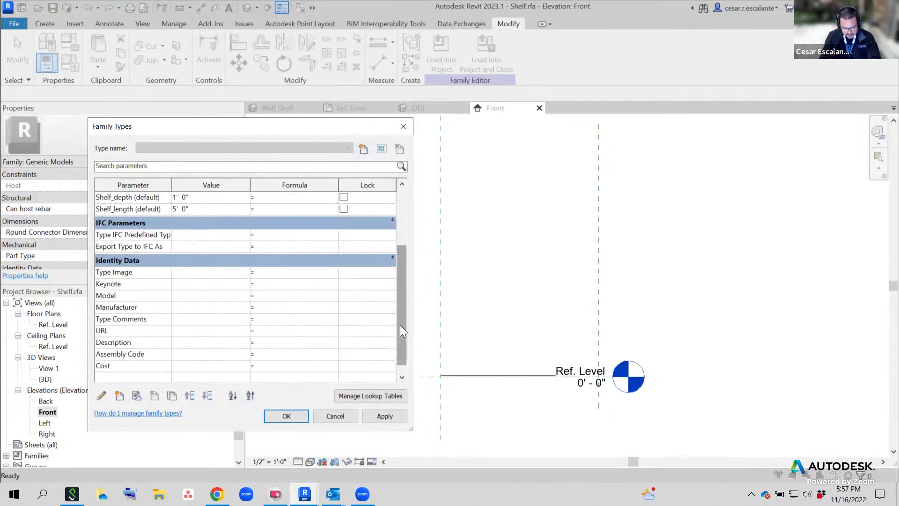
mouse_move(92, 260)
left_mouse_down()
mouse_move(135, 292)
mouse_move(201, 376)
mouse_move(189, 377)
left_mouse_up()
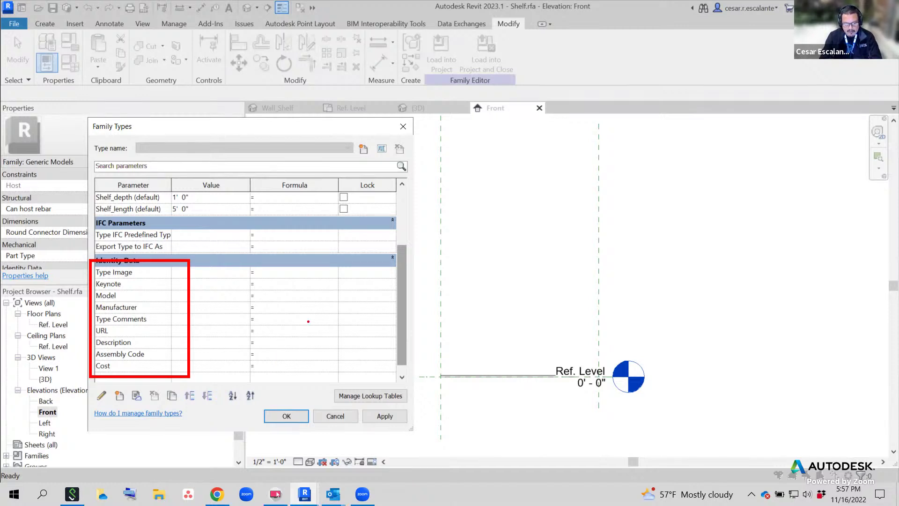
key("Escape")
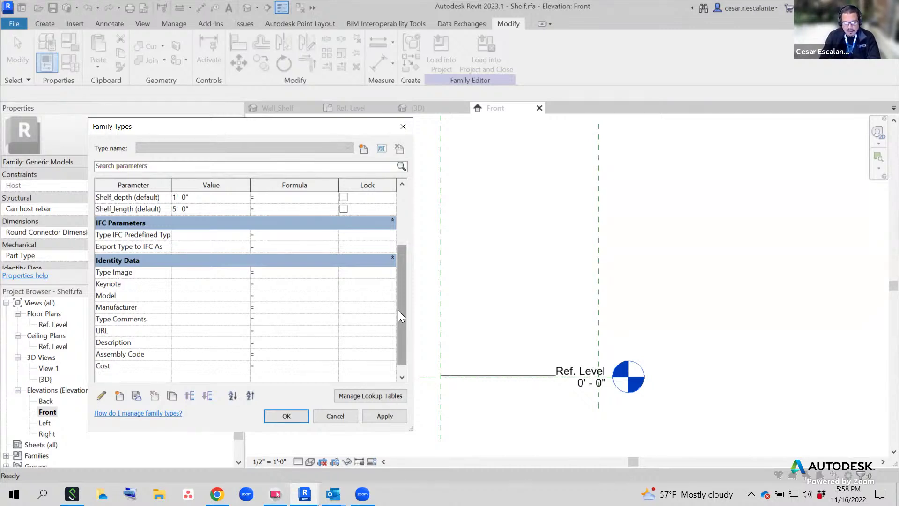
Review the Shelf family's constraint, material and dimension parameters, and close Family Types without applying changes
left_click_drag(399, 311, 396, 281)
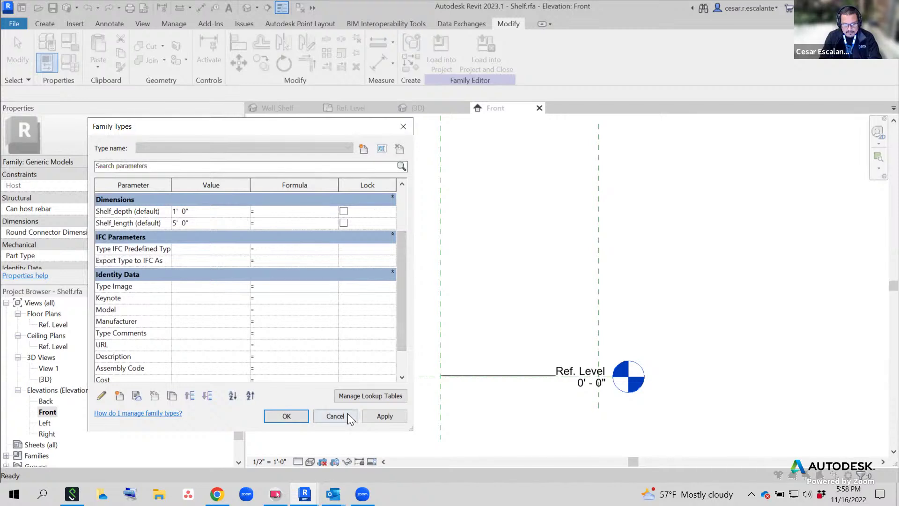
left_click_drag(398, 264, 402, 230)
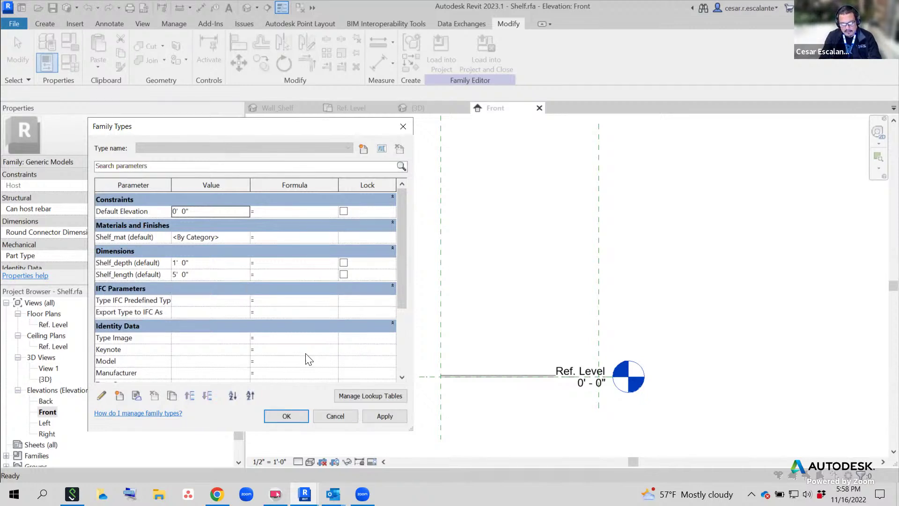
left_click(335, 416)
Open the Ref. Level floor plan and examine the shelf extrusion's Material property
double_click(67, 327)
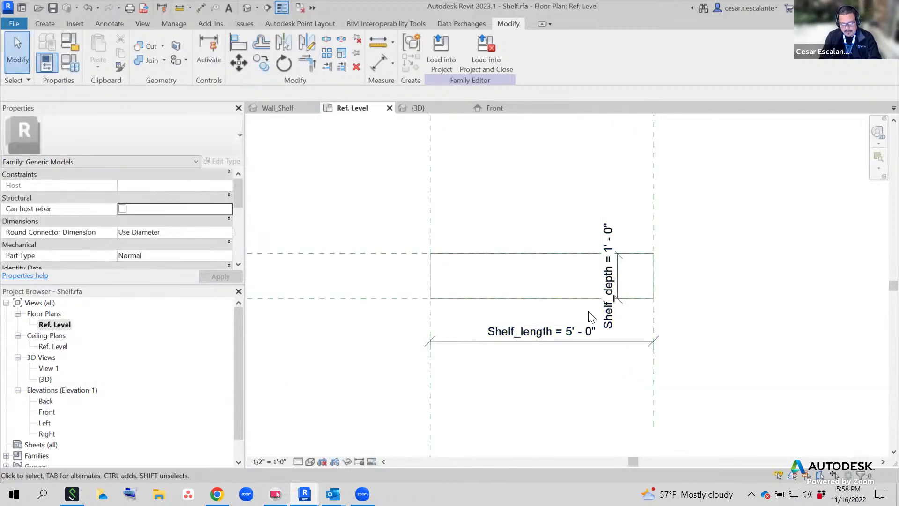
left_click(576, 298)
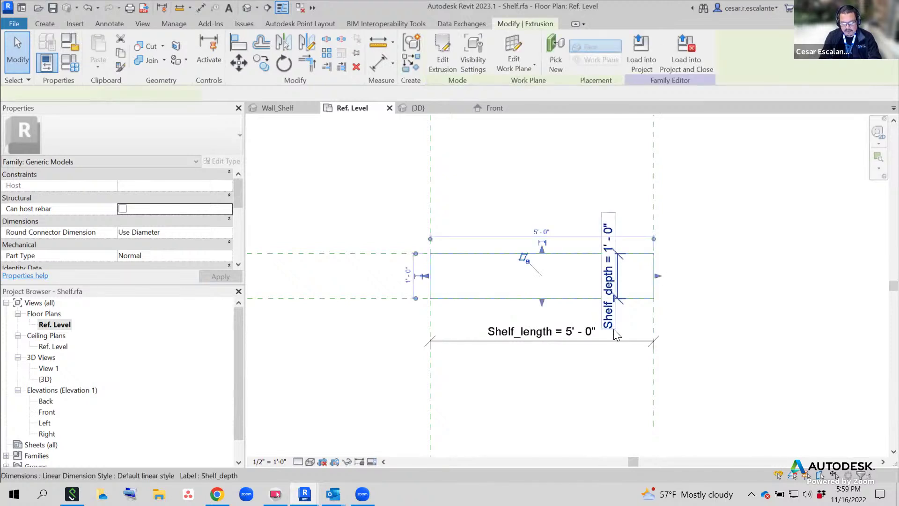
scroll(151, 243, "down", 1)
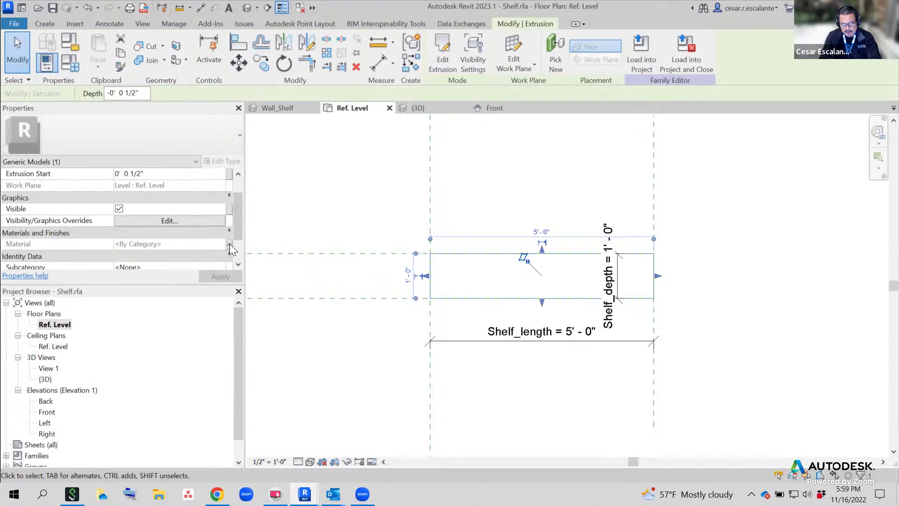
left_click(728, 384)
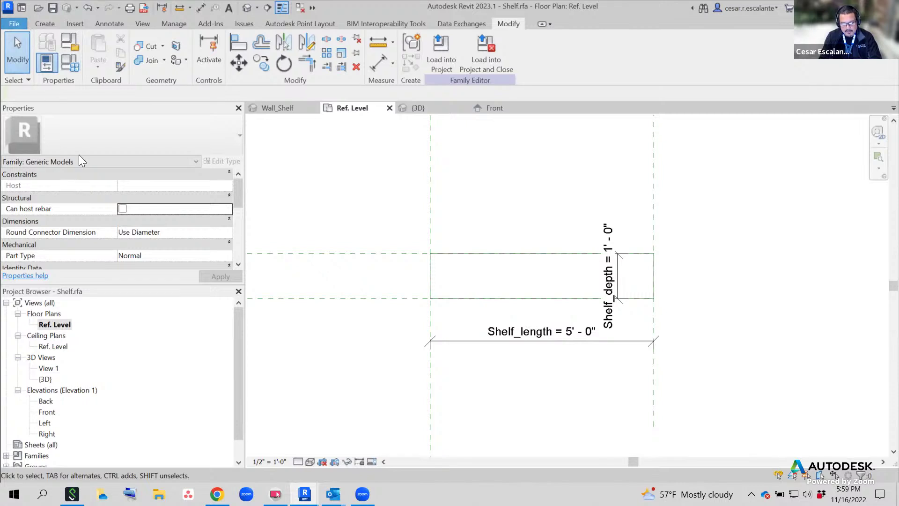
Close Shelf.rfa without saving its changes
left_click(18, 24)
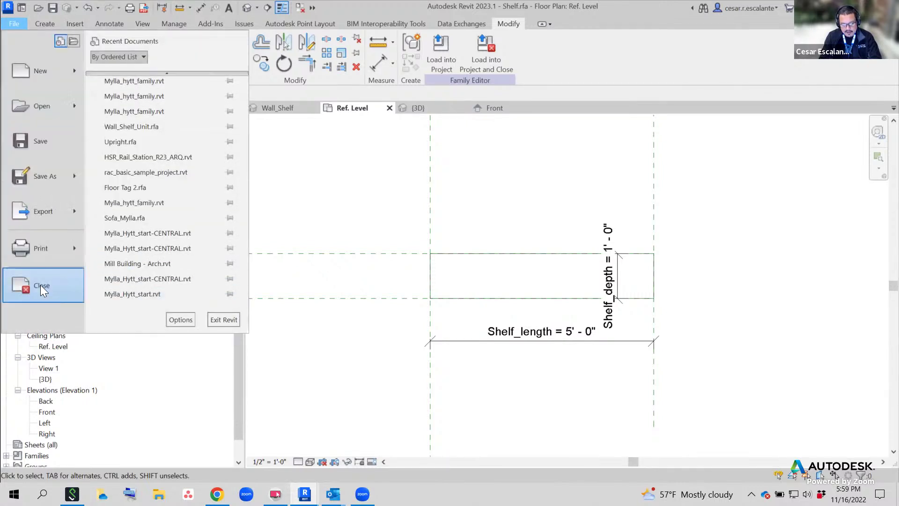
left_click(41, 285)
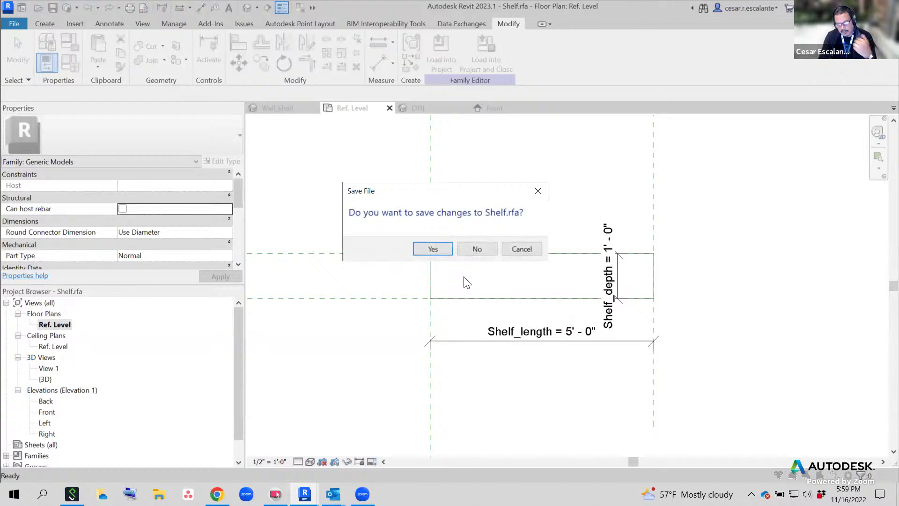
left_click(477, 248)
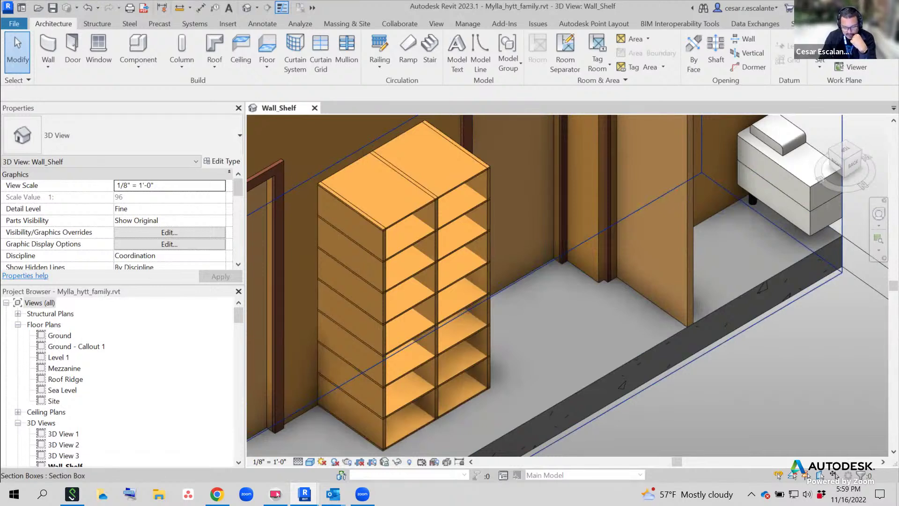
Open the Upright.rfa family from the 1116 folder
left_click(17, 27)
key("Escape")
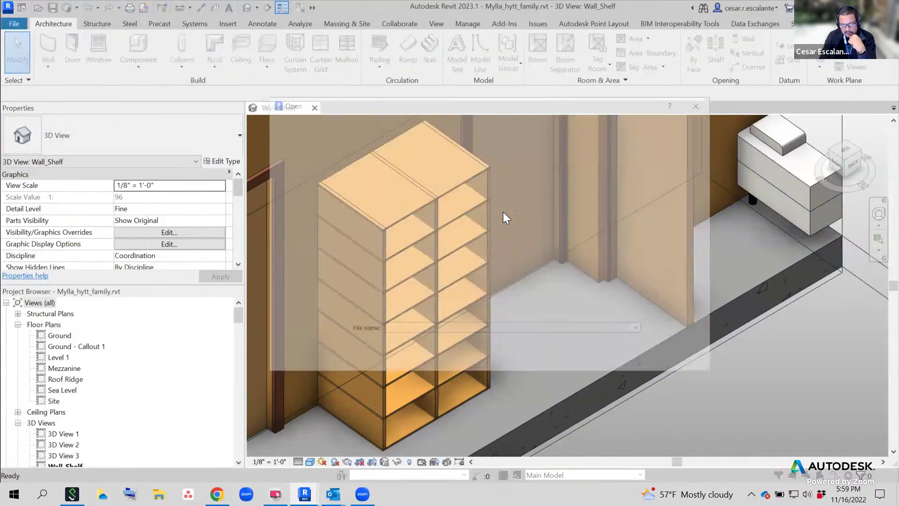
left_click(368, 182)
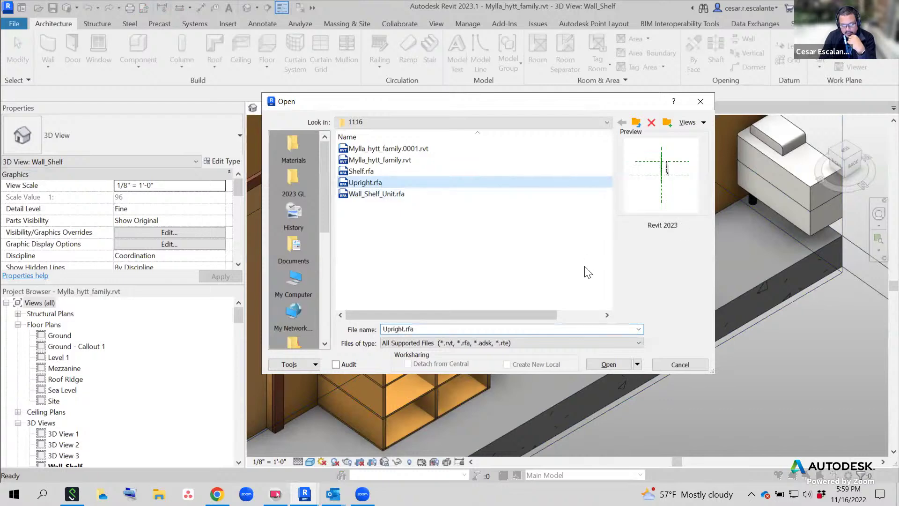
left_click(611, 365)
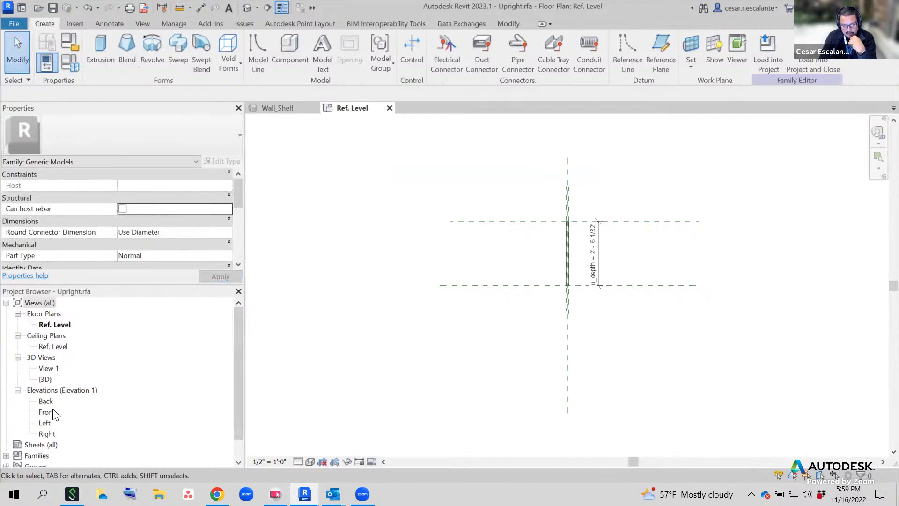
Examine the upright's reference planes and labelled dimensions in the Left elevation and the Ref. Level floor plan
double_click(46, 422)
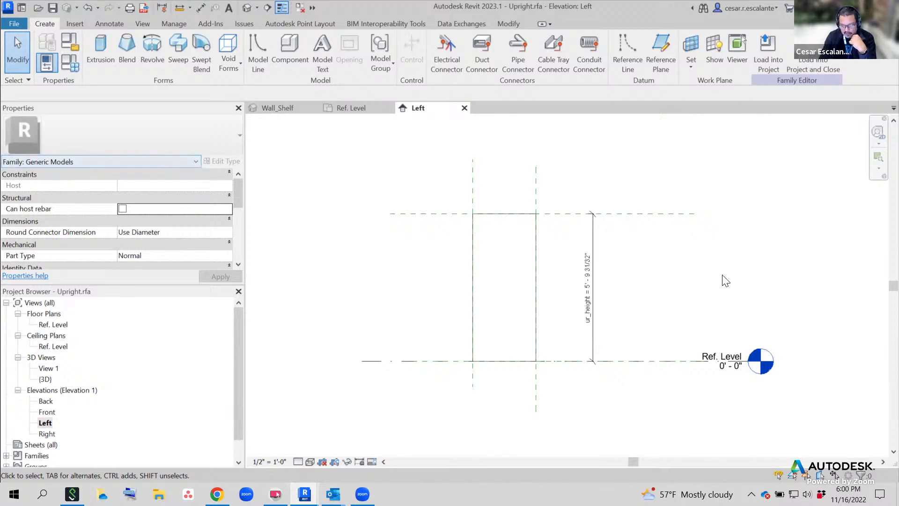
left_click(646, 213)
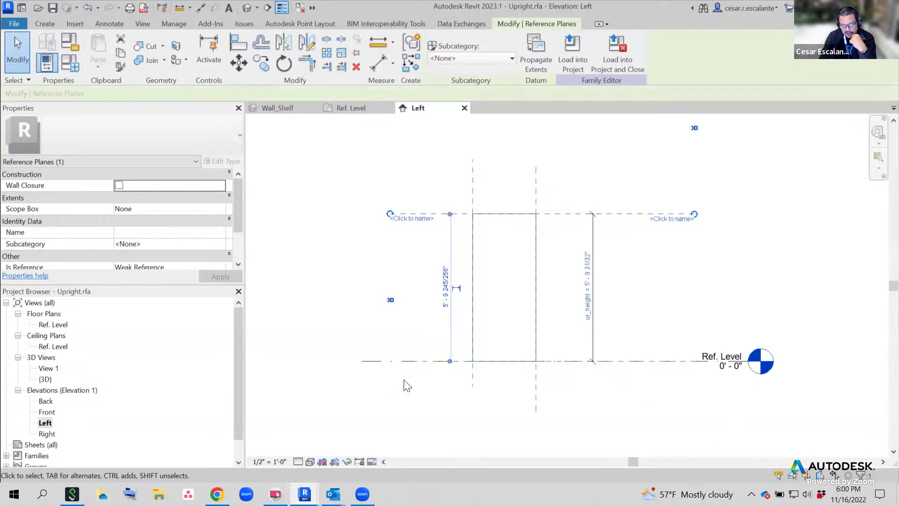
double_click(47, 324)
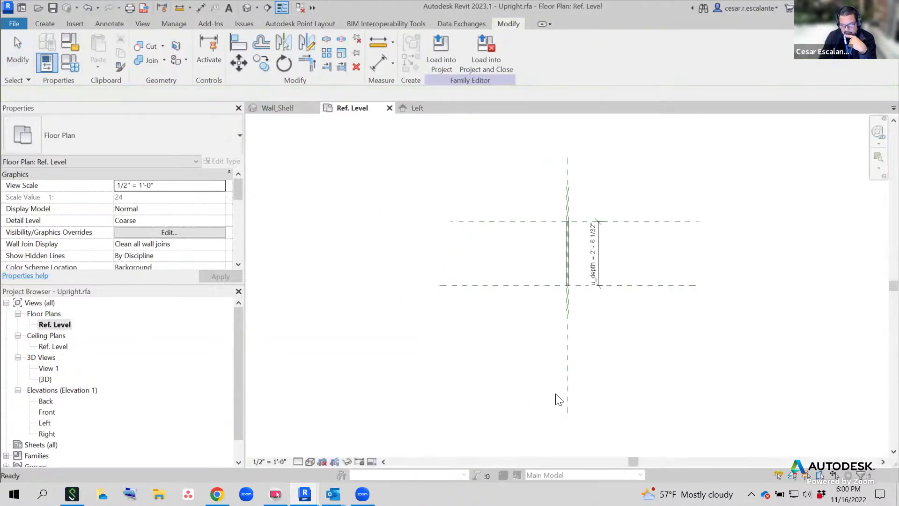
left_click(566, 395)
scroll(578, 229, "up", 5)
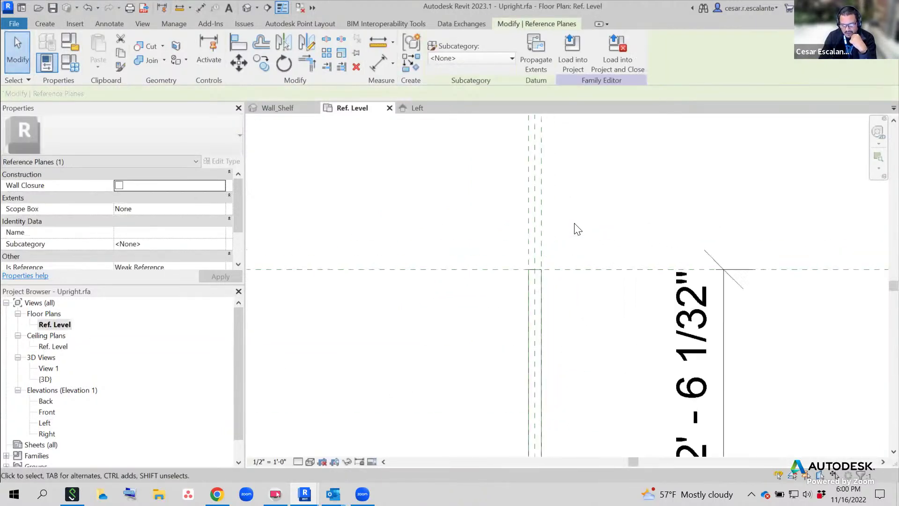
scroll(578, 229, "up", 1)
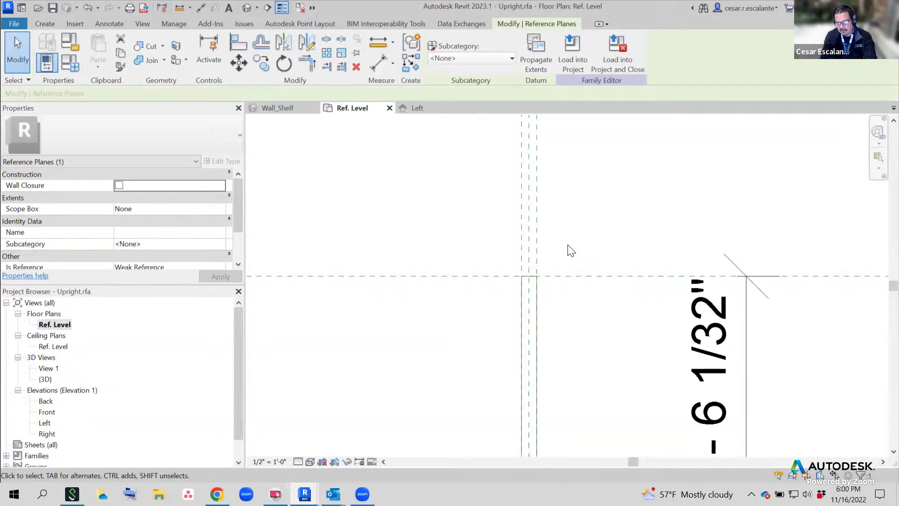
scroll(567, 298, "down", 2)
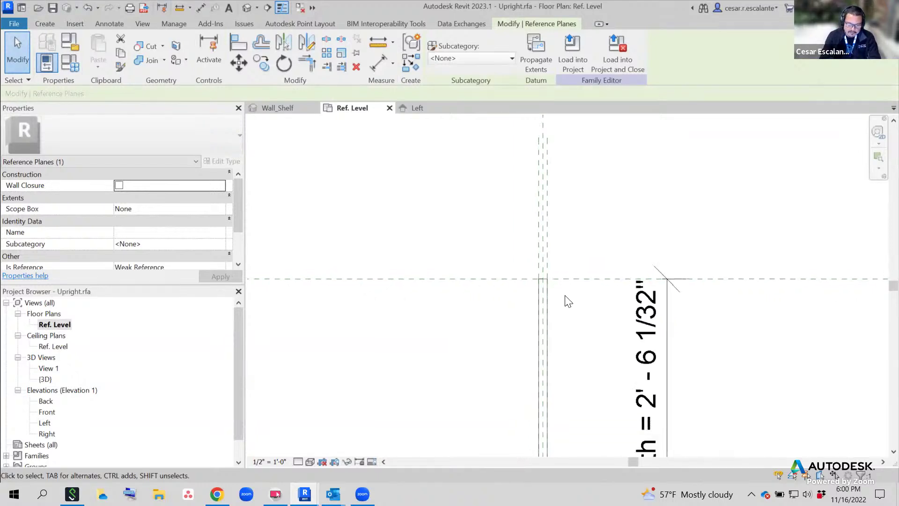
scroll(568, 301, "down", 3)
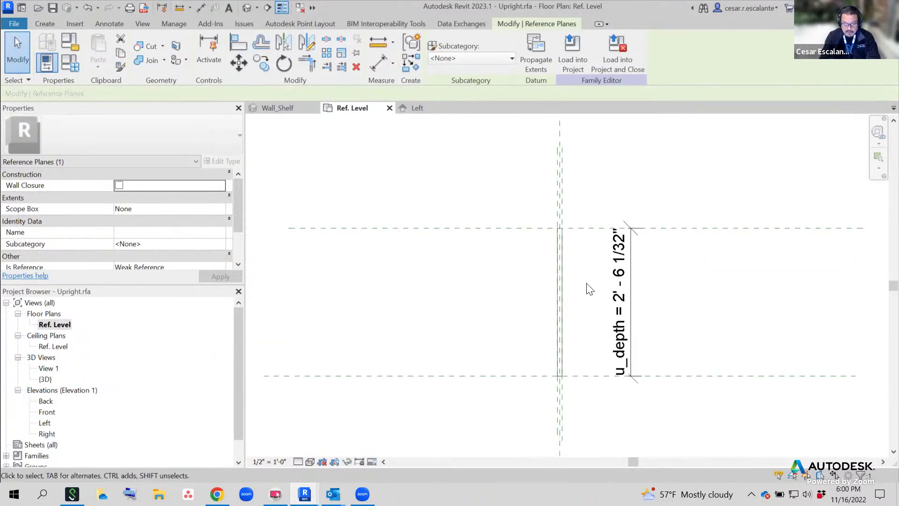
middle_click_drag(589, 265, 580, 300)
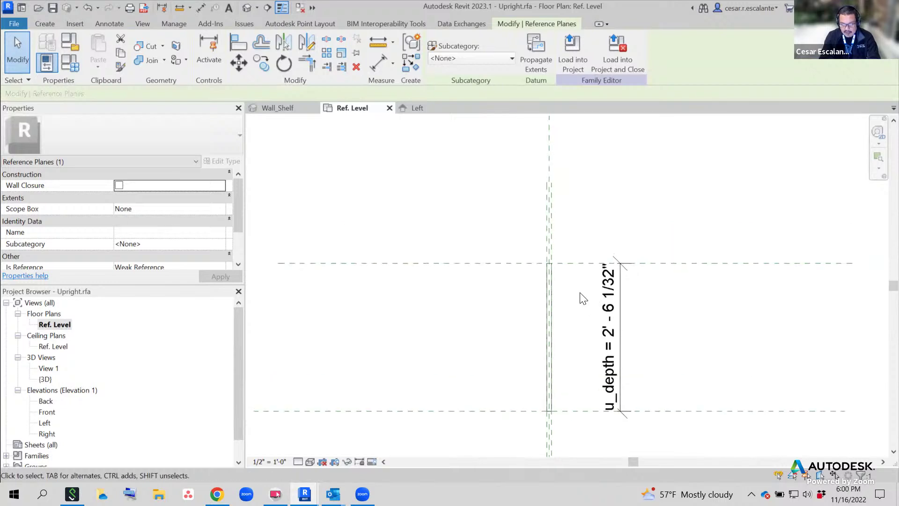
Examine the upright extrusion's sketch in the Ref. Level floor plan, and leave sketch editing without changes
left_click(550, 300)
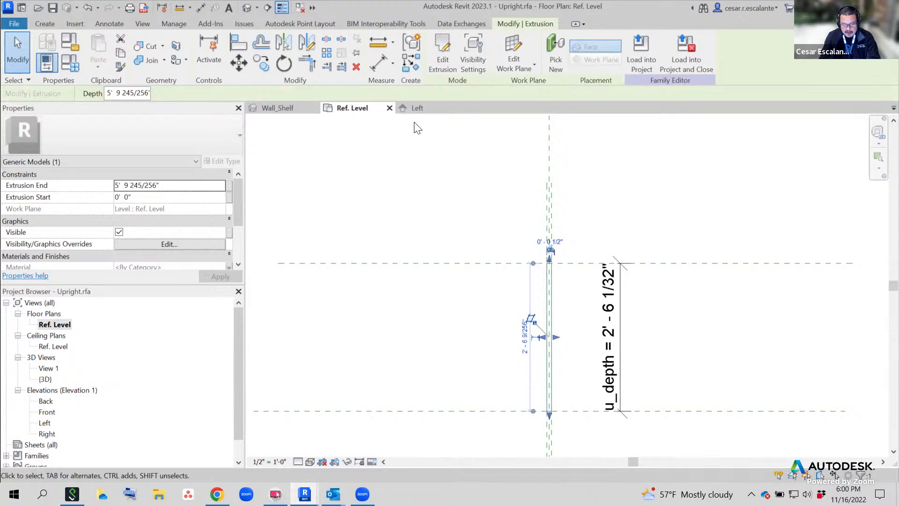
key("ctrl+Tab")
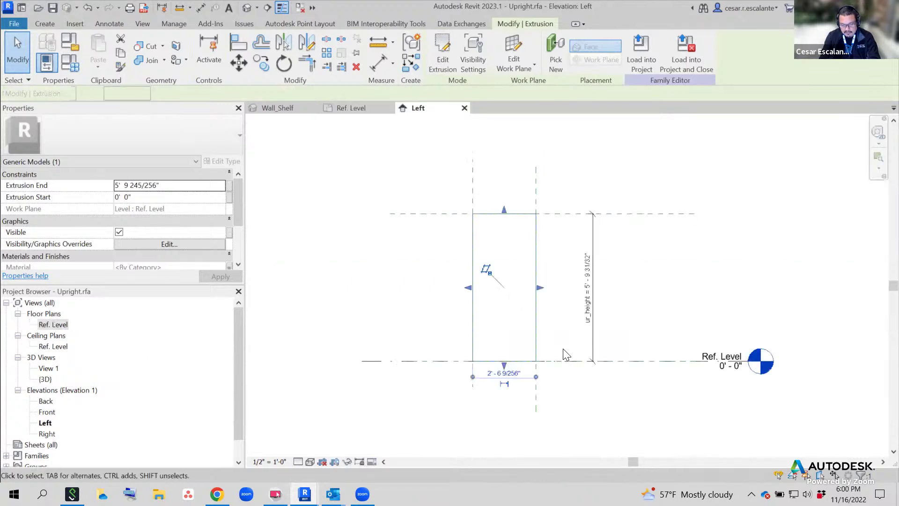
left_click(442, 60)
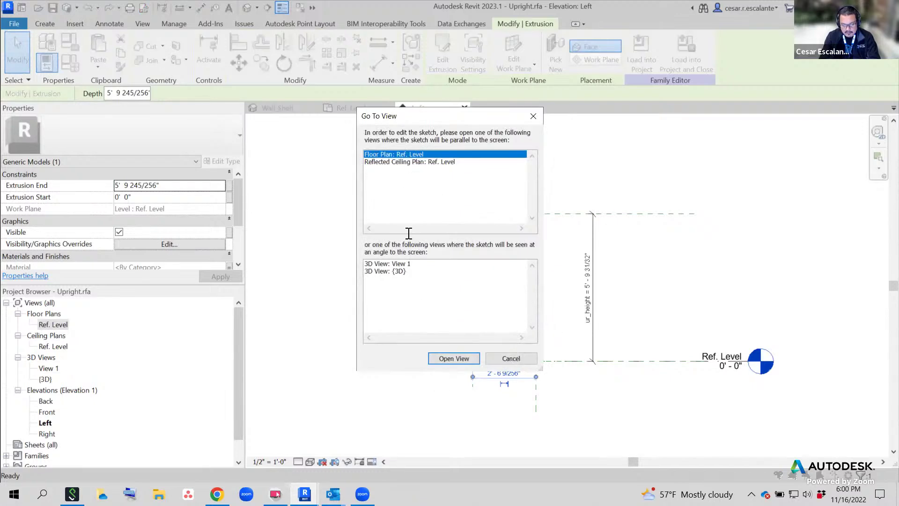
left_click(442, 357)
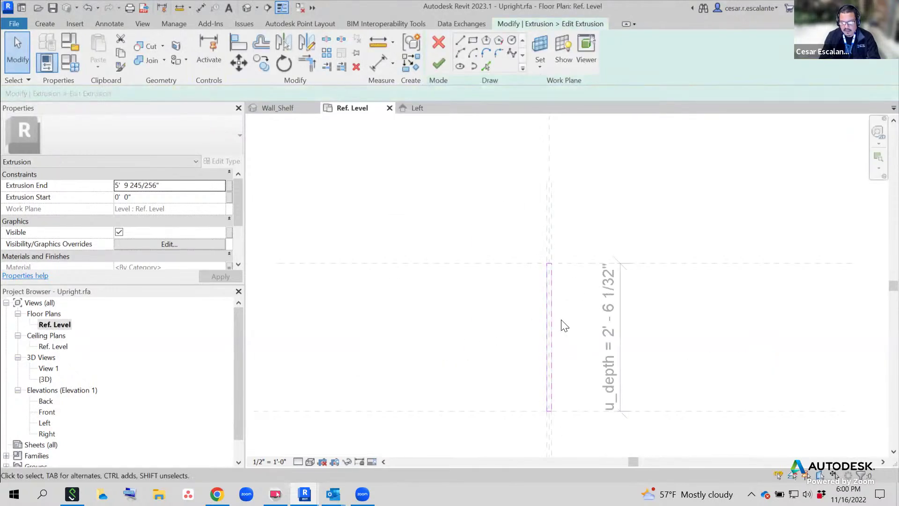
scroll(576, 321, "up", 3)
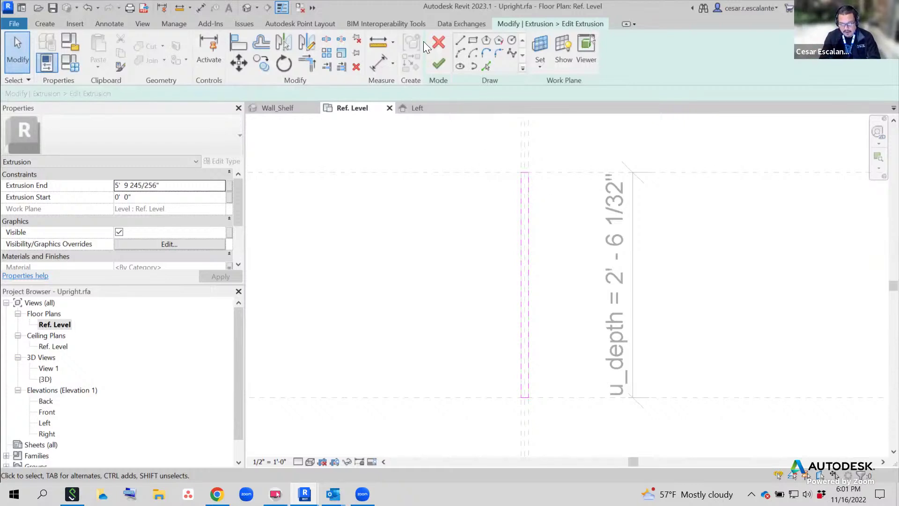
left_click(440, 46)
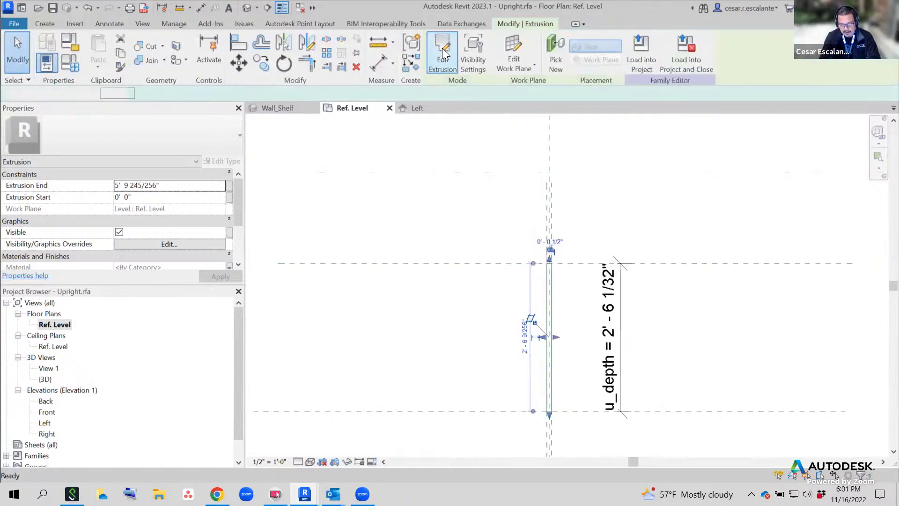
left_click(674, 335)
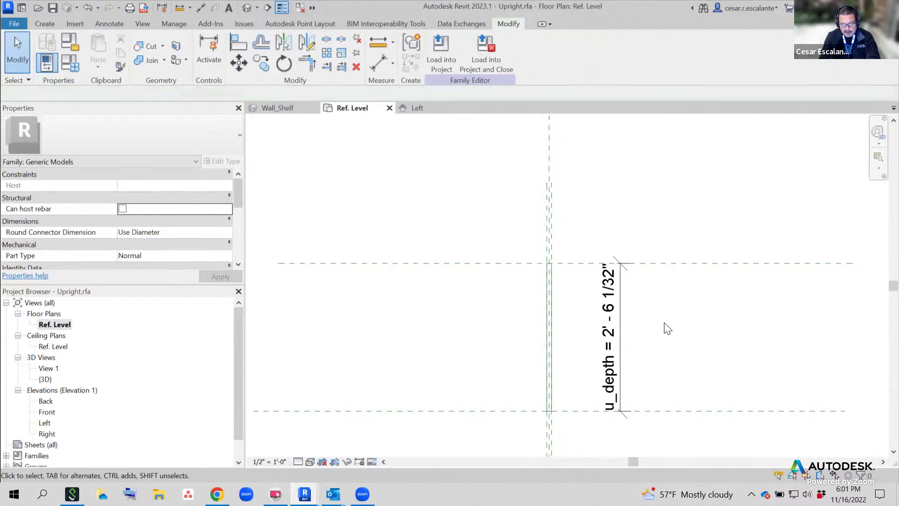
Check which family parameter the upright extrusion's Material is associated with, leaving the association as it is
scroll(667, 327, "down", 2)
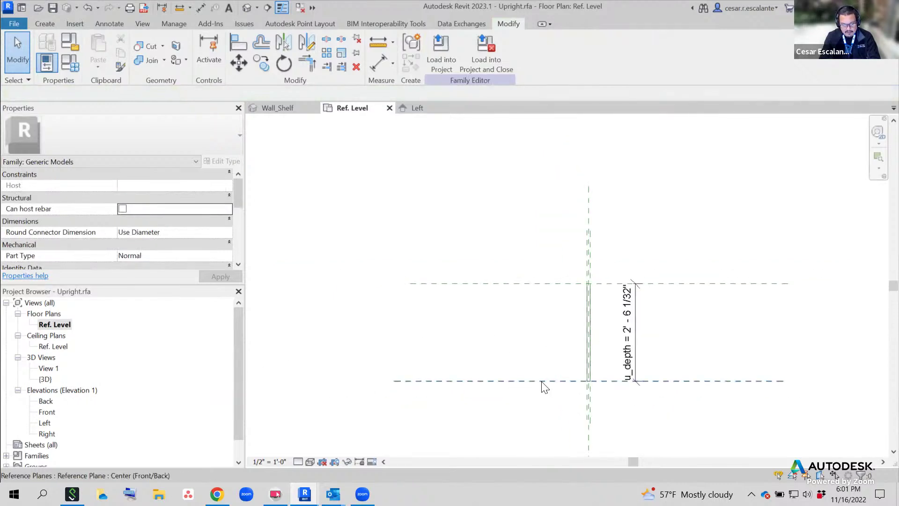
scroll(588, 349, "up", 3)
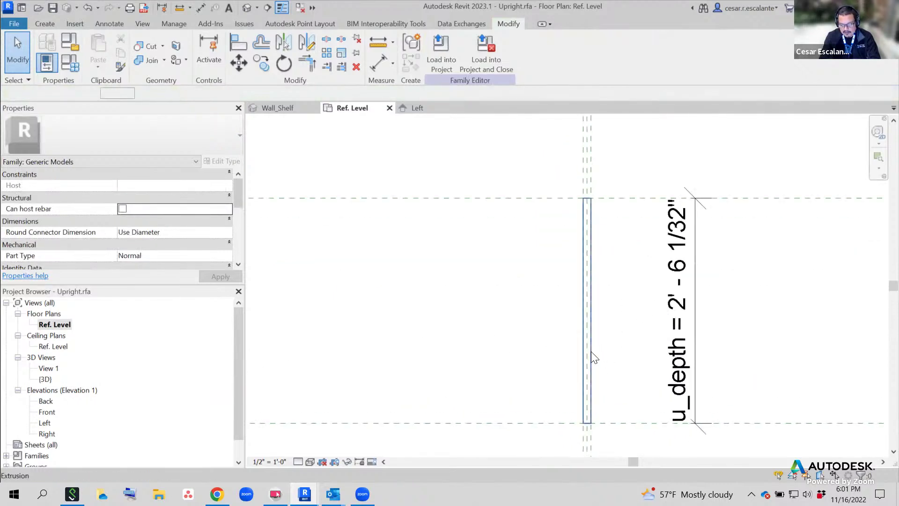
left_click(591, 351)
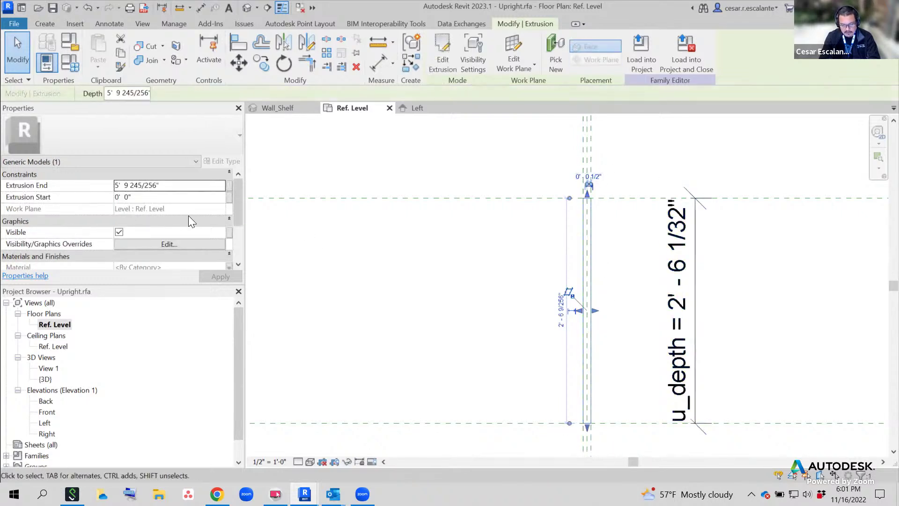
scroll(188, 216, "down", 4)
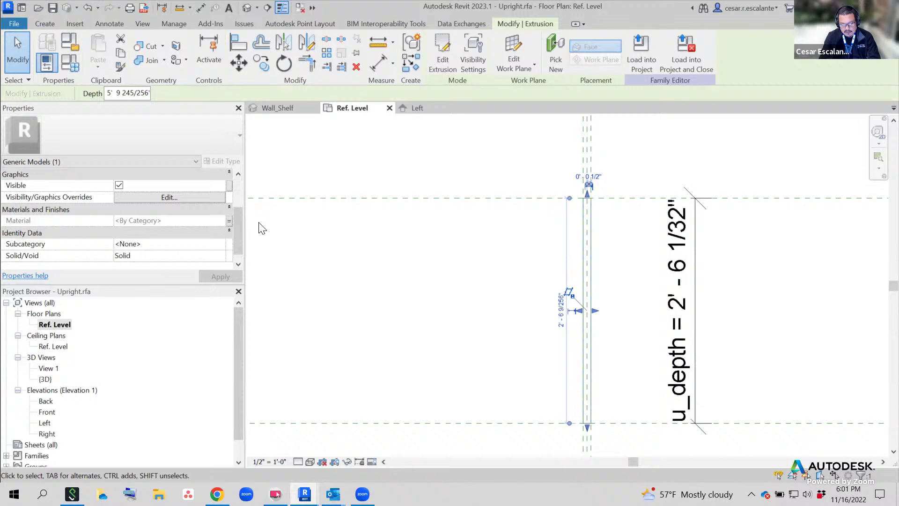
left_click(229, 221)
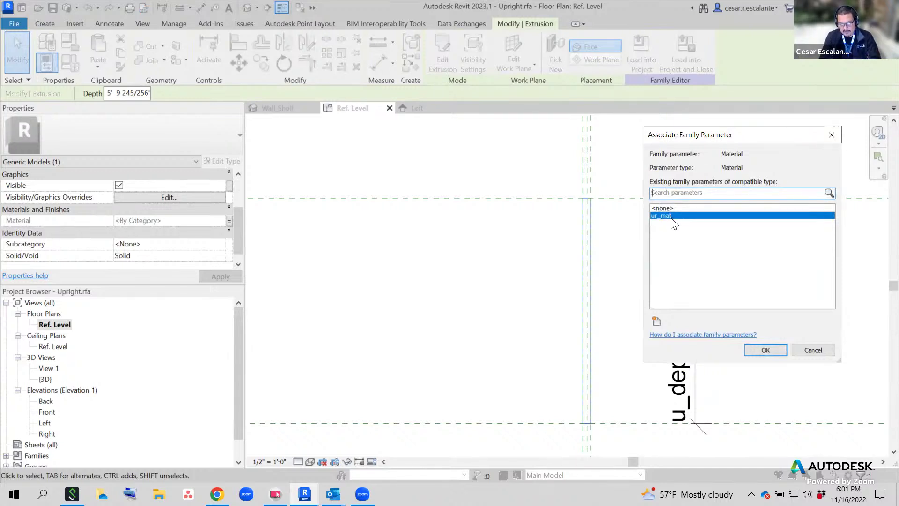
left_click(814, 350)
left_click(618, 287)
Open Family Types for the Upright family
scroll(604, 291, "down", 1)
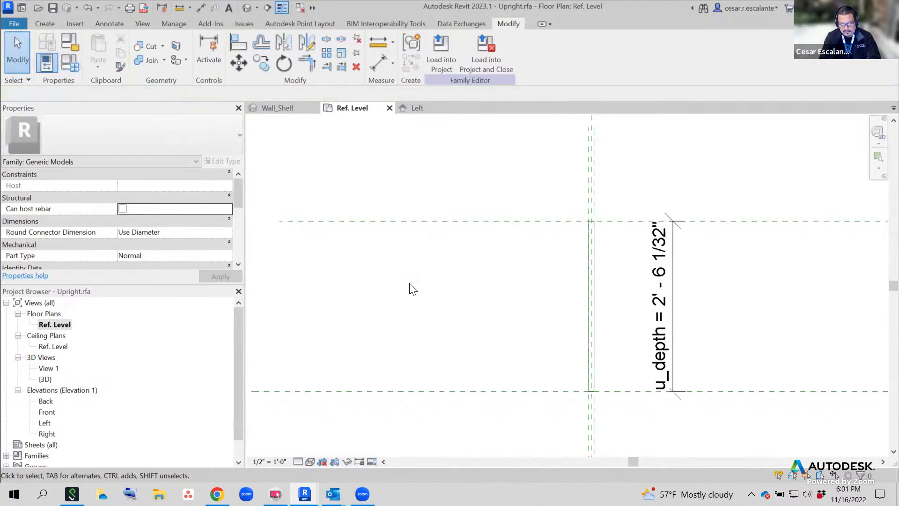
middle_click_drag(458, 301, 384, 286)
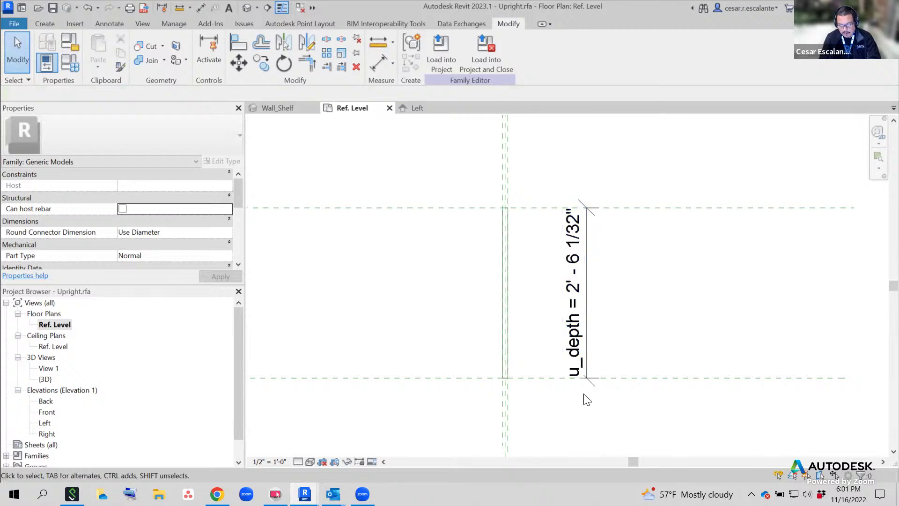
left_click(70, 62)
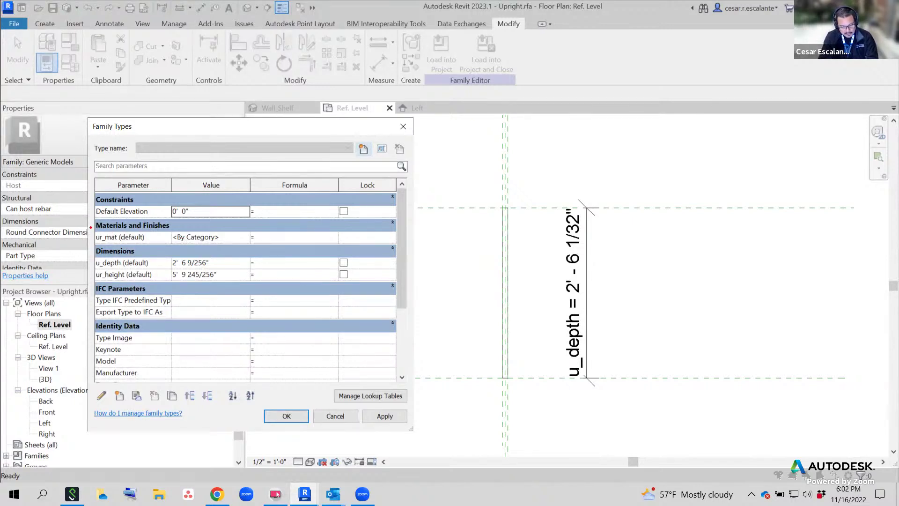
Examine the ur_mat, u_depth and ur_height instance parameters in Family Types, and leave the dialog without changes
left_click_drag(90, 227, 237, 287)
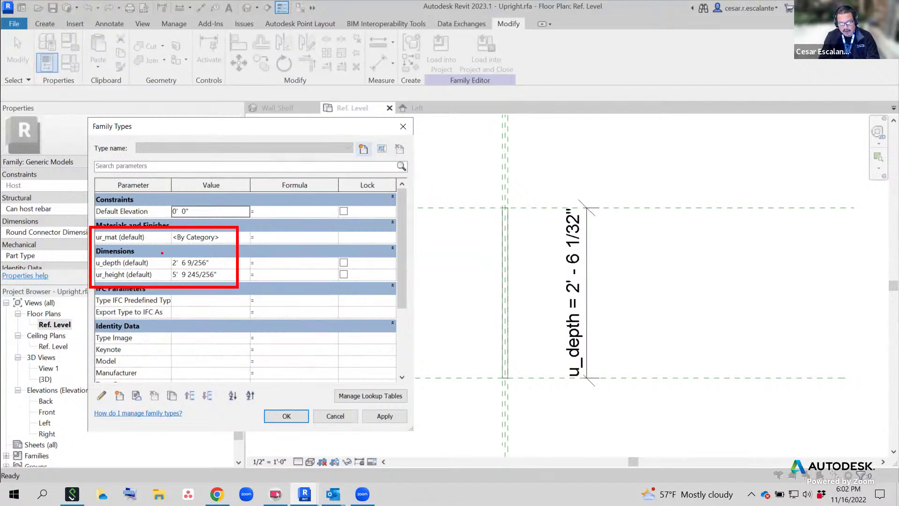
left_click_drag(265, 228, 265, 269)
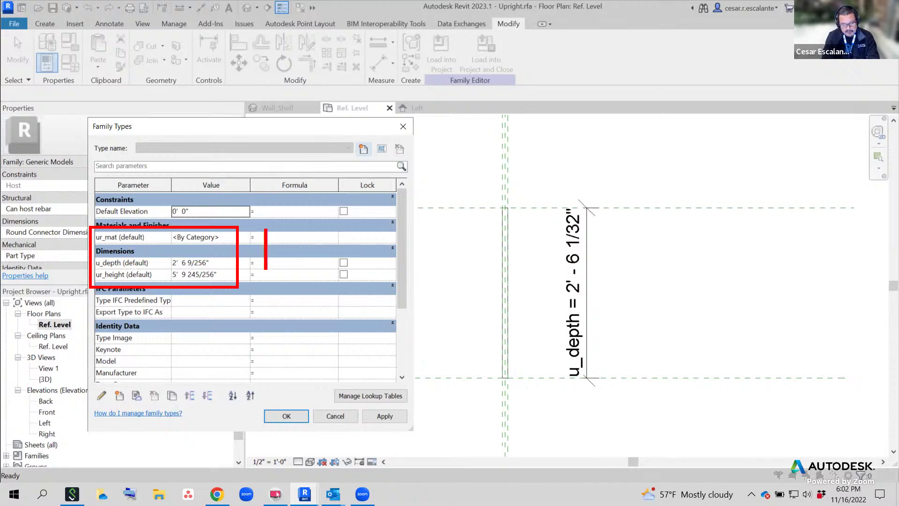
type("Instance")
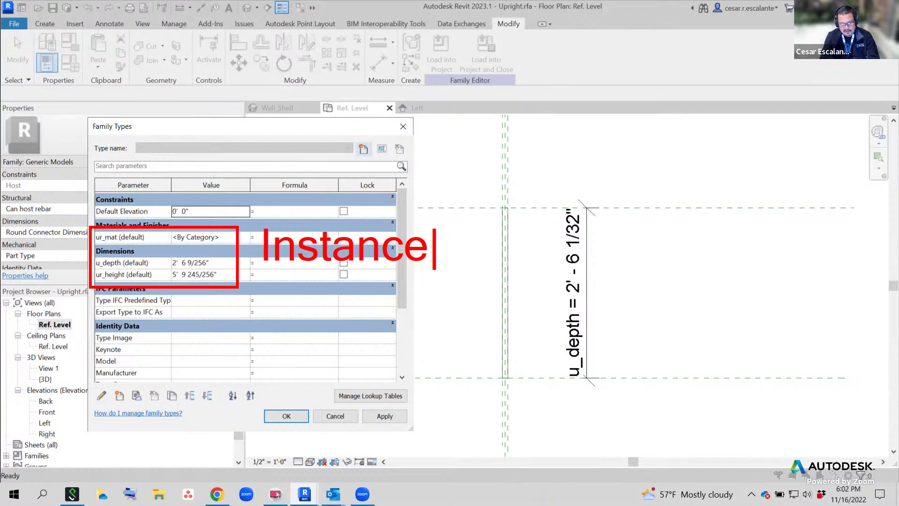
key("Escape")
key("Escape")
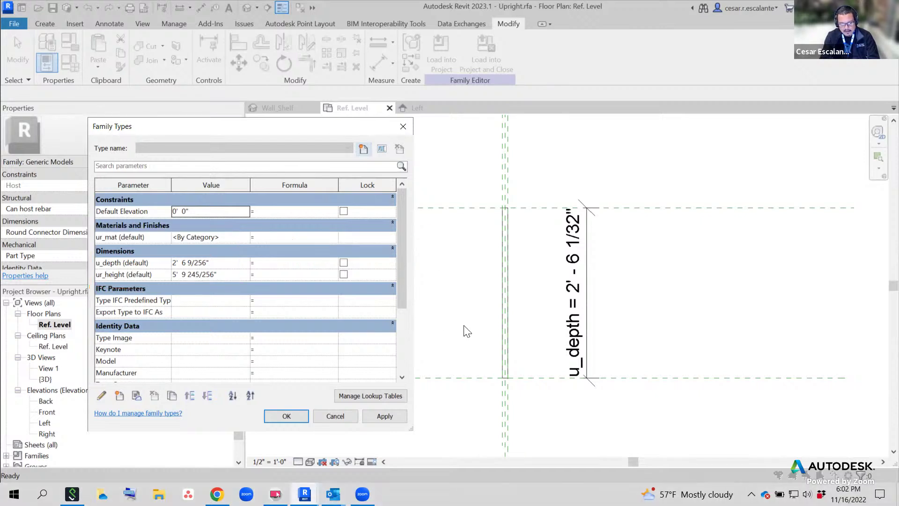
left_click(333, 416)
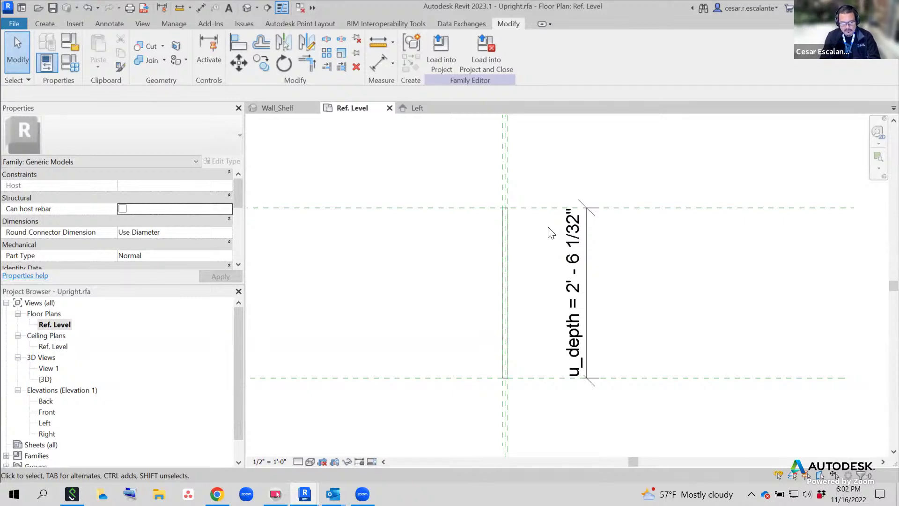
Close the Upright family's Left and Ref. Level views without saving changes to Upright.rfa
left_click(418, 108)
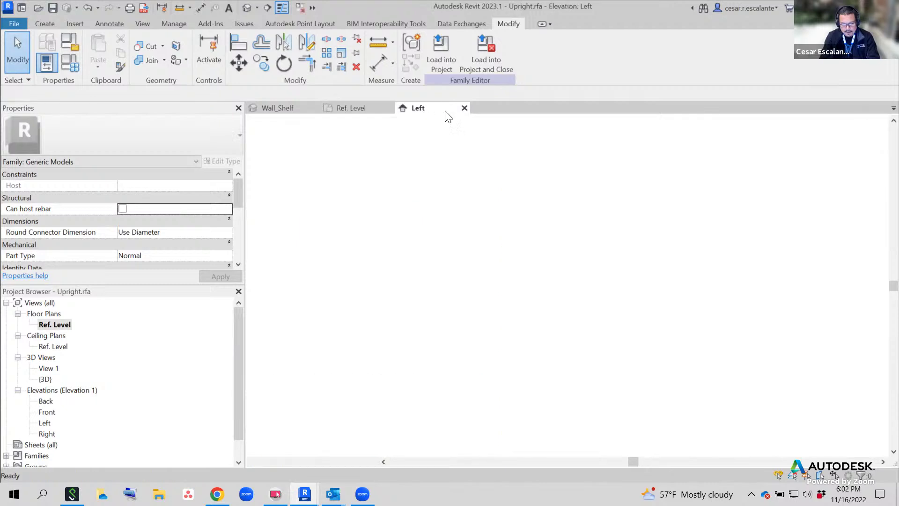
left_click(465, 108)
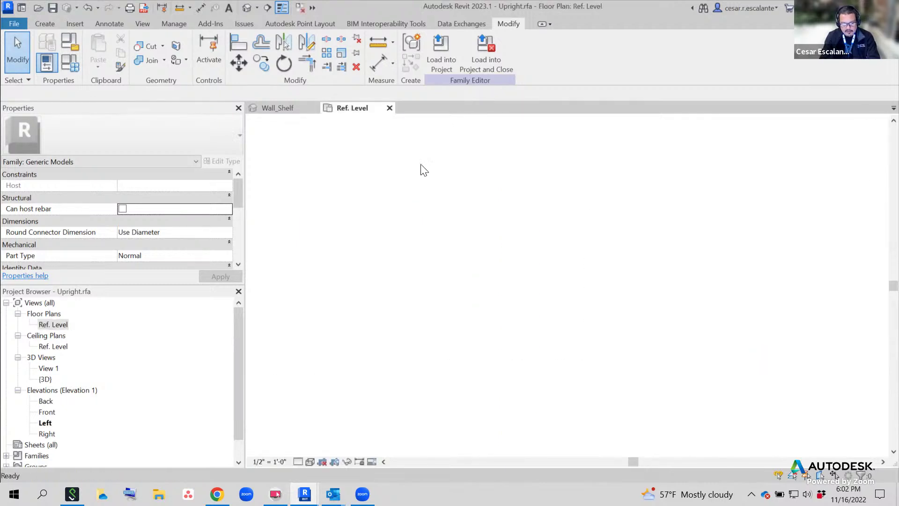
left_click(389, 109)
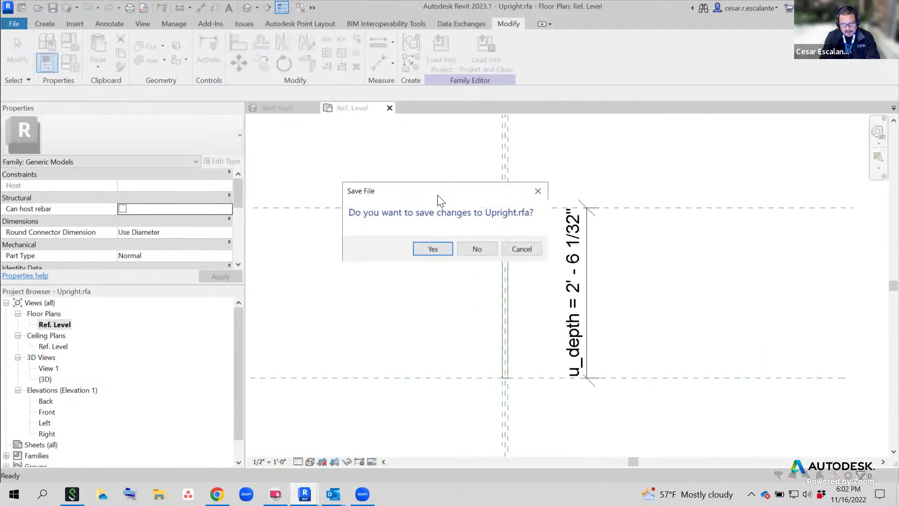
left_click(477, 249)
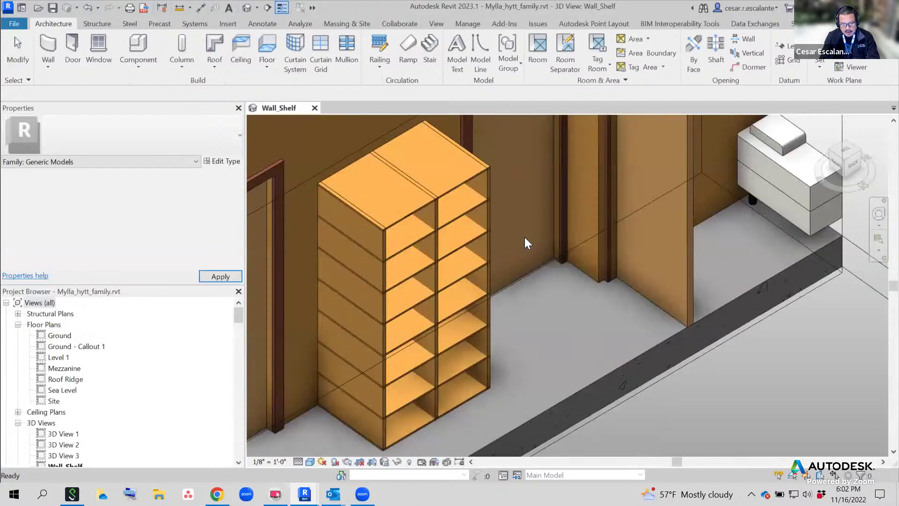
Delete the Wall_Shelf_Unit instance from the Wall_Shelf 3D view of the project
left_click(458, 194)
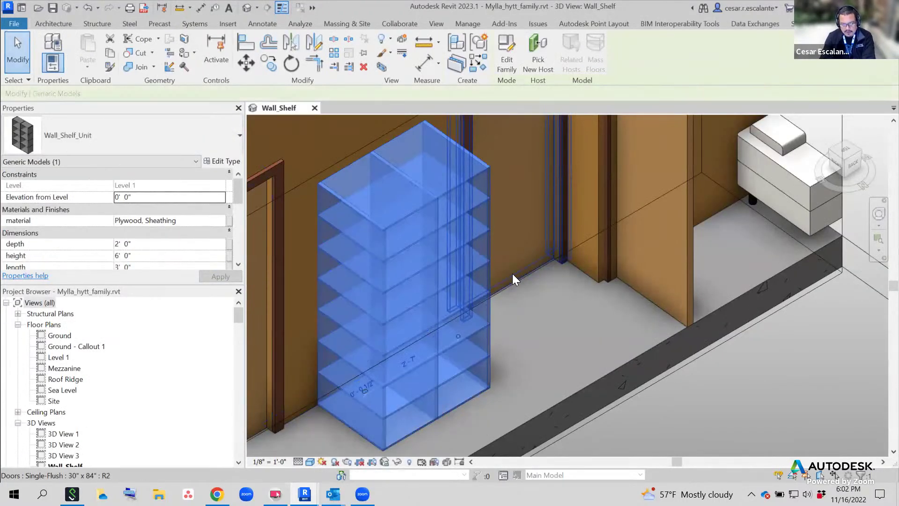
key("Delete")
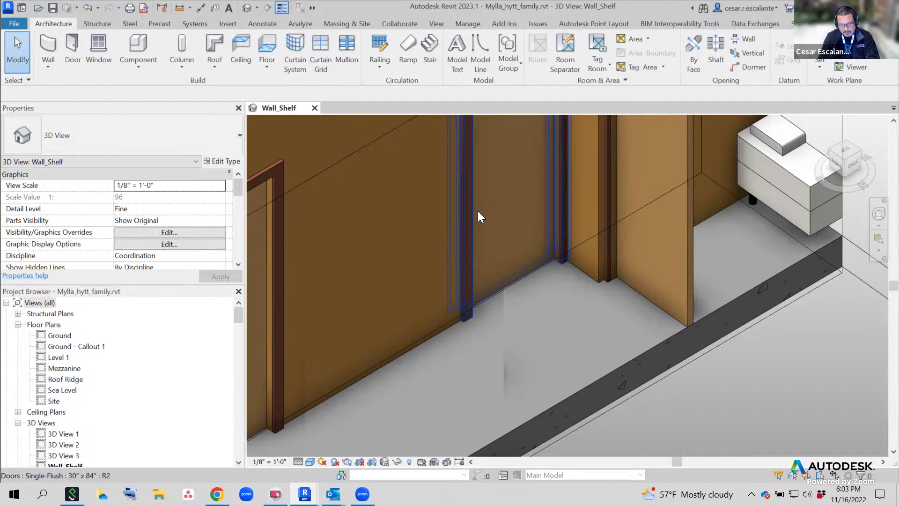
scroll(499, 291, "down", 2)
middle_click_drag(520, 334, 520, 354)
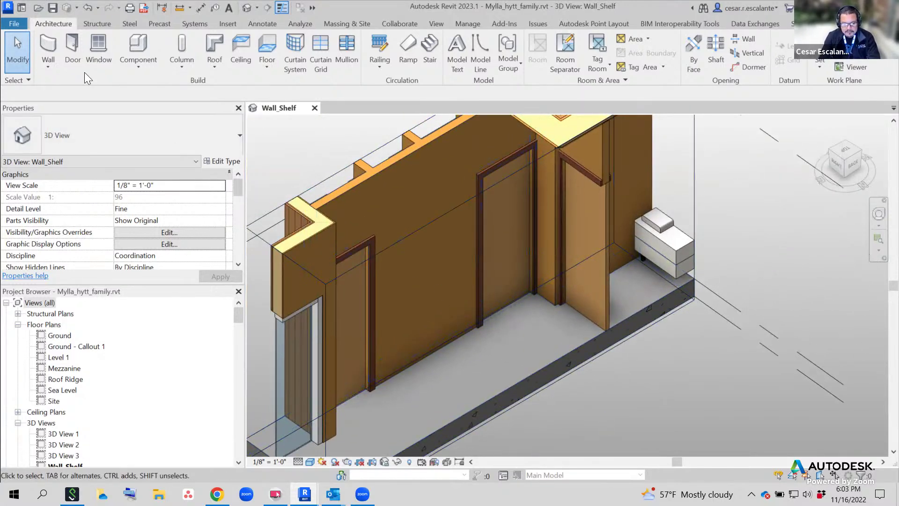
left_click(15, 25)
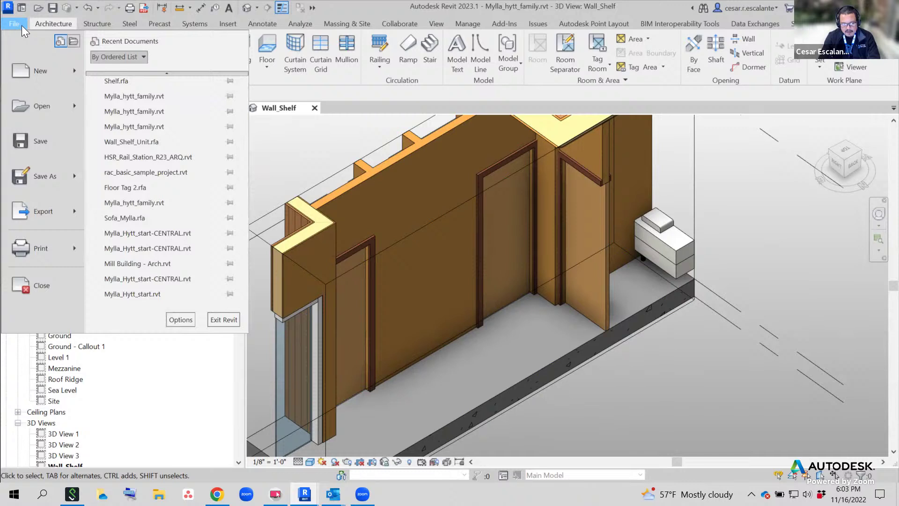
mouse_move(78, 74)
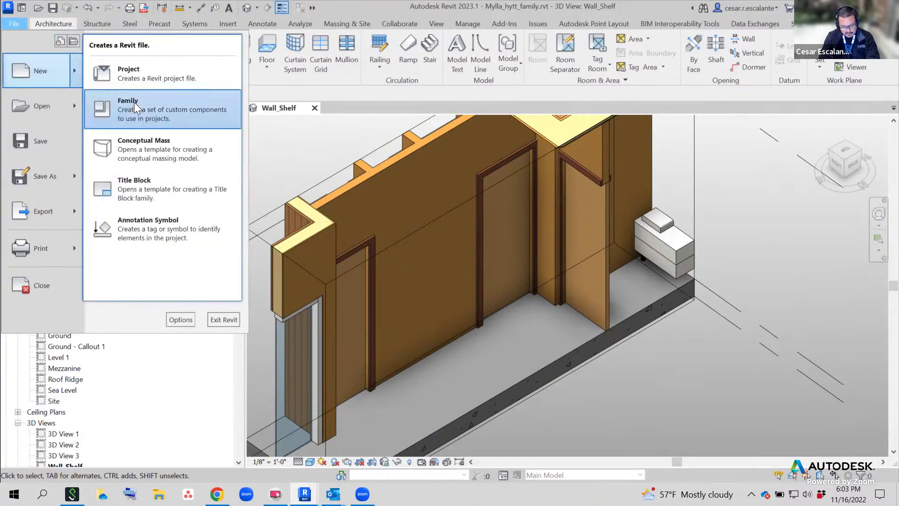
key("ctrl+2")
mouse_move(91, 90)
left_mouse_down("ctrl+shift")
mouse_move(94, 101)
mouse_move(232, 131)
left_mouse_up("ctrl+shift")
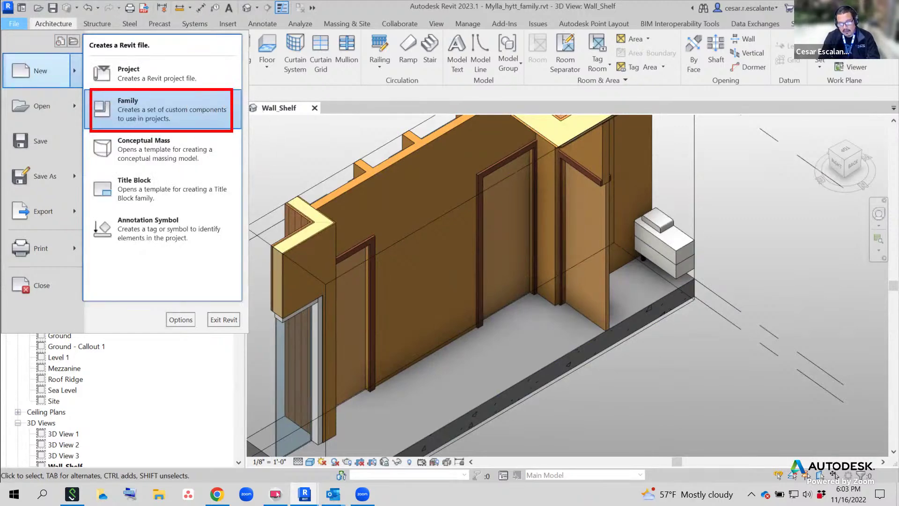
key("Escape")
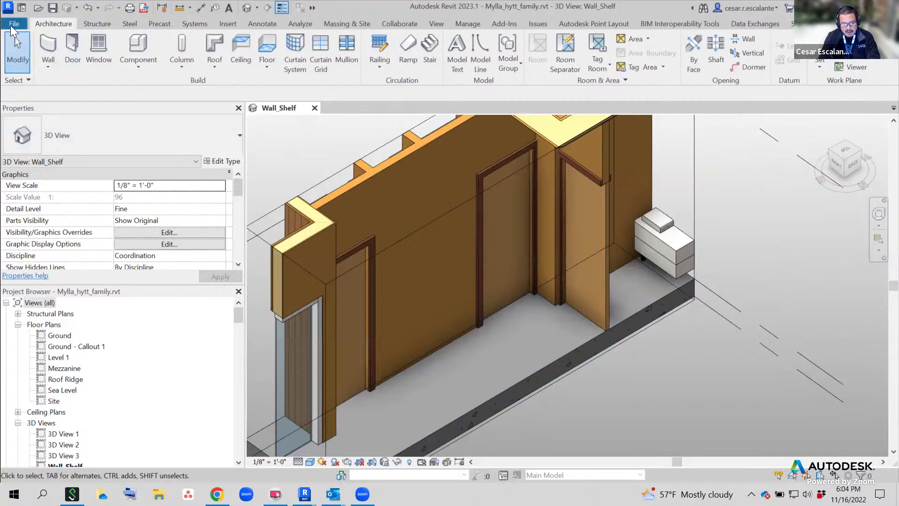
Create a new family from the Generic Model wall based.rft template in the English-Imperial folder
left_click(14, 23)
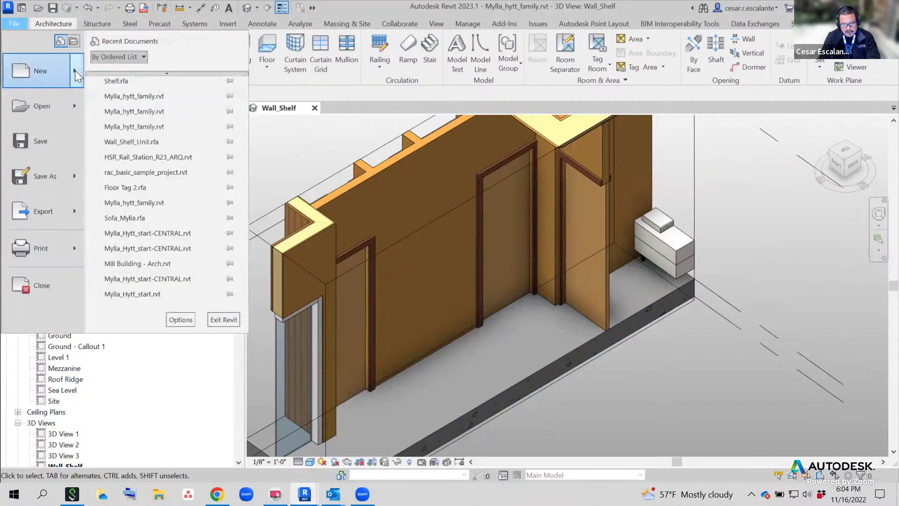
mouse_move(76, 70)
left_click(137, 114)
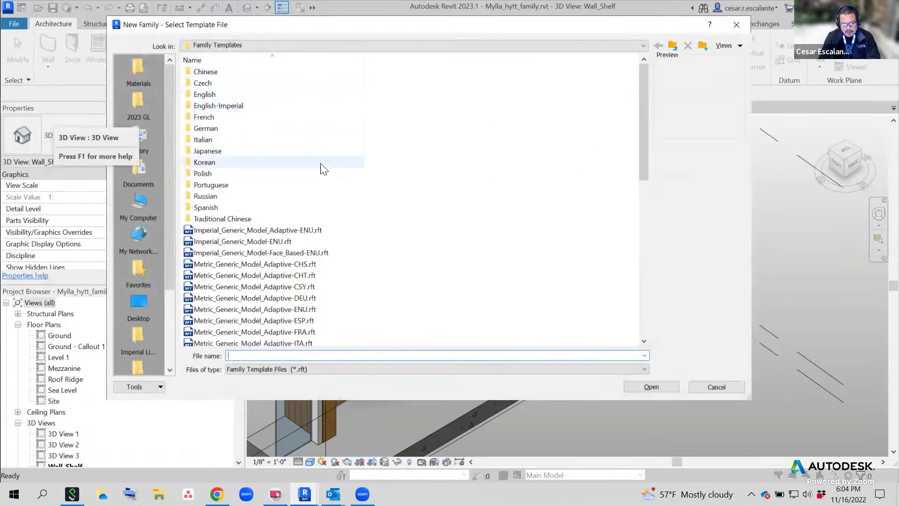
double_click(235, 105)
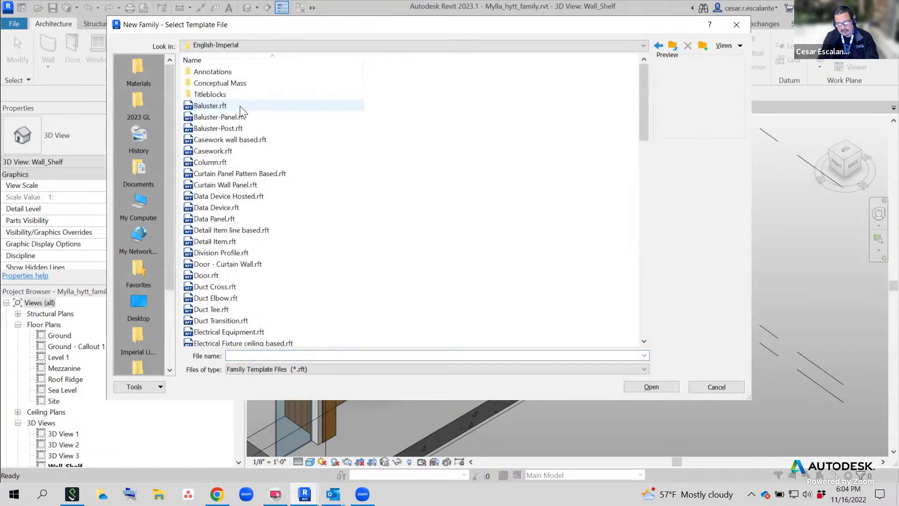
left_click_drag(645, 118, 636, 193)
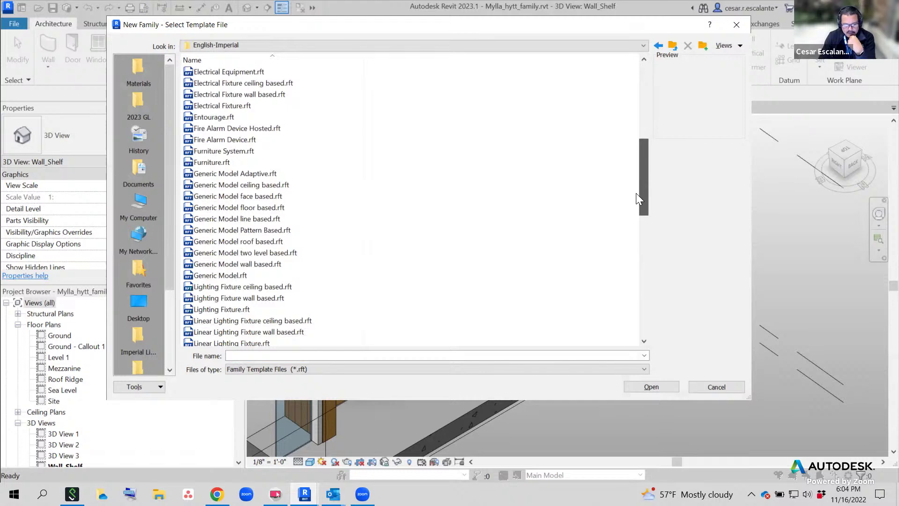
left_click(273, 264)
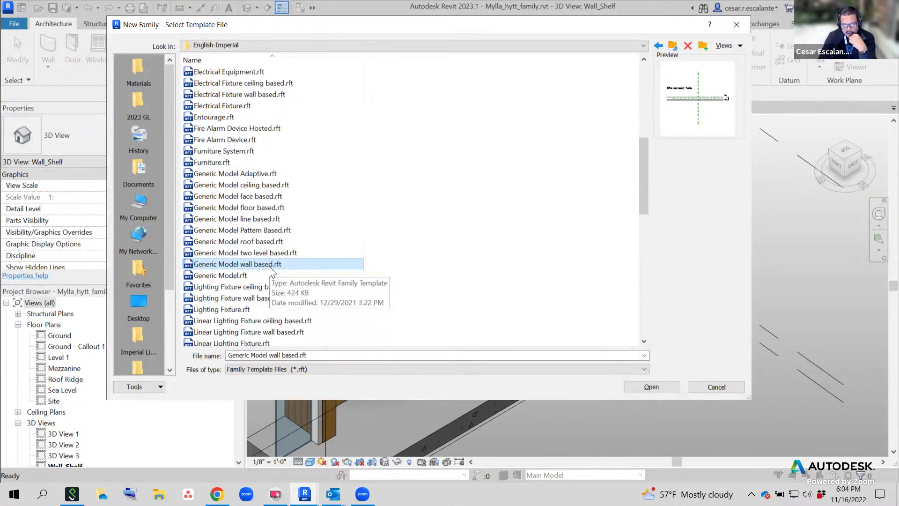
left_click(270, 265)
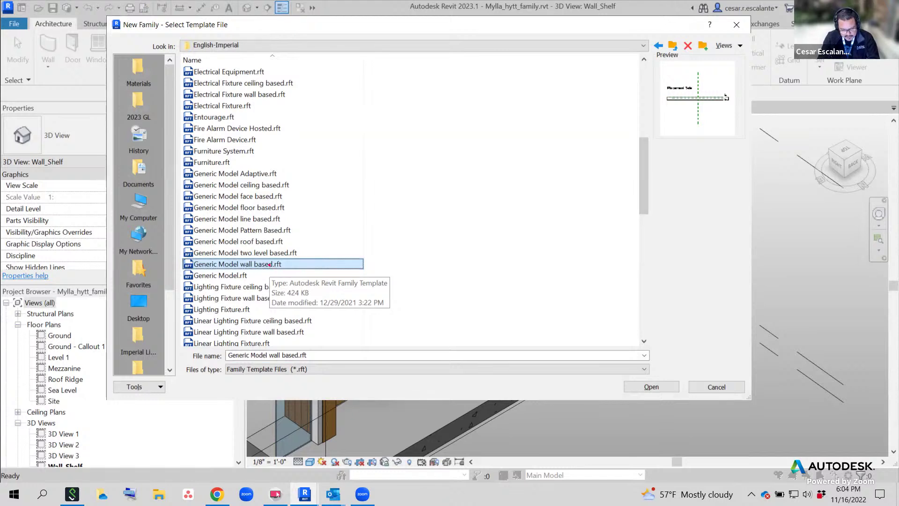
left_click_drag(238, 174, 320, 274)
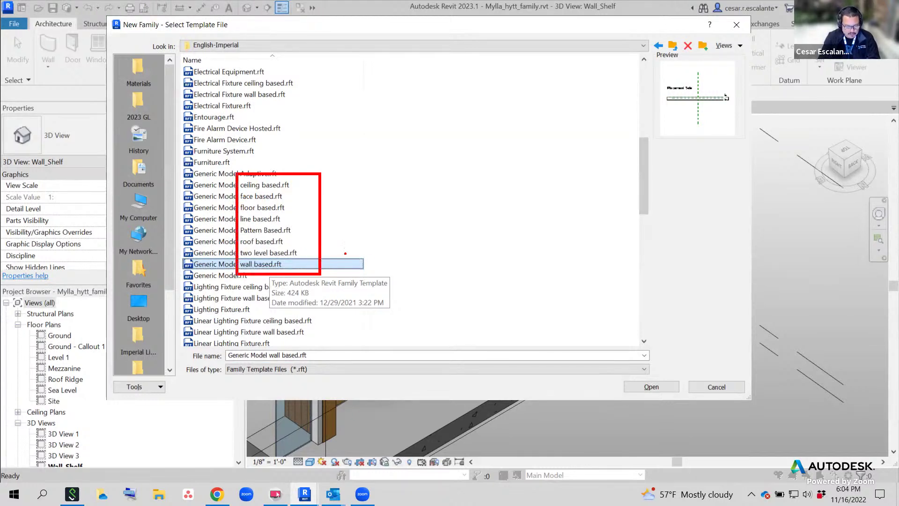
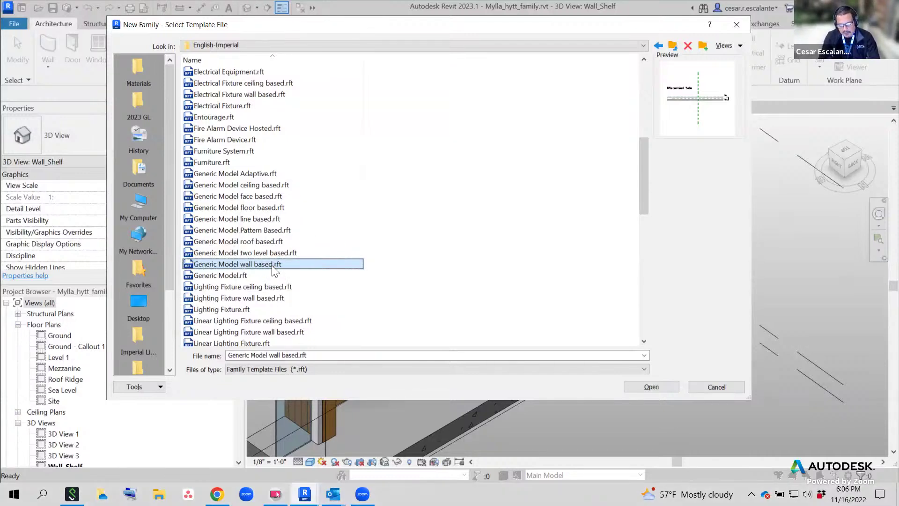
left_click(271, 265)
left_click(660, 388)
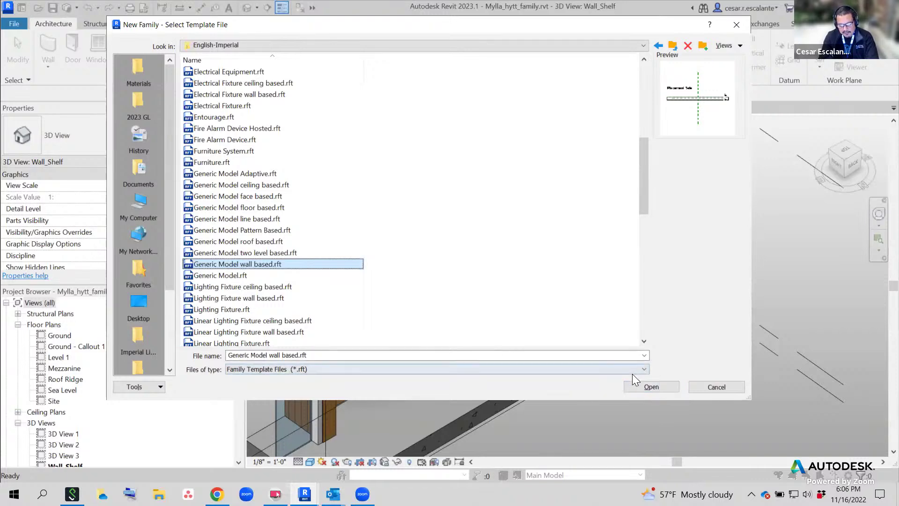
left_click(644, 385)
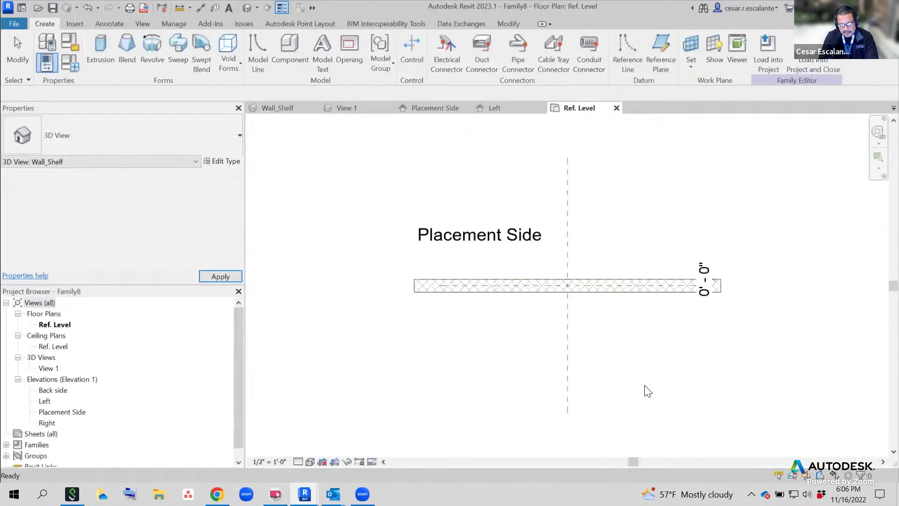
Examine the new family's host wall, placement side and open views in the Ref. Level plan, checking against the project's Wall_Shelf view
left_click(283, 108)
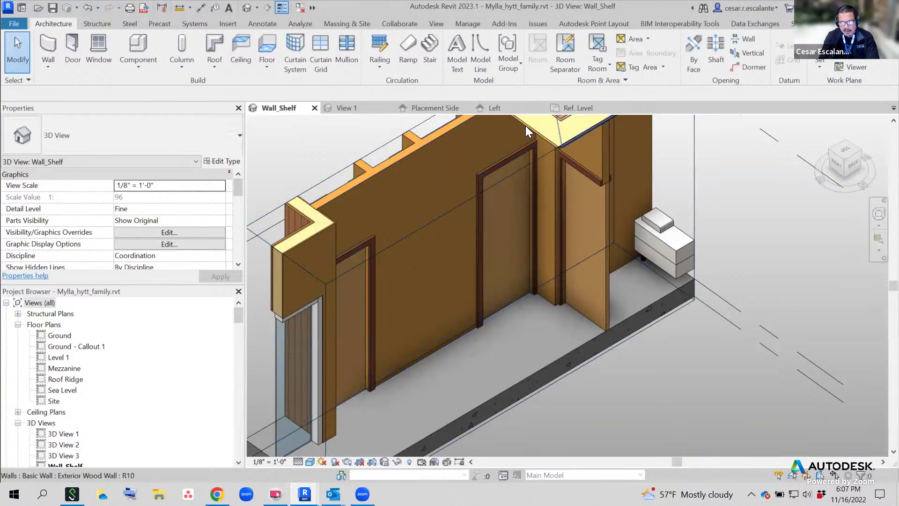
left_click(564, 108)
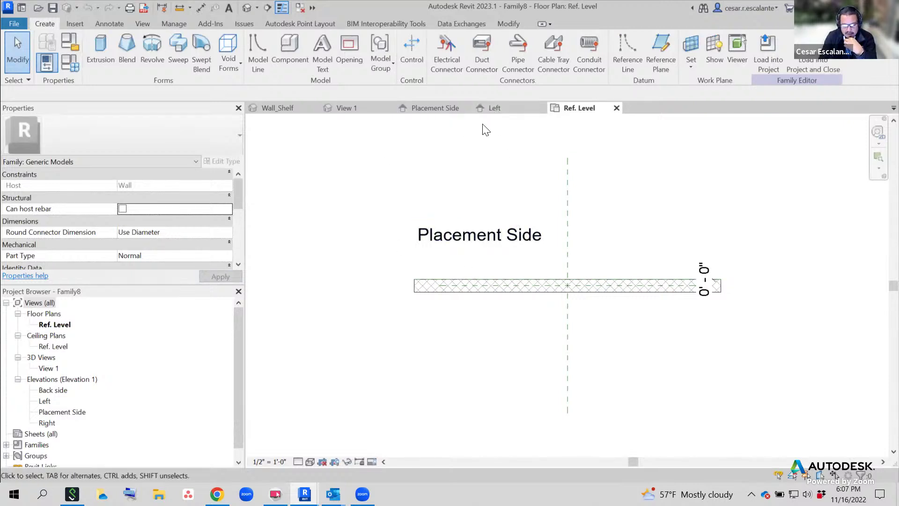
middle_click_drag(605, 180, 592, 214)
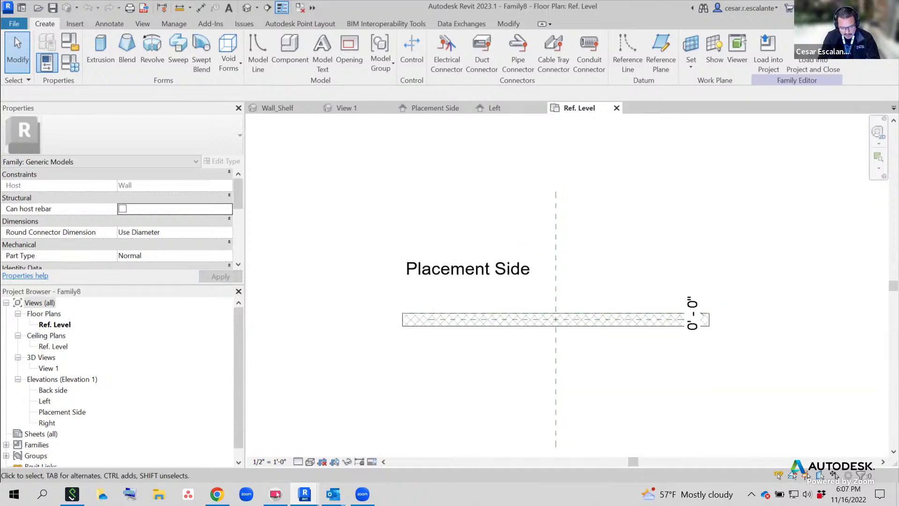
mouse_move(319, 97)
left_mouse_down()
mouse_move(390, 115)
mouse_move(636, 123)
left_mouse_up()
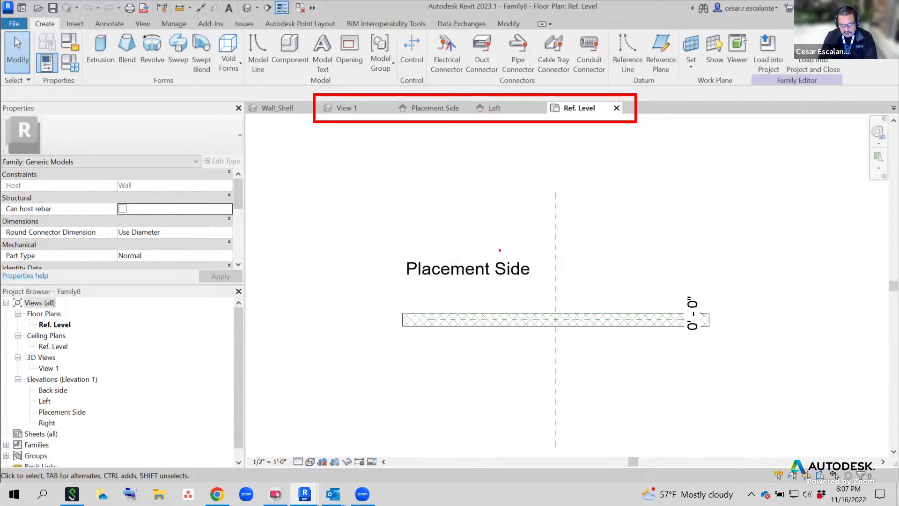
mouse_move(500, 250)
left_mouse_down()
mouse_move(434, 240)
mouse_move(398, 249)
mouse_move(527, 289)
mouse_move(509, 245)
left_mouse_up()
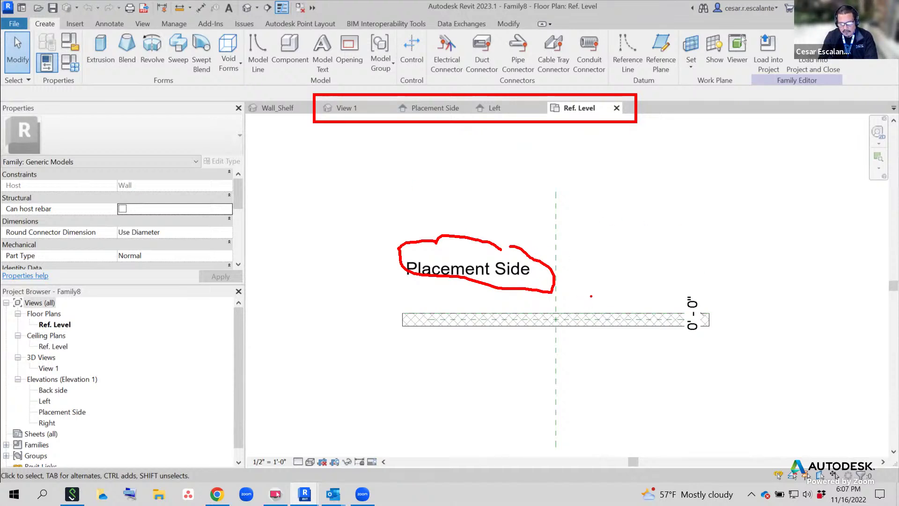
mouse_move(590, 311)
left_mouse_down()
mouse_move(597, 254)
mouse_move(586, 265)
mouse_move(607, 267)
left_mouse_up()
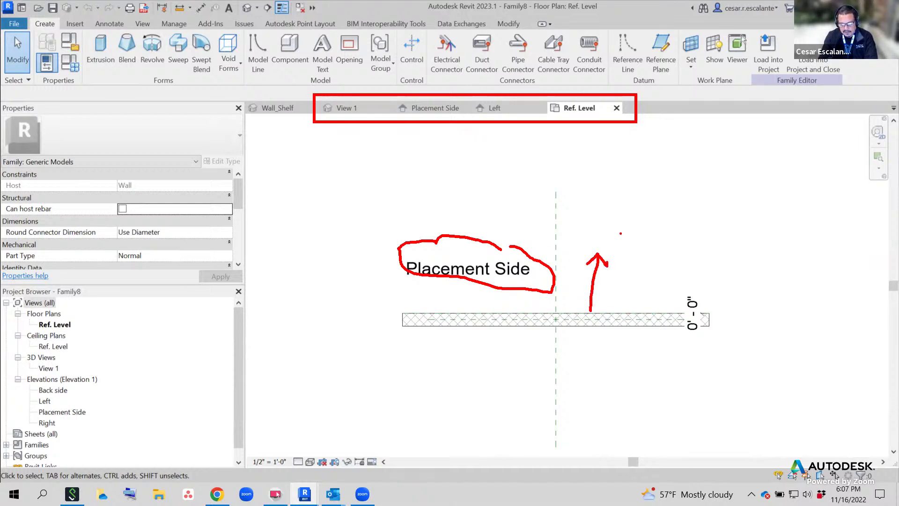
mouse_move(620, 233)
left_mouse_down()
mouse_move(622, 255)
mouse_move(629, 246)
left_mouse_up()
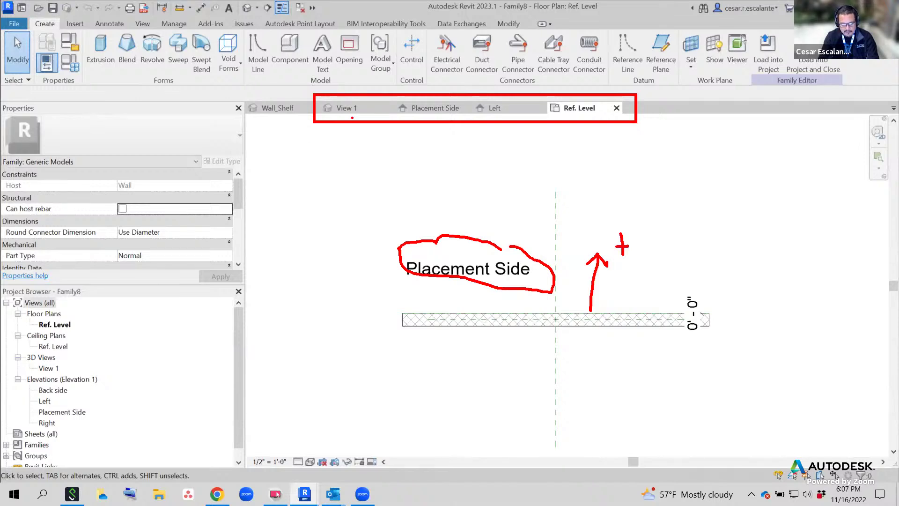
mouse_move(35, 293)
left_mouse_down()
mouse_move(20, 303)
mouse_move(14, 406)
mouse_move(101, 406)
mouse_move(68, 300)
mouse_move(29, 296)
left_mouse_up()
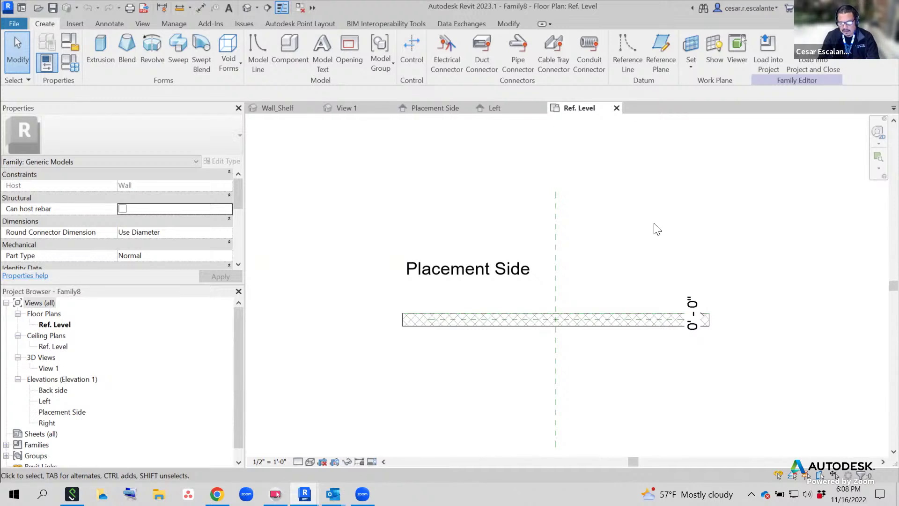
Tile all open views, including the new family's plan, elevation and 3D views
key("w")
key("t")
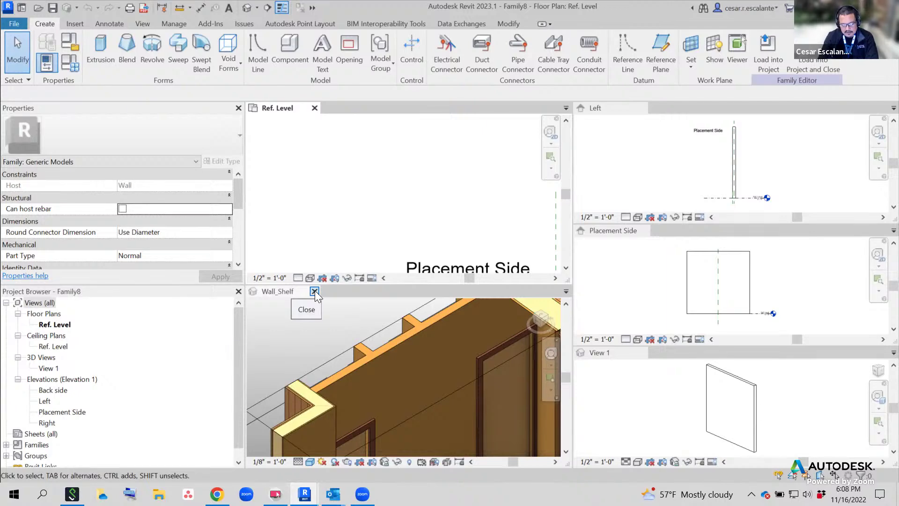
Close the project's Wall_Shelf 3D view without saving the changes to Mylla_hytt_family.rvt
left_click(315, 291)
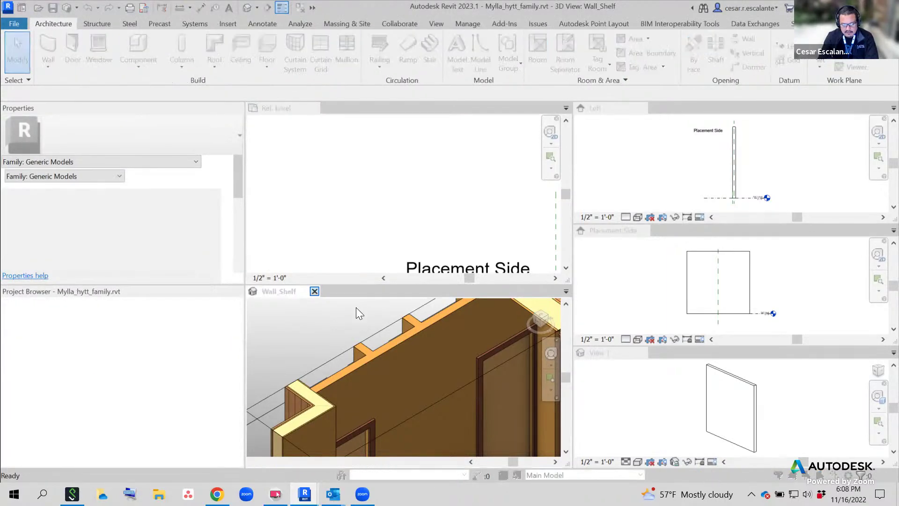
left_click(521, 255)
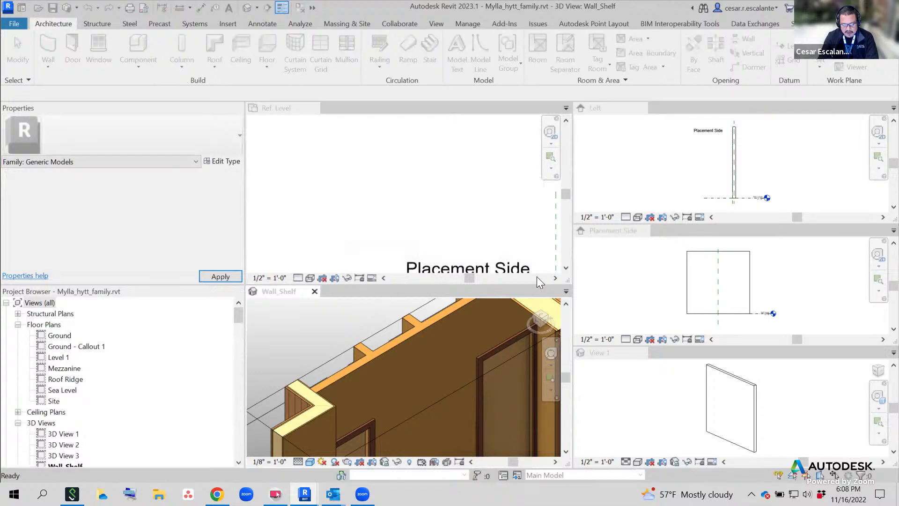
left_click_drag(282, 290, 310, 352)
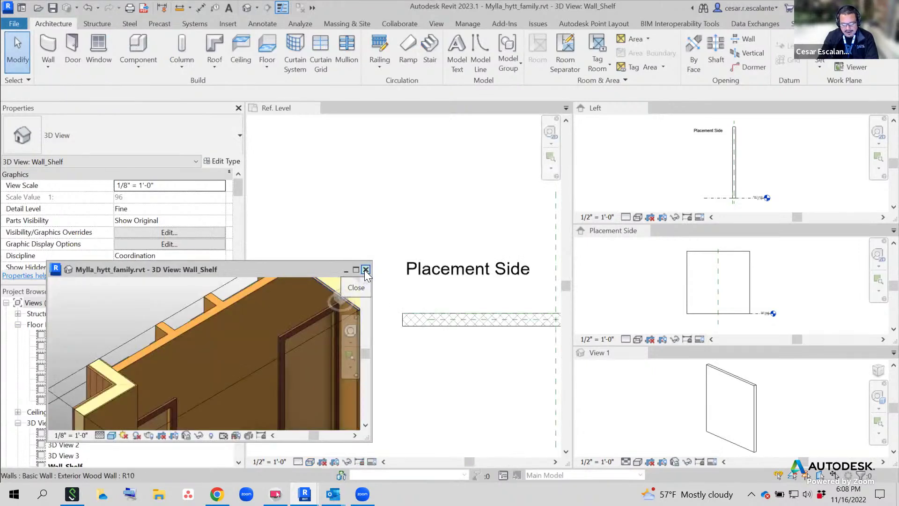
left_click(365, 269)
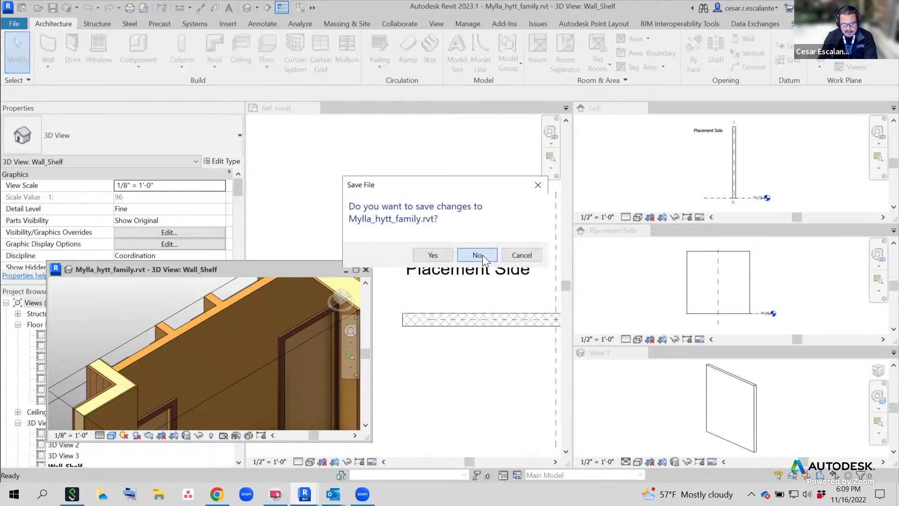
left_click(480, 254)
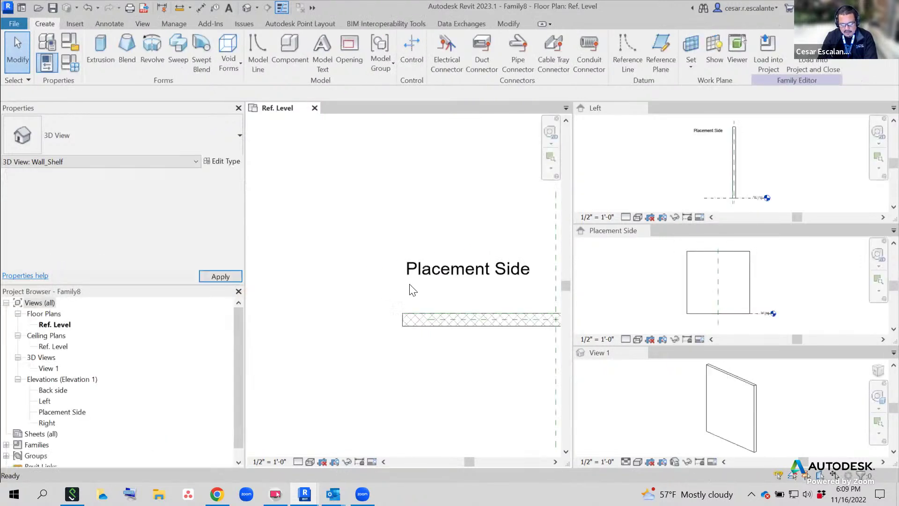
Tile the family's four remaining views and frame the host wall in the Ref. Level, Placement Side, Left and View 1 views
middle_click_drag(408, 202, 277, 202)
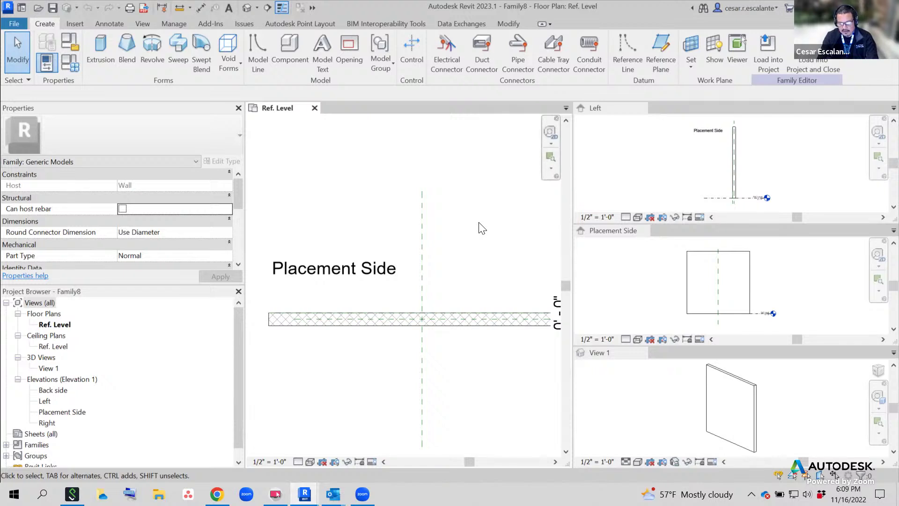
key("w")
key("t")
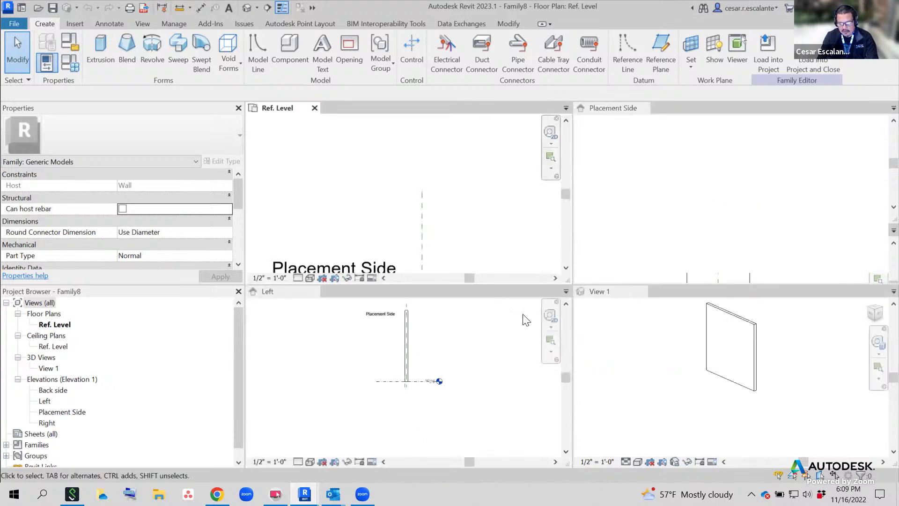
middle_click_drag(488, 214, 462, 116)
scroll(475, 133, "down", 1)
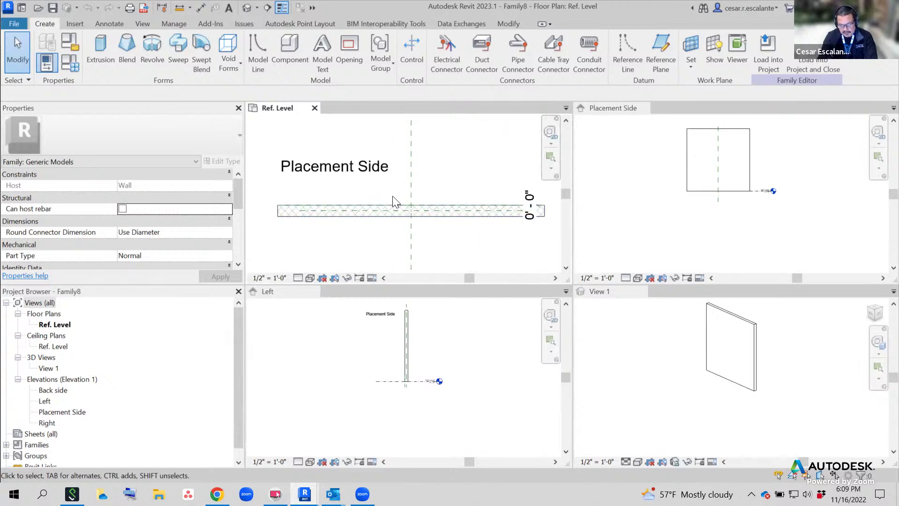
left_click(717, 232)
middle_click_drag(717, 232, 705, 263)
scroll(446, 359, "up", 2)
middle_click_drag(447, 338, 447, 372)
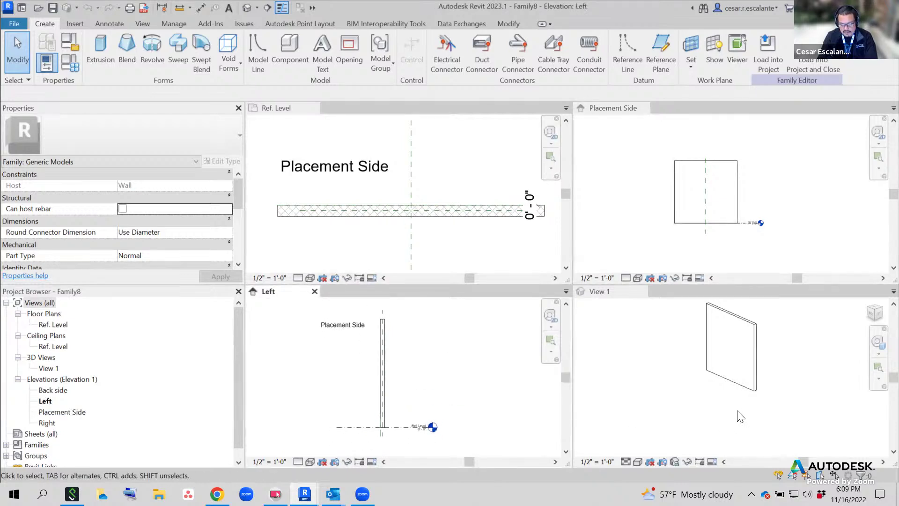
left_click(792, 391)
middle_click_drag(792, 391, 771, 426)
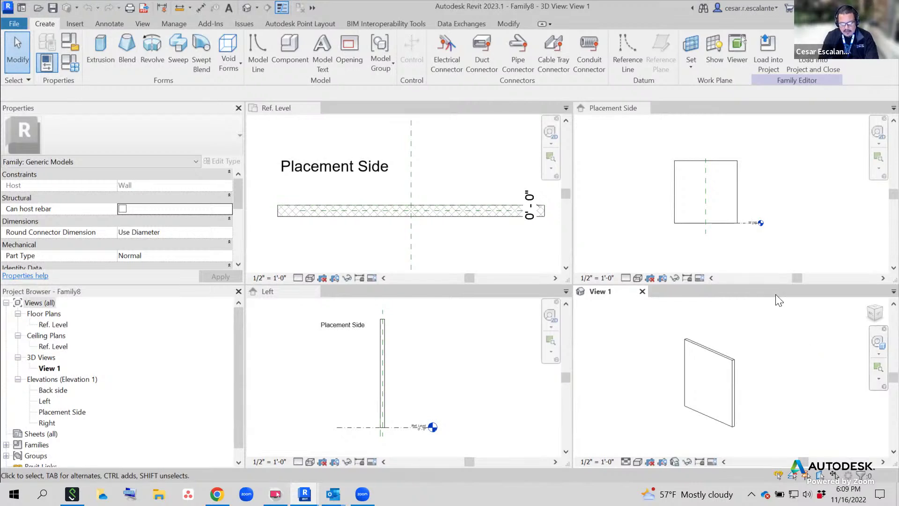
Retile the open views with the Ref. Level plan active, toggling once to the tabbed layout and back to tiles
left_click(462, 184)
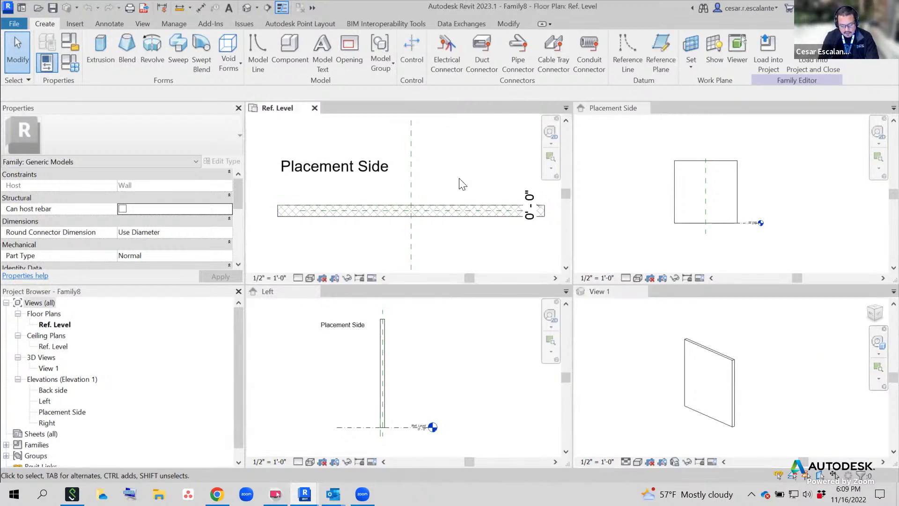
key("w")
key("t")
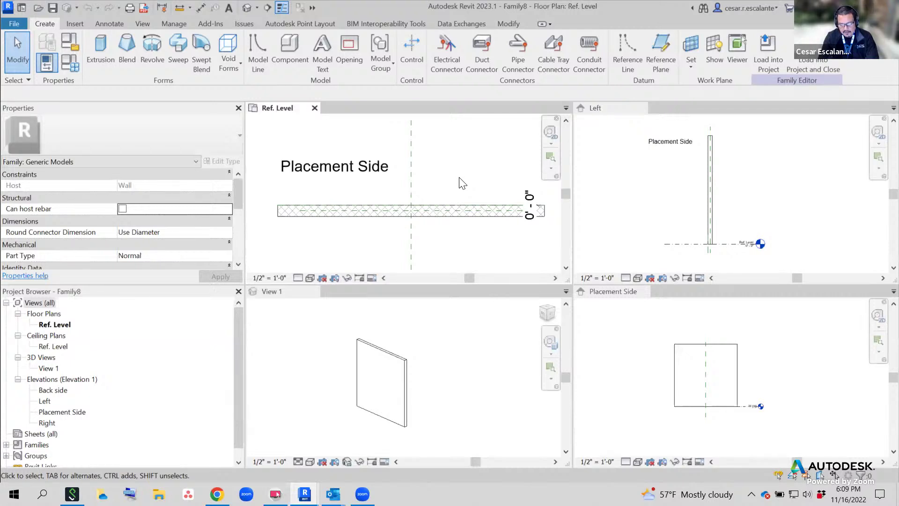
key("t")
key("w")
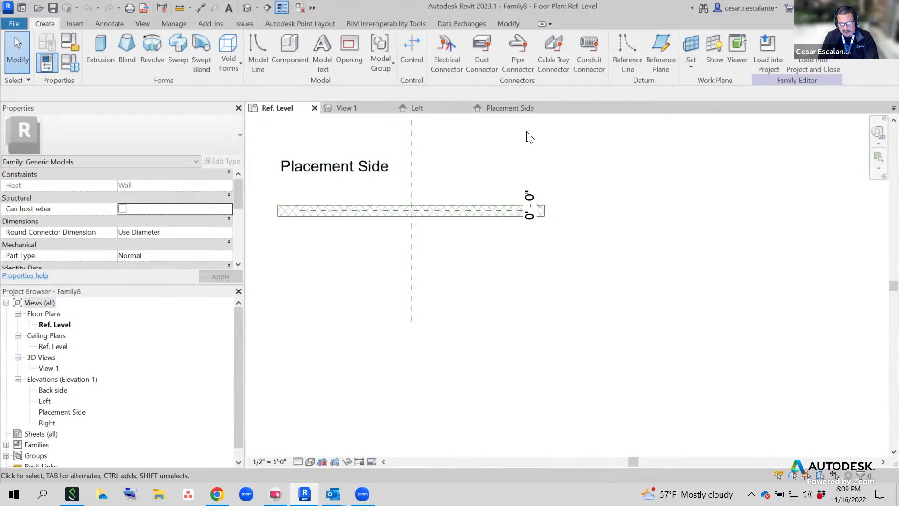
key("w")
key("t")
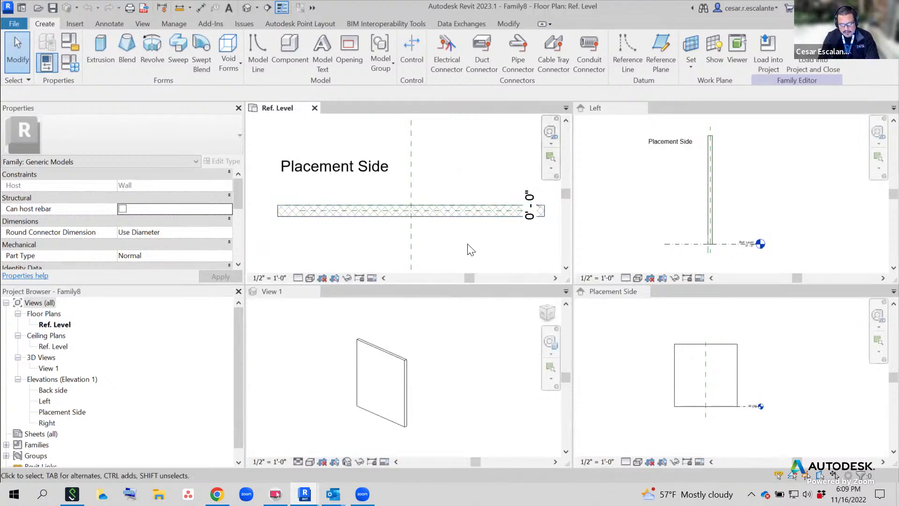
Narrow the Properties and Project Browser palettes to enlarge the tiled views
middle_click_drag(457, 238, 447, 257)
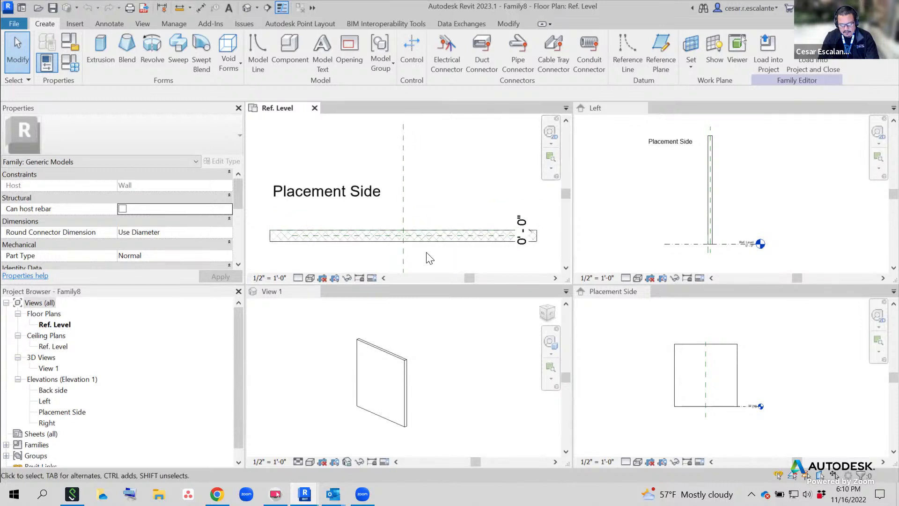
scroll(430, 258, "up", 1)
scroll(429, 257, "down", 1)
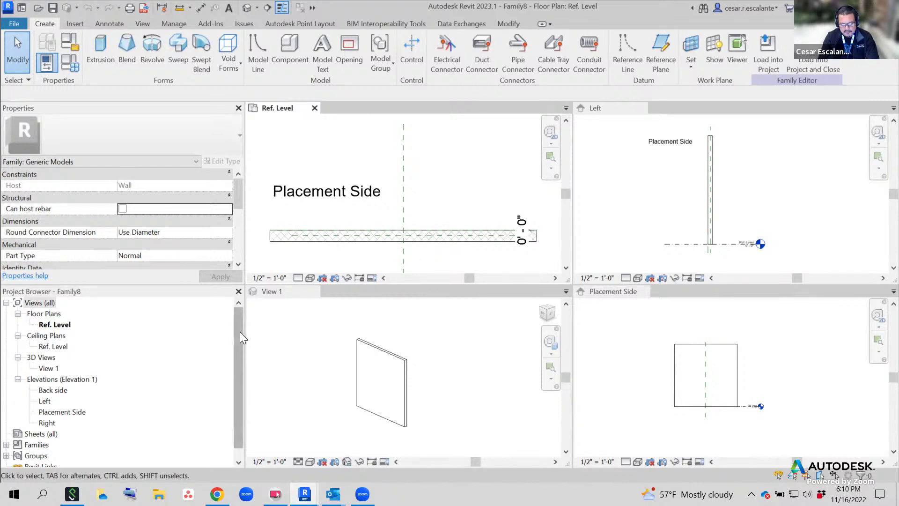
left_click_drag(244, 332, 130, 334)
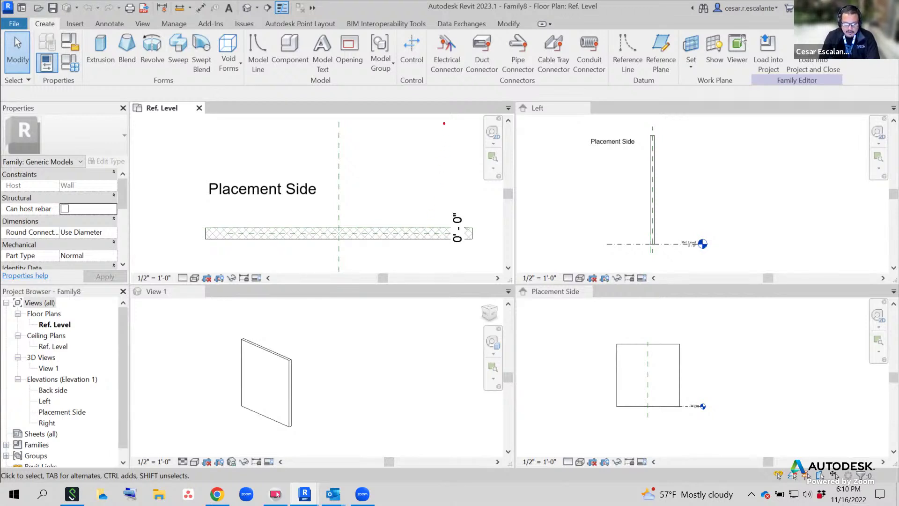
left_click_drag(444, 124, 433, 281)
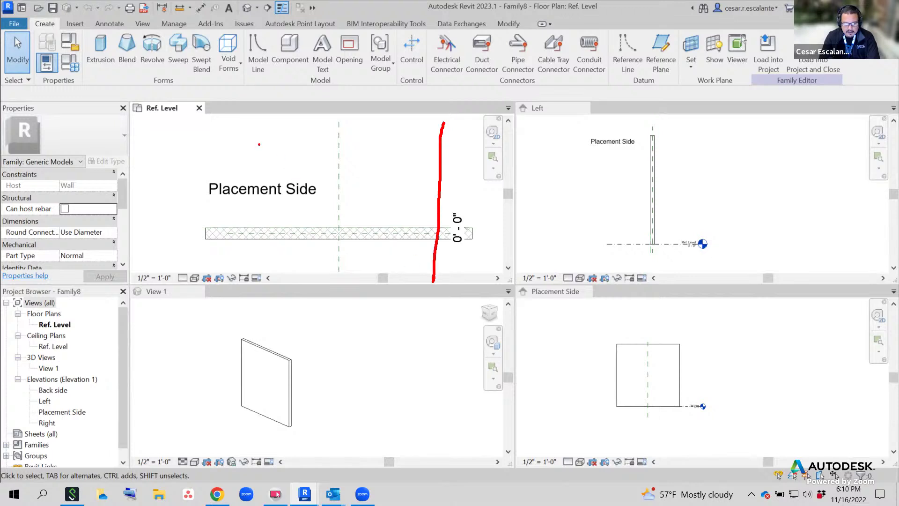
left_click_drag(226, 124, 217, 271)
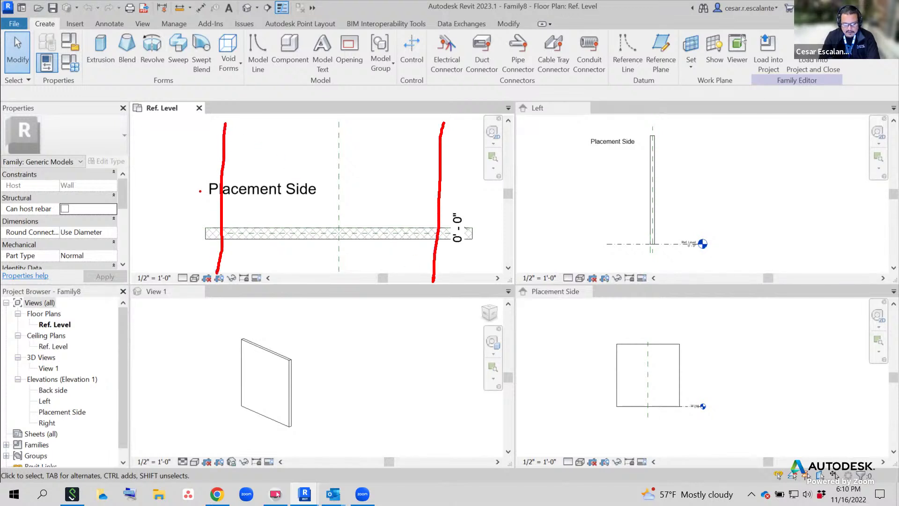
mouse_move(189, 188)
left_mouse_down()
mouse_move(300, 200)
mouse_move(448, 198)
left_mouse_up()
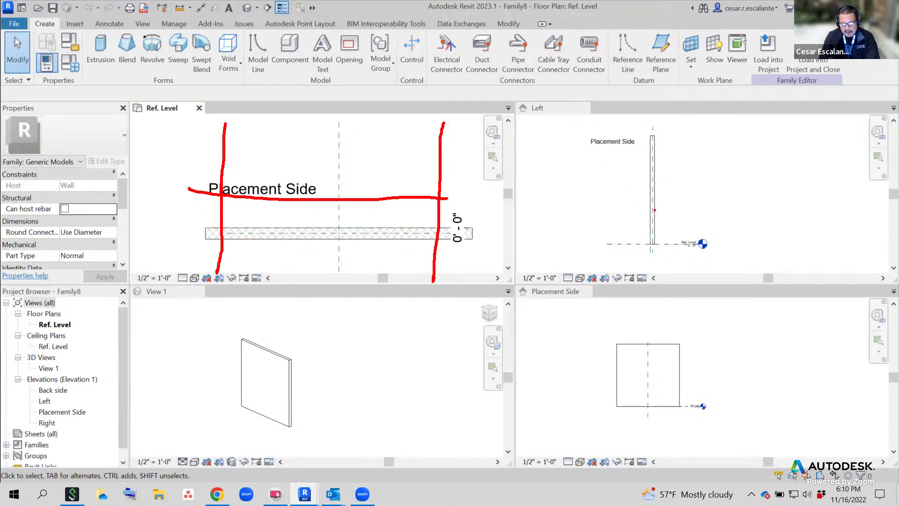
mouse_move(598, 173)
left_mouse_down()
mouse_move(737, 173)
mouse_move(701, 230)
mouse_move(702, 246)
mouse_move(707, 228)
left_mouse_up()
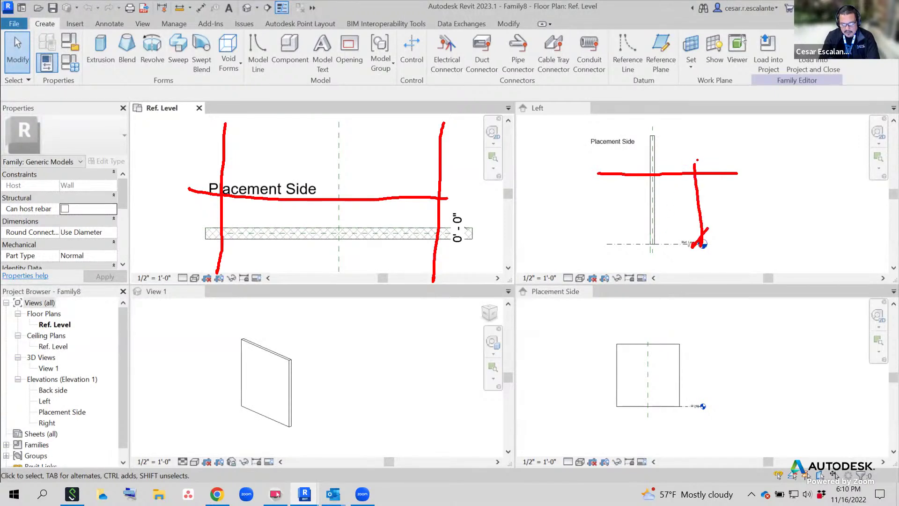
mouse_move(699, 156)
left_mouse_down()
mouse_move(690, 187)
mouse_move(736, 208)
left_mouse_up()
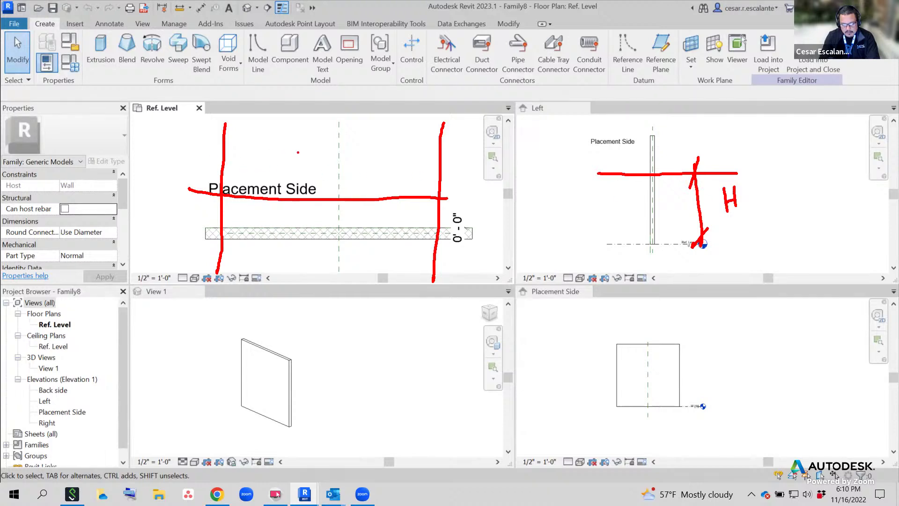
mouse_move(308, 139)
left_mouse_down()
mouse_move(316, 147)
mouse_move(330, 136)
left_mouse_up()
mouse_move(467, 203)
left_mouse_down()
mouse_move(467, 222)
mouse_move(476, 200)
mouse_move(468, 219)
left_mouse_up()
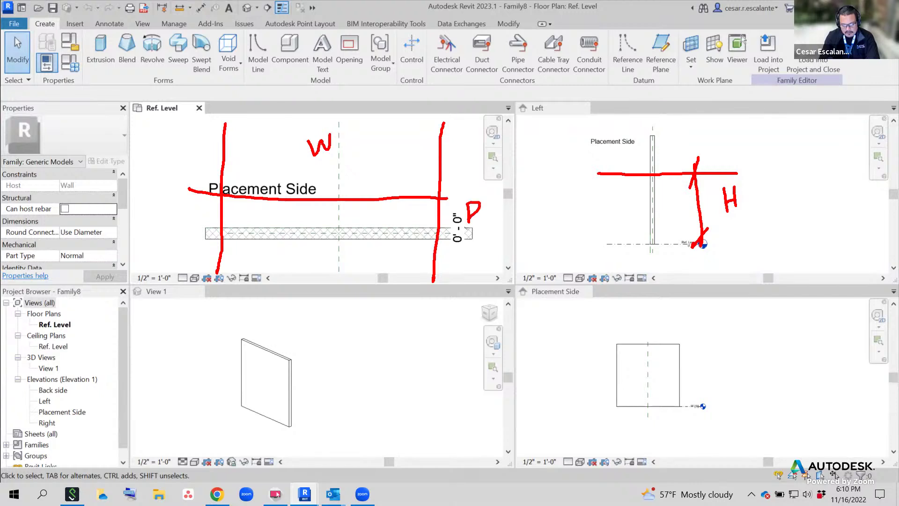
mouse_move(220, 260)
left_mouse_down()
mouse_move(434, 253)
mouse_move(419, 261)
left_mouse_up()
mouse_move(350, 248)
left_mouse_down()
mouse_move(307, 267)
mouse_move(284, 253)
mouse_move(301, 253)
mouse_move(299, 241)
left_mouse_up()
left_click_drag(377, 242, 377, 251)
left_click_drag(377, 251, 387, 245)
left_click_drag(375, 239, 388, 239)
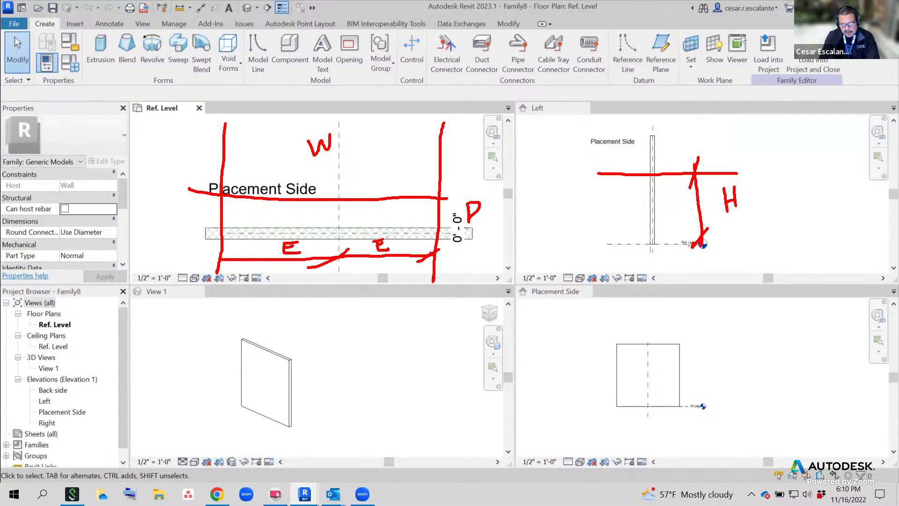
left_click(627, 318)
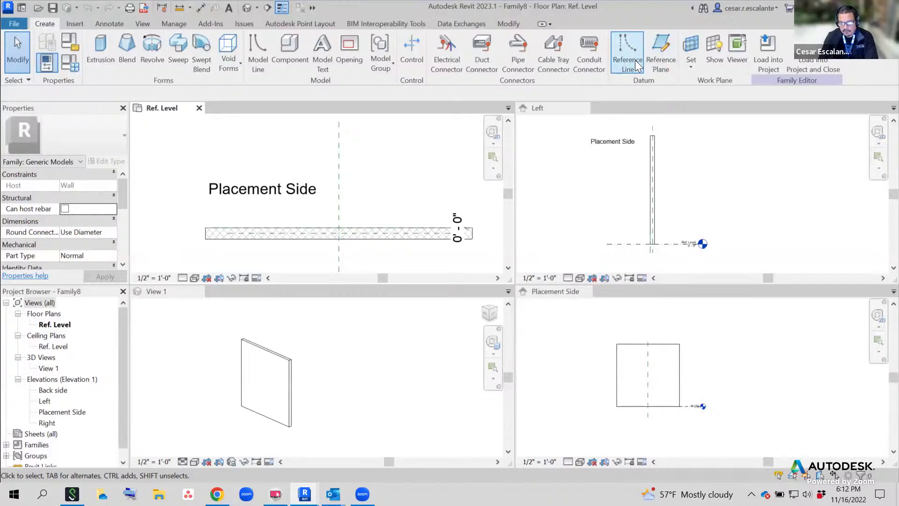
Draw two vertical reference planes in the Ref. Level plan, about 4' 6" right and 4' 8" left of the center plane
left_click(666, 51)
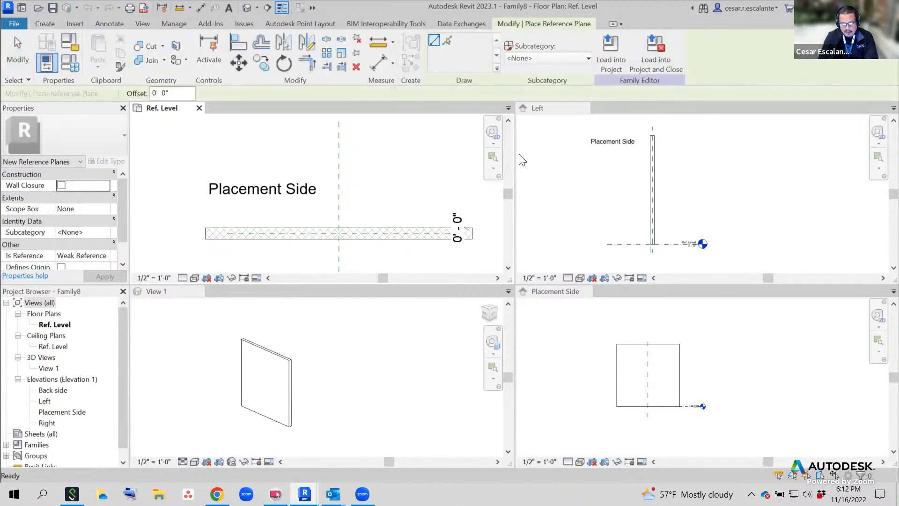
left_click(439, 266)
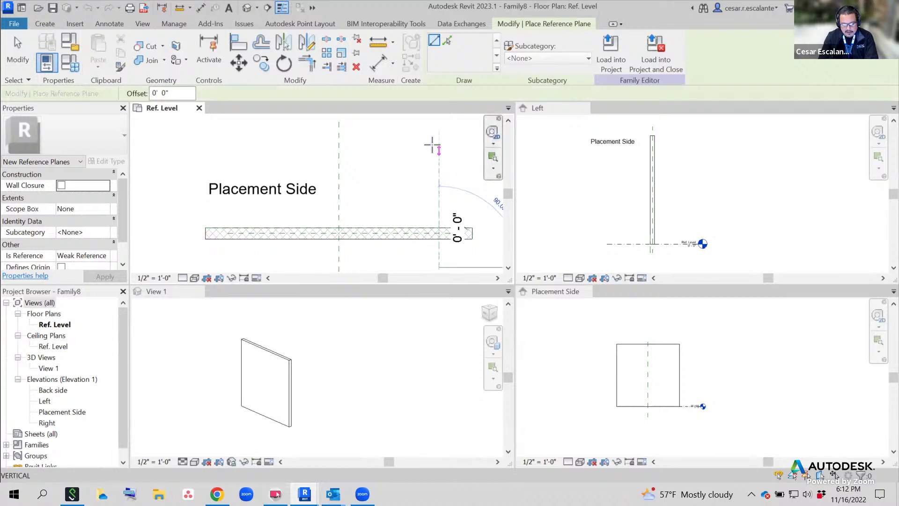
left_click(443, 123)
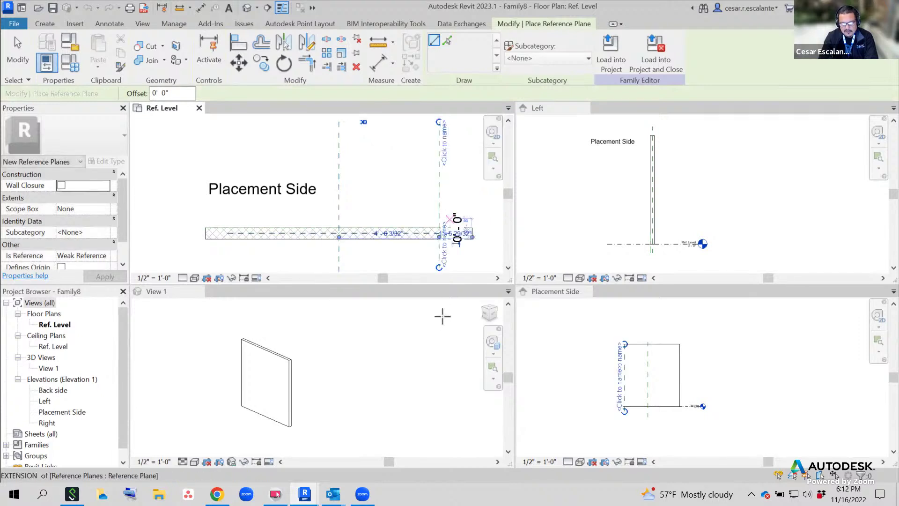
left_click(235, 258)
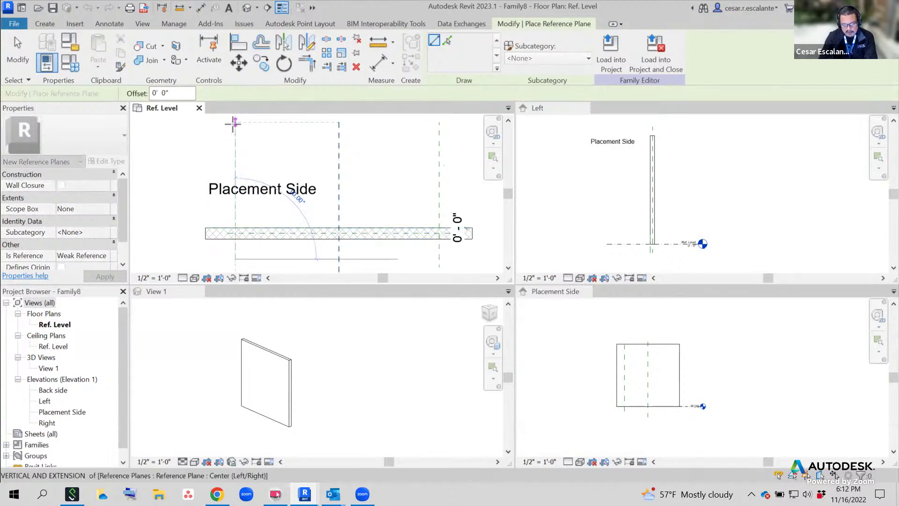
left_click(235, 123)
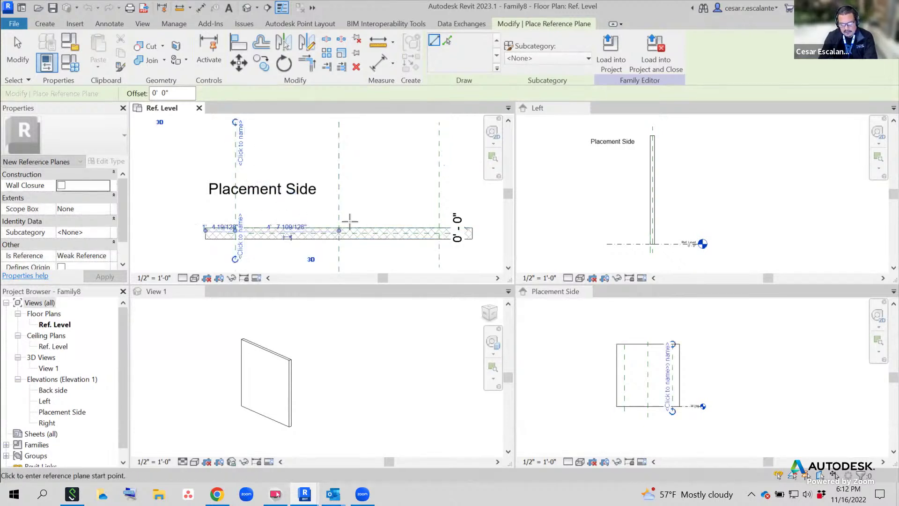
Draw a horizontal reference plane on the wall's placement side in the Ref. Level plan, about 1' 8 1/2" from the wall centerline
left_click(477, 195)
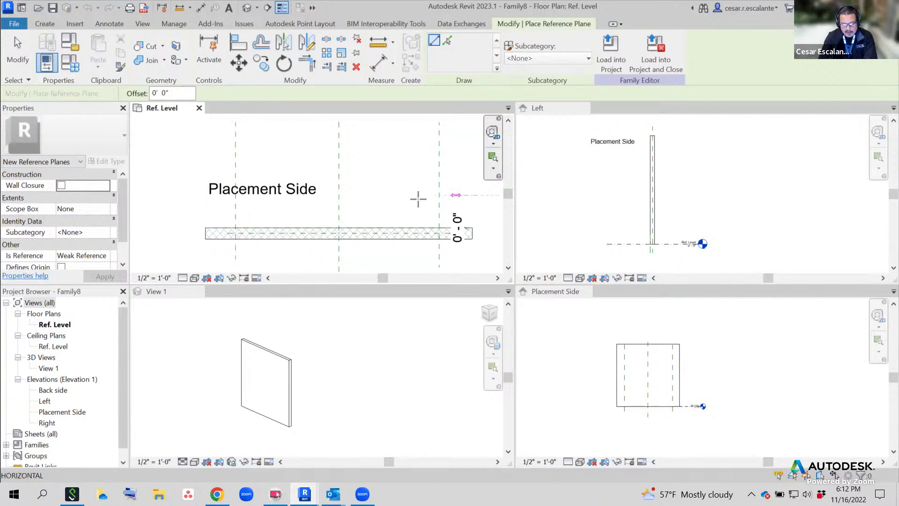
left_click(177, 196)
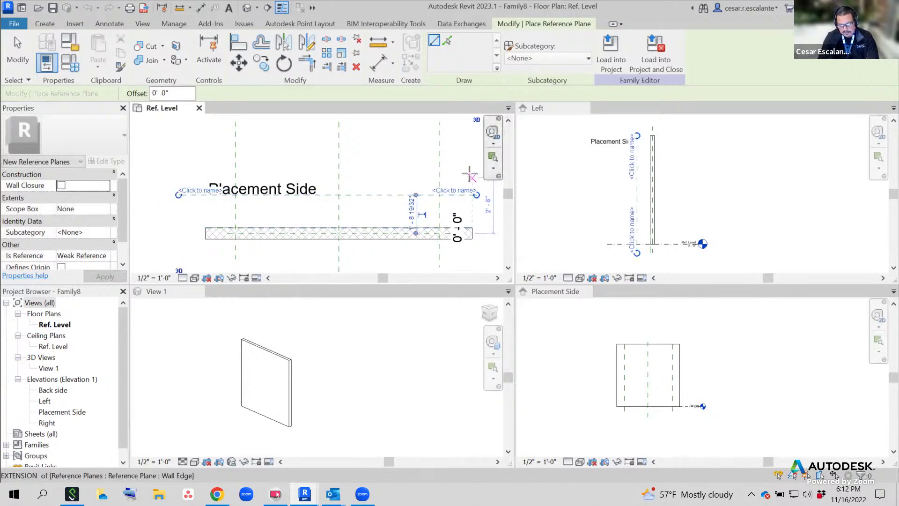
key("Escape")
Move the Placement Side text note in the Ref. Level plan up and left, clear of the reference planes
left_click(273, 187)
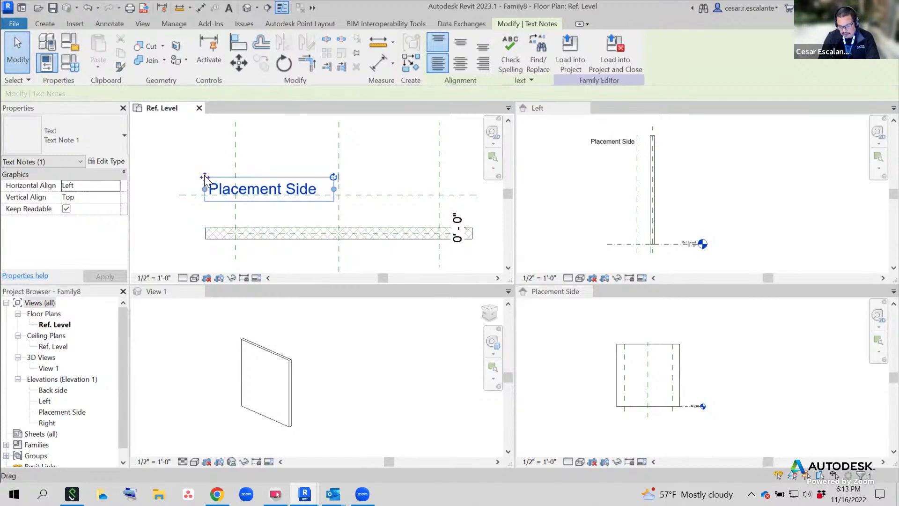
left_click_drag(205, 176, 74, 134)
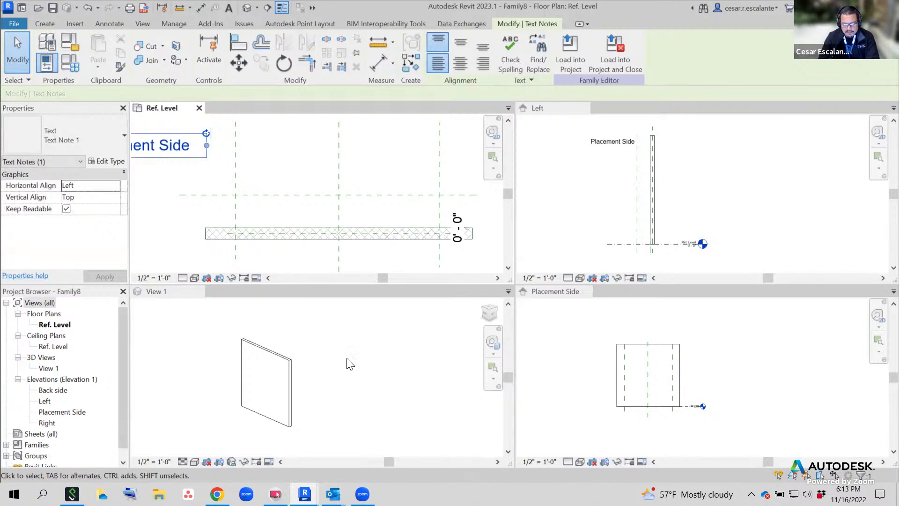
left_click(402, 261)
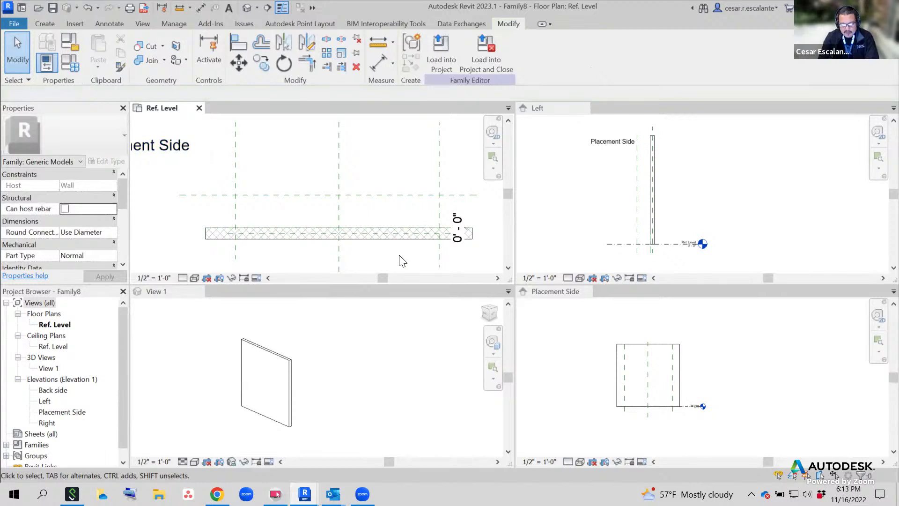
Draw a horizontal reference plane across the wall in the Left elevation, about 8' 8" above Ref. Level
left_click(703, 199)
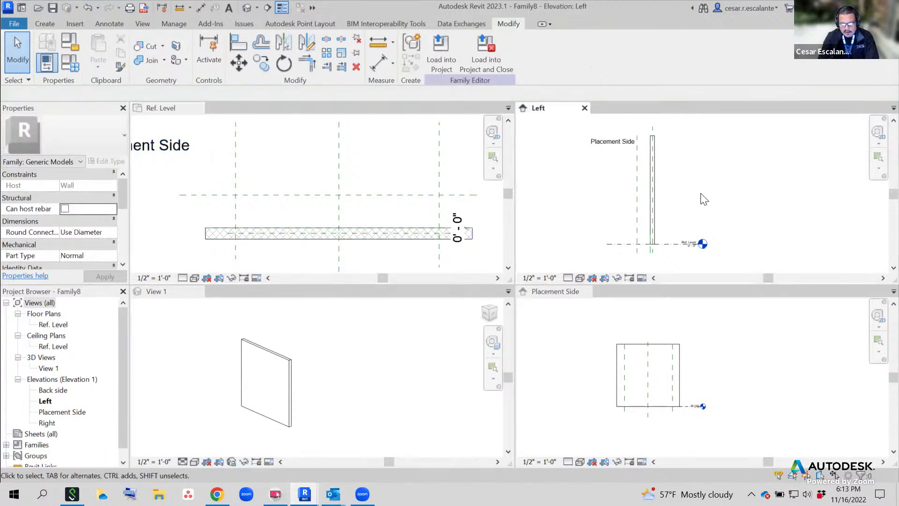
middle_click_drag(703, 199, 729, 202)
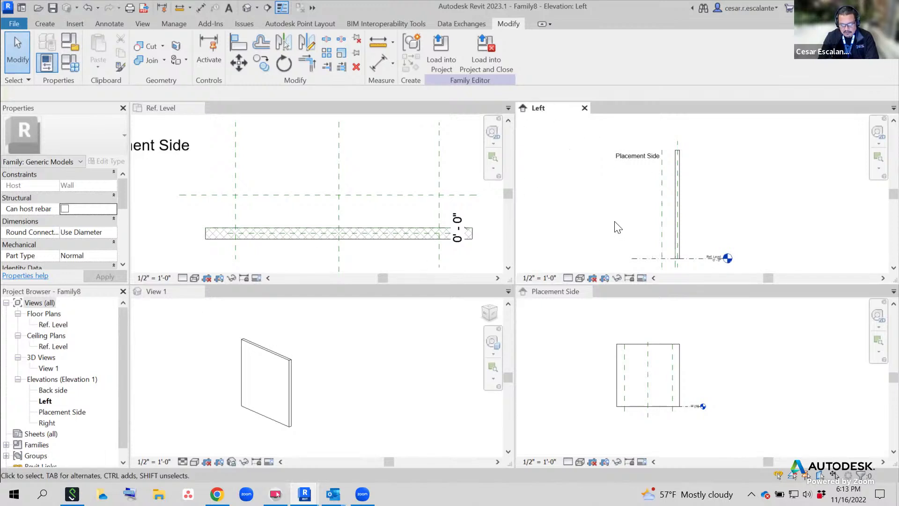
middle_click_drag(618, 227, 578, 220)
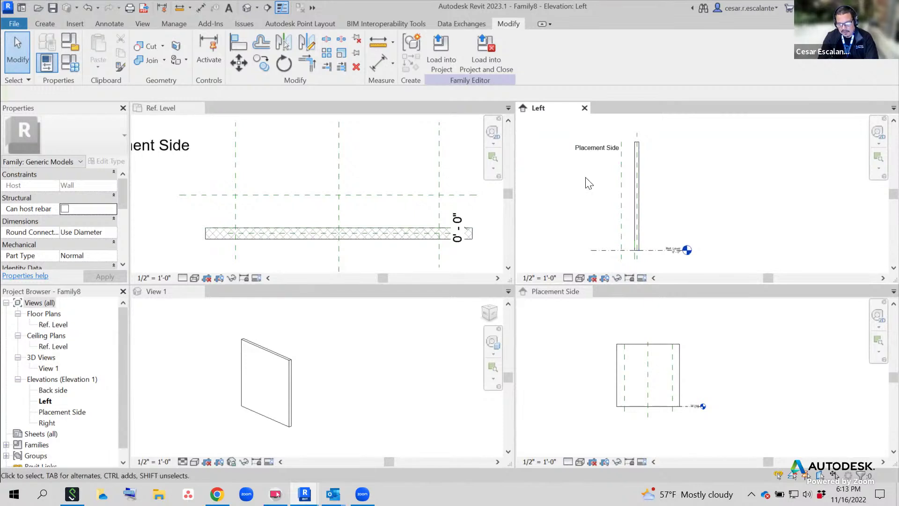
left_click(53, 23)
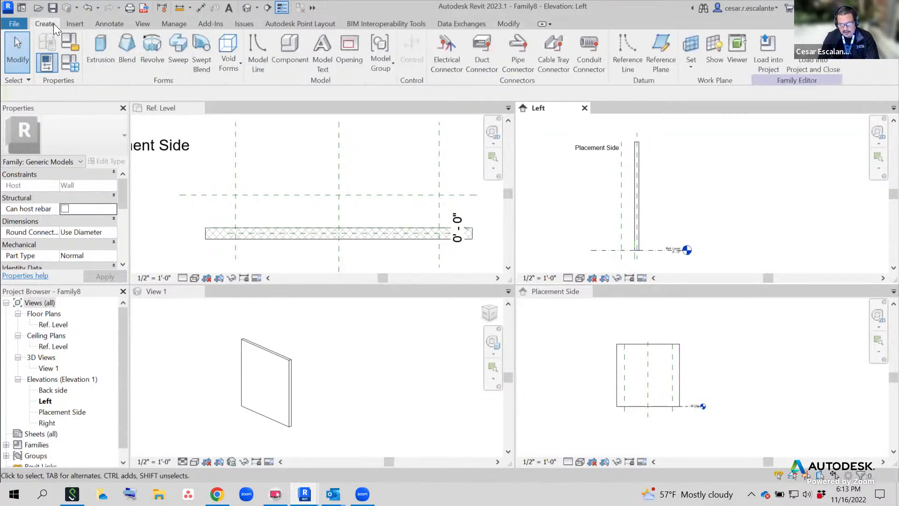
left_click(662, 53)
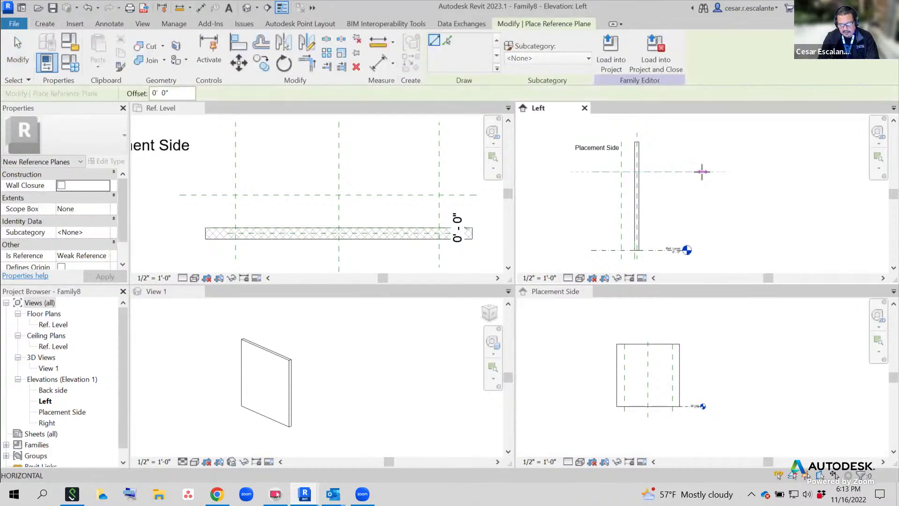
left_click(701, 171)
key("Escape")
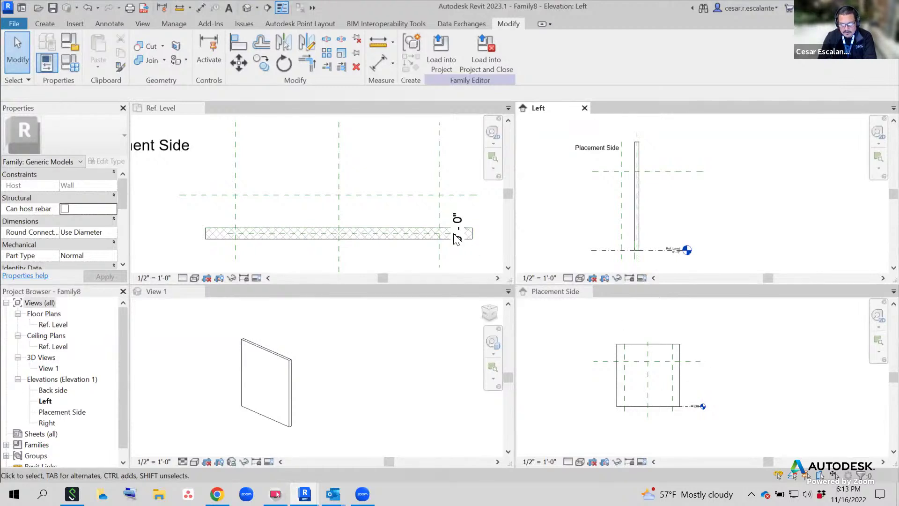
Set Is Reference to Strong Reference for the two outer vertical planes and the placement-side horizontal plane in the Ref. Level plan
left_click(414, 199)
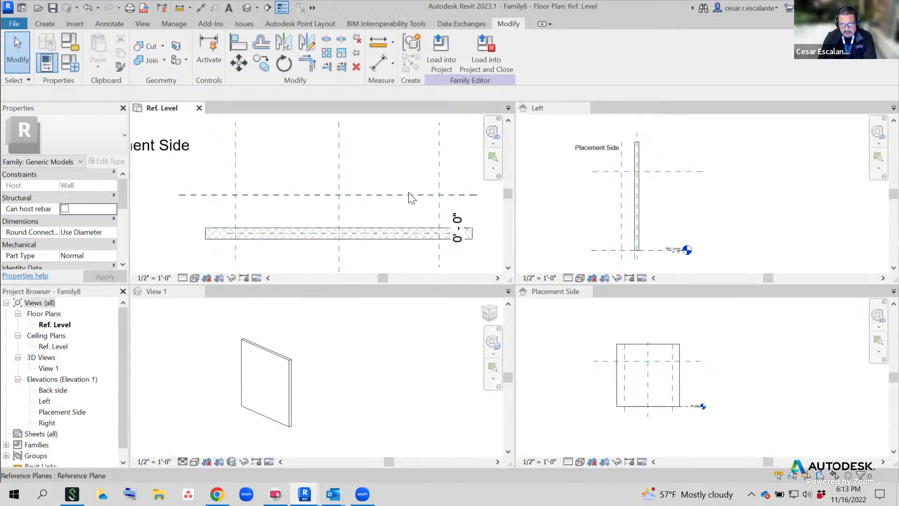
left_click_drag(462, 175, 223, 215)
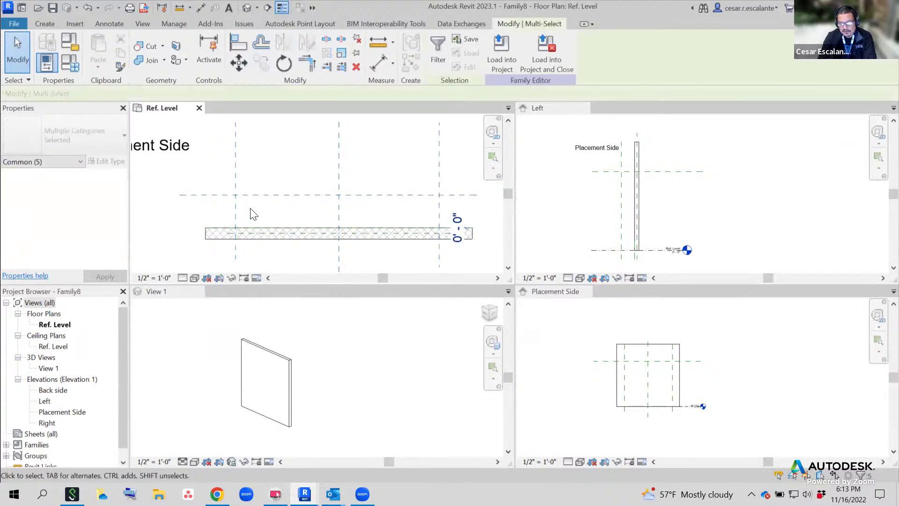
left_click(281, 176)
left_click(235, 171)
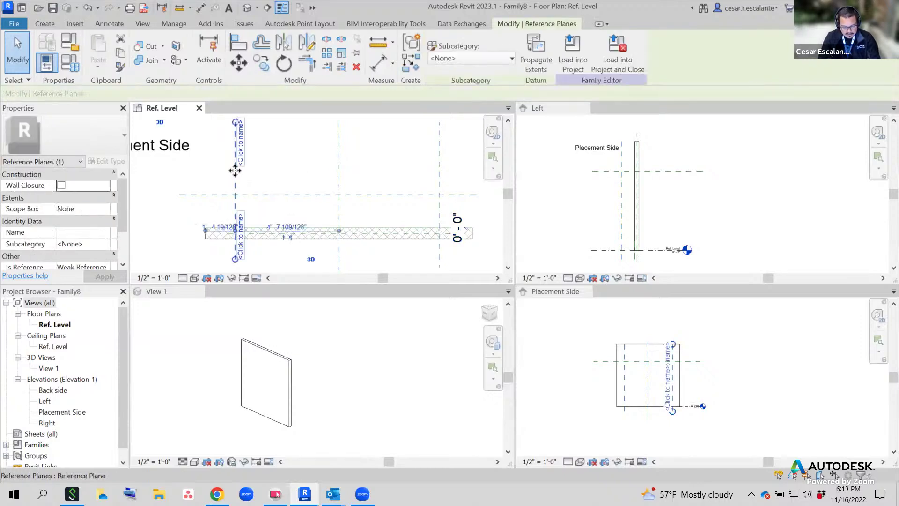
left_click(273, 194, "ctrl")
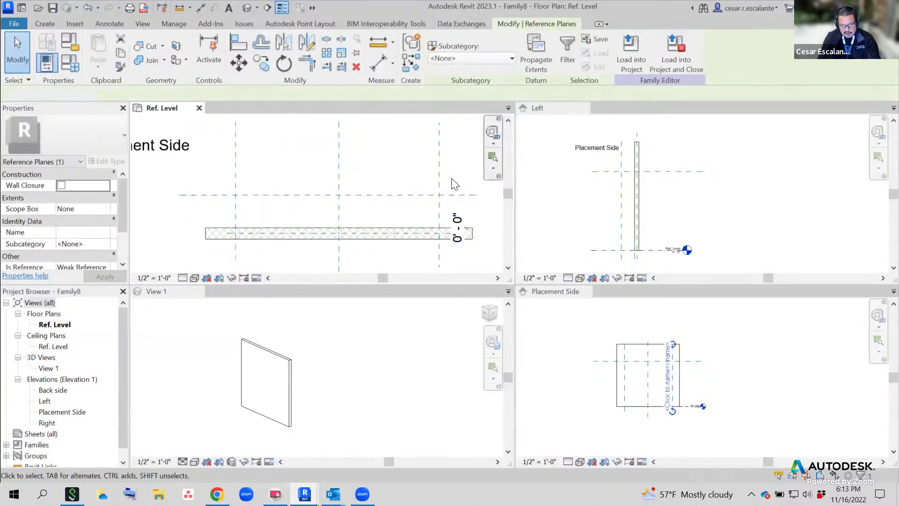
left_click(439, 179, "ctrl")
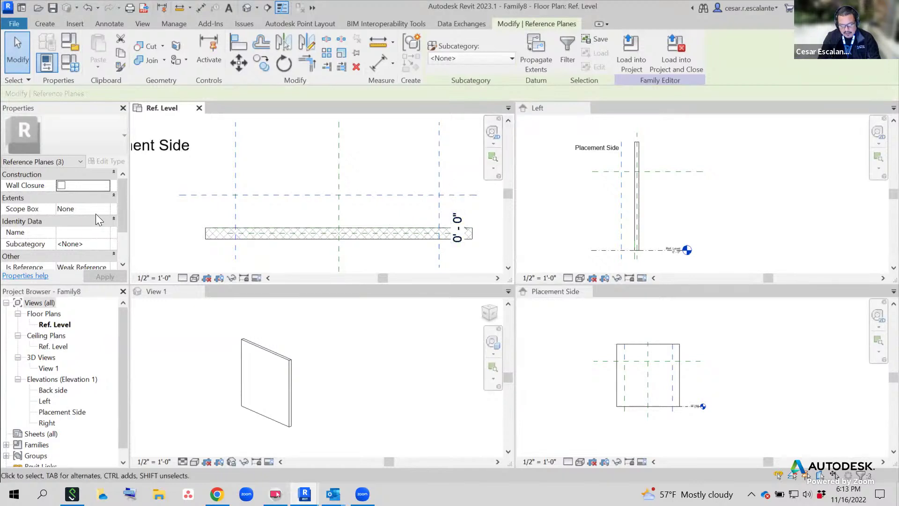
scroll(110, 236, "down", 1)
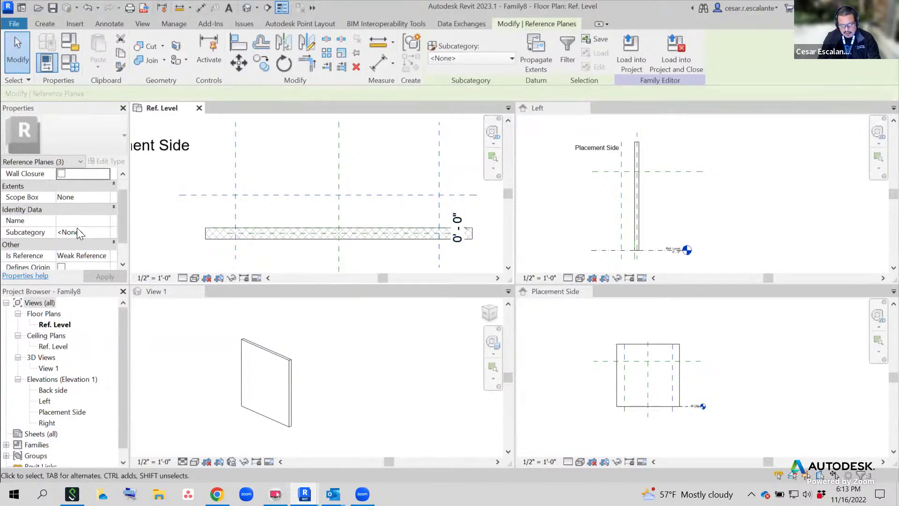
scroll(77, 230, "down", 1)
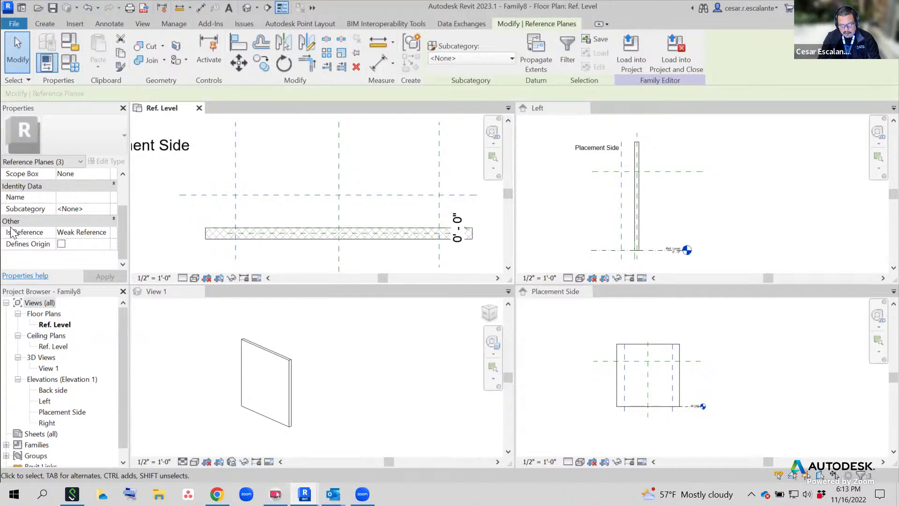
left_click(89, 232)
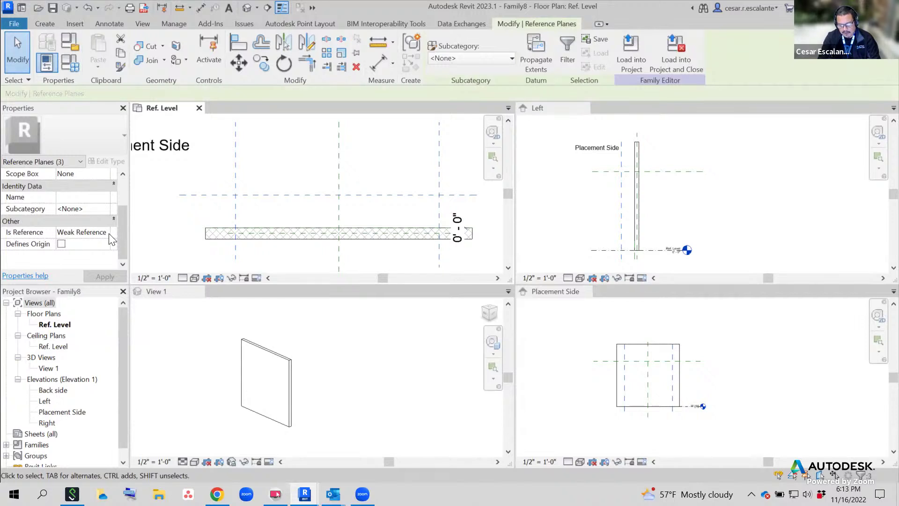
left_click(104, 232)
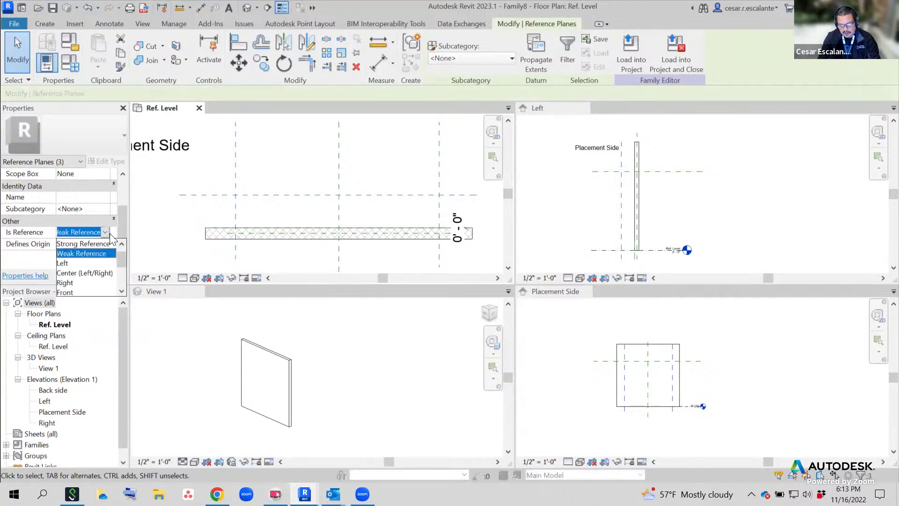
left_click(103, 244)
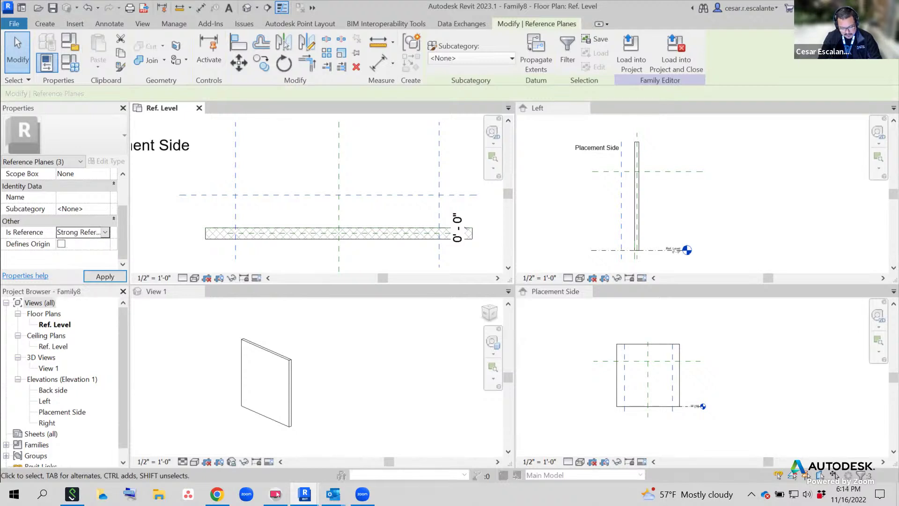
left_click_drag(0, 210, 132, 253, "ctrl")
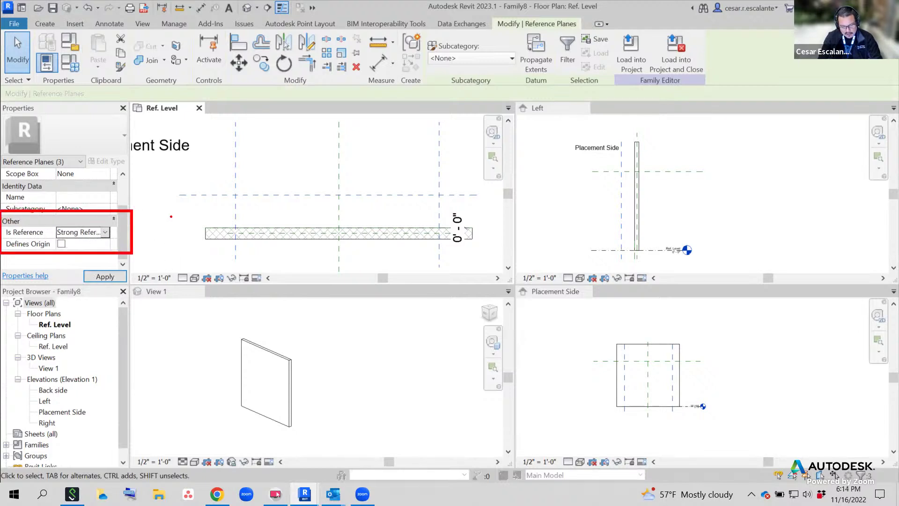
left_click_drag(212, 165, 127, 229)
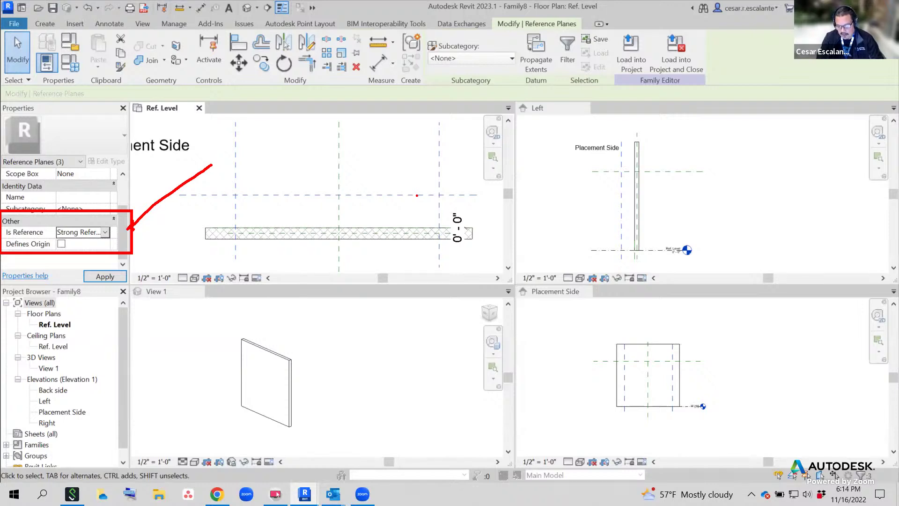
key("Escape")
key("Escape")
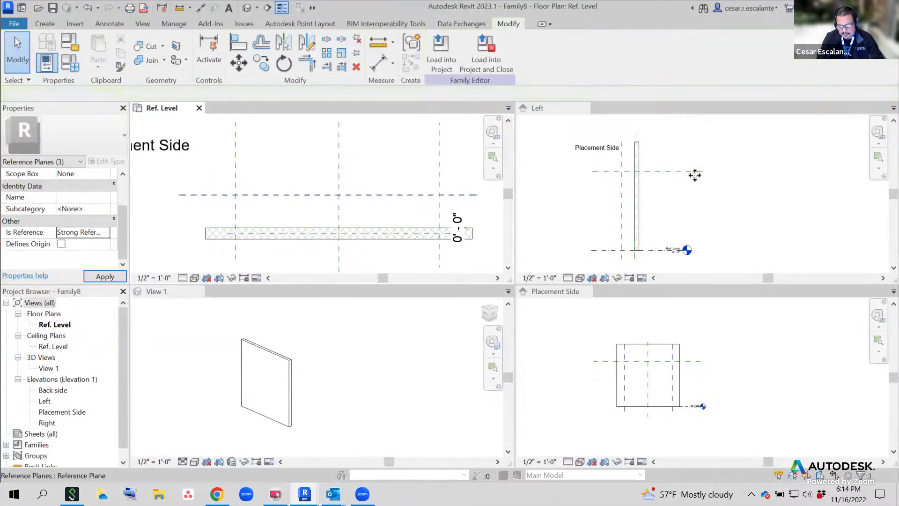
Set Is Reference to Strong Reference for the horizontal height plane in the Left elevation
left_click(693, 176)
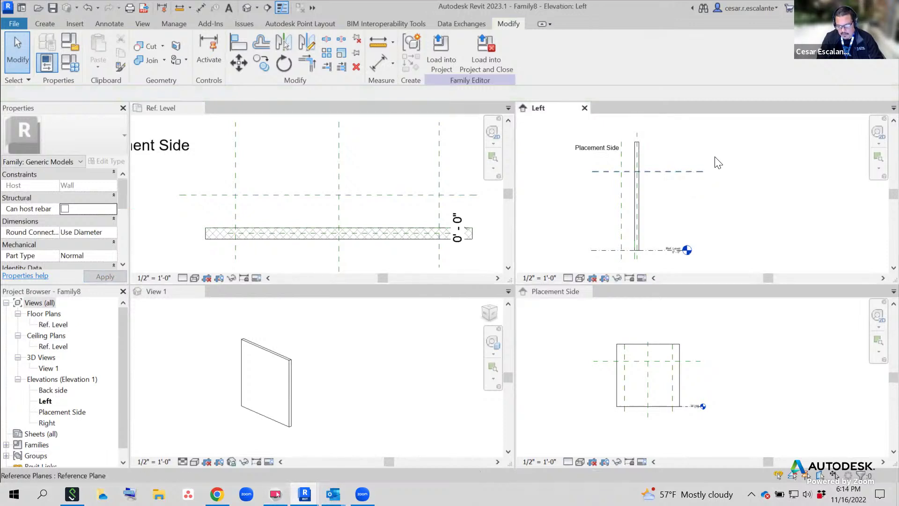
left_click(700, 171)
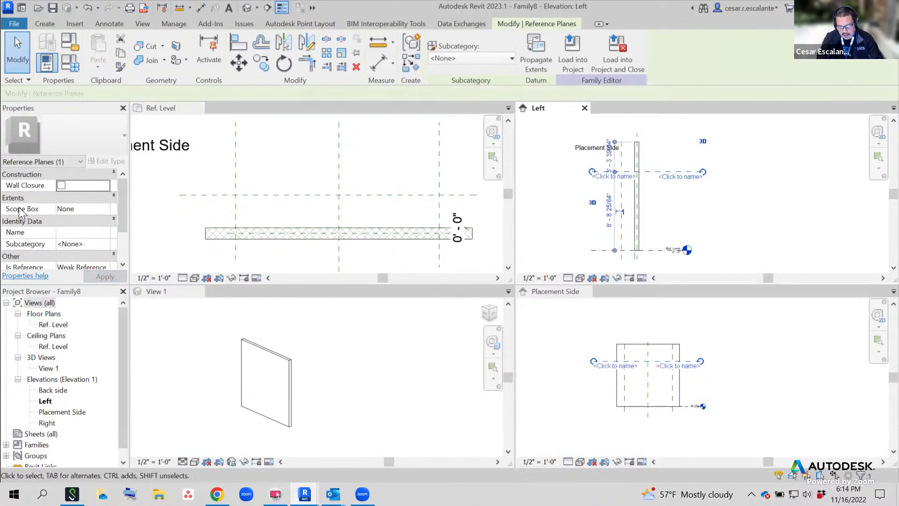
scroll(124, 224, "down", 2)
left_click(109, 234)
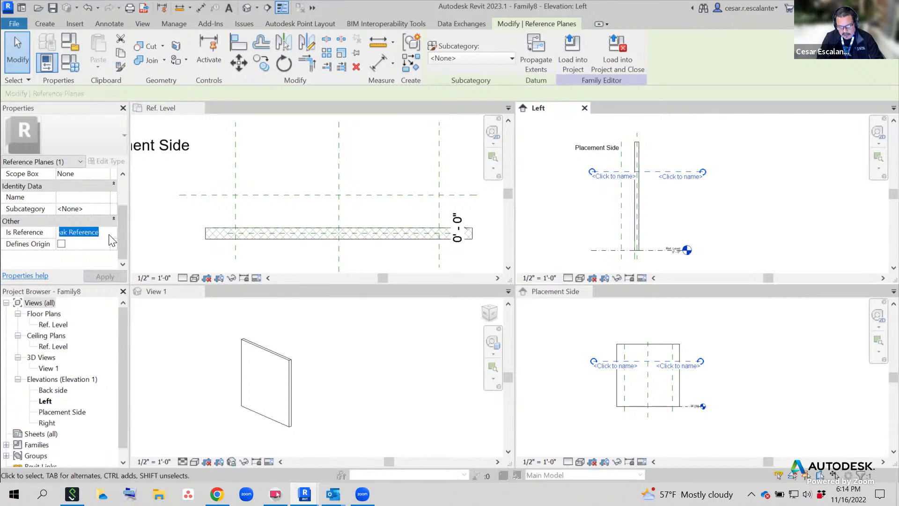
left_click(111, 240)
left_click(95, 241)
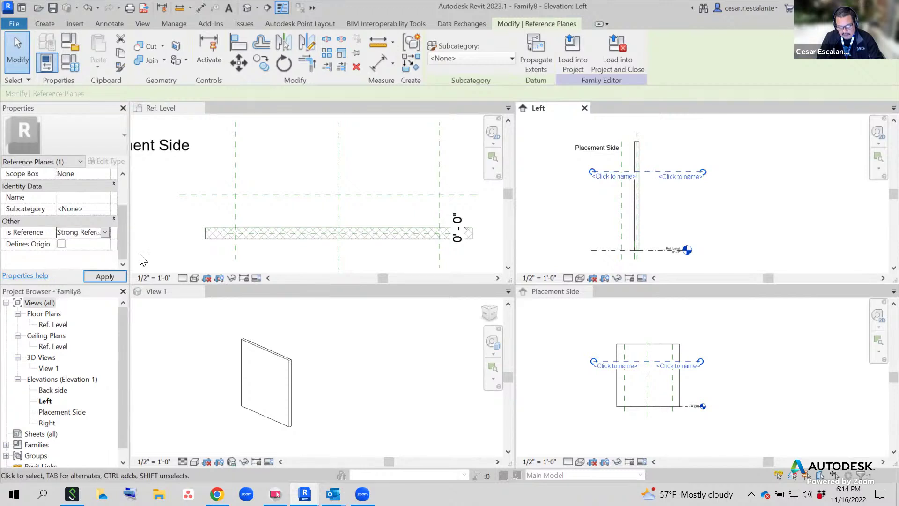
left_click(740, 234)
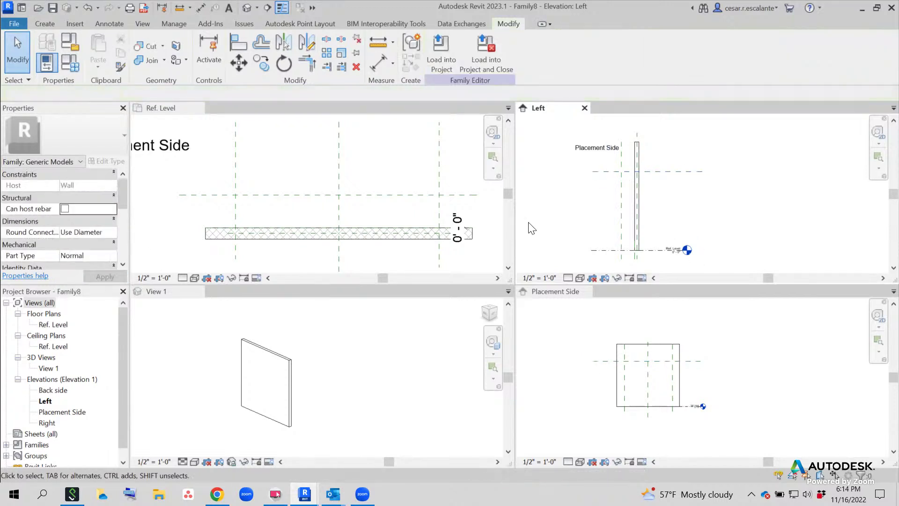
Examine the vertical reference planes and the placement-side plane in the Ref. Level plan by selecting them individually and together
left_click(238, 216)
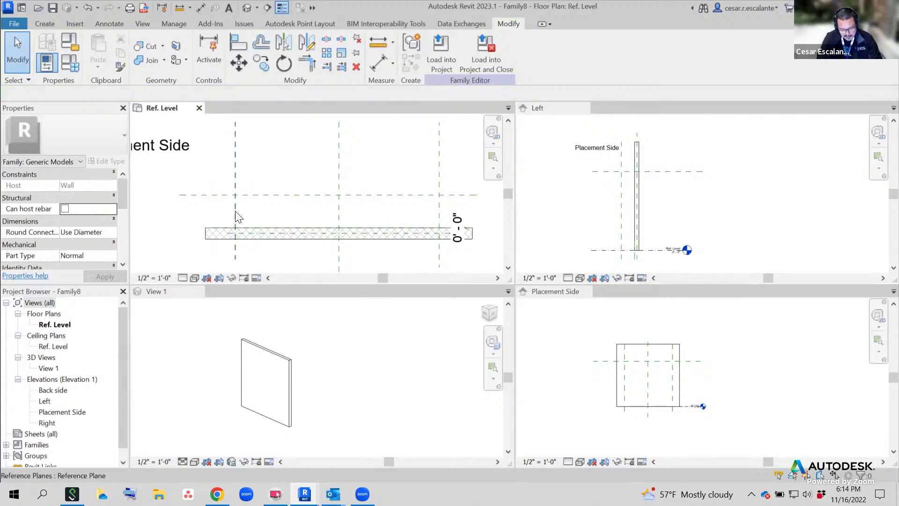
left_click(339, 214)
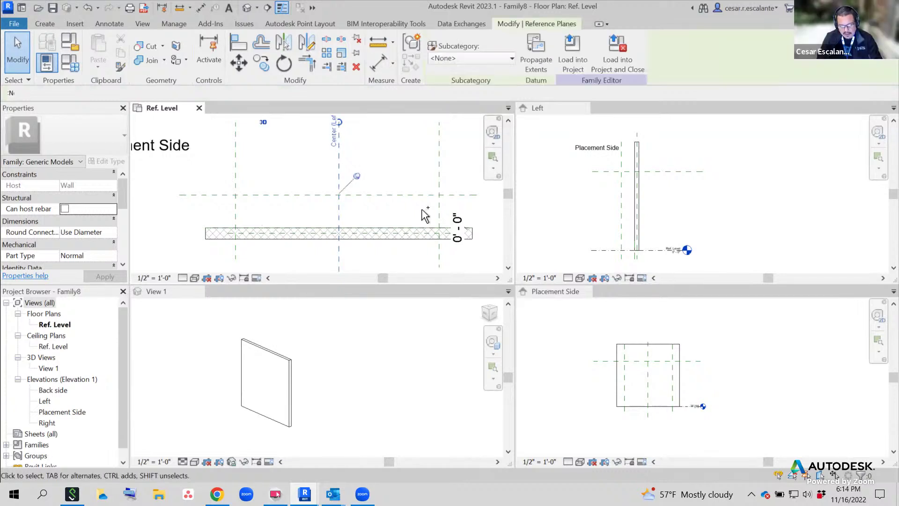
left_click(440, 211, "ctrl")
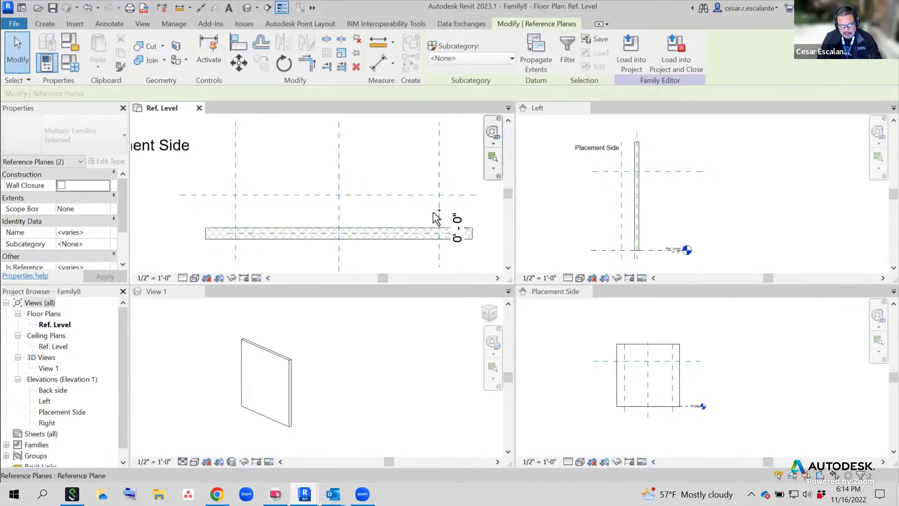
left_click(349, 215)
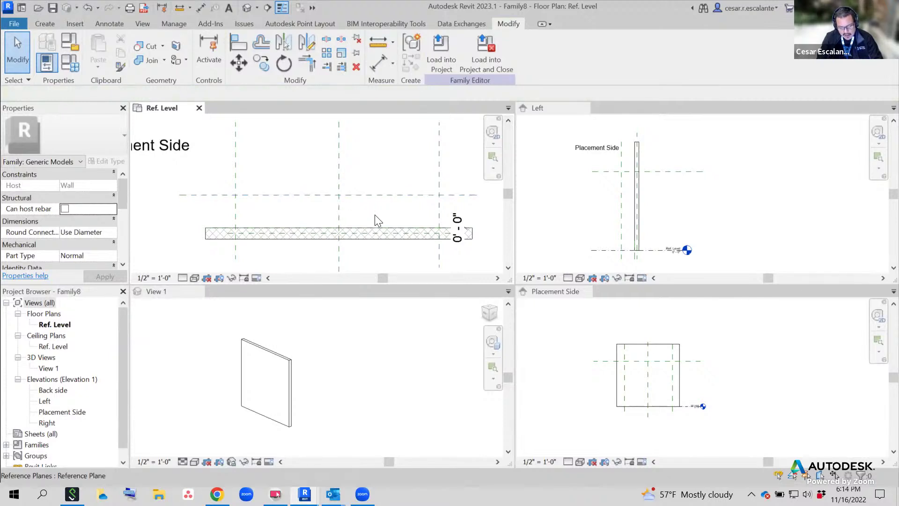
left_click(369, 201)
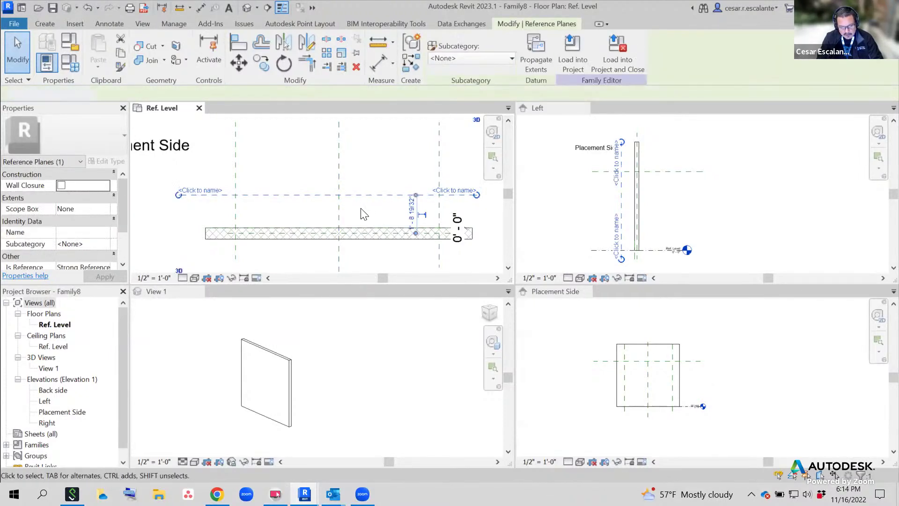
left_click(362, 213)
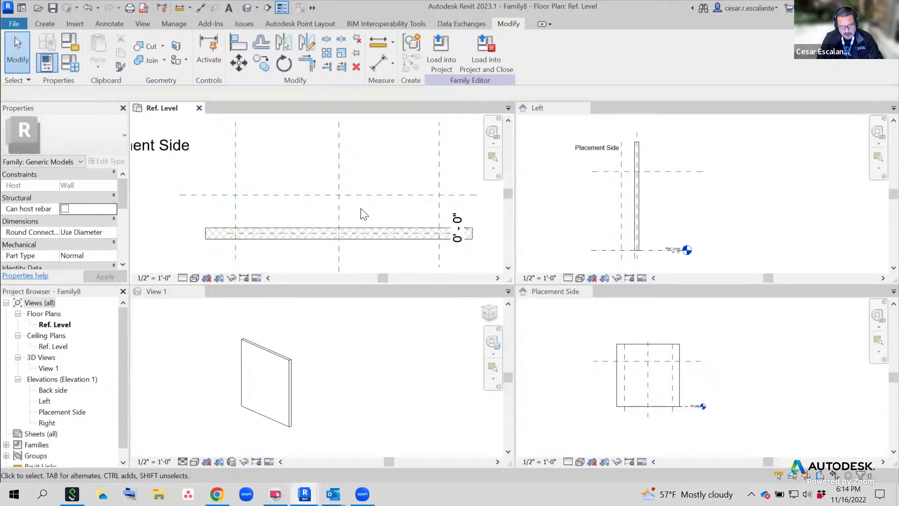
left_click(397, 197)
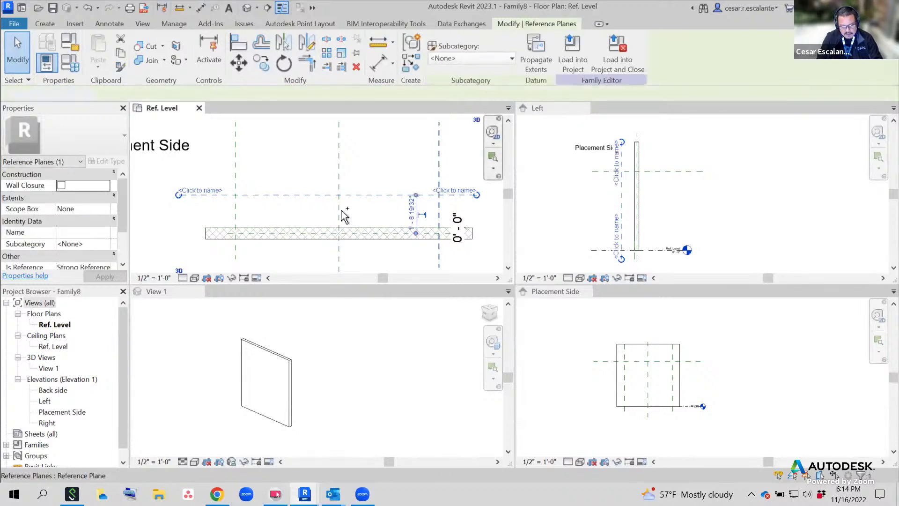
left_click(236, 217, "ctrl")
left_click(244, 219, "ctrl")
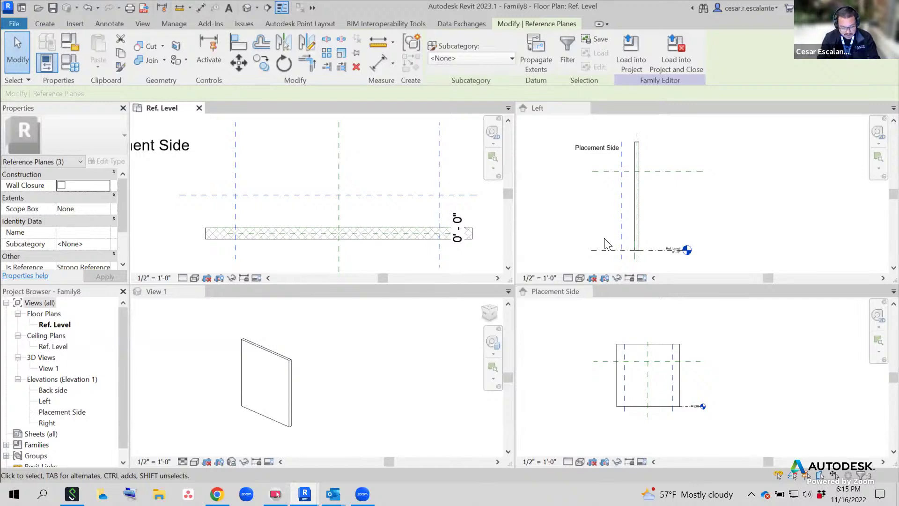
left_click_drag(468, 204, 471, 216)
mouse_move(332, 151)
left_mouse_down()
mouse_move(332, 165)
mouse_move(341, 164)
left_mouse_up()
mouse_move(594, 194)
left_mouse_down()
mouse_move(593, 213)
mouse_move(601, 208)
left_mouse_up()
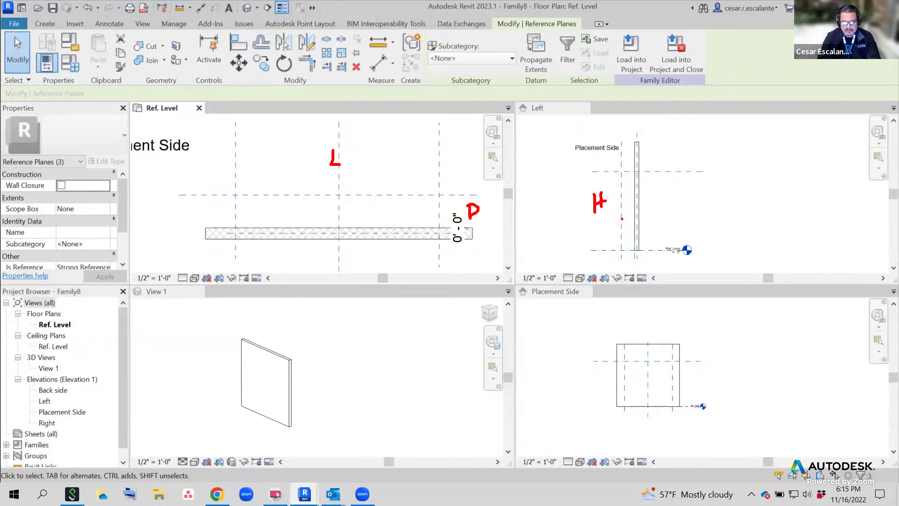
key("Escape")
key("Escape")
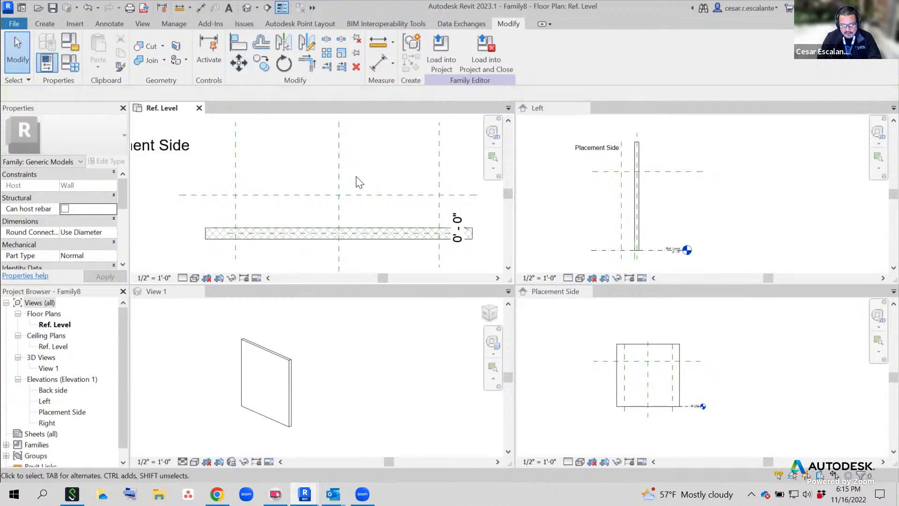
Place an aligned dimension between the two outer vertical reference planes in the Ref. Level plan, above the placement-side plane
left_click(116, 24)
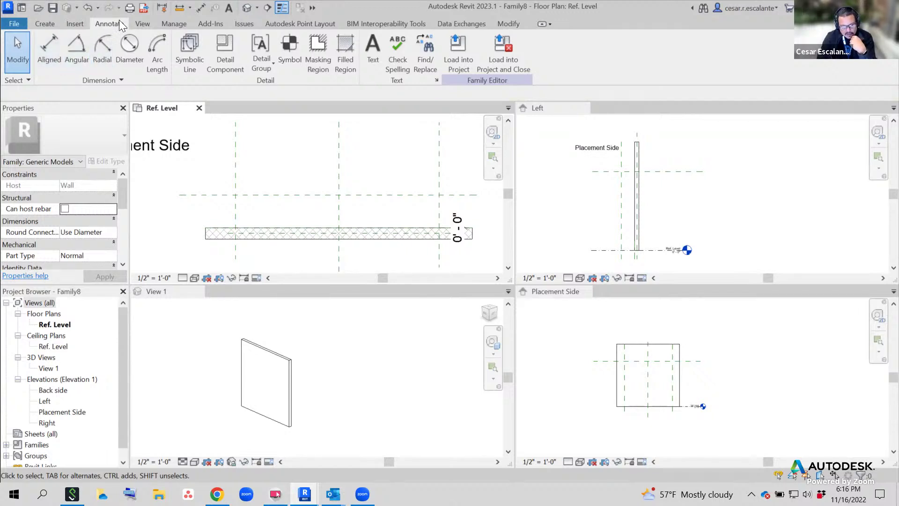
left_click(48, 60)
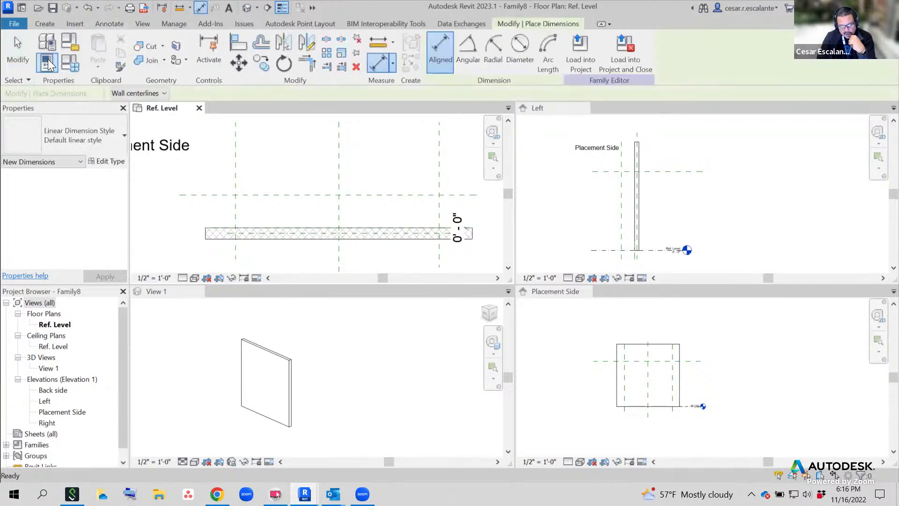
left_click(236, 175)
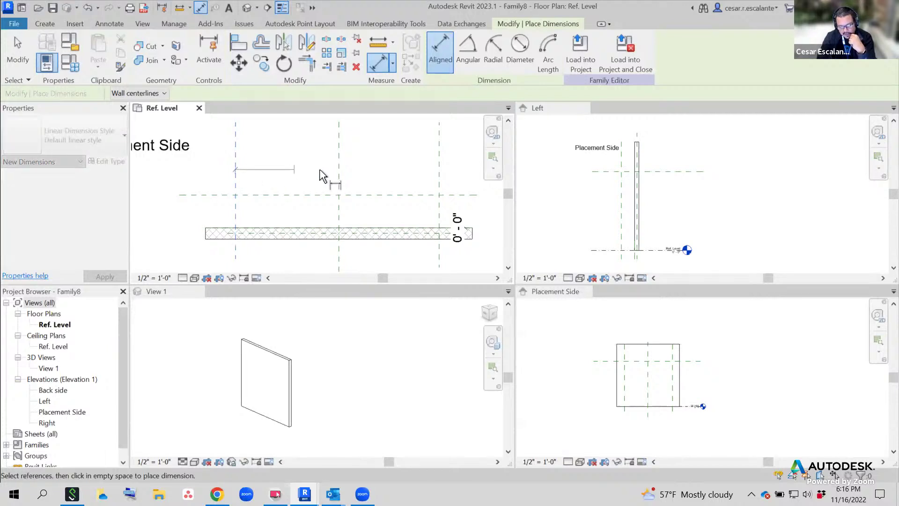
left_click(439, 176)
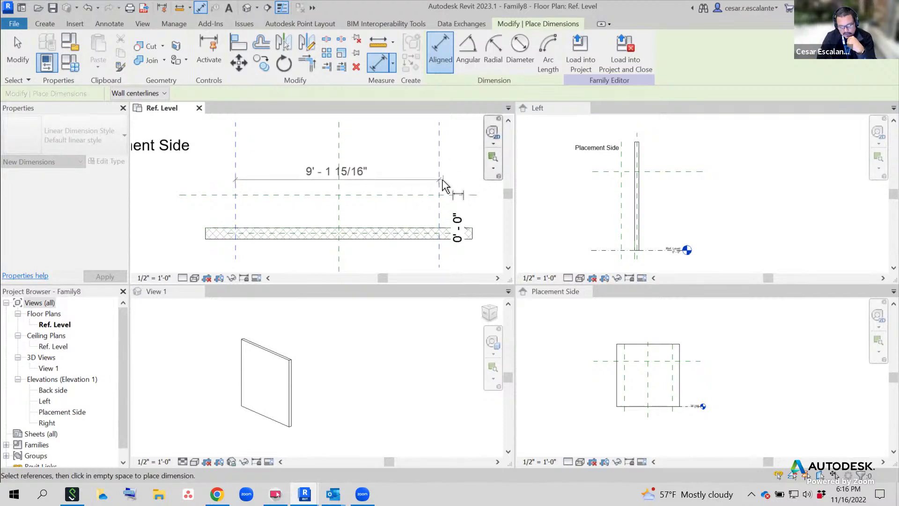
key("Escape")
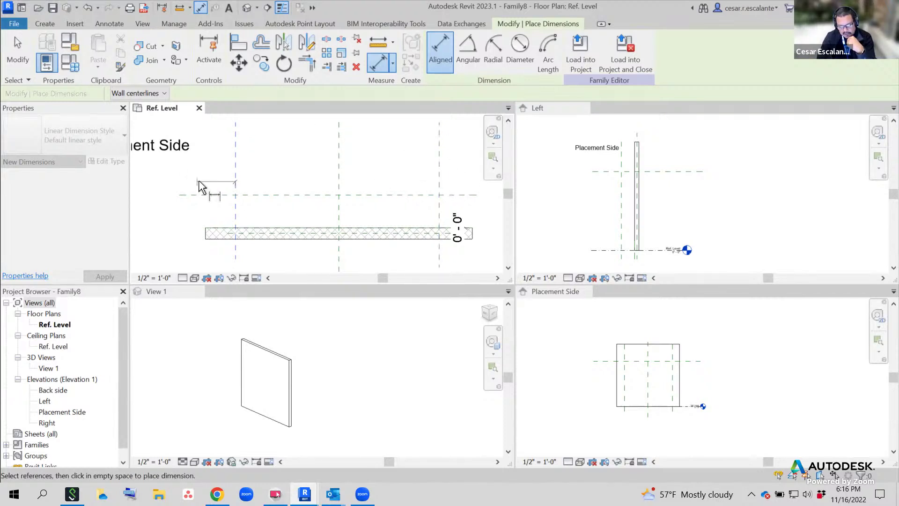
left_click(437, 178)
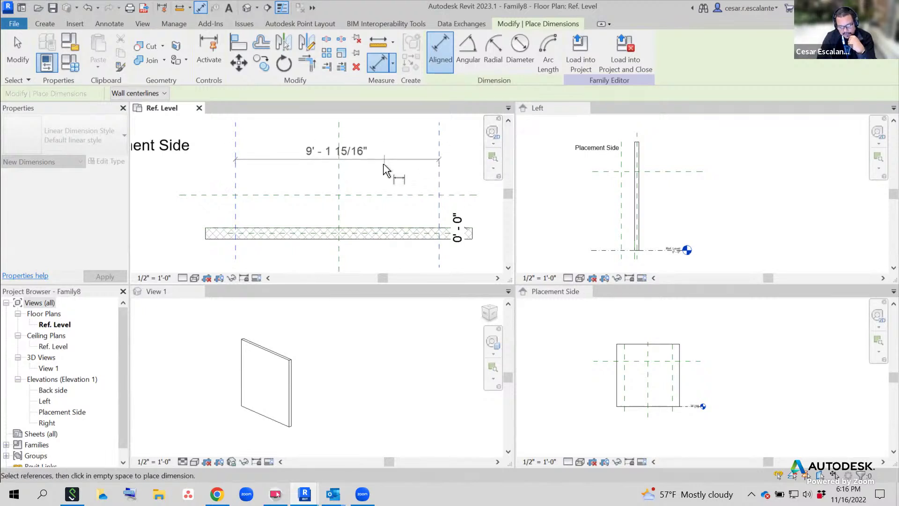
left_click(383, 168)
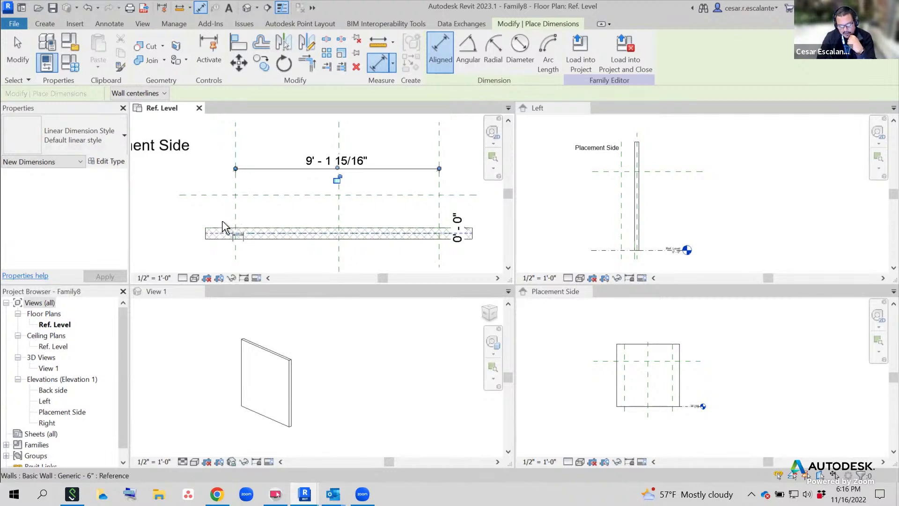
Dimension the depth from the placement-side reference plane to the wall's near face in the Ref. Level plan, using the Wall faces option
scroll(227, 202, "up", 2)
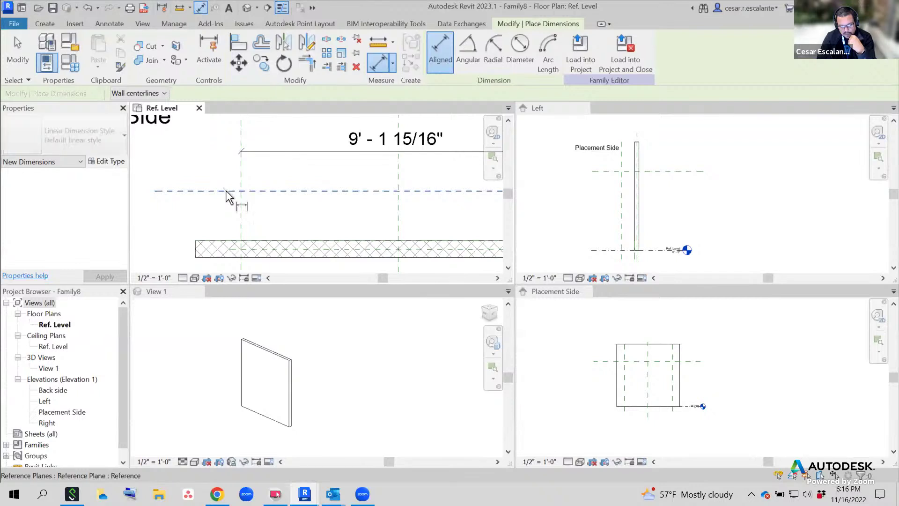
left_click(227, 191)
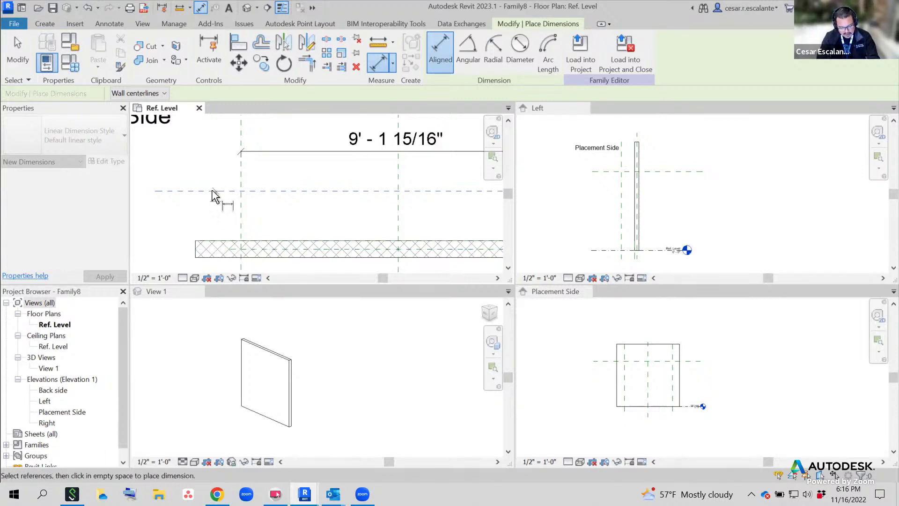
key("ctrl+2")
mouse_move(183, 86)
left_mouse_down()
mouse_move(102, 86)
mouse_move(148, 114)
mouse_move(184, 96)
mouse_move(182, 83)
left_mouse_up()
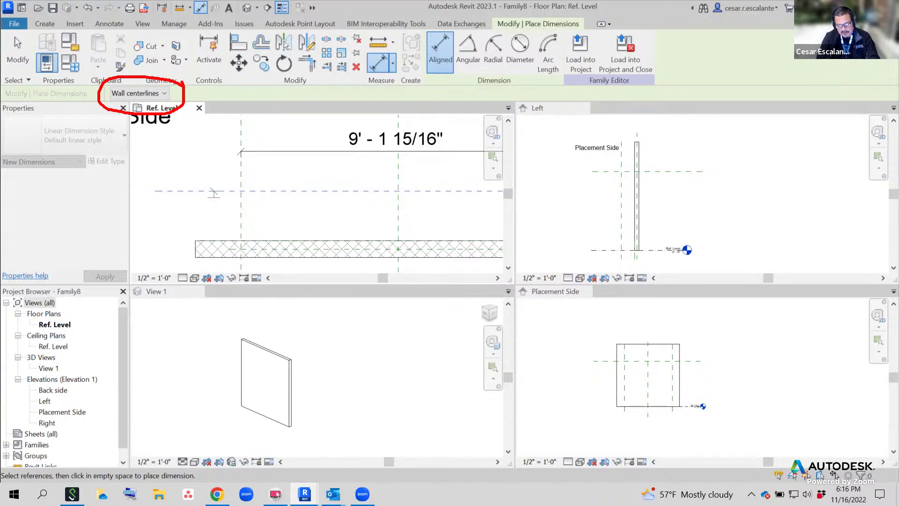
left_click(160, 92)
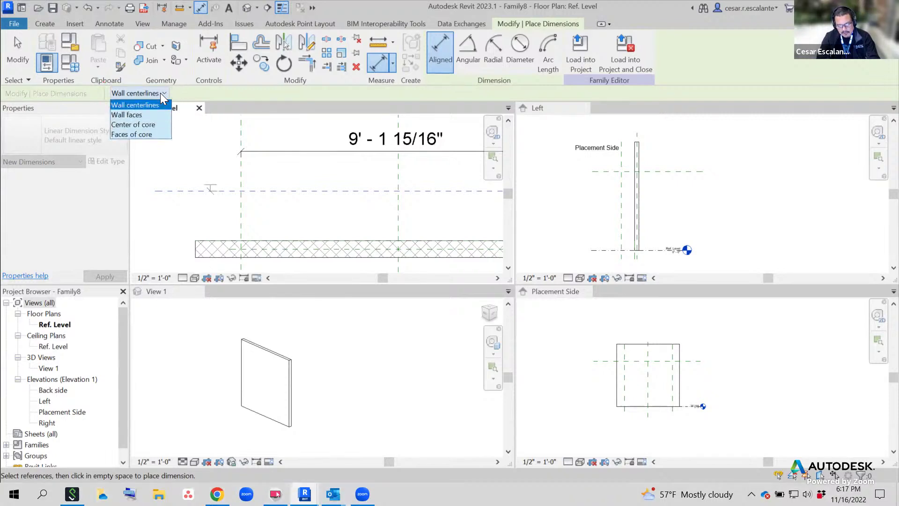
left_click(146, 114)
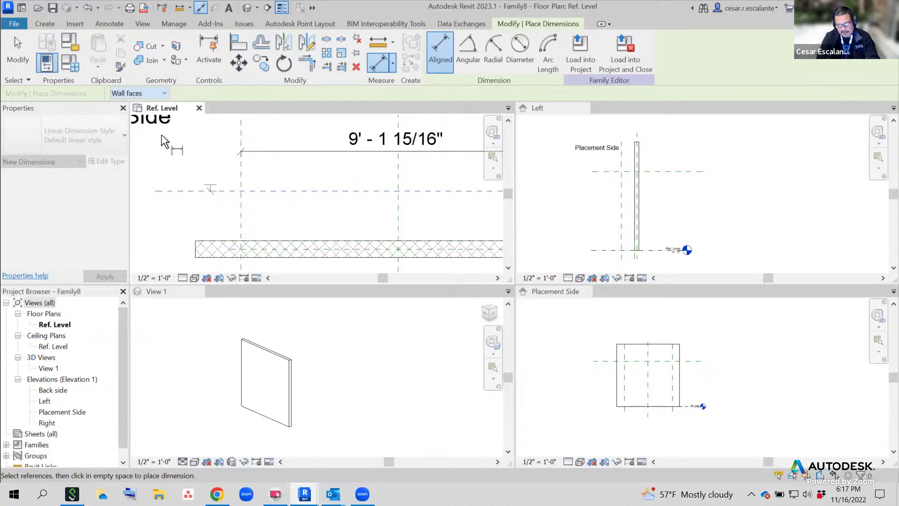
left_click(219, 240)
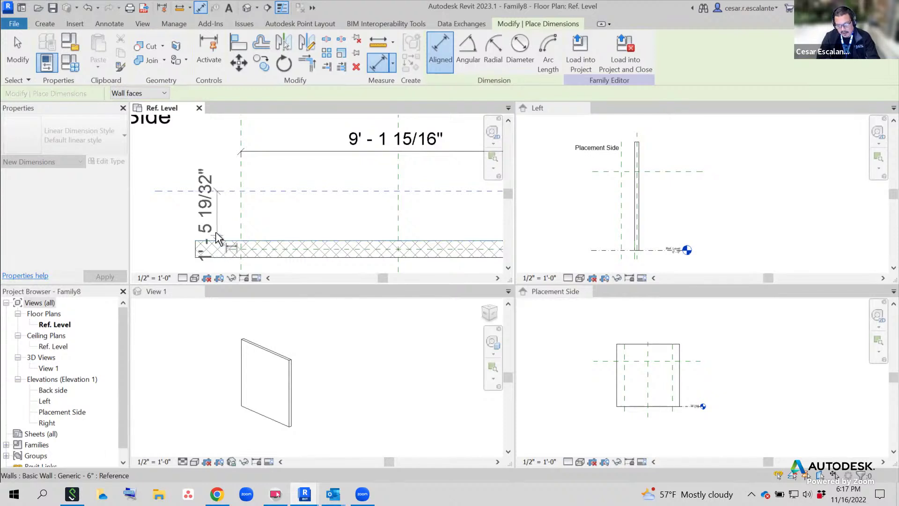
left_click(227, 216)
scroll(276, 226, "down", 2)
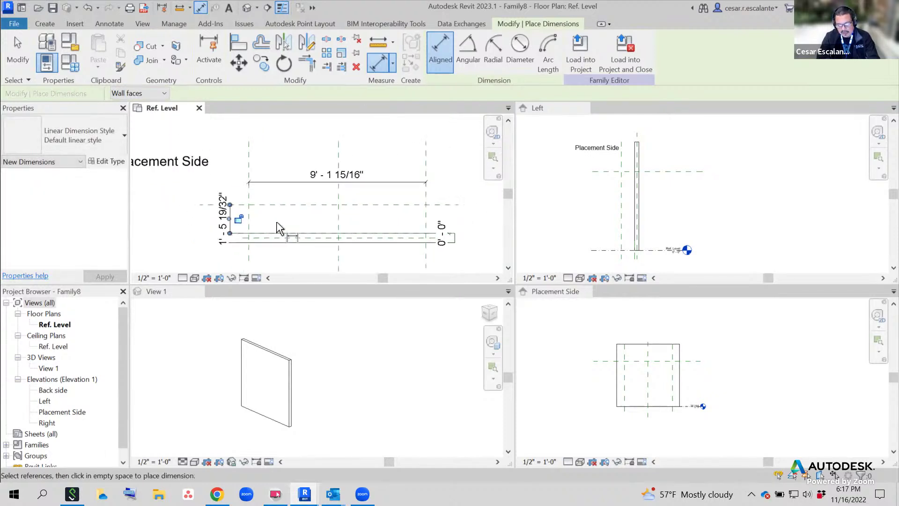
scroll(276, 241, "up", 1)
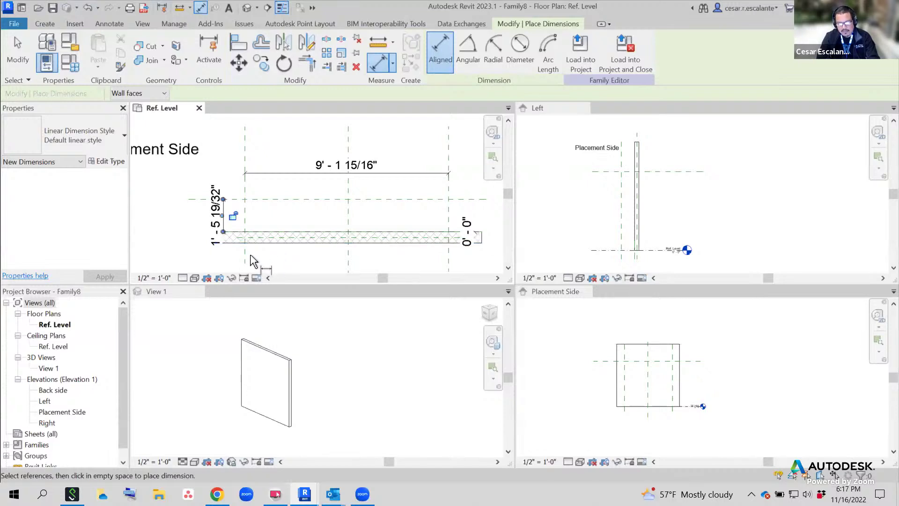
key("Escape")
key("Escape")
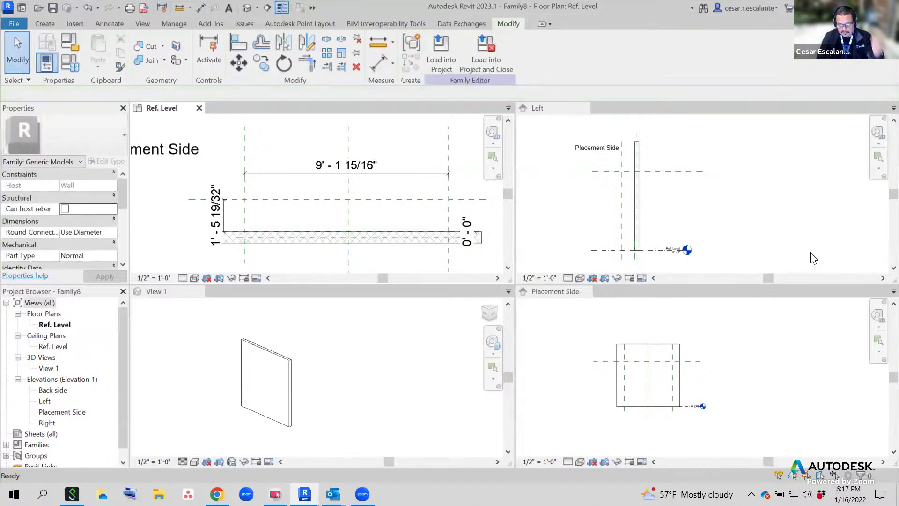
Place an aligned height dimension from Ref. Level to the horizontal reference plane in the Left elevation
left_click(716, 199)
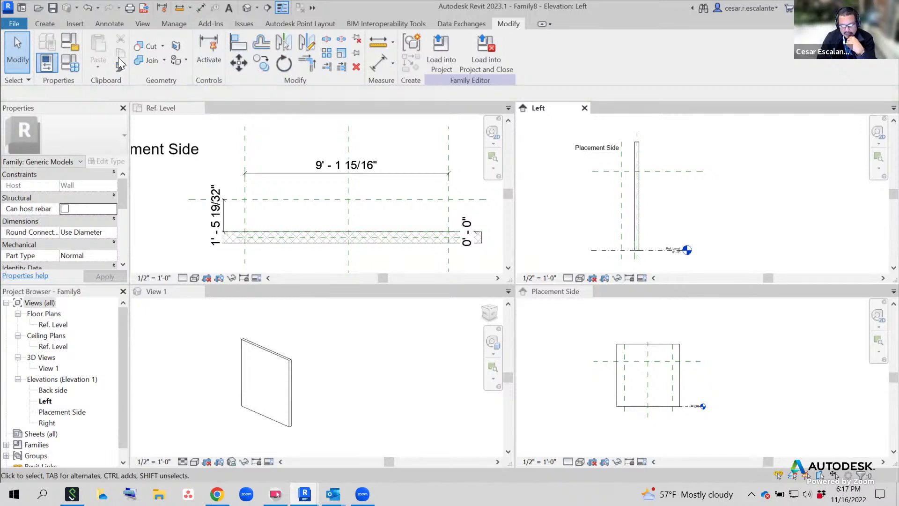
left_click(124, 21)
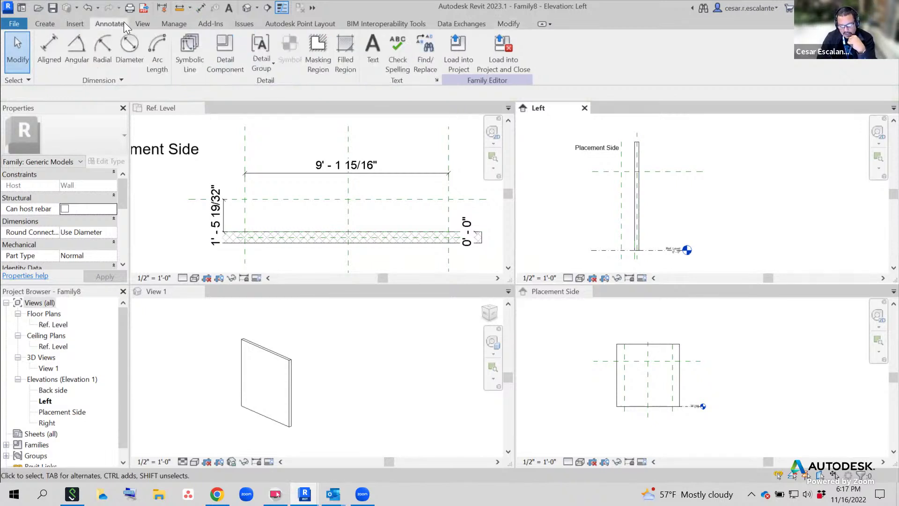
left_click(51, 50)
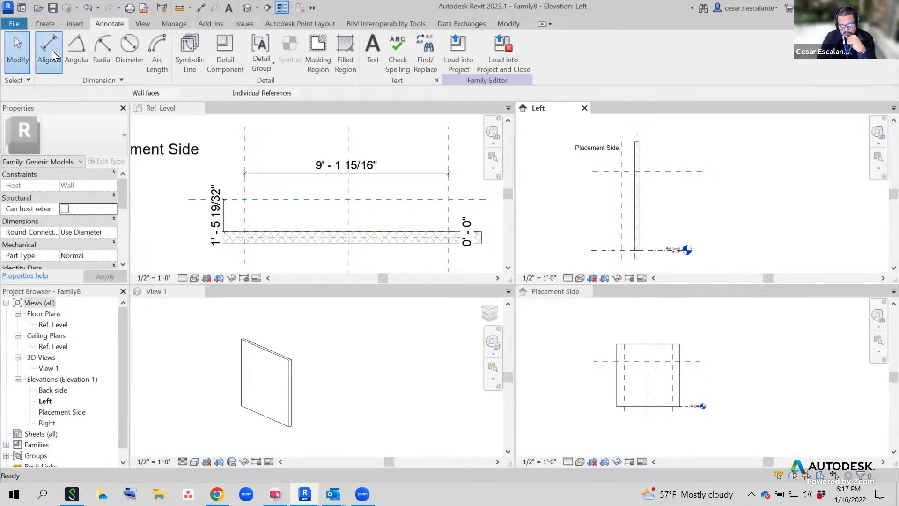
left_click(610, 251)
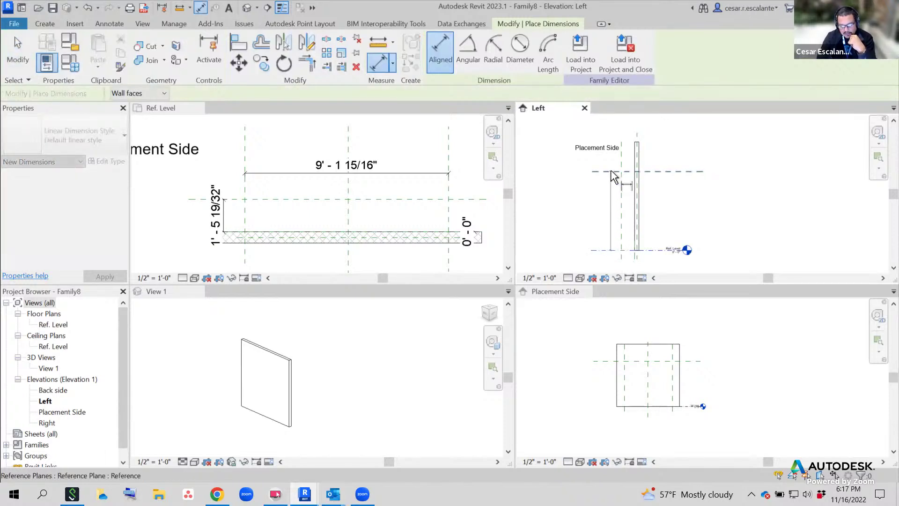
left_click(610, 170)
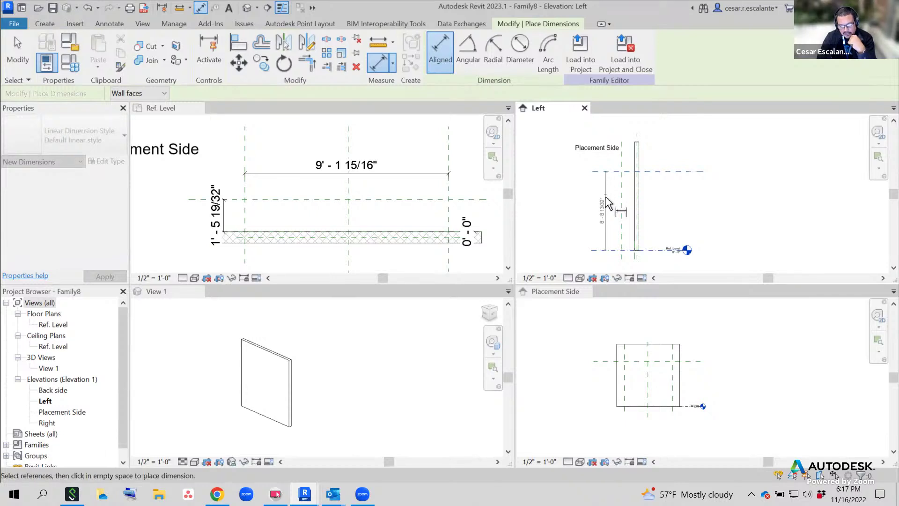
left_click(602, 210)
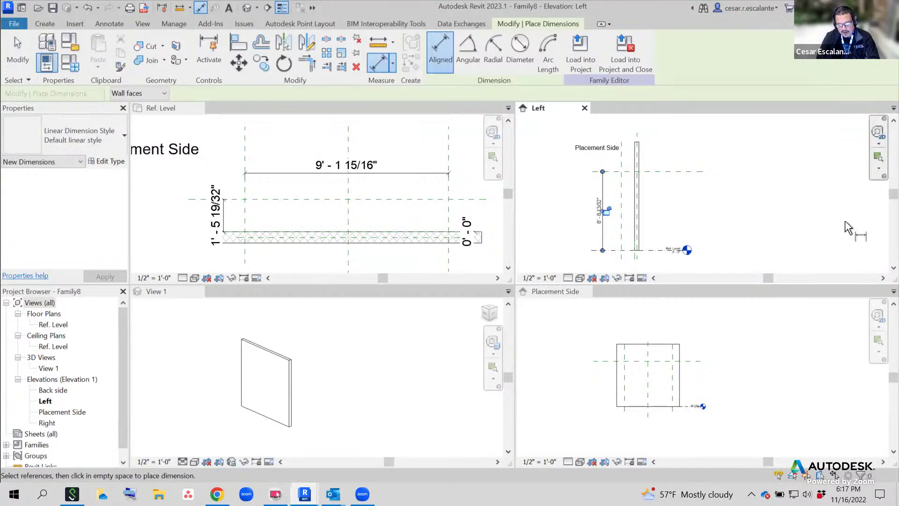
key("Escape")
key("Escape")
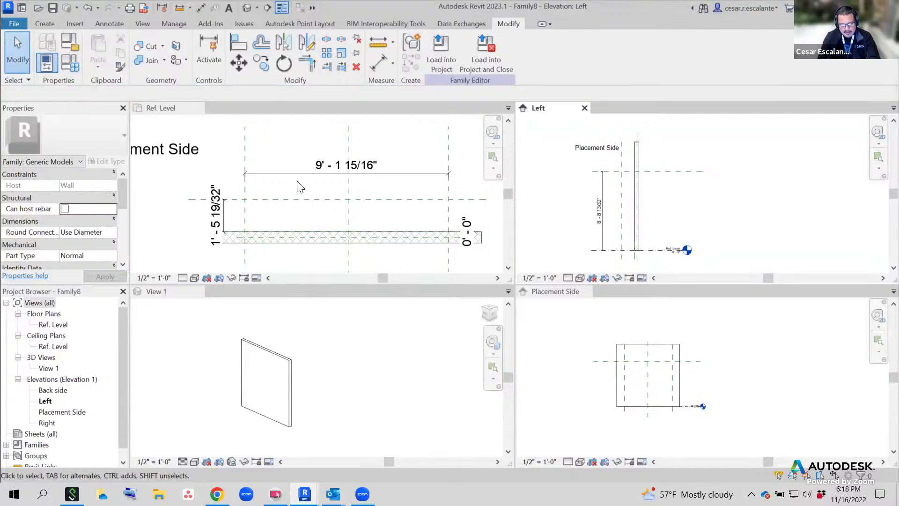
Make the Ref. Level plan the active view and open the Family Types settings
left_click(410, 189)
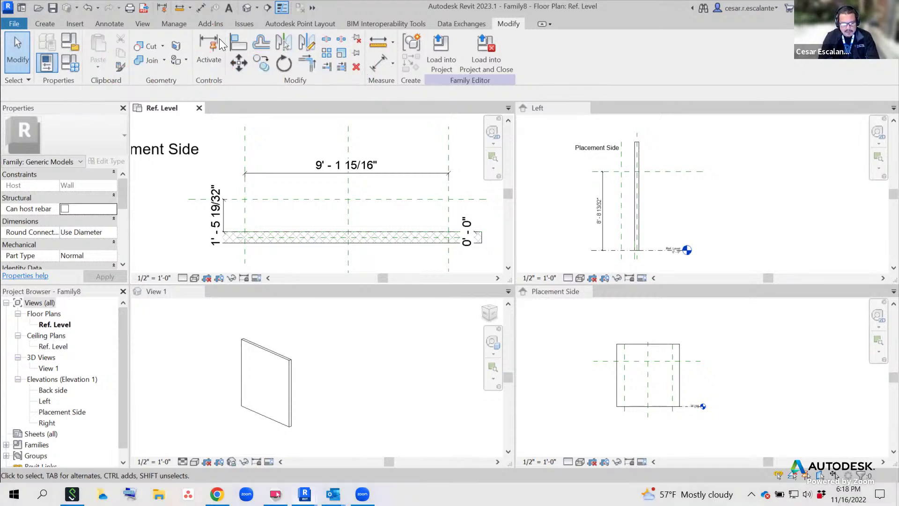
left_click(69, 60)
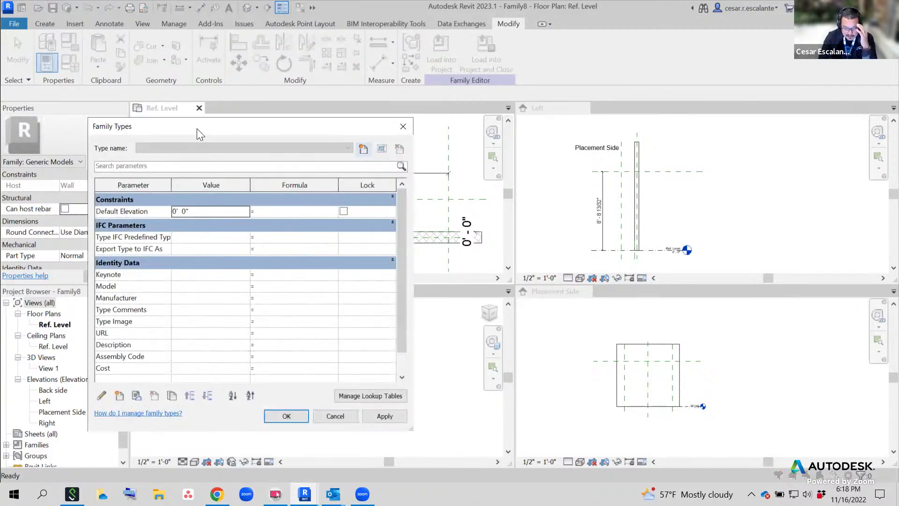
left_click_drag(197, 133, 251, 11)
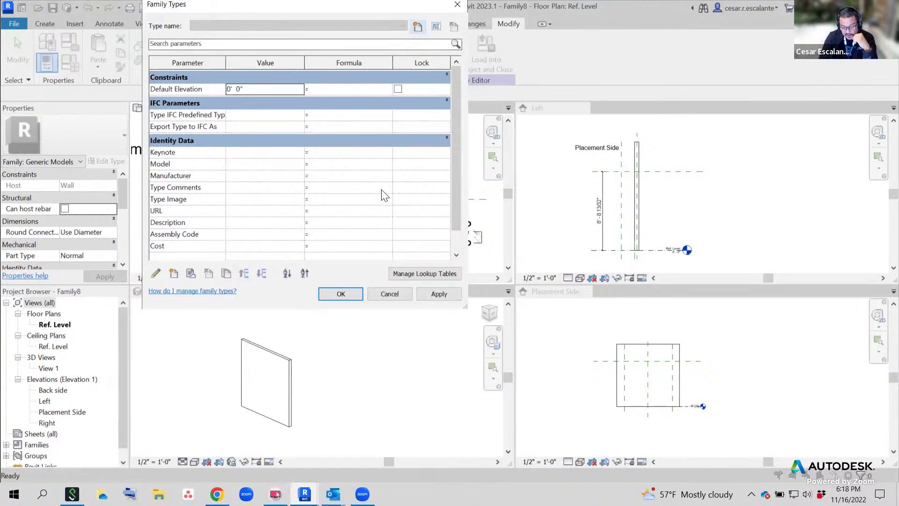
left_click_drag(458, 232, 454, 211)
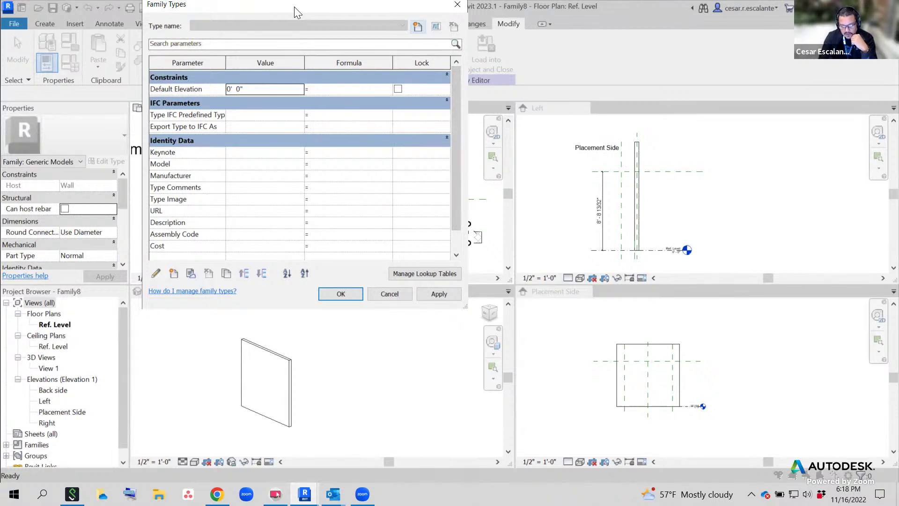
left_click_drag(294, 6, 412, 63)
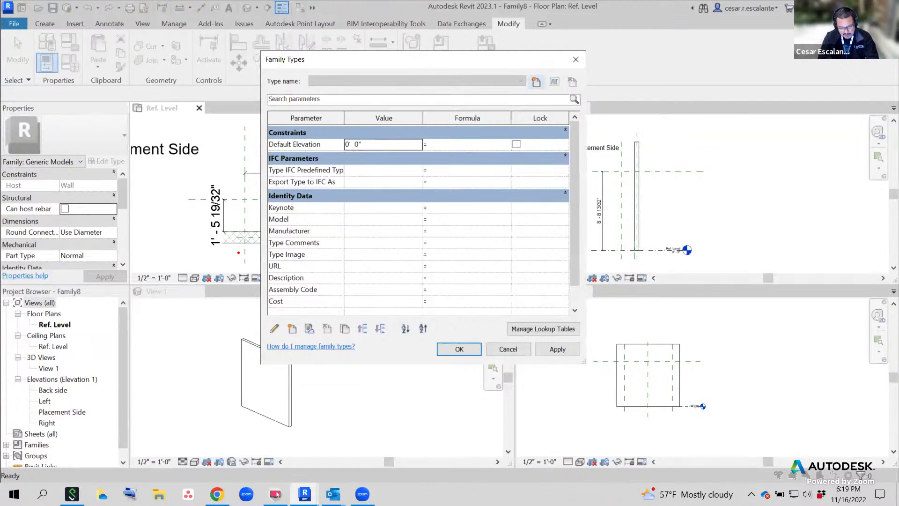
left_click_drag(284, 316, 306, 342)
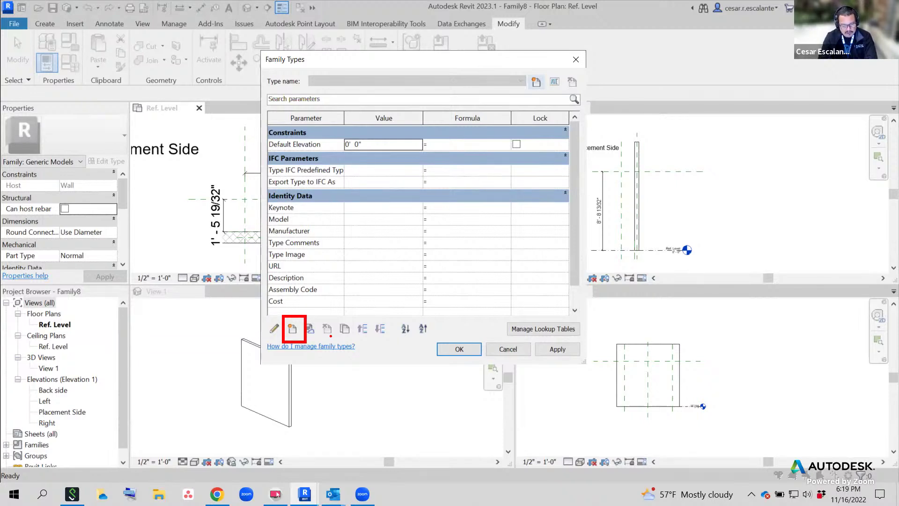
key("Escape")
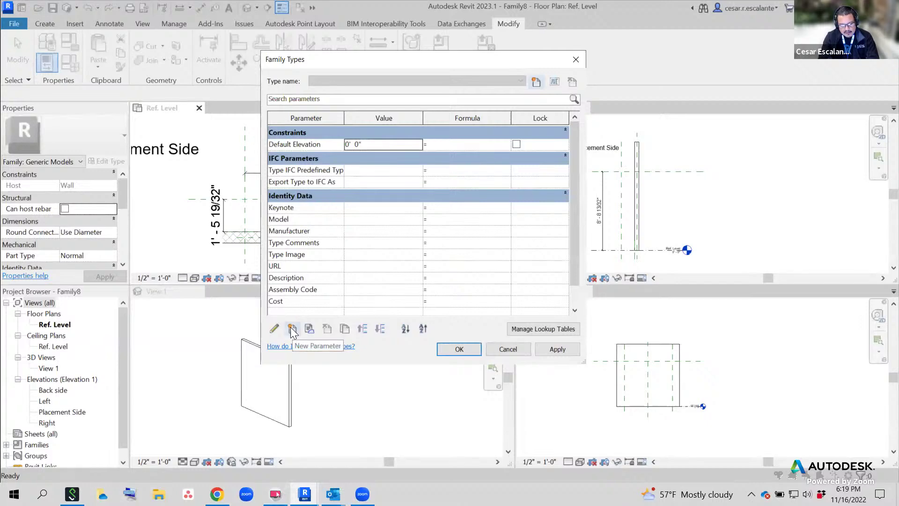
Define a new family parameter named length, of type Length, grouped under Dimensions, as an instance parameter
left_click(295, 332)
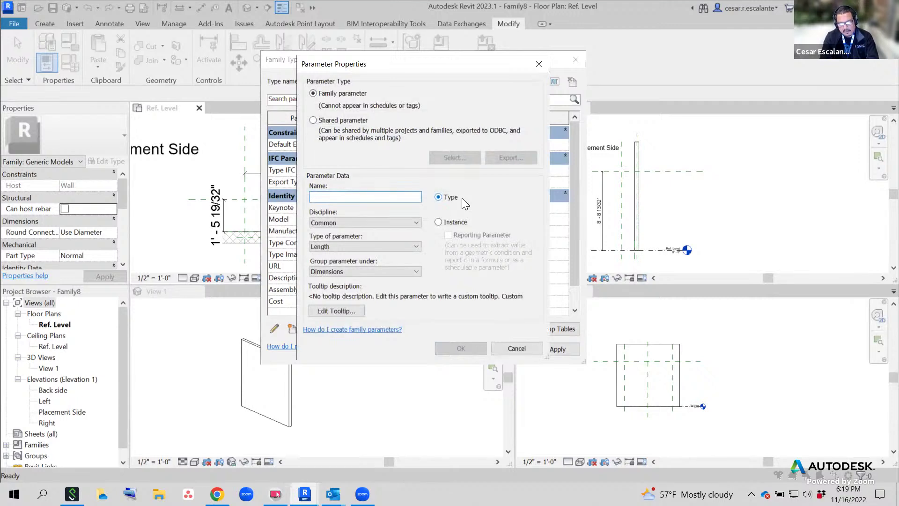
type("length")
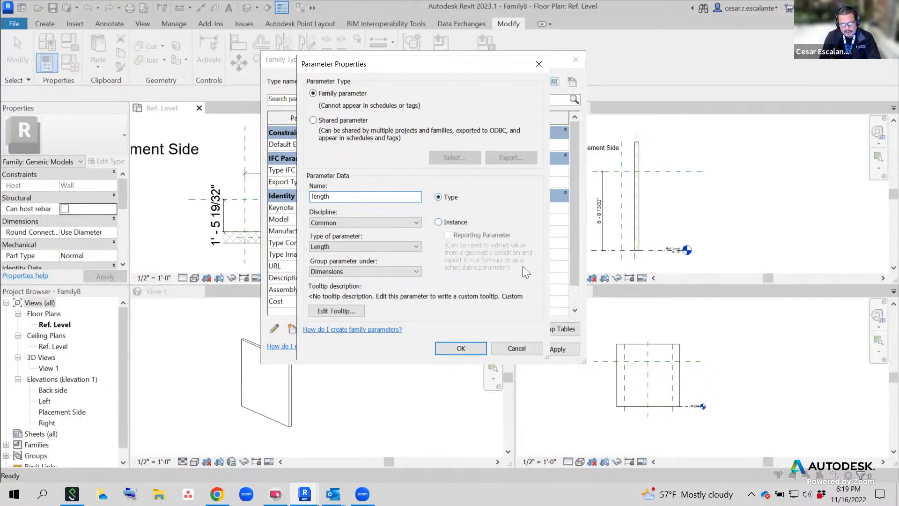
left_click(438, 221)
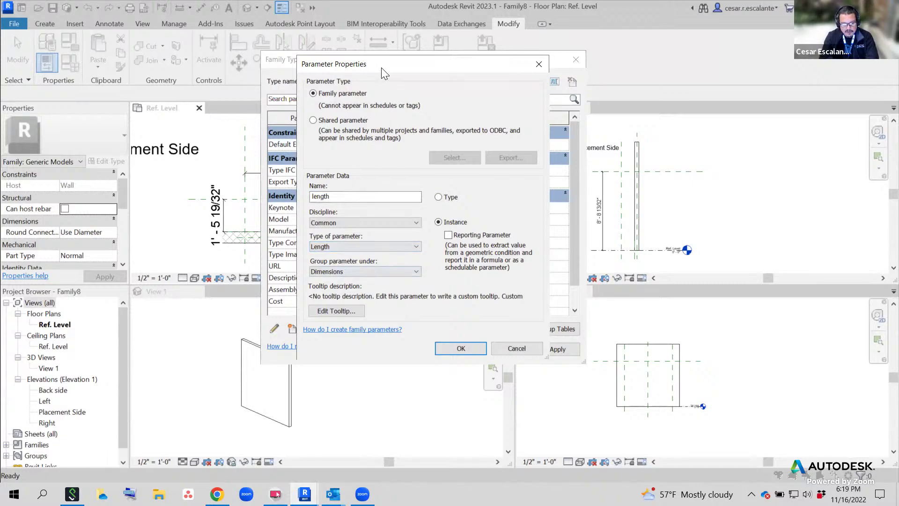
left_click_drag(381, 67, 555, 68)
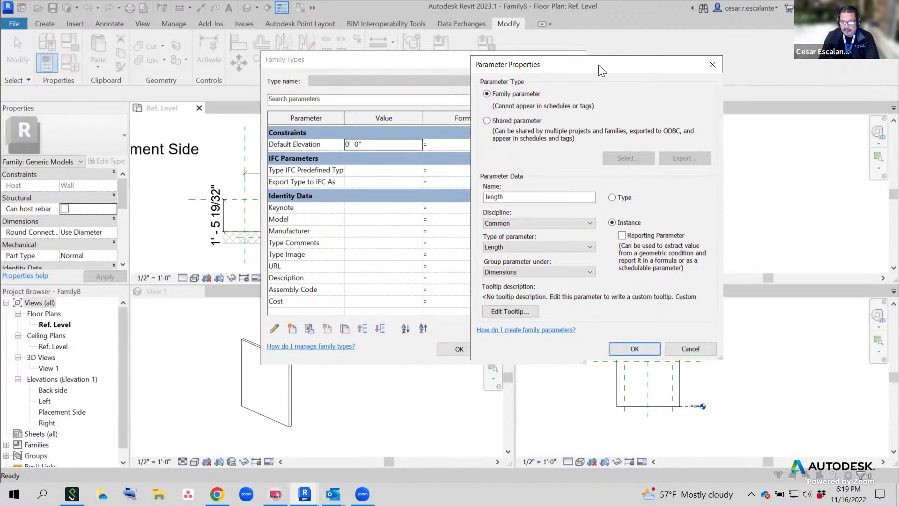
left_click_drag(599, 63, 718, 55)
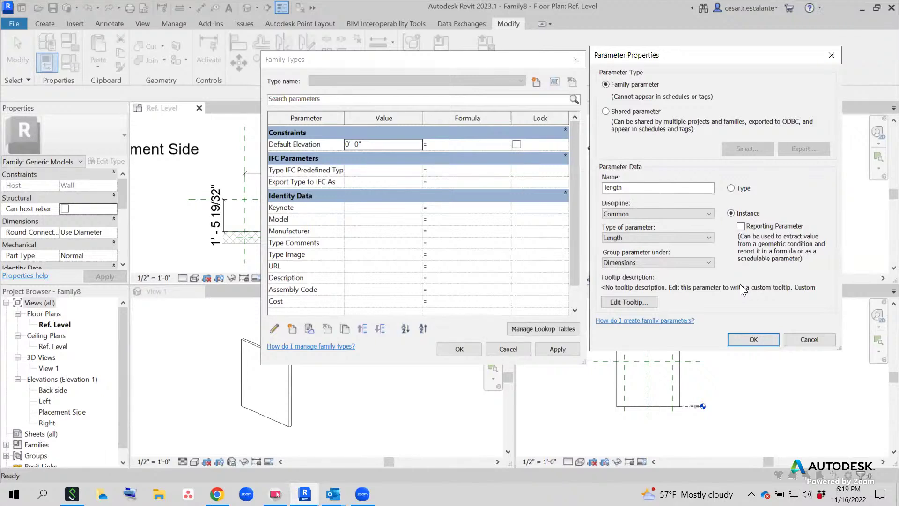
key("ctrl+2")
mouse_move(56, 49)
left_mouse_down("ctrl")
mouse_move(86, 79)
mouse_move(105, 45)
left_mouse_up("ctrl")
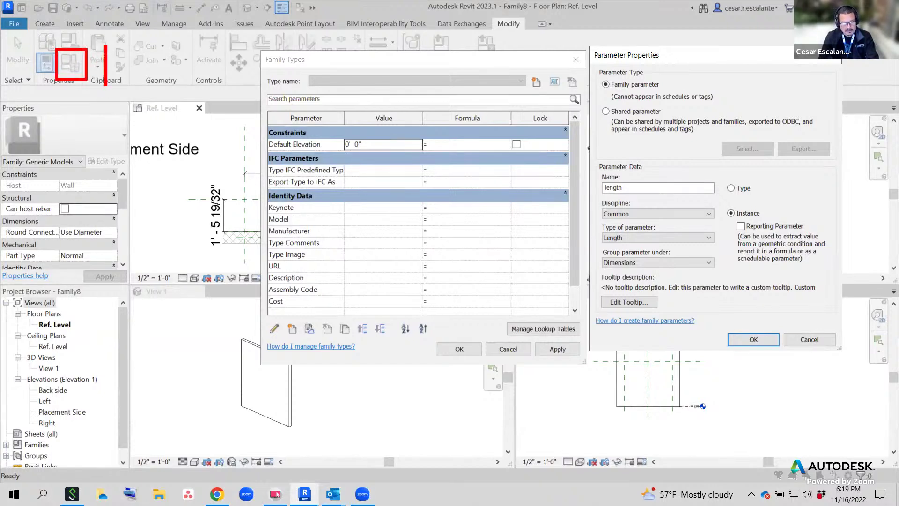
type("F")
key("BackSpace")
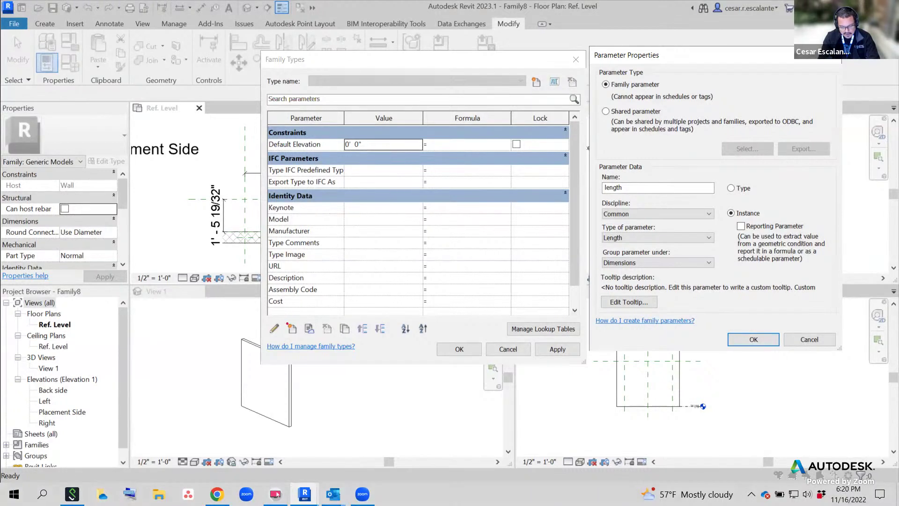
left_click_drag(282, 320, 302, 341, "ctrl")
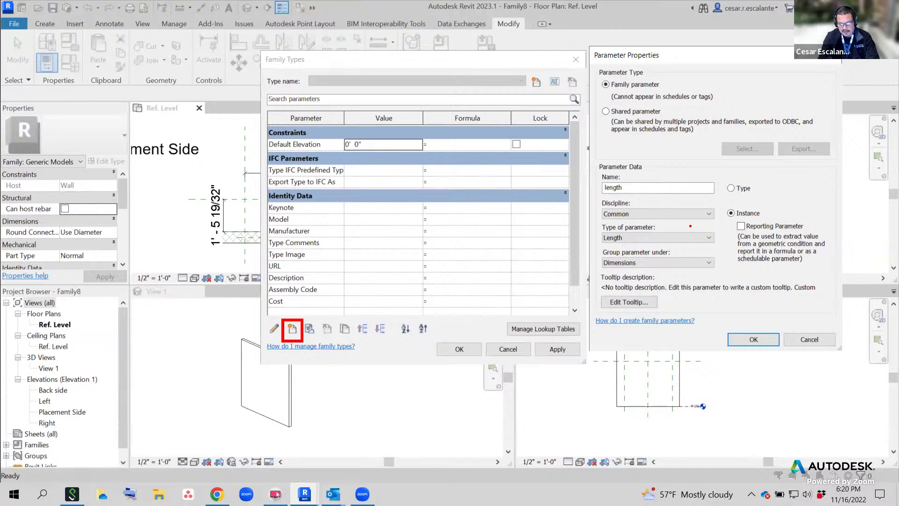
mouse_move(772, 205)
left_mouse_down()
mouse_move(737, 199)
mouse_move(718, 210)
mouse_move(777, 206)
left_mouse_up()
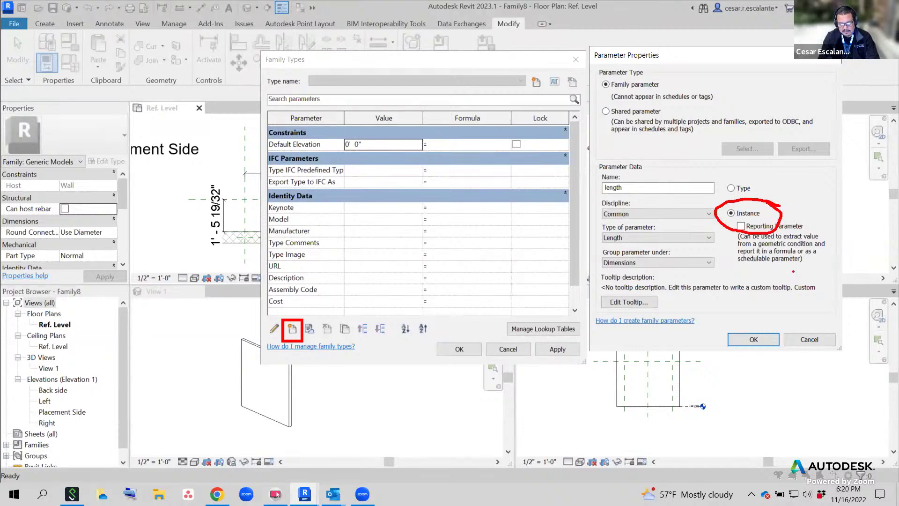
key("Escape")
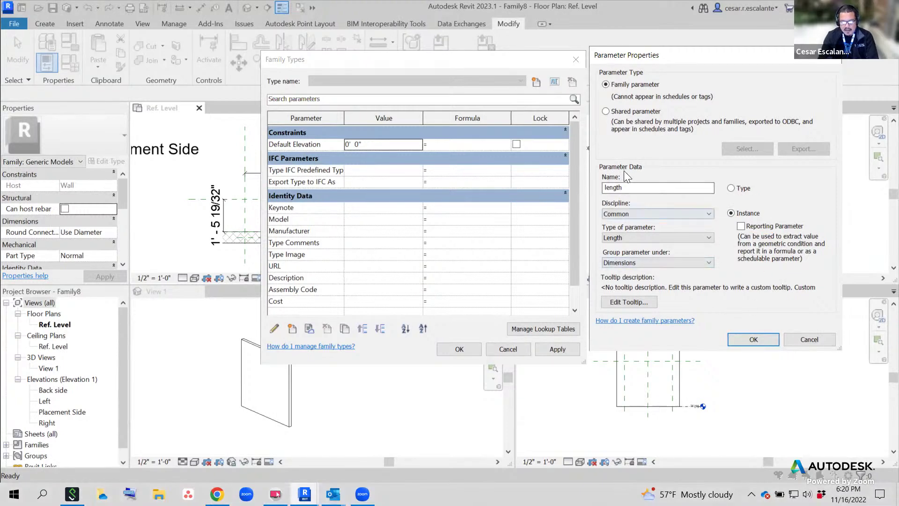
Accept the length parameter and add another Length-type instance parameter named depth under Dimensions
left_click(754, 338)
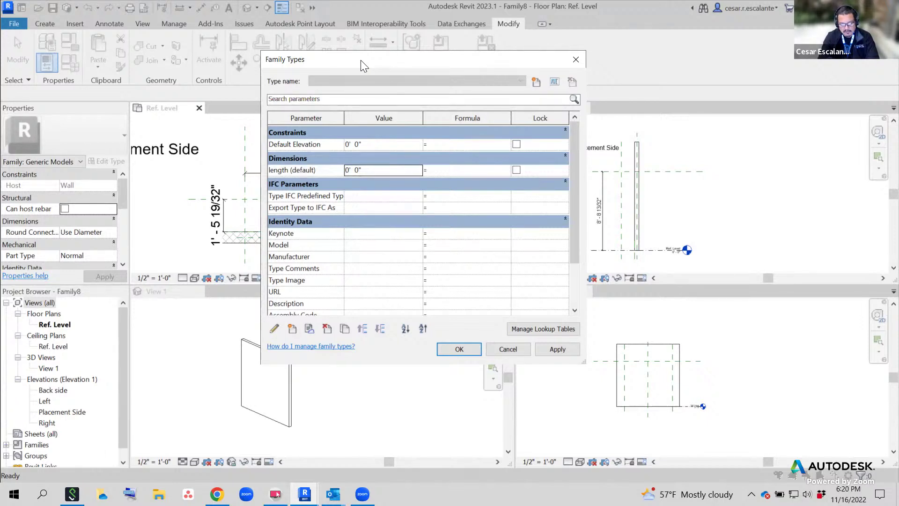
left_click_drag(360, 65, 354, 69)
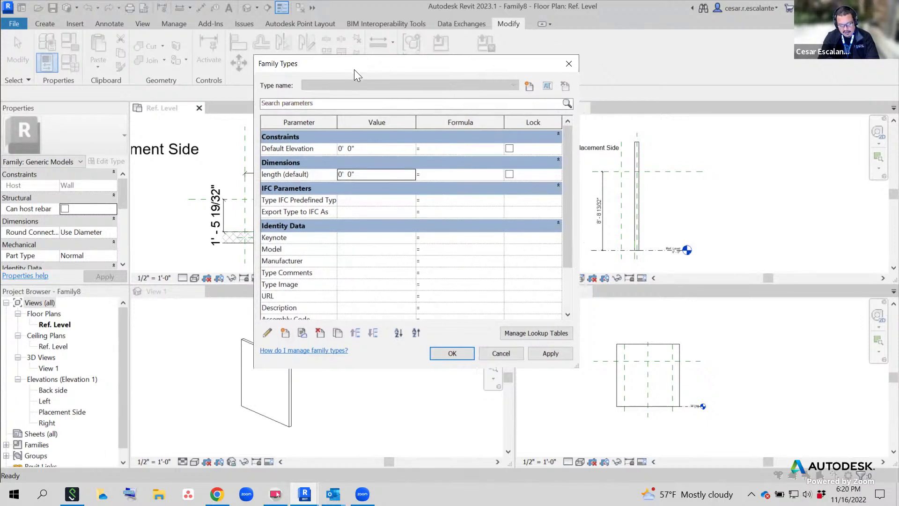
left_click(285, 333)
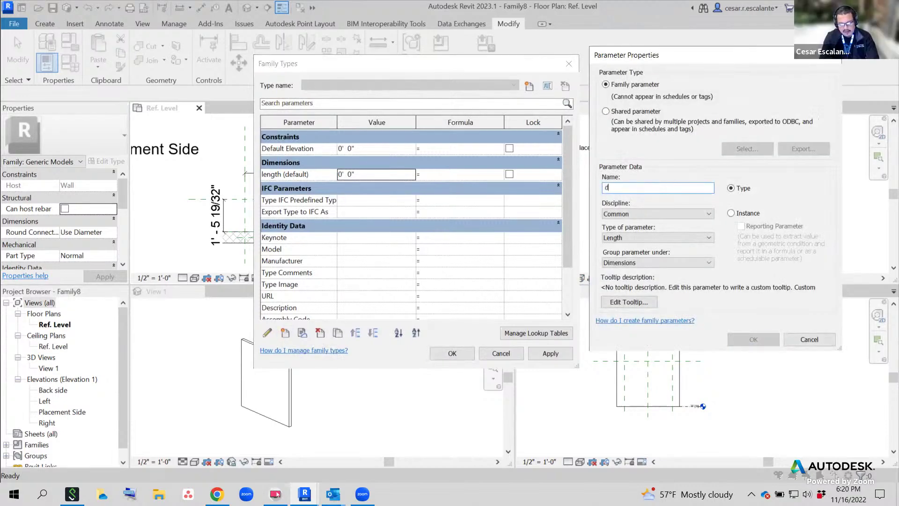
type("depth")
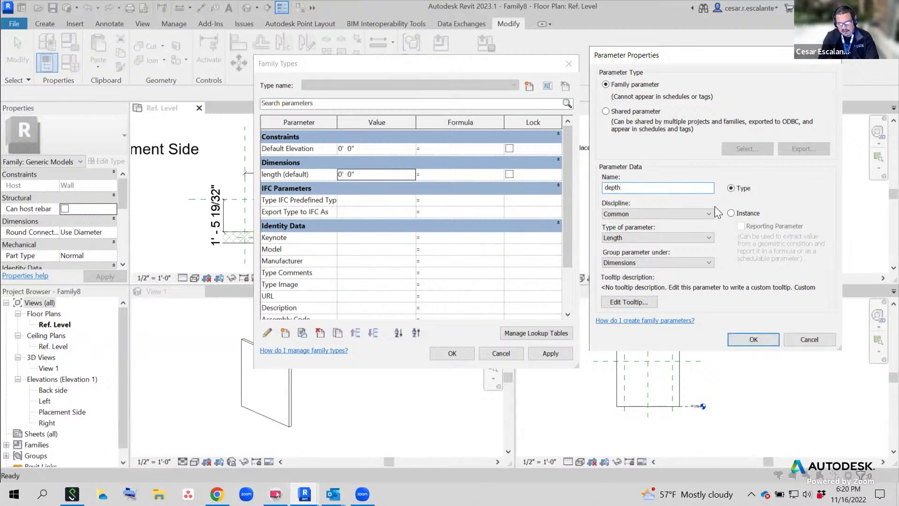
left_click(730, 213)
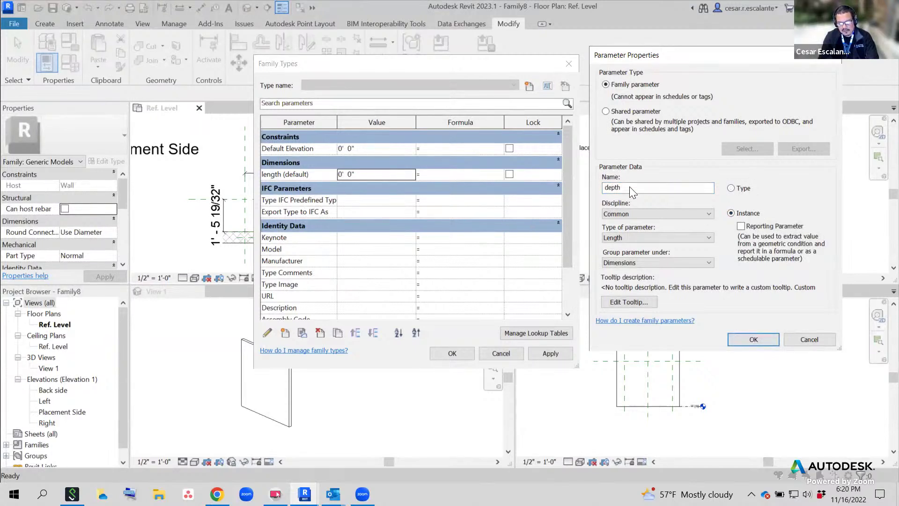
left_click(753, 339)
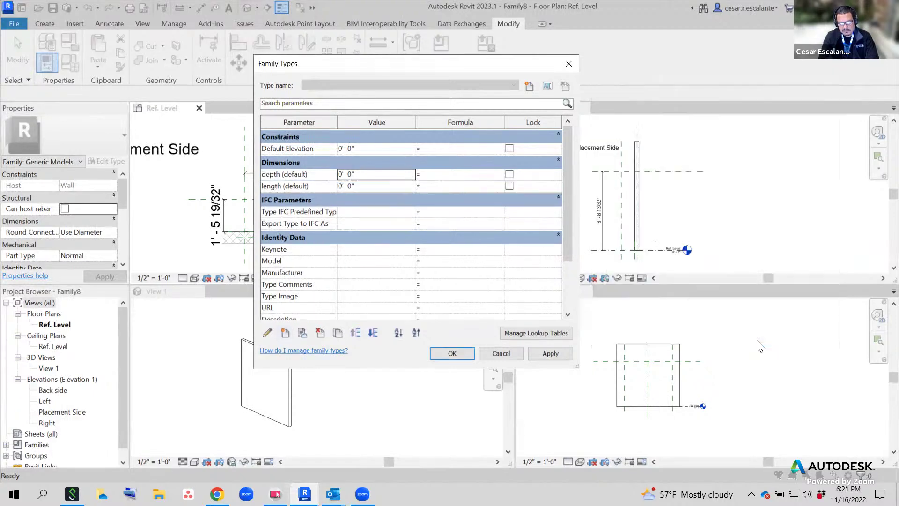
Add a Length-type family parameter named height under Dimensions, set as an instance parameter
left_click(284, 333)
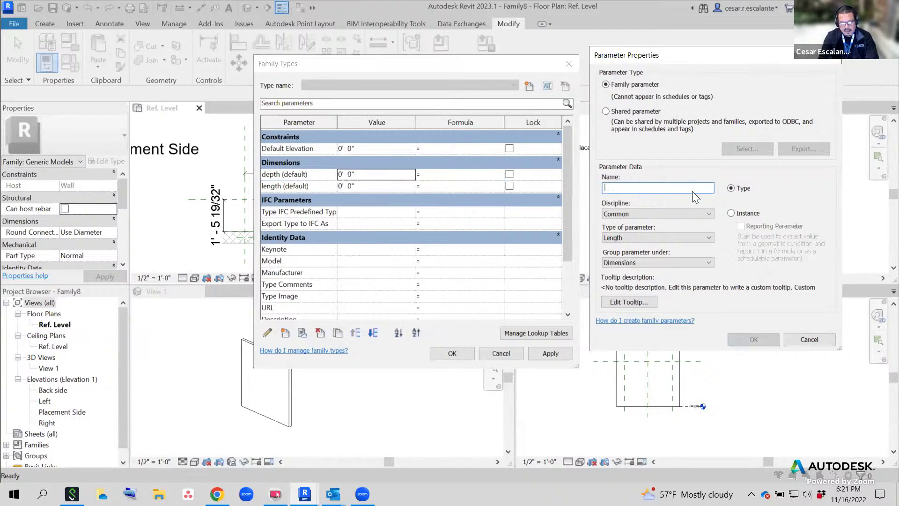
type("helght")
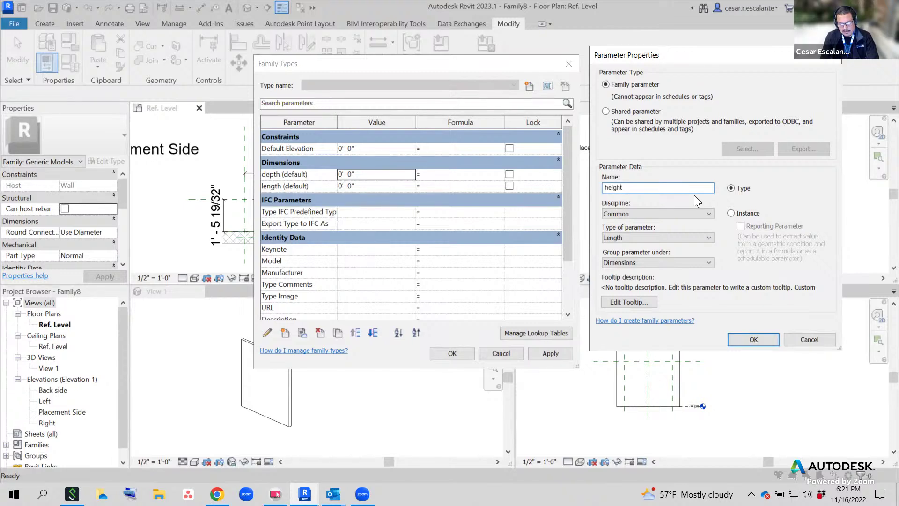
key("BackSpace")
key("BackSpace")
type("ht")
left_click(736, 214)
left_click(752, 339)
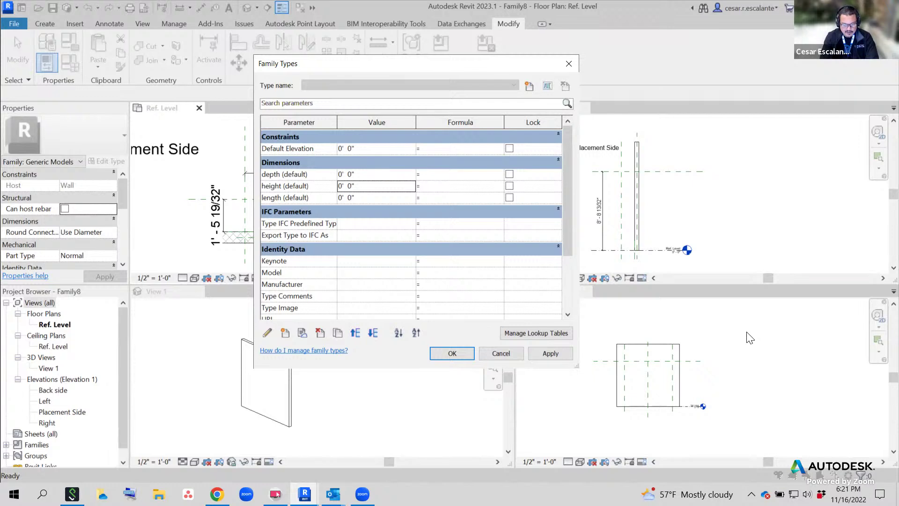
Add an instance family parameter named material, with parameter type Material, grouped under Materials and Finishes
left_click(285, 333)
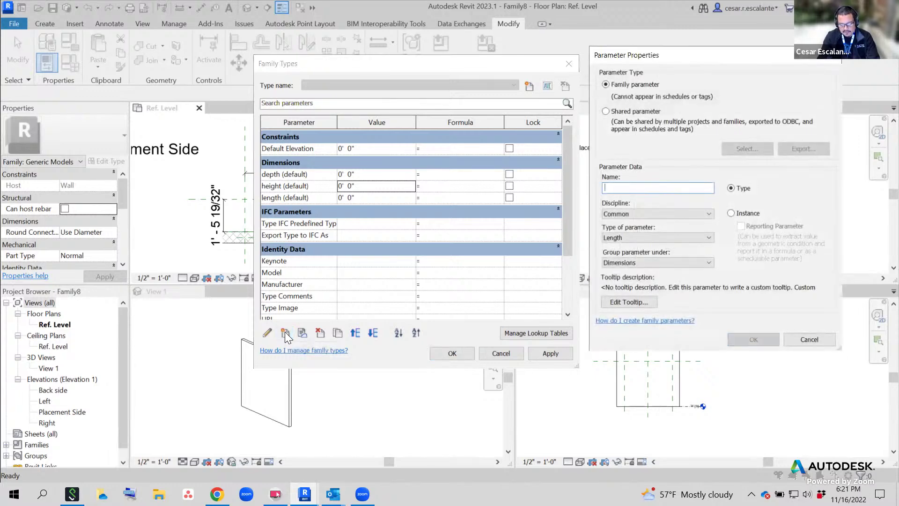
type("material")
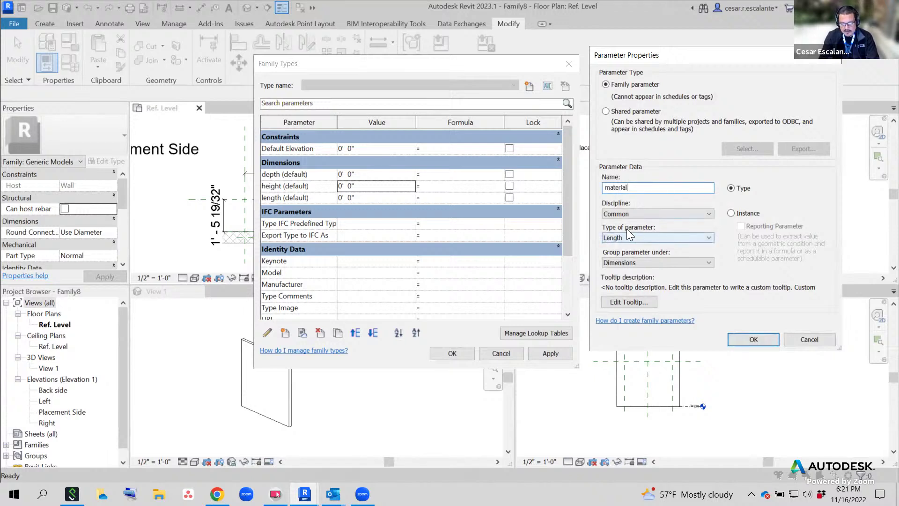
left_click(661, 235)
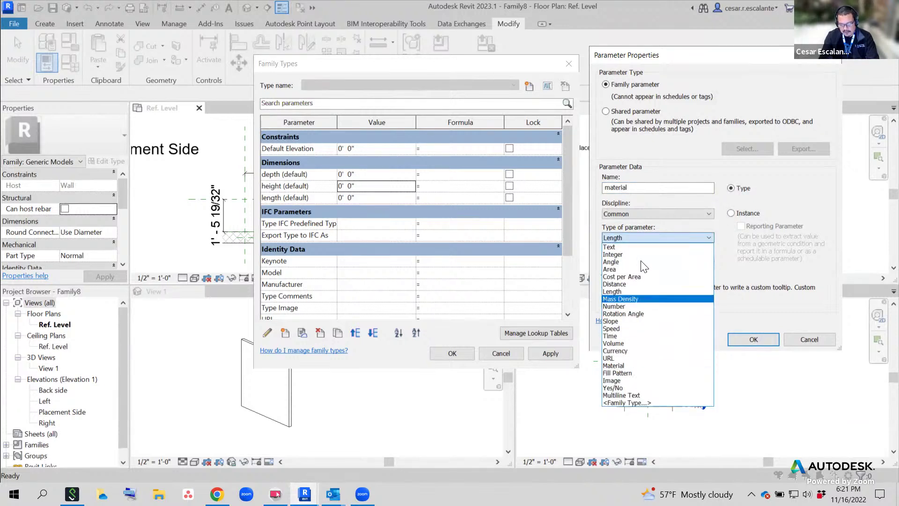
left_click(630, 364)
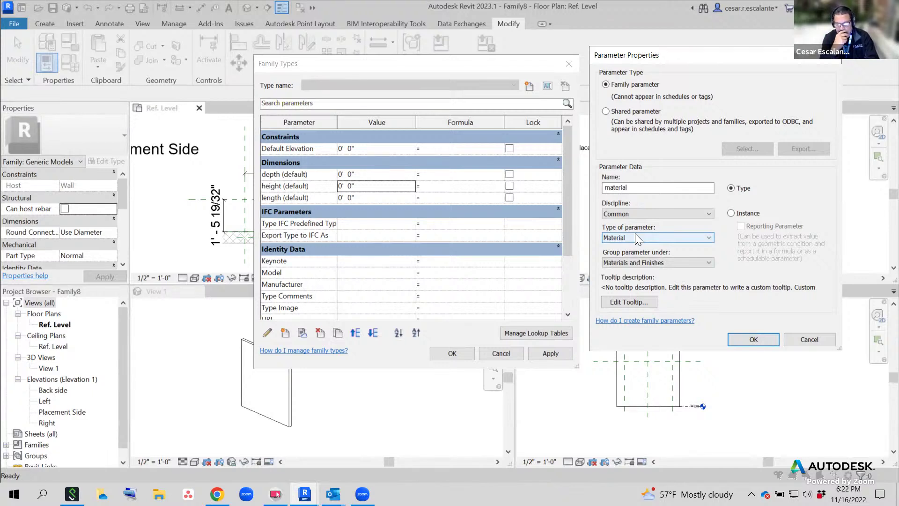
left_click(731, 213)
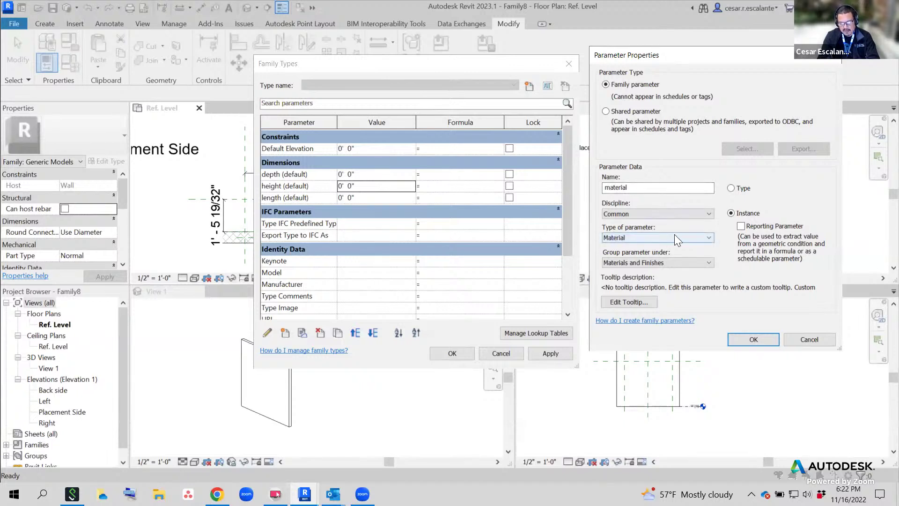
left_click(759, 337)
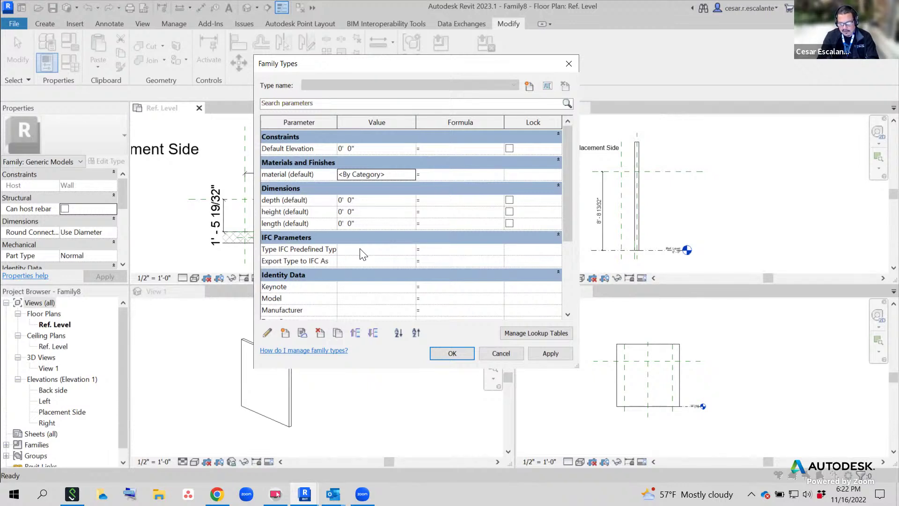
Set the default dimension values to depth 1' 0", height 6' 0" and length 6' 0"
left_click(370, 200)
type("1")
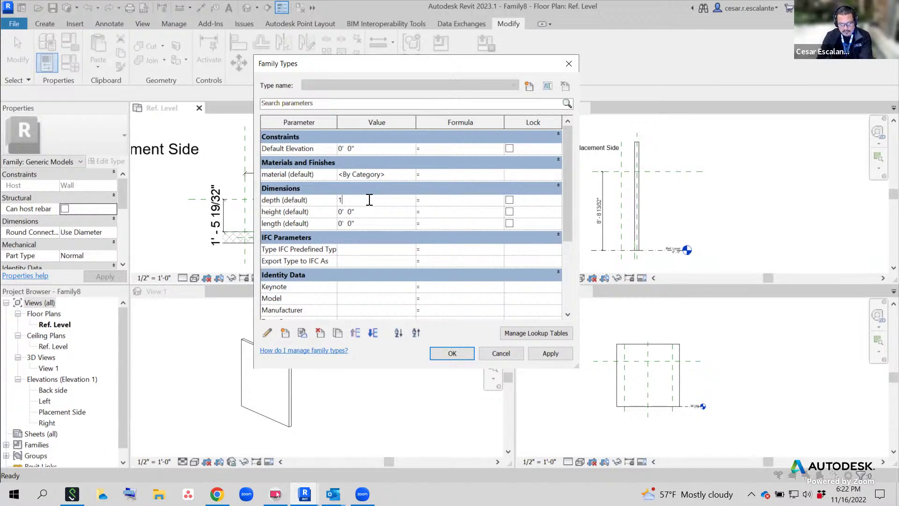
left_click(372, 211)
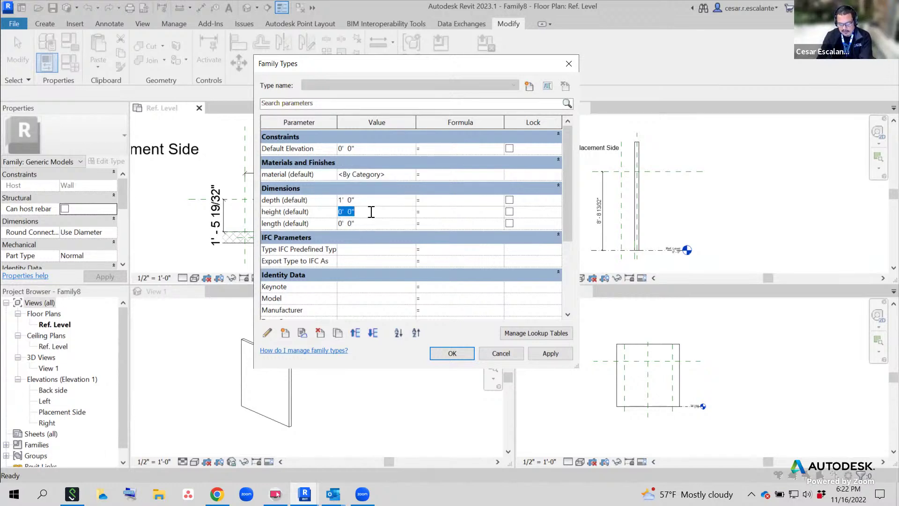
type("6")
left_click(376, 224)
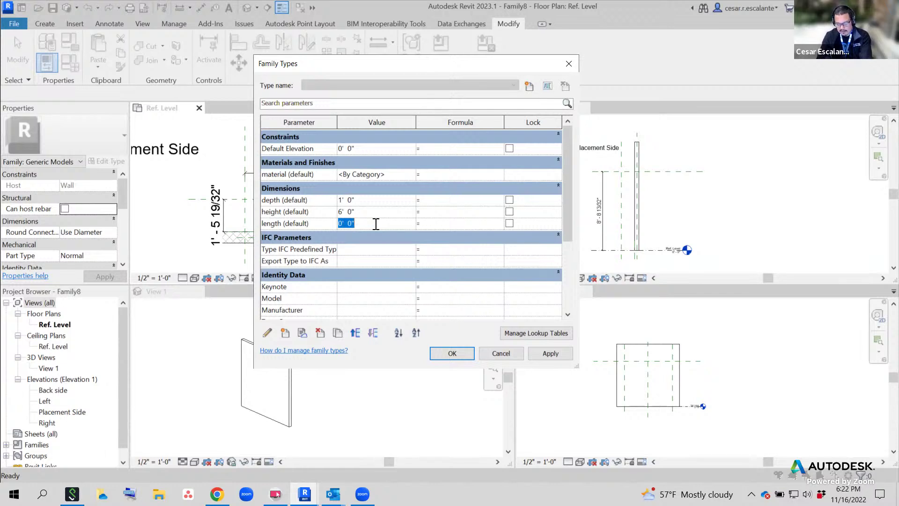
type("6")
left_click(382, 213)
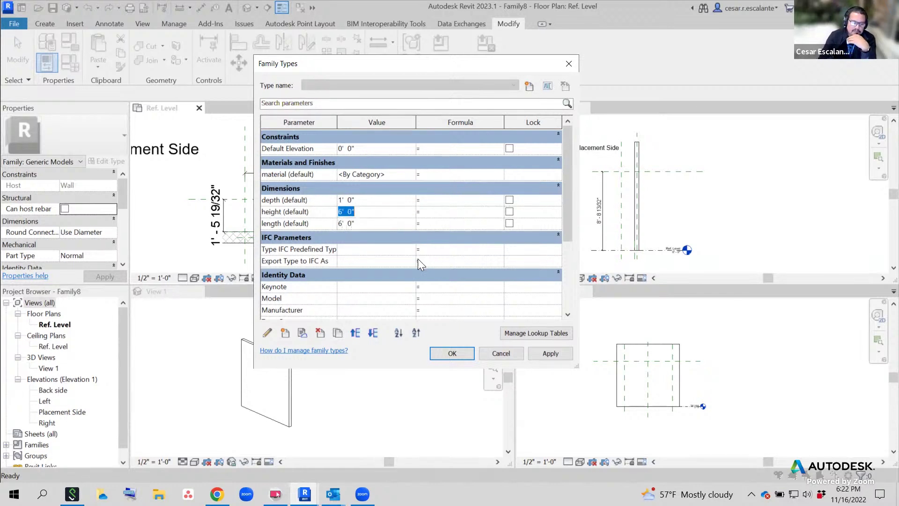
left_click(391, 223)
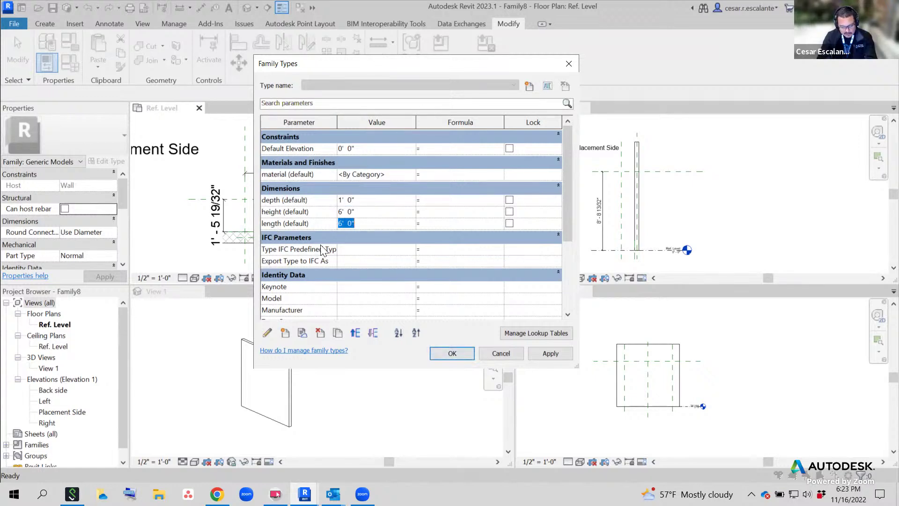
left_click_drag(247, 154, 330, 243)
type("t")
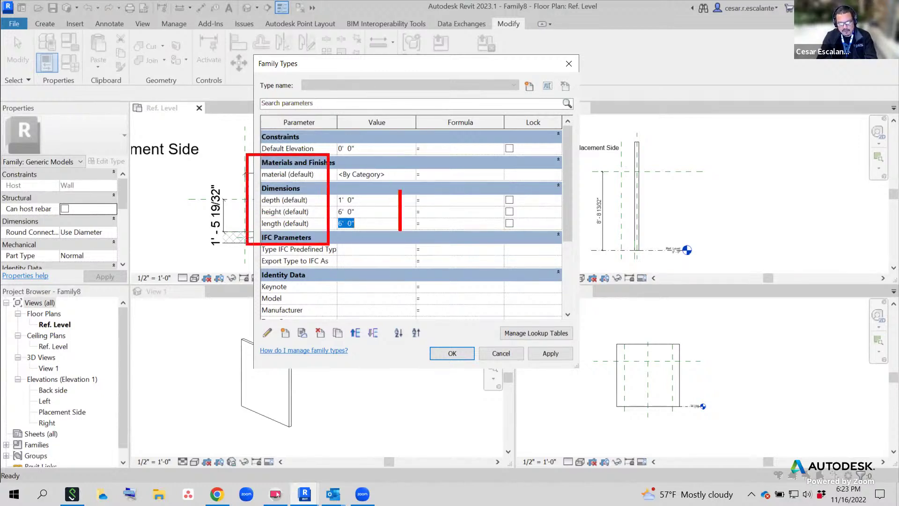
type("(defau")
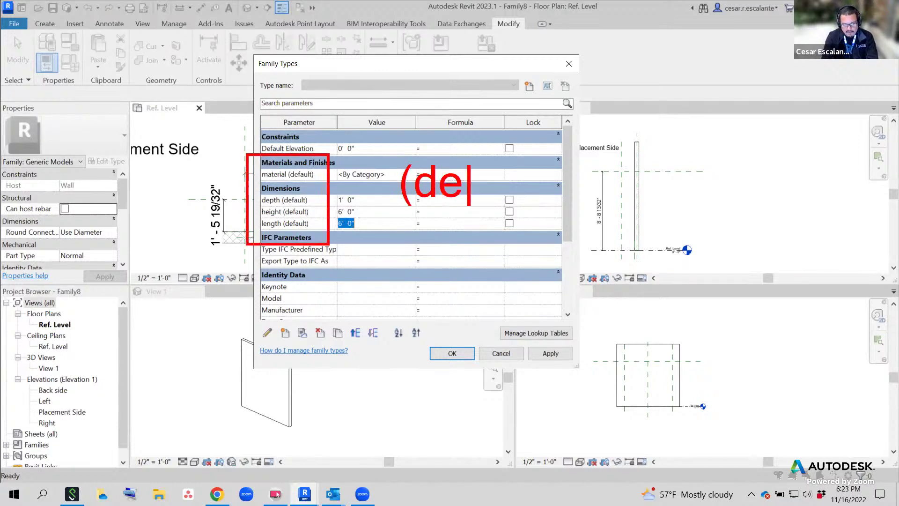
key("BackSpace")
key("BackSpace")
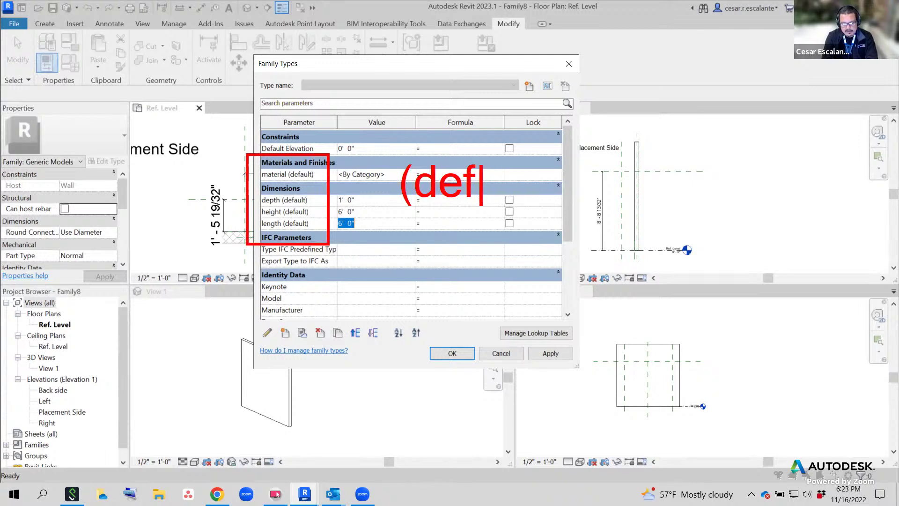
type("ault")
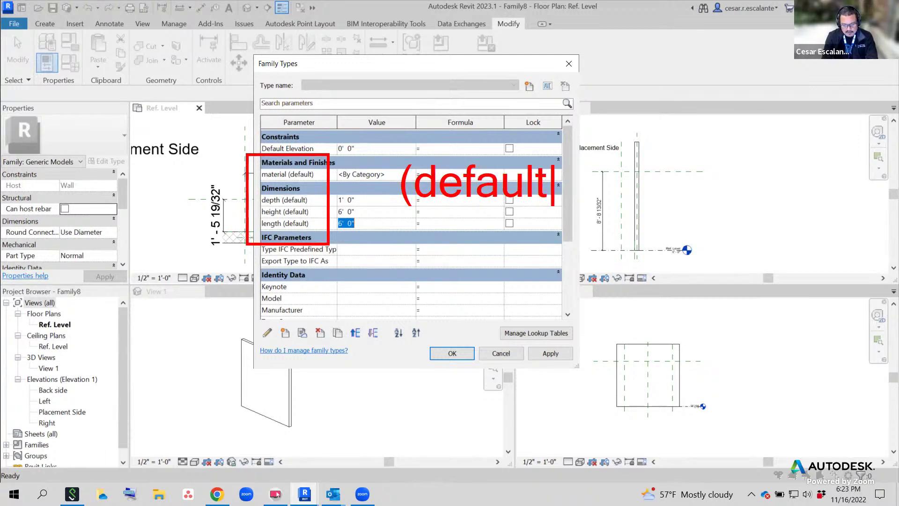
type(")")
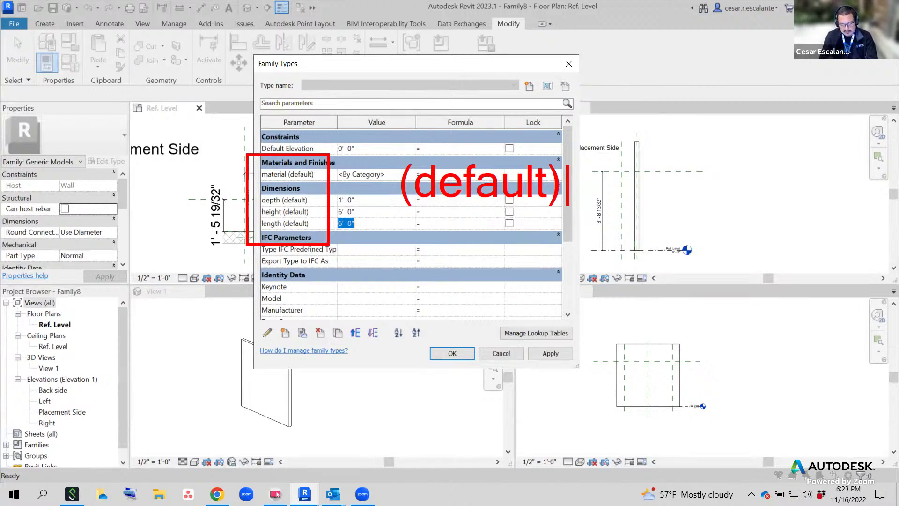
Check the depth parameter's Type or Instance setting without changing it, and accept the family types with their default values
left_click(322, 200)
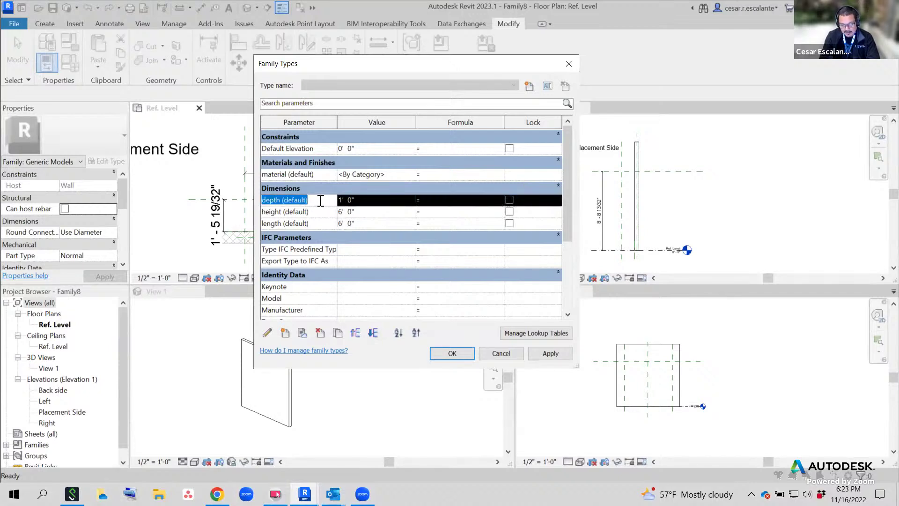
left_click(265, 333)
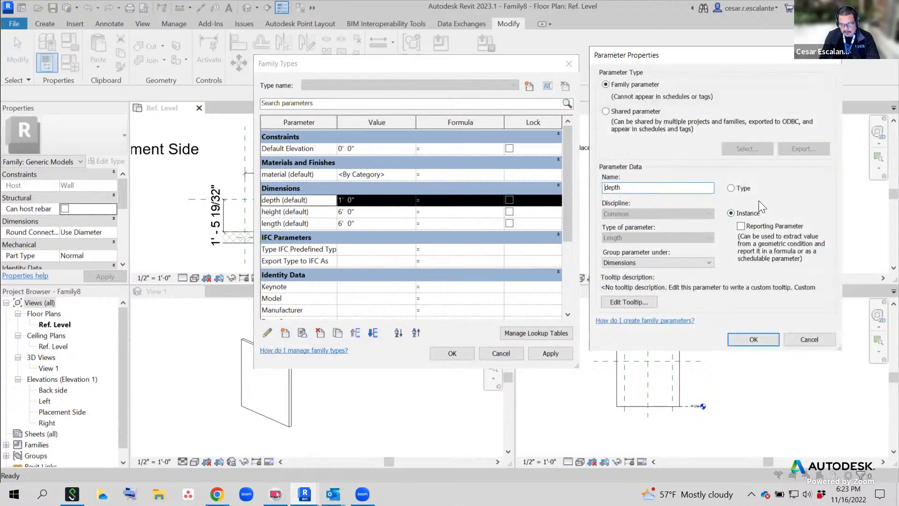
left_click(814, 341)
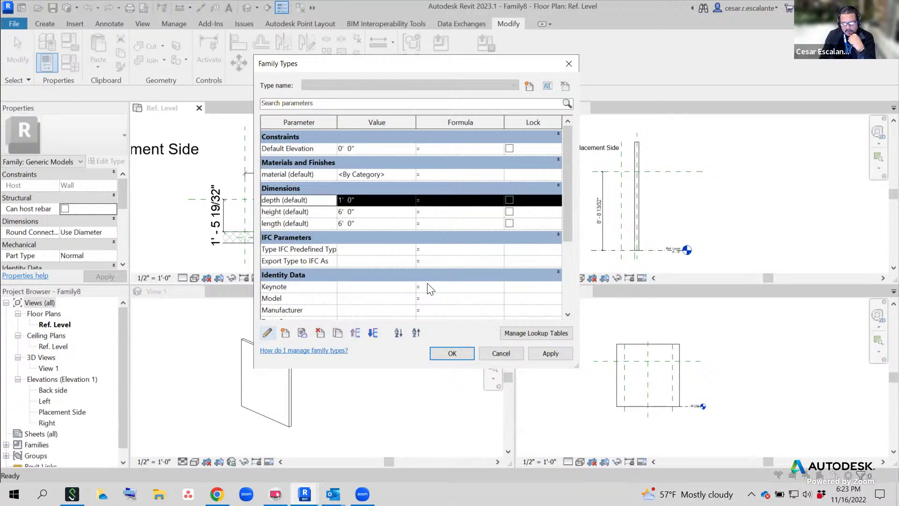
left_click(354, 201)
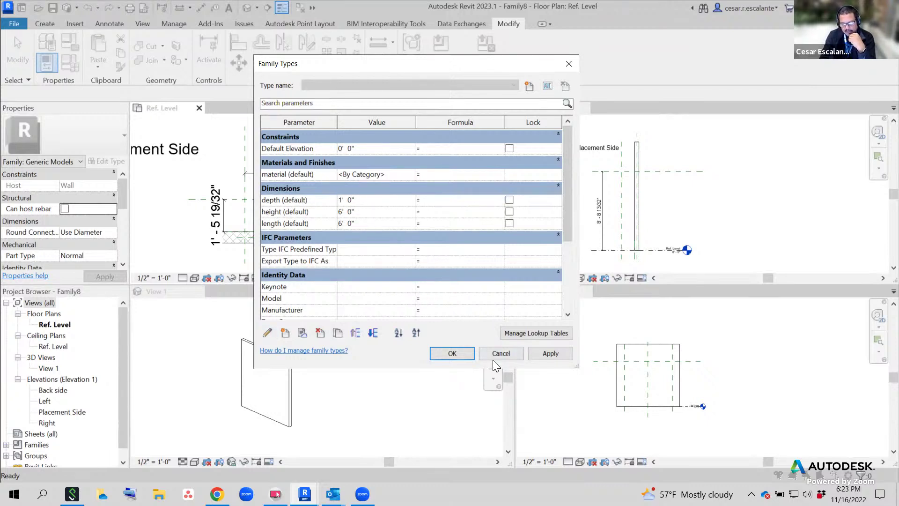
left_click(453, 352)
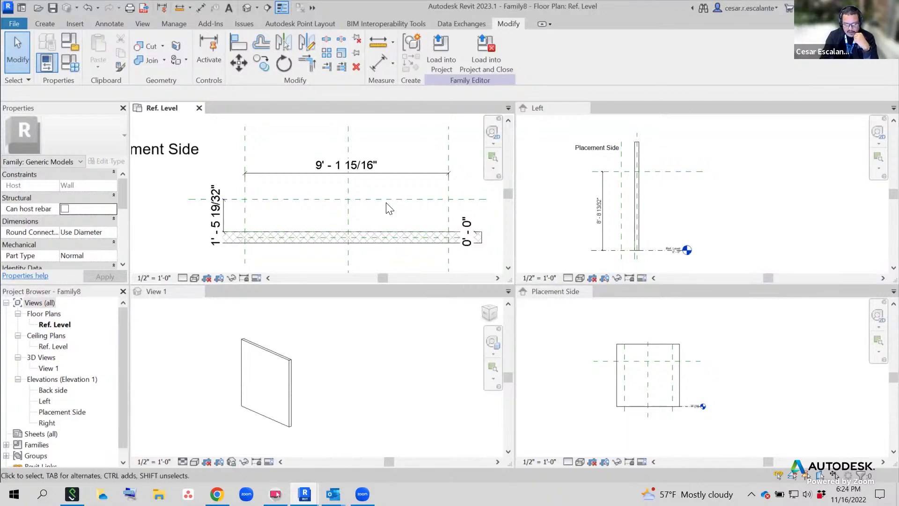
Label the overall horizontal dimension between the outer reference planes in the Ref. Level plan with the length parameter
left_click(405, 175)
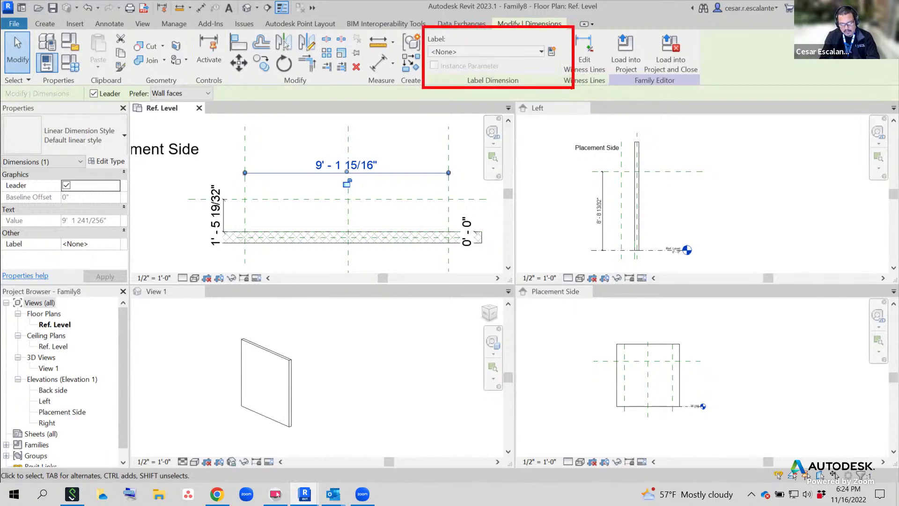
left_click(541, 52)
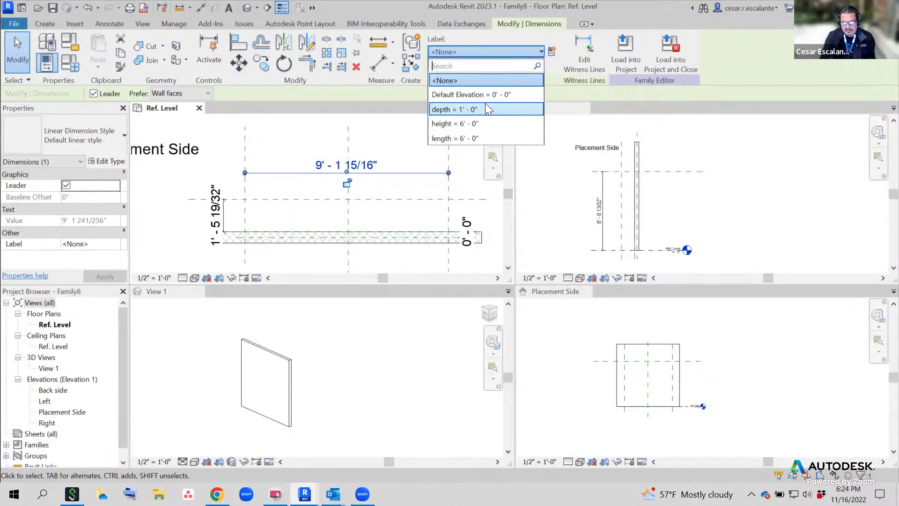
left_click(476, 137)
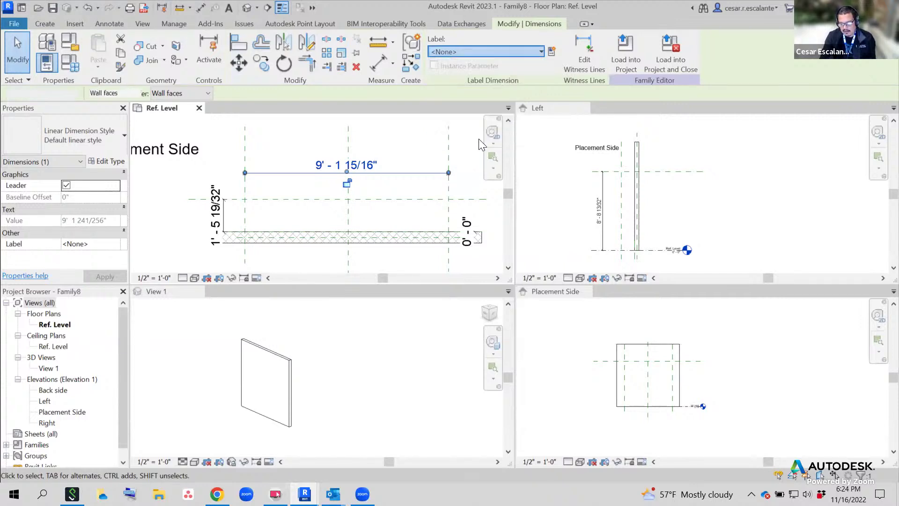
left_click(399, 219)
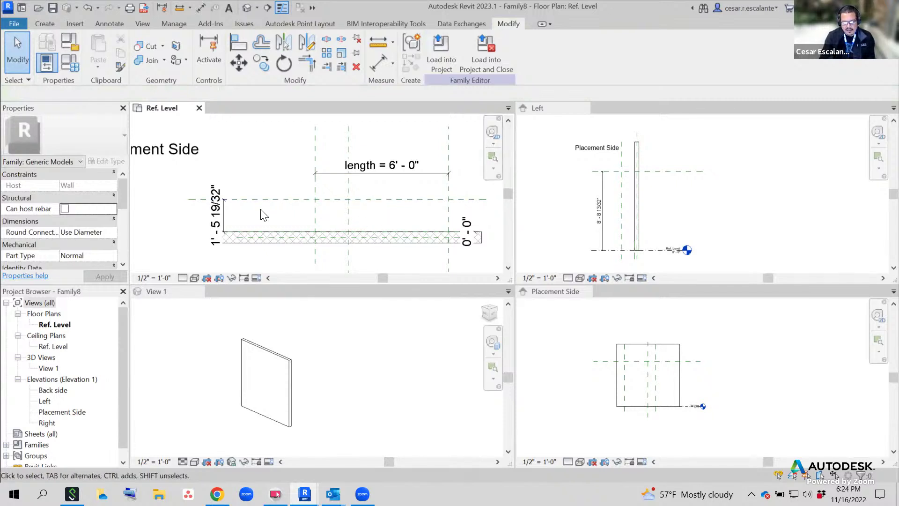
Label the vertical dimension between the wall face and the horizontal reference plane in the Ref. Level plan with the depth parameter
left_click(223, 210)
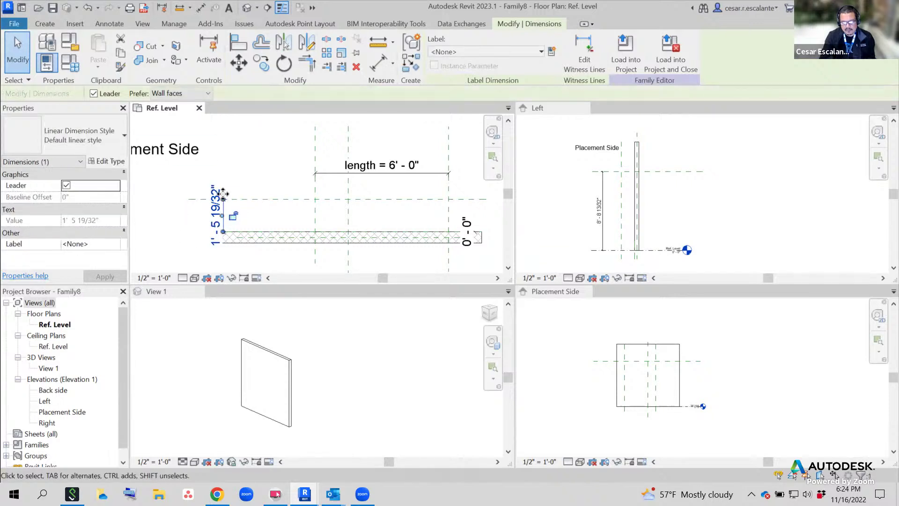
left_click(537, 53)
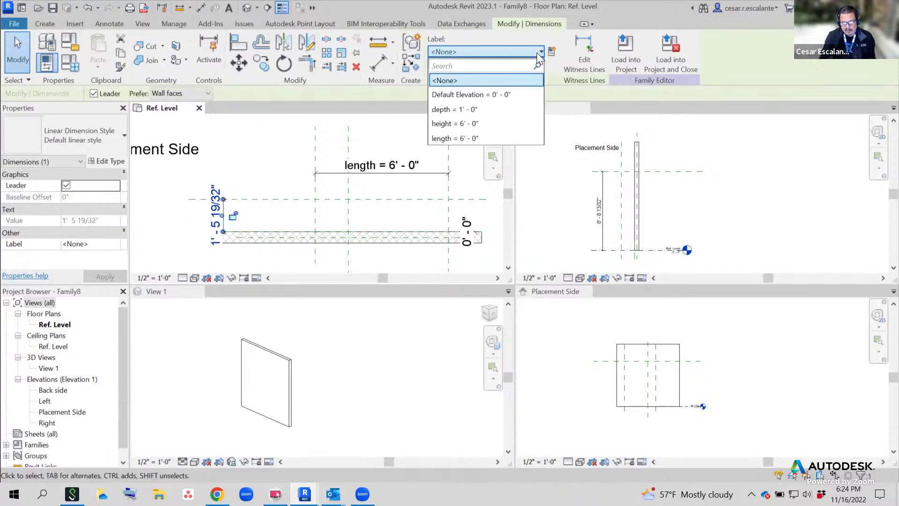
left_click(496, 111)
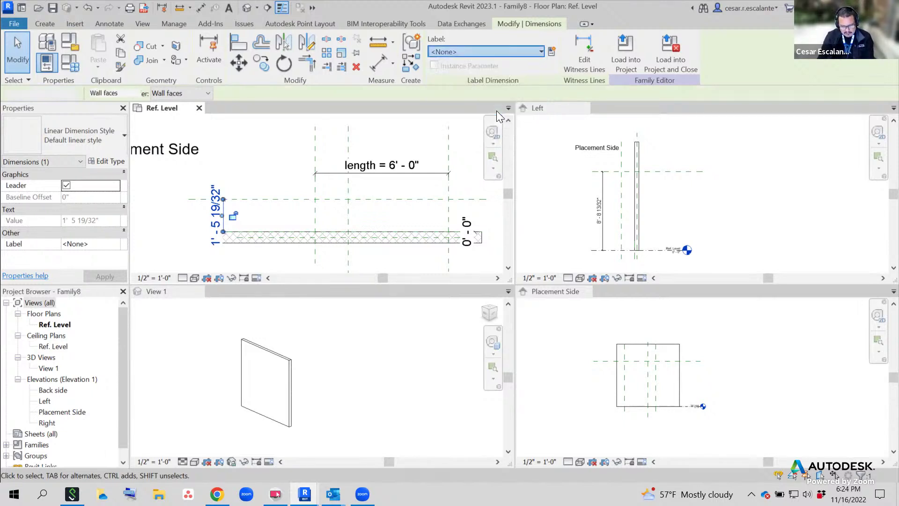
left_click(381, 201)
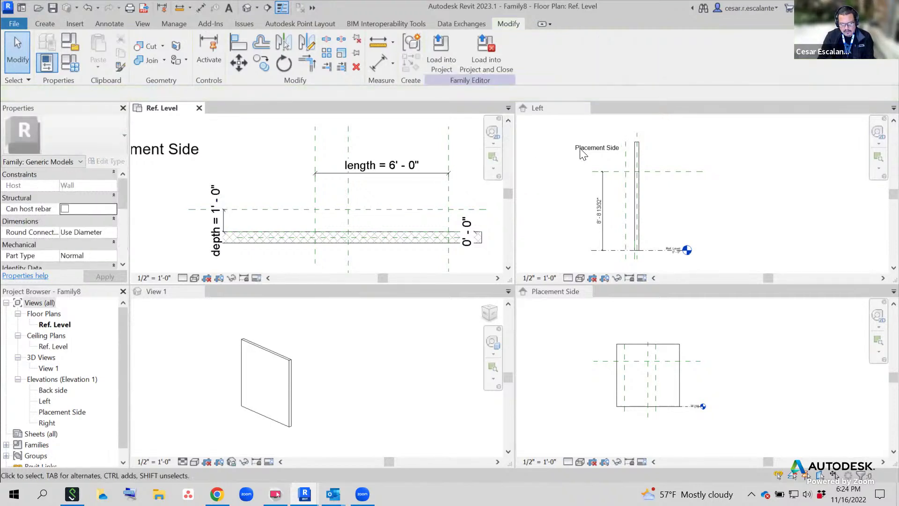
Label the vertical dimension between Ref. Level and the upper reference plane in the Left elevation with the height parameter
left_click(716, 180)
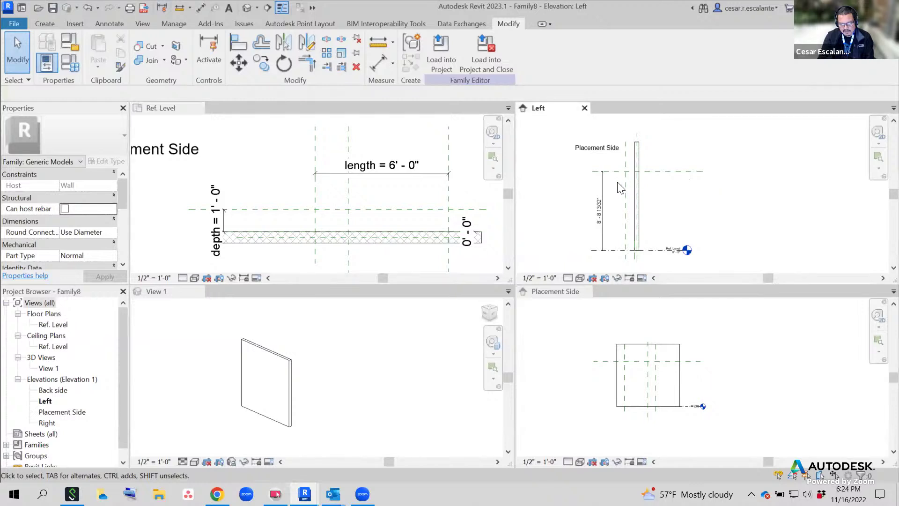
left_click(603, 182)
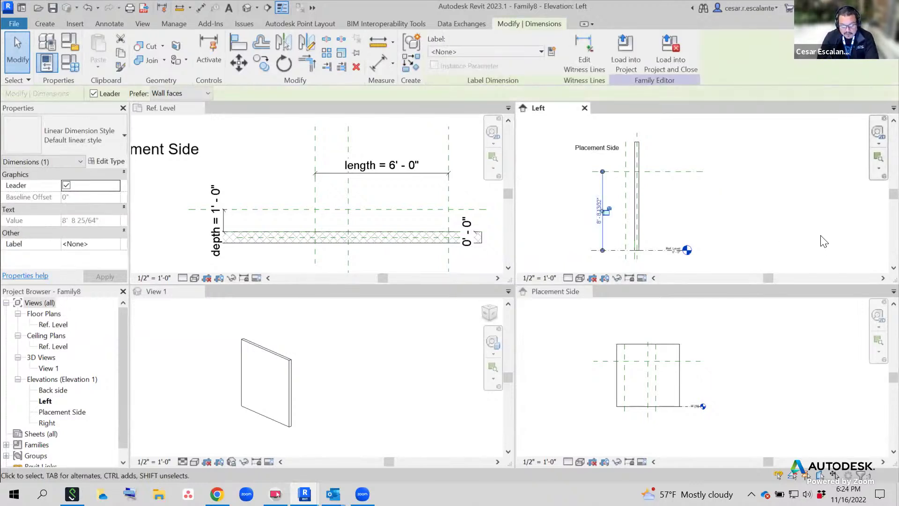
left_click(522, 53)
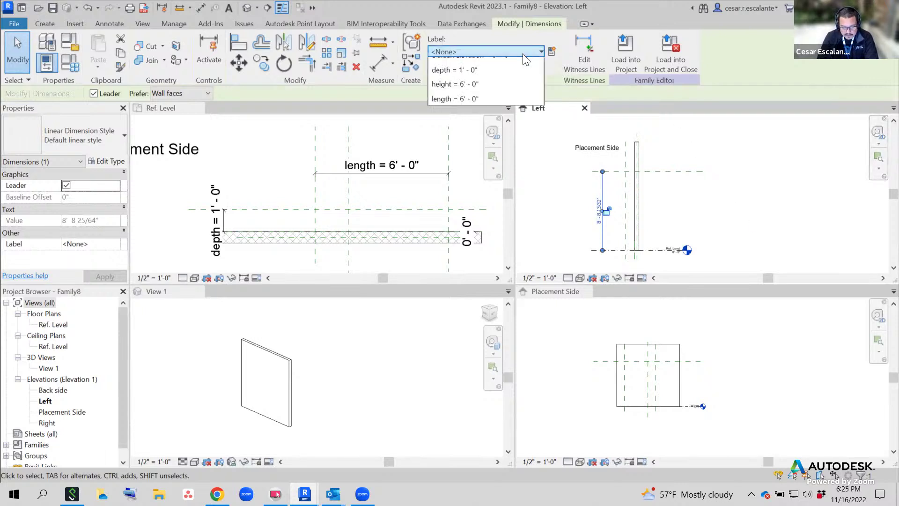
left_click(469, 124)
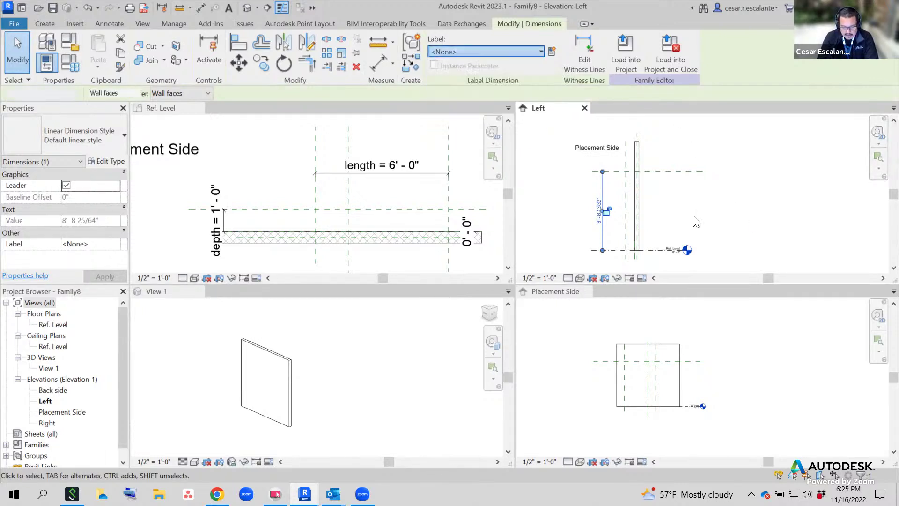
left_click(738, 224)
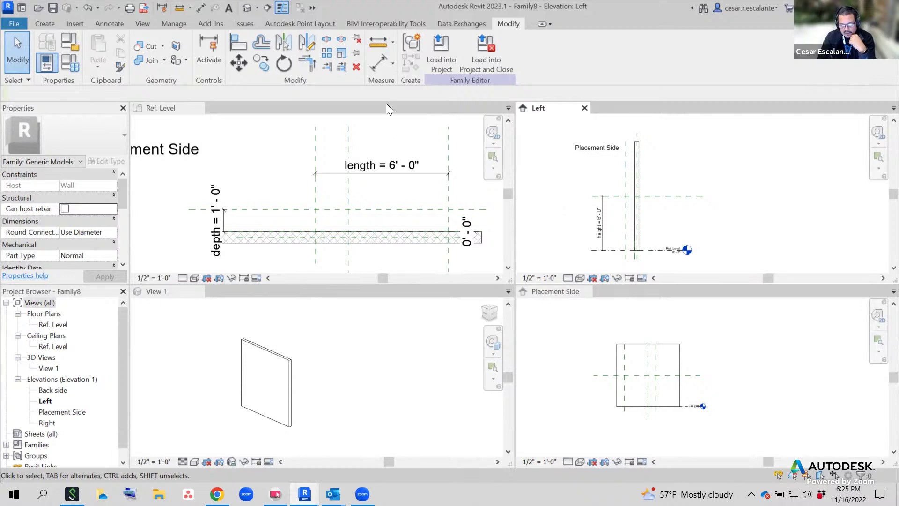
Add a continuous aligned dimension across the three vertical reference planes in the Ref. Level plan and make its segments equal (EQ)
left_click(107, 25)
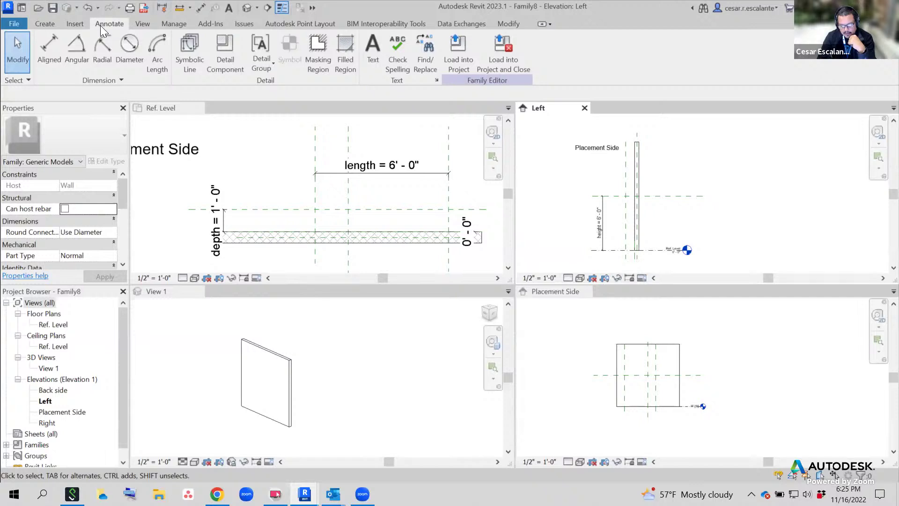
left_click(48, 53)
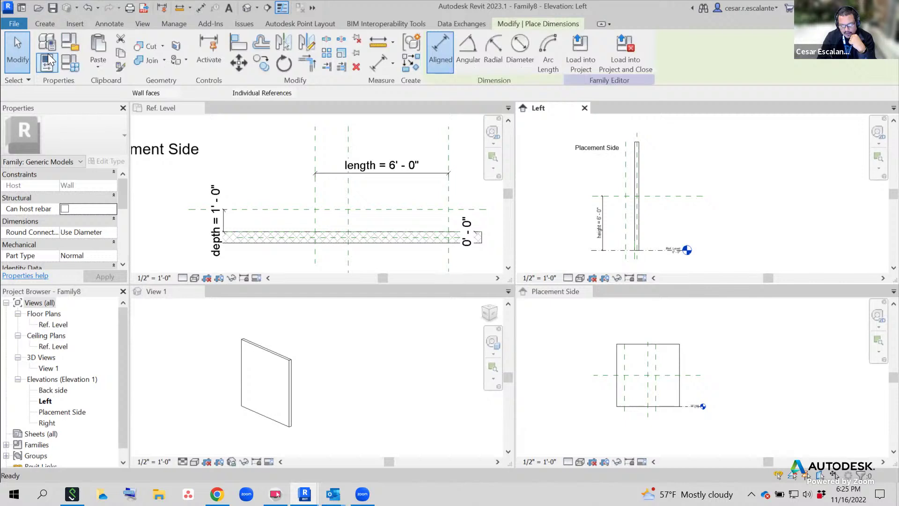
left_click(317, 196)
left_click(316, 204)
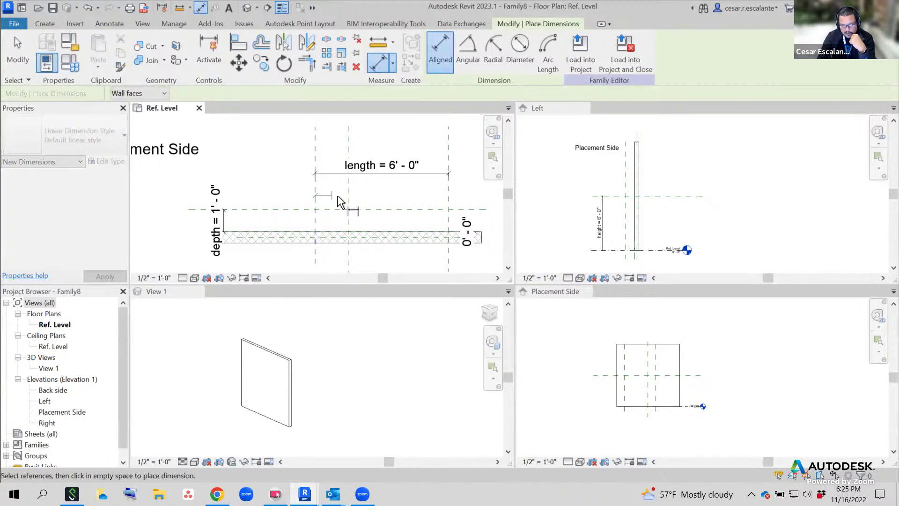
left_click(348, 196)
left_click(447, 206)
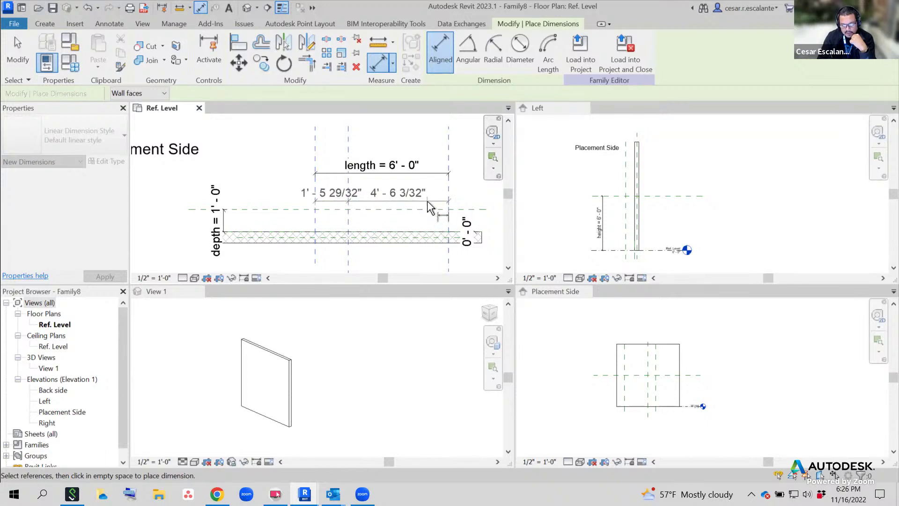
left_click(427, 201)
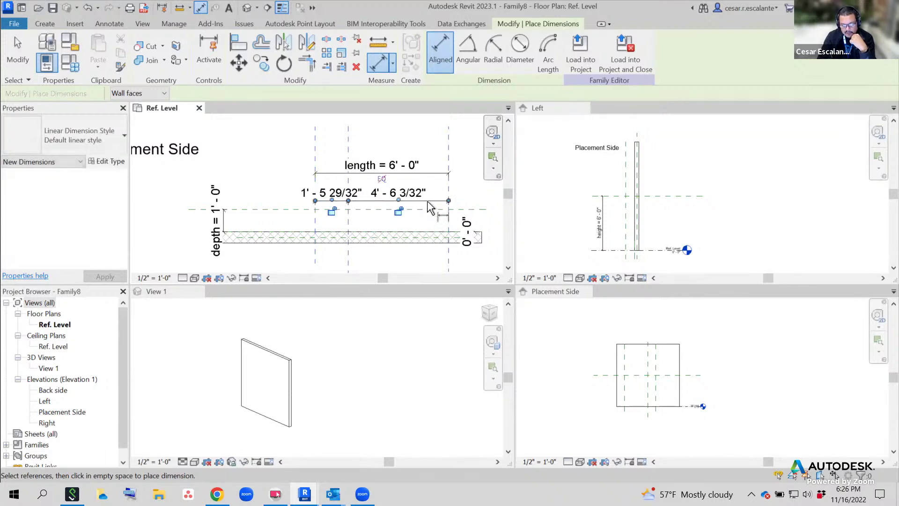
left_click(381, 179)
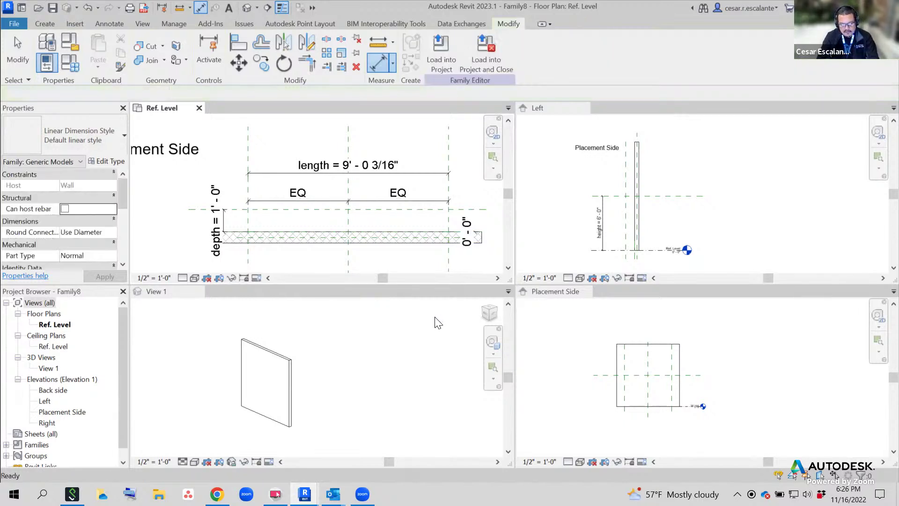
key("Escape")
key("Escape")
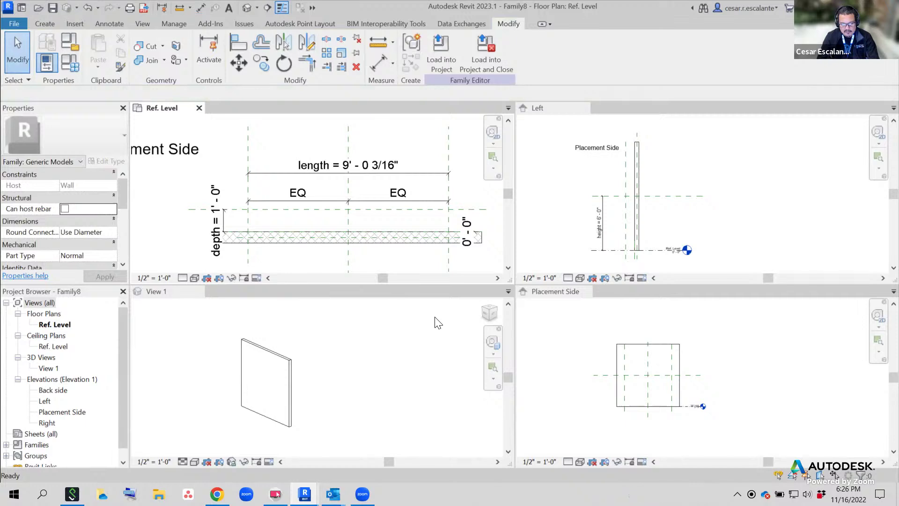
Open the Family Types dialog and place it clear of the Ref. Level plan
scroll(702, 202, "up", 1)
left_click(776, 164)
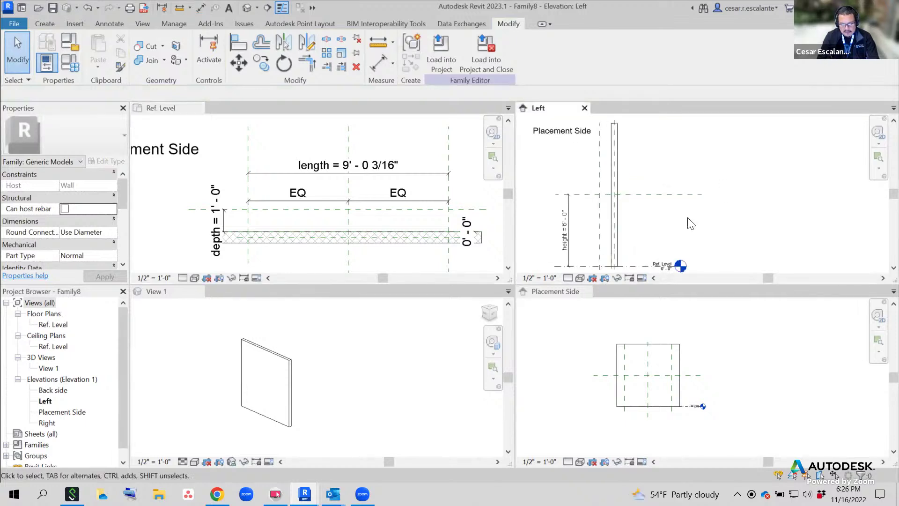
scroll(693, 217, "up", 1)
middle_click_drag(726, 214, 885, 169)
middle_click_drag(787, 192, 740, 198)
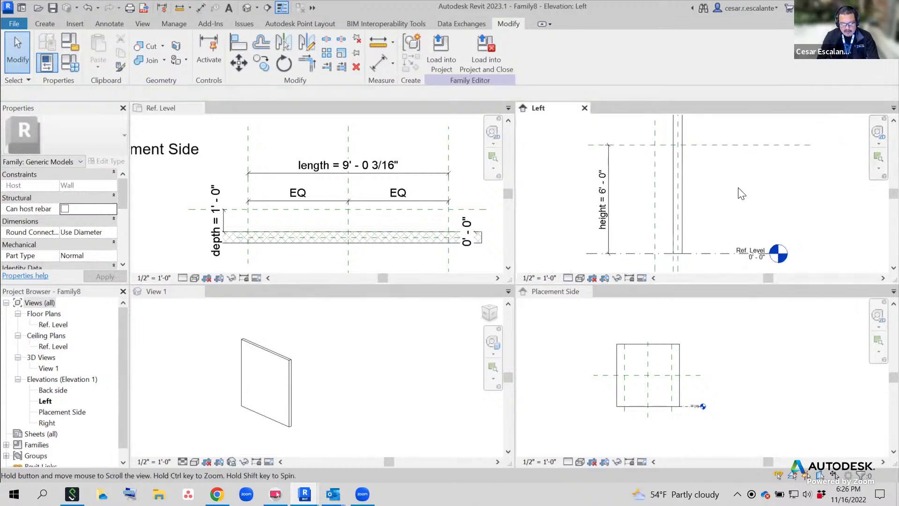
scroll(739, 189, "down", 1)
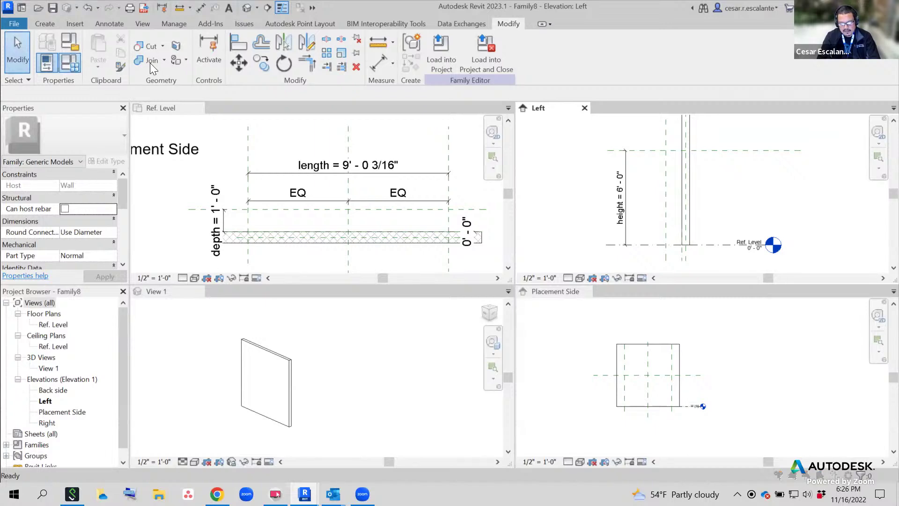
left_click(69, 62)
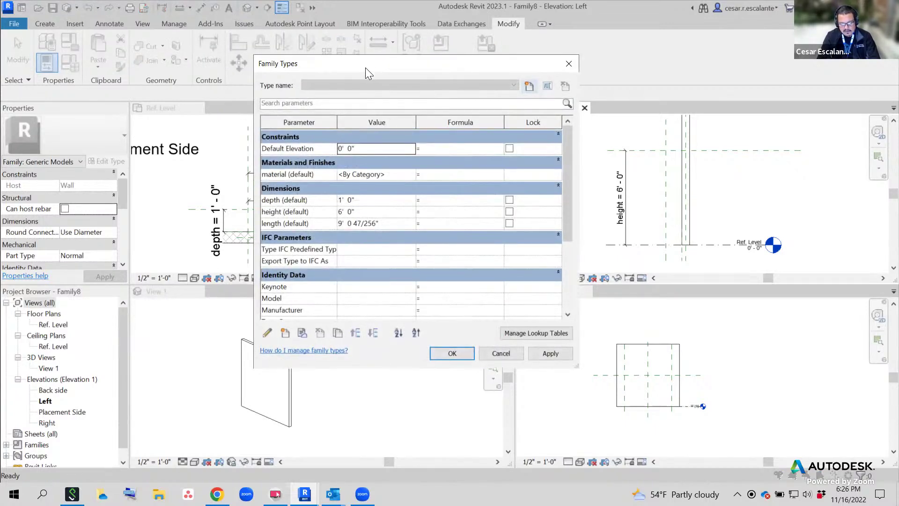
left_click_drag(365, 67, 642, 90)
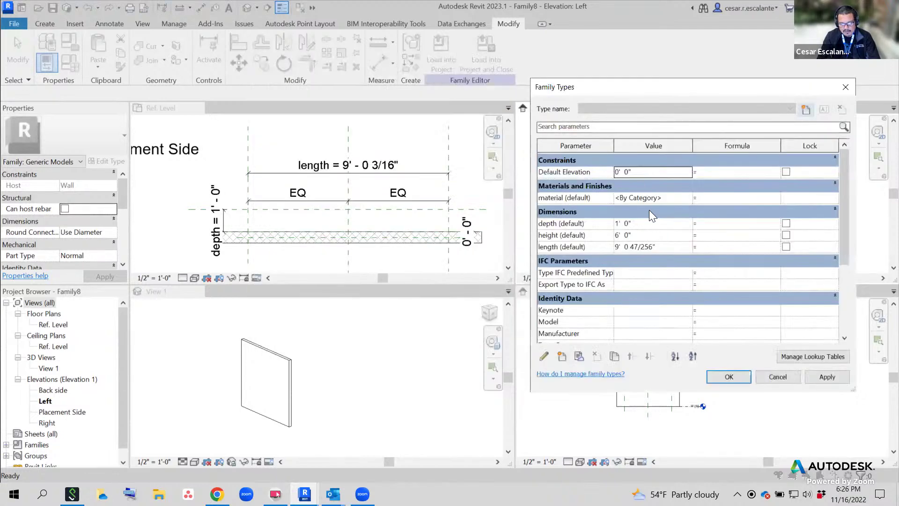
Flex the depth parameter by applying 2' and returning it to 1'
left_click(643, 226)
type("2")
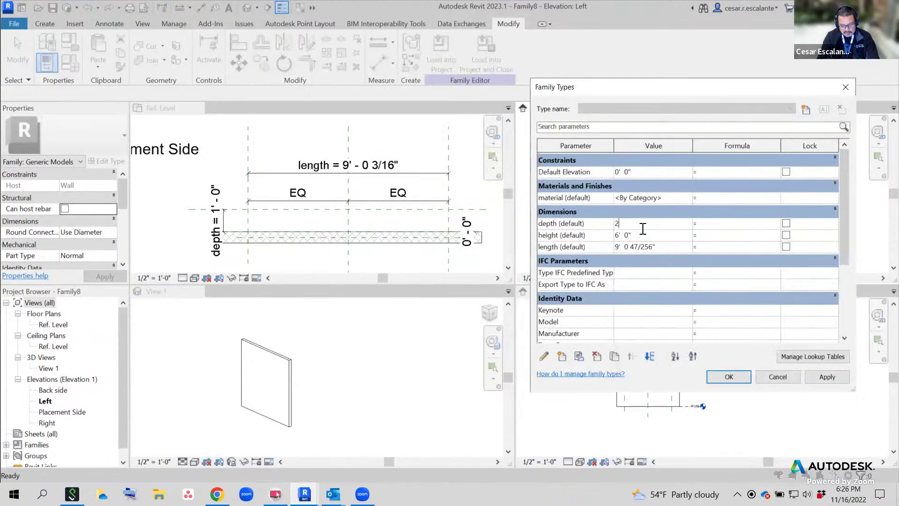
left_click(825, 379)
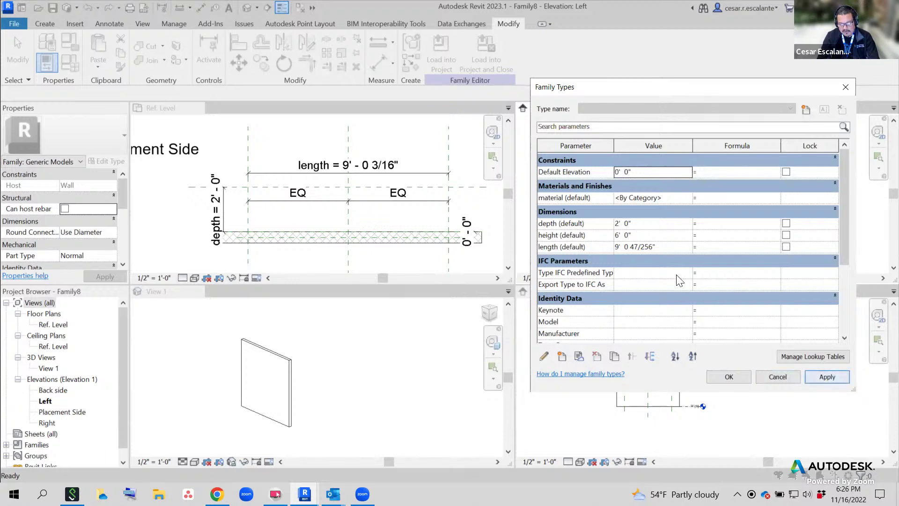
left_click(657, 224)
type("1")
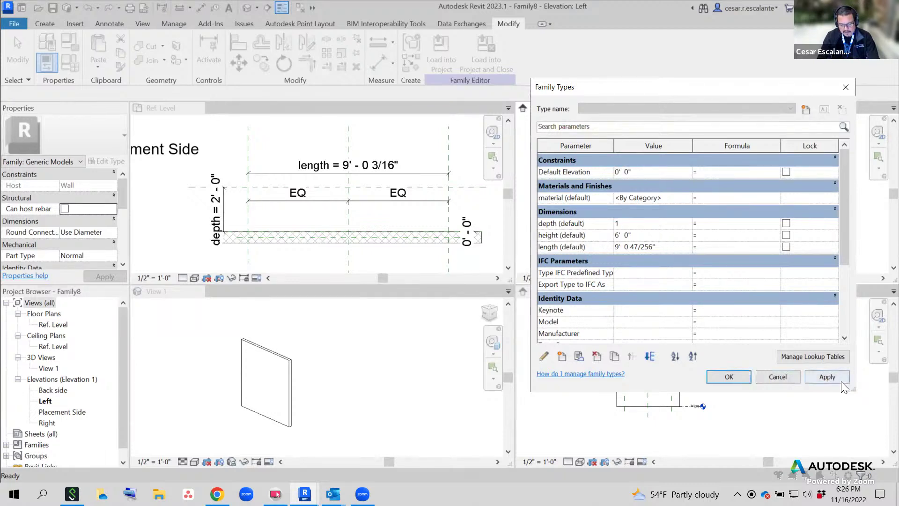
left_click(840, 381)
Set the length parameter to 5' and the height parameter to 7', applying each value, and accept the family types
left_click(673, 247)
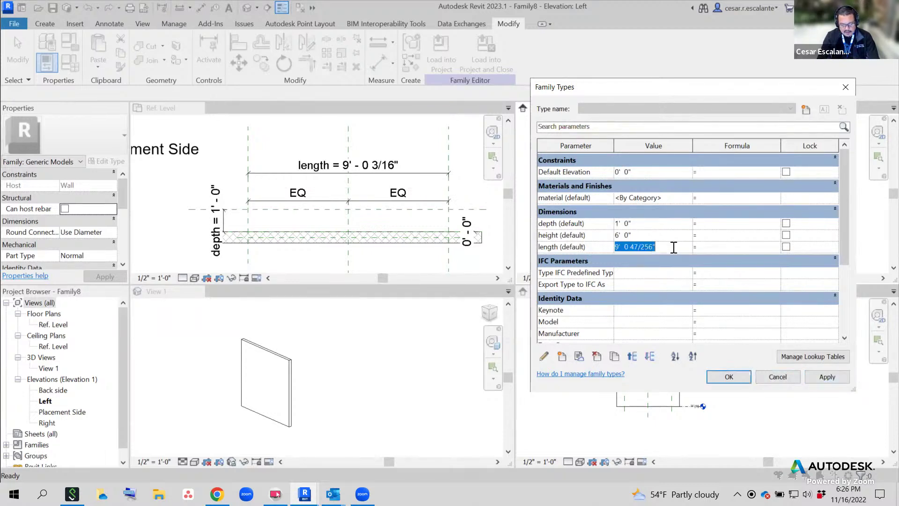
type("5")
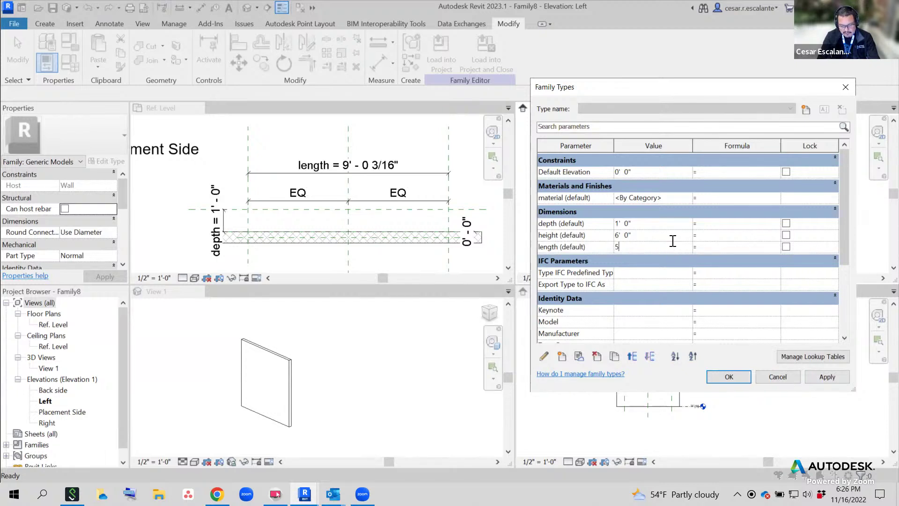
left_click(824, 379)
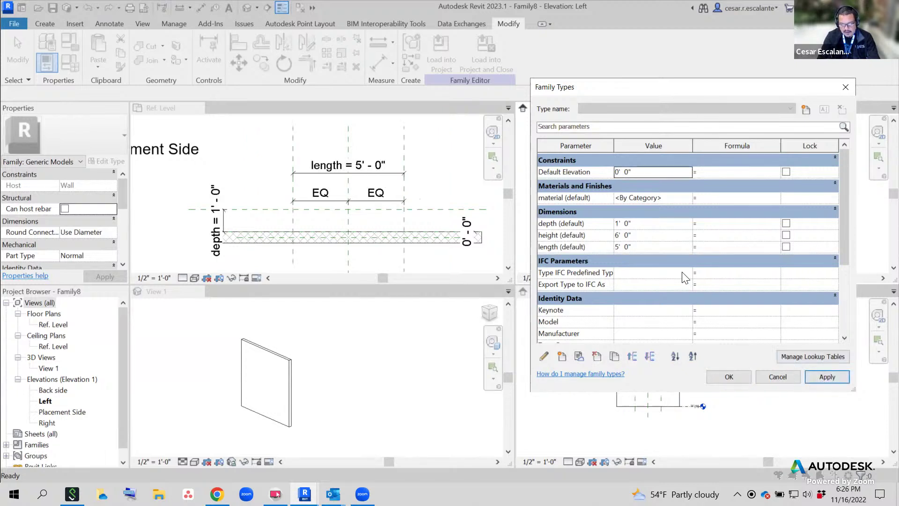
left_click(639, 239)
type("7")
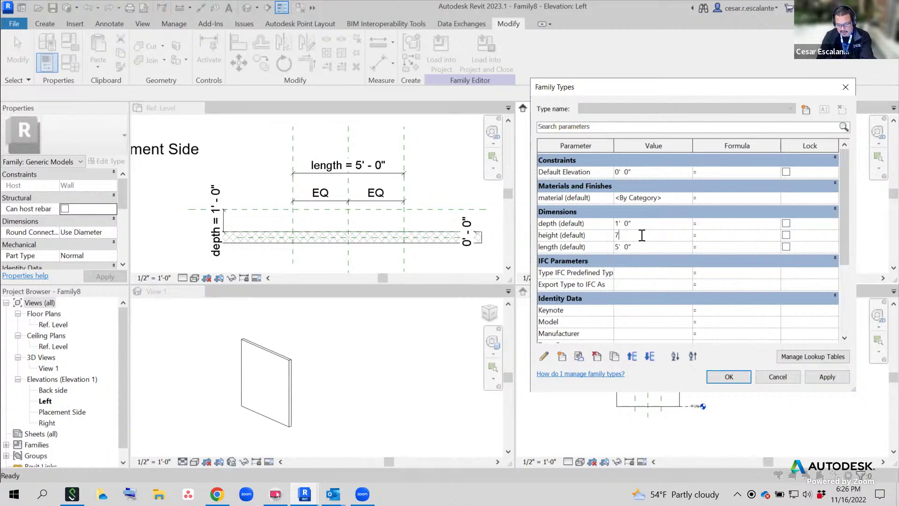
left_click(838, 379)
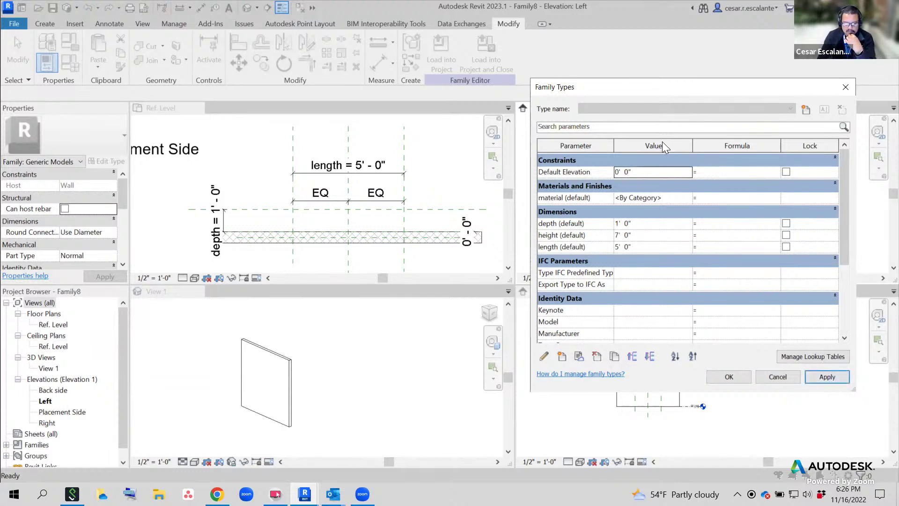
left_click_drag(652, 95, 642, 104)
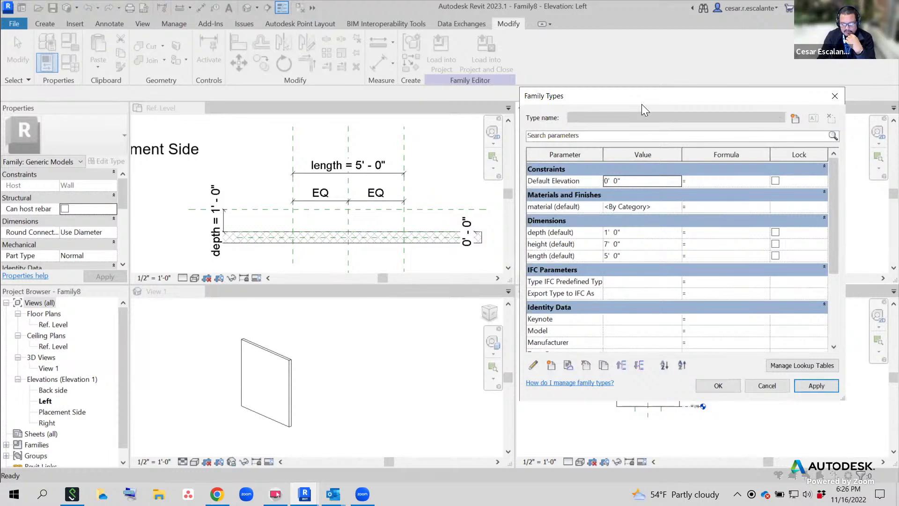
left_click_drag(641, 104, 404, 269)
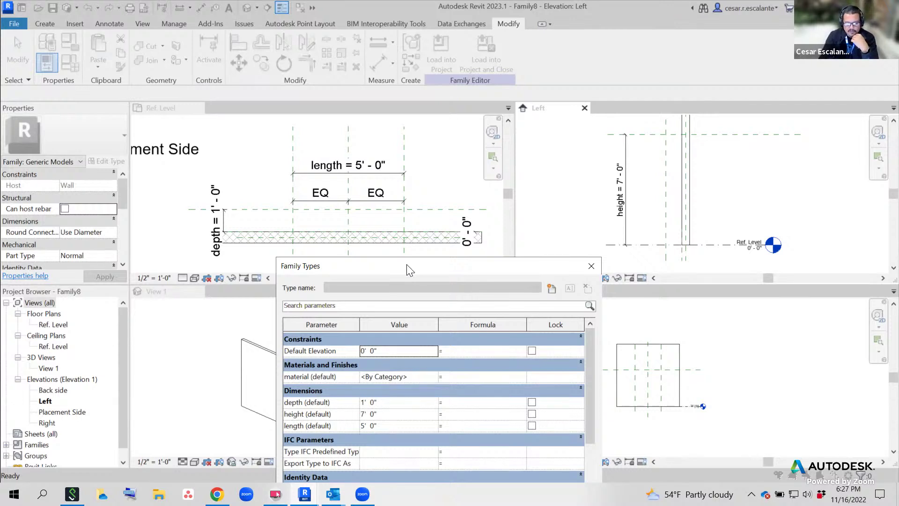
left_click_drag(409, 271, 500, 61)
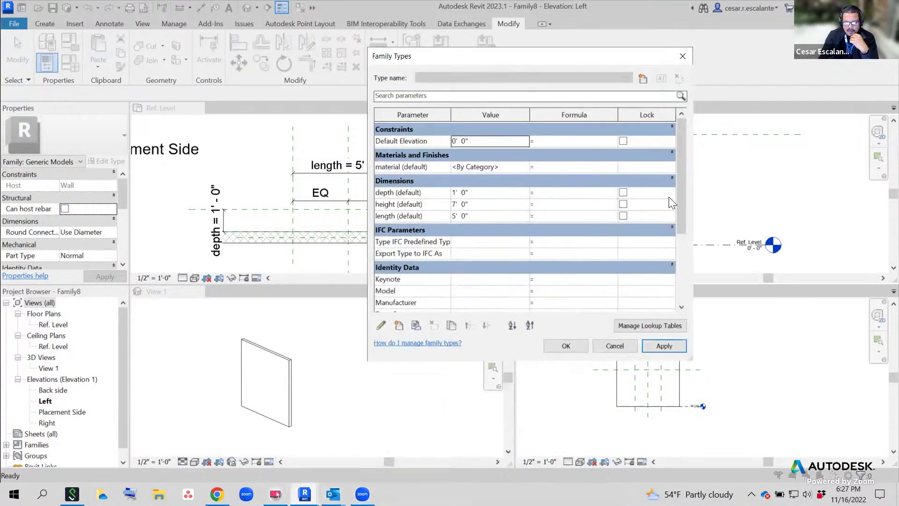
left_click(568, 345)
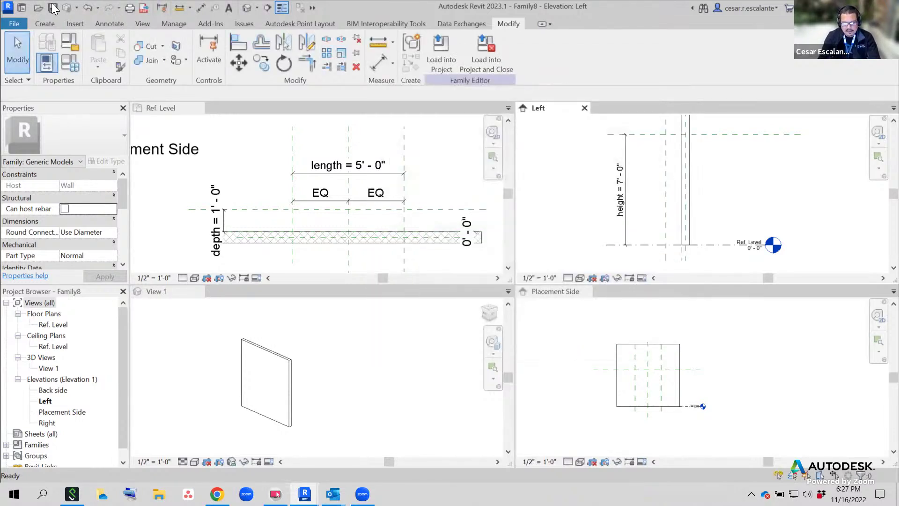
Start saving a copy of the family and browse to the Revit_Fall2023\1031 folder on the Data (D:) drive
left_click(21, 26)
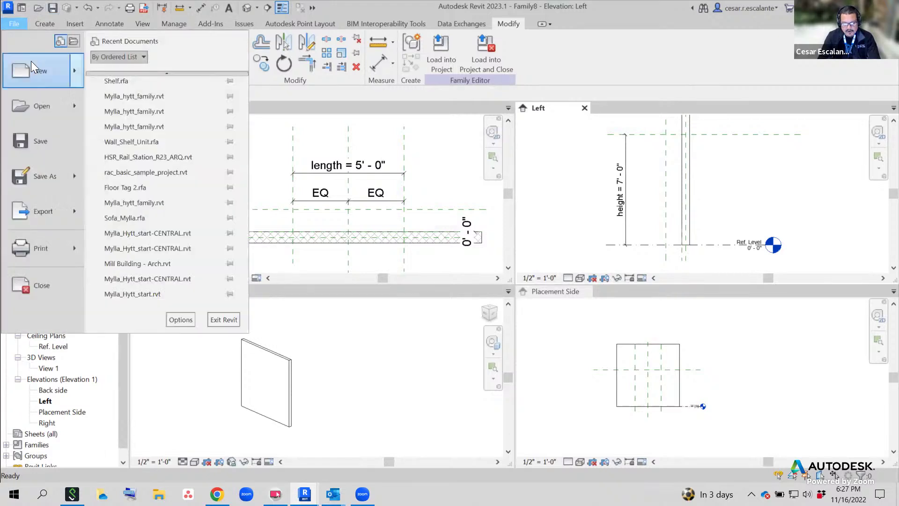
mouse_move(43, 173)
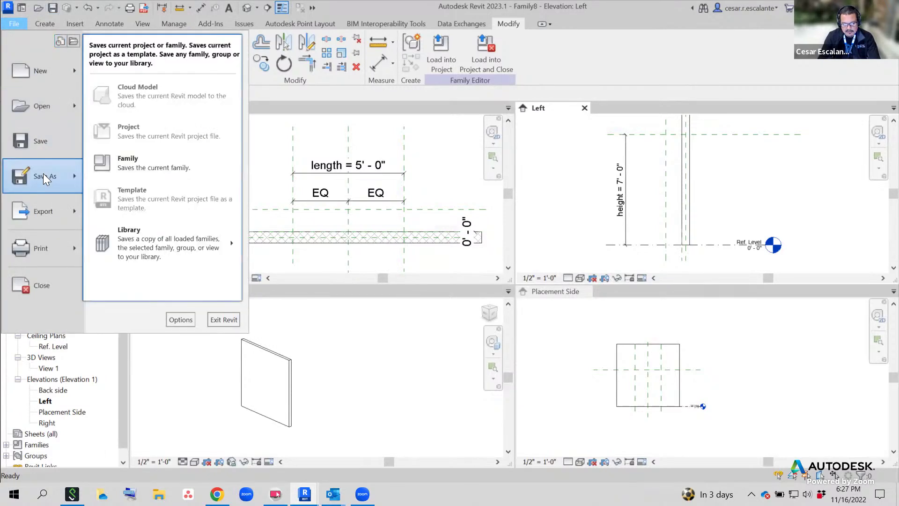
left_click(197, 172)
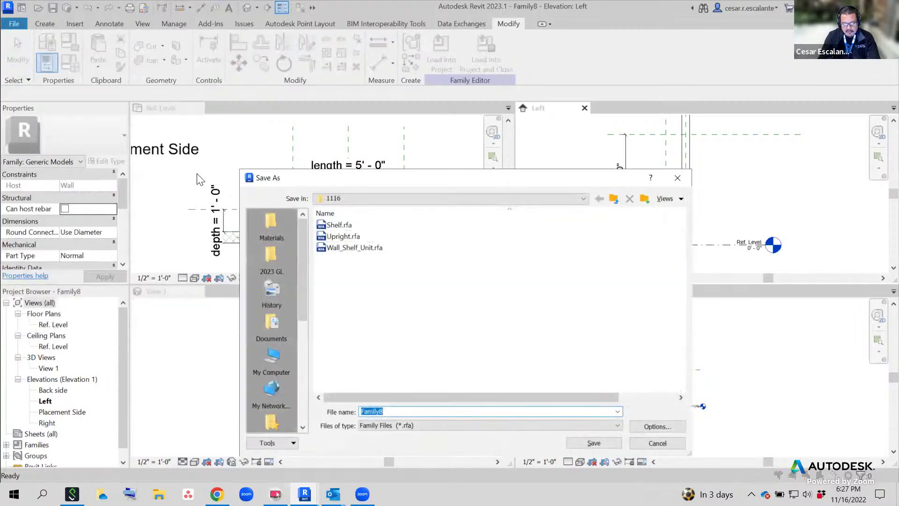
left_click(415, 199)
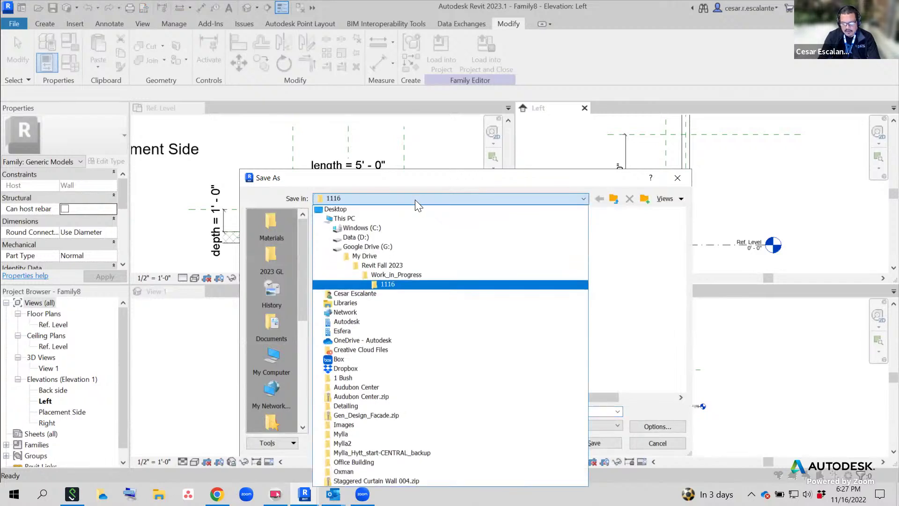
left_click(356, 237)
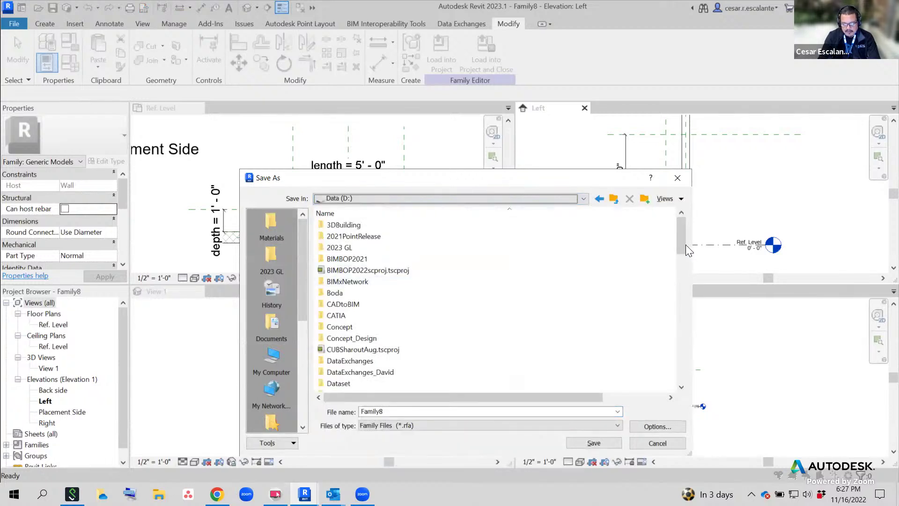
left_click_drag(681, 242, 681, 370)
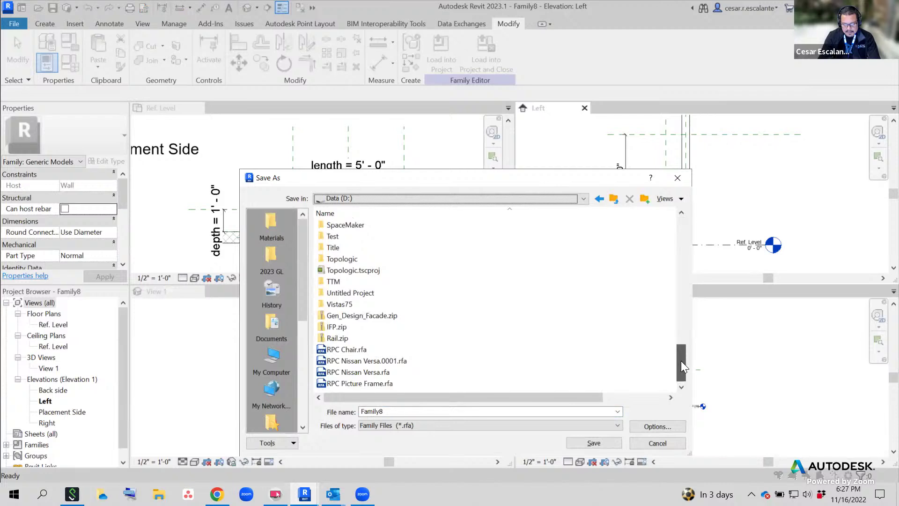
left_click_drag(681, 361, 677, 327)
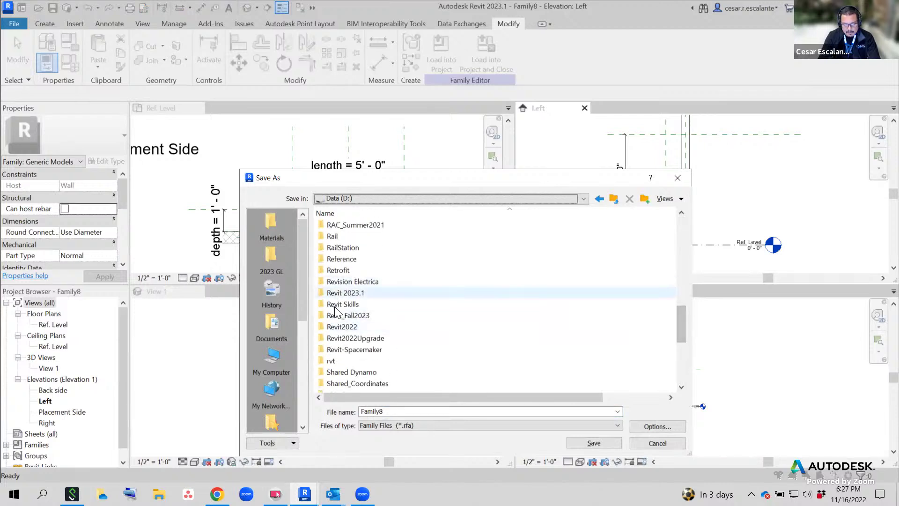
double_click(349, 315)
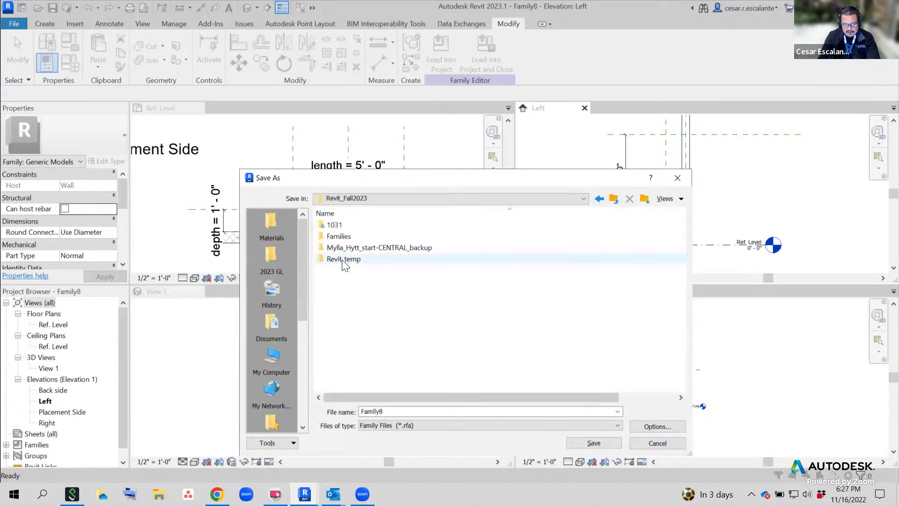
double_click(344, 226)
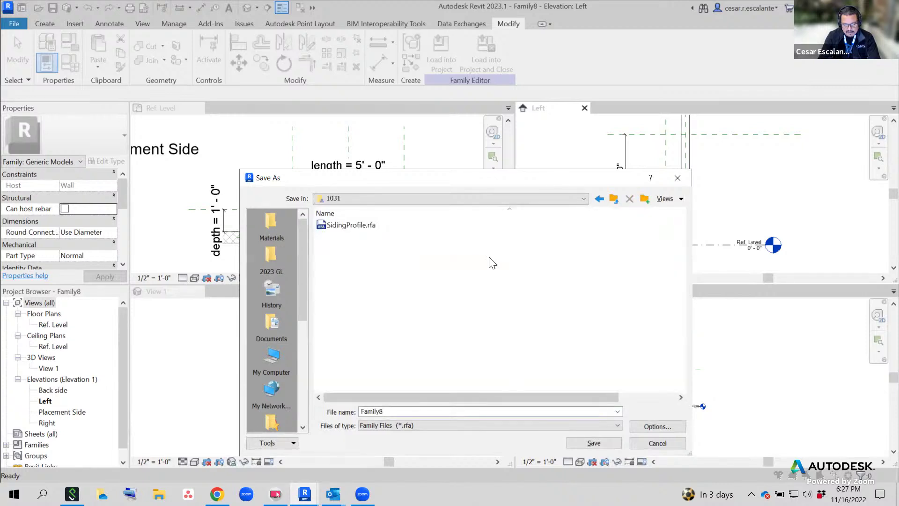
Name the family file Shelf_Cabinet and save it
double_click(374, 411)
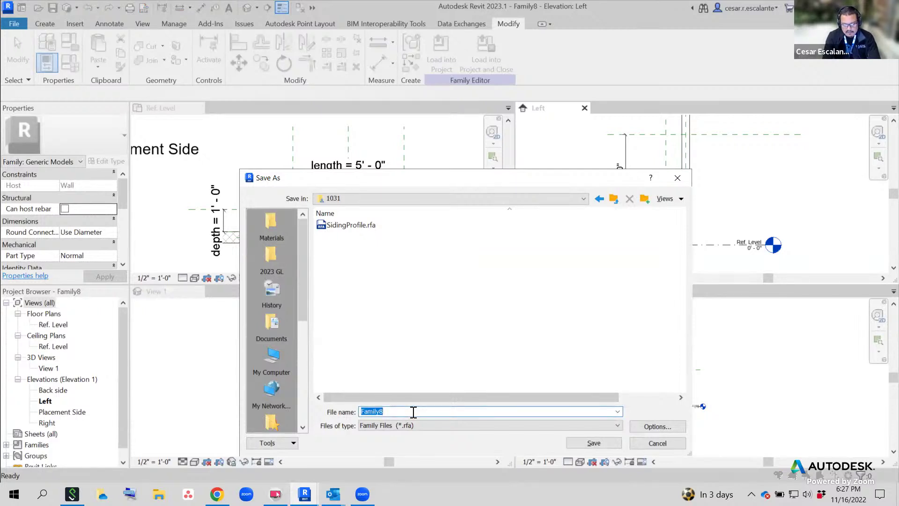
type("Shelf")
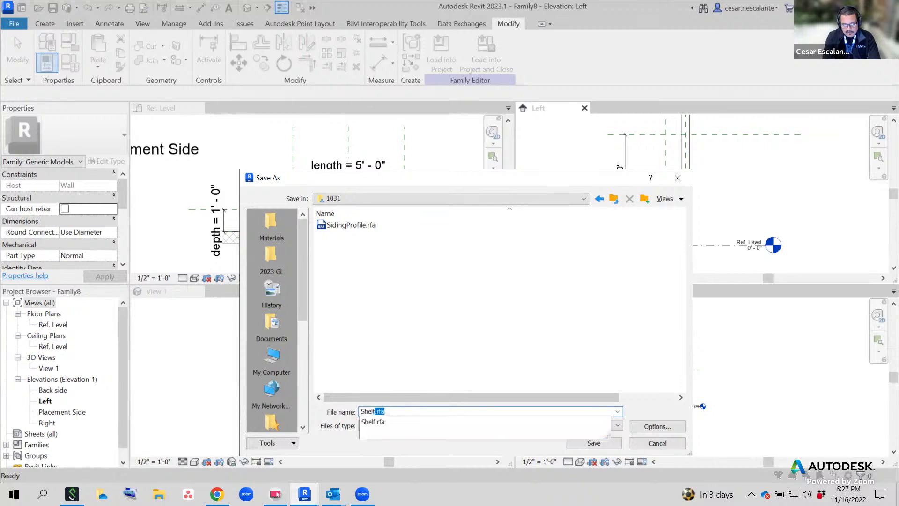
type("_Cabi")
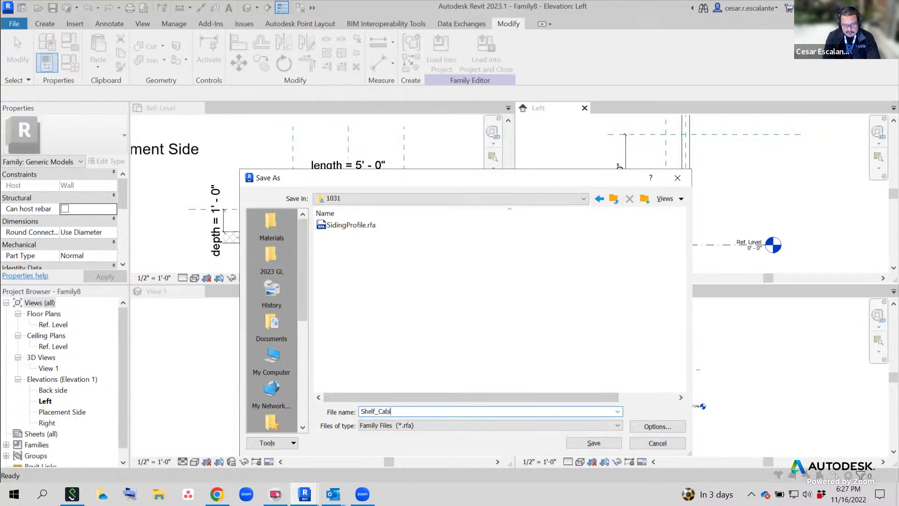
type("net")
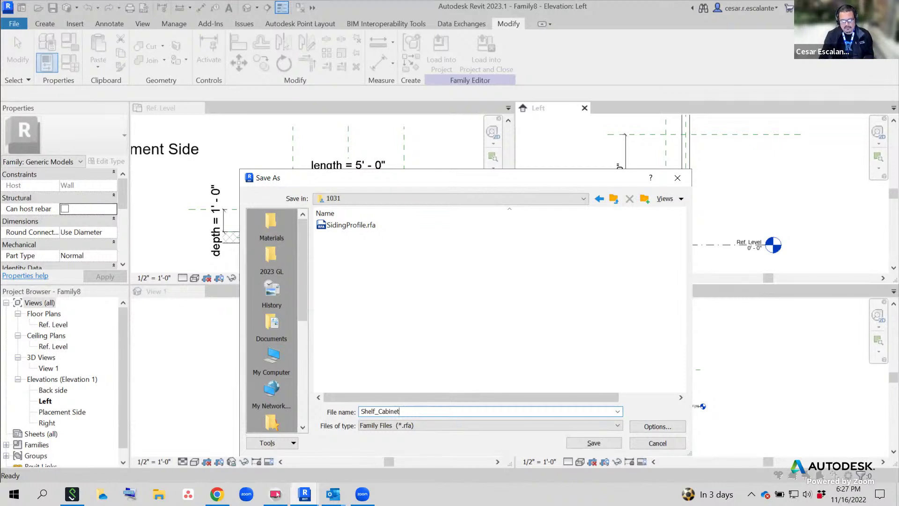
left_click(603, 443)
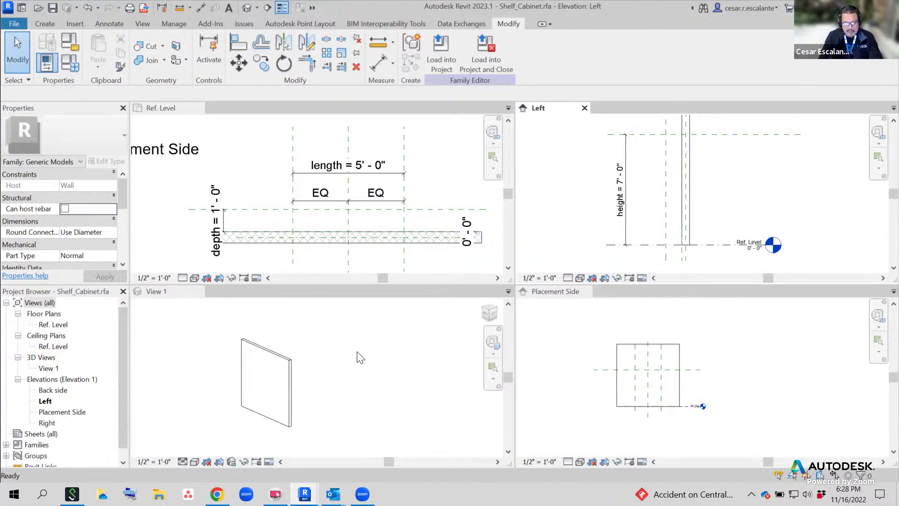
Enlarge the Ref. Level plan window in both directions and frame the wall with its length and depth dimensions
scroll(411, 215, "up", 2)
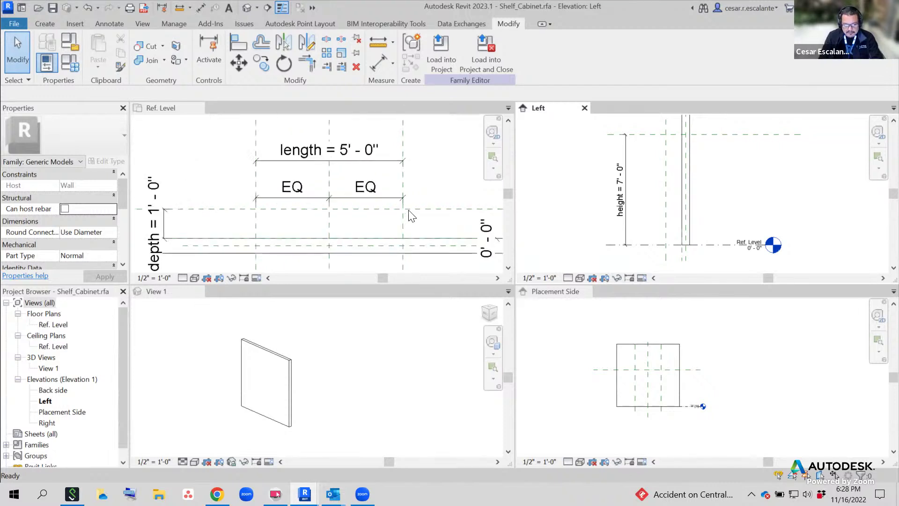
left_click(410, 215)
middle_click_drag(411, 217, 398, 173)
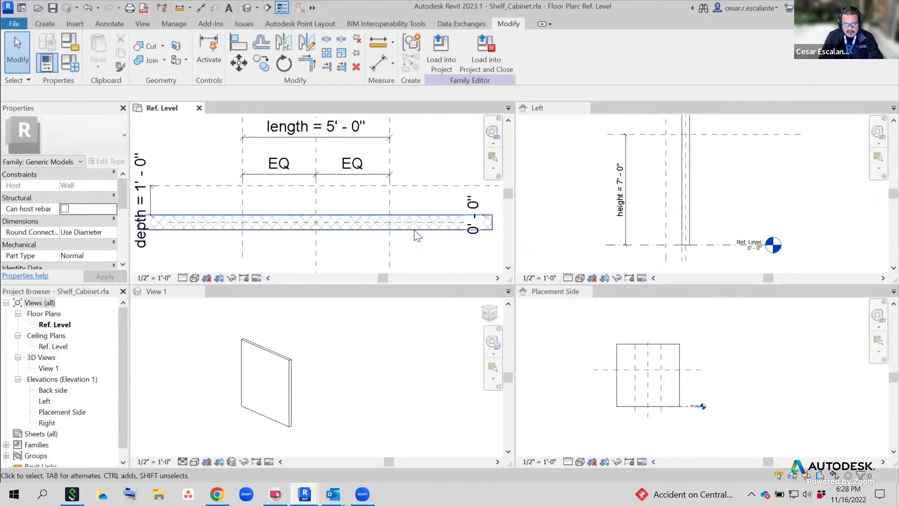
scroll(413, 227, "up", 1)
mouse_move(412, 220)
middle_mouse_down()
mouse_move(446, 222)
mouse_move(410, 226)
middle_mouse_up()
scroll(440, 221, "down", 1)
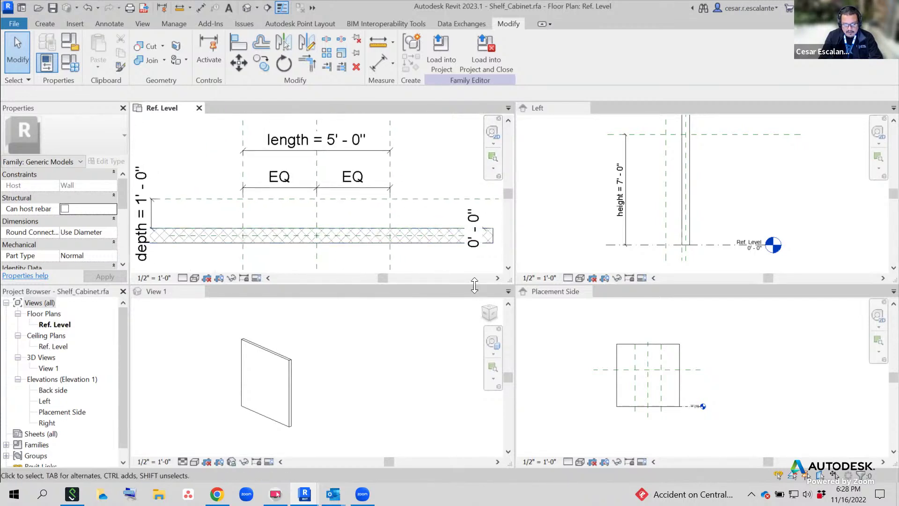
left_click_drag(473, 284, 464, 394)
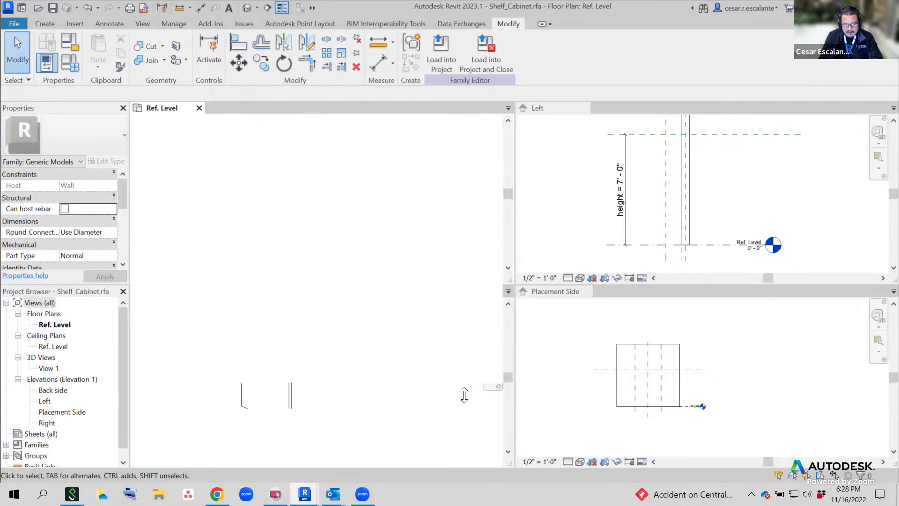
middle_click_drag(400, 298, 432, 351)
scroll(407, 334, "up", 1)
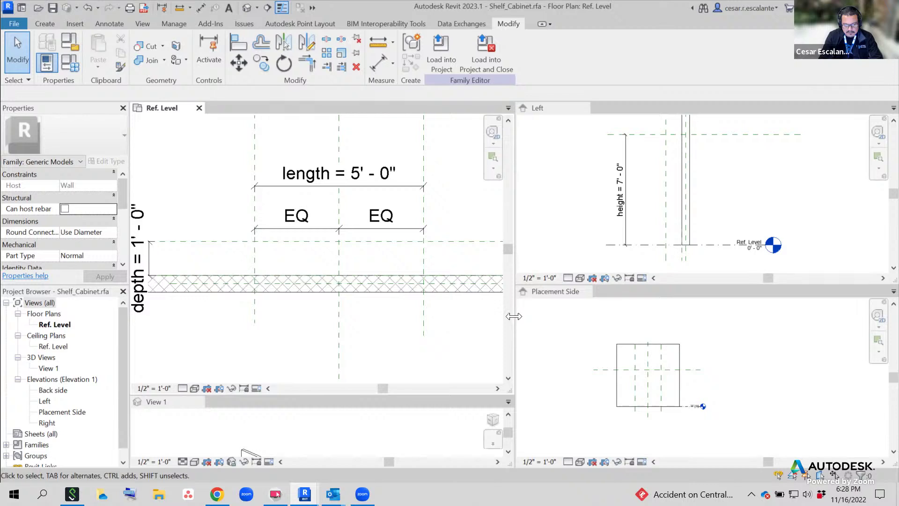
left_click_drag(515, 320, 608, 319)
mouse_move(482, 337)
middle_mouse_down()
mouse_move(512, 349)
mouse_move(509, 359)
middle_mouse_up()
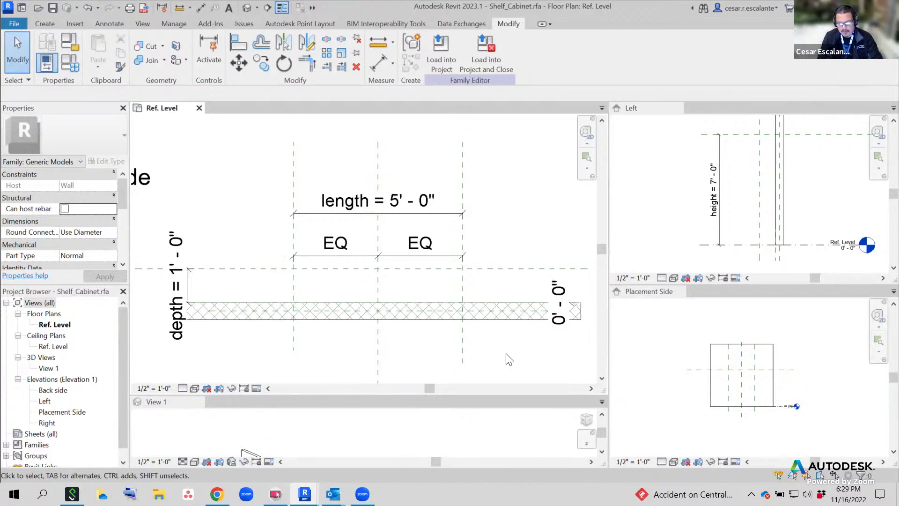
Start loading external component families into the current family and switch the browse location to Google Drive (G:)
left_click(448, 49)
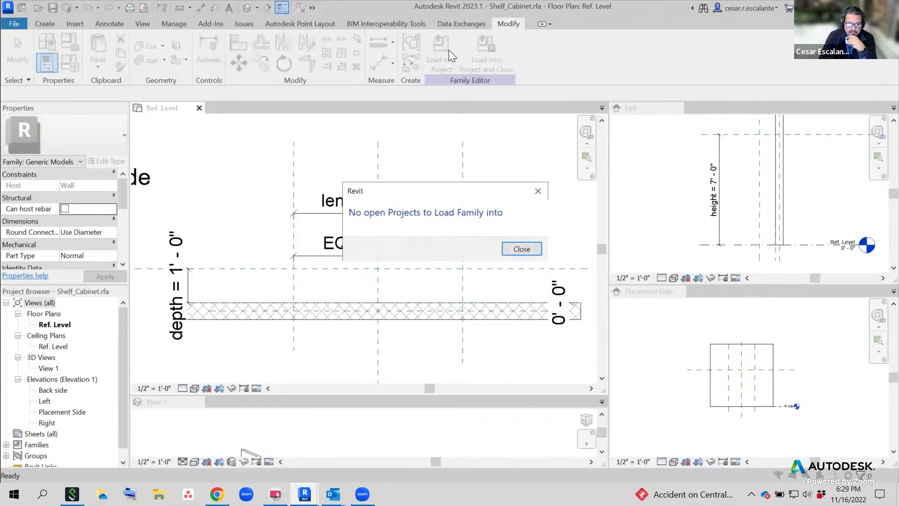
left_click(538, 191)
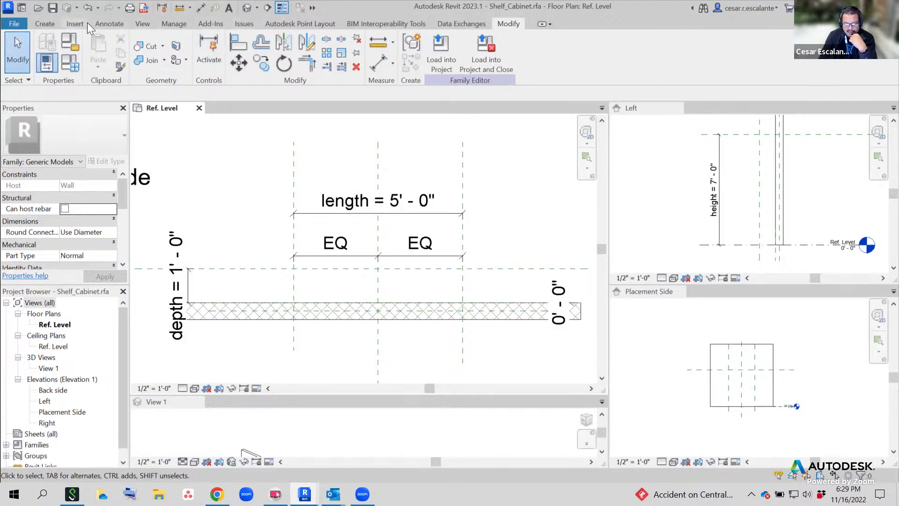
left_click(75, 24)
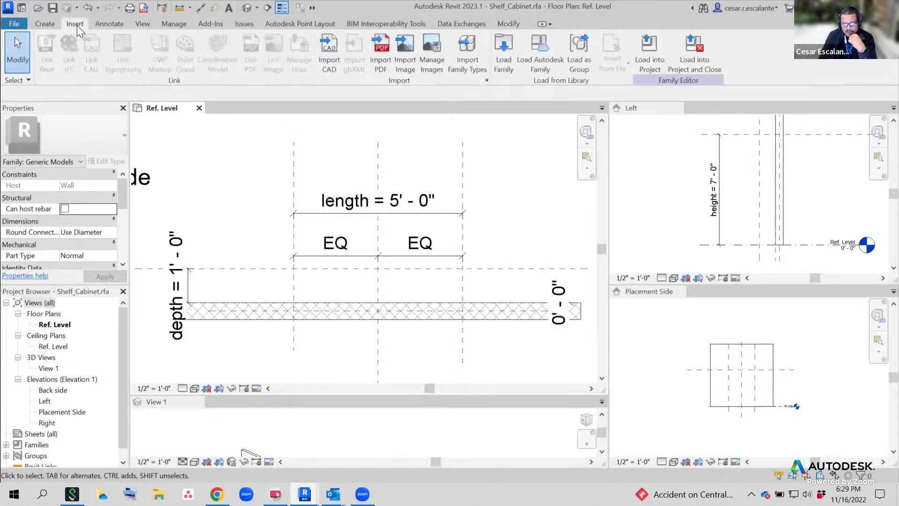
left_click(507, 70)
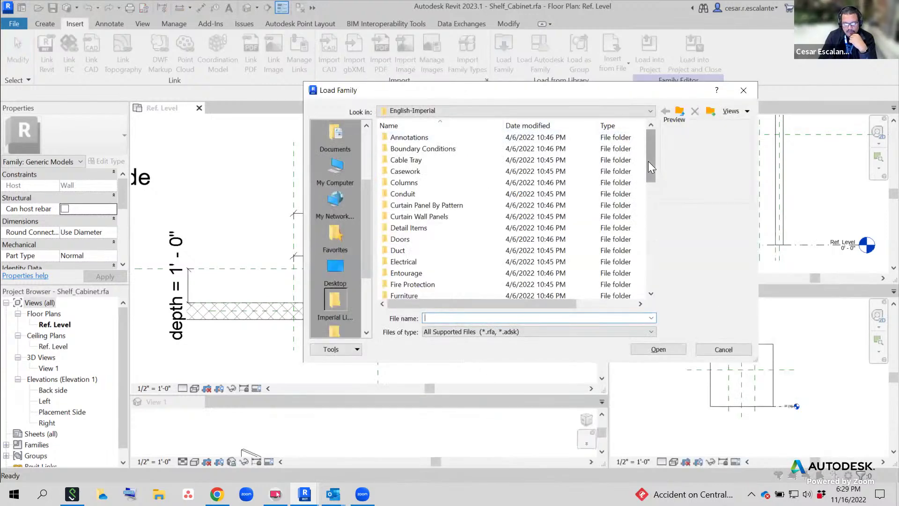
mouse_move(647, 161)
left_mouse_down()
mouse_move(638, 275)
mouse_move(646, 165)
left_mouse_up()
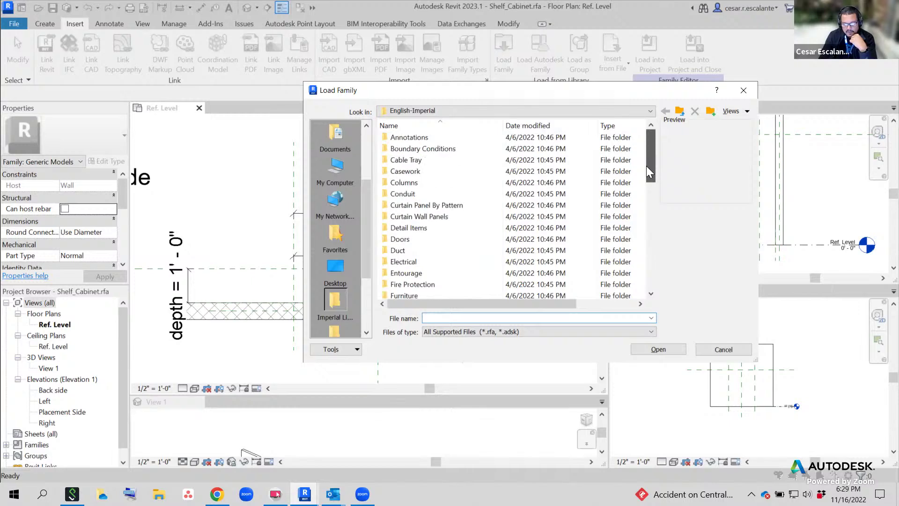
left_click(610, 111)
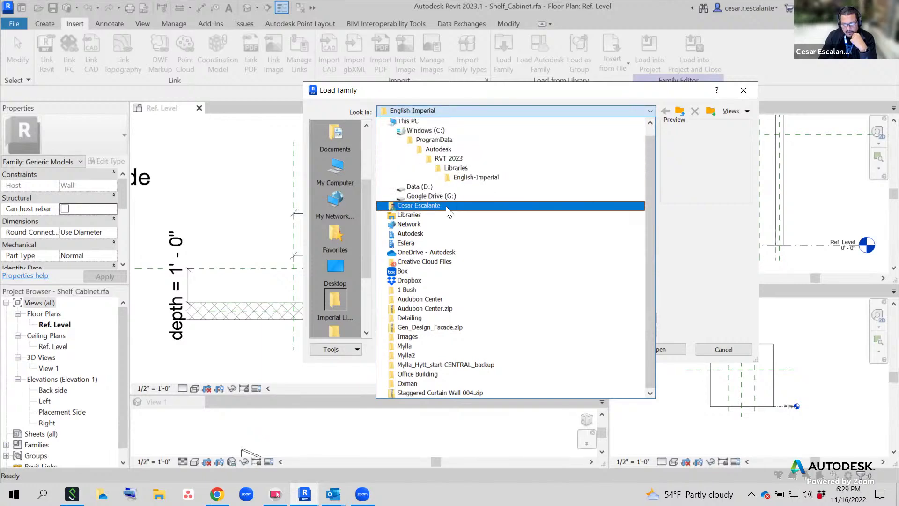
left_click(433, 196)
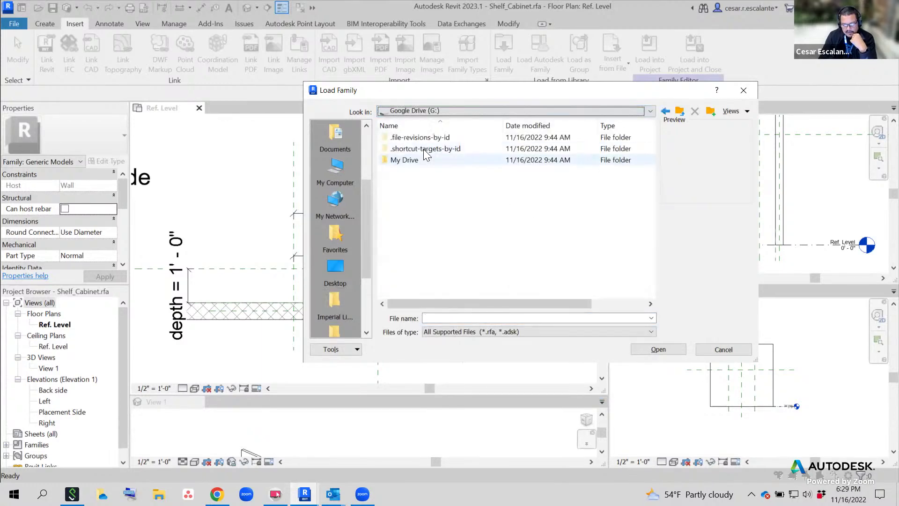
Browse through My Drive, Revit Fall 2023 and Work_in_Progress to the 1116 folder
double_click(421, 160)
scroll(442, 225, "down", 2)
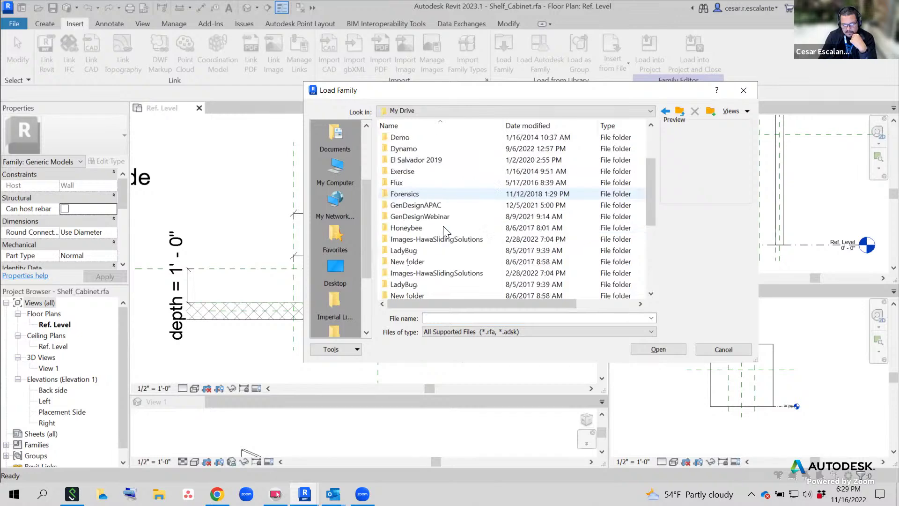
scroll(443, 225, "down", 5)
double_click(424, 182)
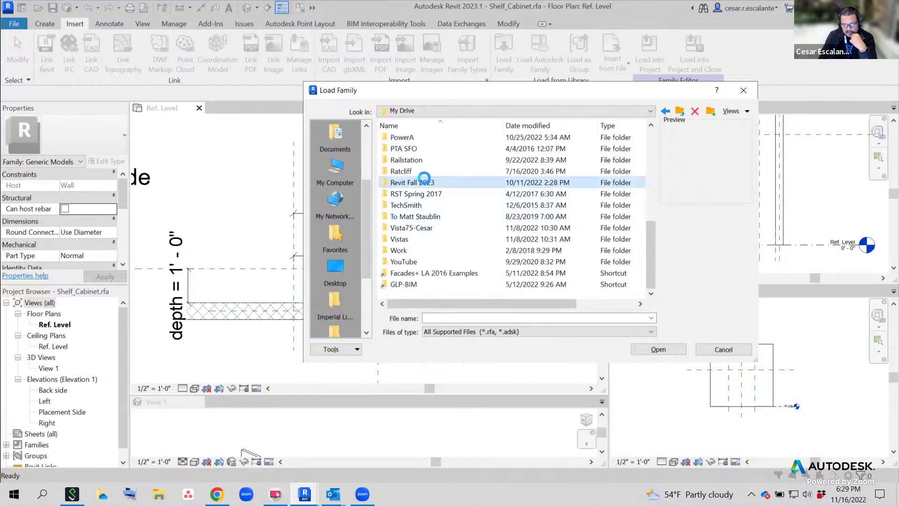
scroll(579, 225, "down", 1)
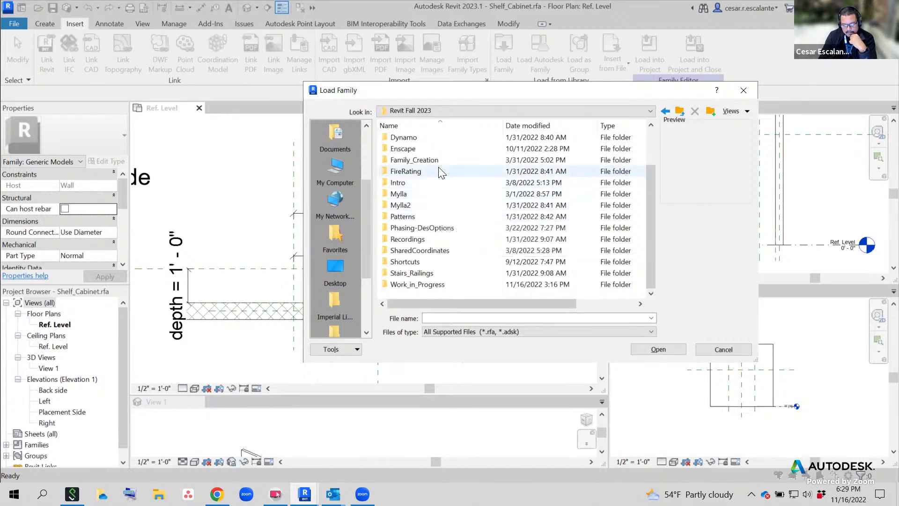
double_click(425, 283)
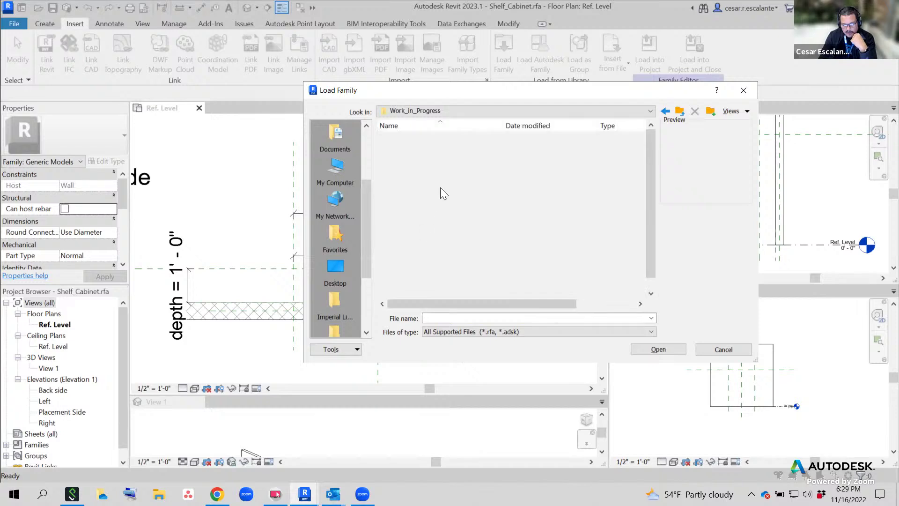
double_click(424, 295)
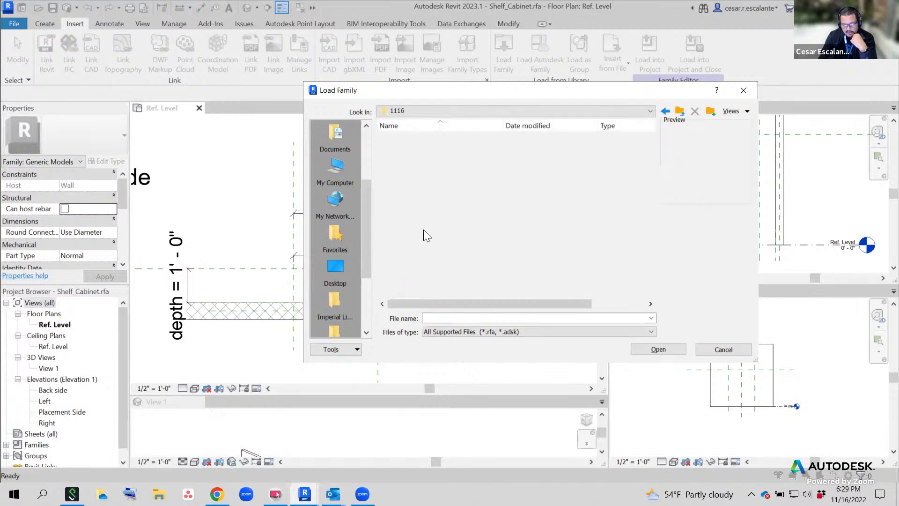
Load Shelf.rfa and Upright.rfa together into the cabinet family
left_click(412, 137)
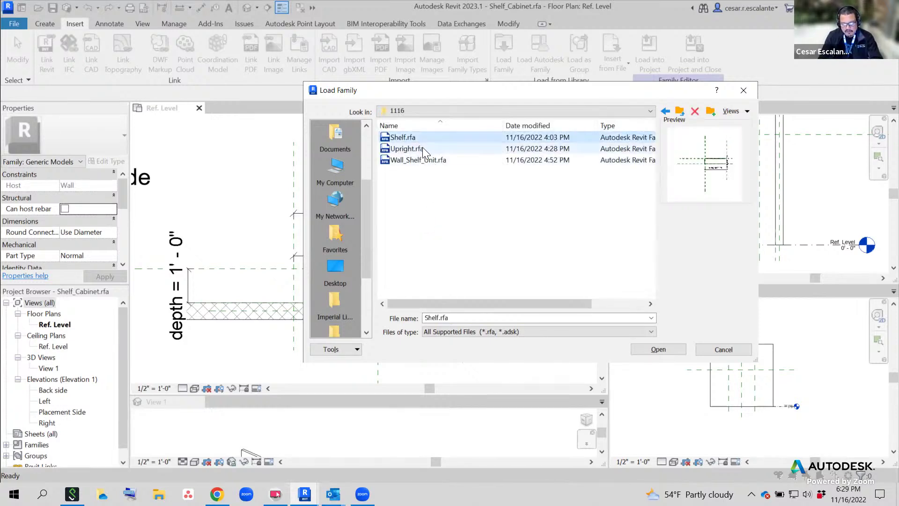
left_click(418, 148, "ctrl")
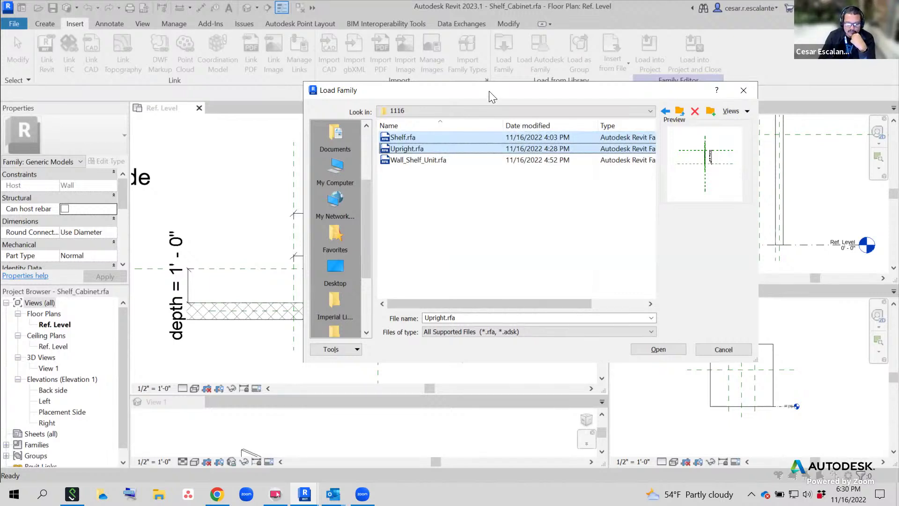
left_click_drag(491, 96, 512, 115)
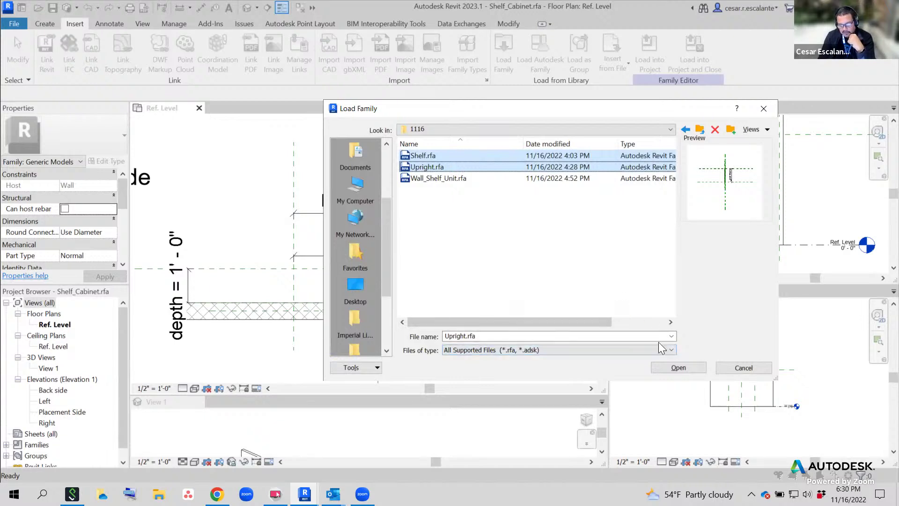
left_click(679, 367)
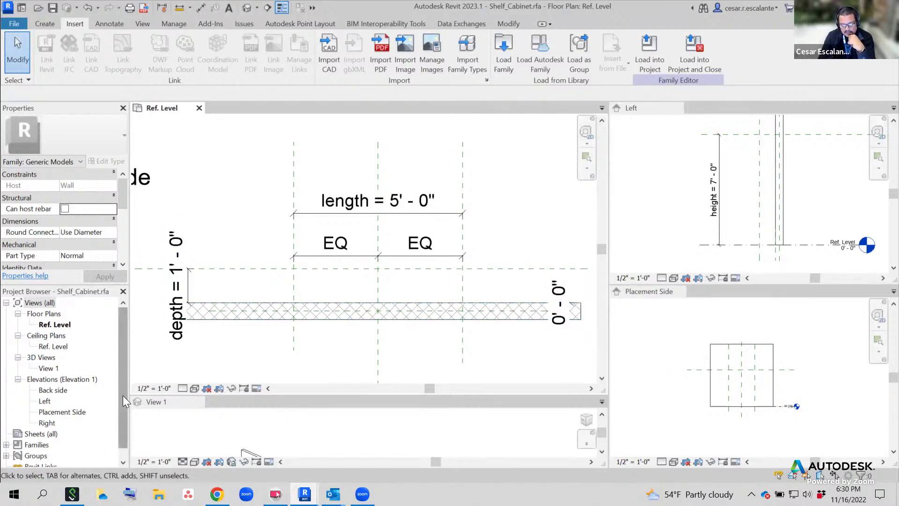
Expand the Generic Models families in the project browser down to the Shelf and Upright types
left_click_drag(123, 395, 120, 426)
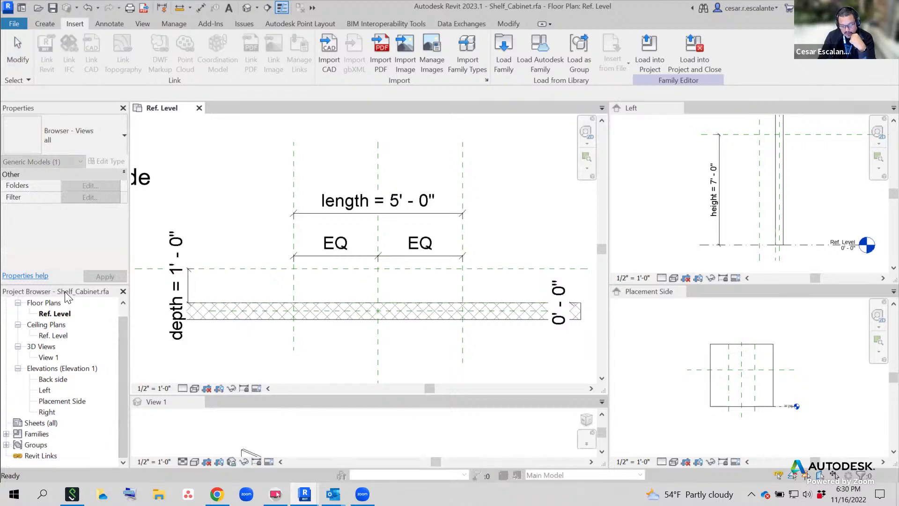
left_click(6, 435)
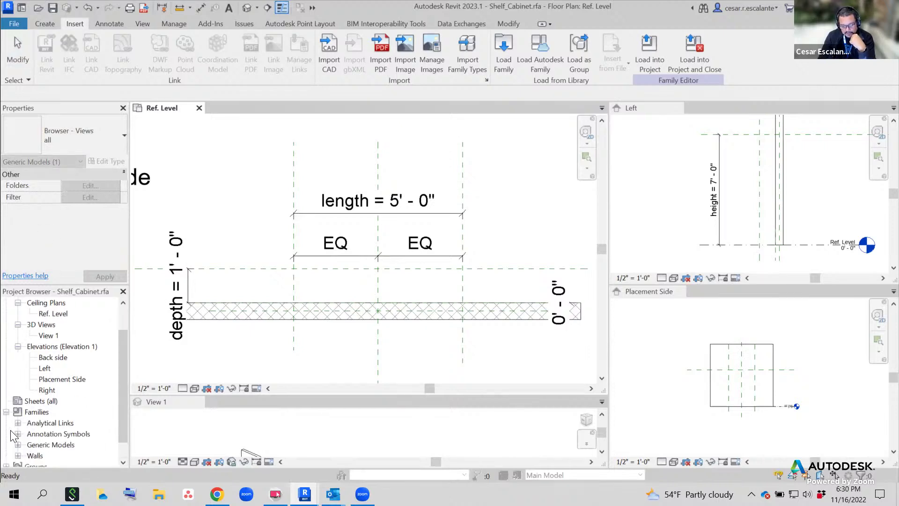
left_click_drag(124, 395, 120, 420)
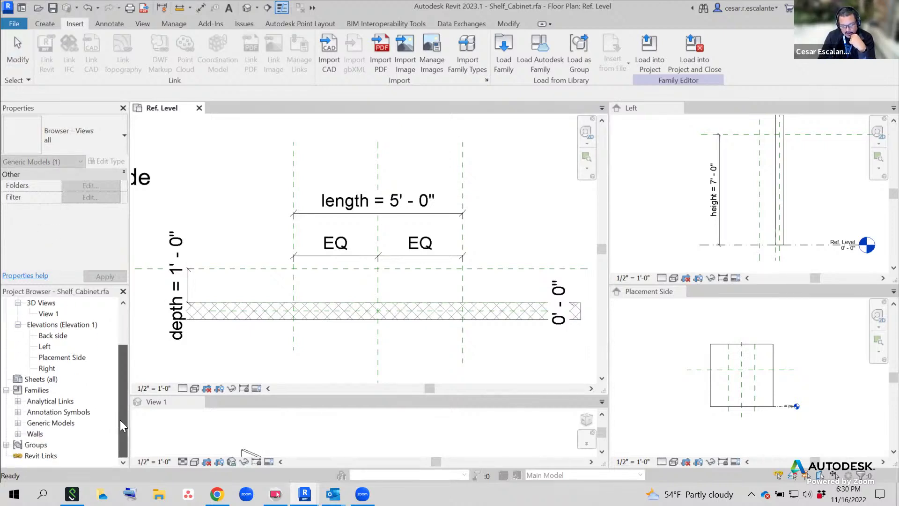
left_click(19, 423)
left_click(30, 433)
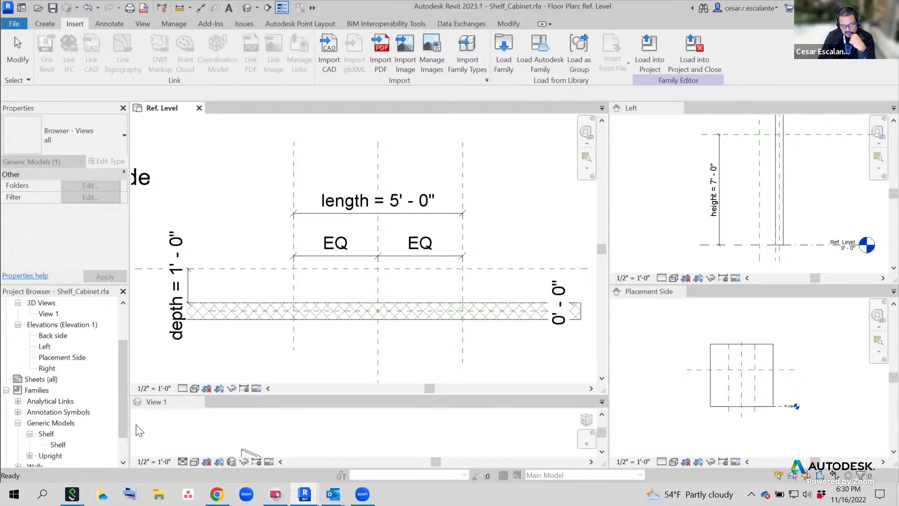
scroll(125, 430, "down", 1)
left_click(30, 423)
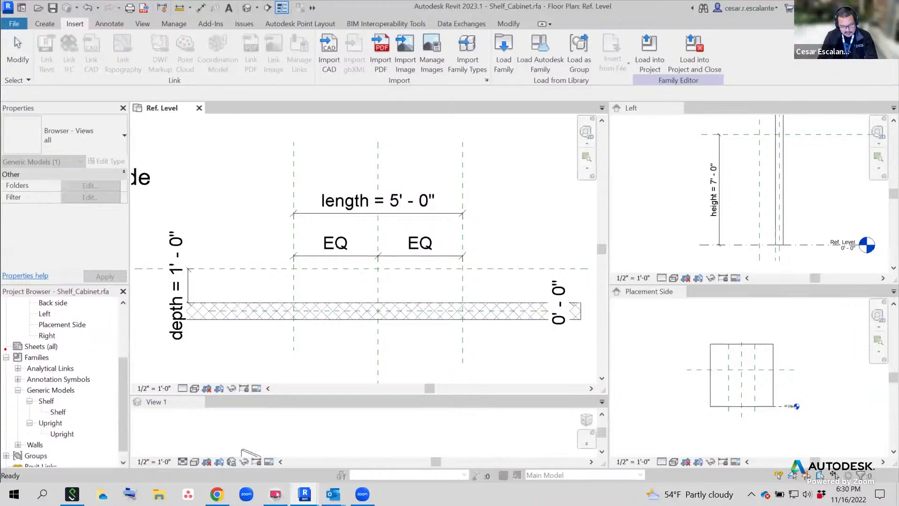
left_click_drag(5, 348, 111, 455)
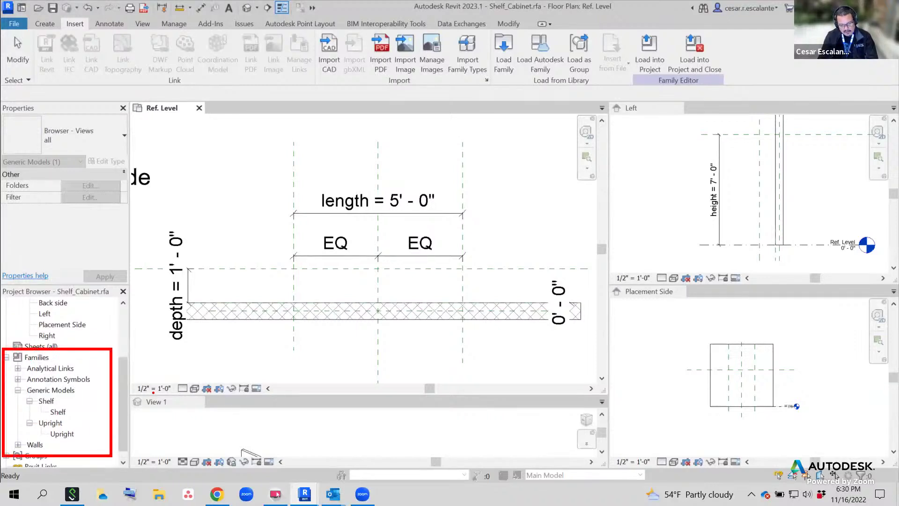
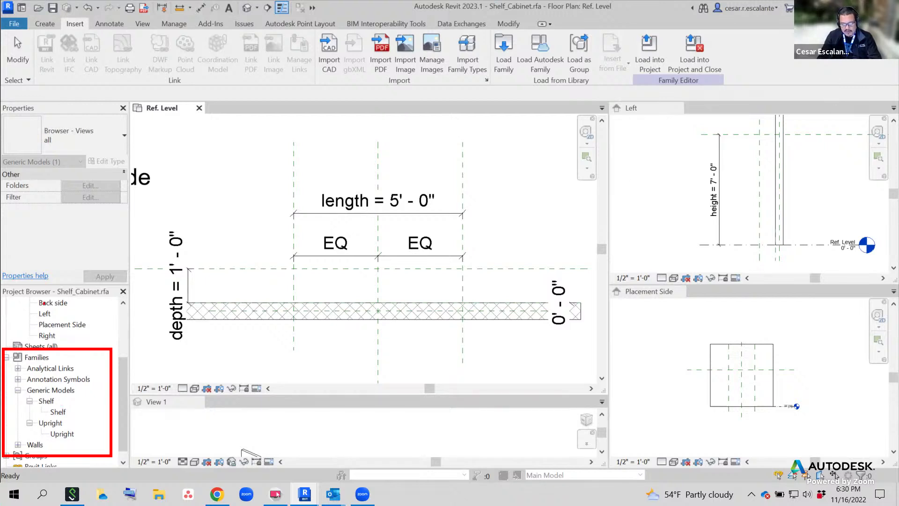
In the Ref. Level plan, place one Shelf above the wall and one Upright about 9" outside the left length reference plane
left_click(59, 412)
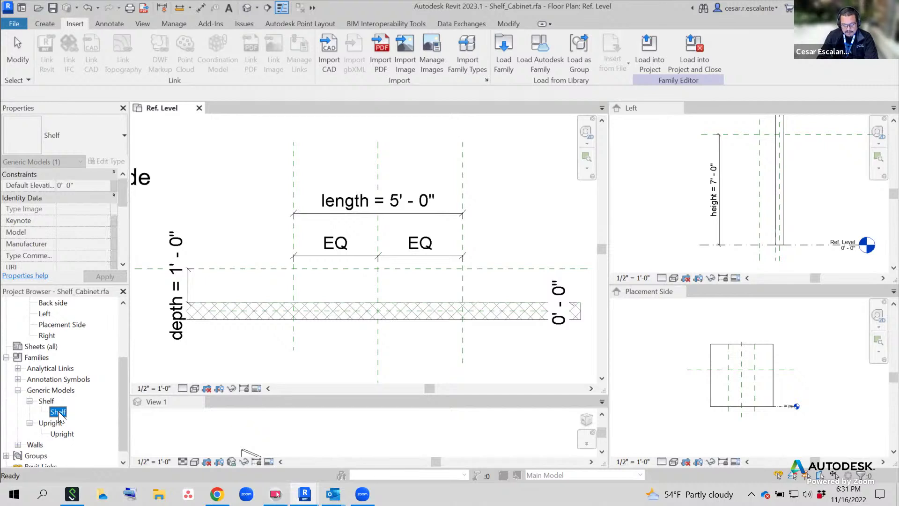
left_click_drag(58, 414, 214, 195)
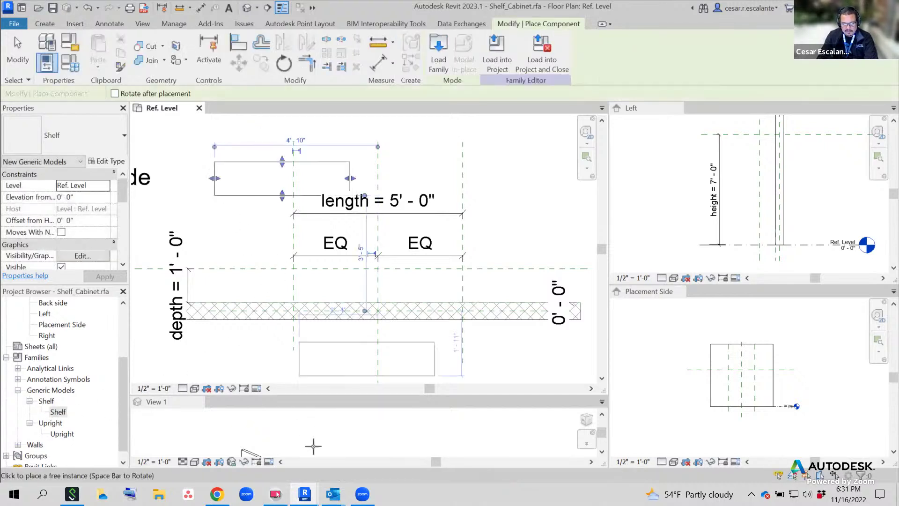
left_click(70, 435)
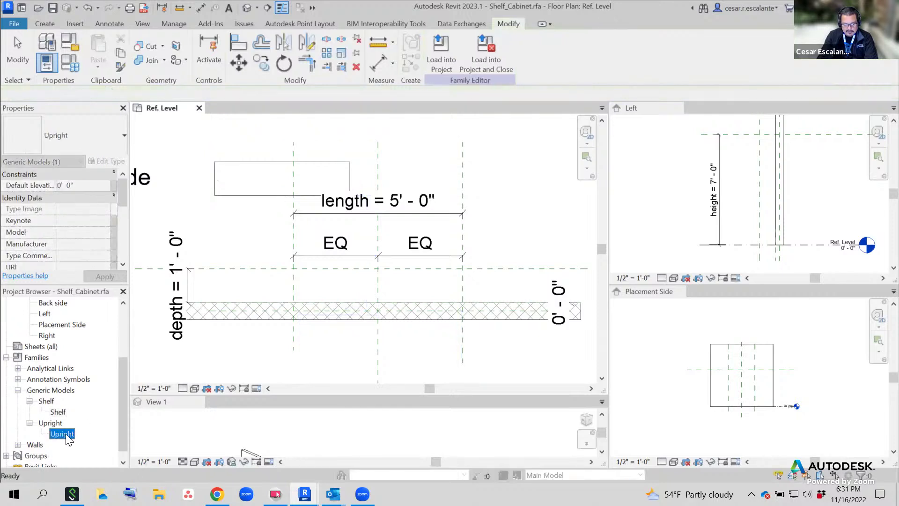
left_click_drag(260, 288, 262, 290)
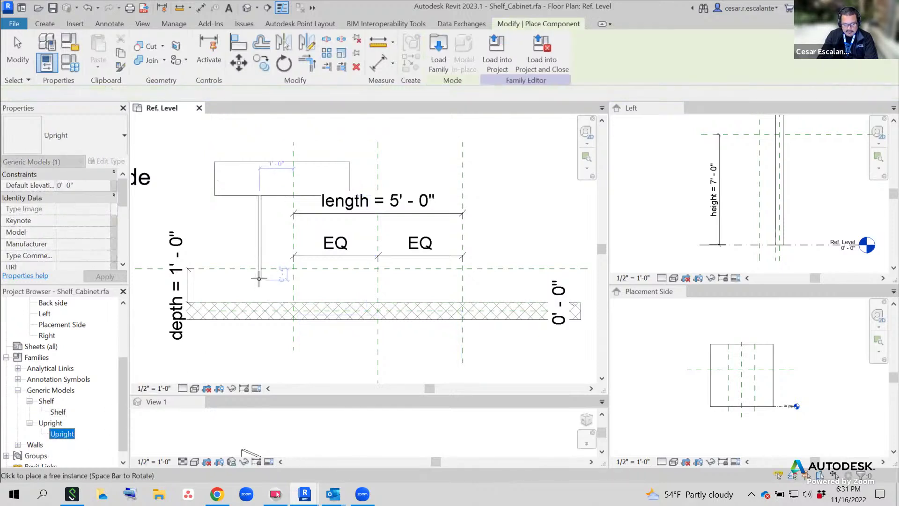
scroll(264, 294, "up", 1)
left_click(265, 294)
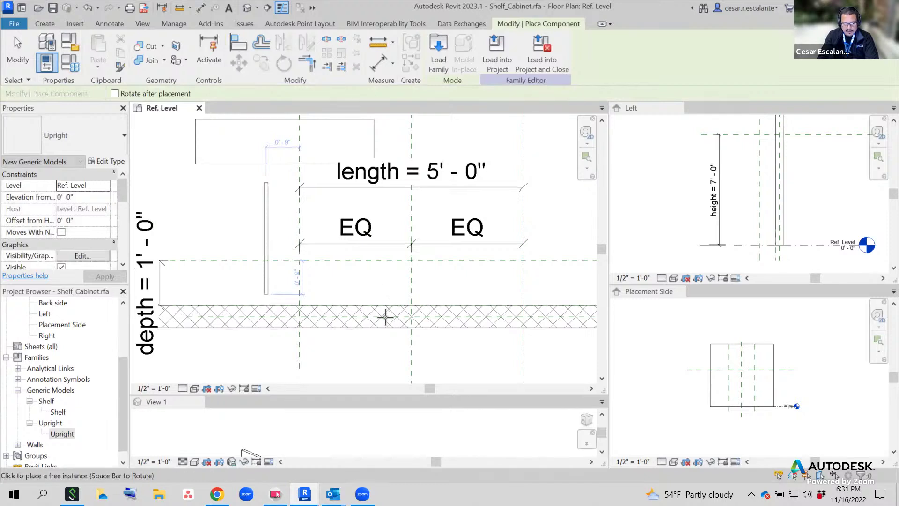
scroll(394, 338, "down", 2)
key("Escape")
scroll(311, 296, "up", 2)
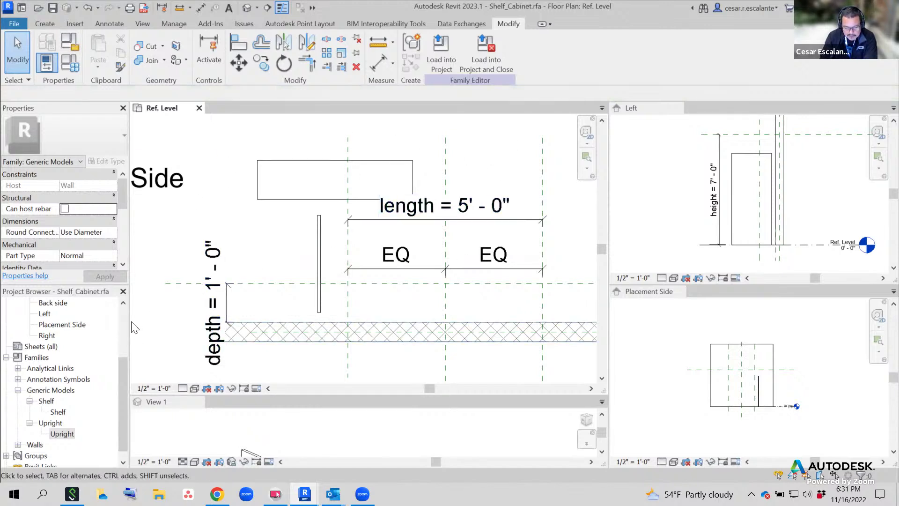
Widen the Properties palette and project browser beside the Ref. Level plan
left_click_drag(129, 324, 151, 324)
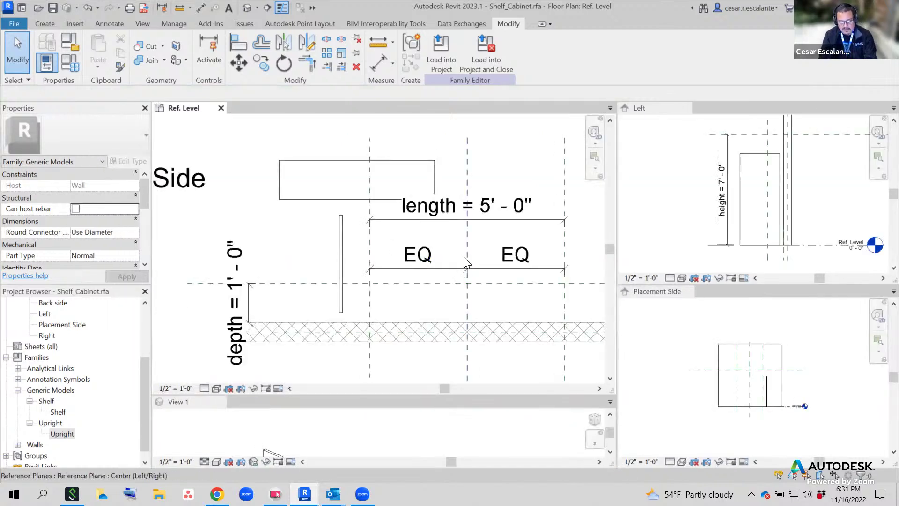
key("ctrl+2")
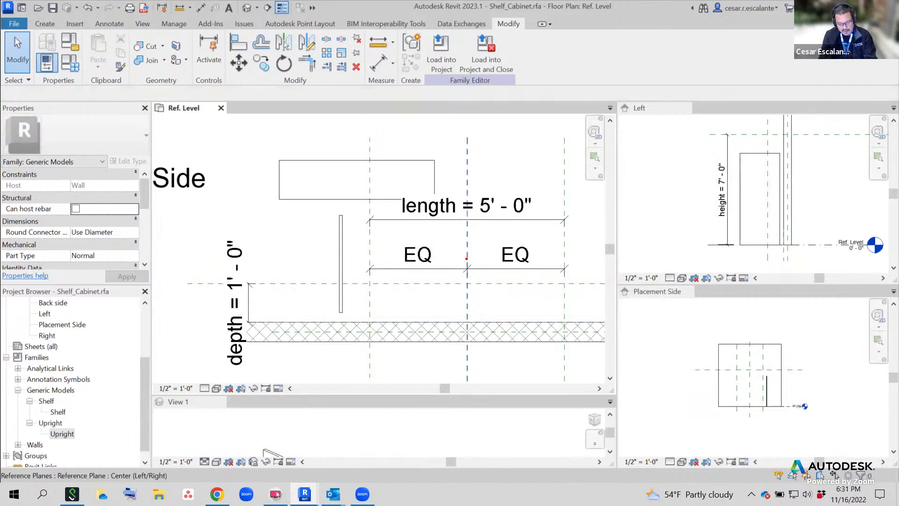
type("tCon")
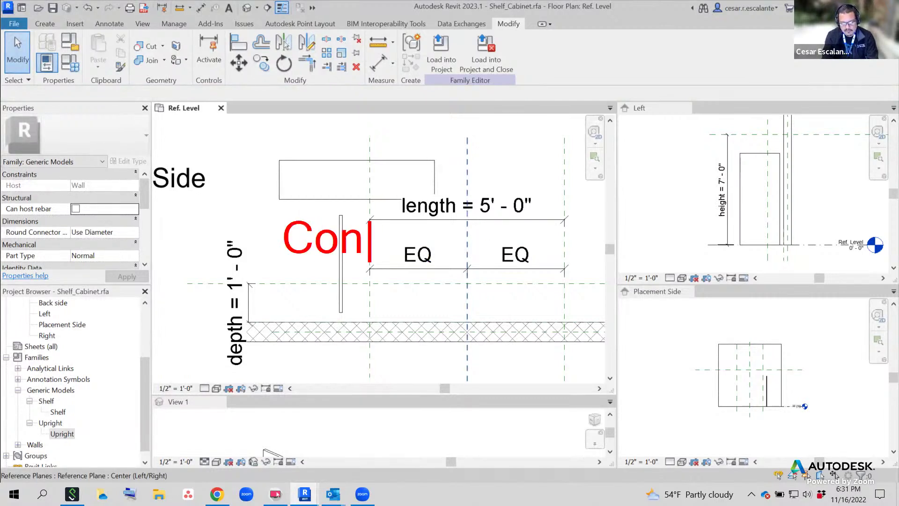
type("catenalte ")
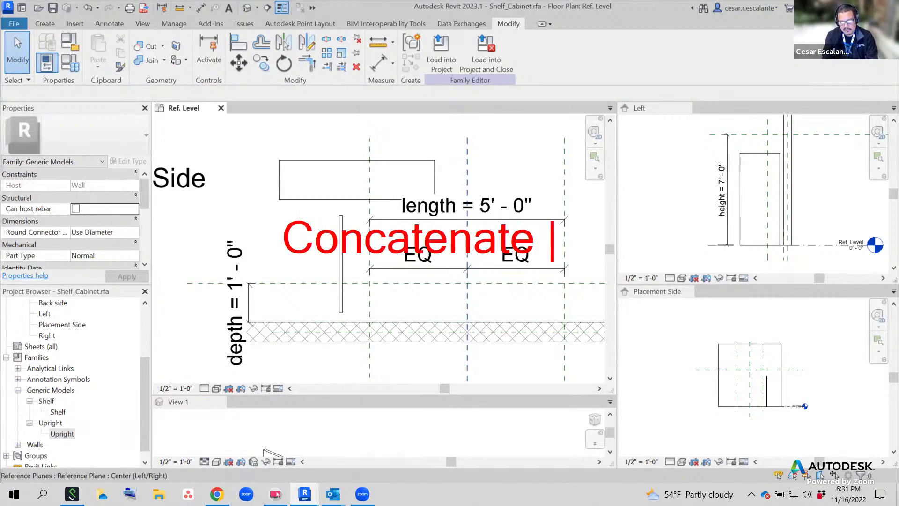
type("nested ")
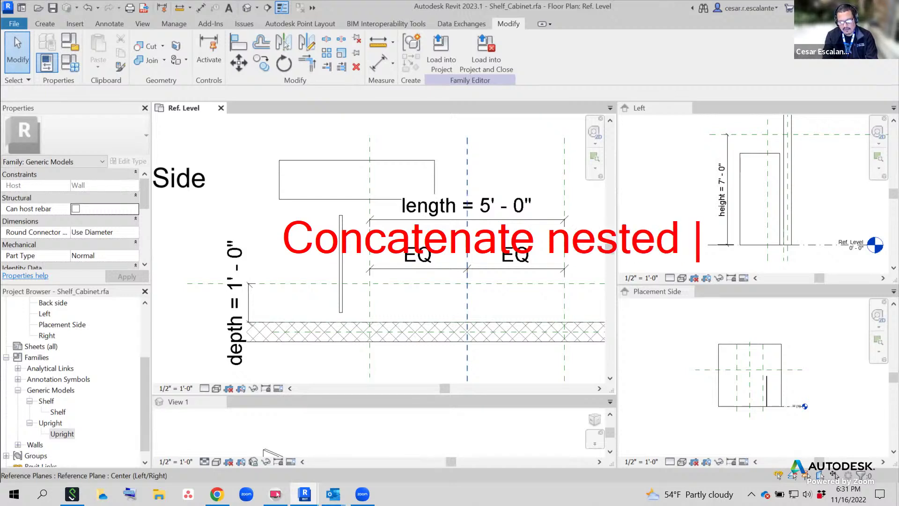
type("family")
key("Return")
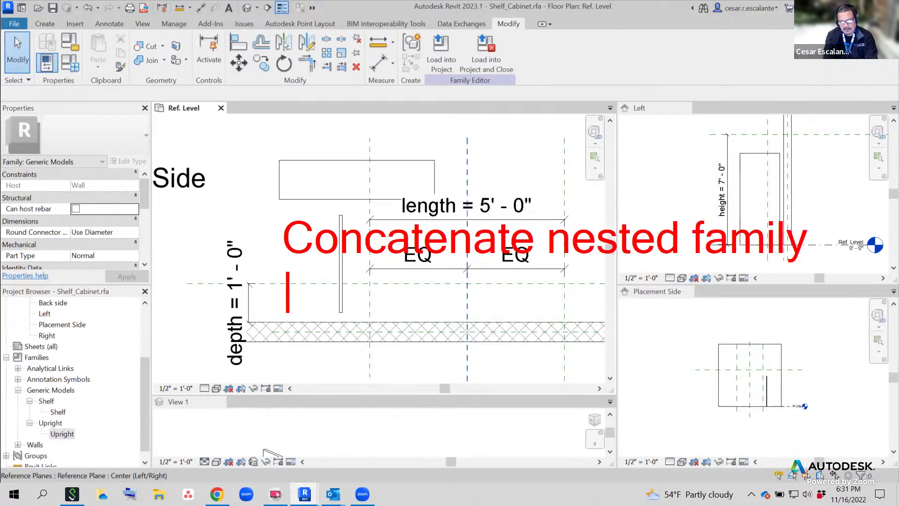
type("poa")
key("BackSpace")
type("rame")
key("BackSpace")
key("BackSpace")
key("BackSpace")
key("BackSpace")
key("BackSpace")
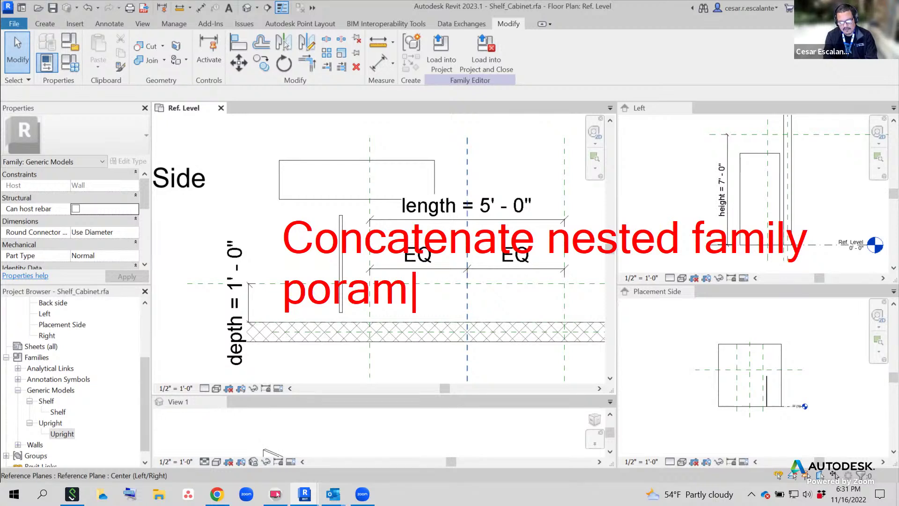
type("arameter")
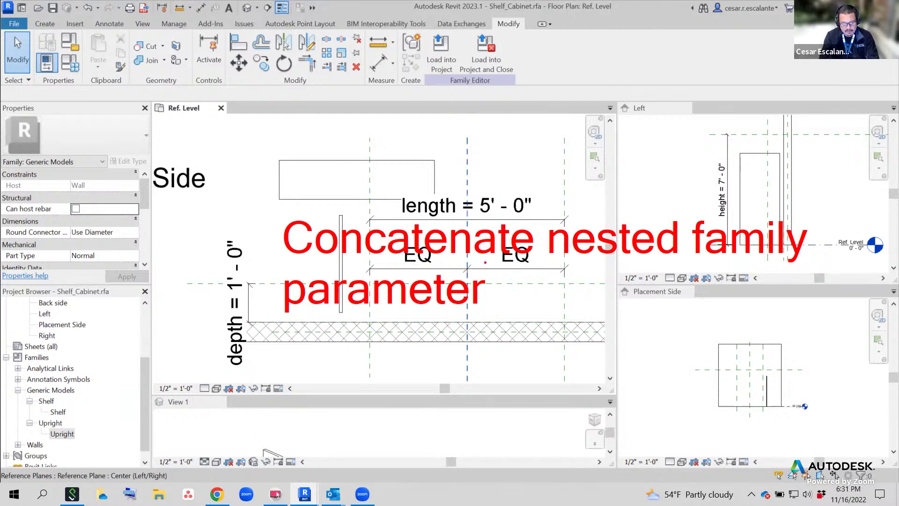
Select the Shelf above the wall and bring up its Shelf_depth and Shelf_length dimension properties
left_click(436, 171)
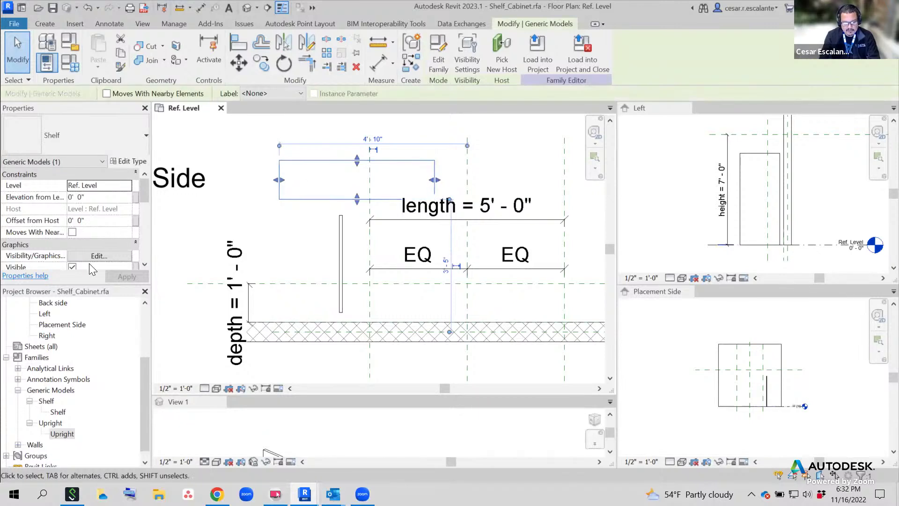
left_click_drag(143, 192, 141, 220)
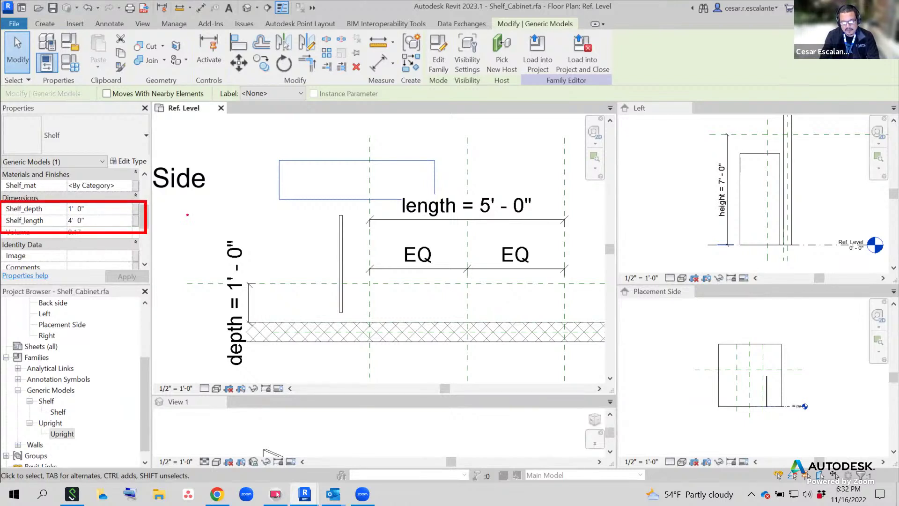
key("Escape")
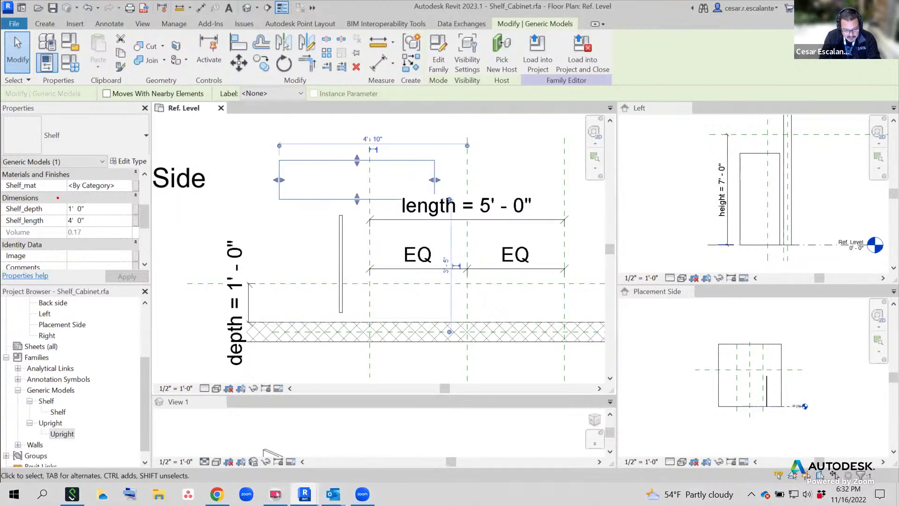
left_click_drag(126, 199, 145, 232)
type("t")
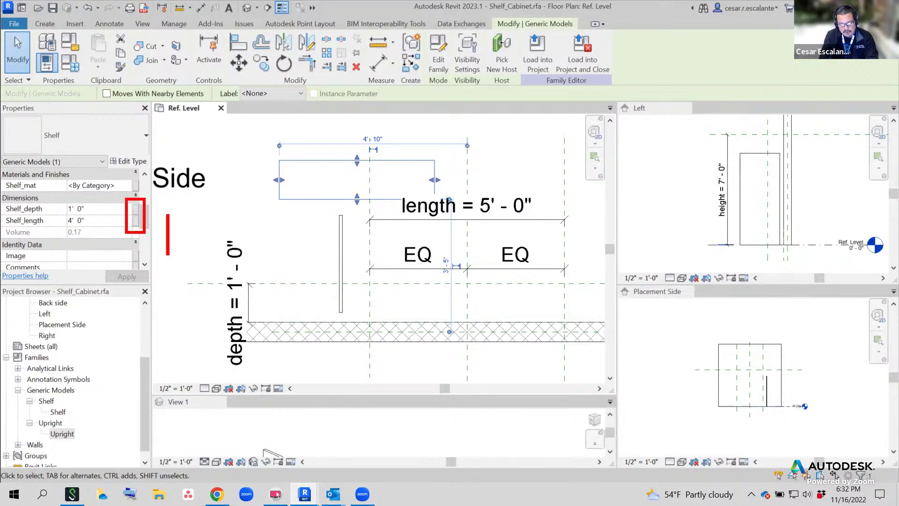
type("Conc")
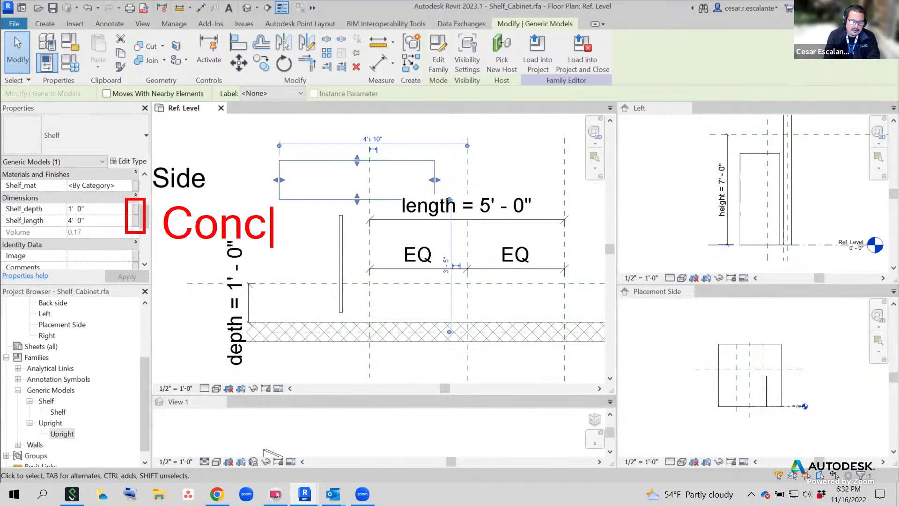
type("atenate")
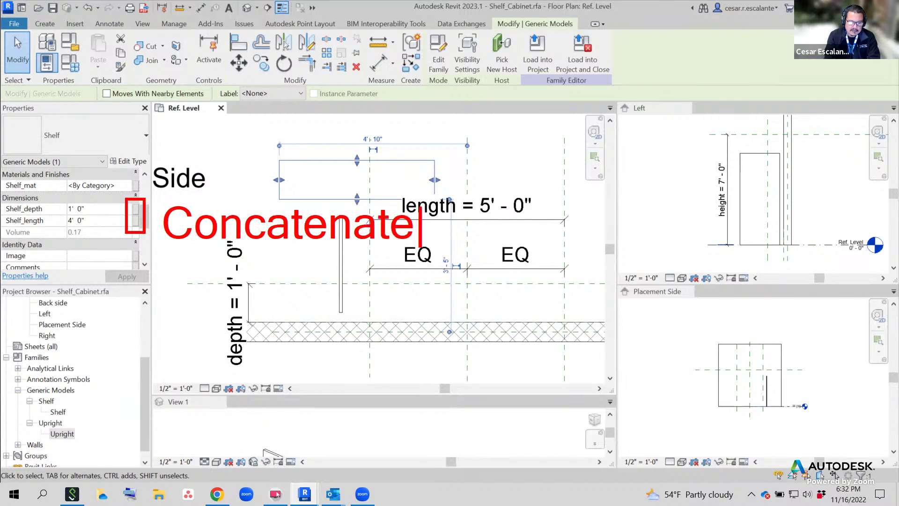
key("Return")
type("toggle")
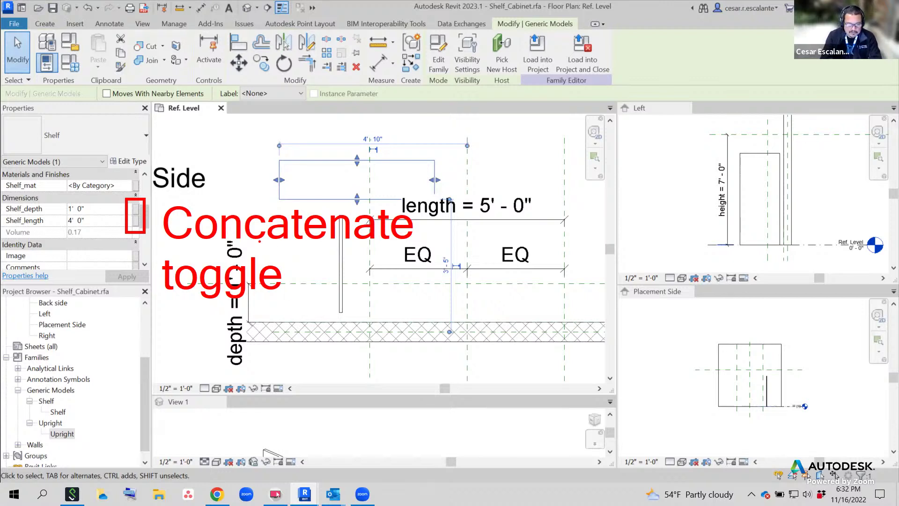
key("Escape")
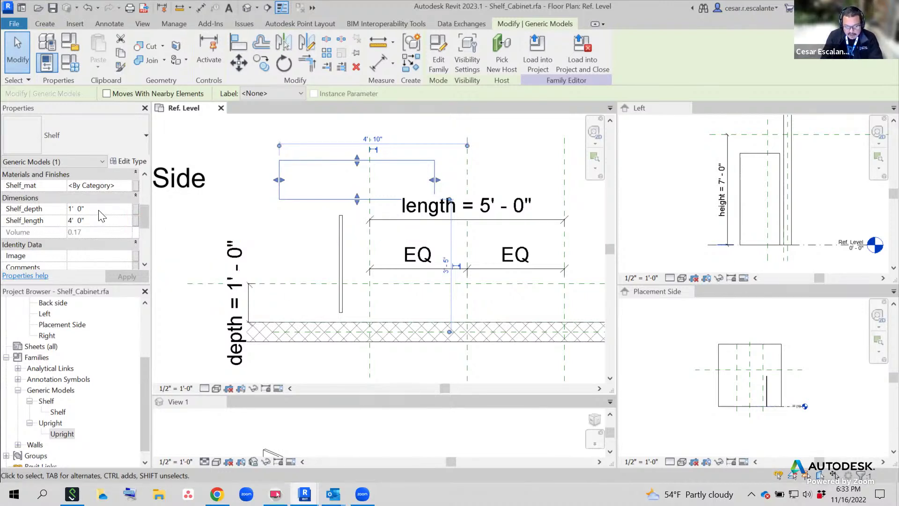
Associate the selected Shelf's Shelf_depth with the cabinet family's depth parameter
left_click(136, 209)
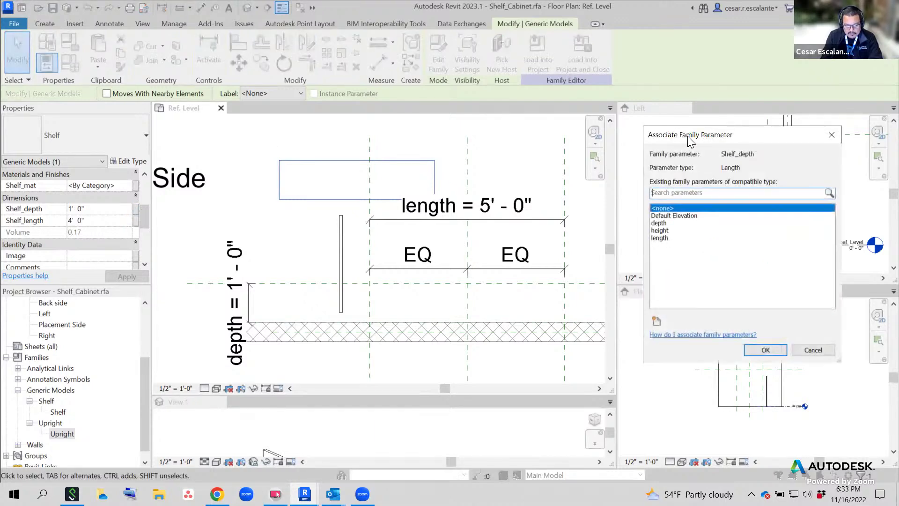
left_click_drag(688, 138, 368, 133)
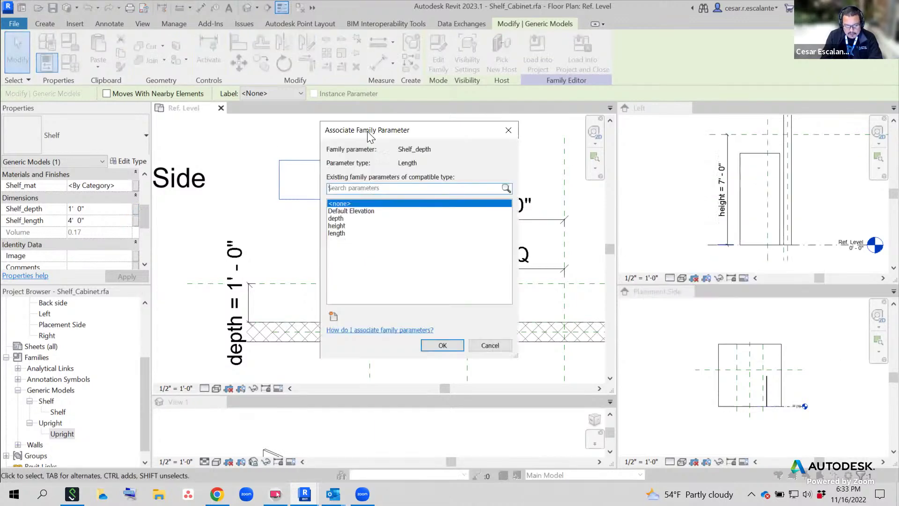
left_click(343, 220)
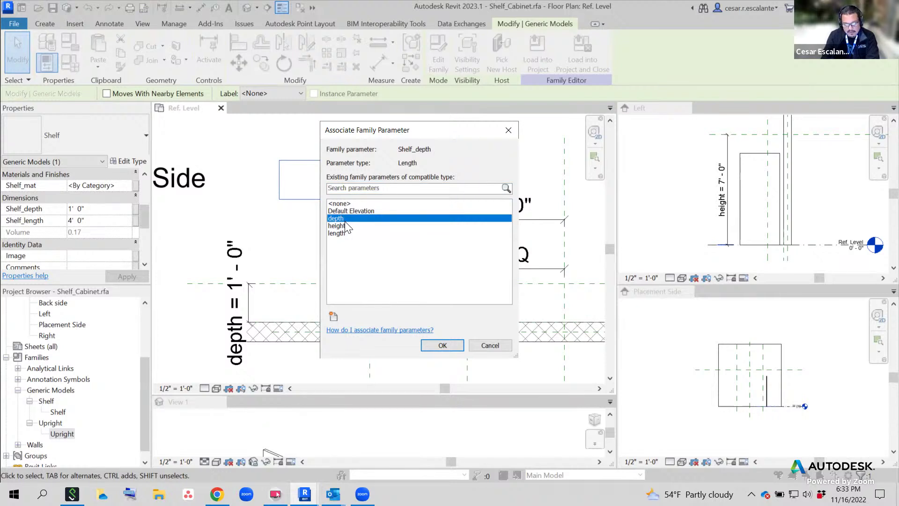
left_click(442, 346)
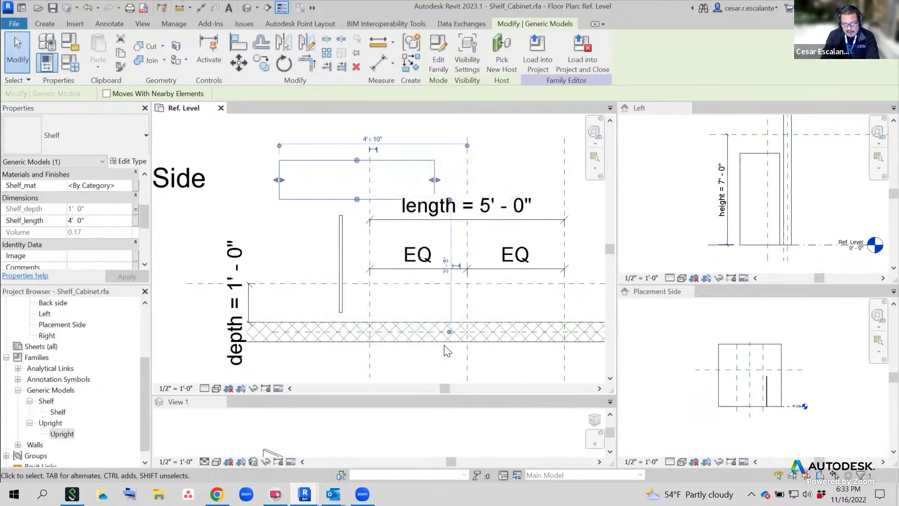
Associate the Shelf's Shelf_length with the cabinet family's length parameter and deselect the Shelf
left_click(136, 220)
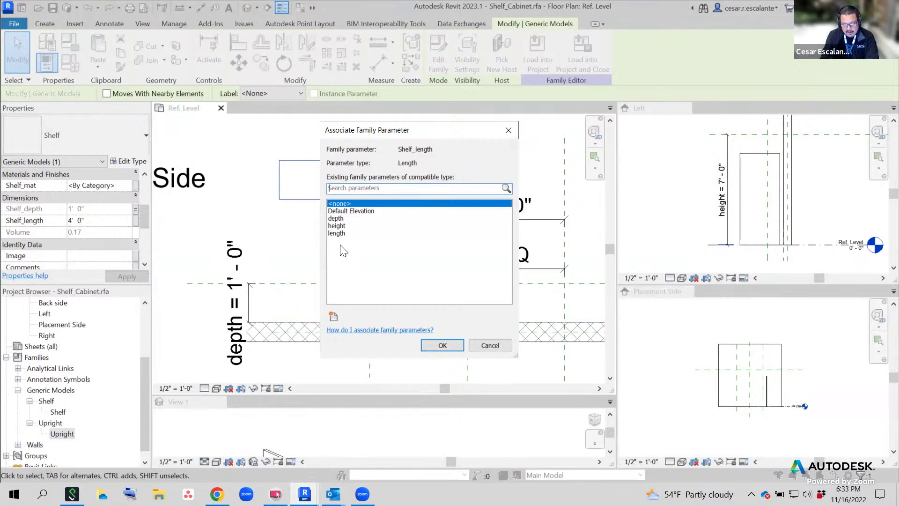
left_click(340, 232)
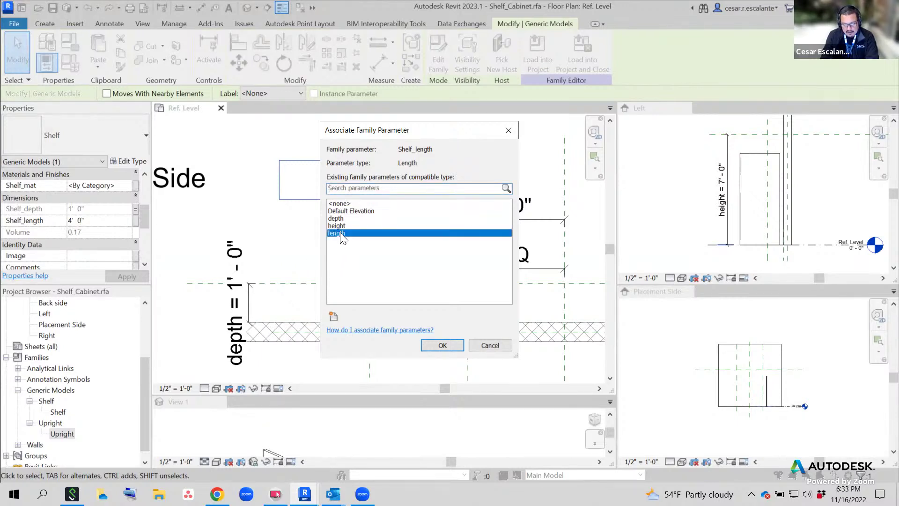
left_click(448, 346)
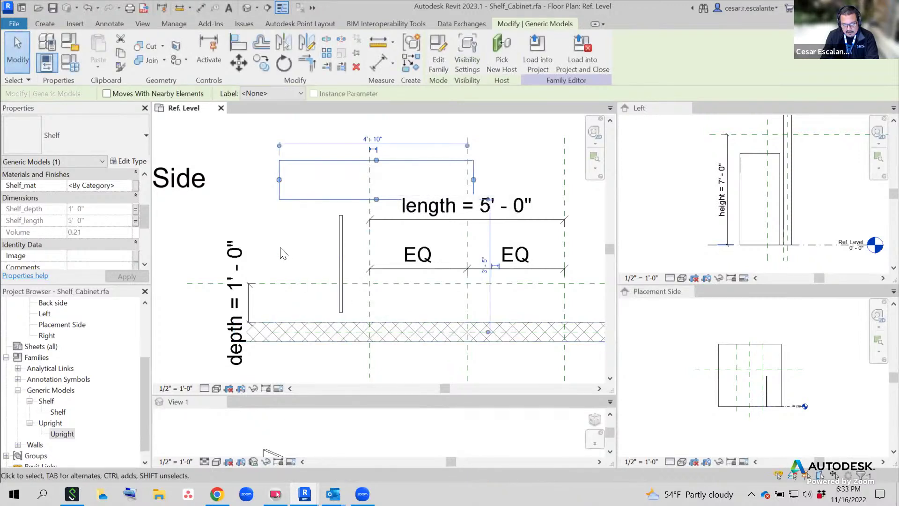
left_click(421, 305)
In Family Types, set the length parameter to 6', apply it and check the Shelf in the plan
mouse_move(444, 309)
middle_mouse_down()
mouse_move(387, 335)
mouse_move(467, 324)
middle_mouse_up()
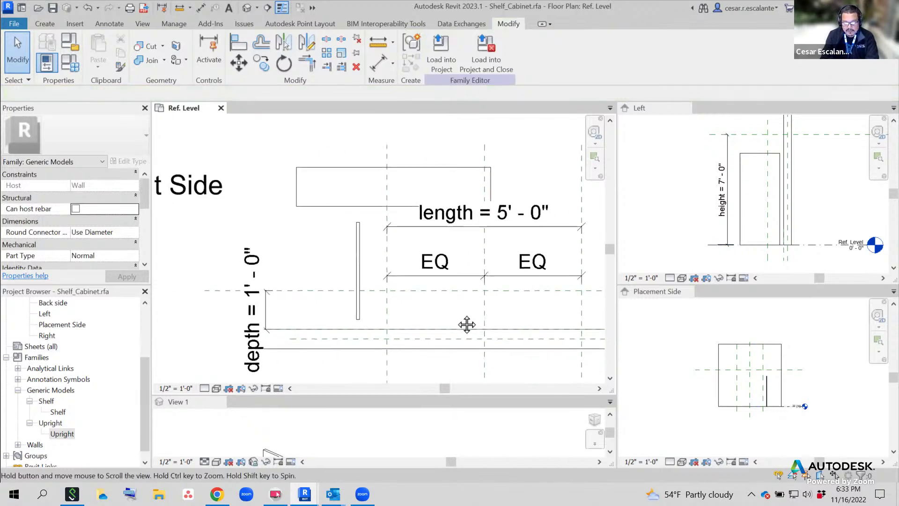
left_click(69, 70)
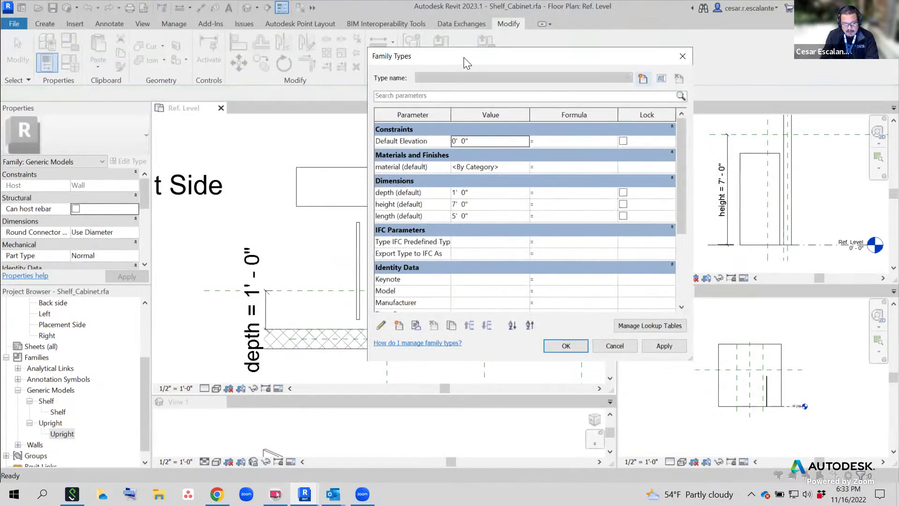
left_click_drag(463, 57, 106, 58)
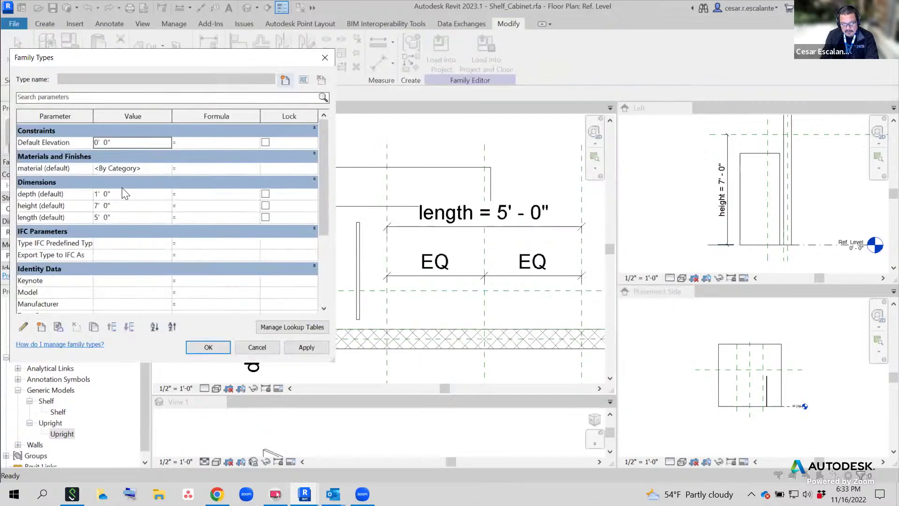
left_click(118, 215)
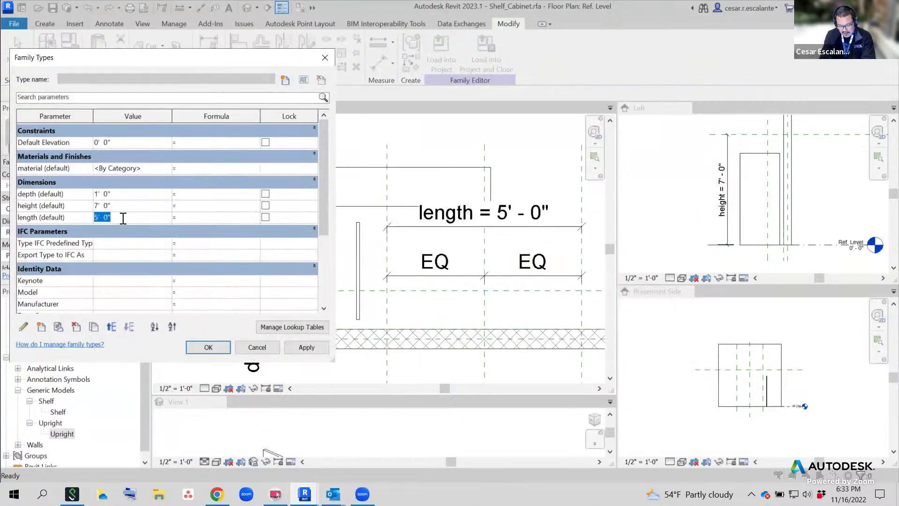
type("6")
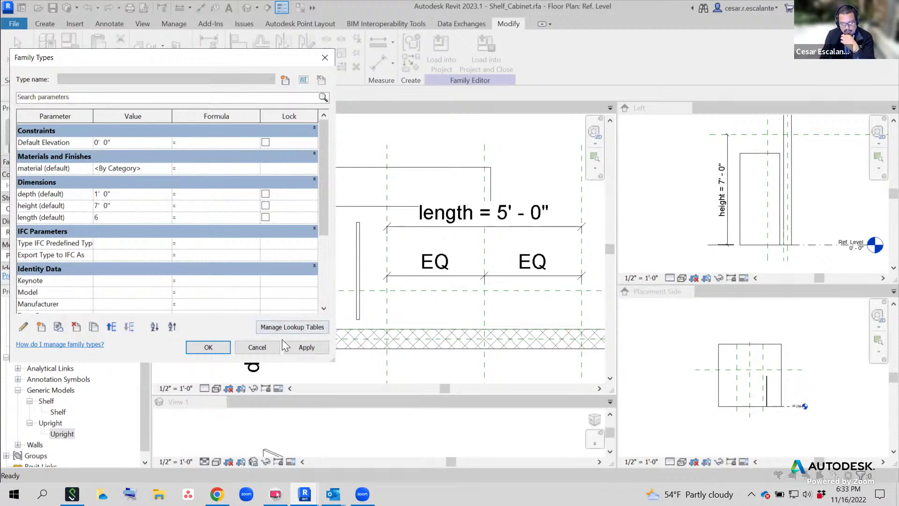
left_click(299, 348)
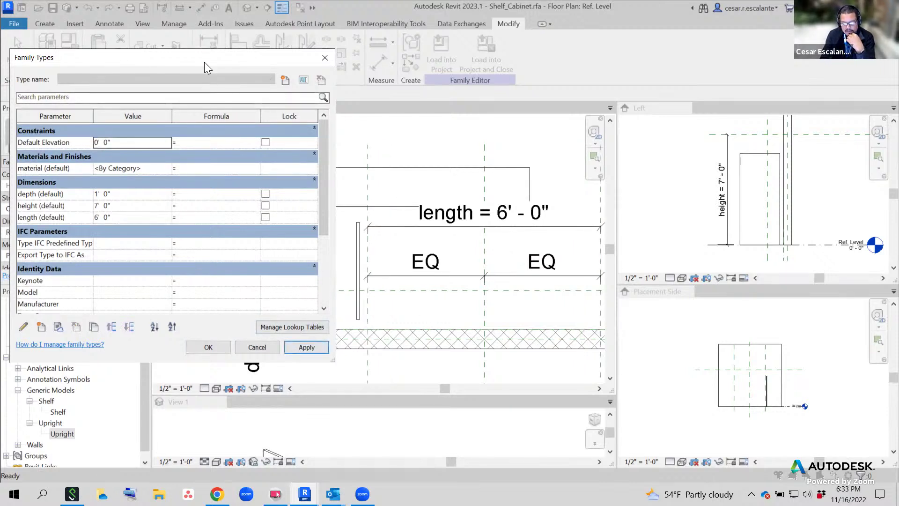
left_click_drag(187, 58, 95, 253)
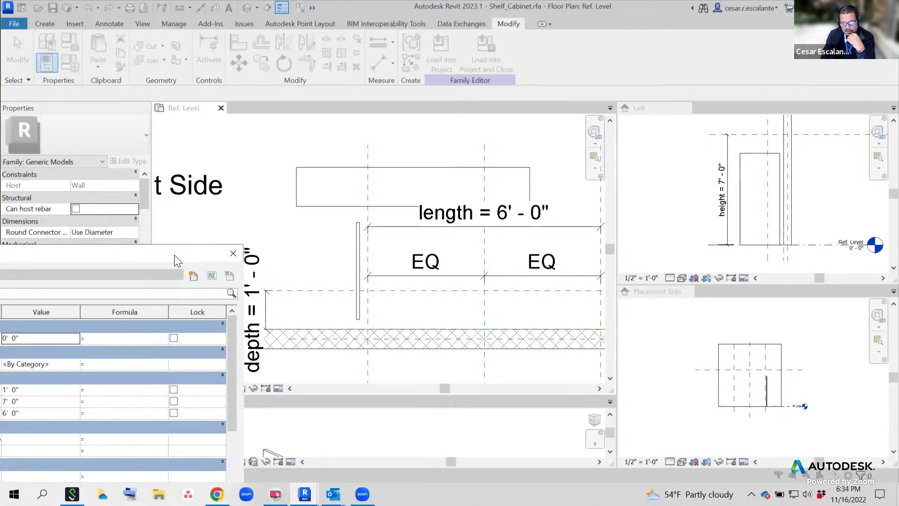
Set the depth parameter to 2' in Family Types and apply it to flex the Shelf
left_click_drag(177, 261, 254, 68)
left_click(130, 196)
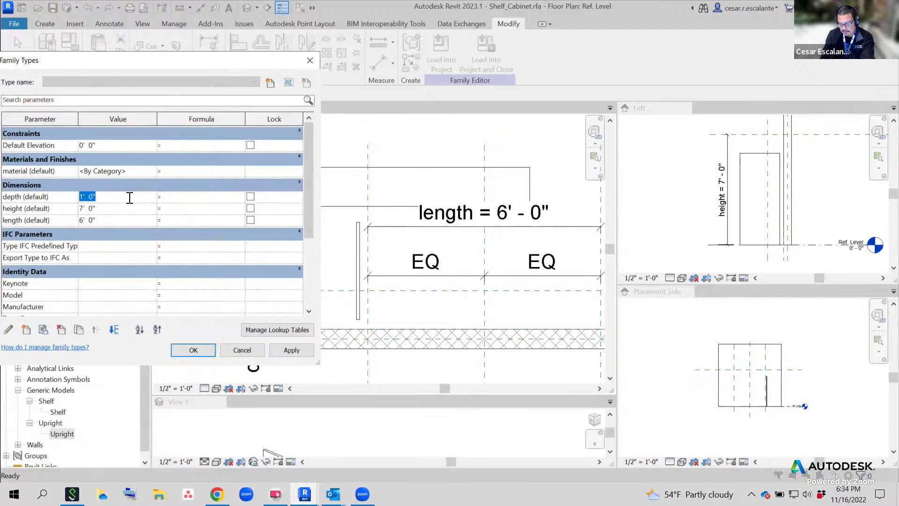
type("2")
left_click(283, 352)
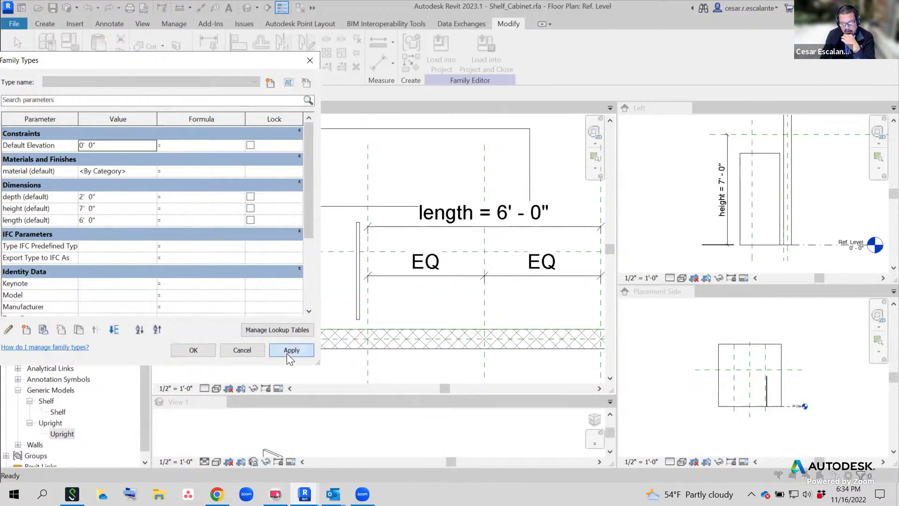
Set the depth parameter to 1' and the height parameter to 6' in Family Types, apply them and close the dialog
left_click(131, 196)
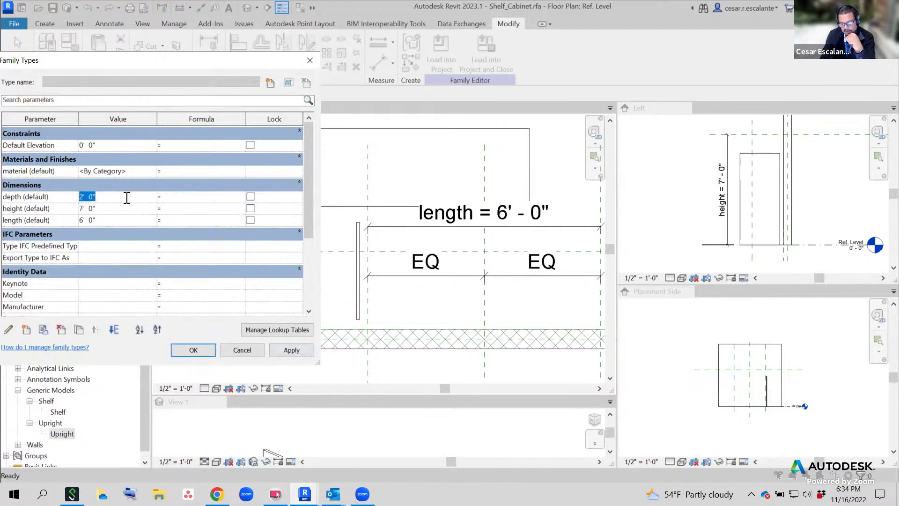
type("1")
left_click(131, 208)
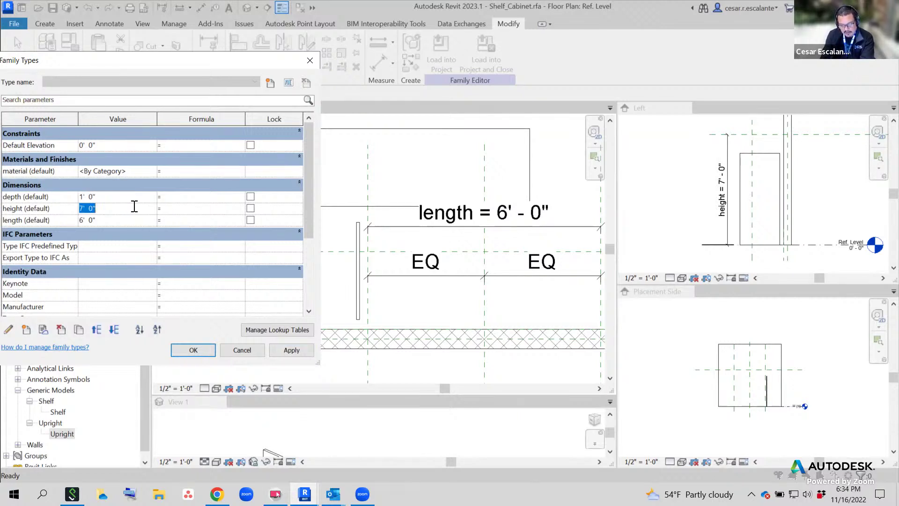
type("6")
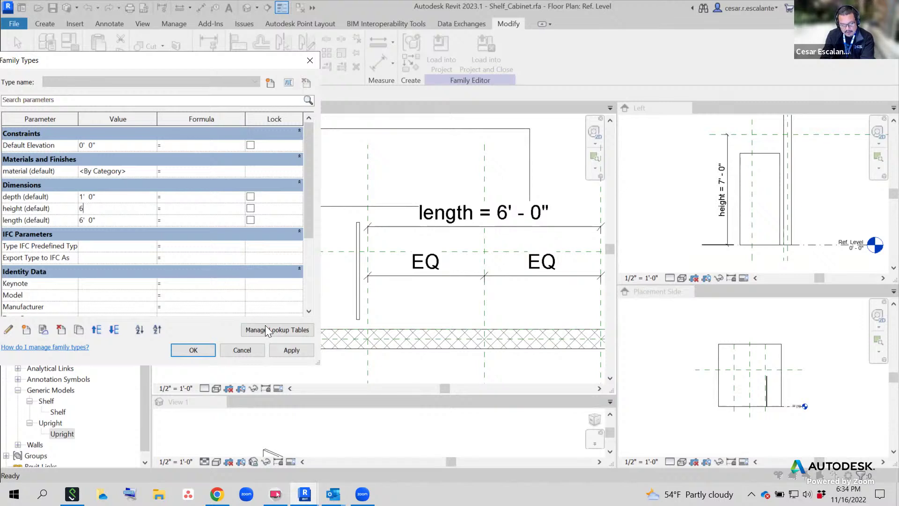
left_click(292, 349)
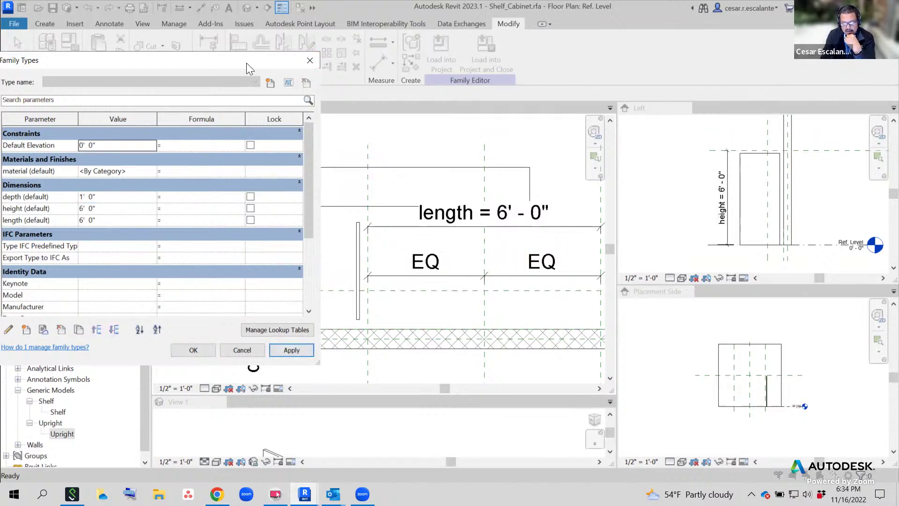
left_click_drag(246, 63, 335, 334)
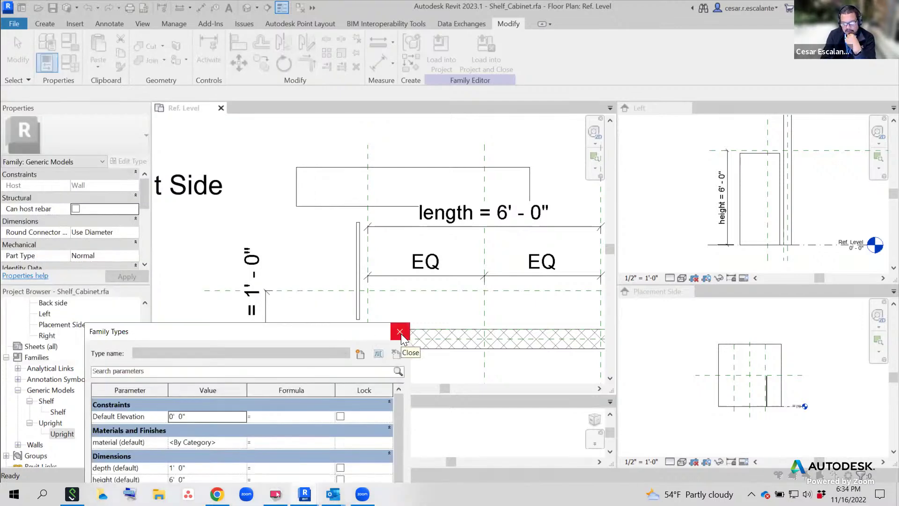
left_click(407, 333)
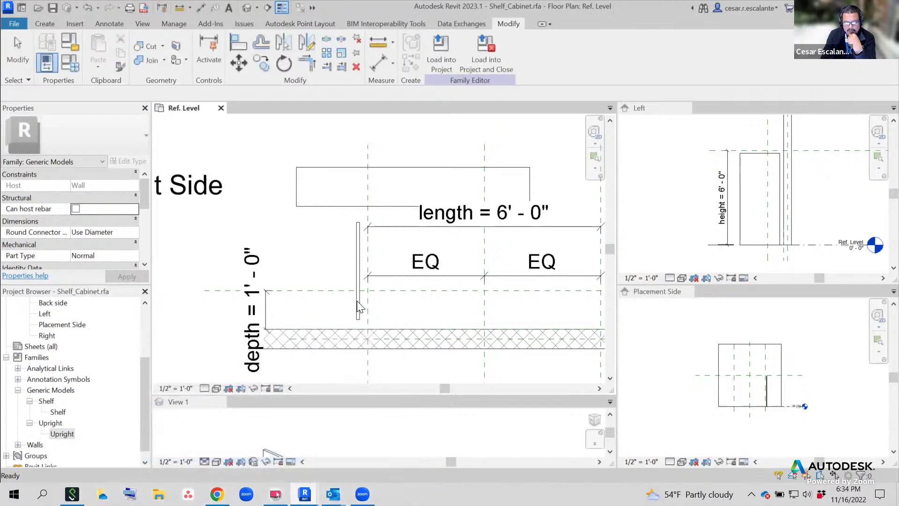
Select the Upright in the Ref. Level plan and bring its dimension properties into view
scroll(357, 301, "down", 1)
middle_click_drag(441, 302, 345, 309)
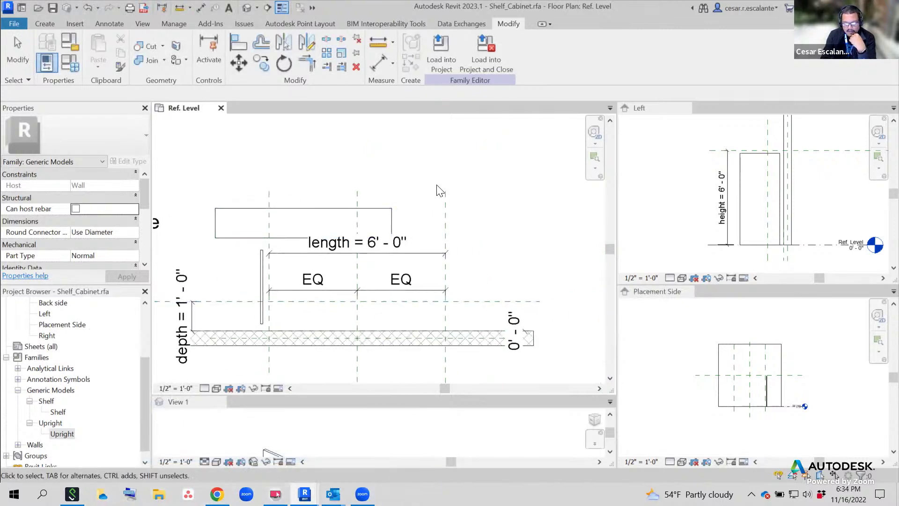
middle_click_drag(446, 193, 509, 185)
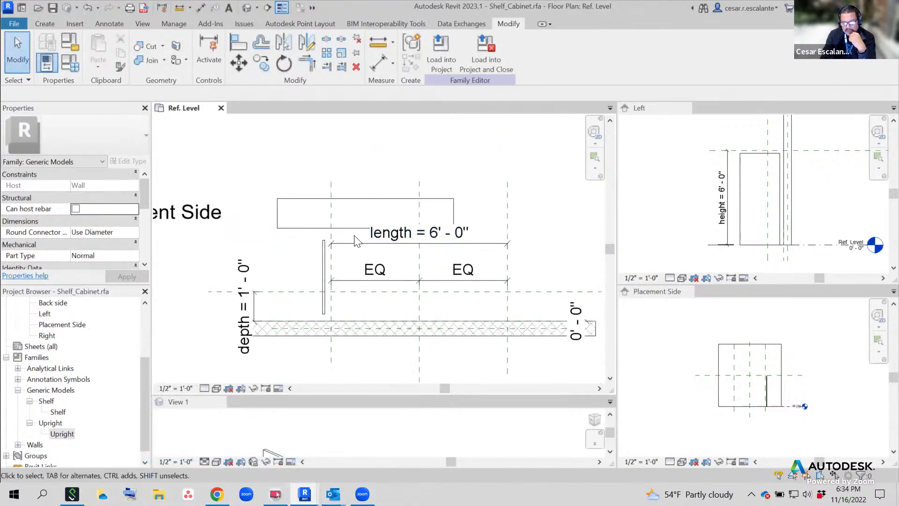
middle_click_drag(292, 266, 330, 256)
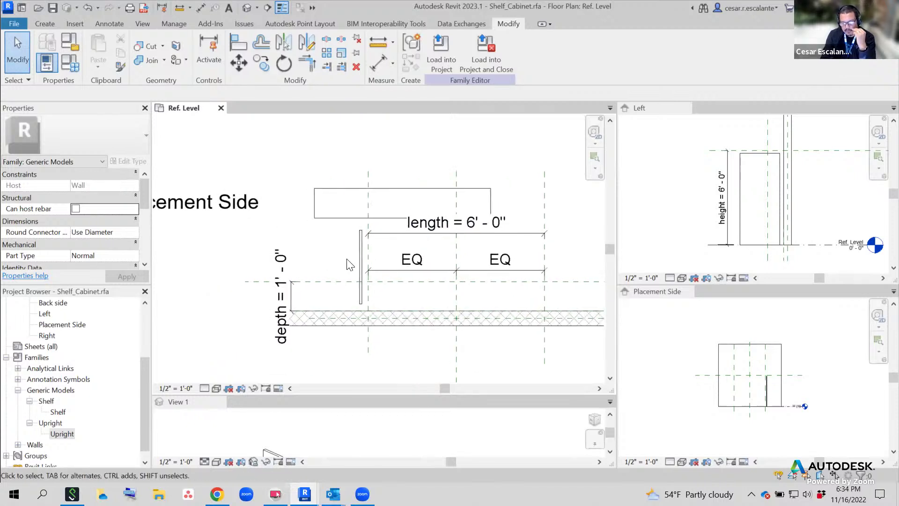
left_click(362, 259)
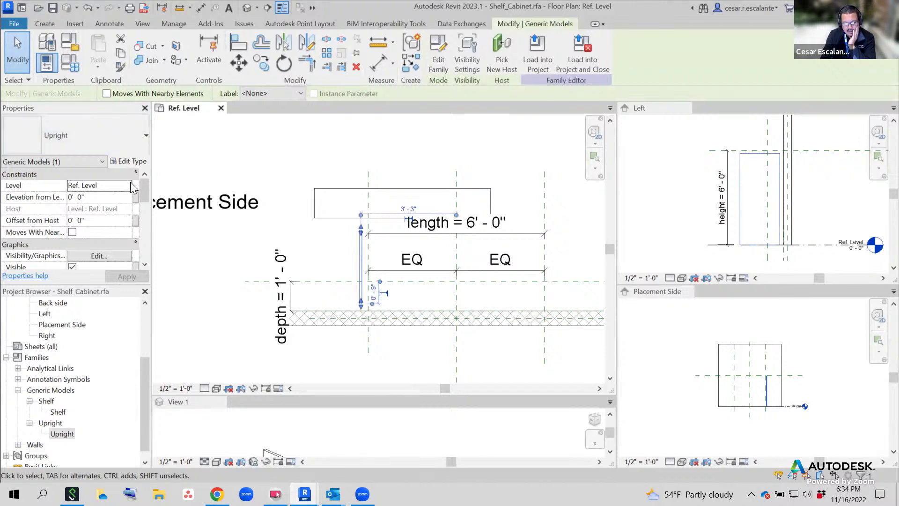
left_click_drag(143, 187, 142, 218)
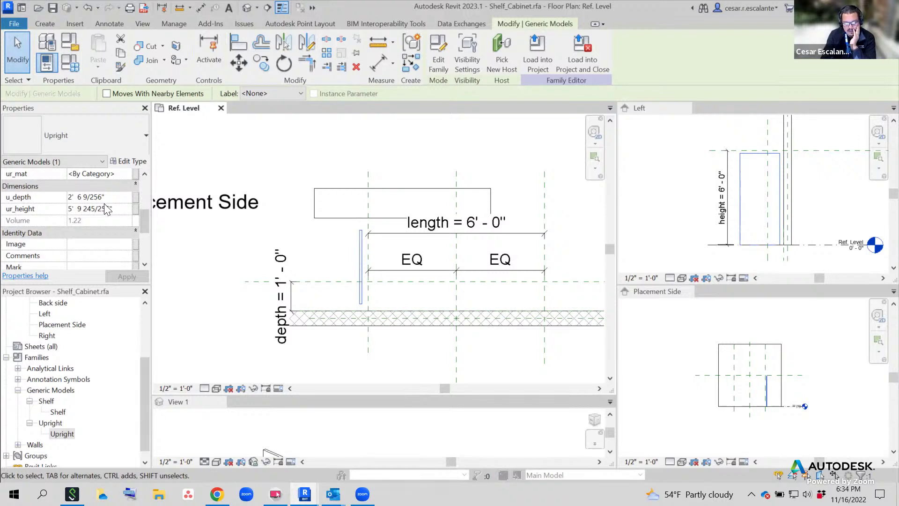
left_click(135, 196)
left_click(338, 218)
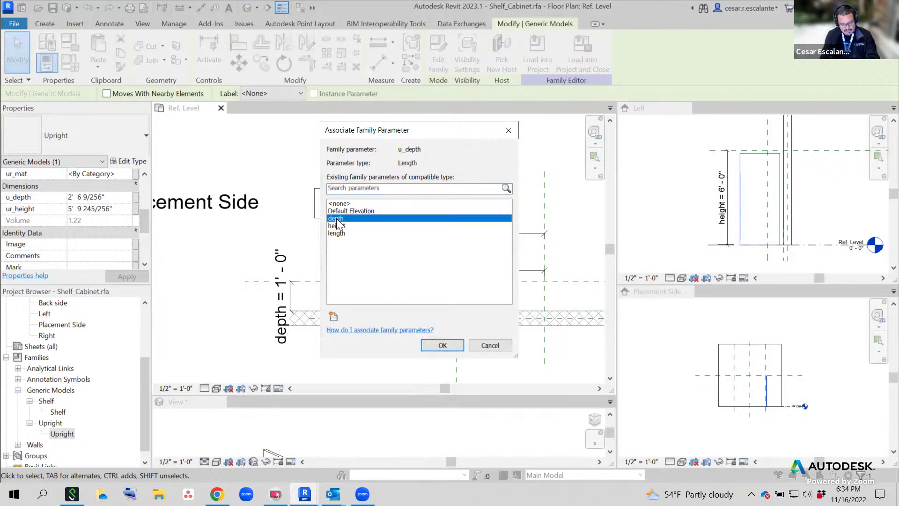
mouse_move(138, 190)
left_mouse_down()
mouse_move(125, 198)
mouse_move(143, 189)
mouse_move(177, 208)
mouse_move(325, 218)
left_mouse_up()
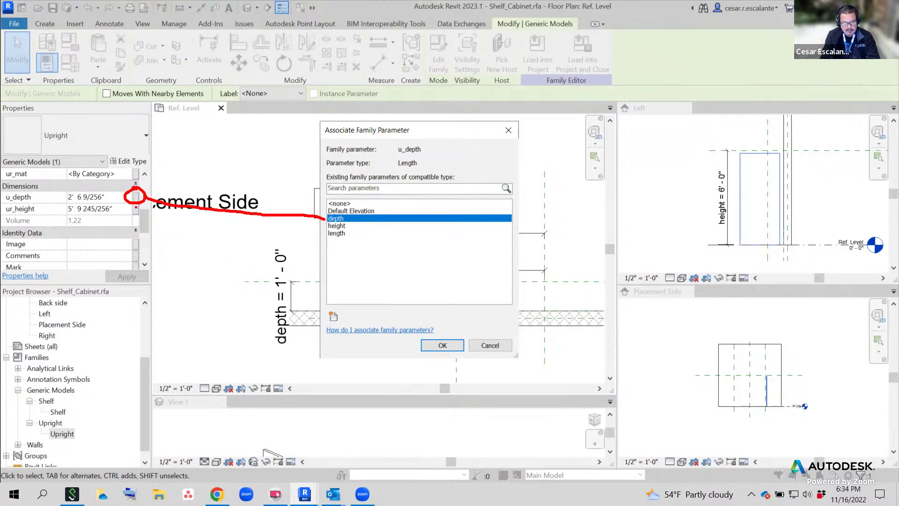
mouse_move(134, 203)
left_mouse_down()
mouse_move(138, 217)
mouse_move(132, 205)
mouse_move(199, 246)
mouse_move(330, 230)
left_mouse_up()
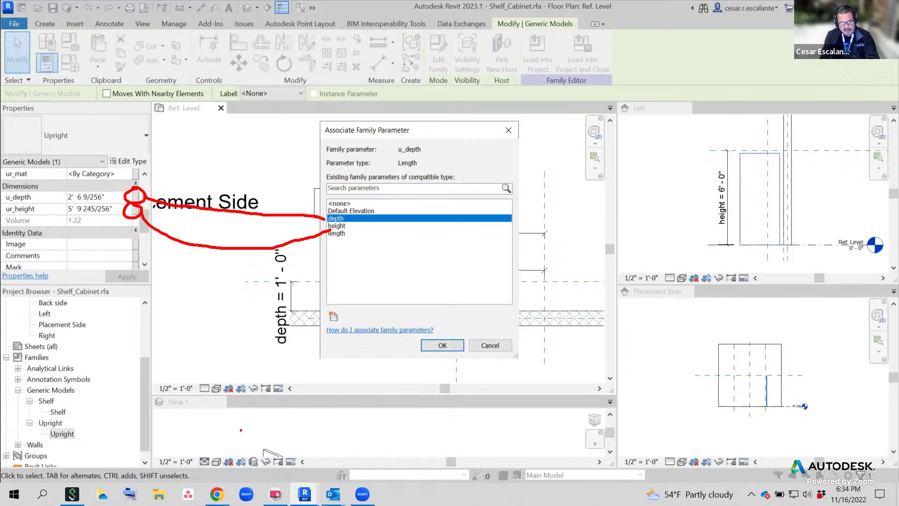
key("Escape")
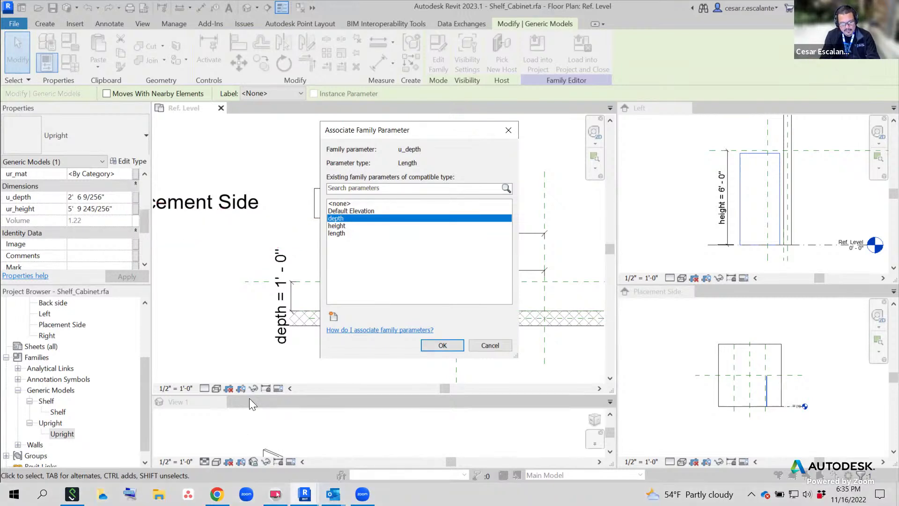
left_click(490, 346)
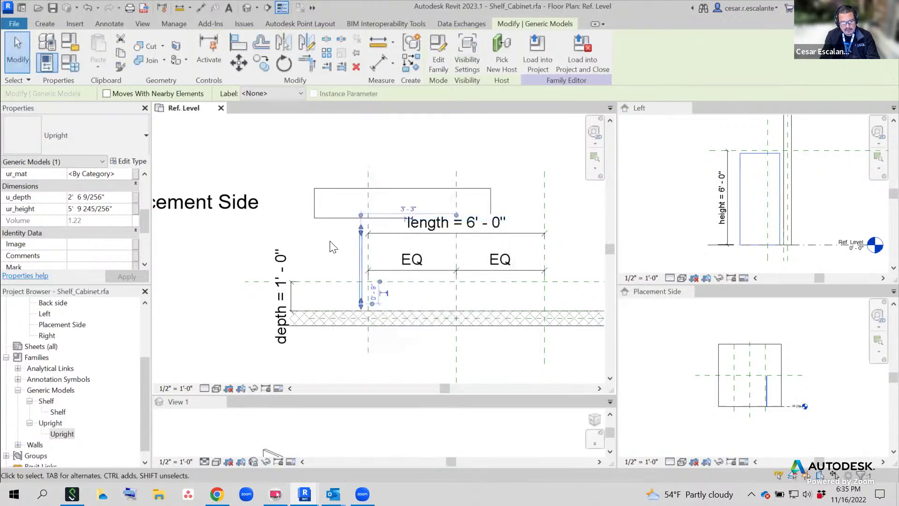
Associate the Upright's u_depth with the cabinet family's depth parameter and its ur_height with the height parameter
left_click(135, 197)
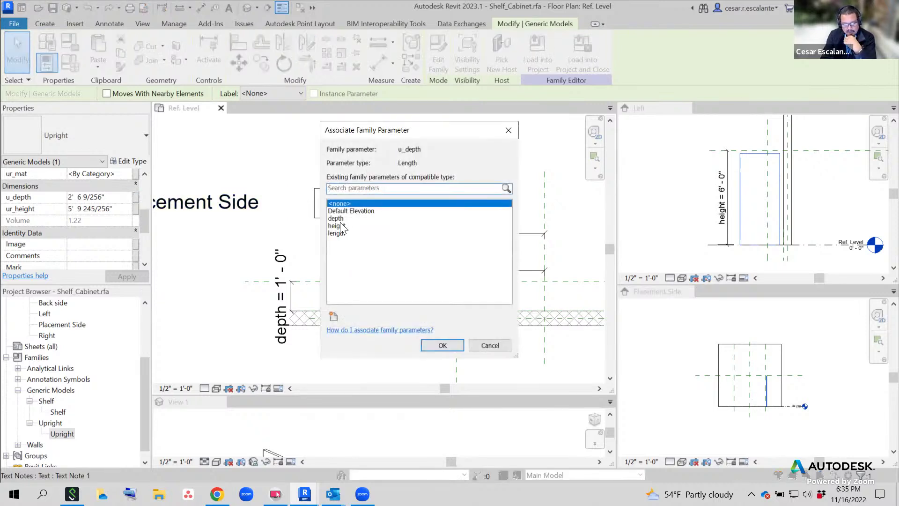
left_click(337, 218)
left_click(435, 345)
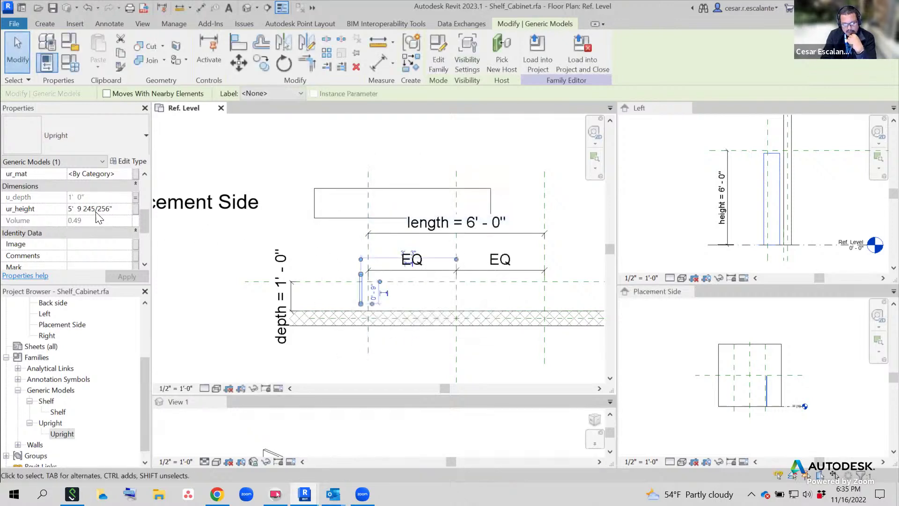
left_click(135, 209)
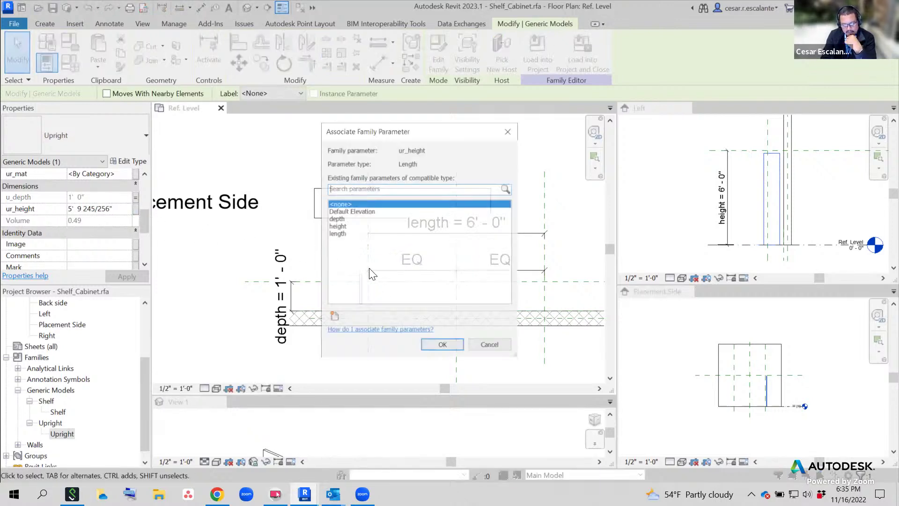
left_click(337, 226)
left_click(440, 345)
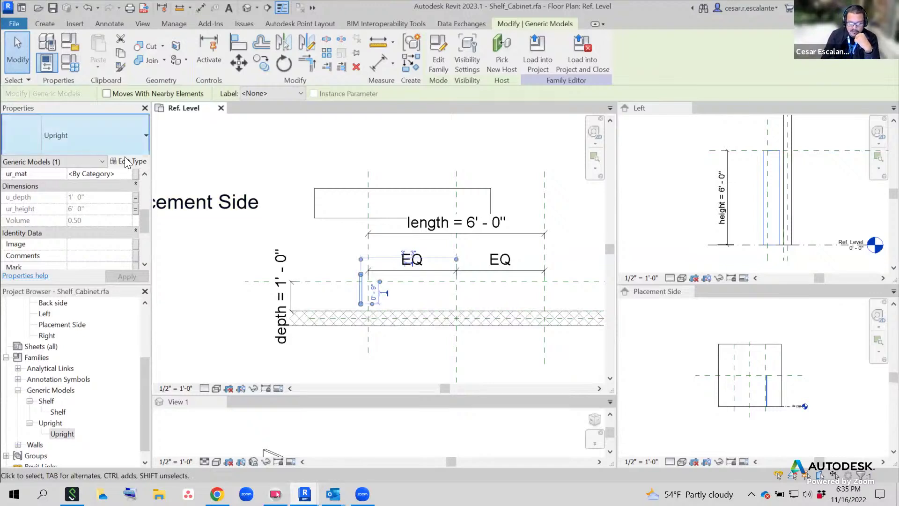
Associate the Upright's ur_mat with the cabinet family's material parameter and deselect the Upright
left_click(291, 192)
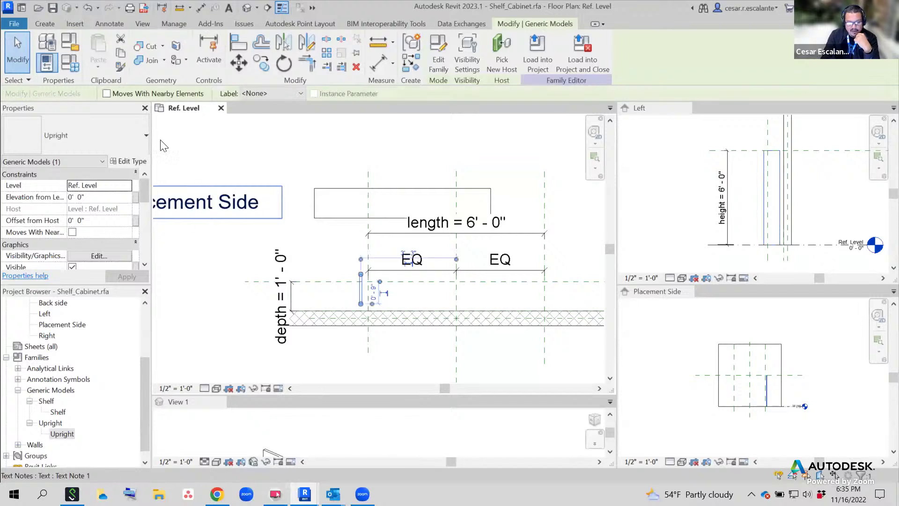
scroll(61, 203, "down", 4)
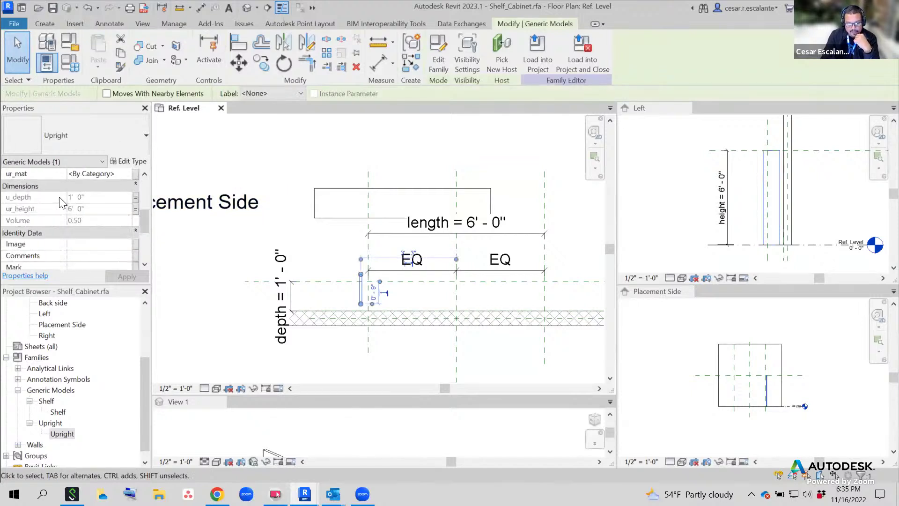
scroll(61, 203, "up", 2)
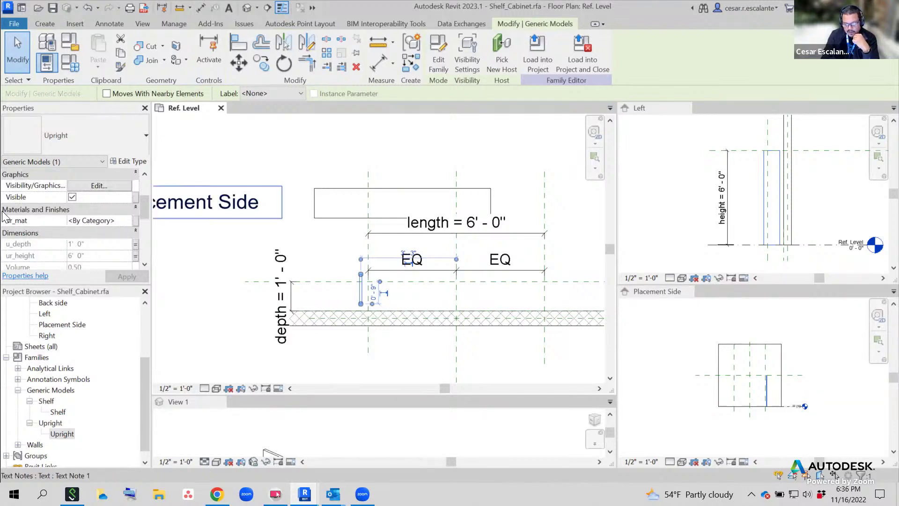
left_click(136, 223)
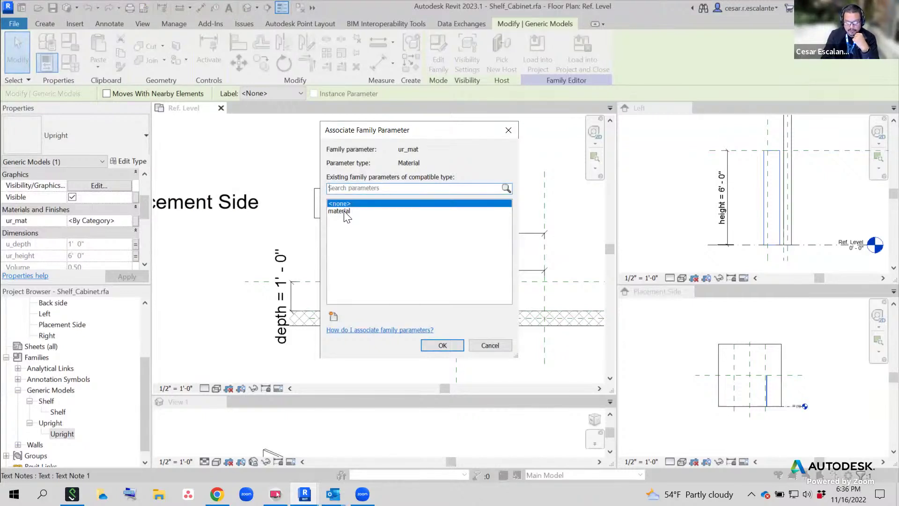
left_click(345, 214)
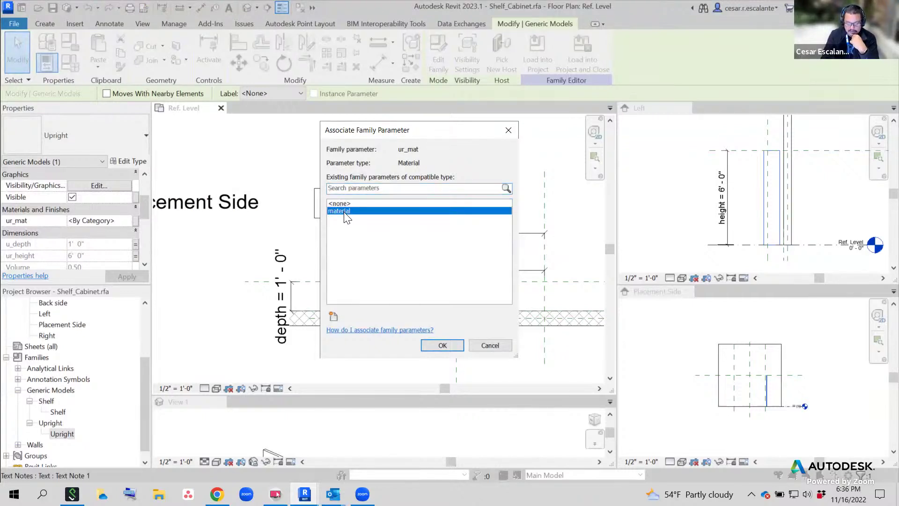
left_click(442, 345)
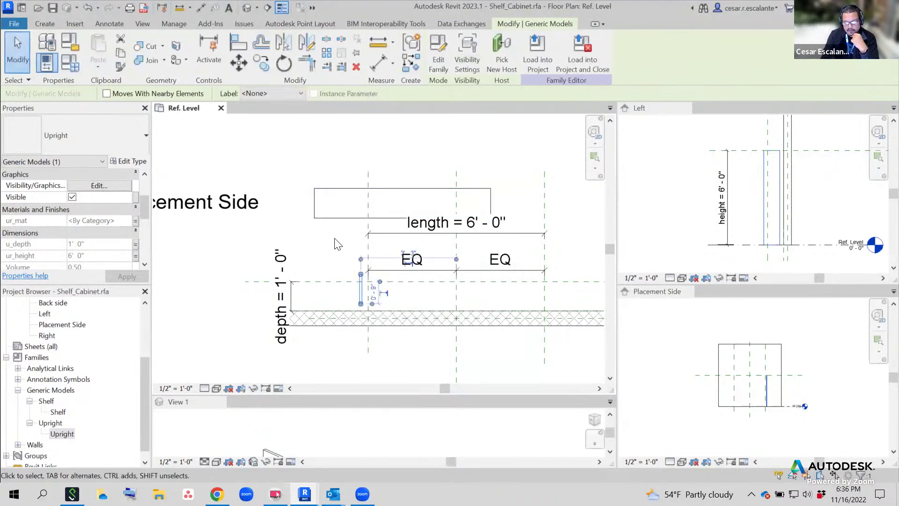
left_click(332, 247)
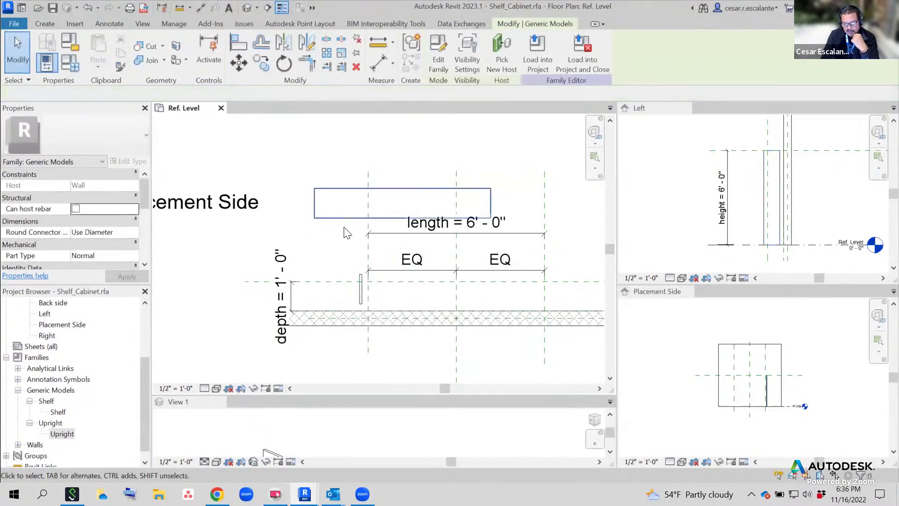
Select the Shelf, associate its Shelf_mat with the cabinet family's material parameter and deselect it
left_click(345, 232)
scroll(117, 232, "down", 3)
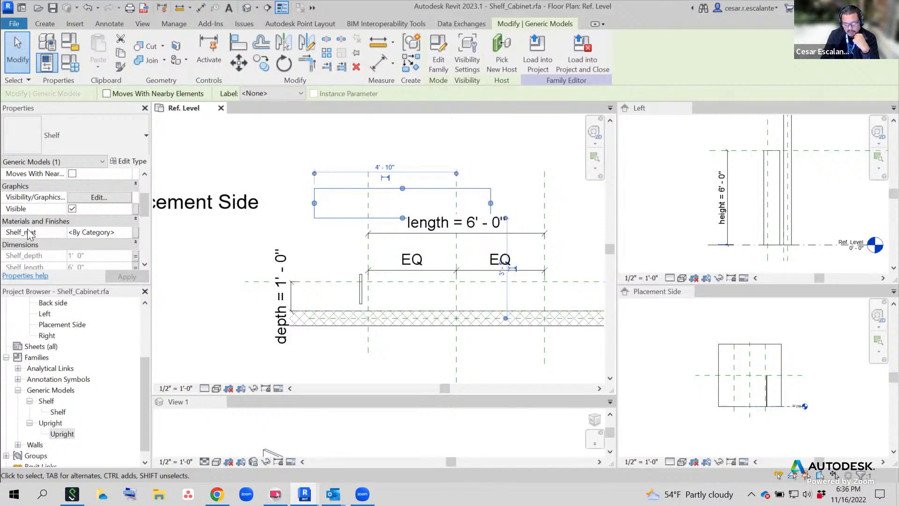
left_click(136, 233)
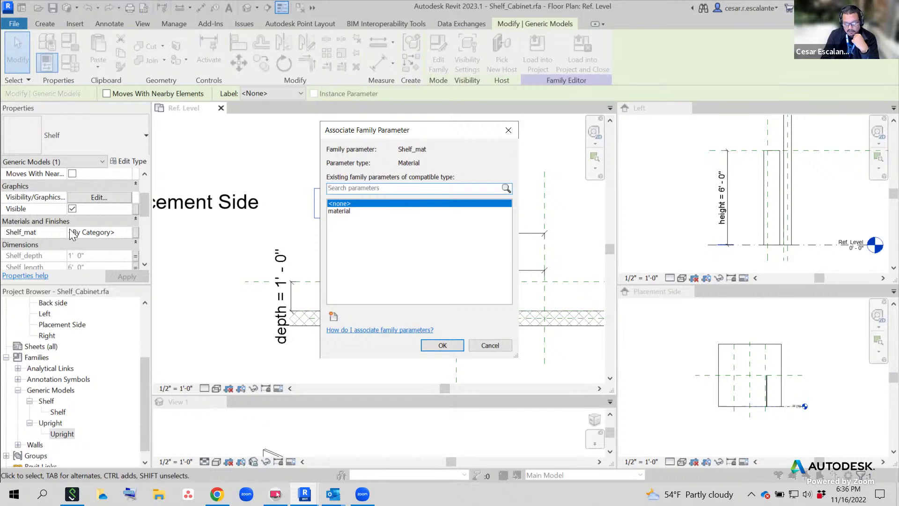
left_click(339, 211)
left_click(443, 346)
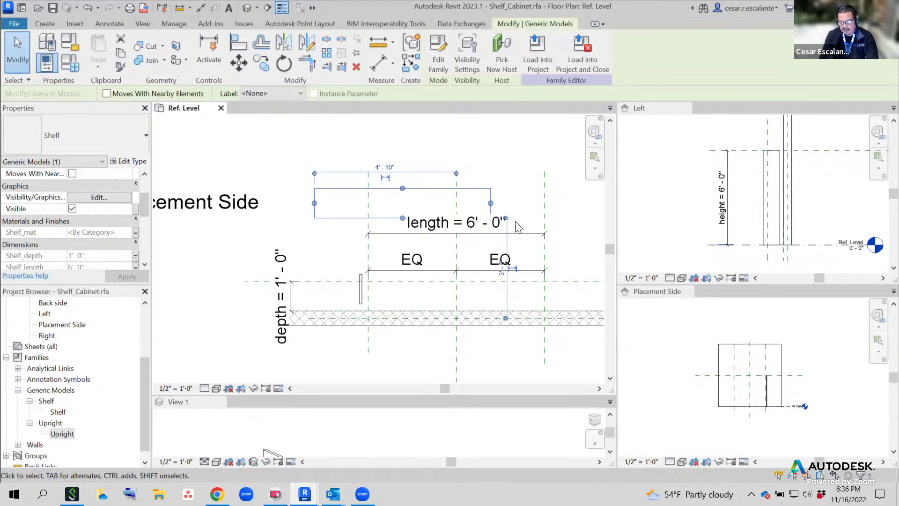
left_click(524, 209)
Flex the cabinet's depth parameter in Family Types, applying 2' and then returning it to 1'
middle_click_drag(465, 372, 369, 354)
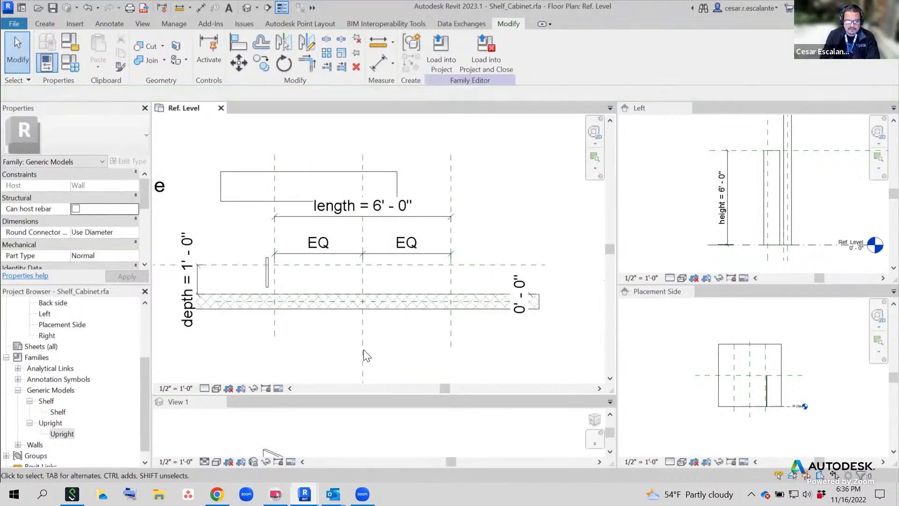
scroll(375, 353, "down", 1)
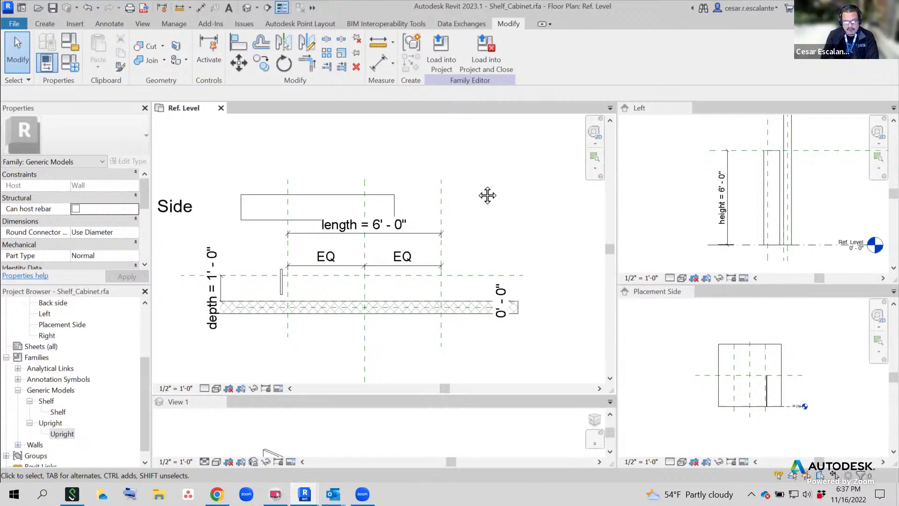
middle_click_drag(489, 196, 437, 171)
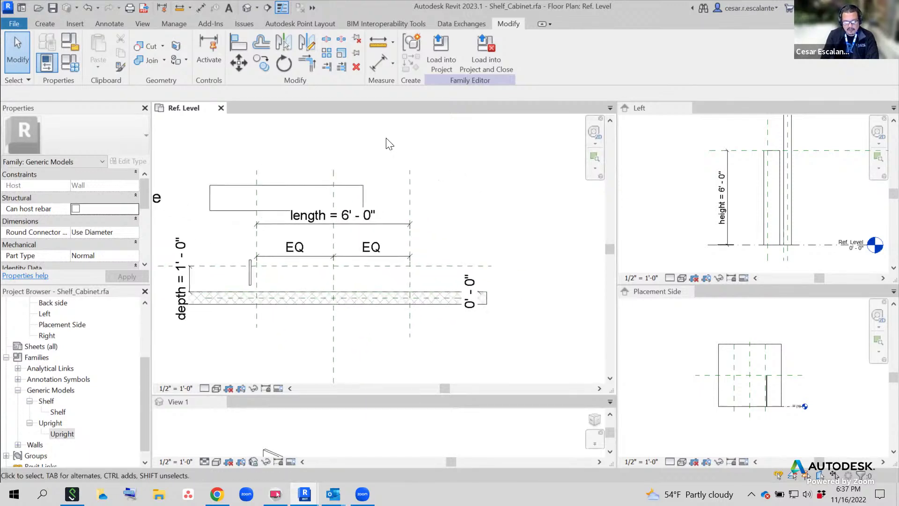
left_click(70, 62)
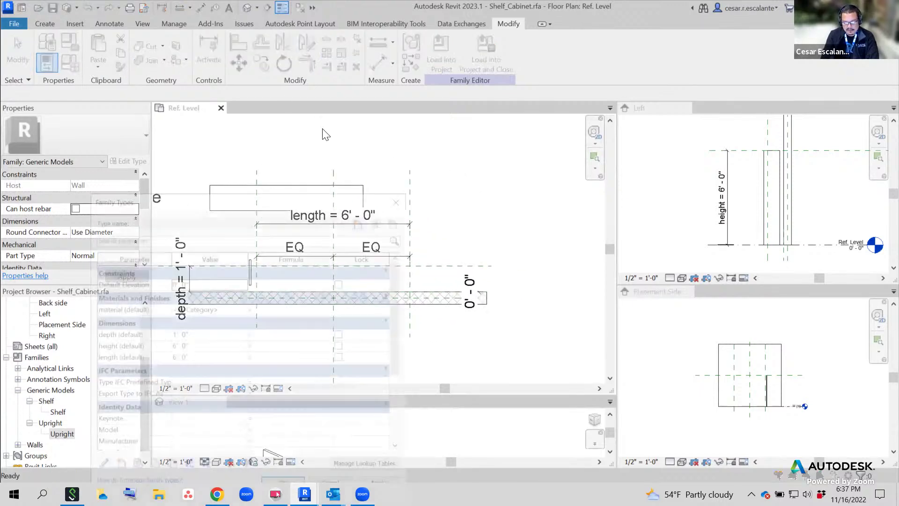
left_click_drag(229, 195, 690, 60)
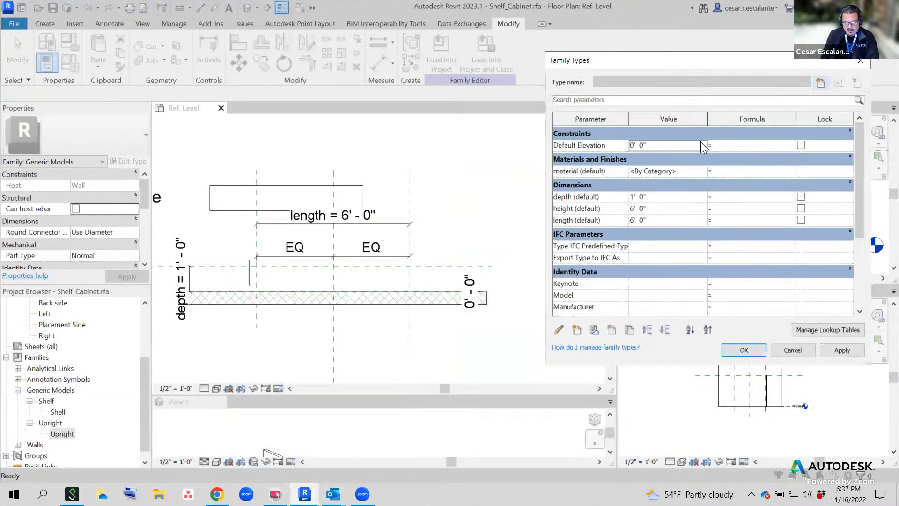
left_click(655, 197)
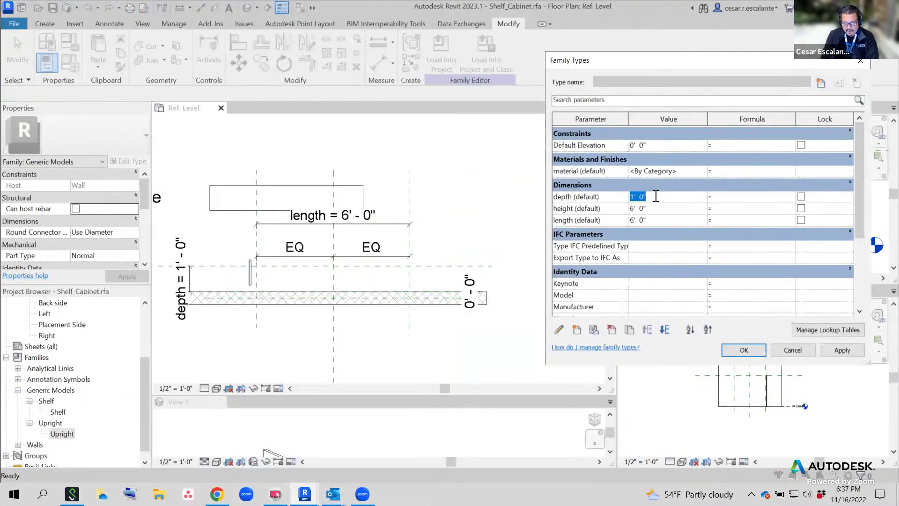
type("2")
left_click(851, 352)
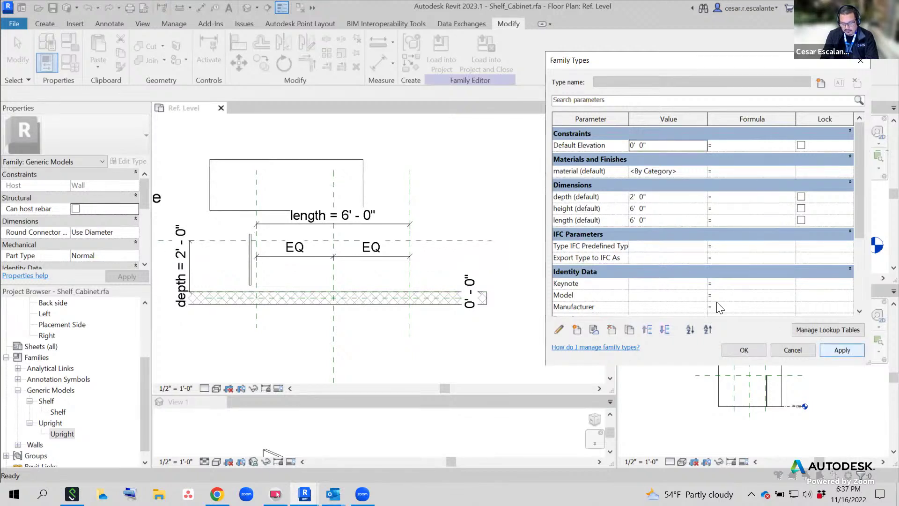
left_click(653, 196)
type("1")
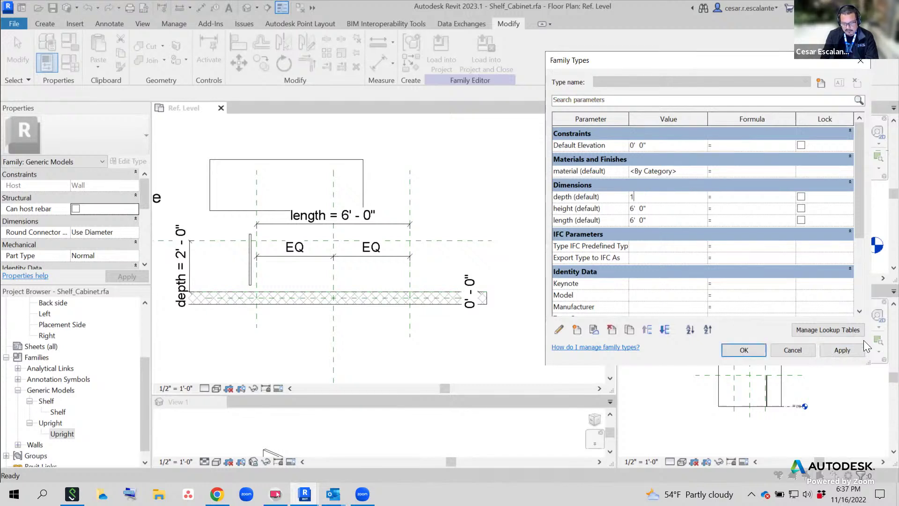
left_click(855, 350)
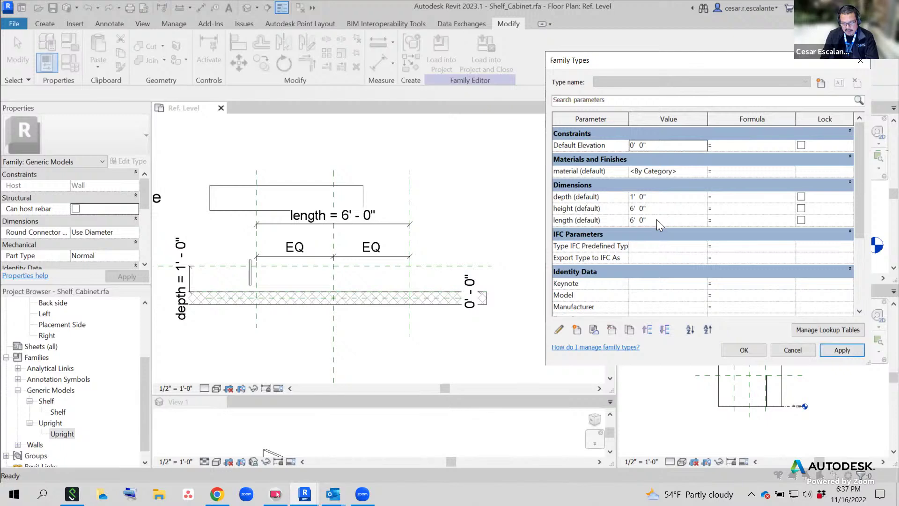
Set the cabinet's height parameter to 7' and apply it, keeping the Left elevation in sight
left_click_drag(689, 68, 244, 73)
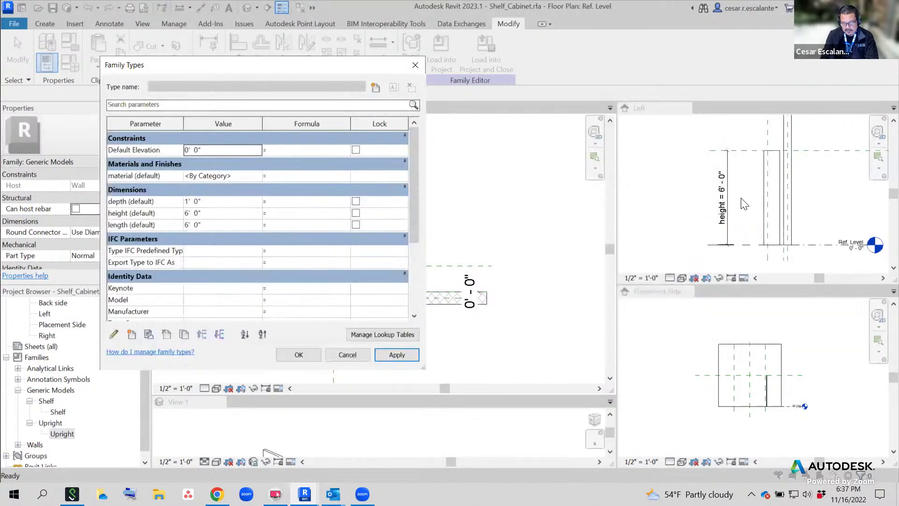
left_click(214, 213)
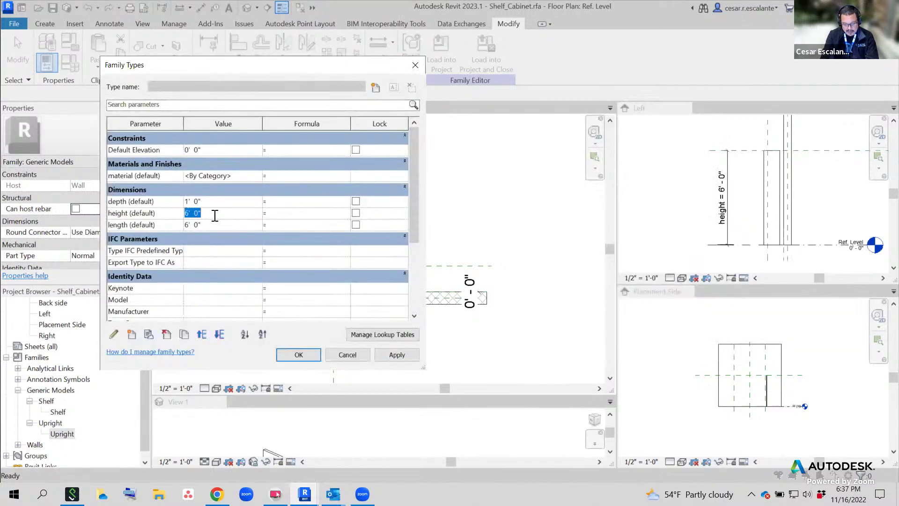
type("7")
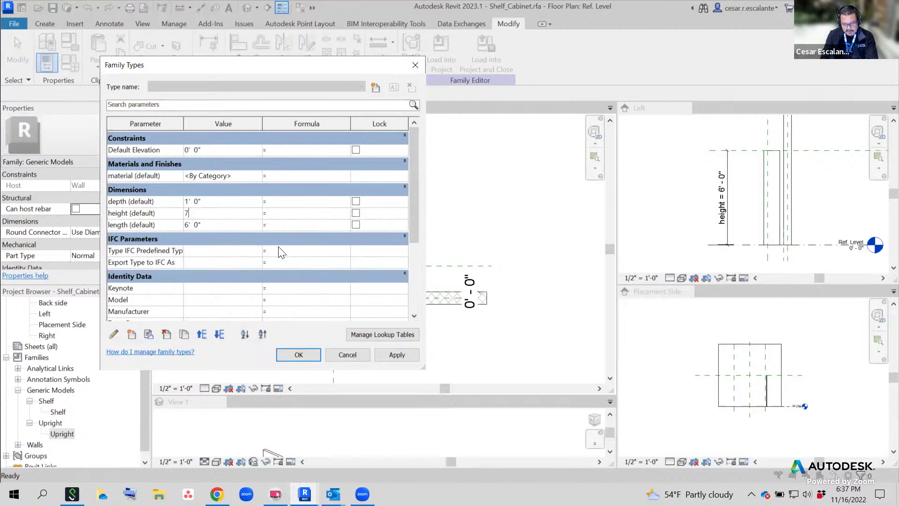
left_click(399, 354)
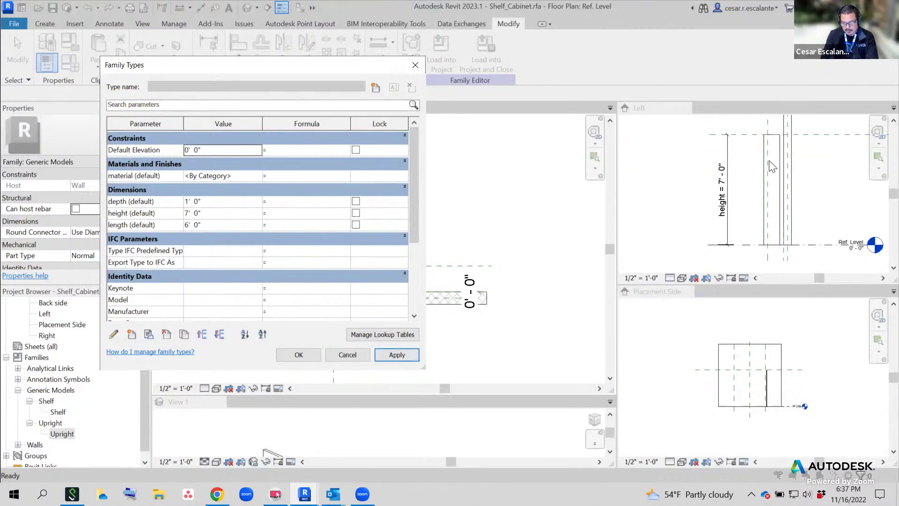
Set the cabinet's length parameter to 5', apply it and accept the family type values
left_click(208, 224)
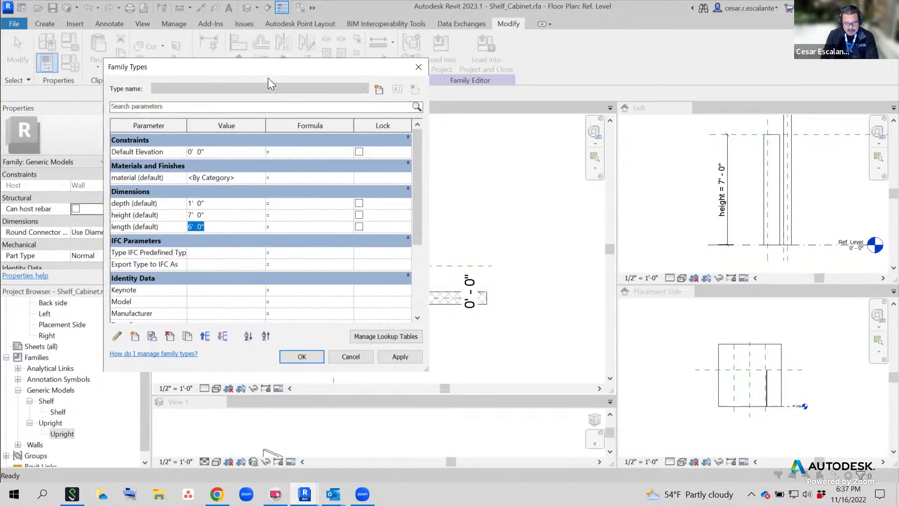
left_click_drag(265, 68, 682, 65)
type("5")
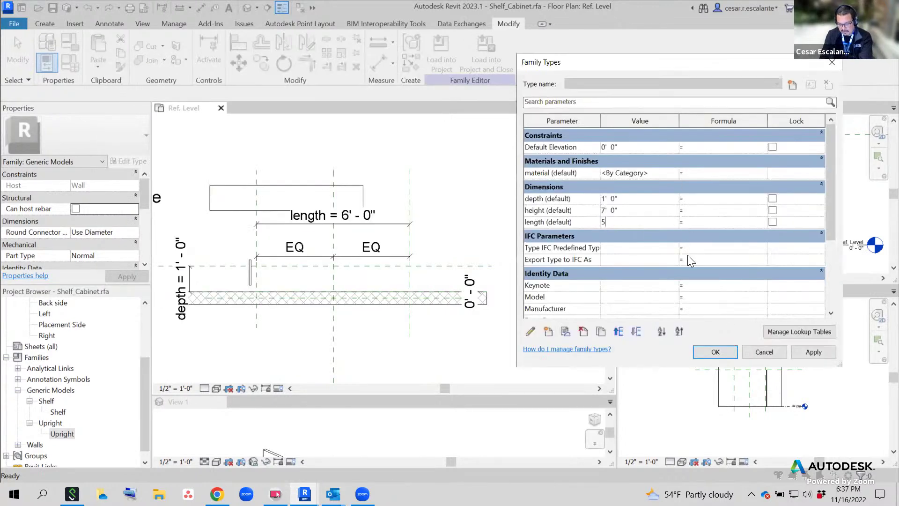
left_click(814, 352)
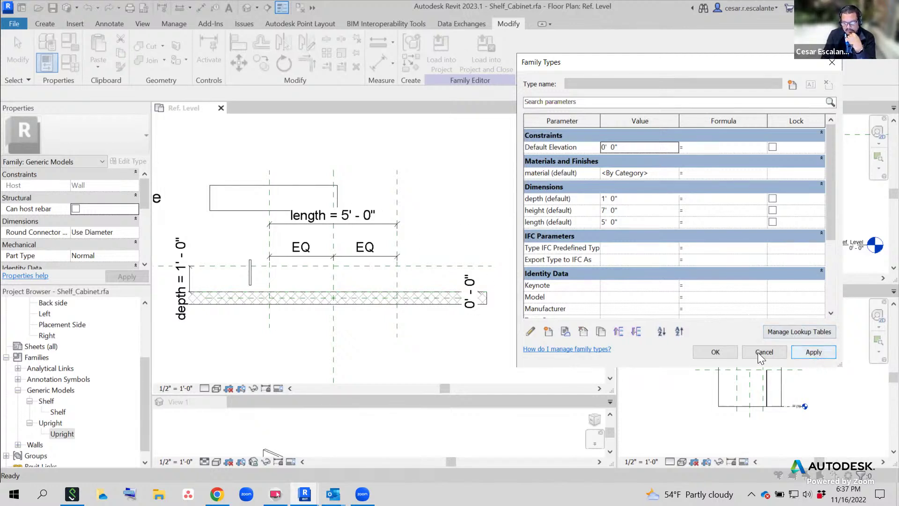
left_click(728, 352)
middle_click_drag(500, 219, 527, 209)
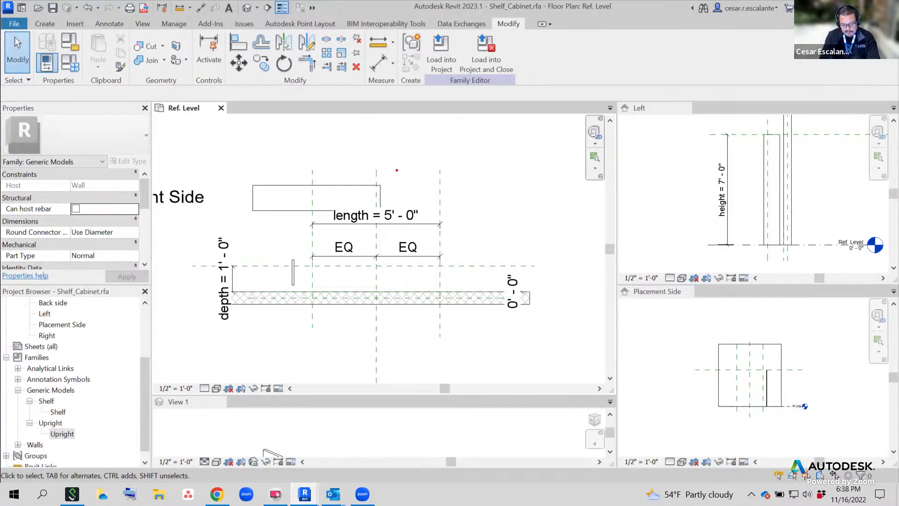
left_click_drag(422, 166, 422, 206)
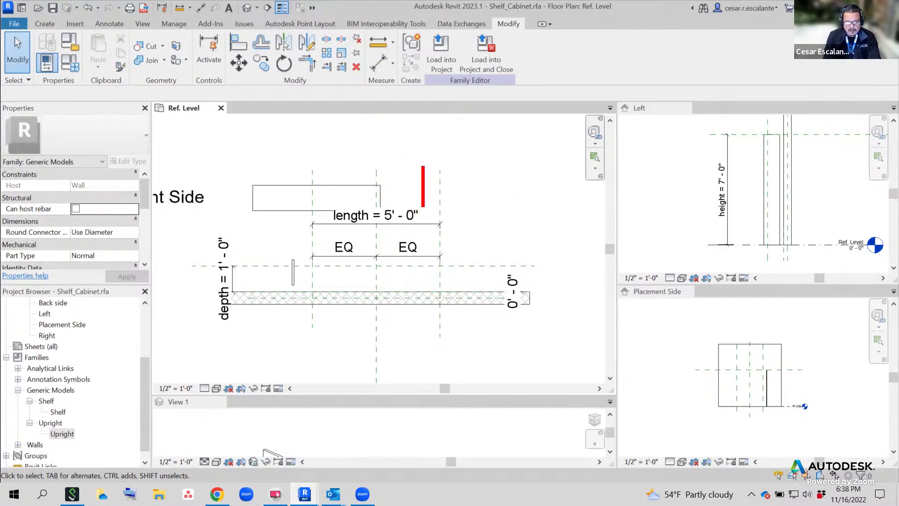
type("Lock the compo")
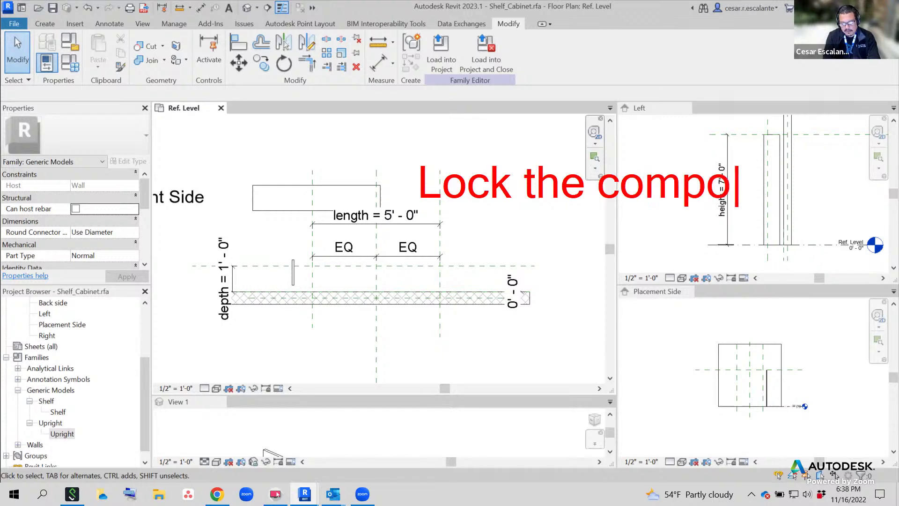
key("BackSpace")
key("BackSpace")
key("BackSpace")
key("BackSpace")
key("BackSpace")
type("n")
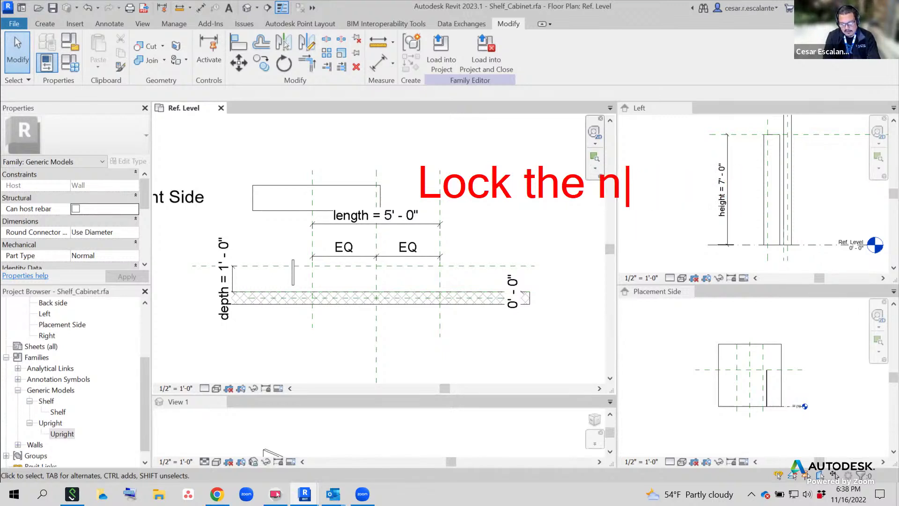
type("ested compo")
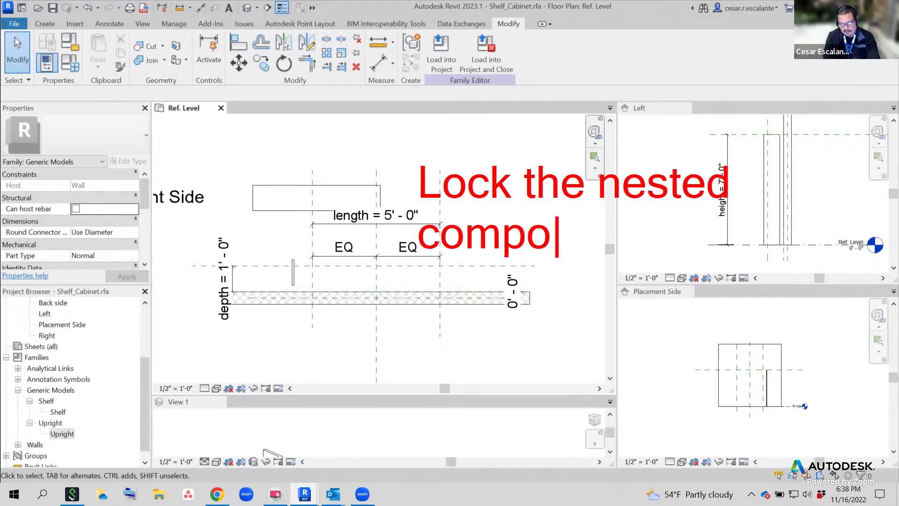
type("nent")
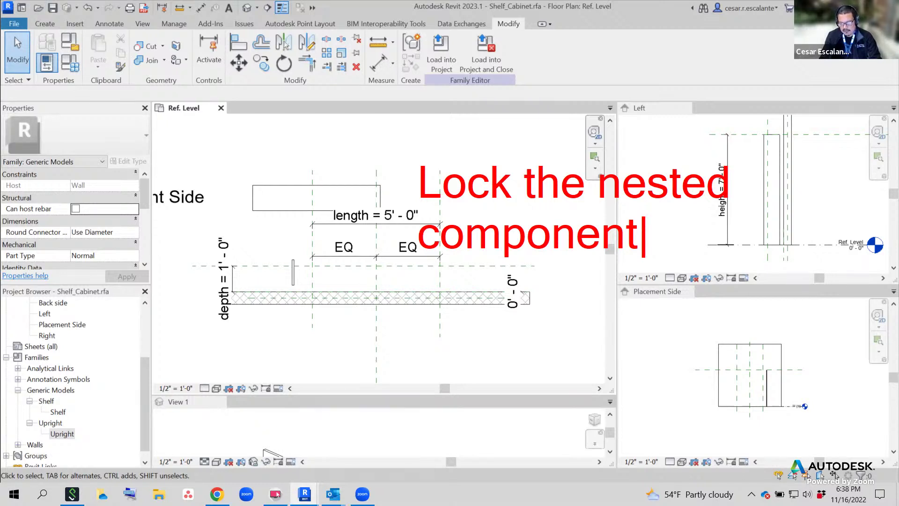
key("Escape")
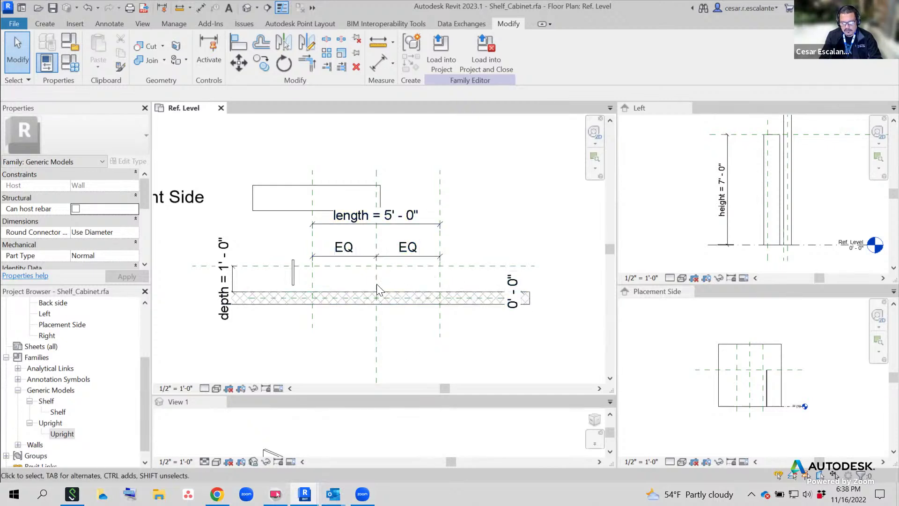
Move the Shelf in the Ref. Level plan away from the wall, clear of the length dimension, and deselect it
scroll(376, 283, "up", 3)
scroll(398, 308, "down", 3)
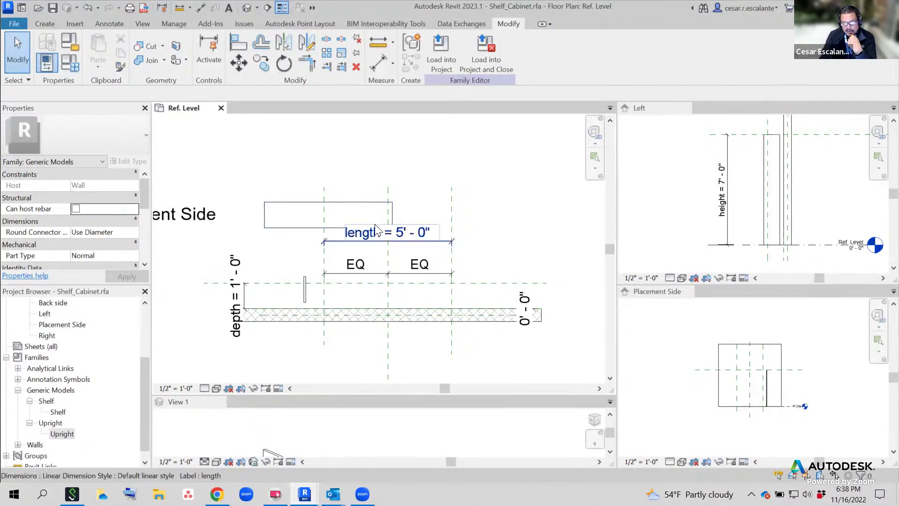
scroll(375, 224, "up", 1)
left_click(376, 191)
left_click_drag(366, 188, 483, 187)
scroll(482, 186, "down", 1)
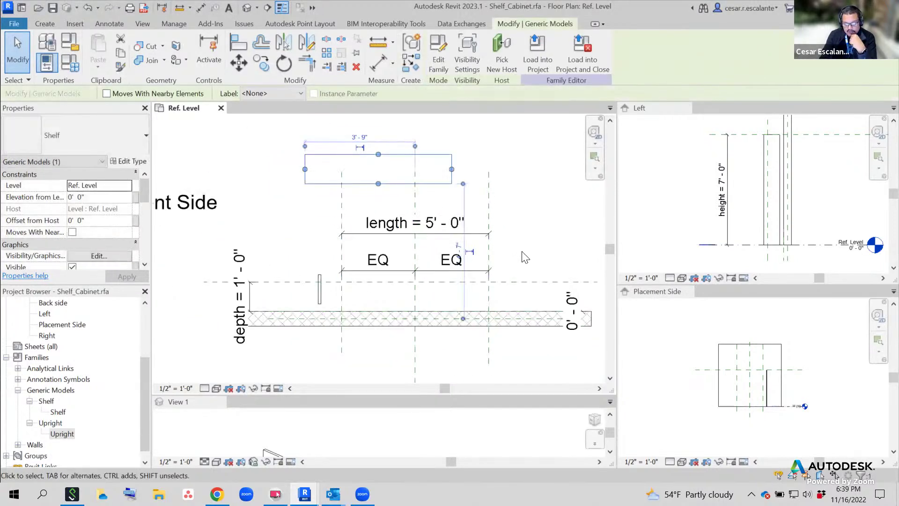
left_click(526, 265)
Align the Shelf's back edge to the wall face, preferring Wall faces, and its right end to the cabinet's right reference plane
scroll(525, 266, "up", 1)
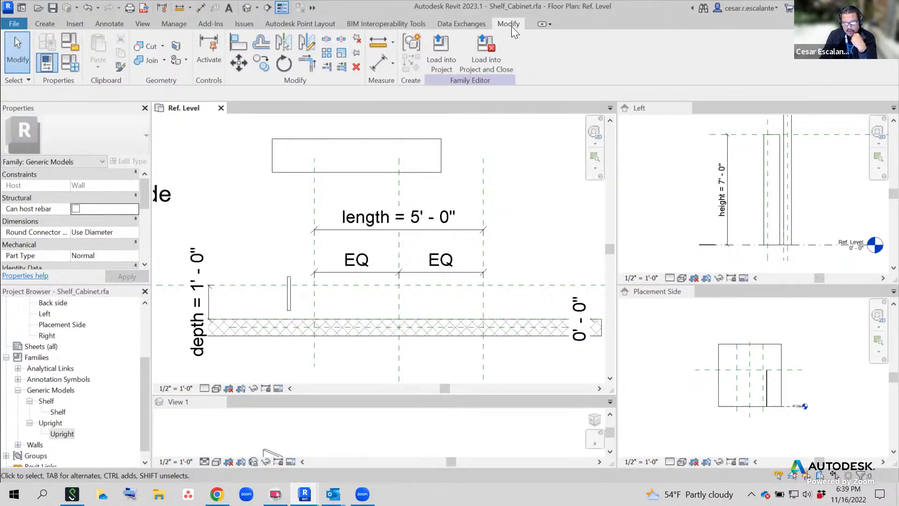
left_click(238, 43)
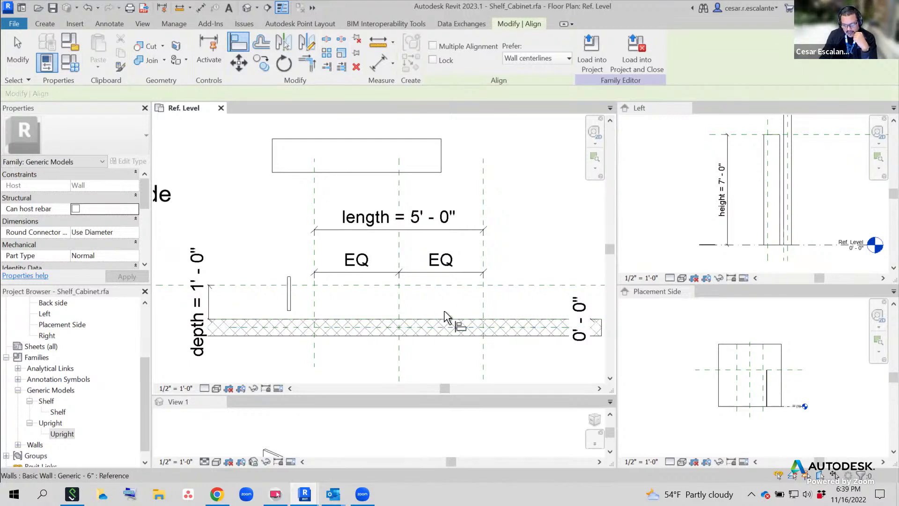
scroll(442, 326, "up", 2)
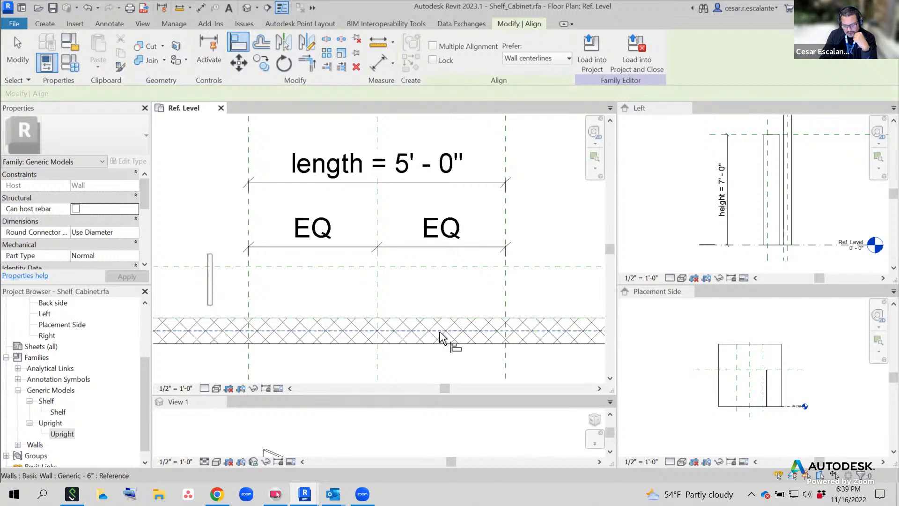
scroll(444, 330, "down", 2)
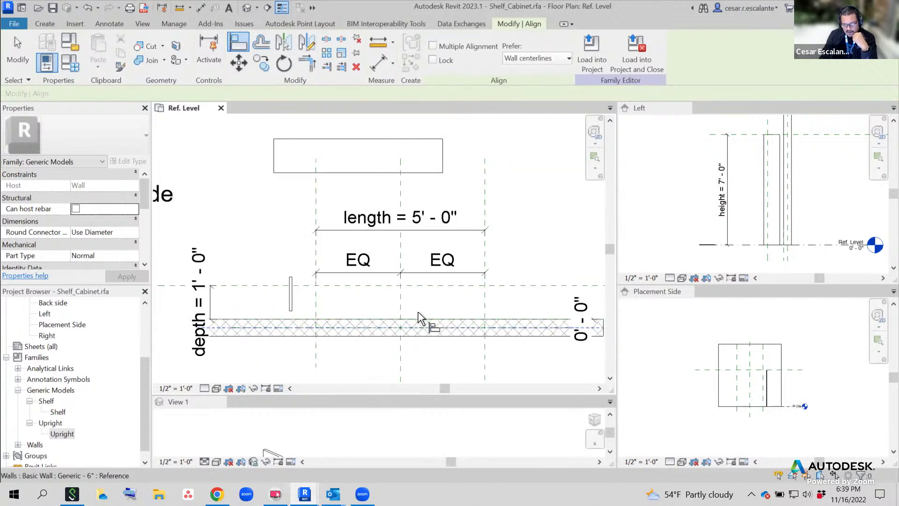
left_click(560, 58)
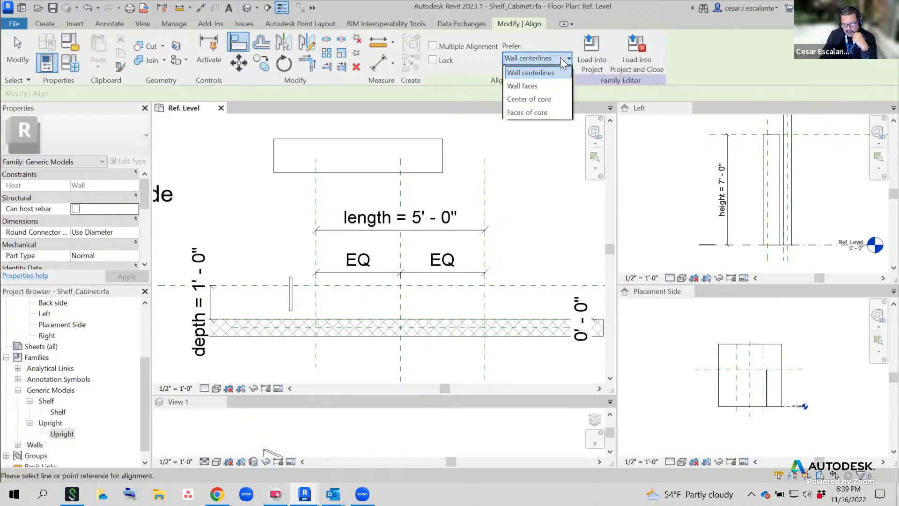
left_click(530, 85)
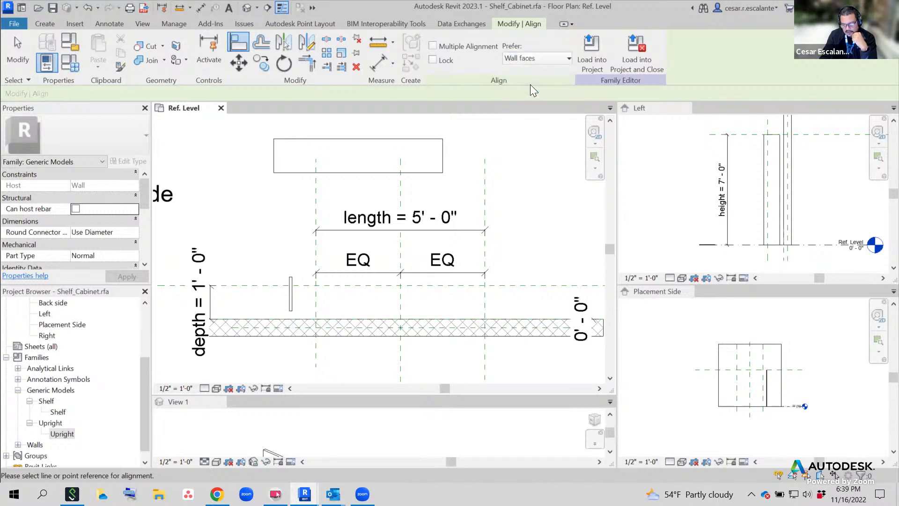
left_click(428, 319)
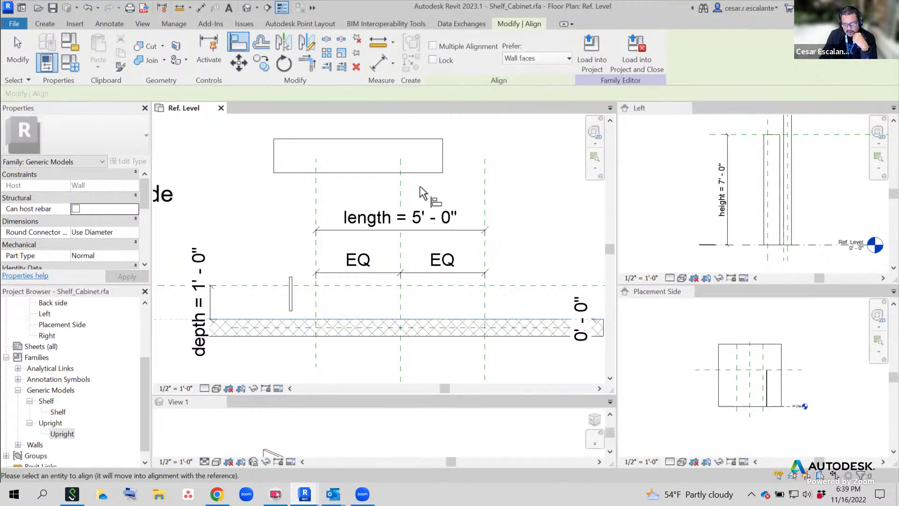
left_click(424, 173)
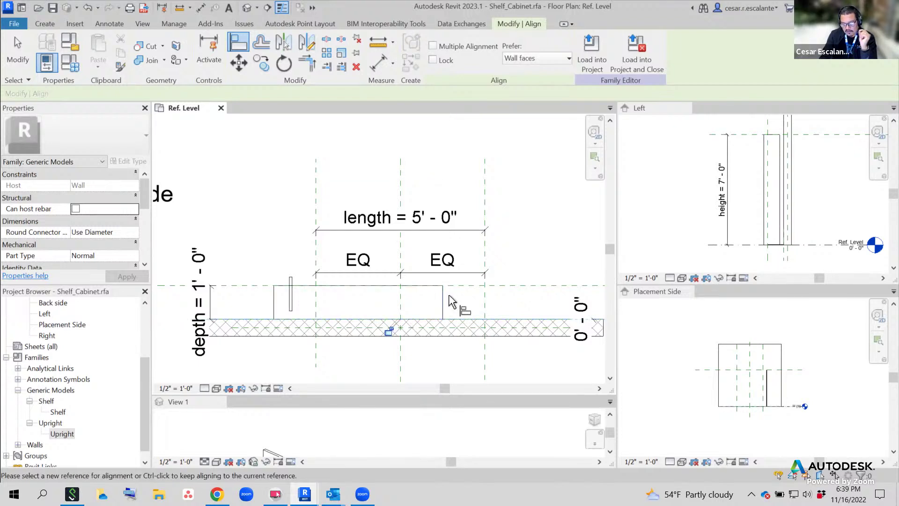
left_click(486, 312)
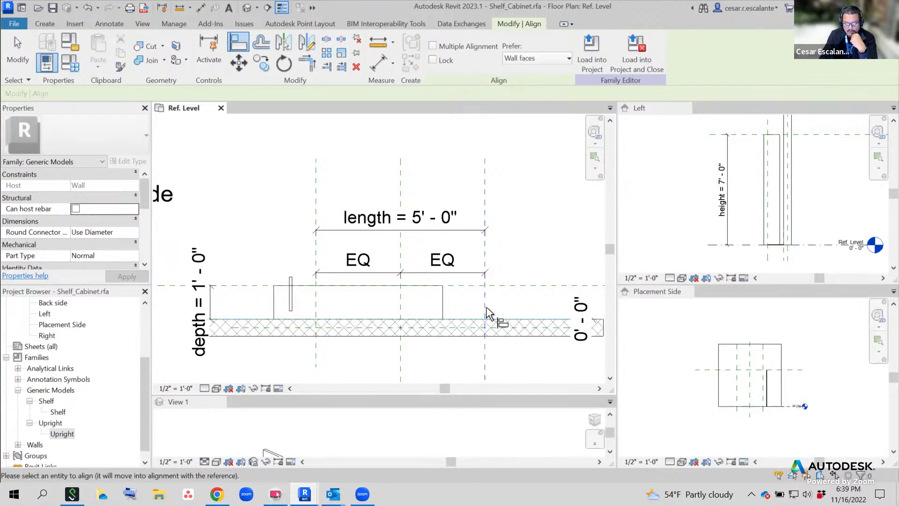
left_click(445, 312)
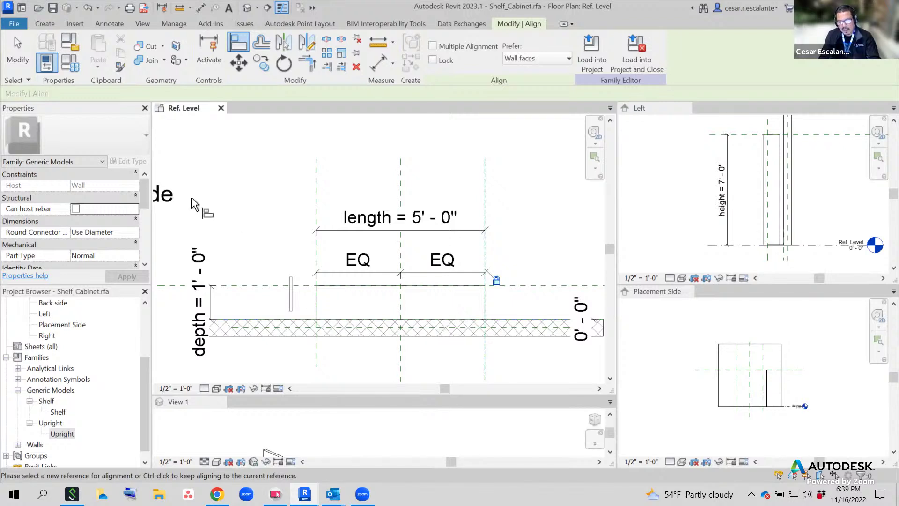
Leave the Align command and undo the Shelf's alignments to the wall face and the right reference plane
key("Escape")
key("Escape")
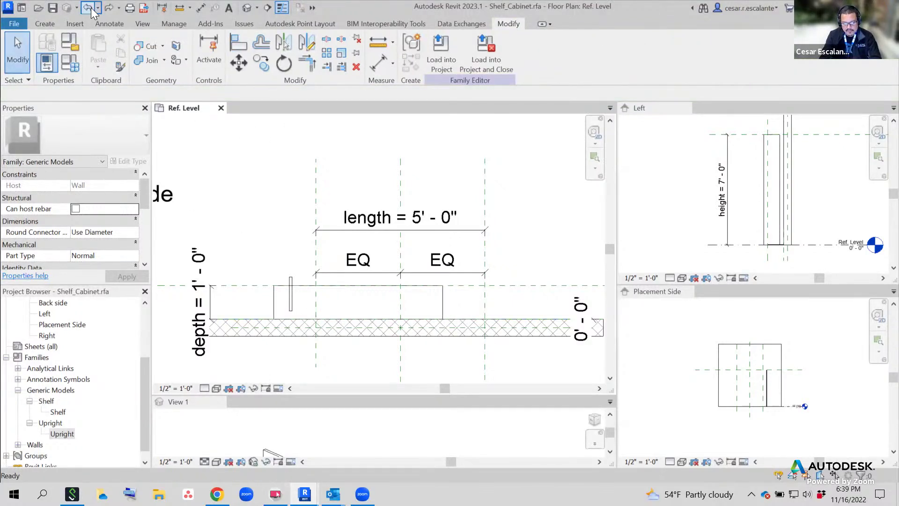
left_click(89, 8)
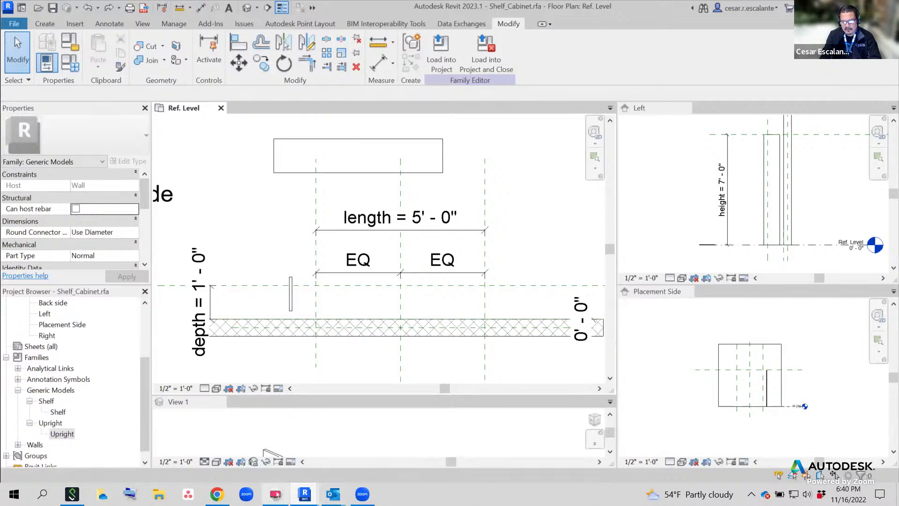
left_click(217, 494)
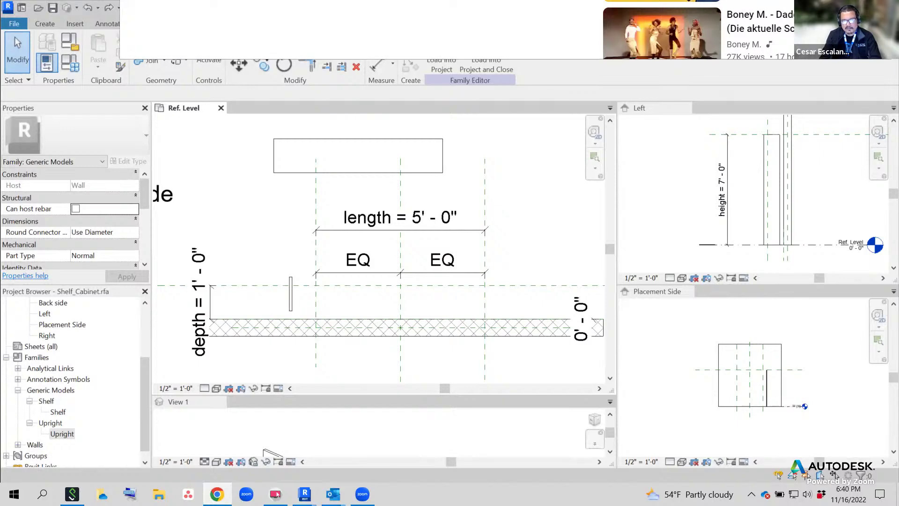
key("alt+Tab")
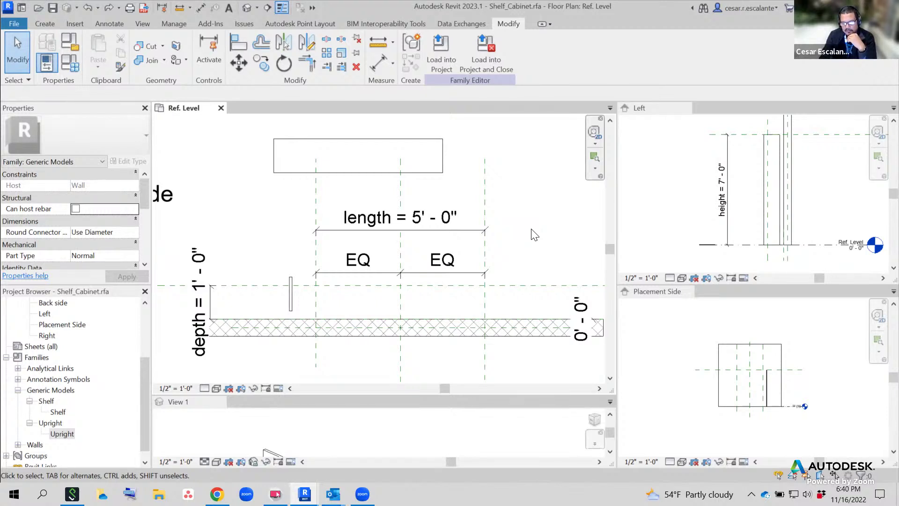
Select the Shelf in the Ref. Level plan, check its linked material and dimension properties, and deselect it
left_click(442, 150)
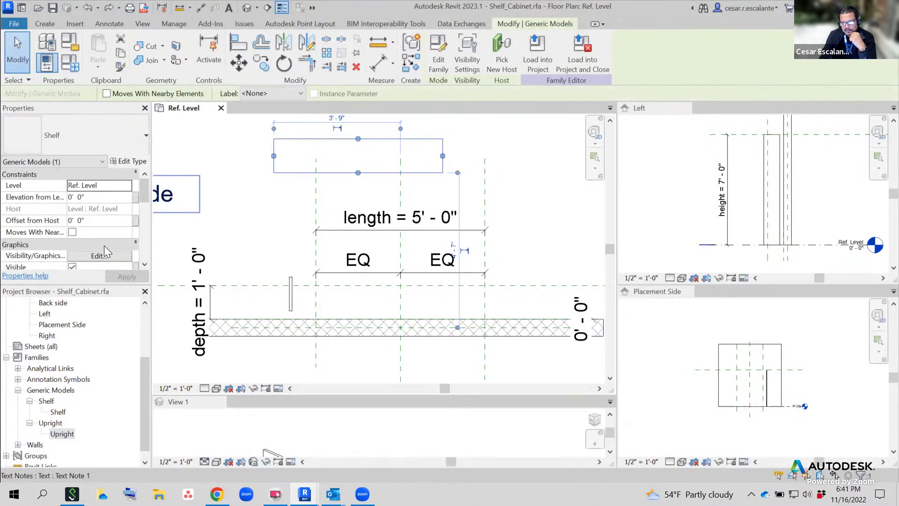
left_click_drag(148, 189, 147, 203)
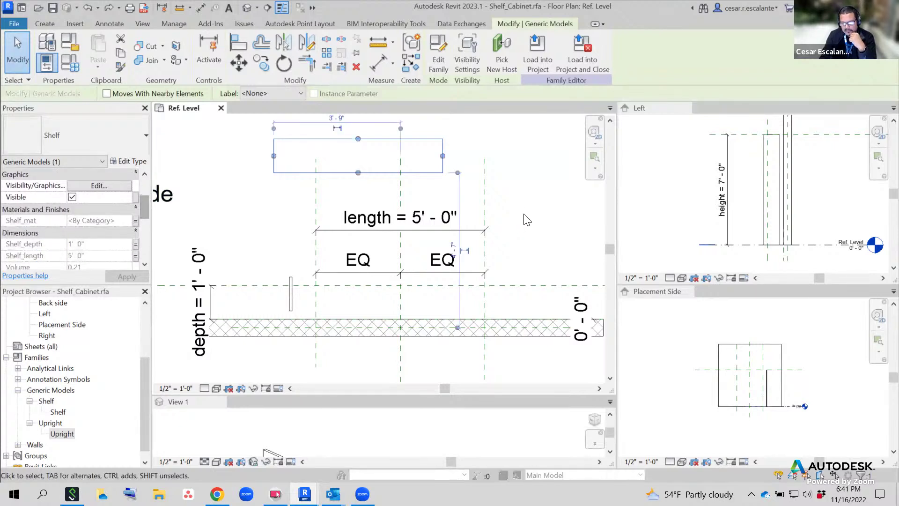
left_click(529, 192)
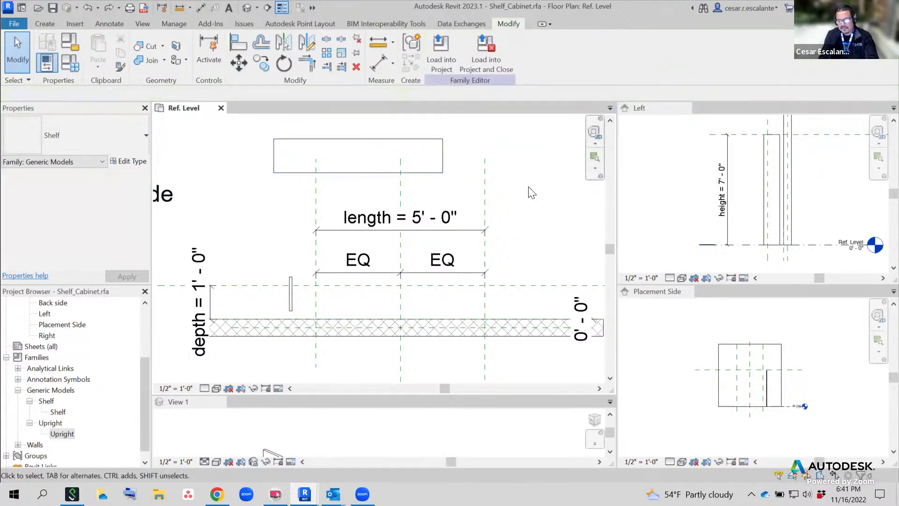
left_click(440, 172)
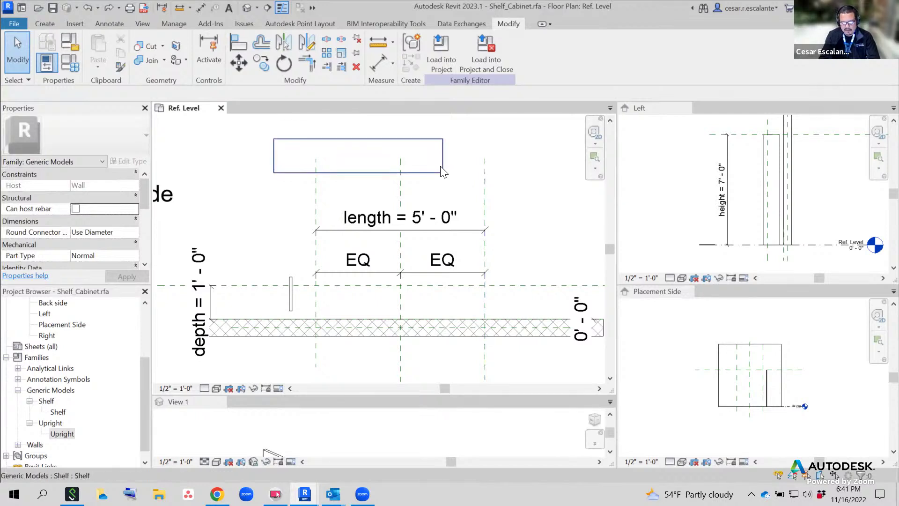
left_click(544, 203)
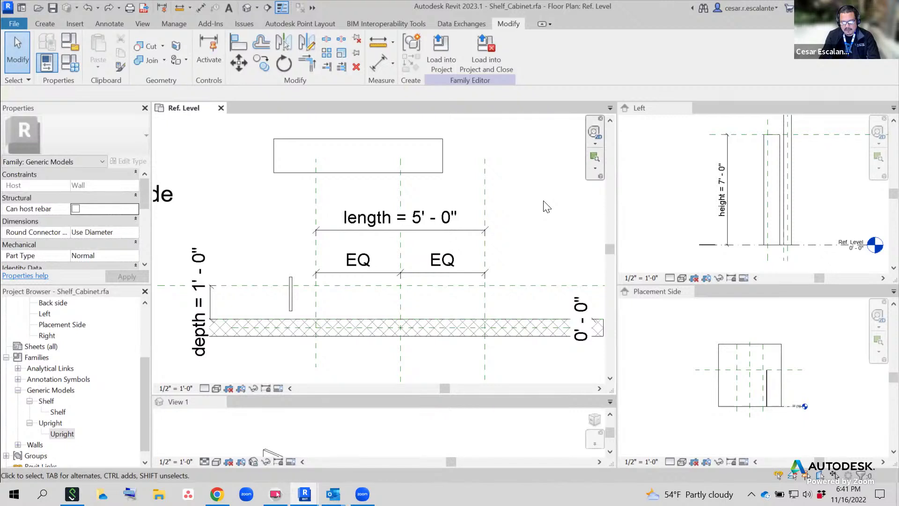
left_click(423, 180)
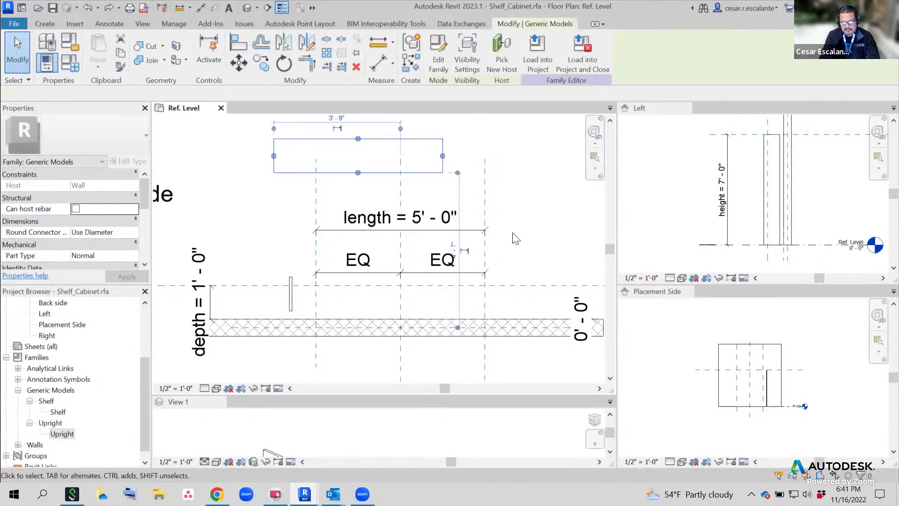
left_click(468, 225)
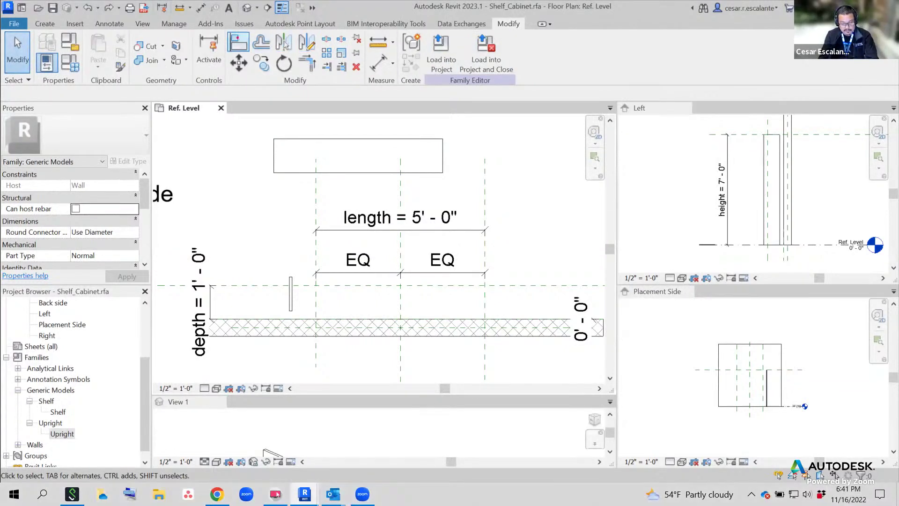
left_click_drag(220, 29, 257, 58)
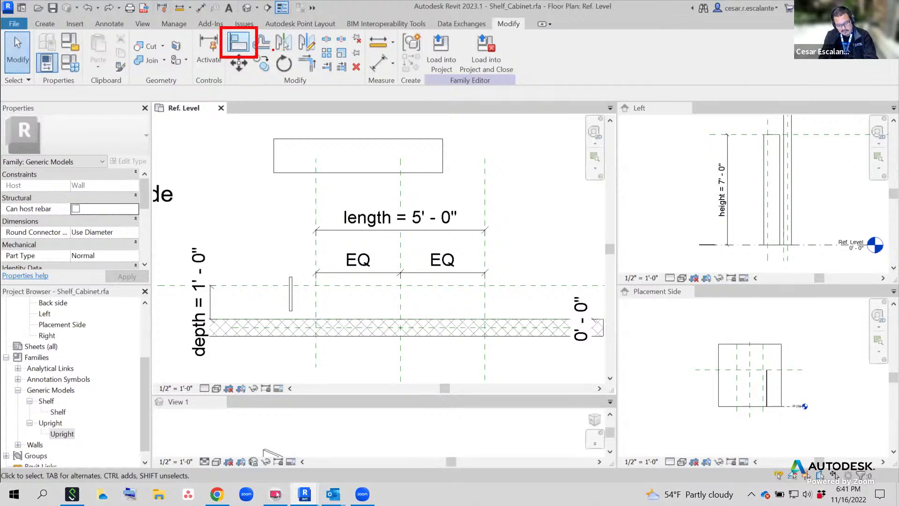
left_click(273, 46)
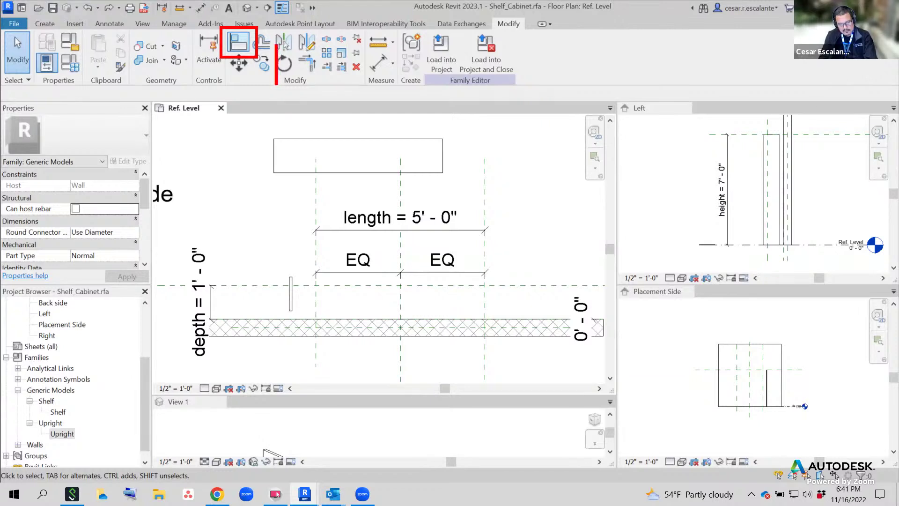
type("Align")
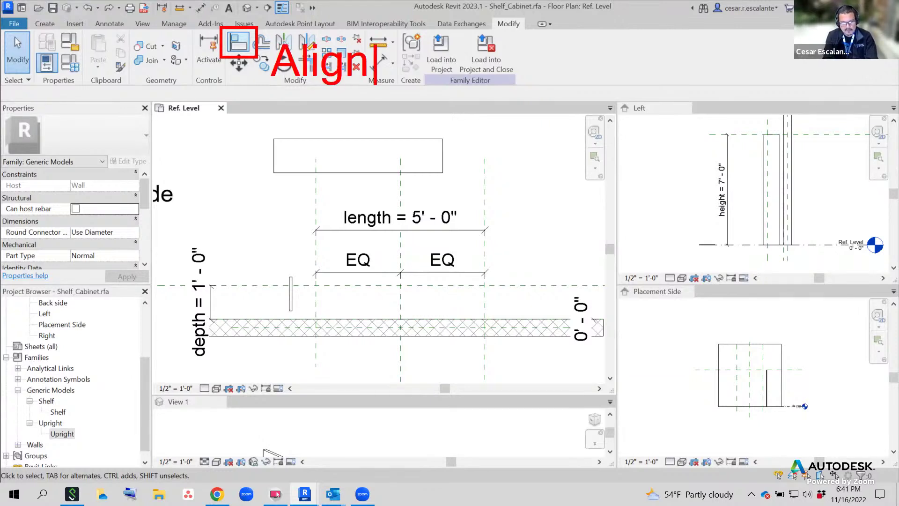
key("Escape")
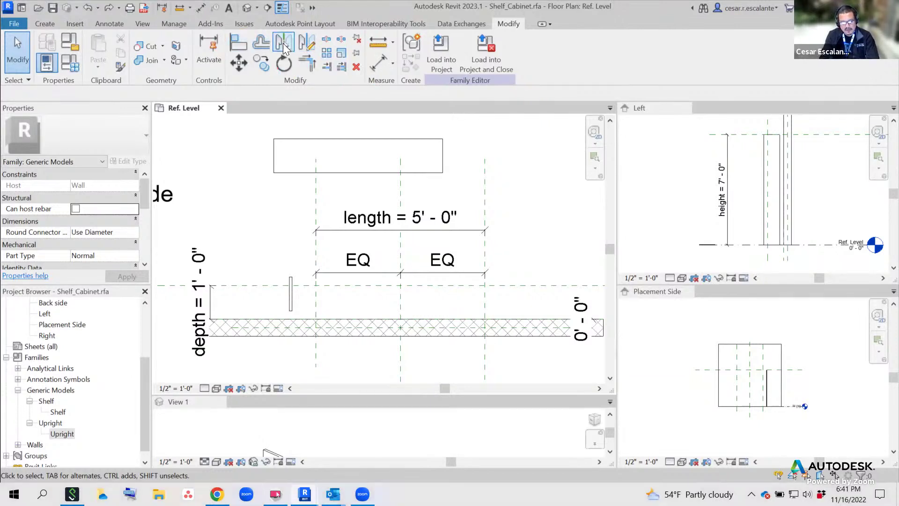
Align the Shelf's back edge to the wall face, preferring Wall faces, and lock the alignment
left_click(239, 43)
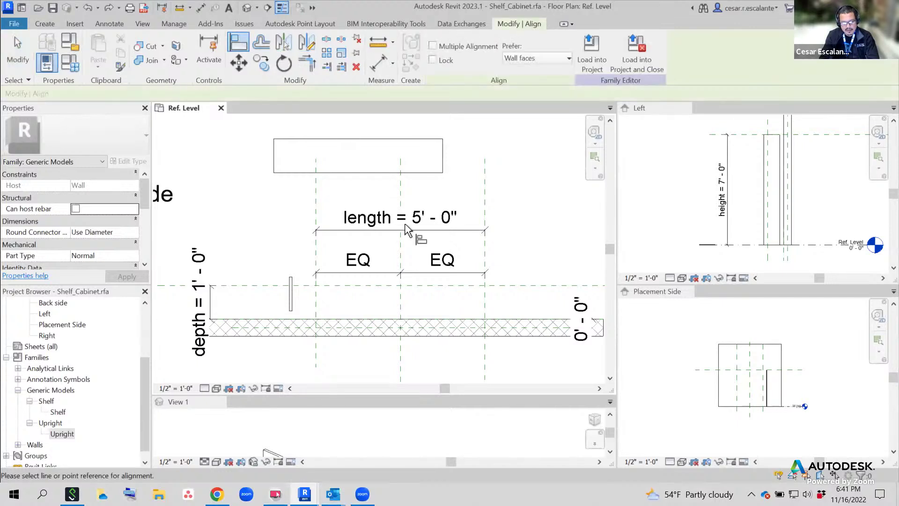
left_click(423, 322)
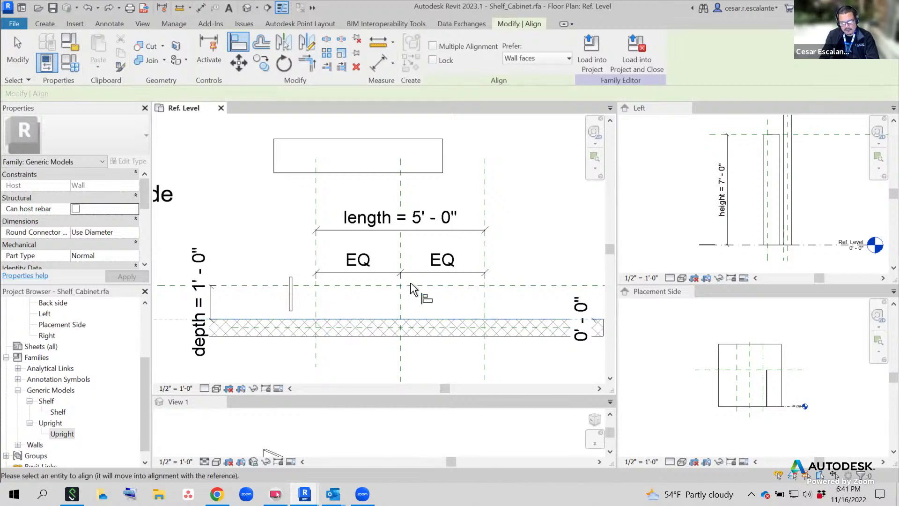
left_click(419, 173)
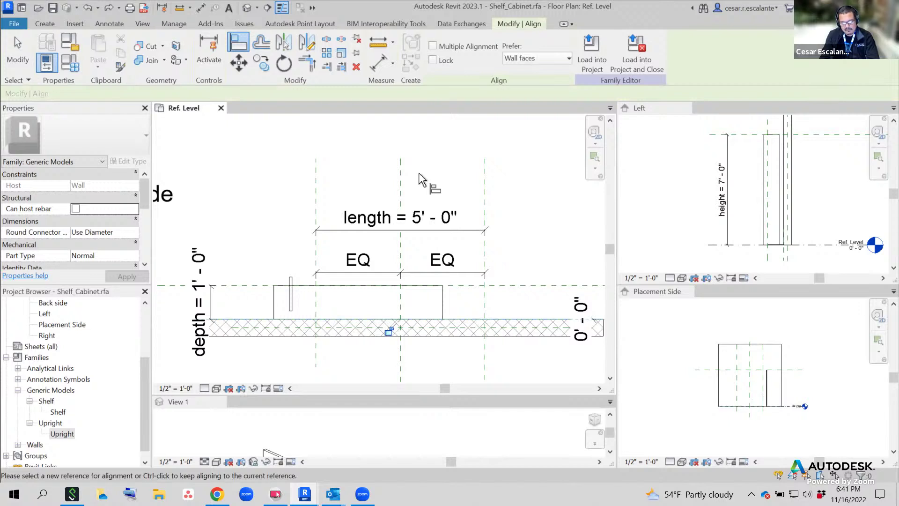
left_click(388, 331)
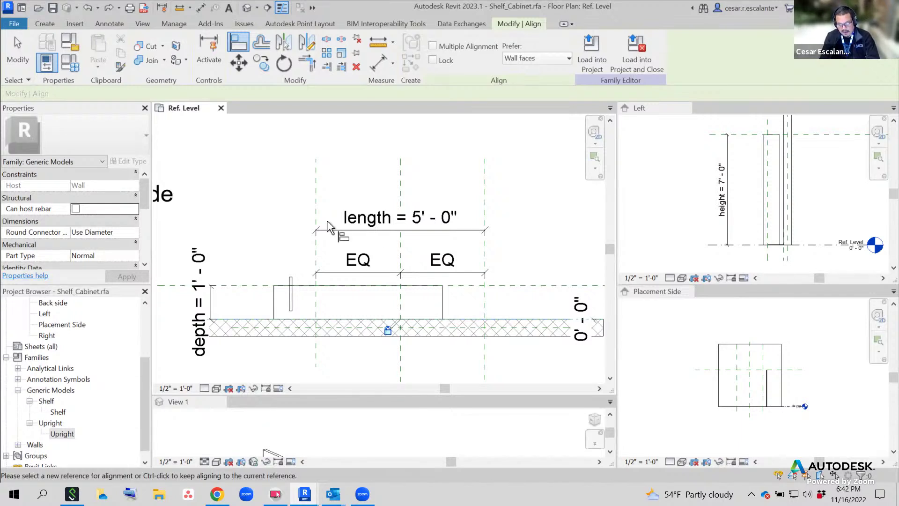
Align the Shelf's right end to the cabinet's right reference plane without locking it
left_click(486, 300)
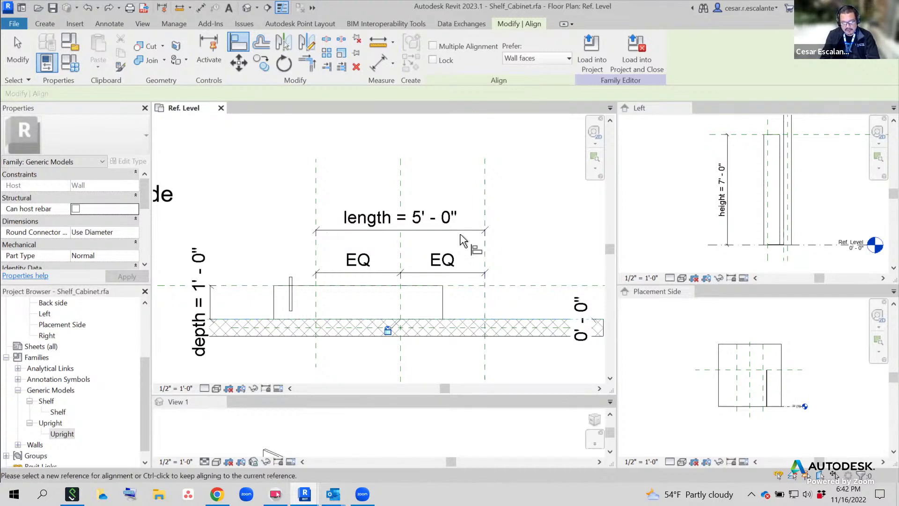
left_click(244, 47)
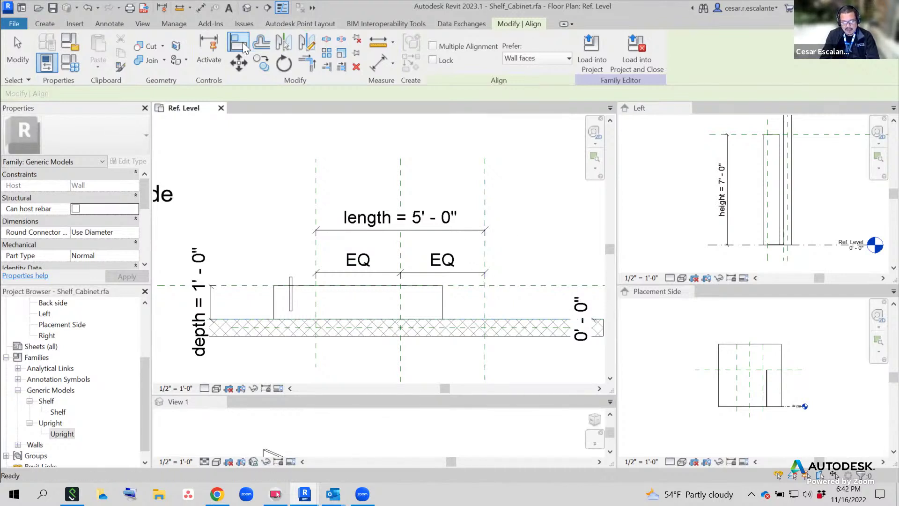
left_click(486, 310)
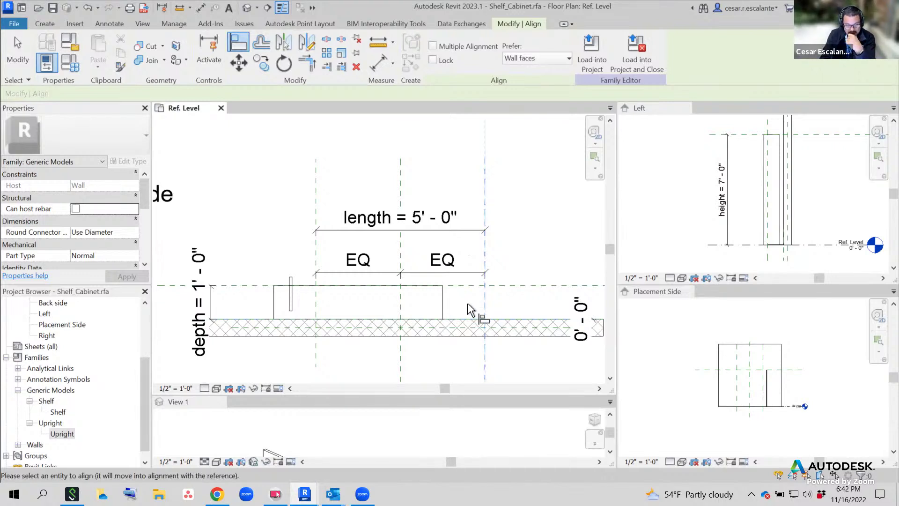
left_click(444, 312)
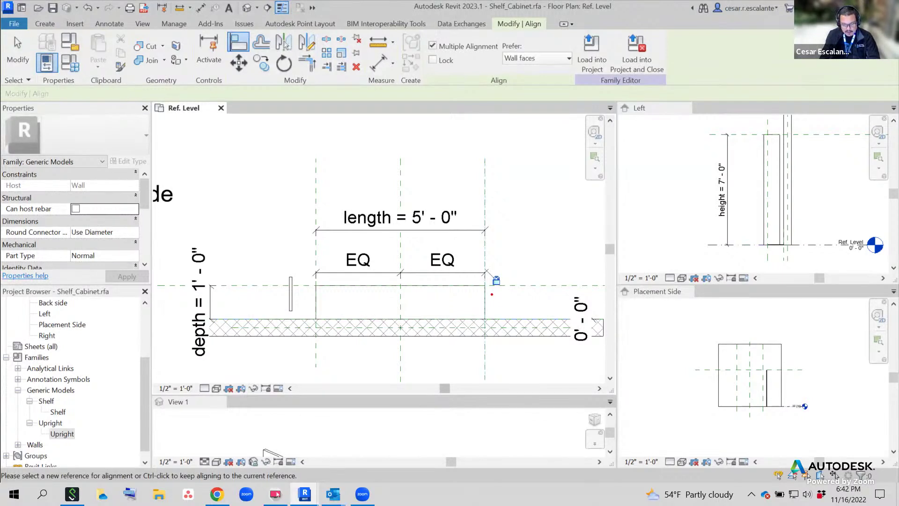
left_click_drag(492, 295, 504, 302)
left_click_drag(503, 293, 495, 300)
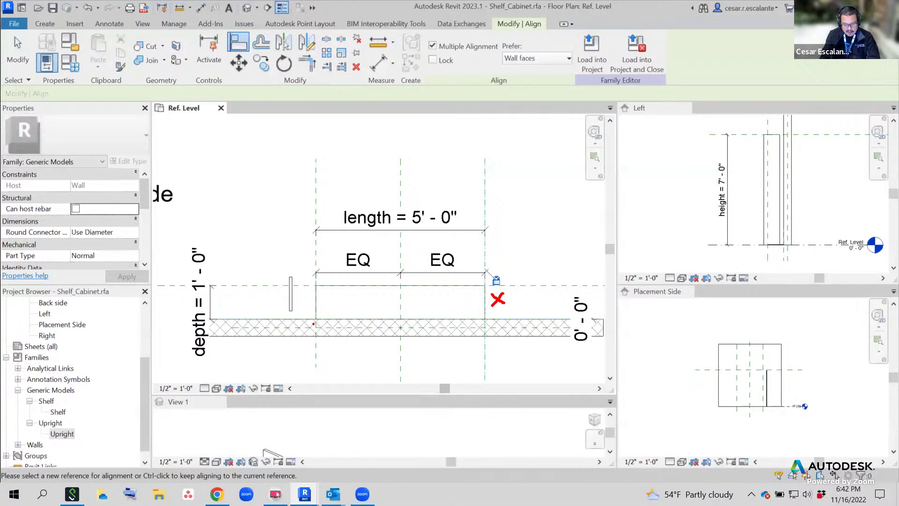
left_click_drag(302, 329, 307, 359)
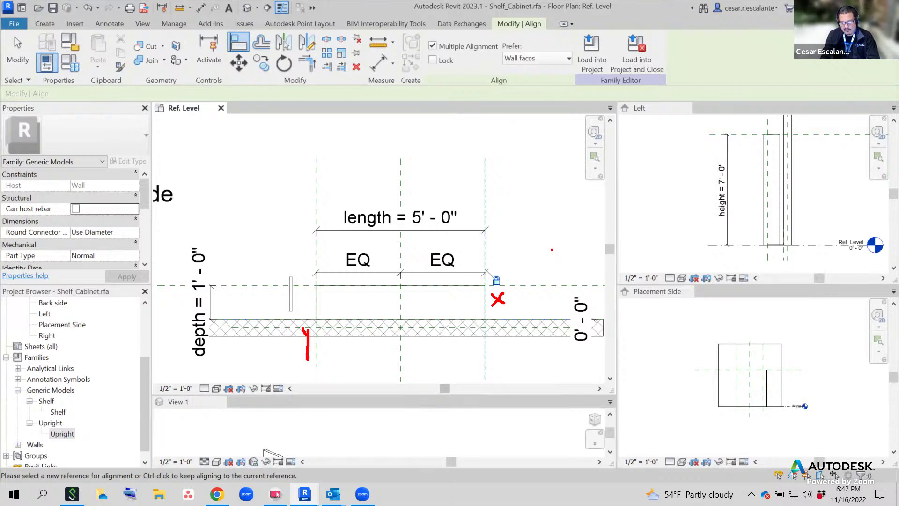
key("Escape")
Leave the Align command, check the Upright's linked material, depth and height properties, and deselect it
key("Escape")
key("Escape")
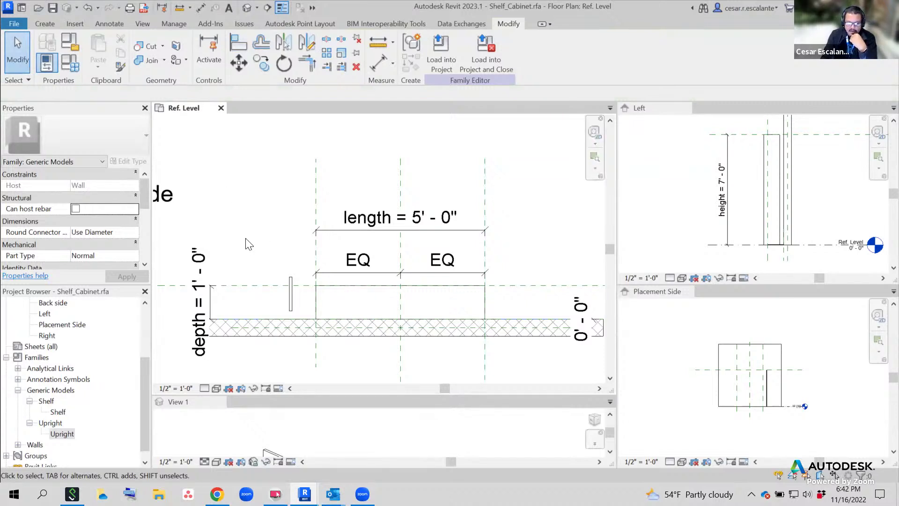
scroll(317, 294, "up", 1)
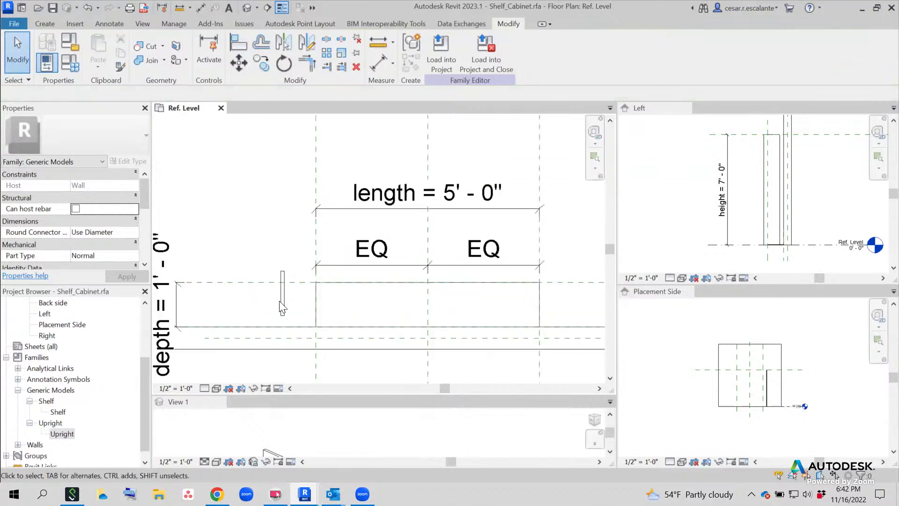
left_click(284, 298)
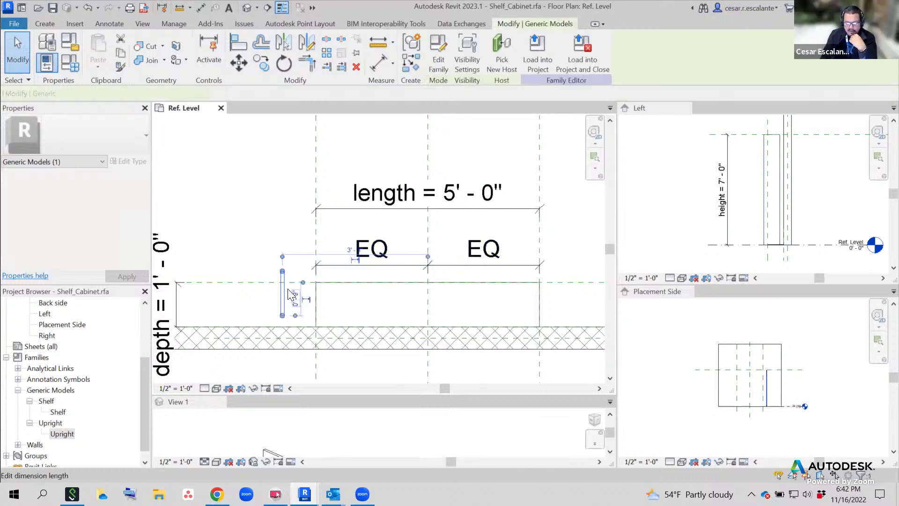
left_click_drag(145, 196, 144, 214)
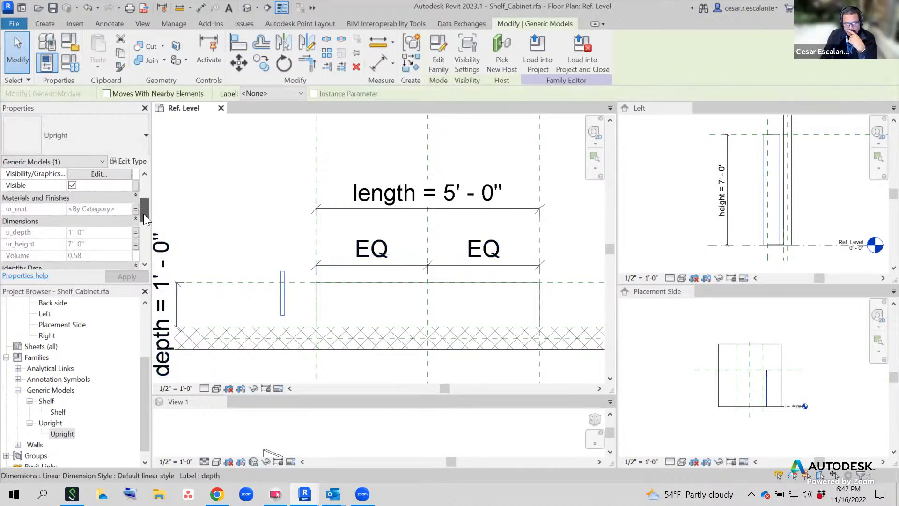
left_click(281, 199)
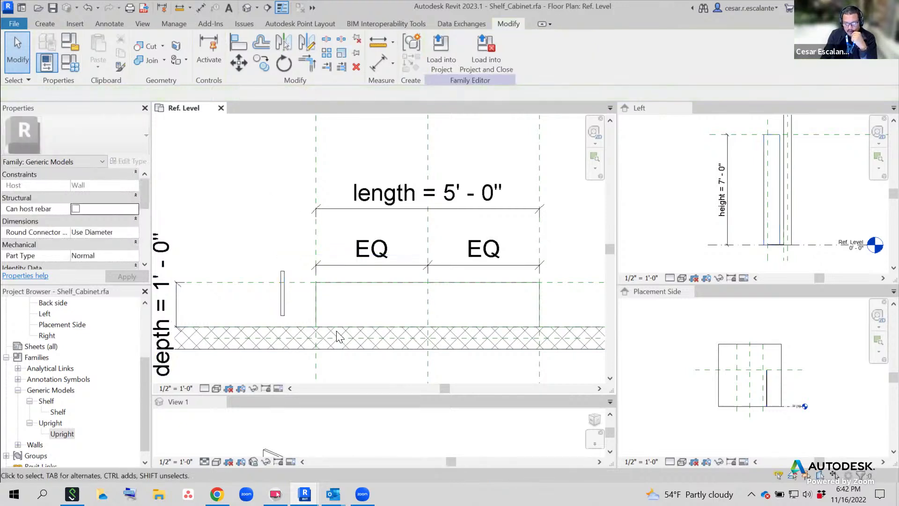
key("ctrl+2")
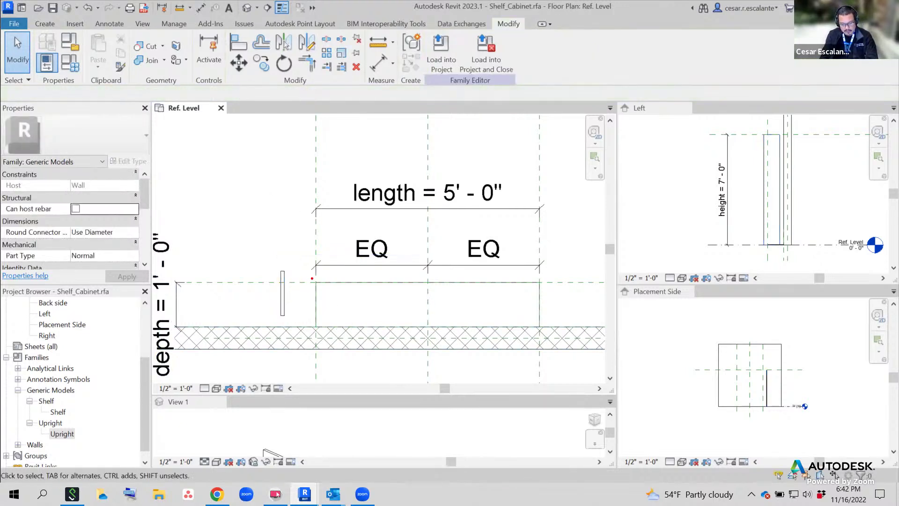
left_click_drag(312, 278, 322, 324, "ctrl")
left_click_drag(418, 274, 430, 327, "ctrl")
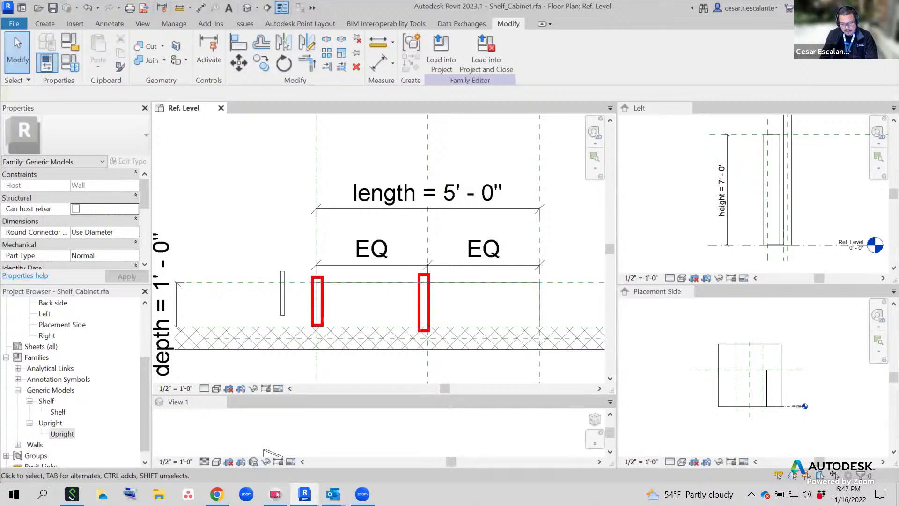
left_click_drag(529, 279, 553, 331, "ctrl")
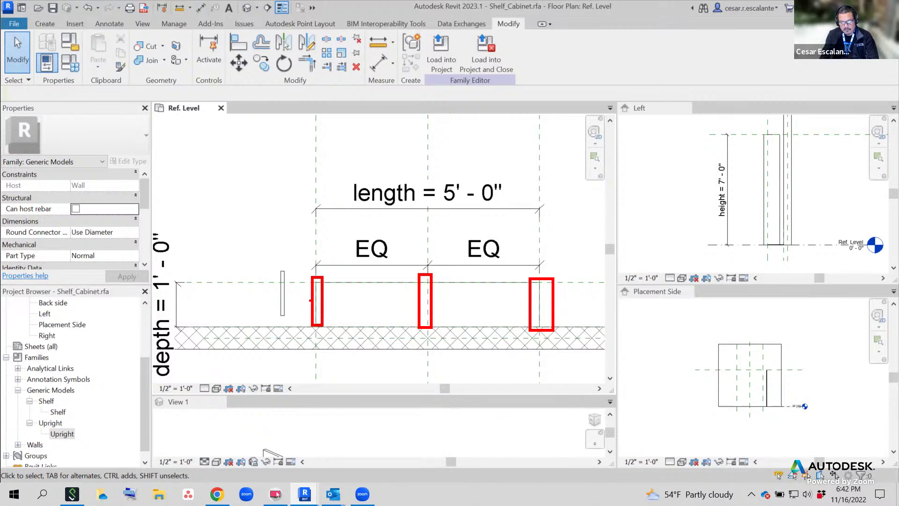
left_click_drag(310, 300, 297, 301, "ctrl")
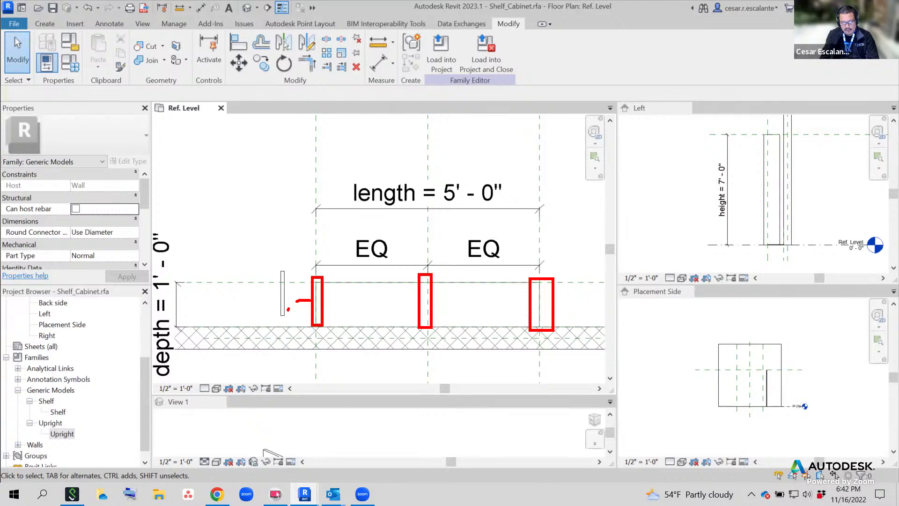
mouse_move(293, 298)
left_mouse_down()
mouse_move(300, 305)
mouse_move(288, 311)
mouse_move(301, 304)
left_mouse_up()
mouse_move(423, 267)
left_mouse_down()
mouse_move(418, 230)
mouse_move(412, 241)
left_mouse_up()
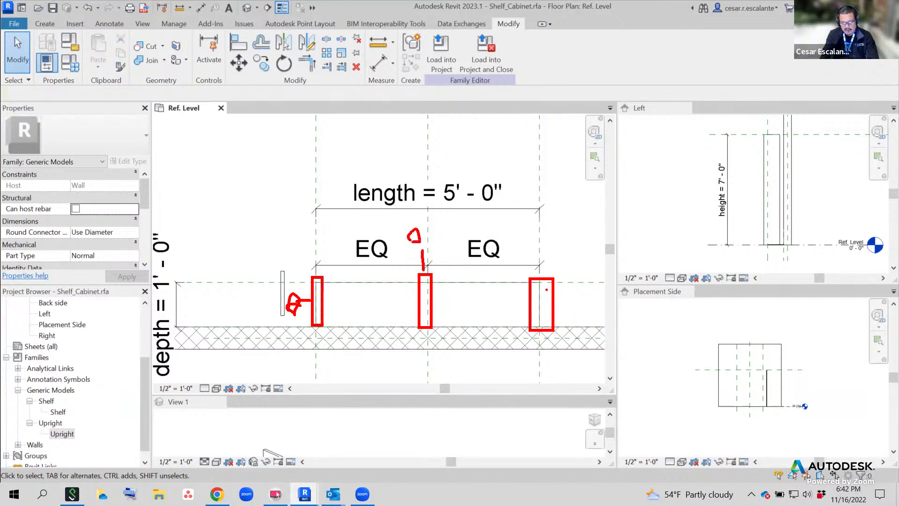
Copy the Upright twice to the right with Multiple enabled, placing copies near the centre and right reference planes about 2'-4" apart
mouse_move(583, 300)
left_mouse_down()
mouse_move(557, 303)
mouse_move(588, 291)
mouse_move(584, 308)
left_mouse_up()
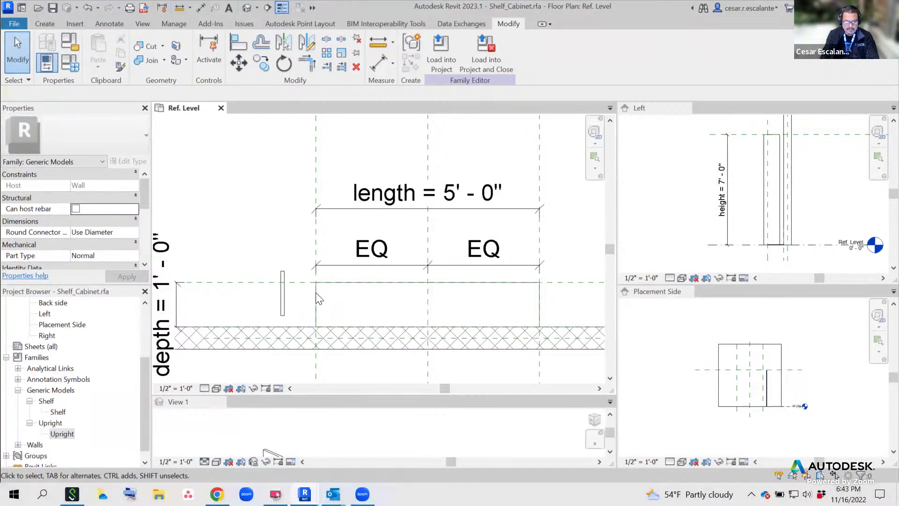
scroll(281, 299, "up", 1)
left_click(287, 306)
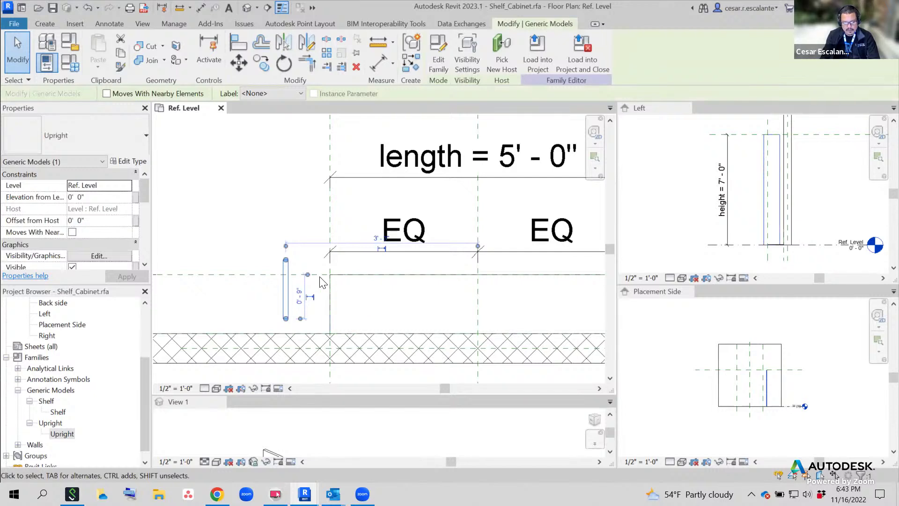
left_click(260, 64)
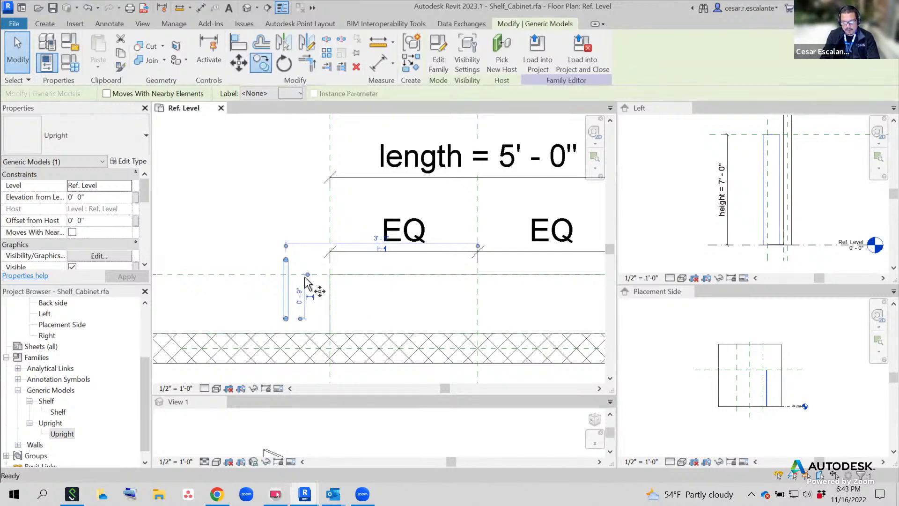
left_click(286, 305)
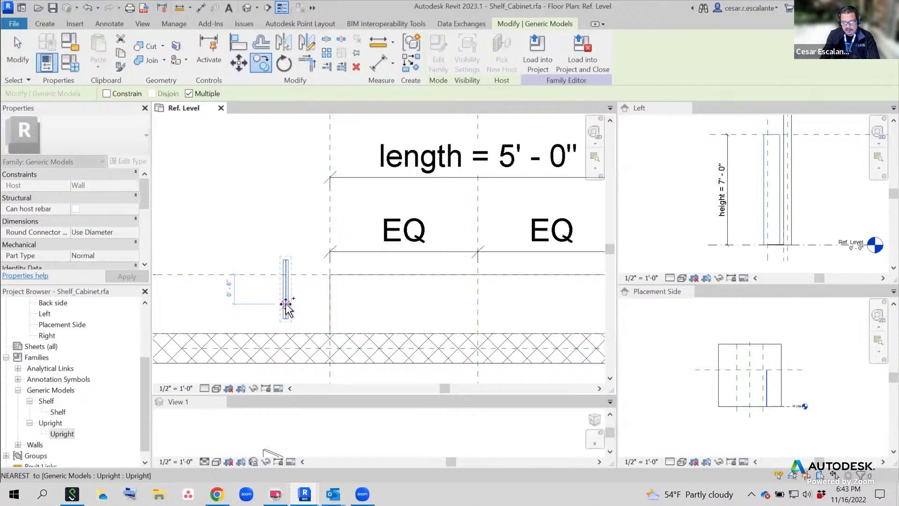
left_click(479, 304)
middle_click_drag(480, 309, 321, 311)
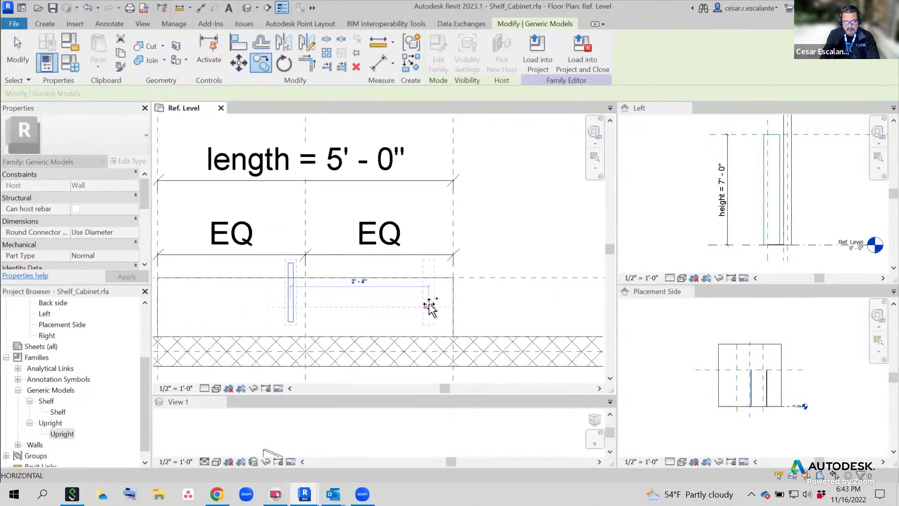
key("Escape")
key("Escape")
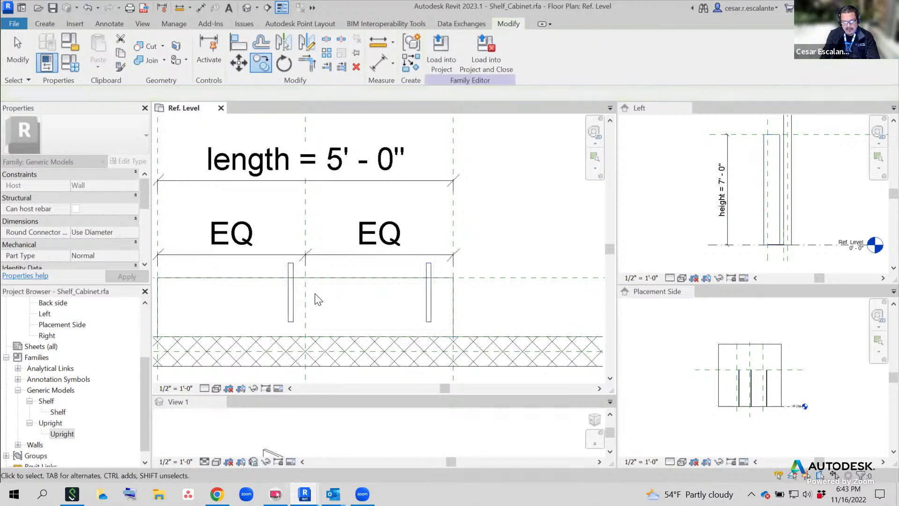
Select the copied middle Upright, check its linked material, depth and height properties, and deselect it
scroll(300, 304, "down", 1)
left_click(296, 300)
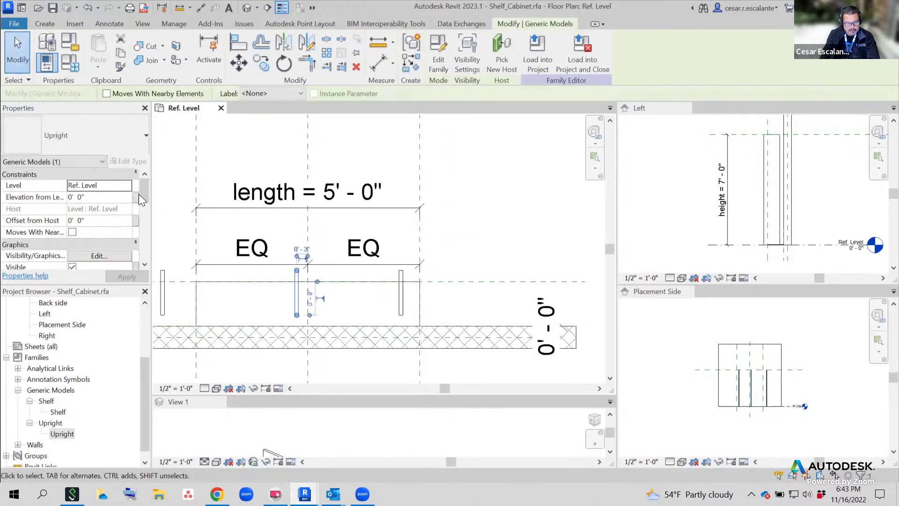
scroll(145, 192, "down", 3)
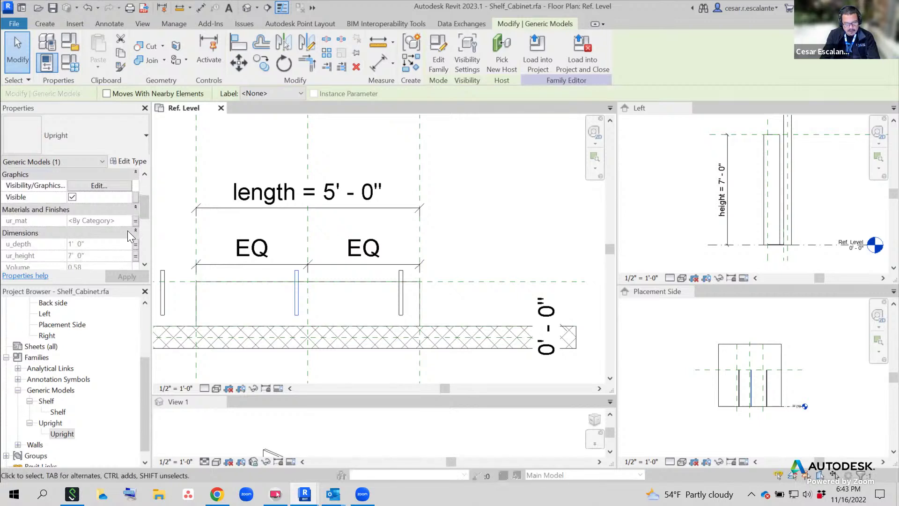
mouse_move(144, 206)
left_mouse_down()
mouse_move(146, 246)
mouse_move(146, 197)
left_mouse_up()
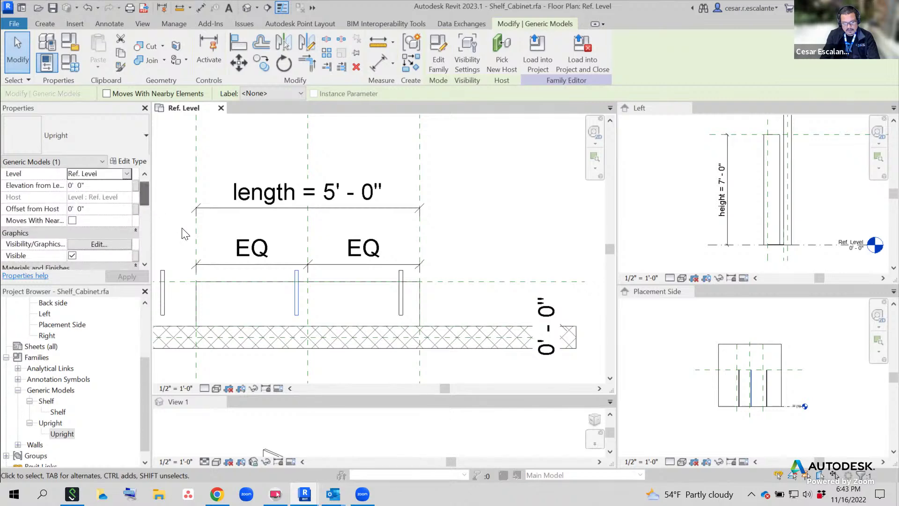
key("Escape")
middle_click_drag(458, 298, 529, 302)
scroll(475, 306, "up", 3)
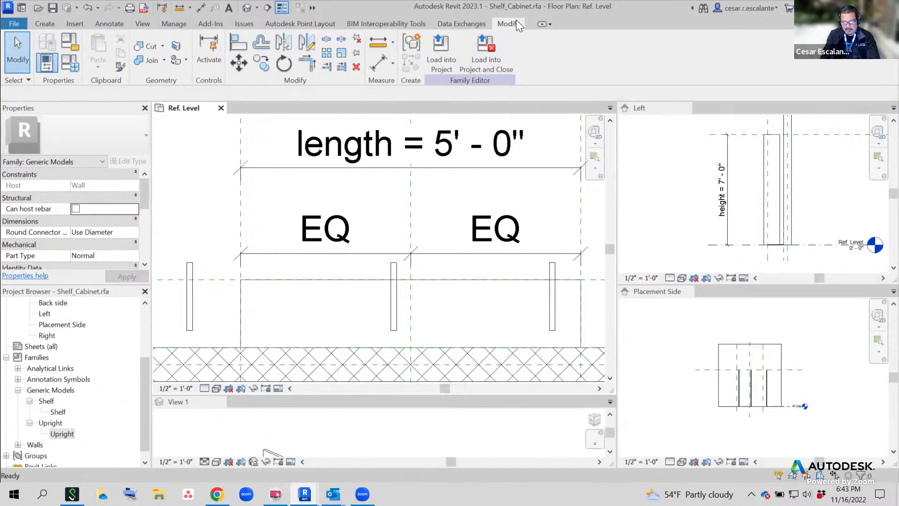
Align the middle Upright's centre line to the centre reference plane and lock the alignment
left_click(240, 42)
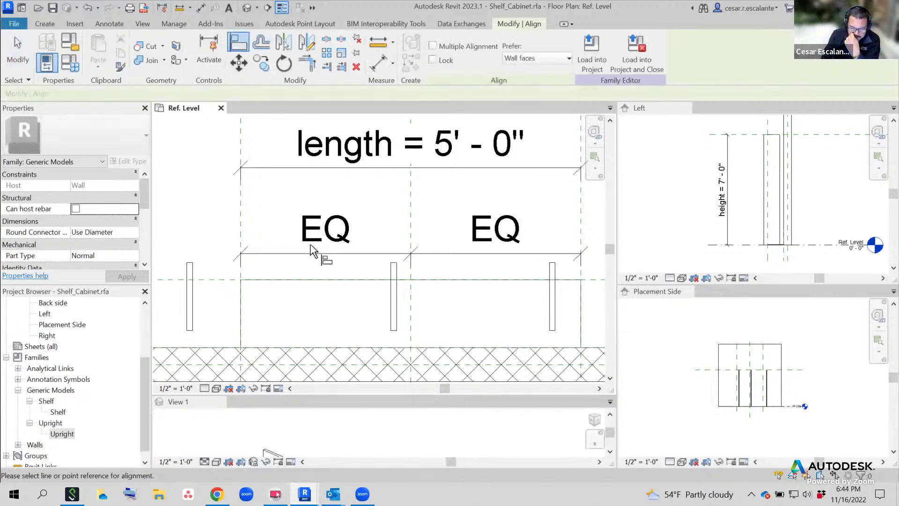
left_click(412, 316)
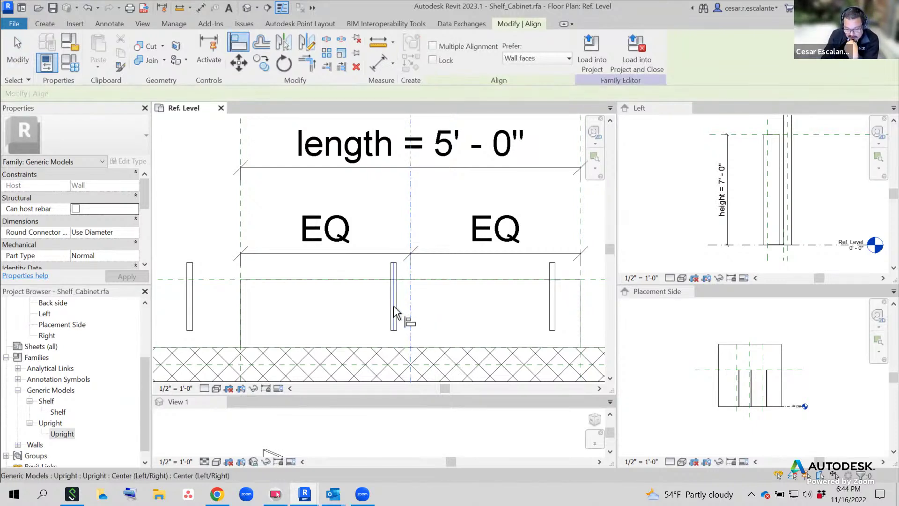
left_click(394, 297)
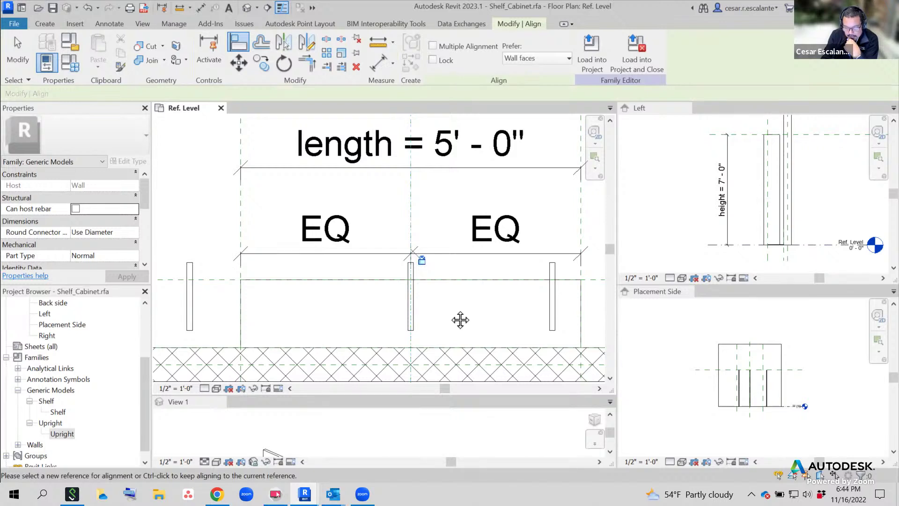
middle_click_drag(459, 319, 388, 316)
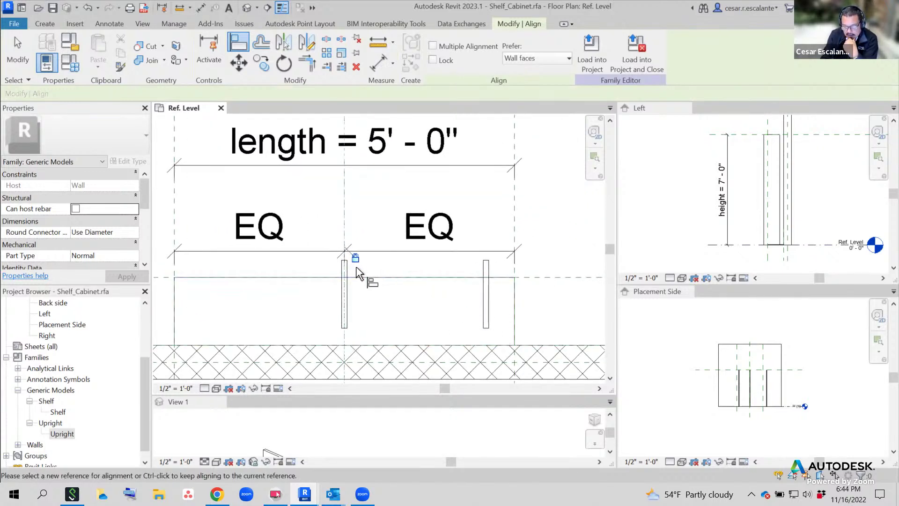
Align the outer faces of the right and left Uprights to the cabinet's end reference planes, lock both alignments, and leave Align
left_click(514, 208)
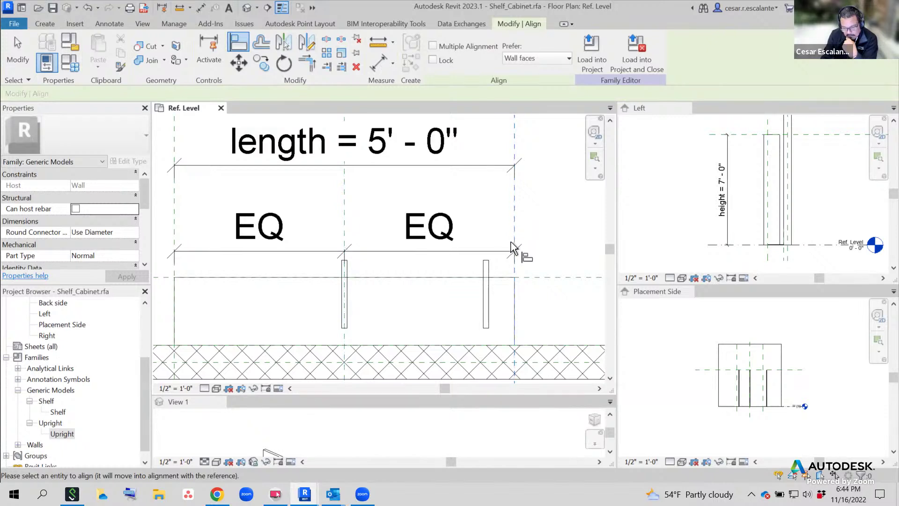
left_click(491, 309)
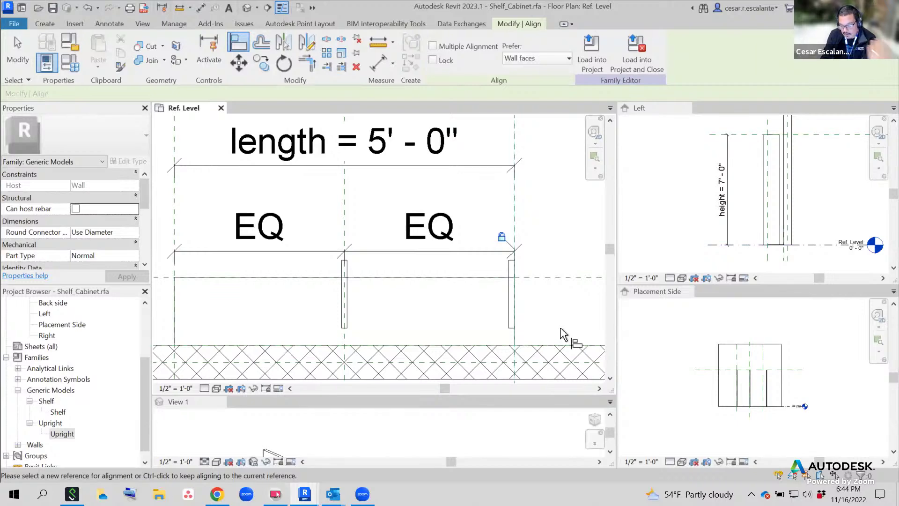
middle_click_drag(560, 313, 581, 311)
scroll(581, 310, "down", 1)
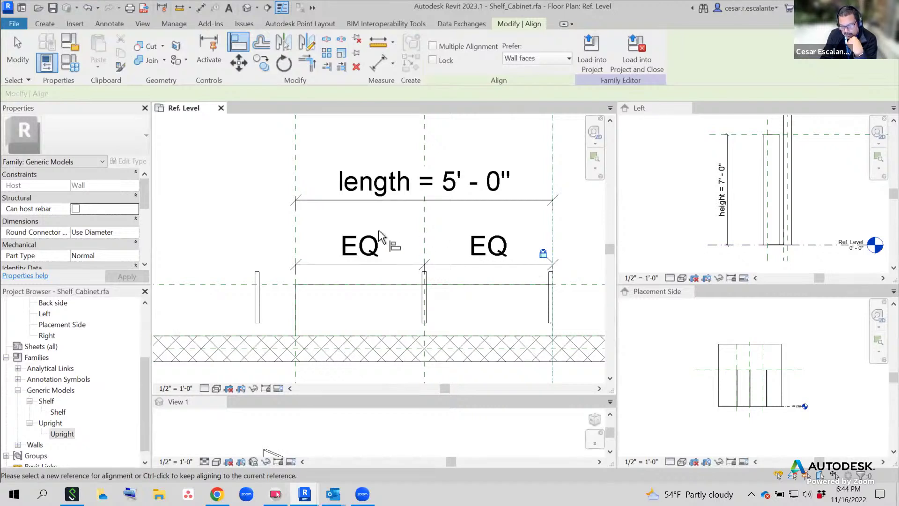
left_click(300, 241)
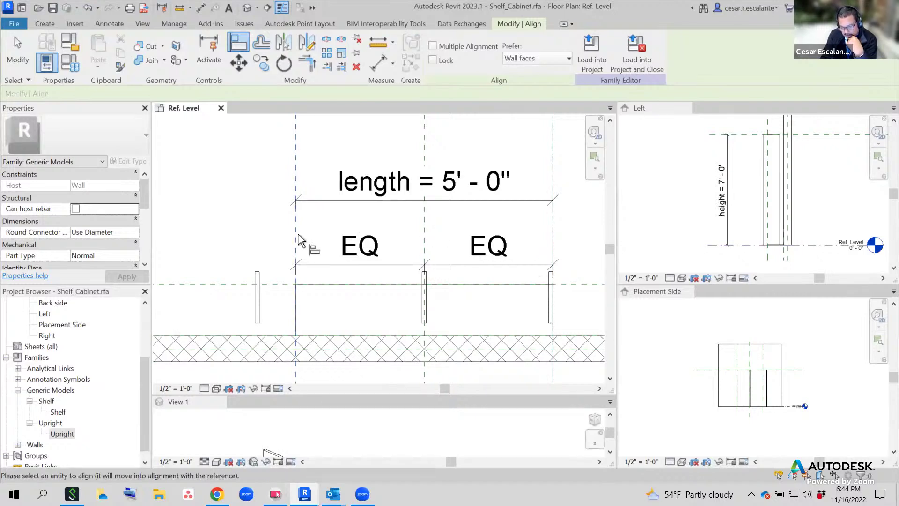
left_click(255, 302)
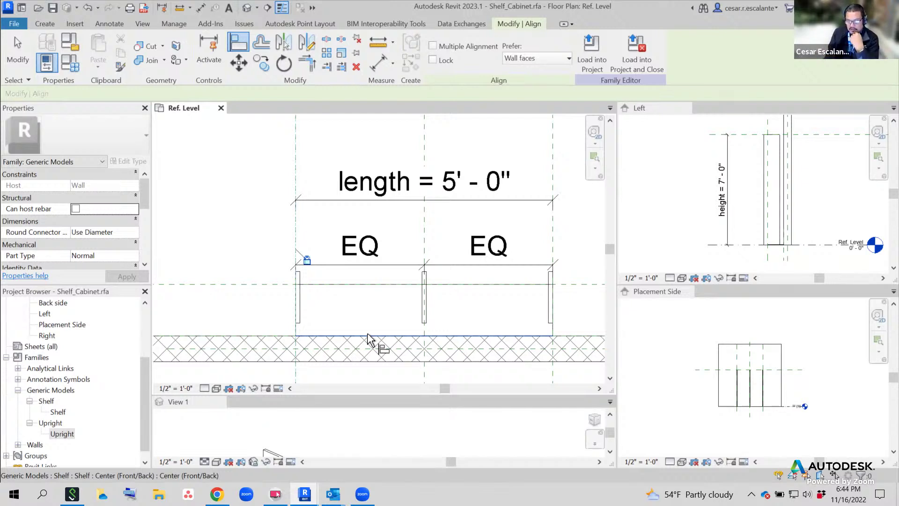
left_click(368, 336)
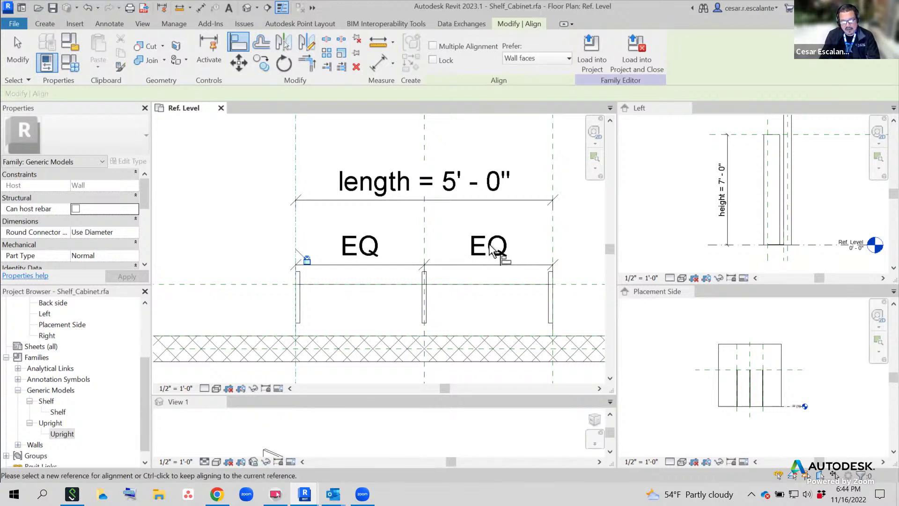
key("Escape")
key("Escape")
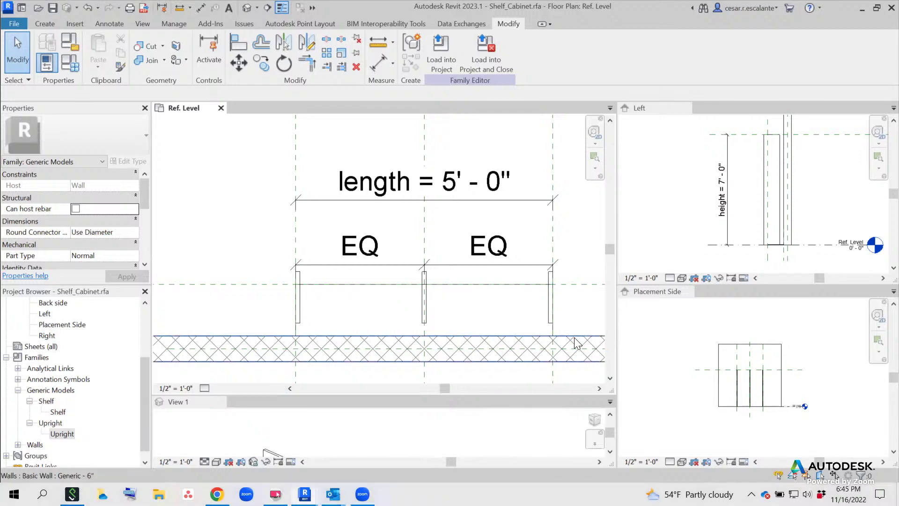
Move the middle Upright about 6.4 inches left of the centre reference plane, removing its constraints
scroll(436, 295, "up", 5)
left_click(435, 292)
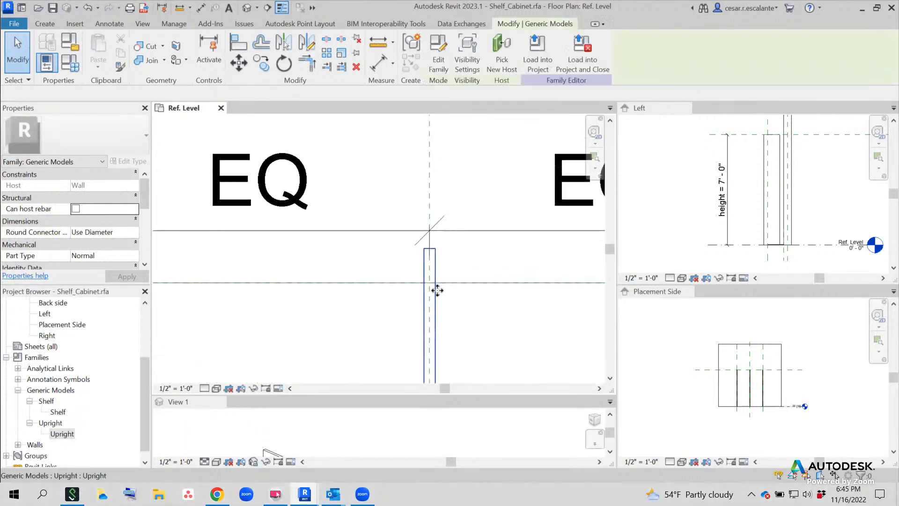
left_click_drag(435, 292, 463, 309)
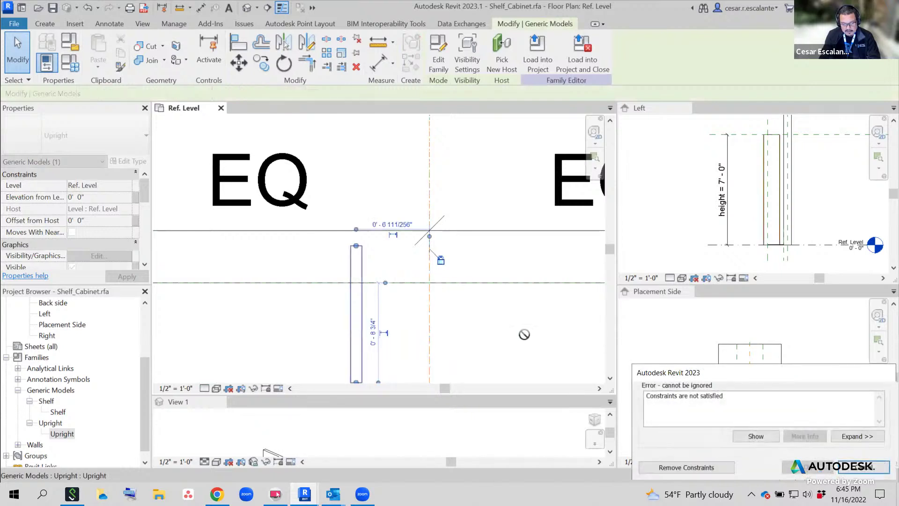
left_click(686, 466)
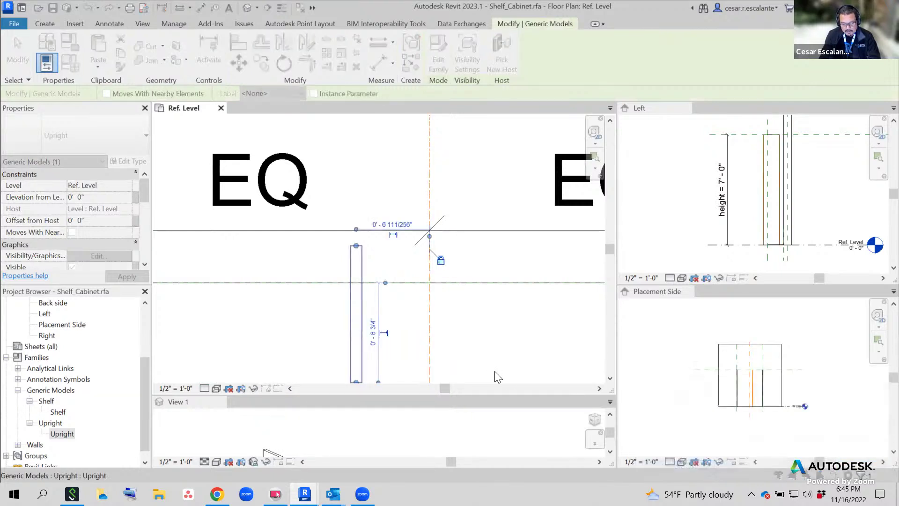
left_click(465, 316)
scroll(466, 315, "down", 2)
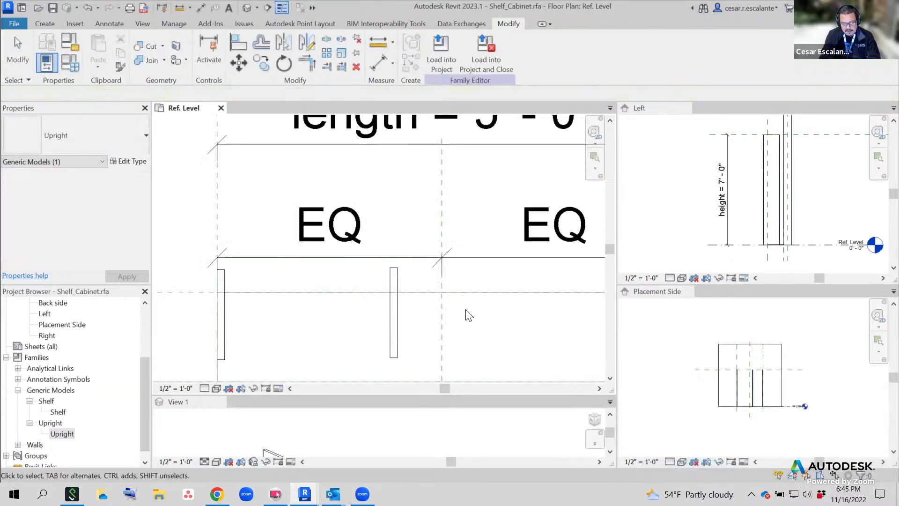
Realign the middle Upright's centre line to the centre reference plane, lock it again, and leave Align
left_click(239, 43)
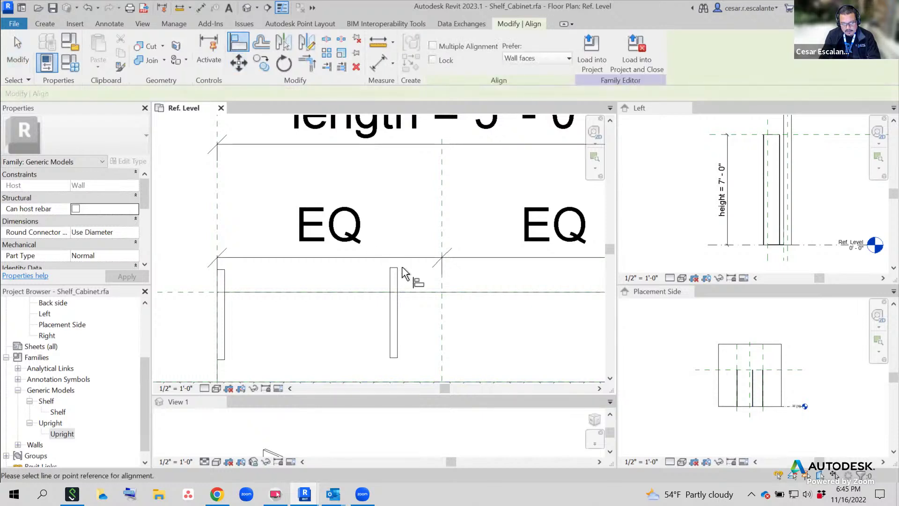
left_click(441, 319)
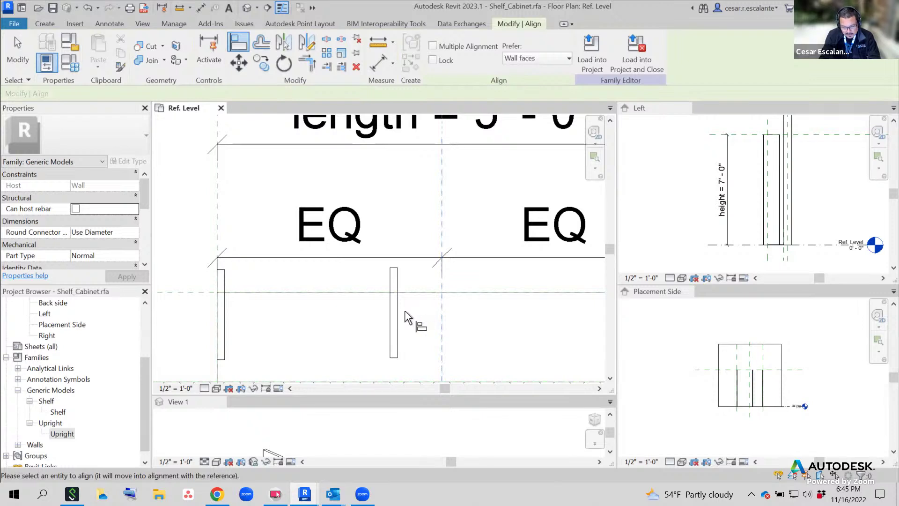
scroll(395, 316, "up", 2)
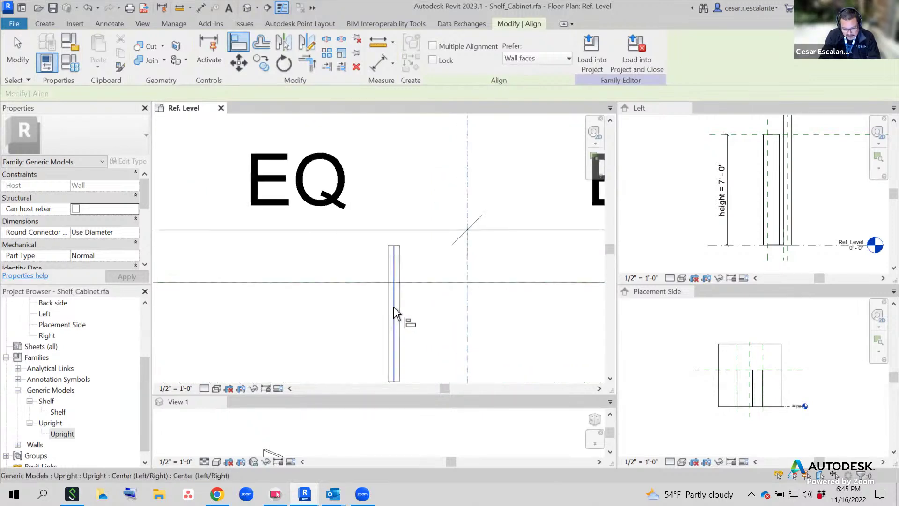
left_click(396, 264)
scroll(478, 269, "down", 1)
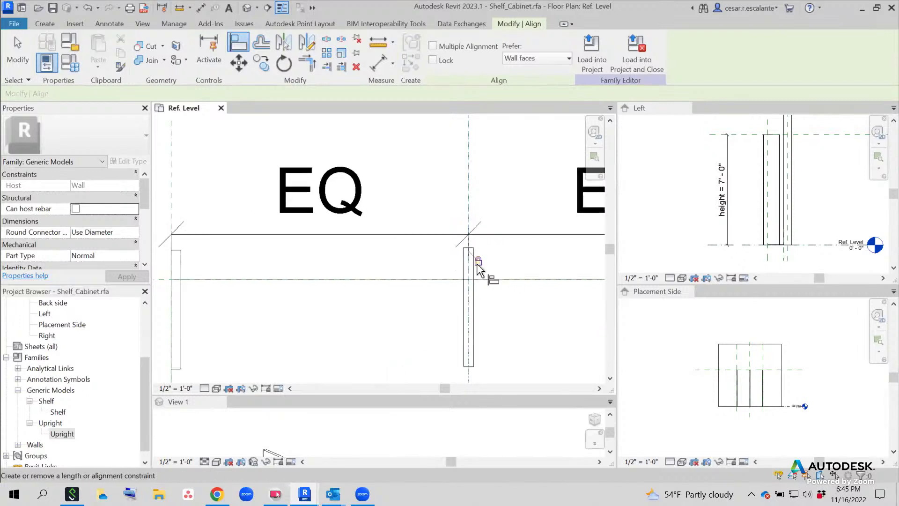
scroll(478, 270, "down", 1)
scroll(381, 275, "up", 2)
key("Escape")
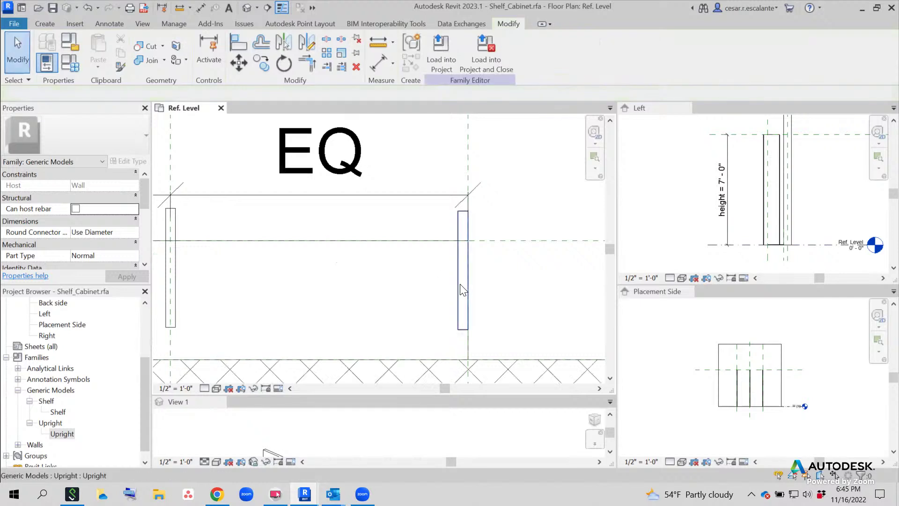
Move the right Upright about 9 inches left of the right reference plane, removing its constraints, and deselect it
left_click(462, 289)
left_click_drag(454, 263, 544, 290)
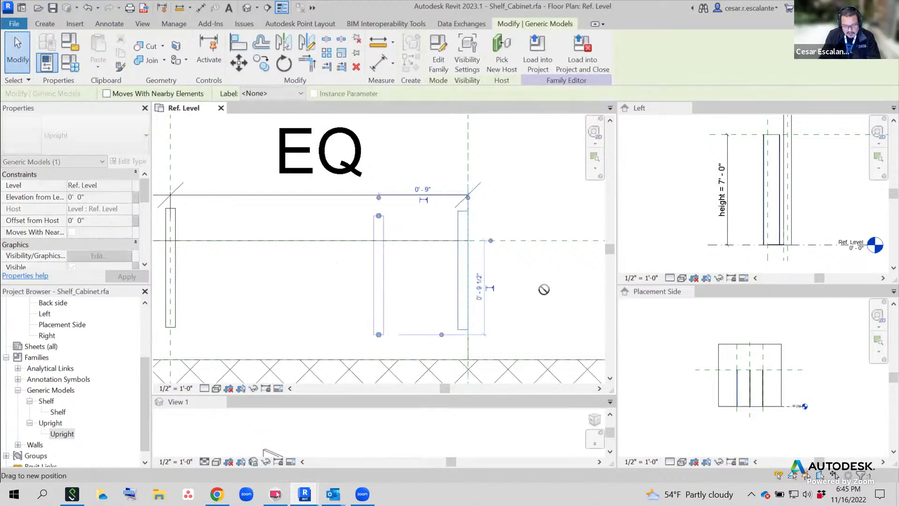
left_click(682, 474)
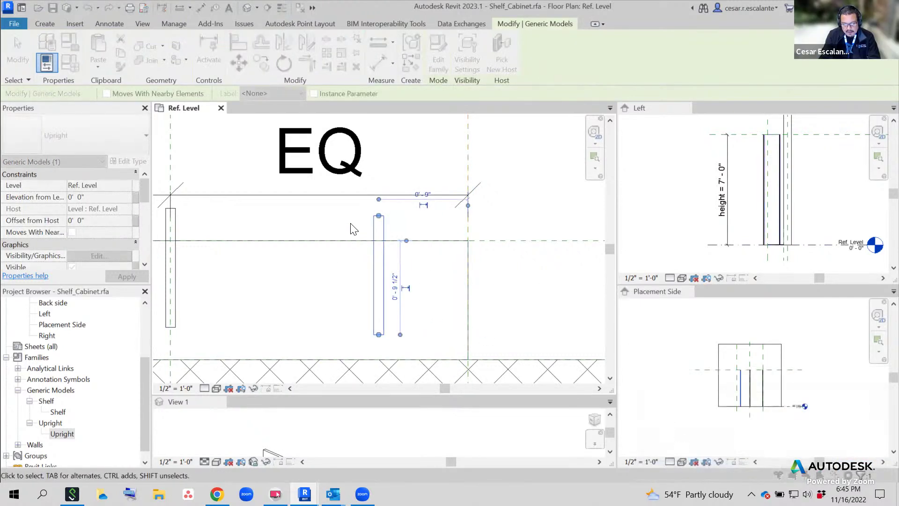
left_click(536, 290)
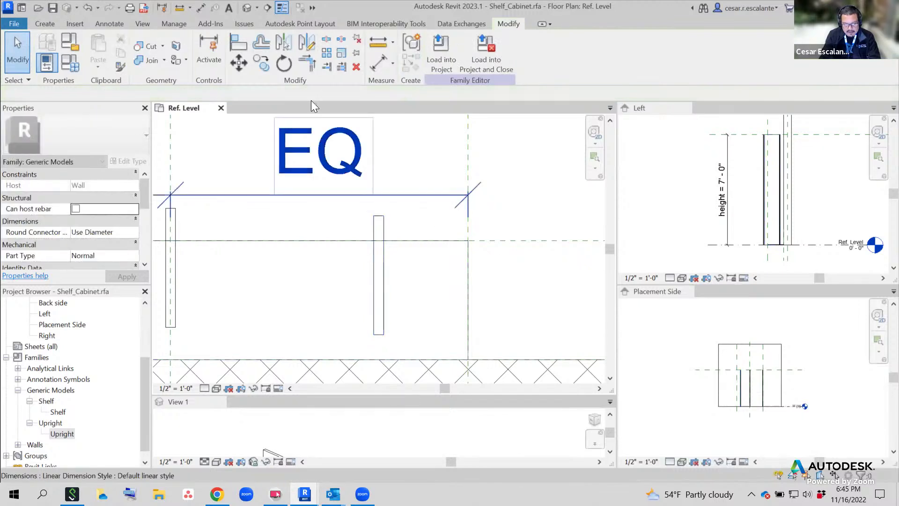
Align the right Upright's outer face to the right reference plane and lock the alignment
left_click(238, 47)
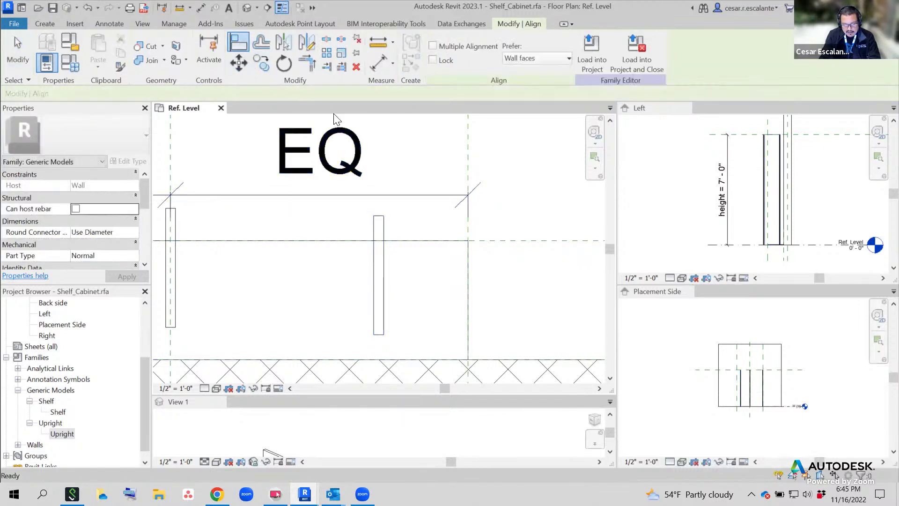
left_click(468, 166)
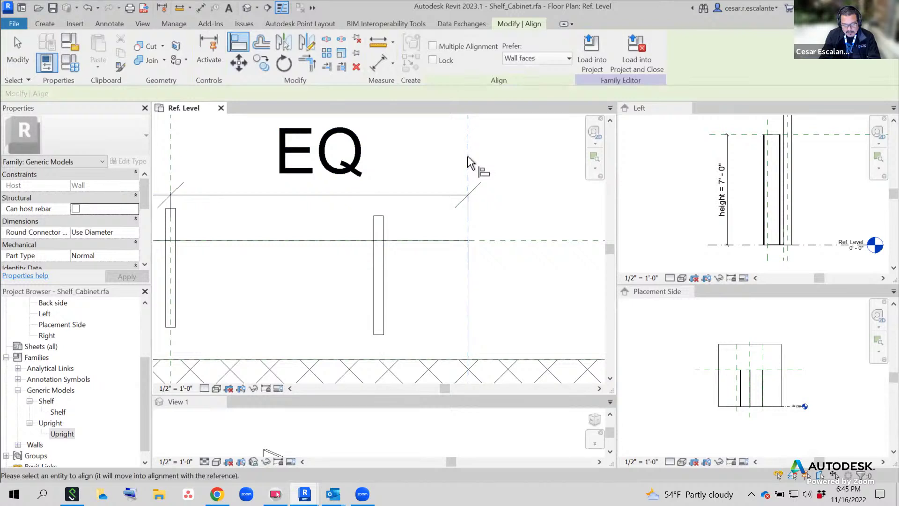
left_click(385, 229)
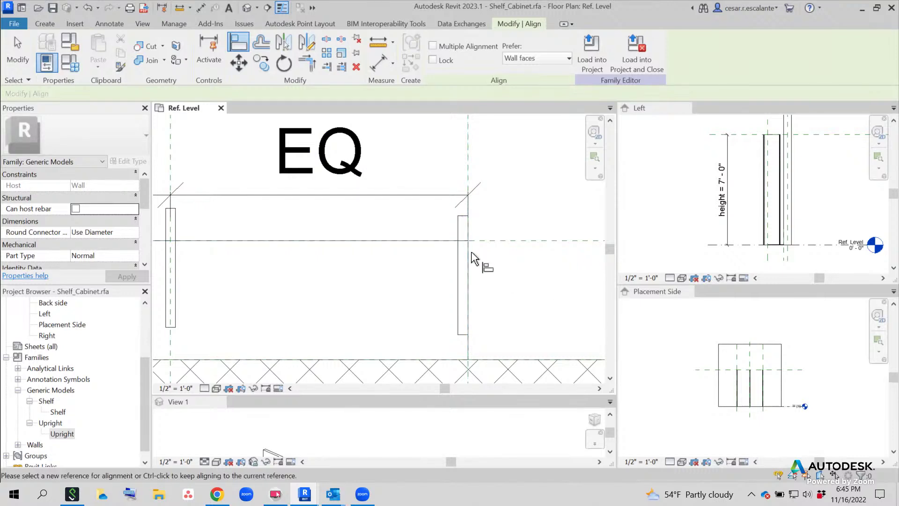
Move the right Upright to about 10 3/4 inches left of the right reference plane, removing its constraints, and deselect it
left_click(23, 55)
left_click_drag(456, 262, 360, 262)
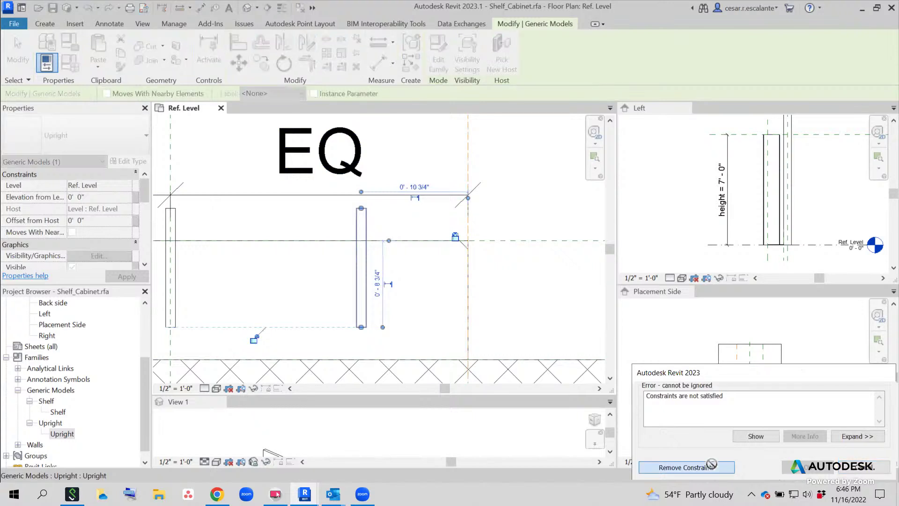
left_click(711, 464)
key("Escape")
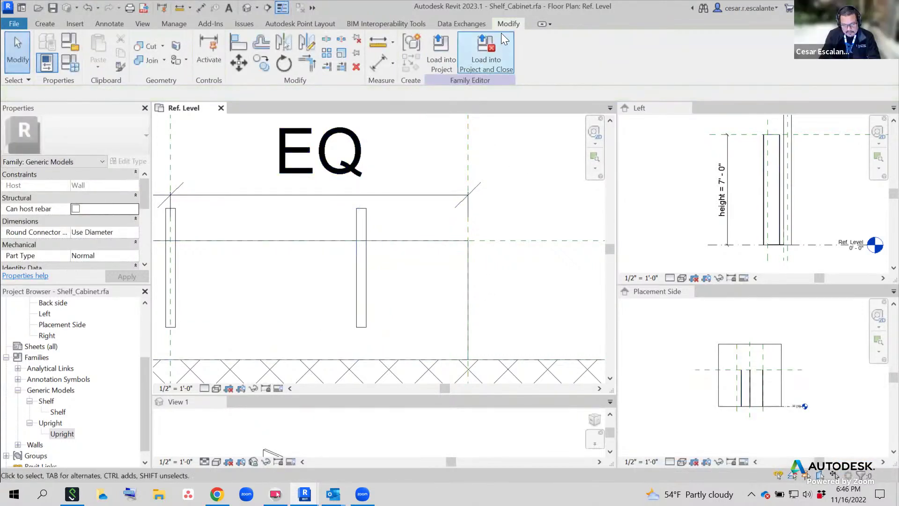
Realign the right Upright's outer face to the right reference plane, lock it again, and leave Align
left_click(246, 50)
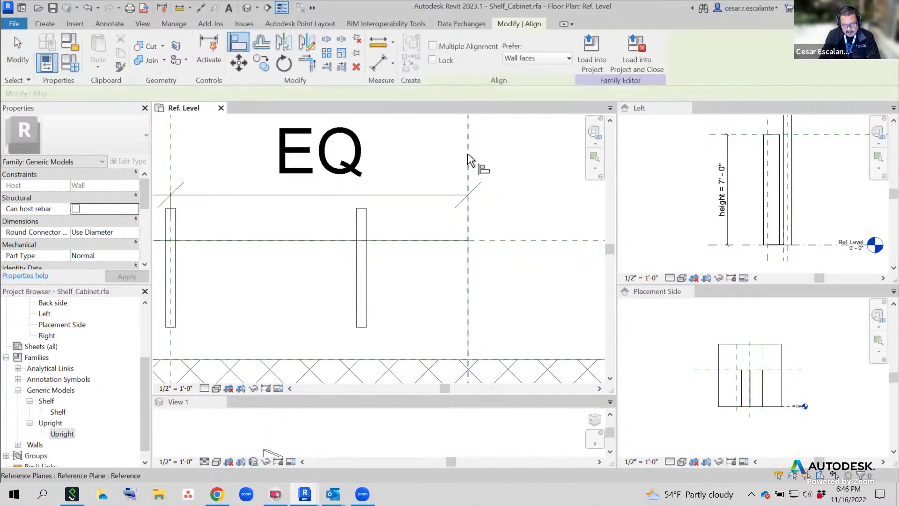
left_click(367, 232)
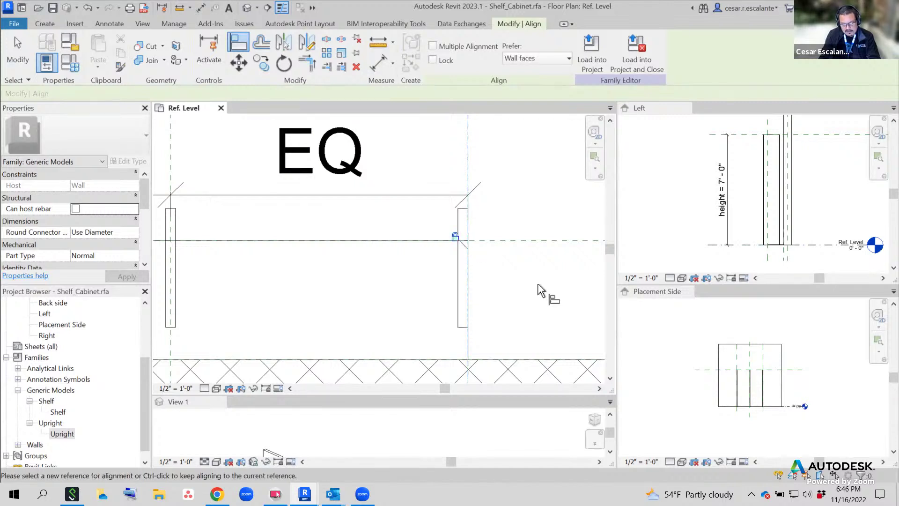
scroll(541, 292, "down", 2)
middle_click_drag(449, 295, 568, 281)
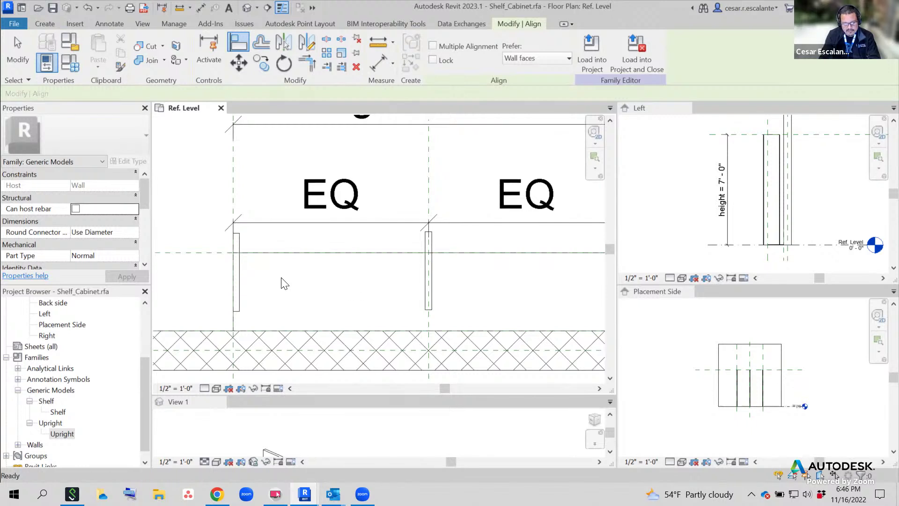
key("Escape")
key("Escape")
scroll(248, 280, "down", 3)
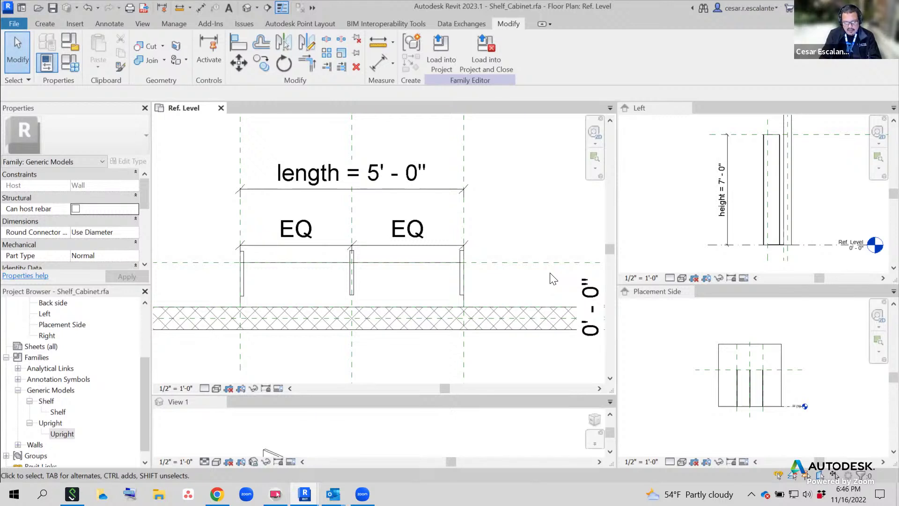
Try to align the left Upright's back edge to the wall face and lock it, accepting the geometry constraint
scroll(365, 306, "up", 3)
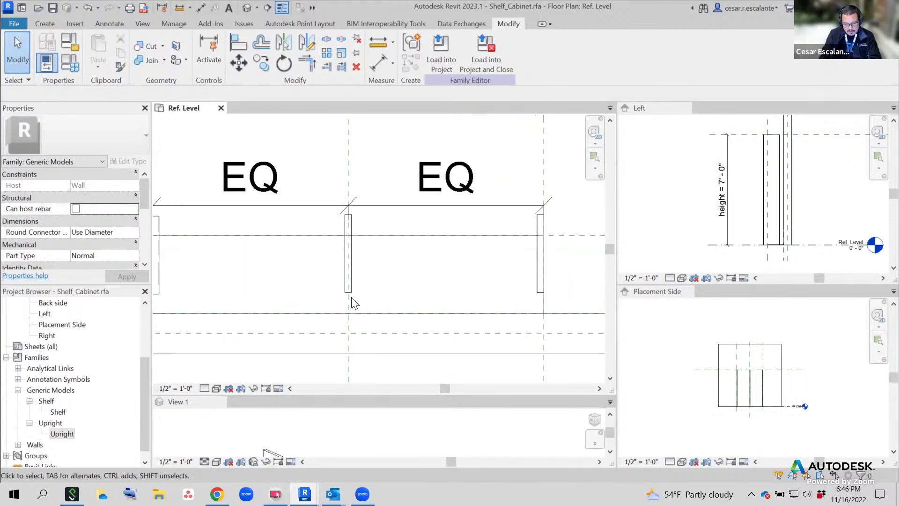
middle_click_drag(442, 314, 485, 313)
middle_click_drag(482, 272, 503, 263)
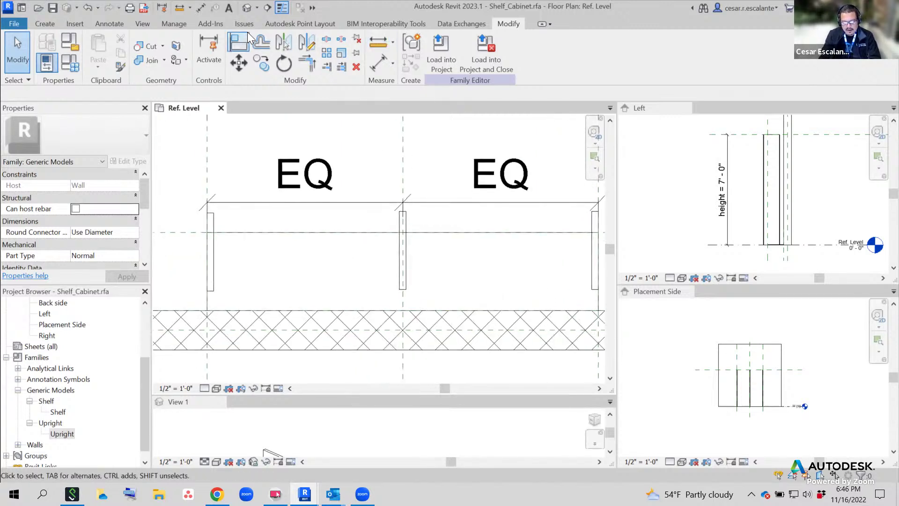
left_click(238, 47)
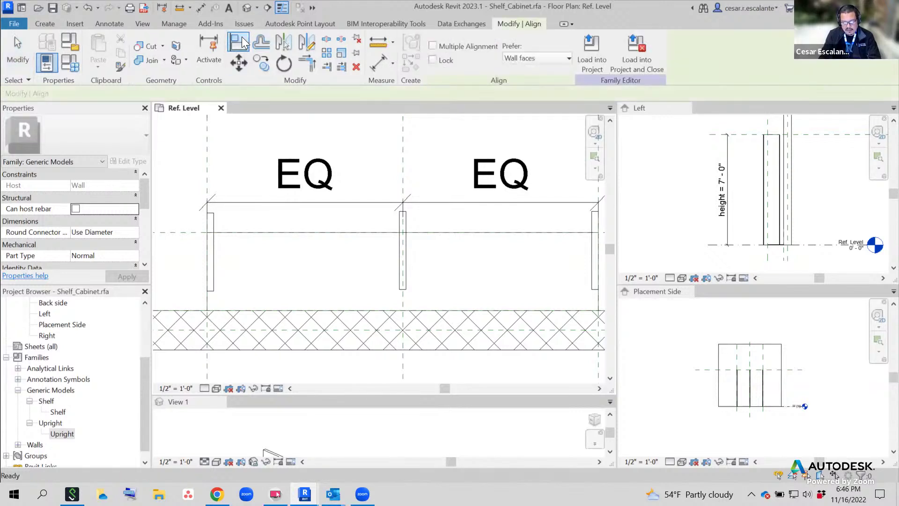
left_click(212, 291)
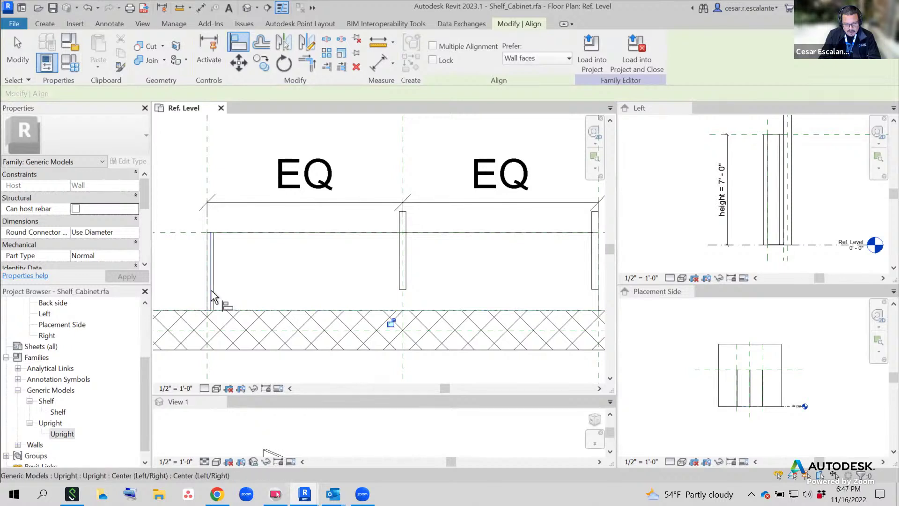
left_click(391, 322)
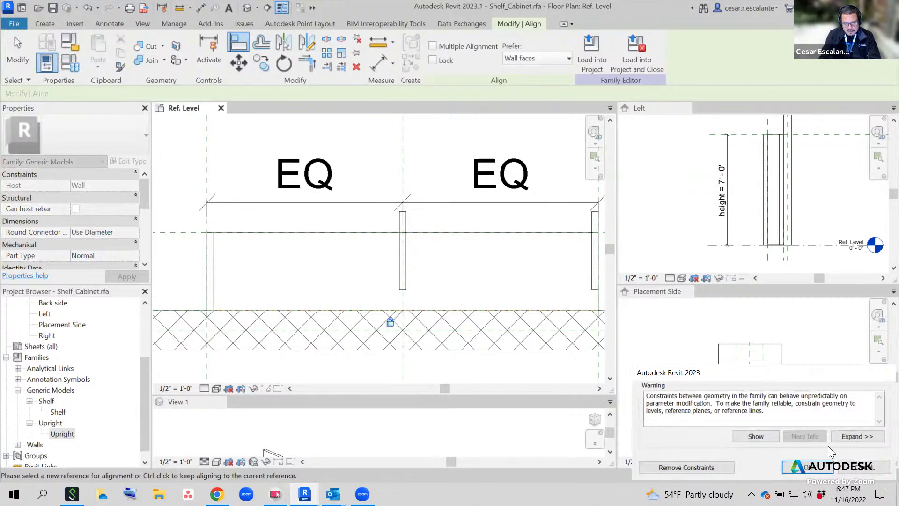
left_click(861, 470)
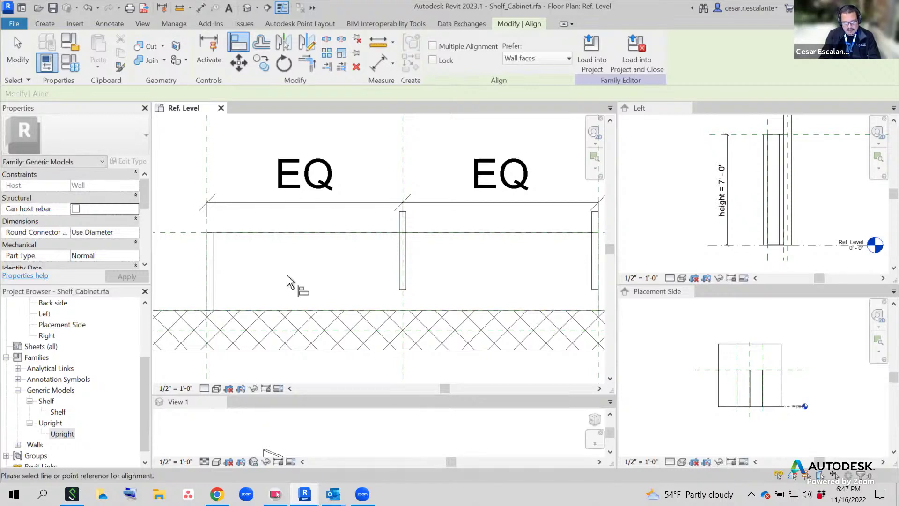
Try to align the middle Upright's back edge to the wall face and lock it, accepting the geometry constraint
left_click(377, 311)
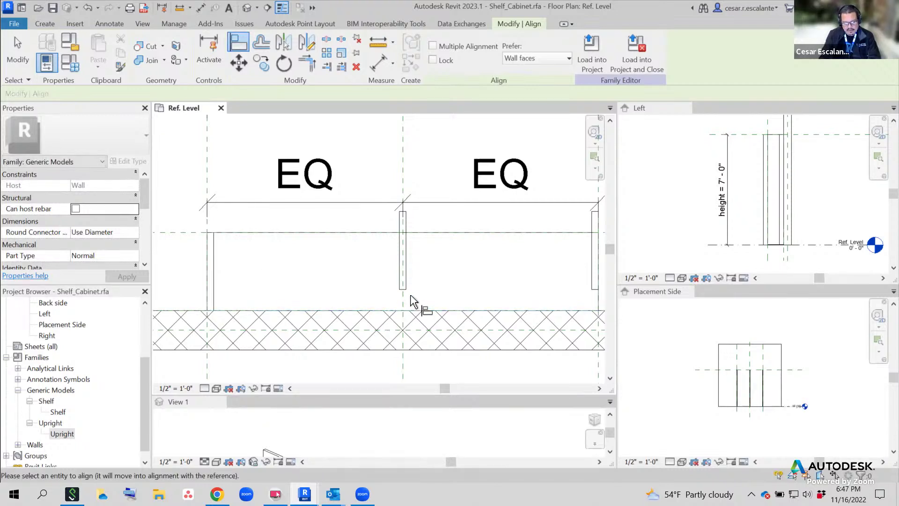
left_click(404, 289)
left_click(391, 323)
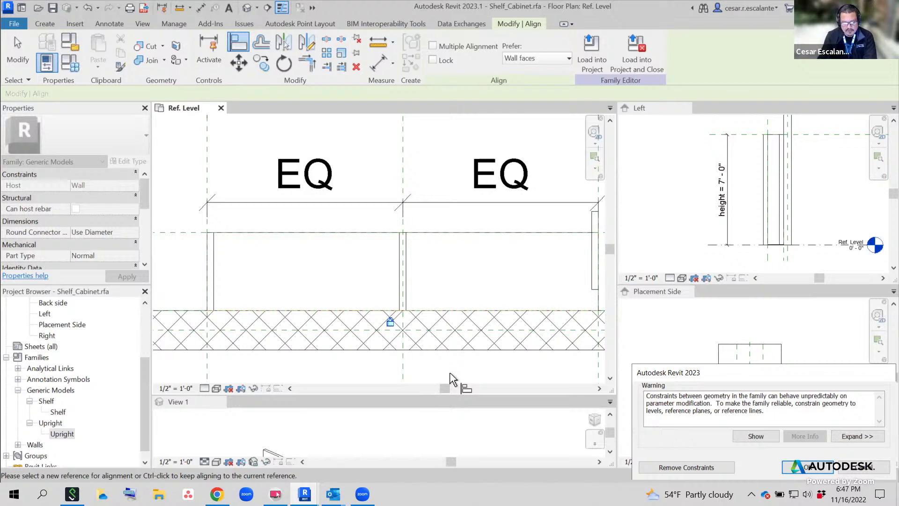
left_click(814, 467)
middle_click_drag(491, 300, 402, 291)
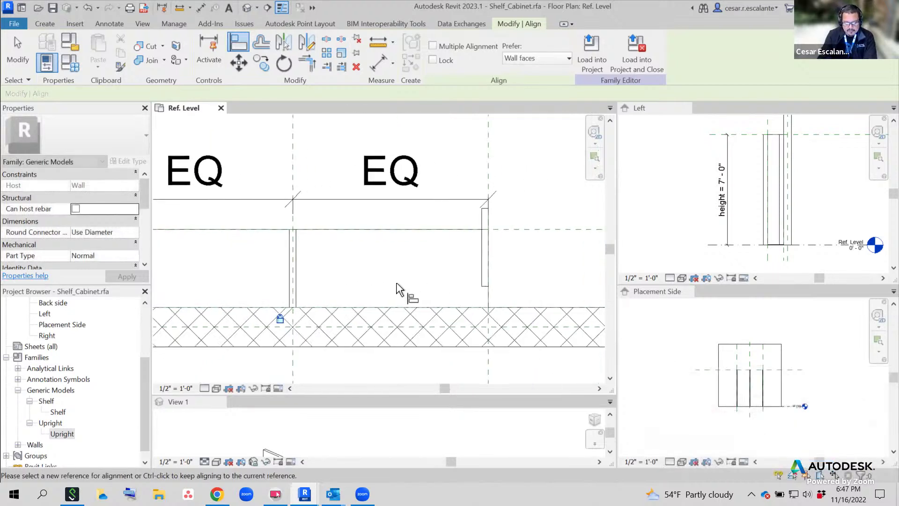
left_click(504, 310)
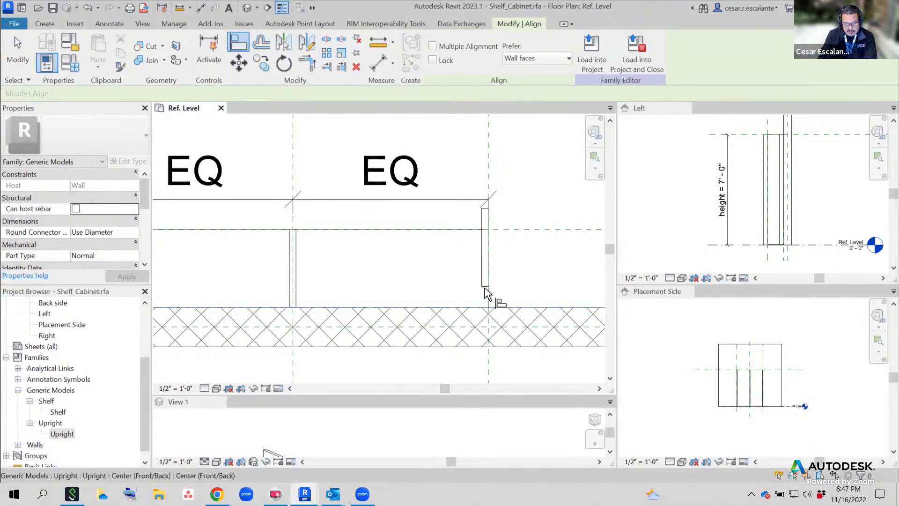
scroll(492, 305, "down", 2)
key("Escape")
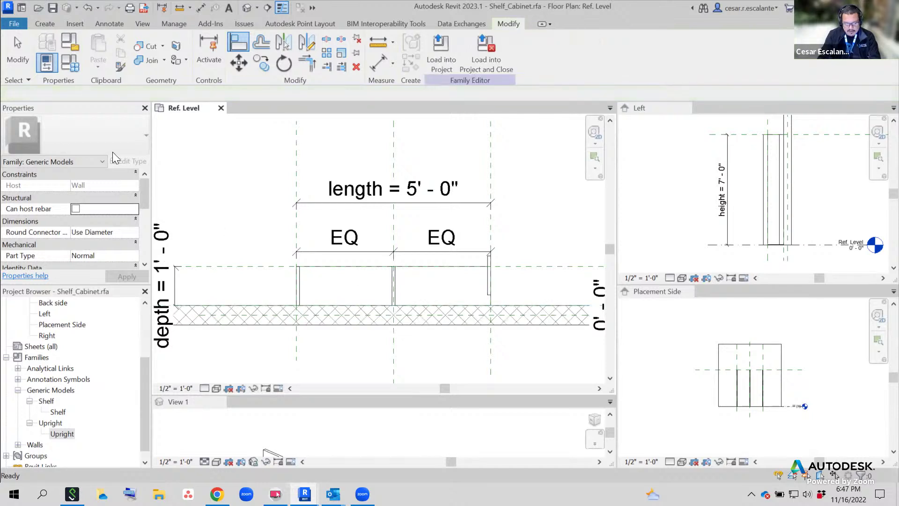
key("Escape")
Undo the locked wall-face alignments of the left and middle Uprights
left_click(82, 12)
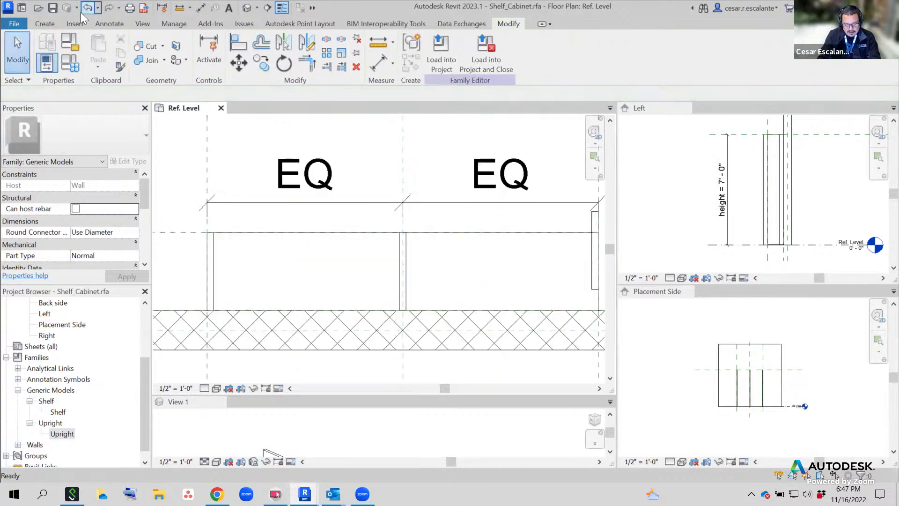
left_click(82, 12)
left_click(87, 13)
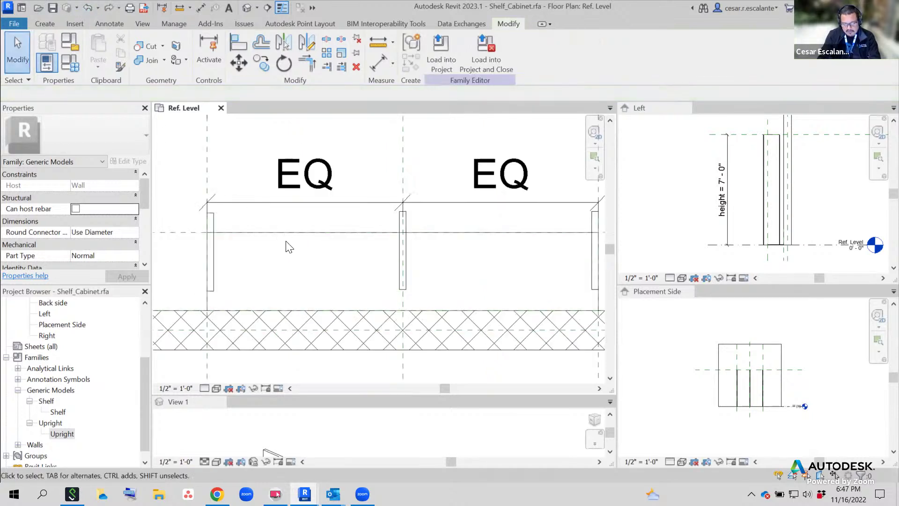
Hide the Walls category in the Ref. Level view through its Visibility/Graphic Overrides
middle_click_drag(289, 247, 407, 233)
scroll(410, 243, "down", 2)
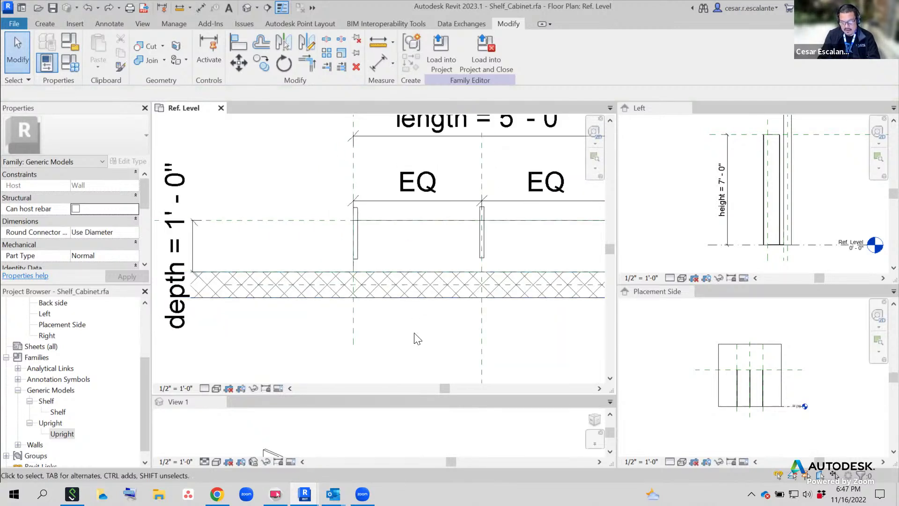
middle_click_drag(415, 337, 366, 335)
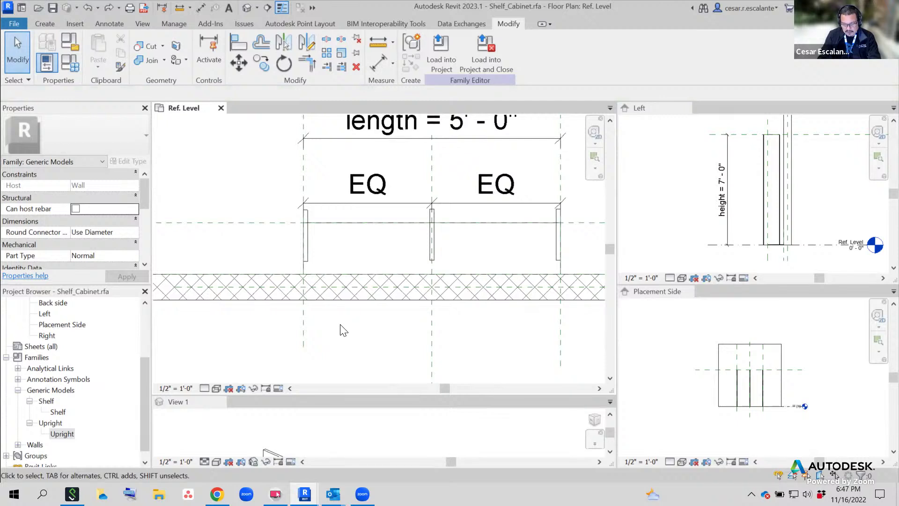
scroll(342, 328, "up", 4)
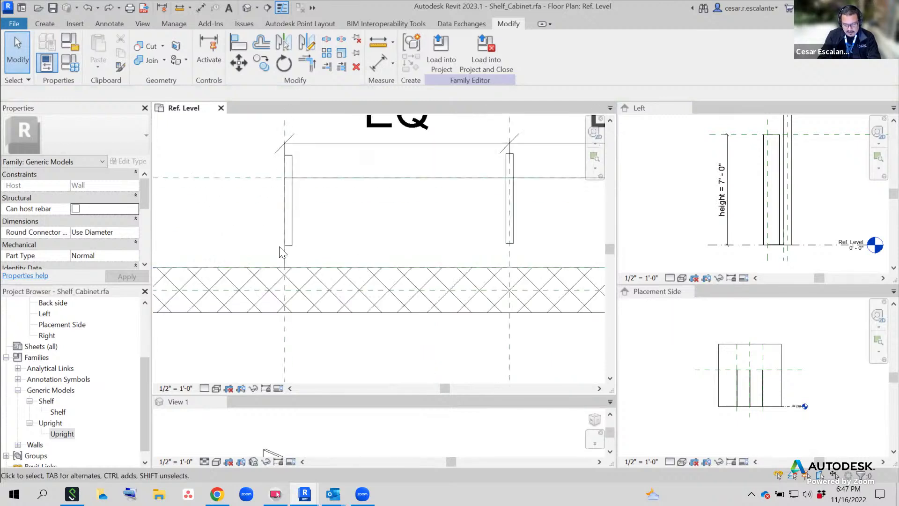
scroll(331, 298, "down", 3)
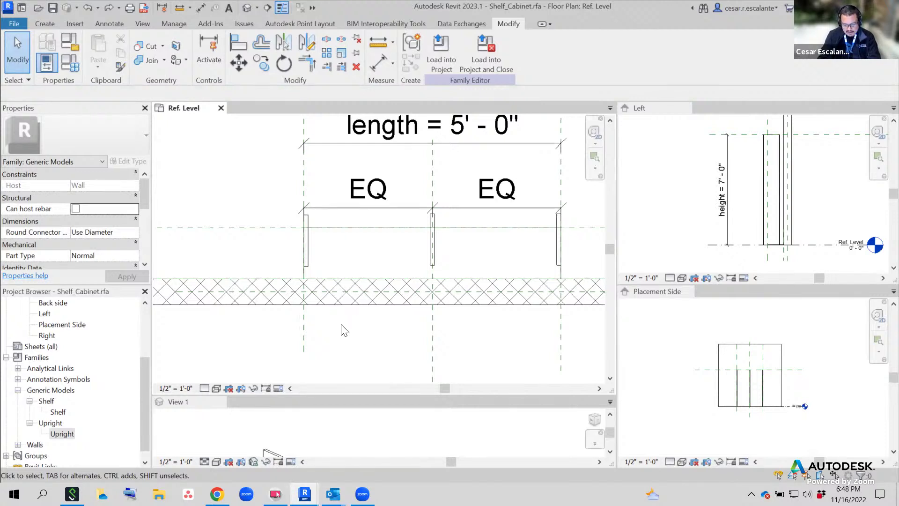
key("v")
key("v")
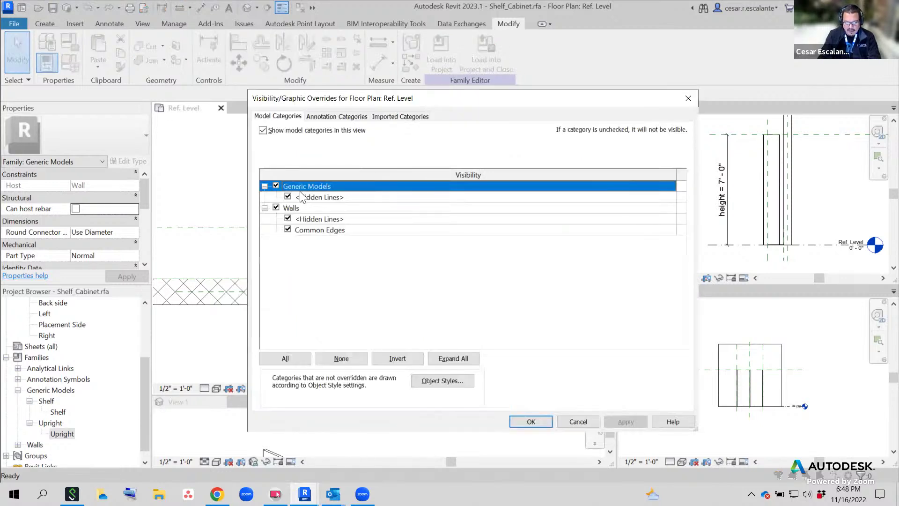
left_click(276, 207)
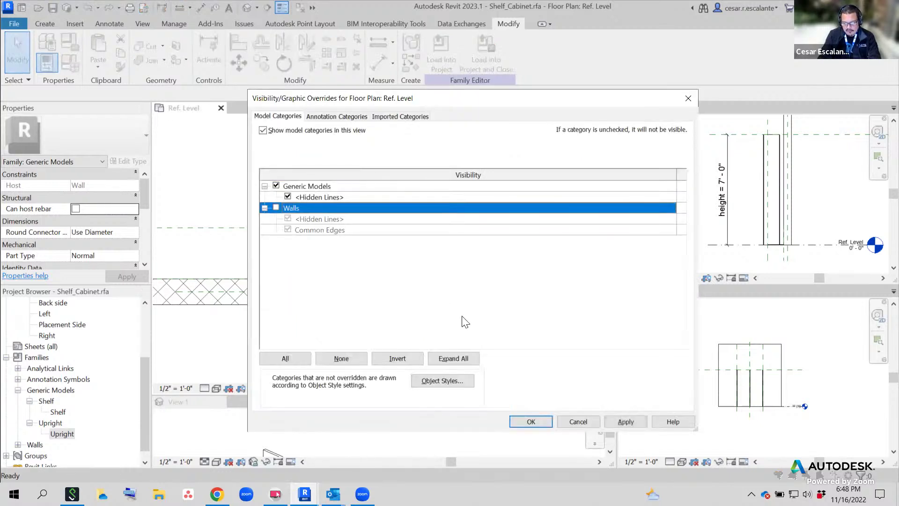
left_click(531, 421)
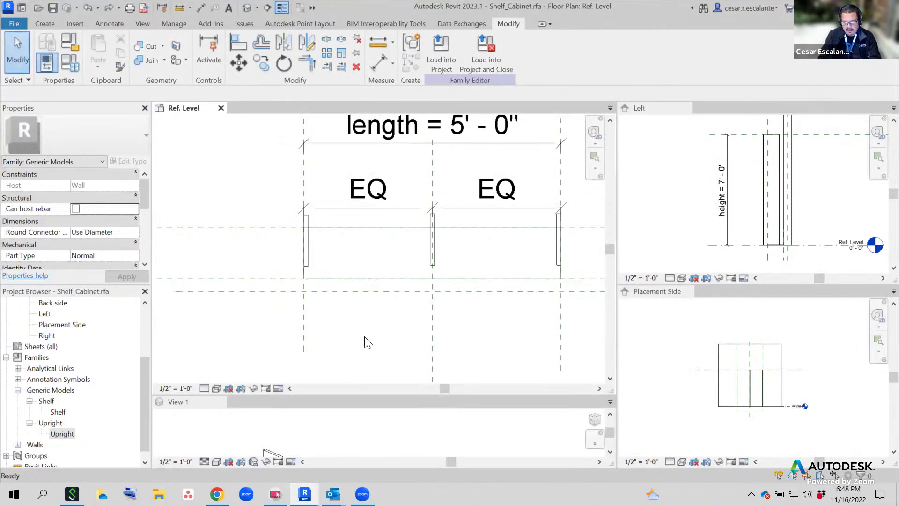
Check the Walls category setting in the Ref. Level view's Visibility/Graphic Overrides and close them
scroll(375, 332, "up", 1)
scroll(375, 332, "up", 1)
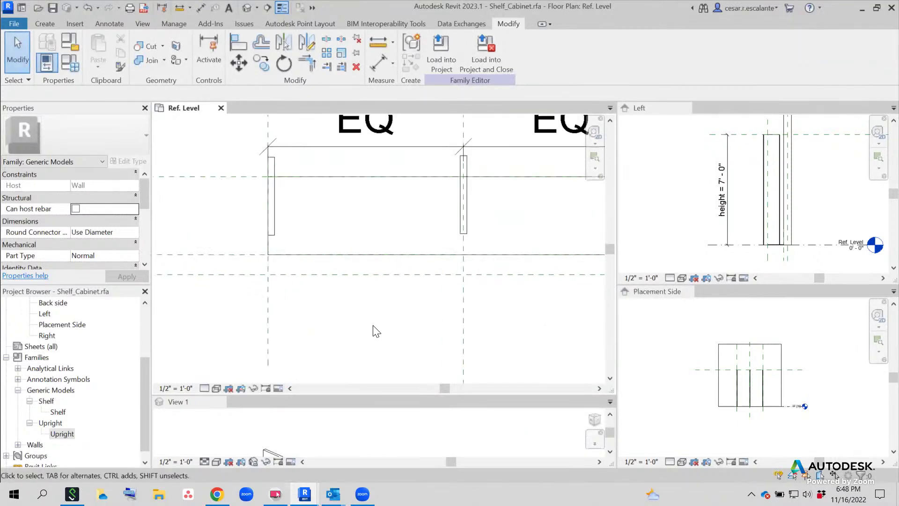
scroll(366, 327, "down", 1)
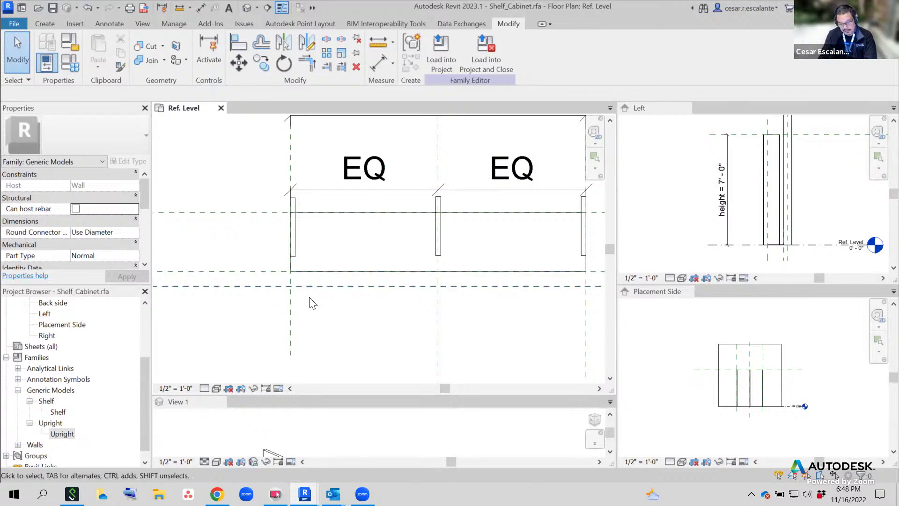
middle_click_drag(361, 331, 323, 333)
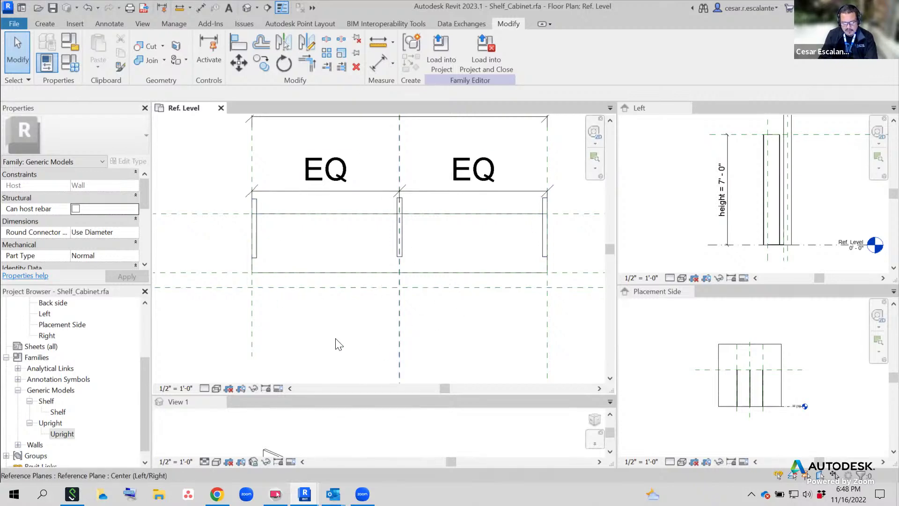
key("g")
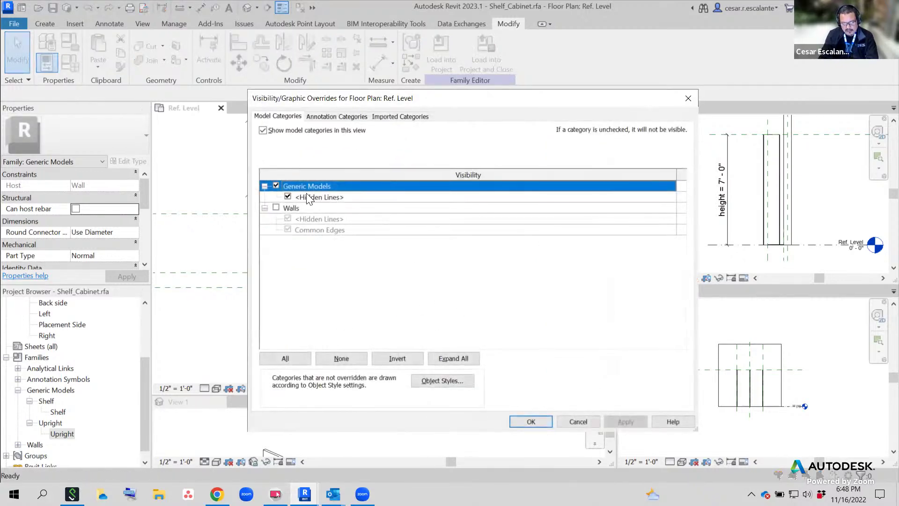
left_click(275, 208)
left_click(531, 421)
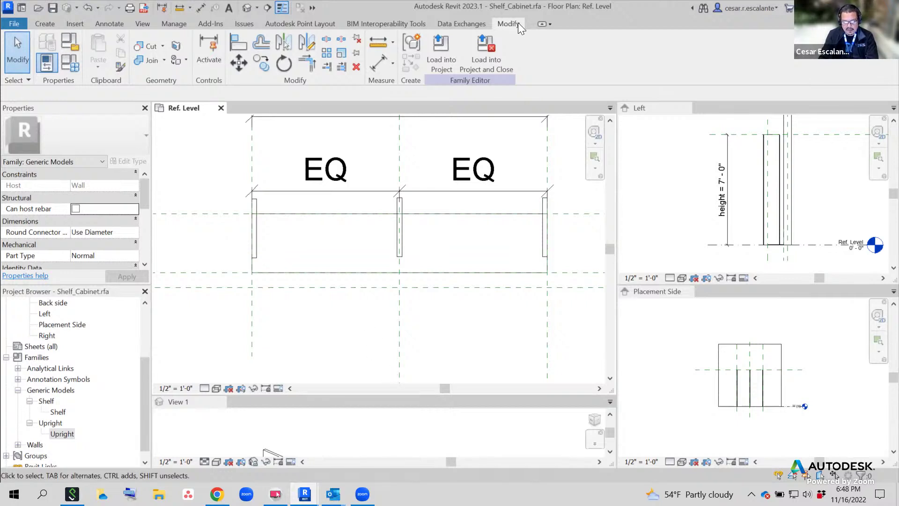
Align the left Upright's back edge to the back reference plane at the wall face and leave Align
left_click(242, 41)
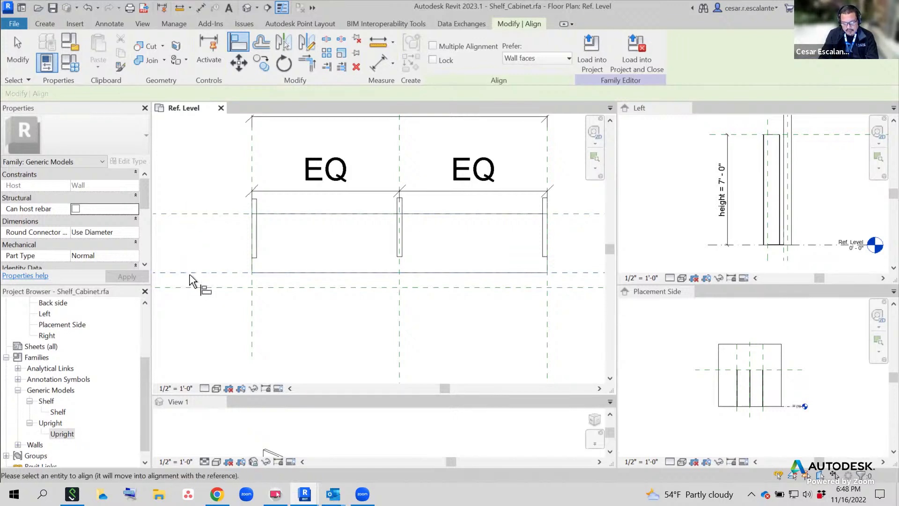
left_click(255, 260)
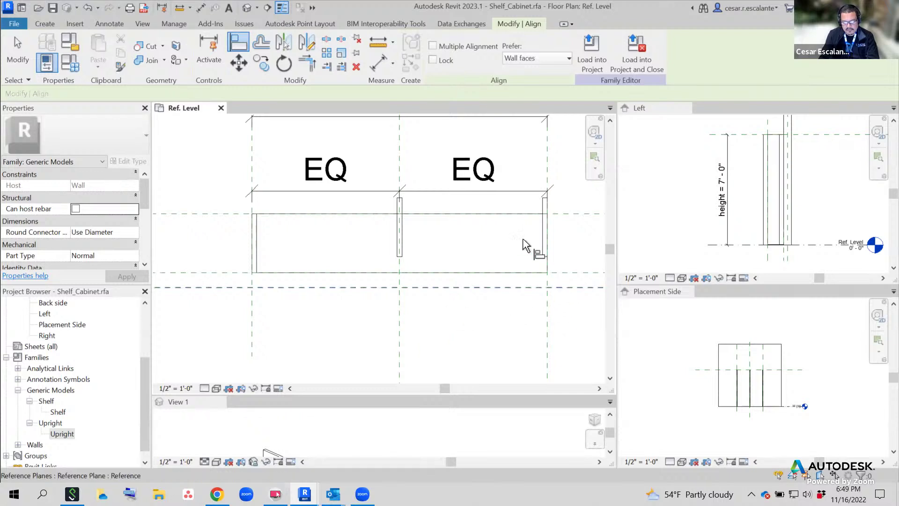
key("Escape")
key("Escape")
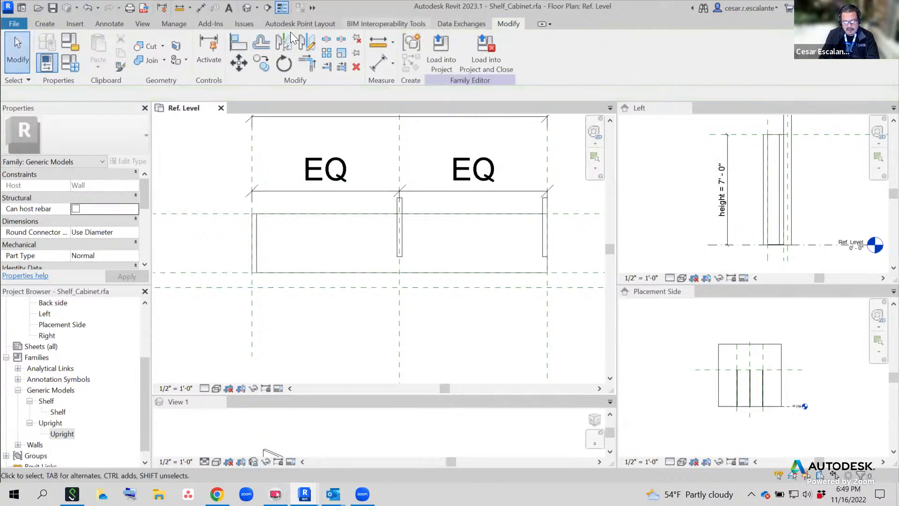
Repeat the left Upright's alignment using the back reference plane at the wall face as reference
left_click(233, 43)
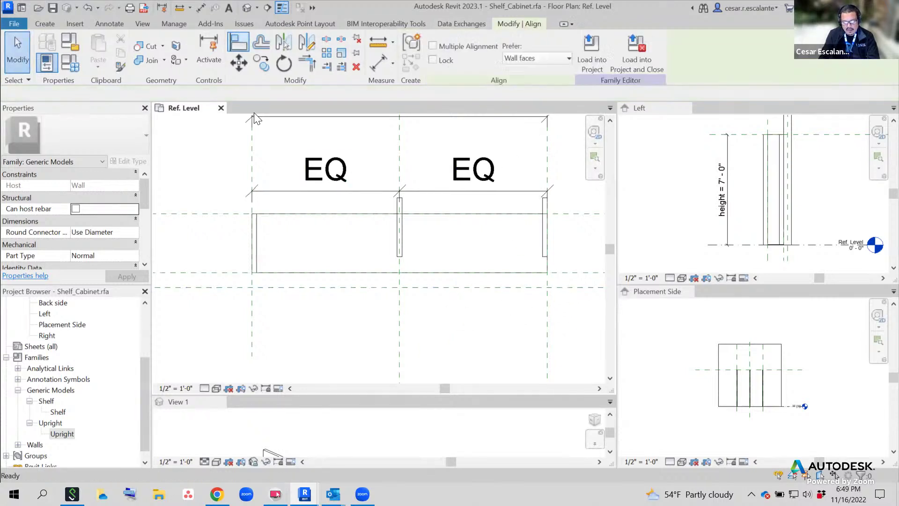
left_click(213, 276)
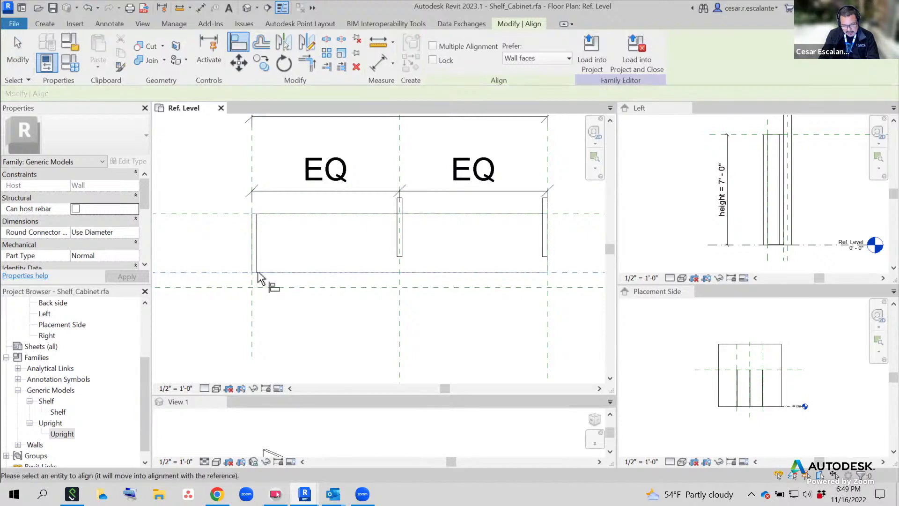
Align the lower end of the center upright with the reference line along the shelf's lower edge in plan
left_click(401, 259)
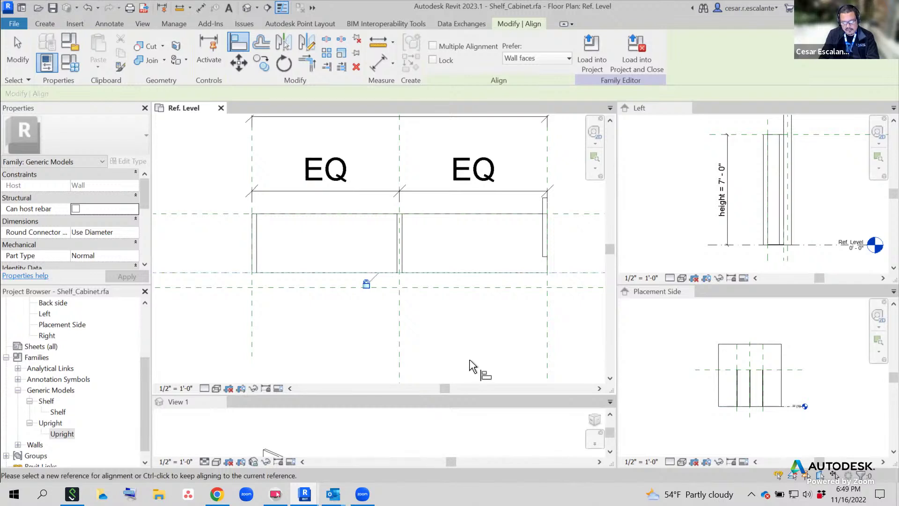
key("Escape")
key("Escape")
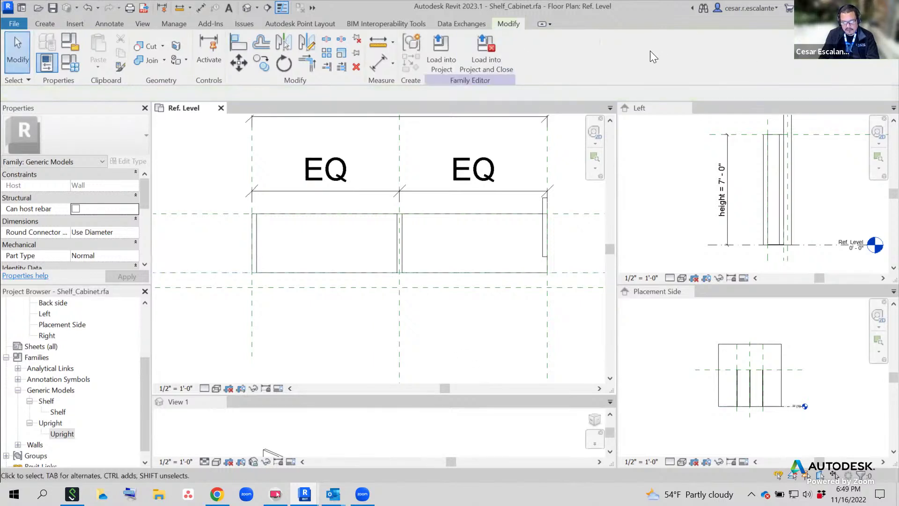
Align the lower end of the rightmost upright with the same reference line along the shelf's lower edge
left_click(233, 47)
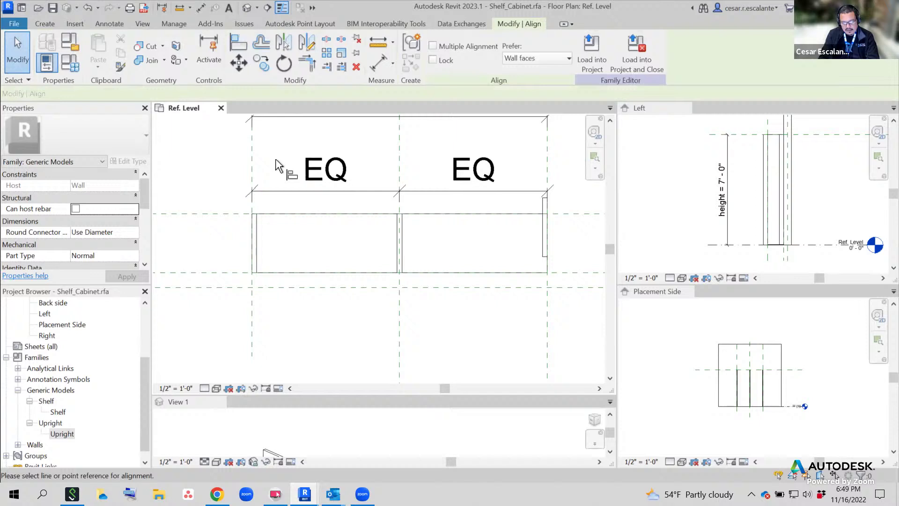
left_click(223, 273)
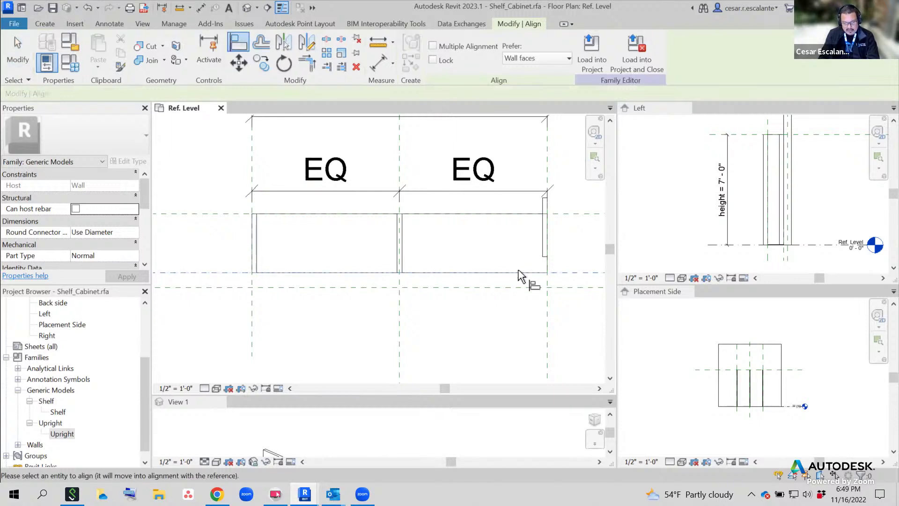
left_click(544, 260)
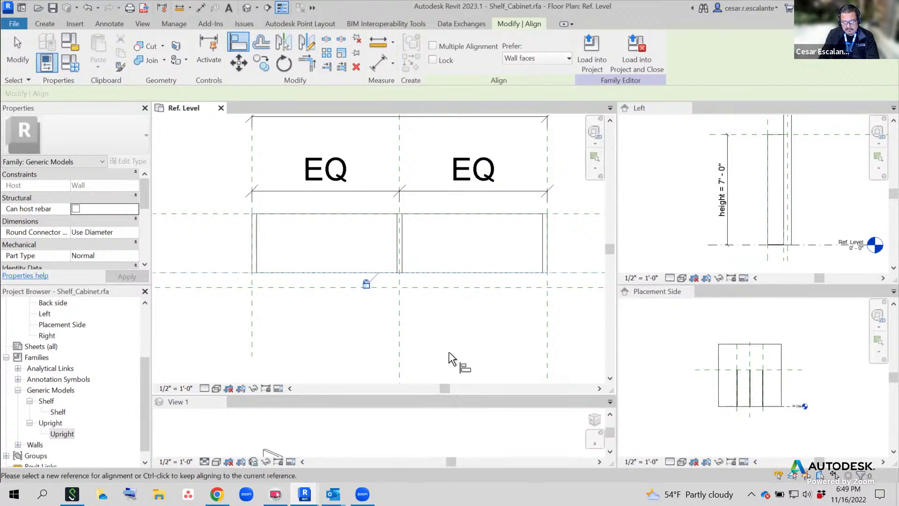
key("Escape")
key("Escape")
scroll(449, 347, "down", 2)
middle_click_drag(466, 349, 432, 358)
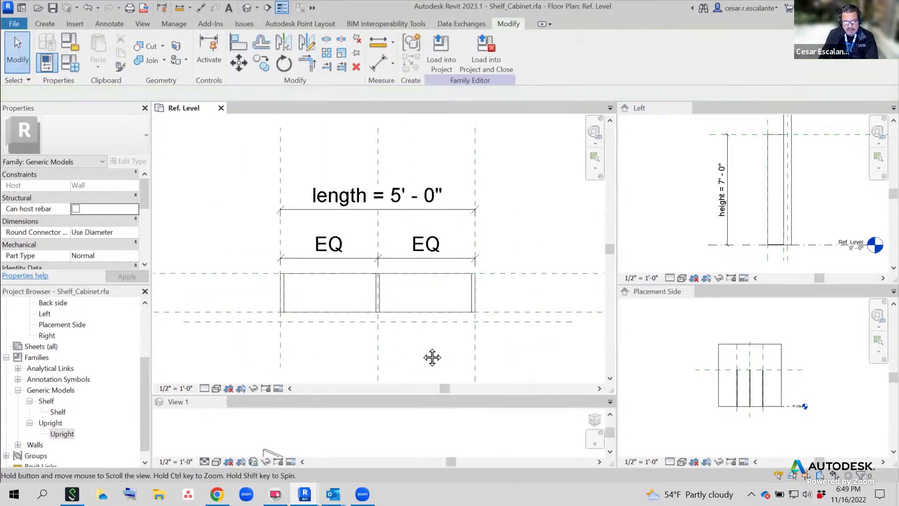
Flex the cabinet family by setting its length parameter to 6' 0" in the family types
scroll(414, 354, "up", 1)
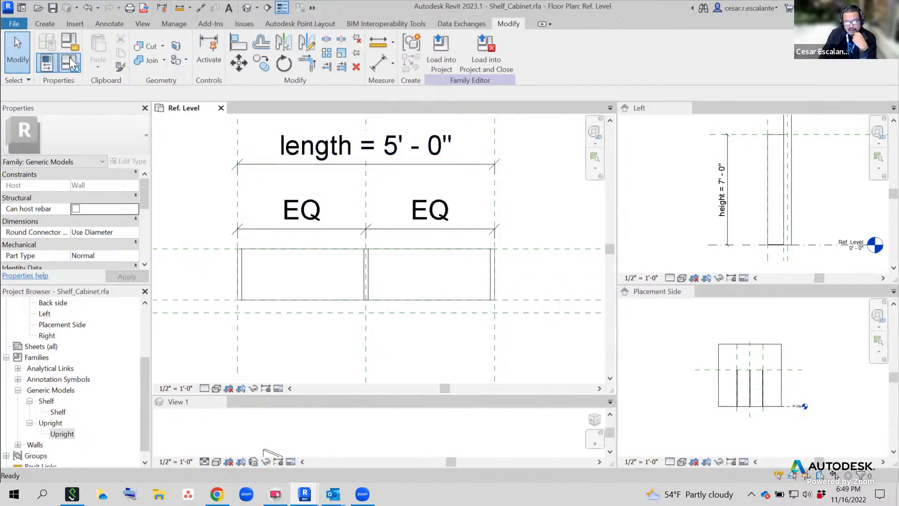
left_click(71, 62)
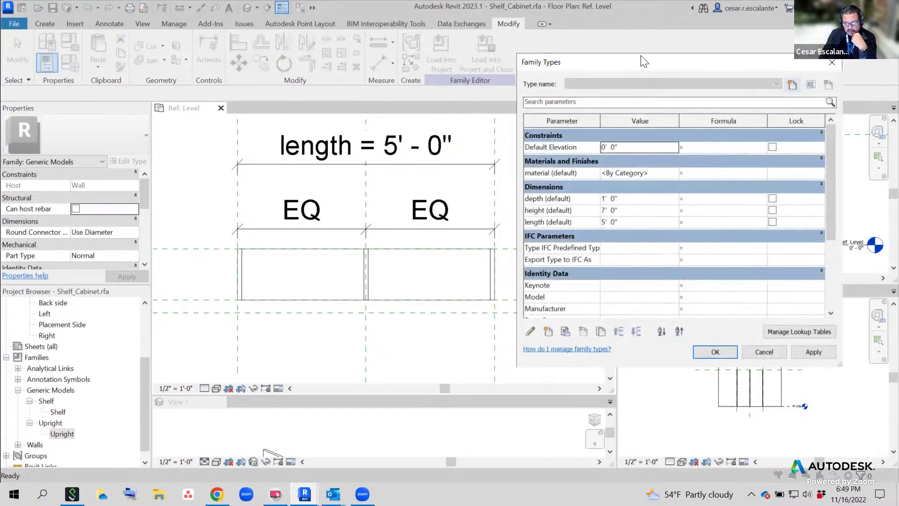
left_click_drag(643, 66, 663, 0)
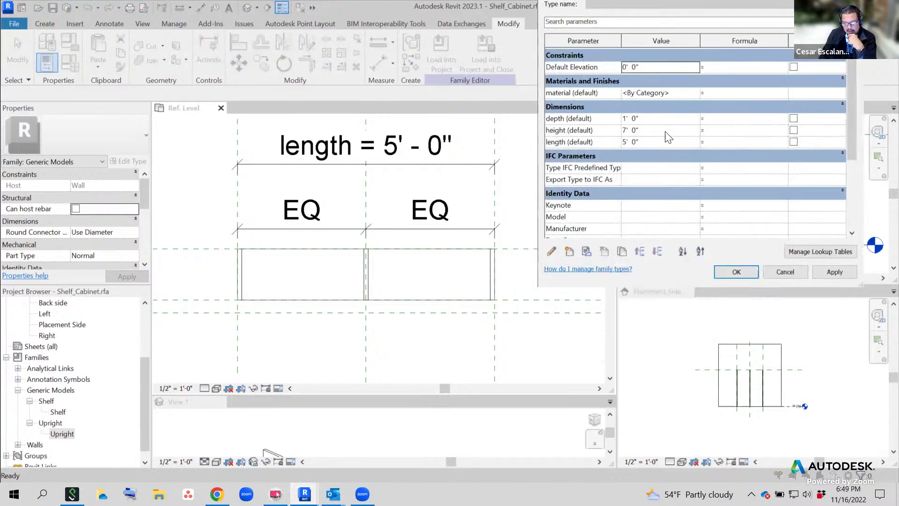
left_click(659, 142)
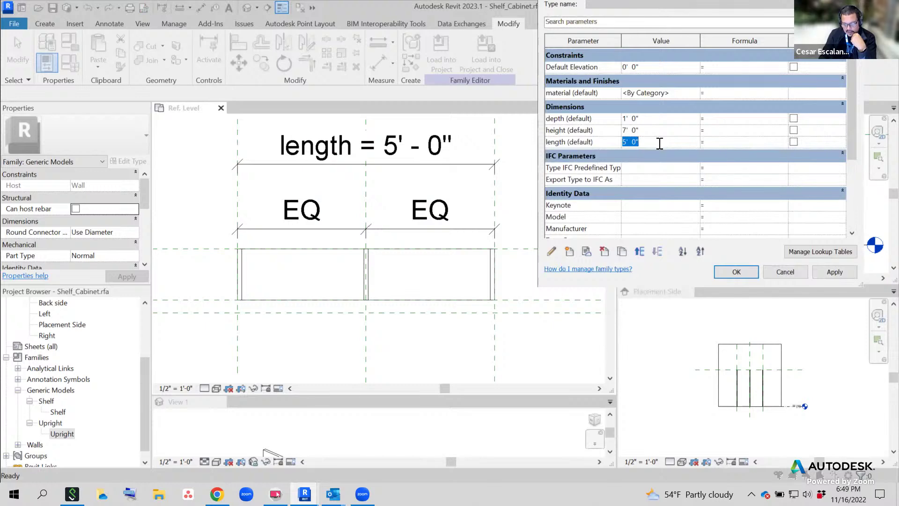
type("6")
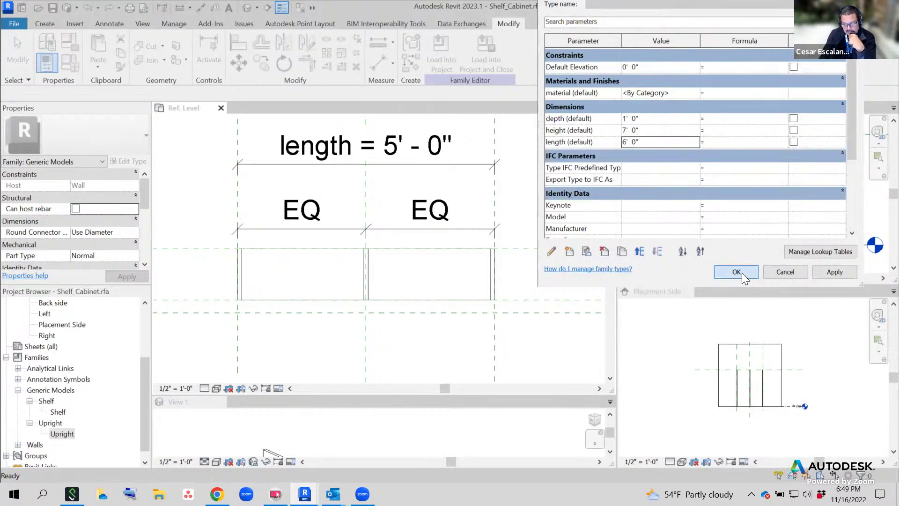
left_click(735, 272)
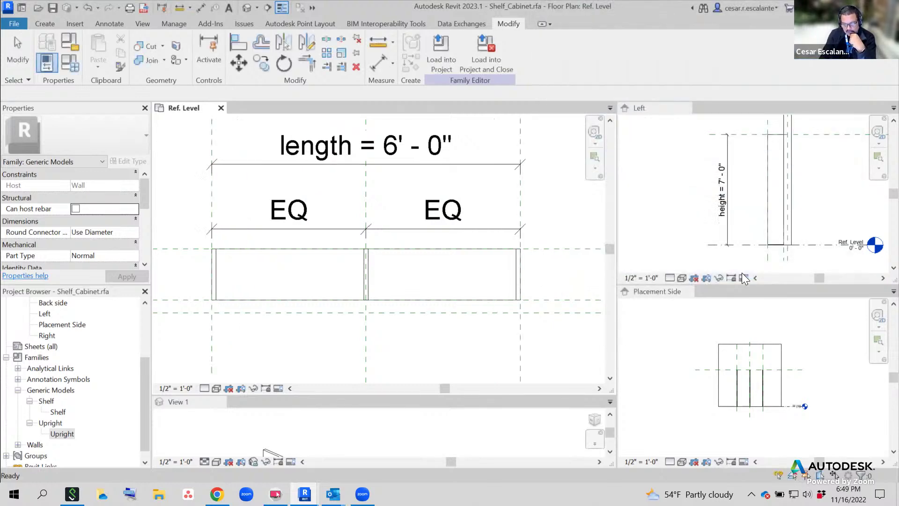
Test the family's height parameter by applying 8' 0", and reset it to 7' 0"
left_click(68, 64)
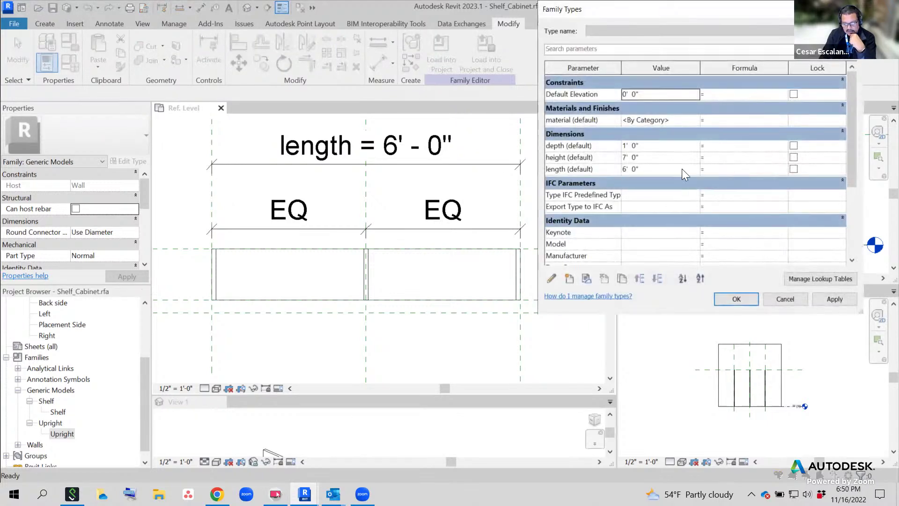
left_click(657, 157)
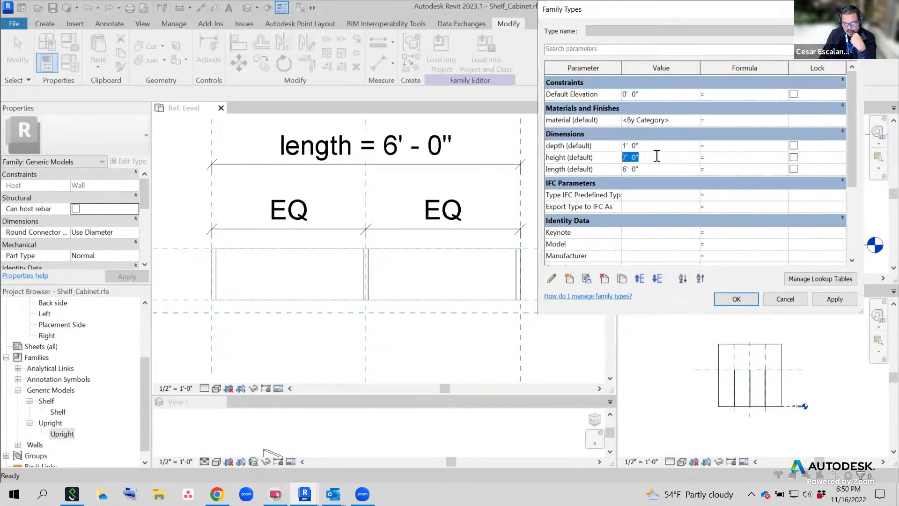
type("8")
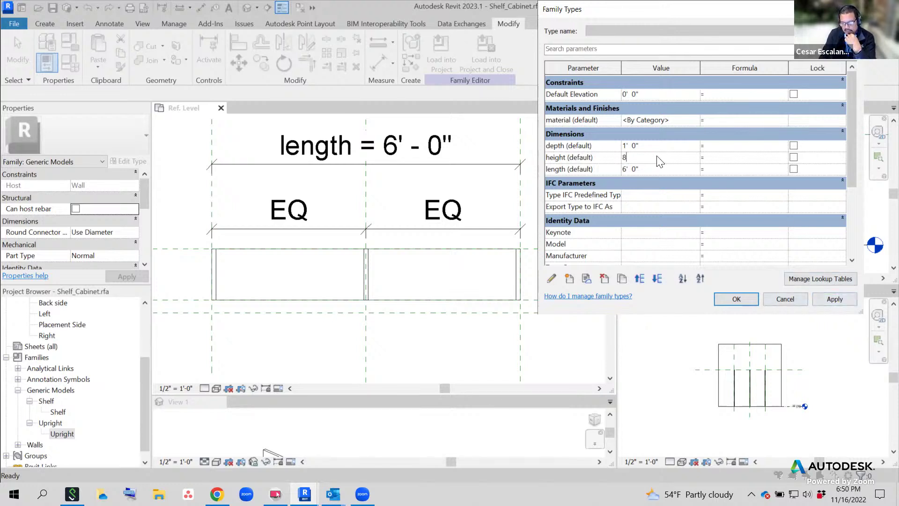
left_click(835, 299)
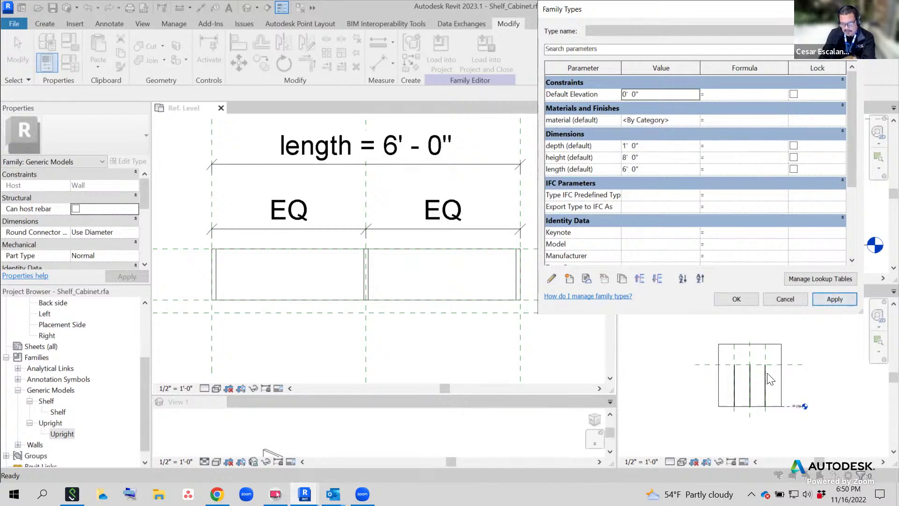
left_click(653, 157)
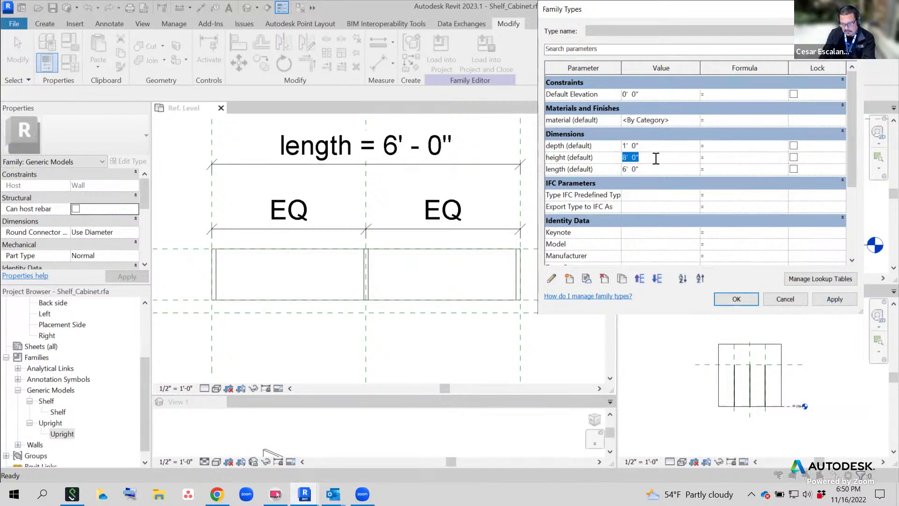
type("7")
left_click(830, 300)
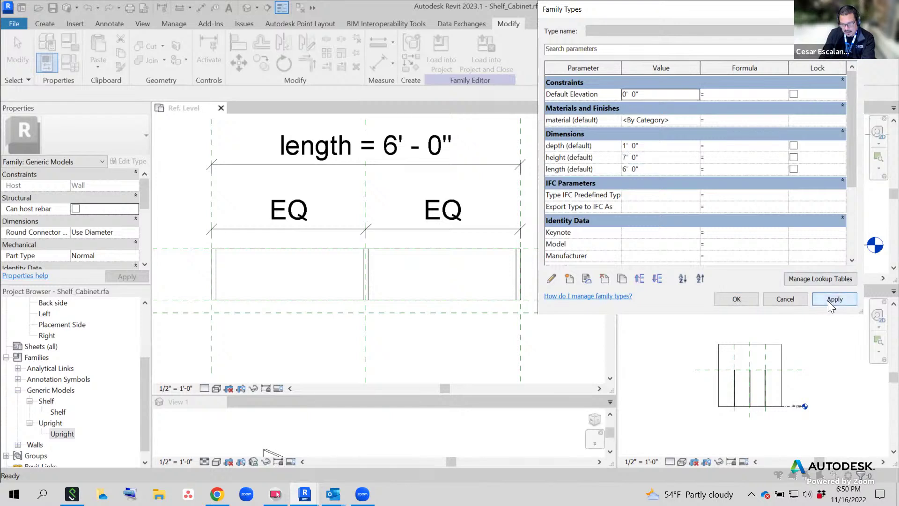
Test the family's length parameter by applying 4' 0", and set it to 5' 0"
left_click(654, 169)
type("4")
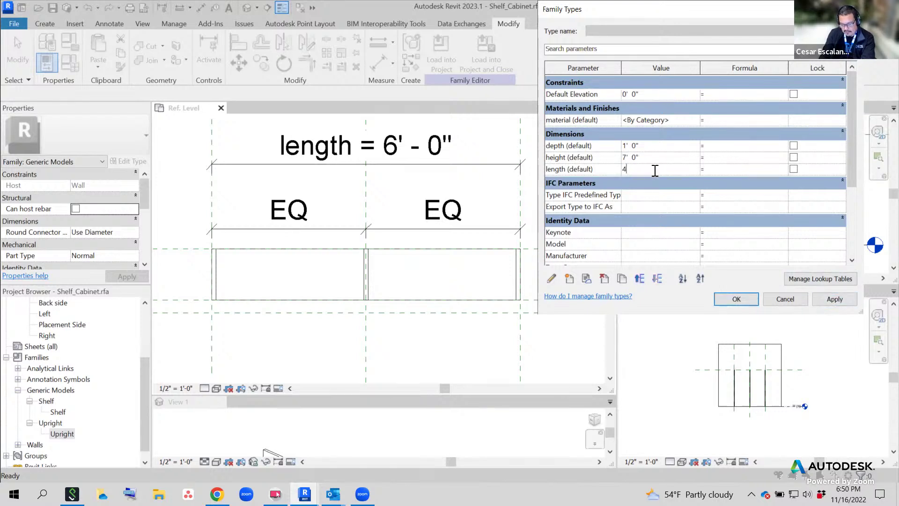
left_click(826, 295)
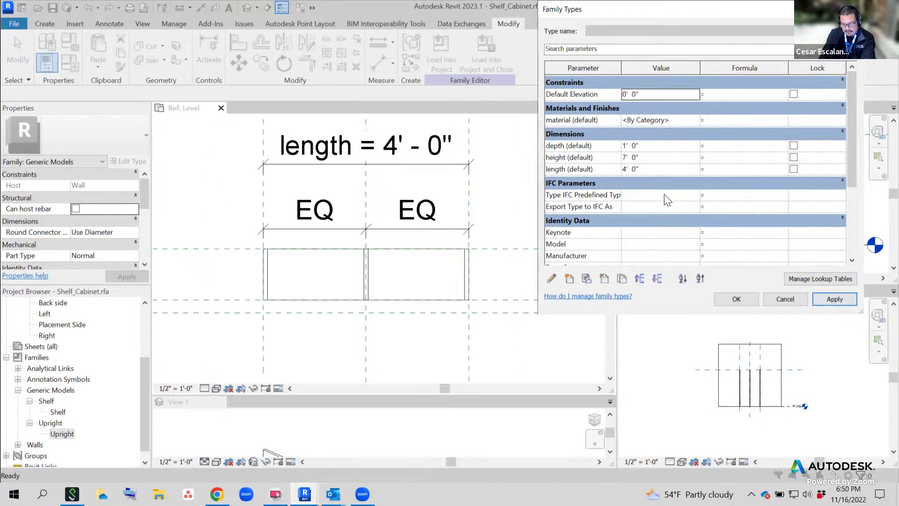
left_click(651, 170)
type("5")
left_click(833, 302)
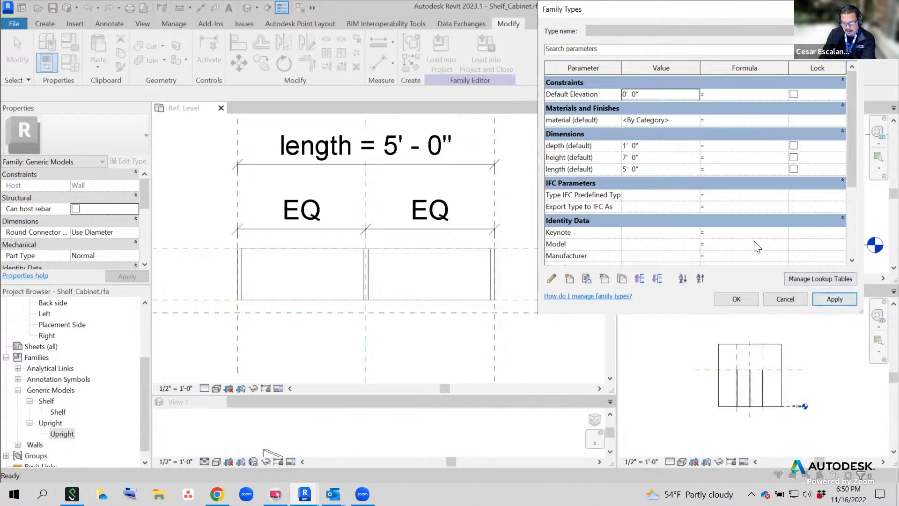
Test the family's depth parameter by applying 2' 0", reset it to 1' 0", and close the family types
left_click(654, 146)
left_click(652, 142)
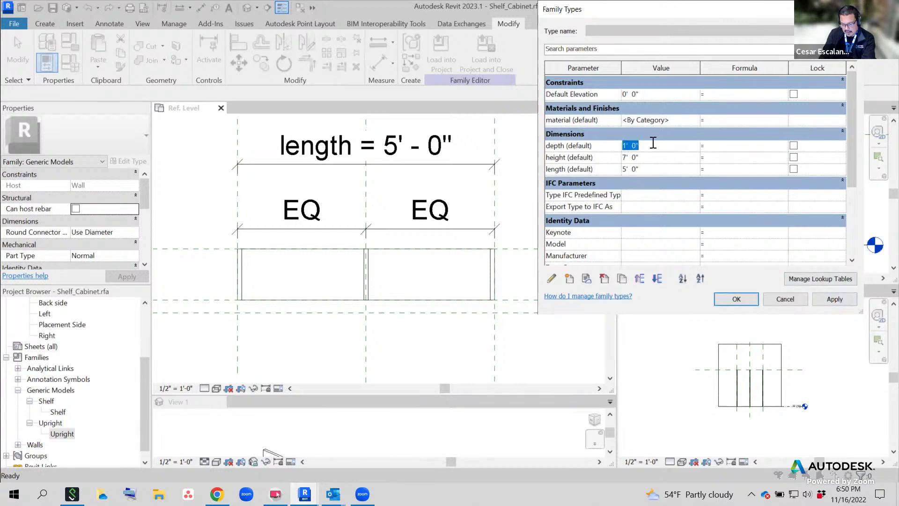
type("2")
left_click(836, 299)
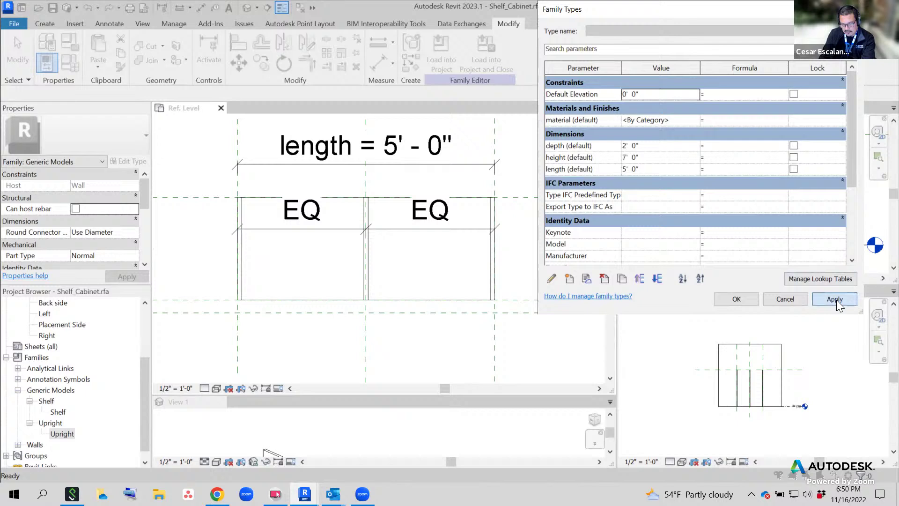
left_click(672, 148)
left_click(673, 148)
type("1")
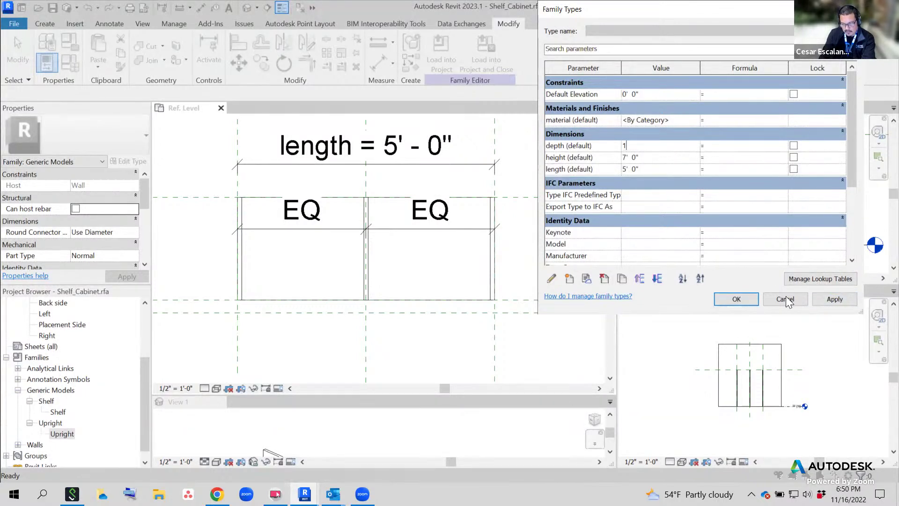
left_click(830, 299)
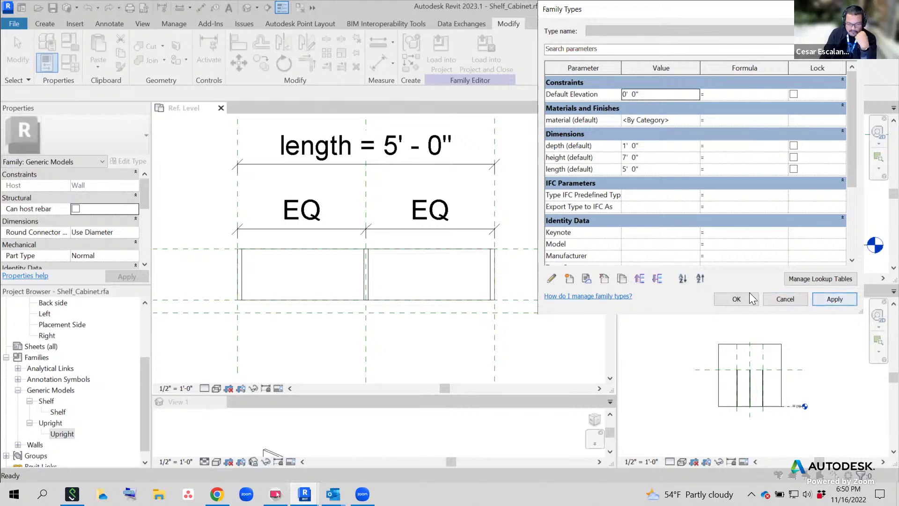
left_click(734, 297)
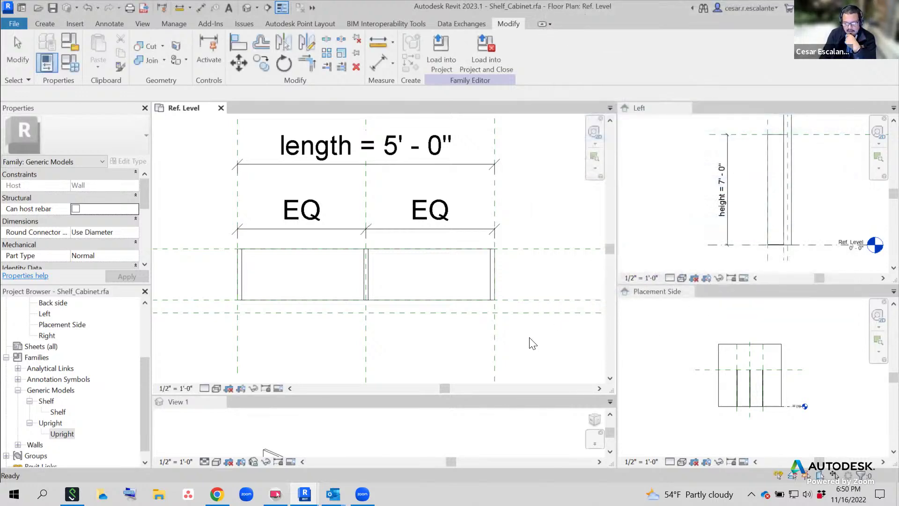
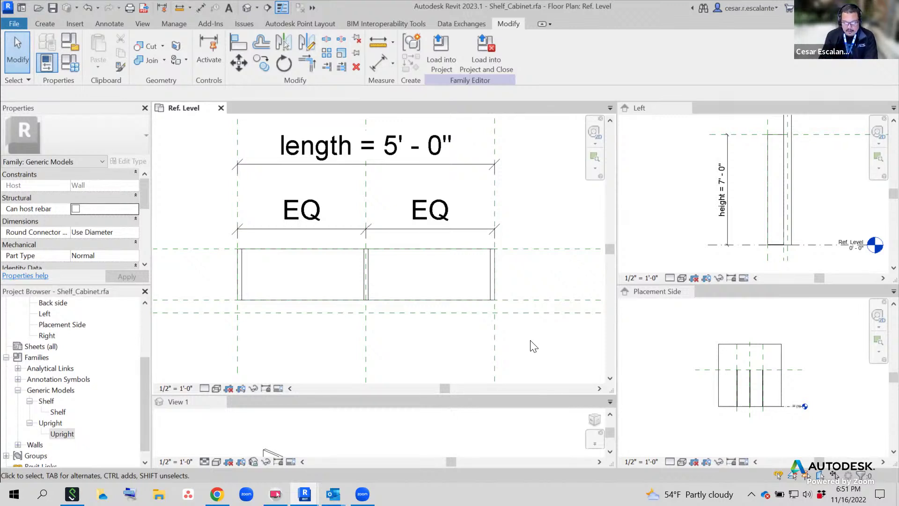
Make the Placement Side elevation active and widen its view so the three uprights appear larger
left_click(619, 359)
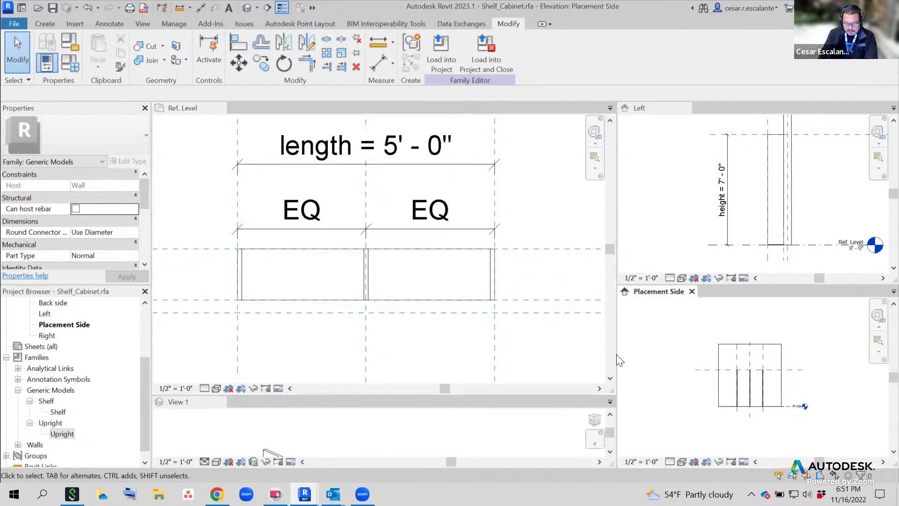
left_click_drag(617, 360, 447, 365)
scroll(602, 395, "up", 5)
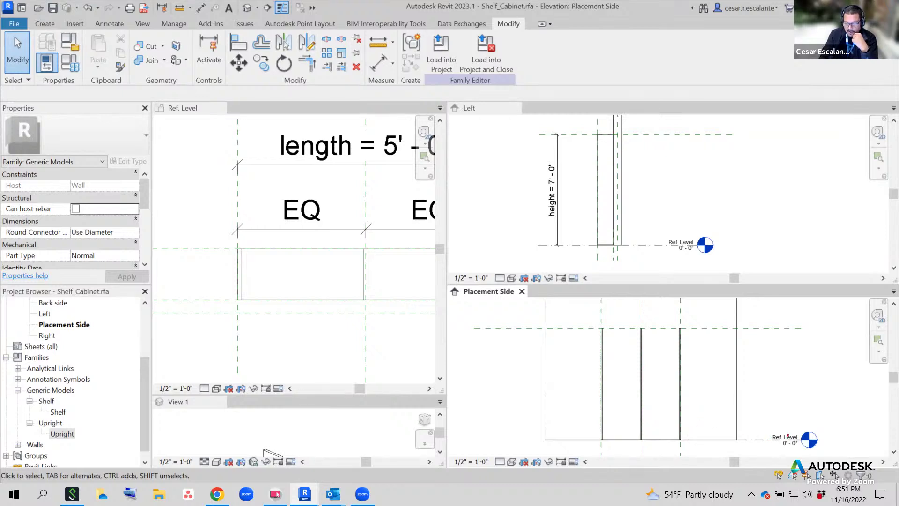
mouse_move(805, 430)
left_mouse_down()
mouse_move(776, 428)
mouse_move(809, 438)
mouse_move(802, 431)
left_mouse_up()
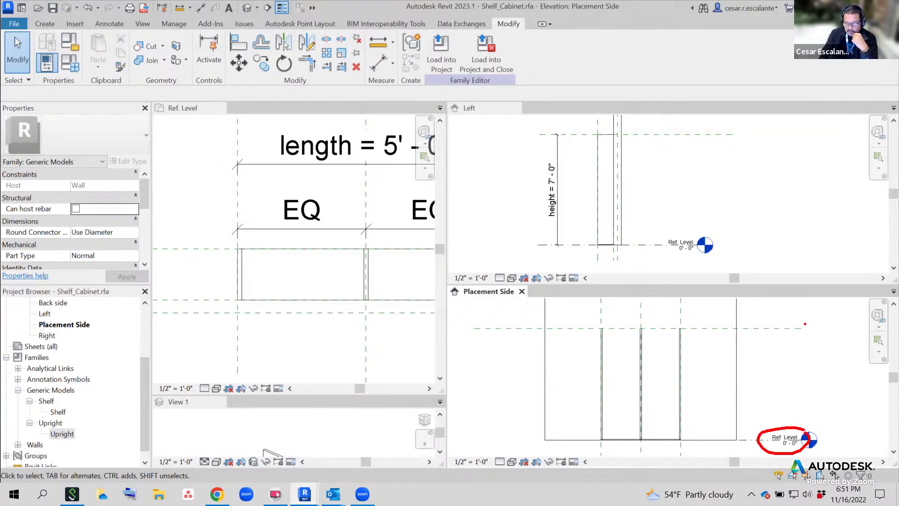
mouse_move(785, 320)
left_mouse_down()
mouse_move(778, 328)
mouse_move(764, 315)
left_mouse_up()
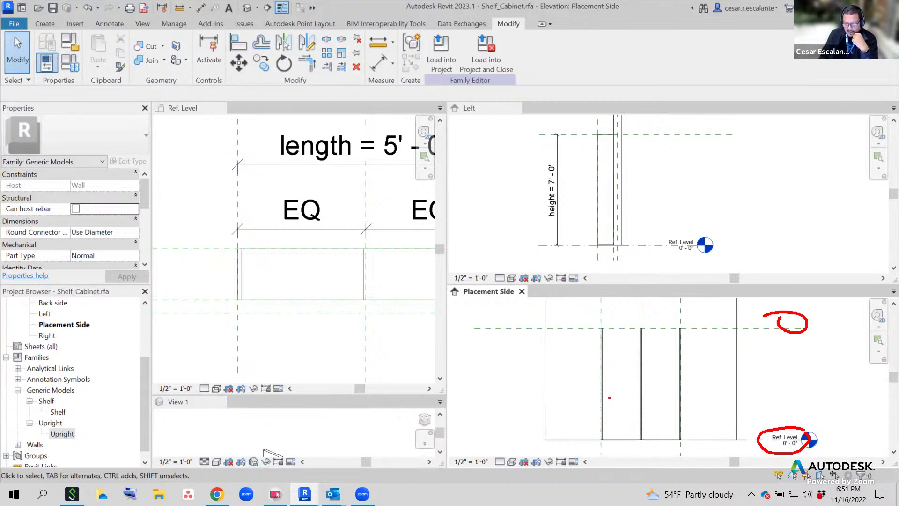
left_click_drag(598, 403, 692, 404)
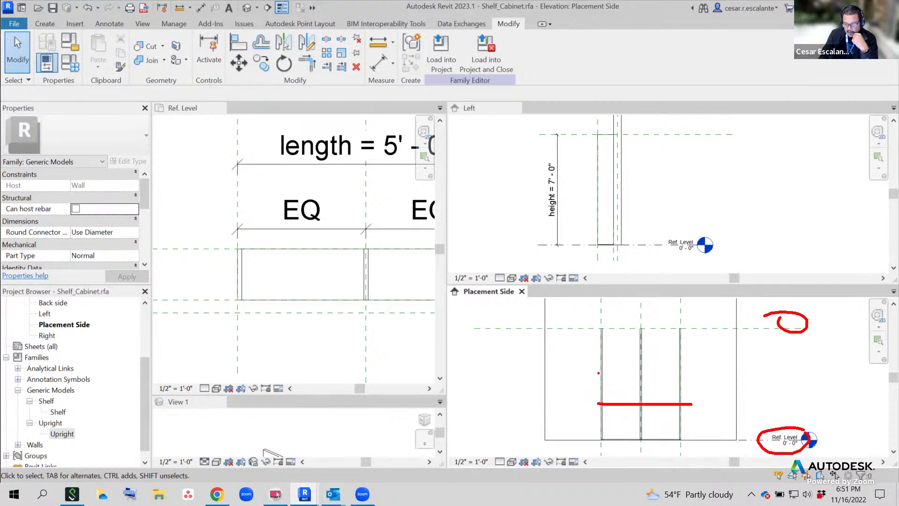
left_click_drag(600, 371, 688, 370)
left_click_drag(600, 346, 681, 347)
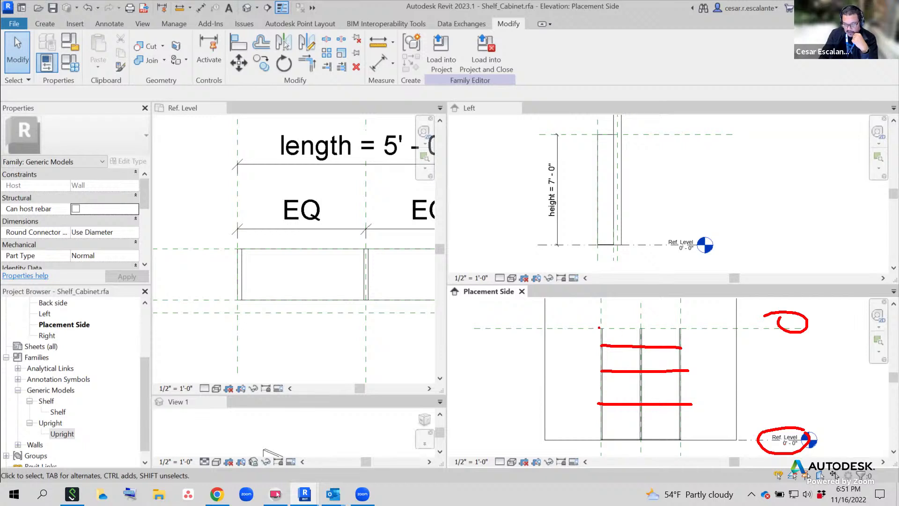
mouse_move(599, 328)
left_mouse_down()
mouse_move(683, 324)
mouse_move(702, 336)
mouse_move(714, 402)
mouse_move(684, 433)
left_mouse_up()
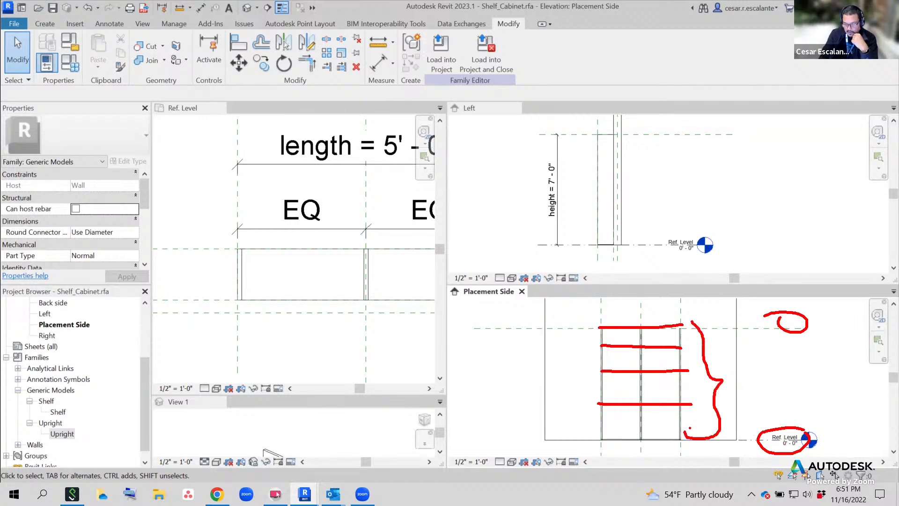
mouse_move(768, 364)
left_mouse_down()
mouse_move(768, 385)
mouse_move(781, 384)
left_mouse_up()
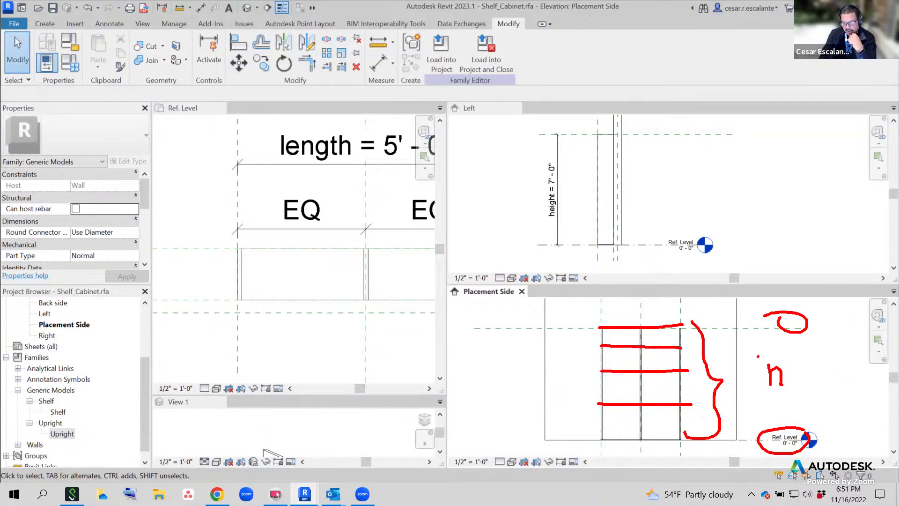
mouse_move(758, 356)
left_mouse_down()
mouse_move(764, 347)
mouse_move(750, 372)
left_mouse_up()
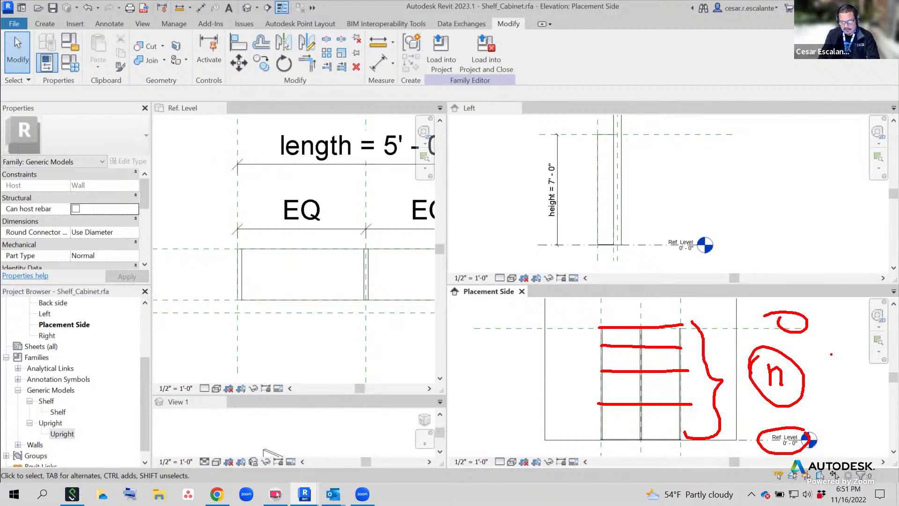
key("Escape")
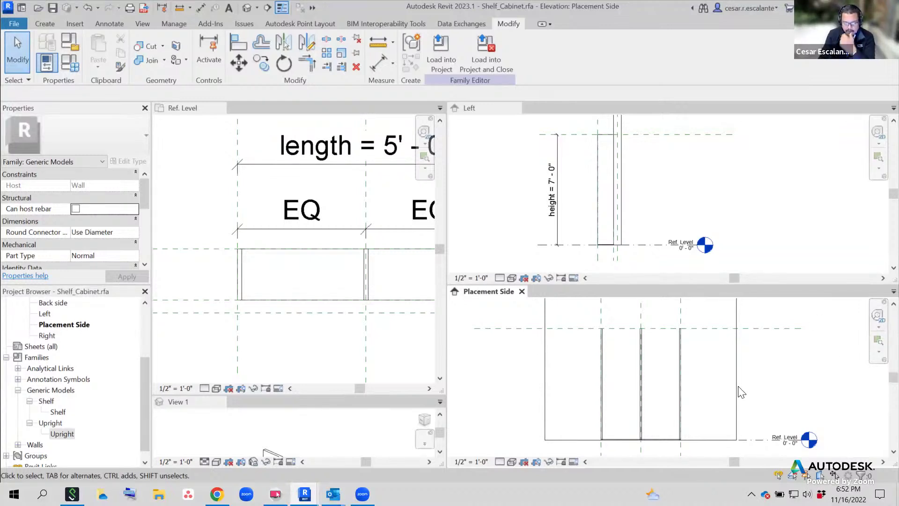
Widen the Ref. Level view, and start a new instance parameter named n in the family types
left_click_drag(448, 316, 601, 318)
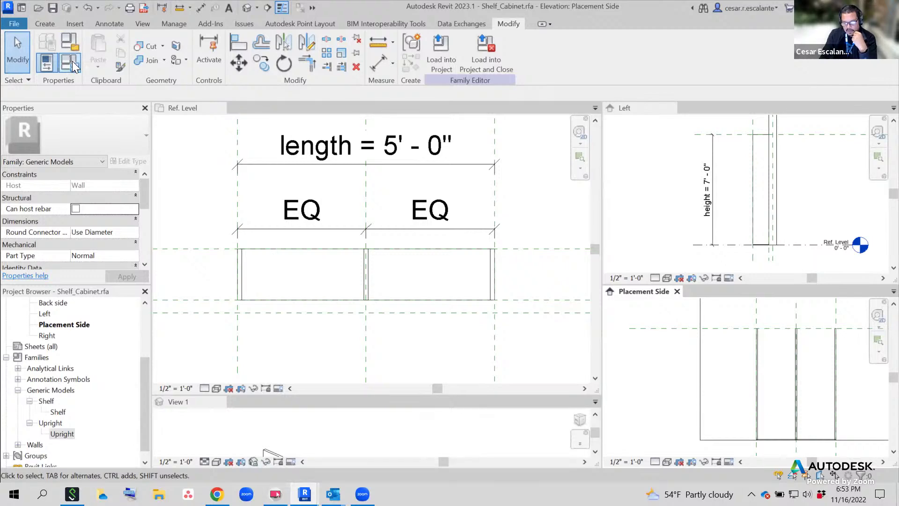
left_click(71, 63)
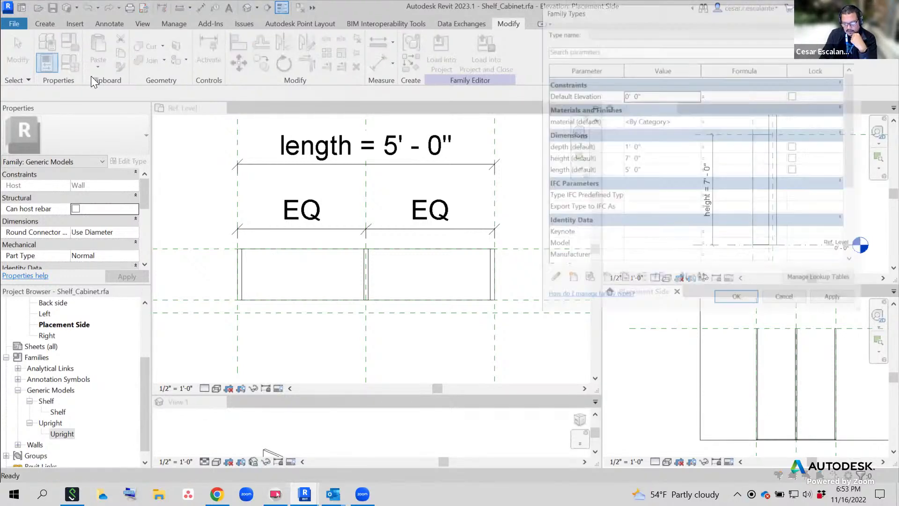
left_click_drag(646, 13, 361, 70)
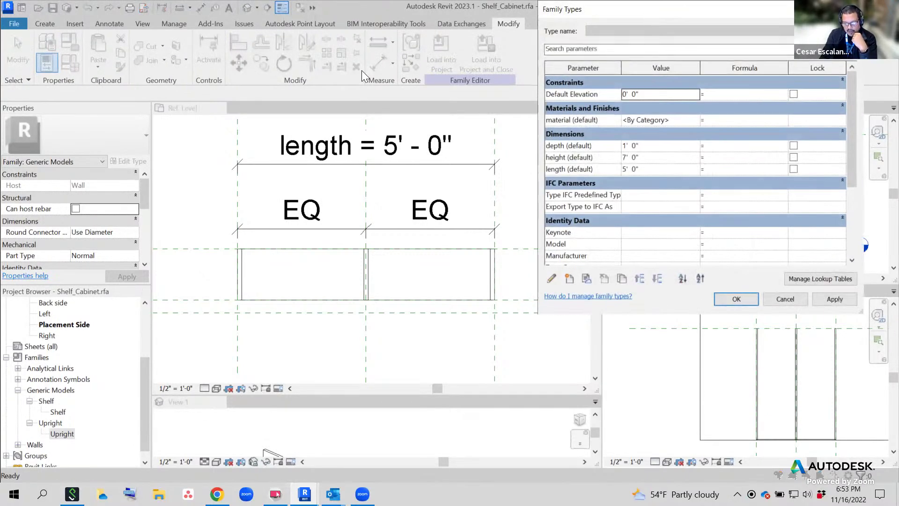
mouse_move(565, 231)
left_mouse_down()
mouse_move(558, 315)
mouse_move(555, 217)
left_mouse_up()
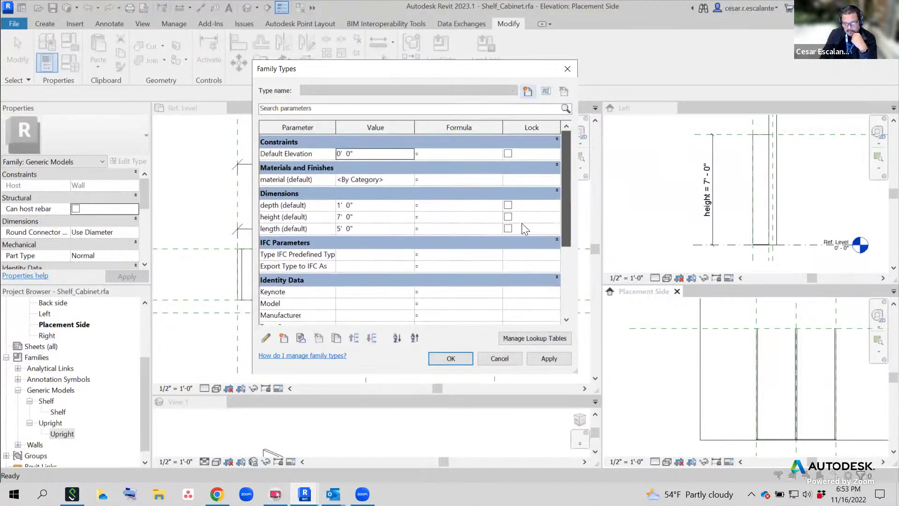
left_click(286, 338)
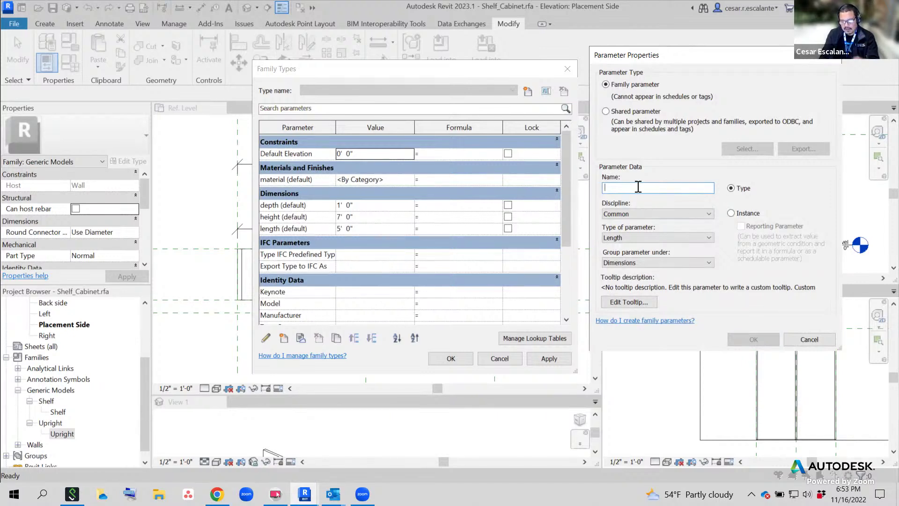
type("n")
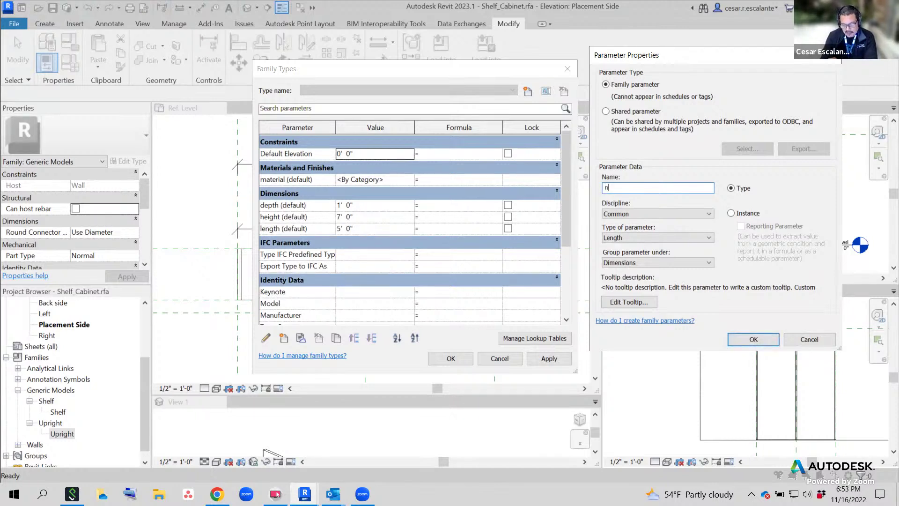
left_click(738, 215)
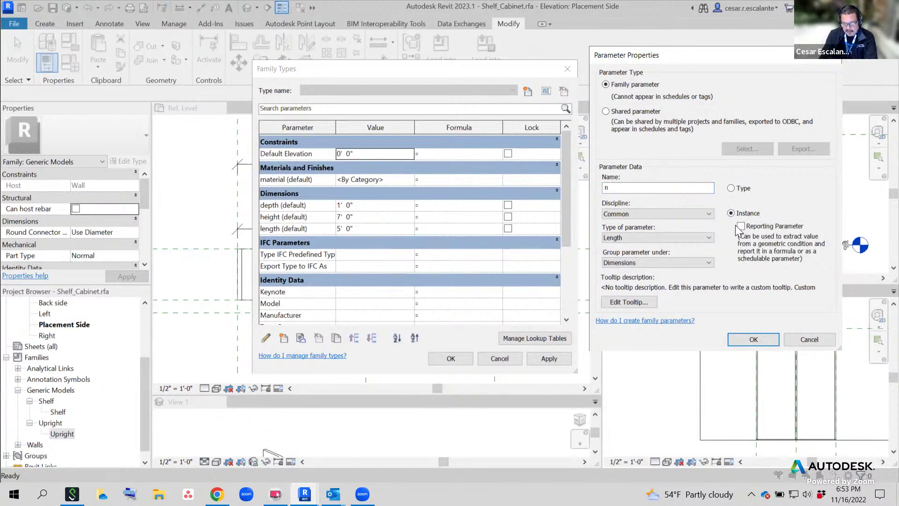
Make n an Integer parameter and group it under Dimensions
left_click(681, 238)
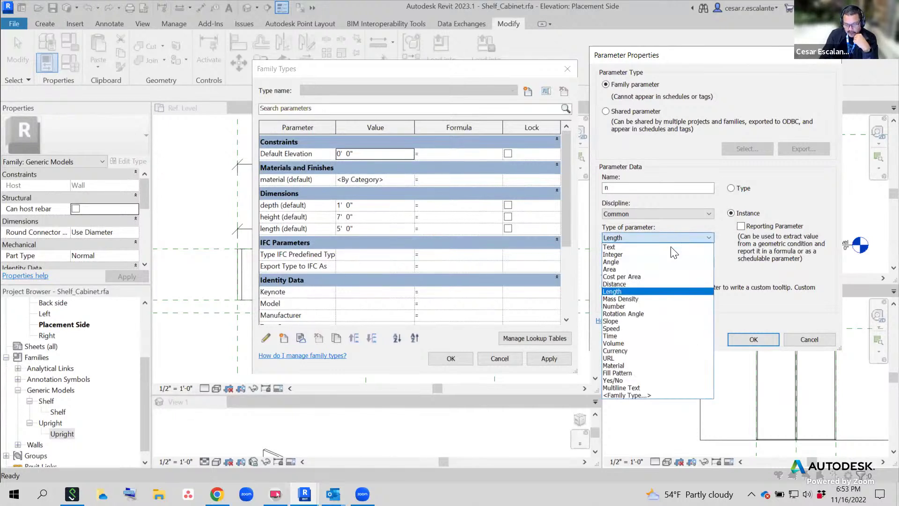
left_click(637, 255)
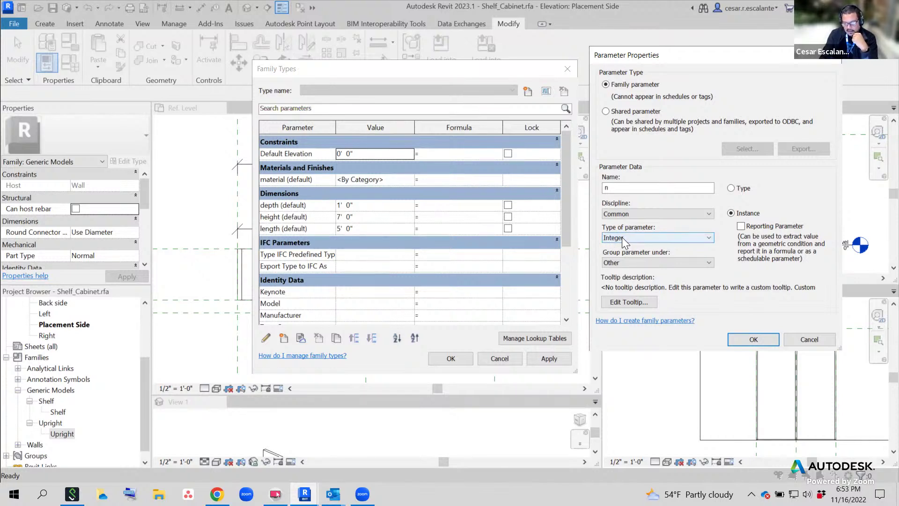
left_click(642, 261)
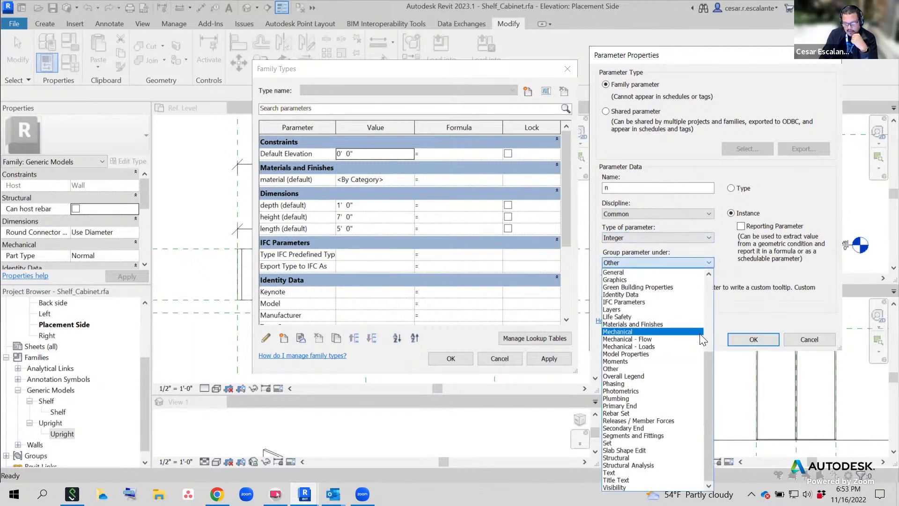
left_click_drag(709, 361, 703, 291)
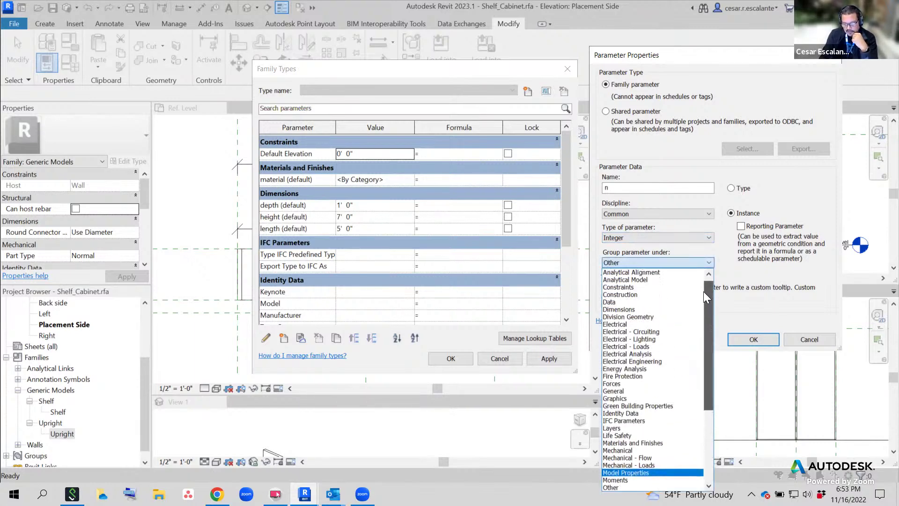
left_click(649, 310)
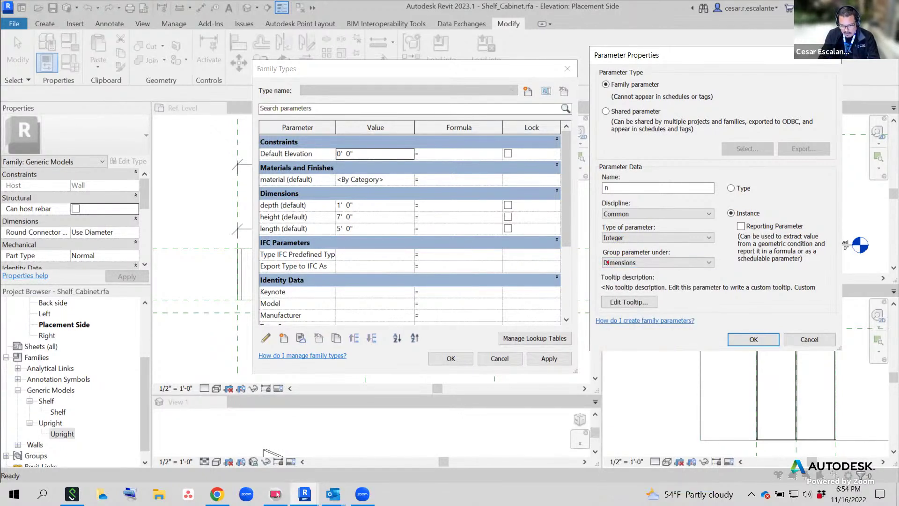
left_click_drag(597, 255, 654, 276)
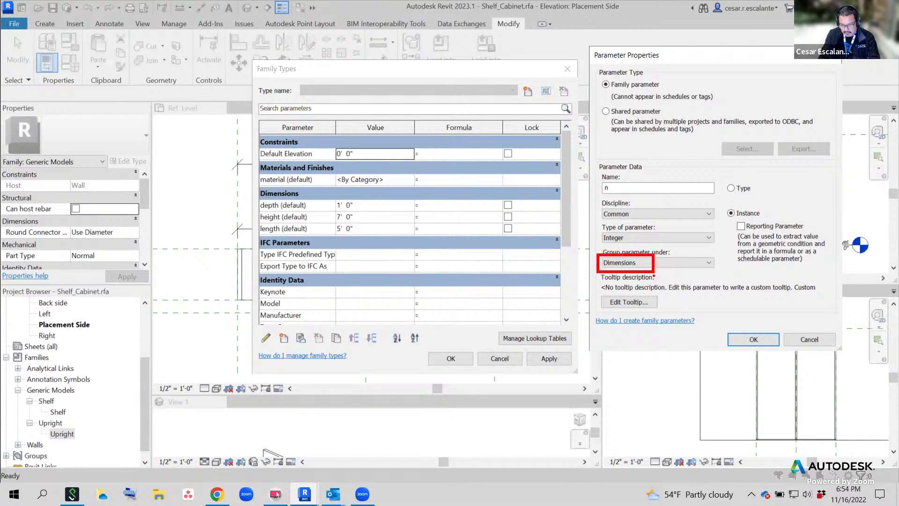
left_click_drag(257, 183, 308, 200)
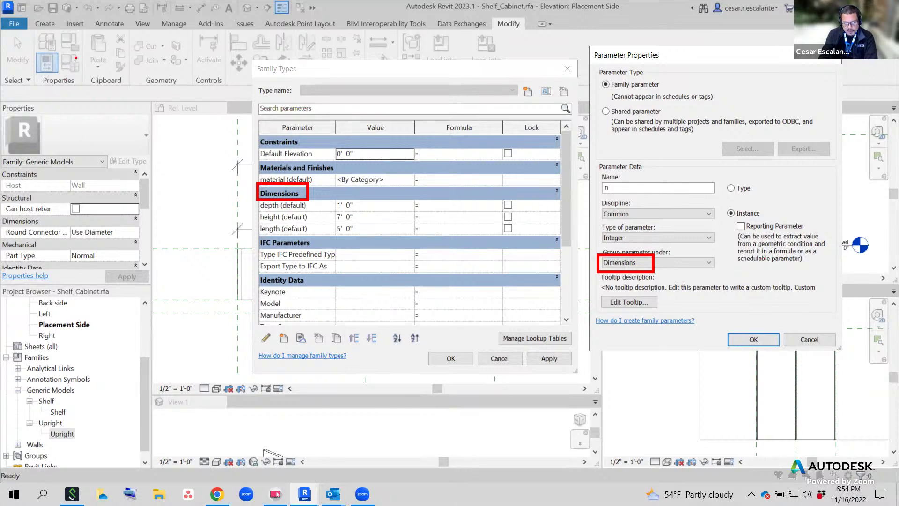
mouse_move(75, 58)
left_mouse_down()
mouse_move(48, 56)
mouse_move(64, 85)
mouse_move(78, 50)
left_mouse_up()
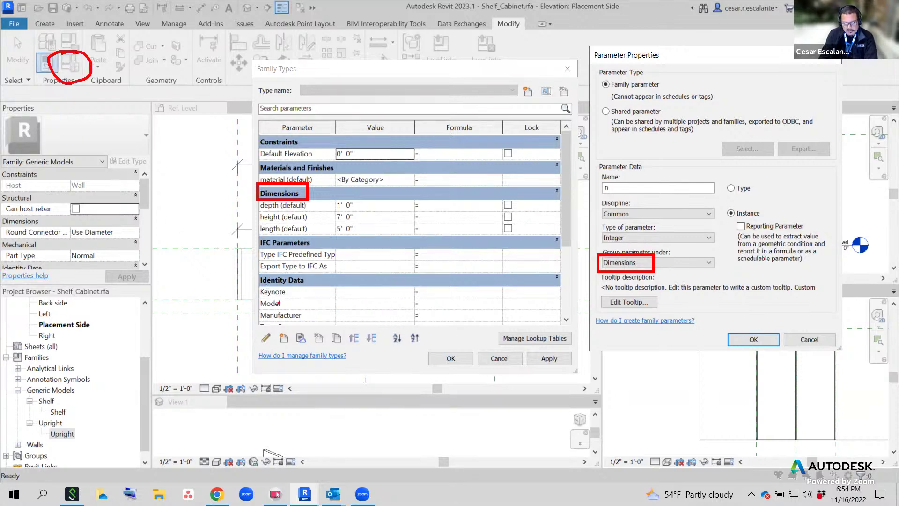
mouse_move(283, 328)
left_mouse_down()
mouse_move(277, 348)
mouse_move(298, 341)
mouse_move(284, 330)
left_mouse_up()
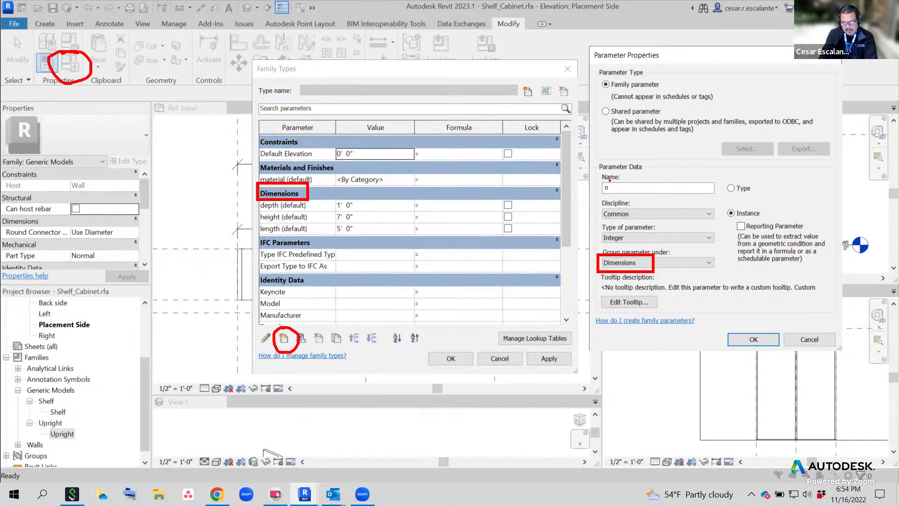
left_click_drag(591, 183, 578, 186)
mouse_move(576, 240)
left_mouse_down()
mouse_move(594, 239)
mouse_move(587, 234)
left_mouse_up()
mouse_move(770, 206)
left_mouse_down()
mouse_move(744, 224)
mouse_move(772, 198)
left_mouse_up()
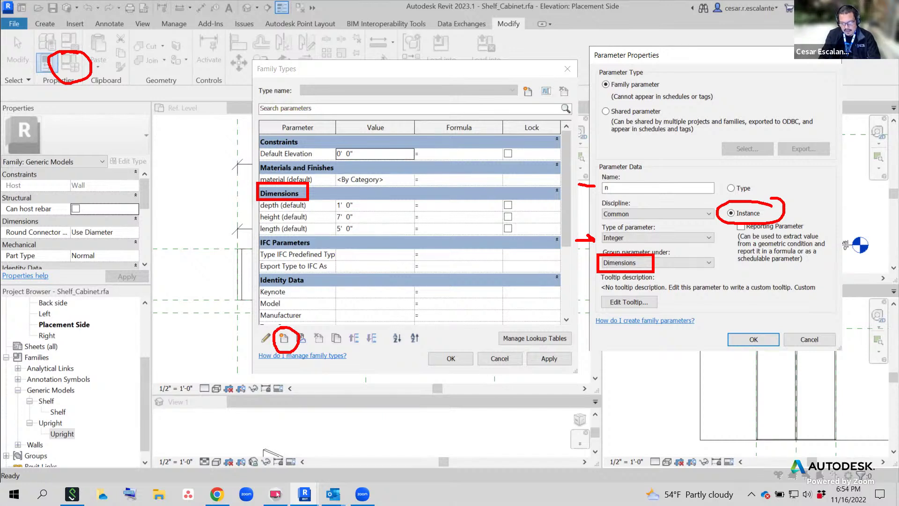
key("Escape")
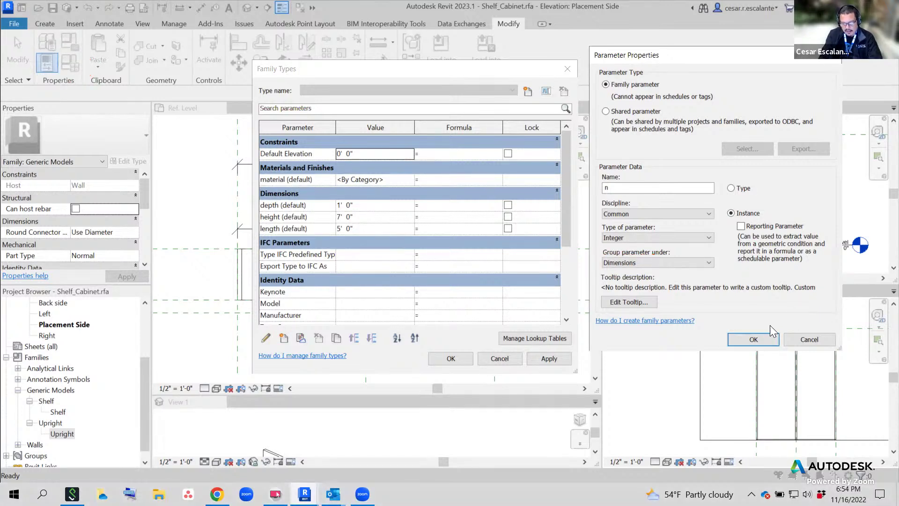
Accept the new parameter n and set its value to 4
left_click(753, 339)
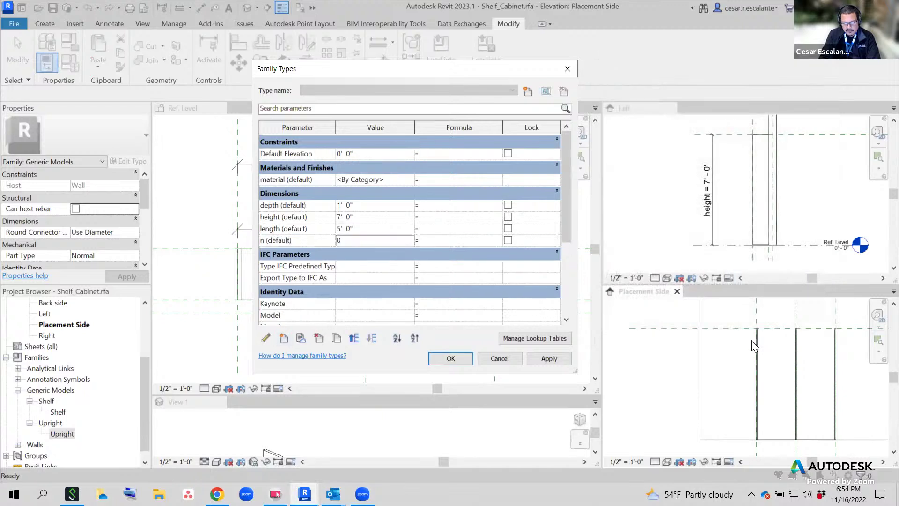
left_click(353, 240)
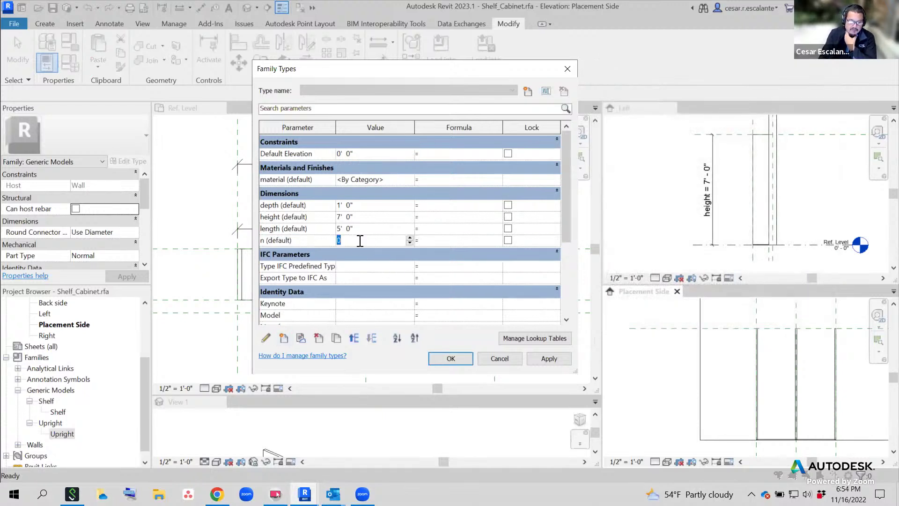
type("4")
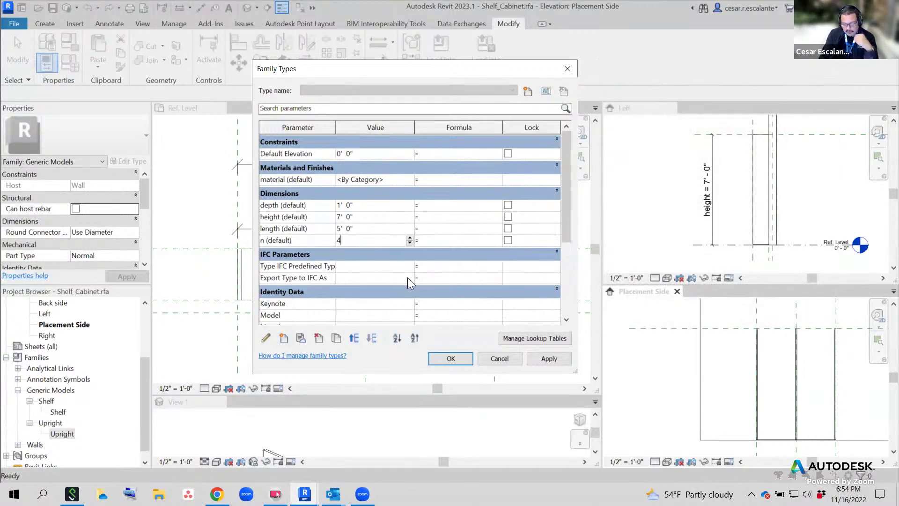
left_click(381, 228)
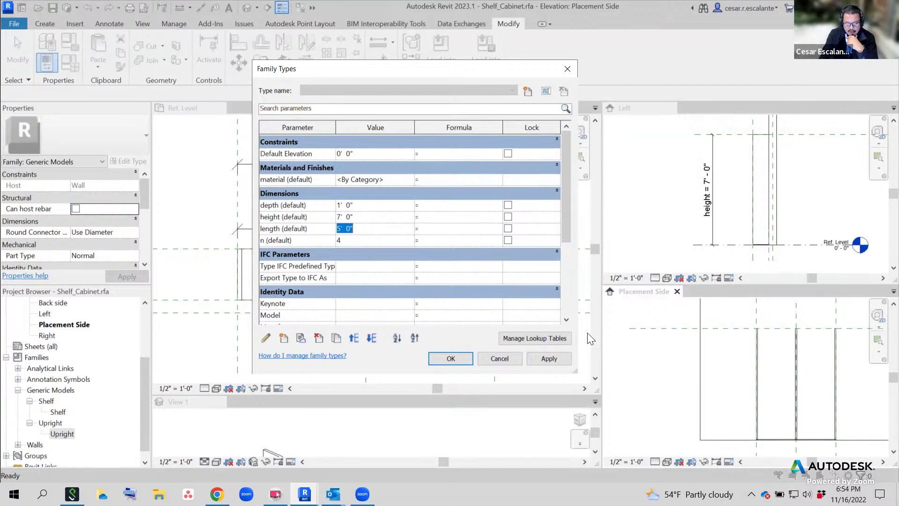
left_click(367, 241)
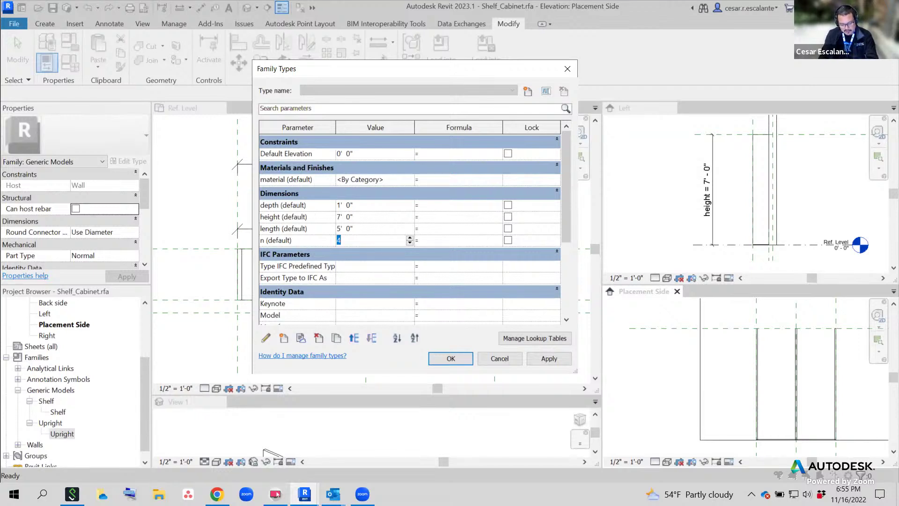
mouse_move(257, 168)
left_mouse_down()
mouse_move(323, 236)
mouse_move(322, 249)
left_mouse_up()
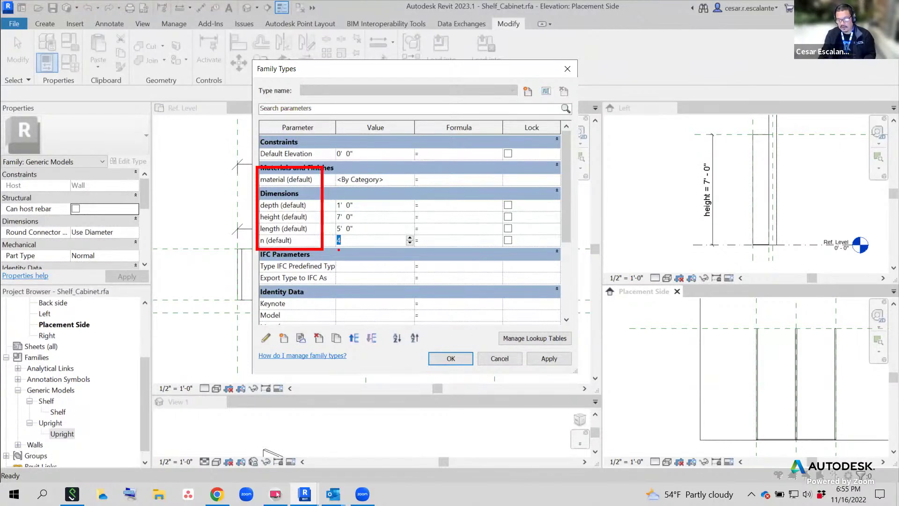
mouse_move(264, 326)
left_mouse_down()
mouse_move(256, 351)
mouse_move(277, 324)
left_mouse_up()
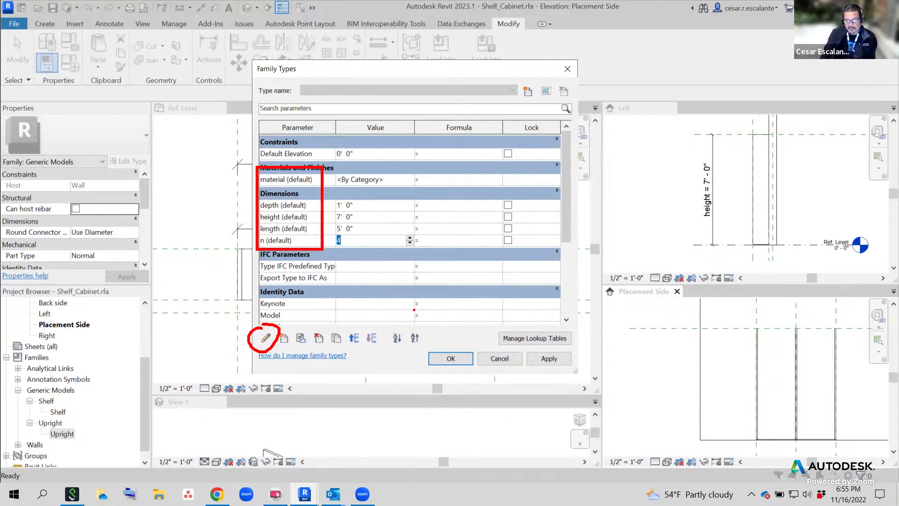
key("Escape")
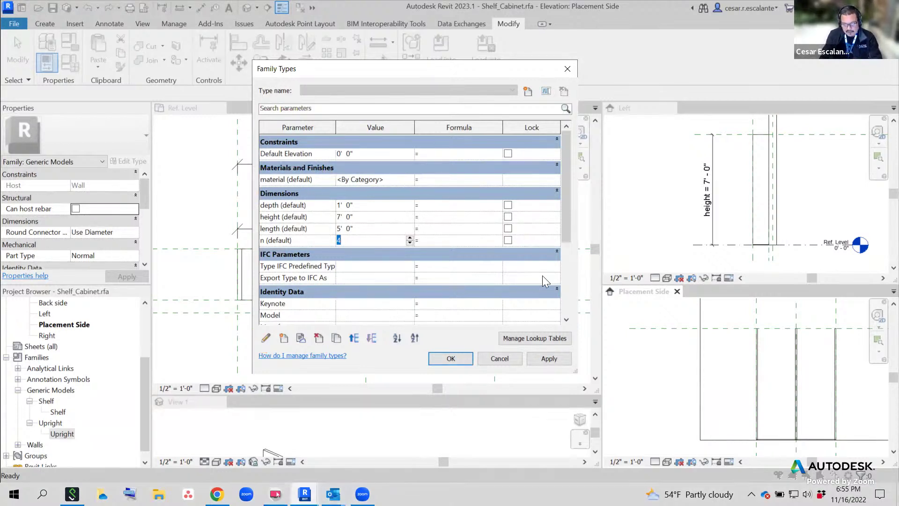
Accept the family types changes, and enlarge the View 1 and Placement Side views so the uprights in the elevation have ample working space
left_click(460, 358)
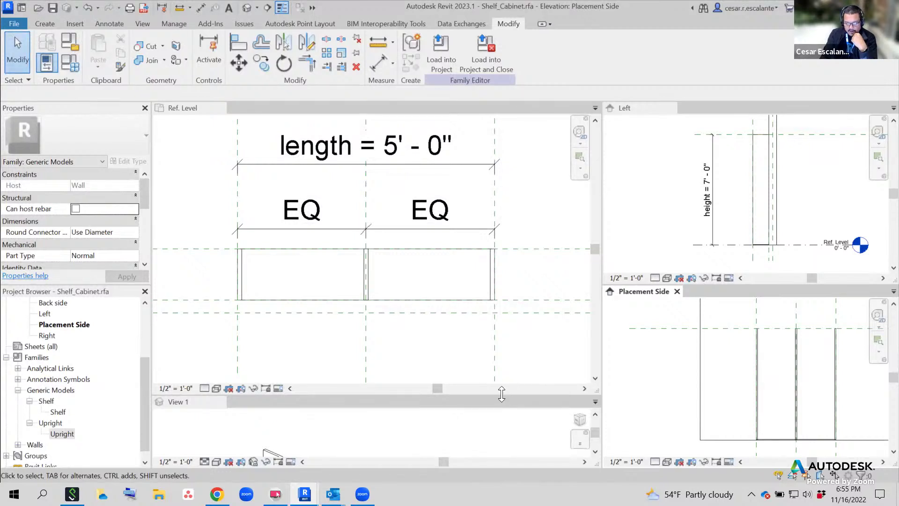
left_click_drag(501, 398, 567, 288)
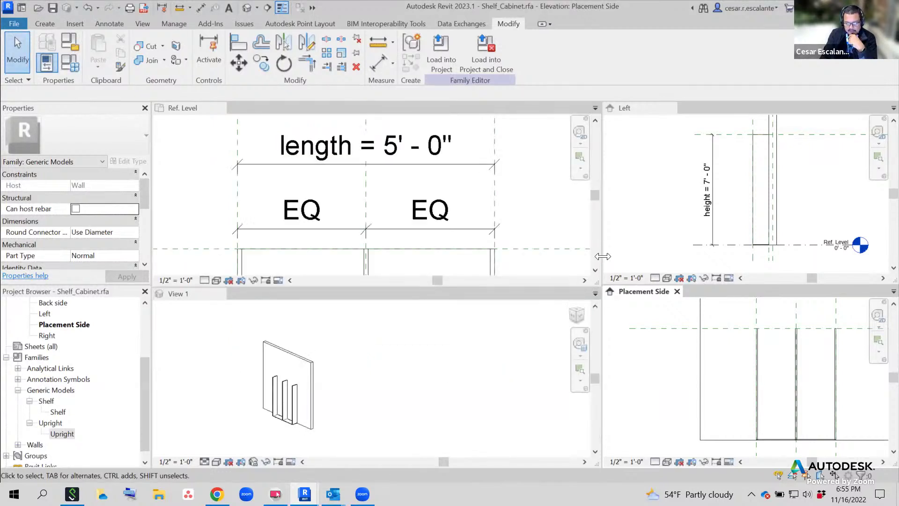
left_click_drag(602, 257, 329, 256)
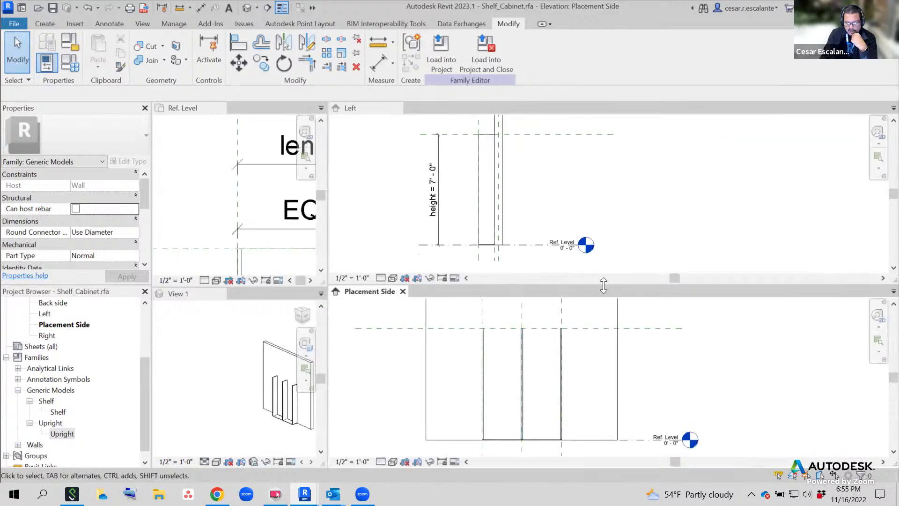
left_click_drag(602, 285, 610, 175)
middle_click_drag(638, 353, 675, 407)
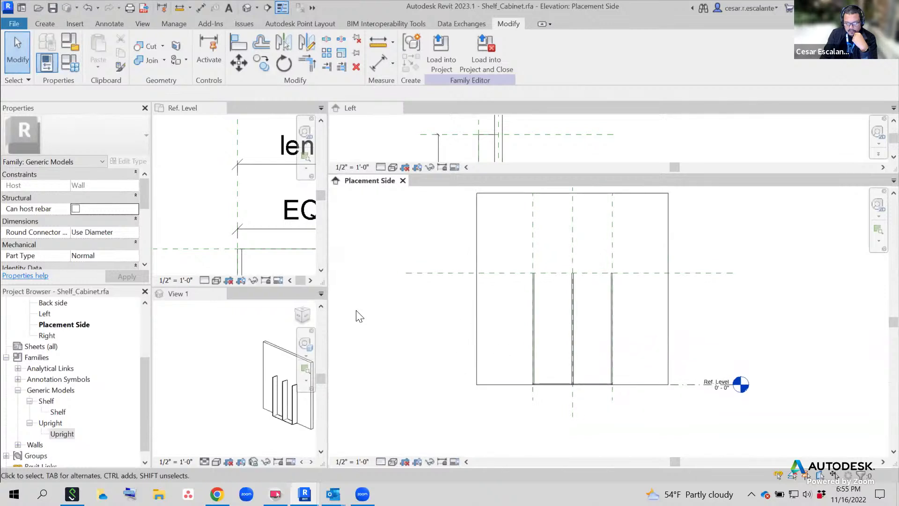
scroll(706, 337, "up", 2)
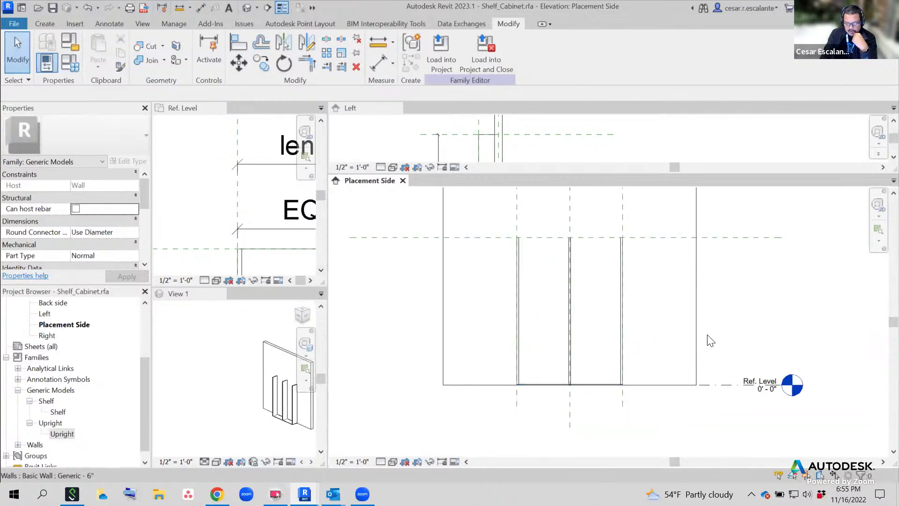
middle_click_drag(707, 337, 714, 374)
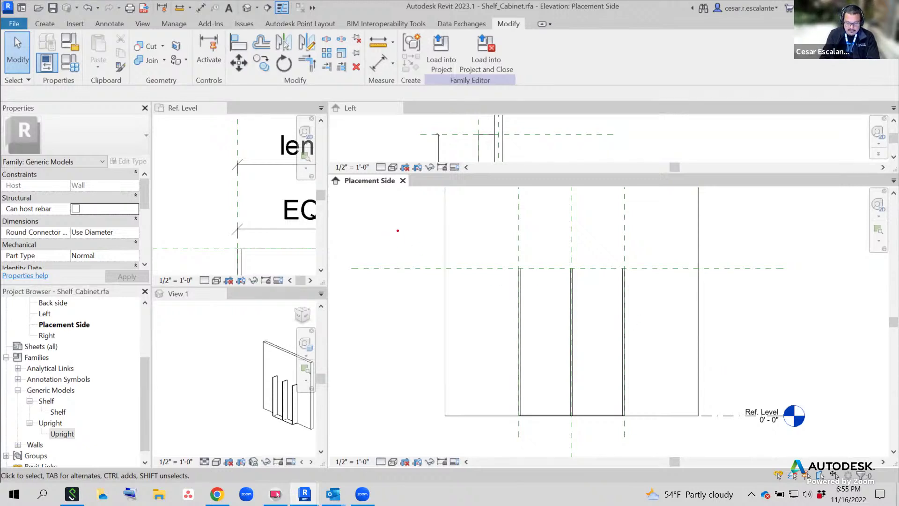
left_click_drag(401, 231, 401, 243)
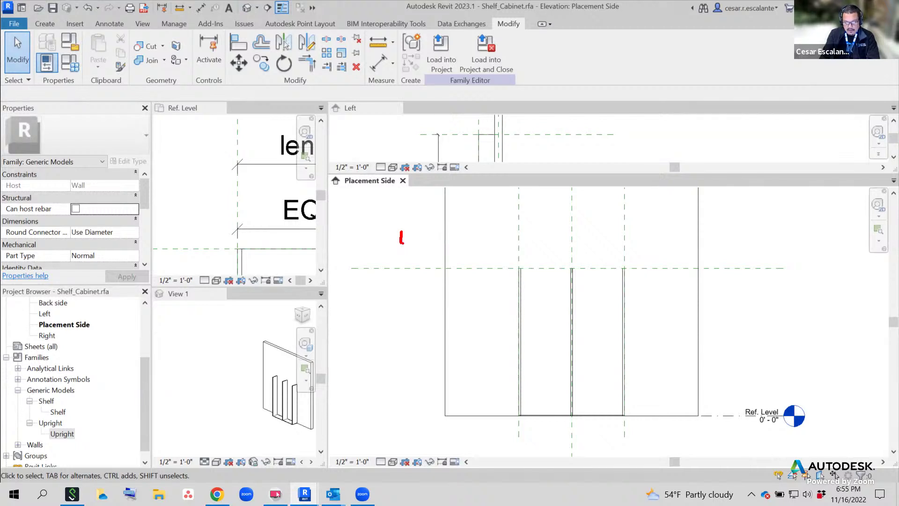
mouse_move(401, 242)
left_mouse_down()
mouse_move(436, 243)
mouse_move(443, 234)
left_mouse_up()
mouse_move(538, 233)
left_mouse_down()
mouse_move(542, 227)
mouse_move(552, 236)
left_mouse_up()
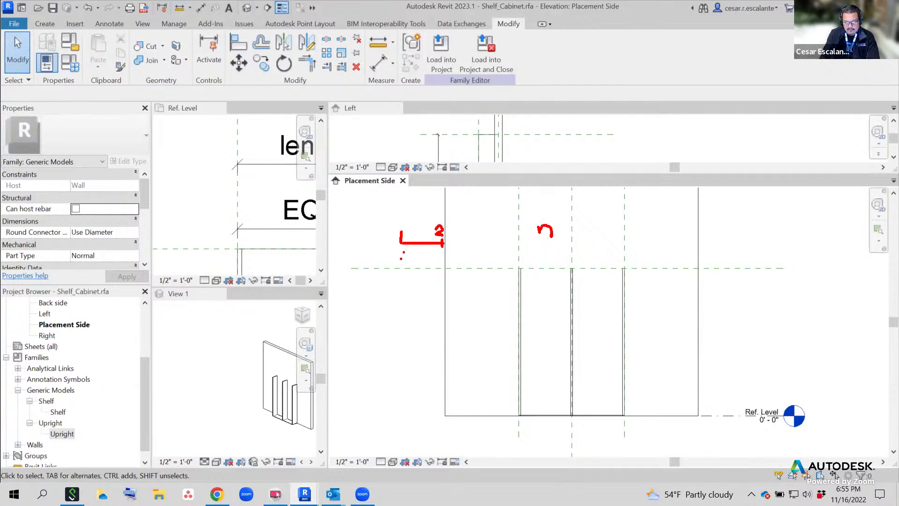
left_click_drag(400, 242, 403, 248)
left_click_drag(439, 245, 446, 252)
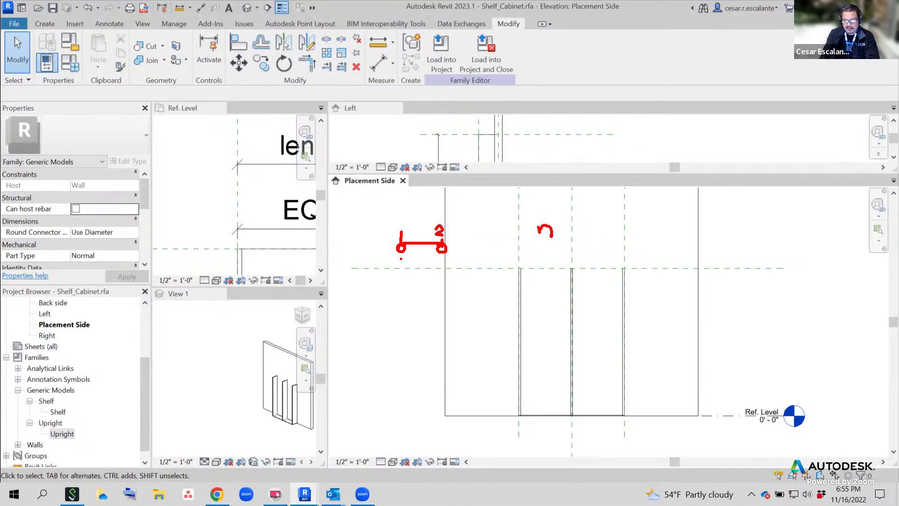
left_click_drag(490, 245, 577, 240)
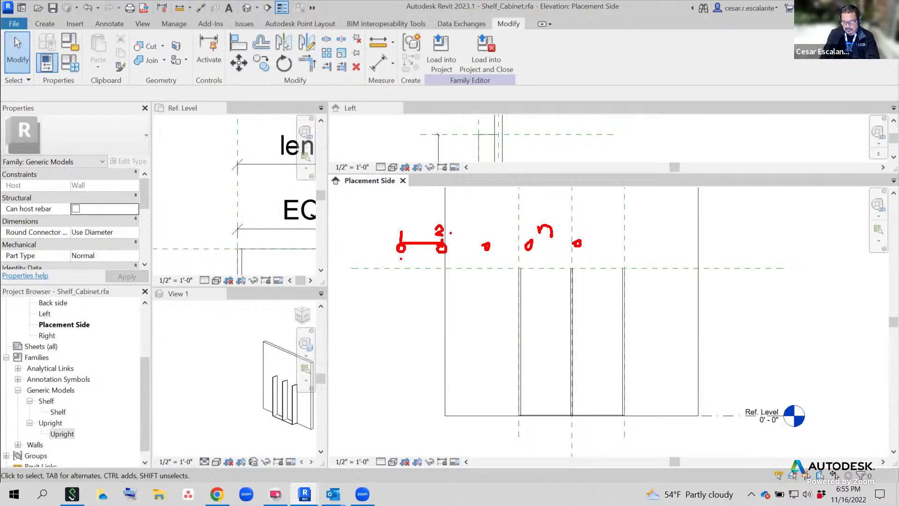
left_click_drag(374, 251, 680, 257)
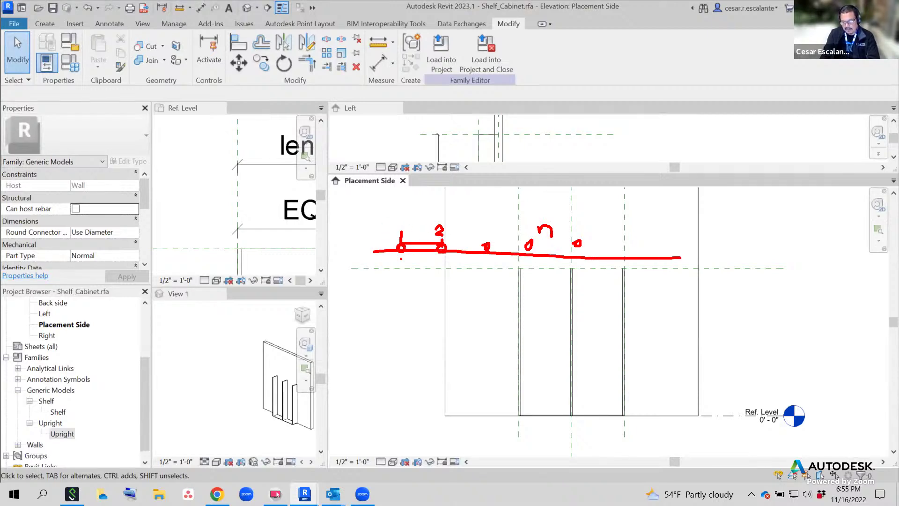
key("Escape")
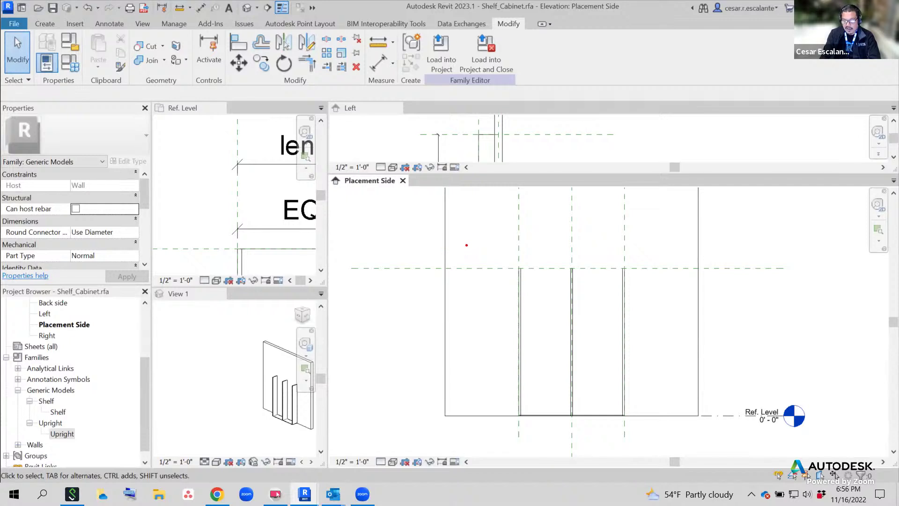
mouse_move(456, 238)
left_mouse_down()
mouse_move(451, 243)
mouse_move(452, 214)
mouse_move(457, 225)
left_mouse_up()
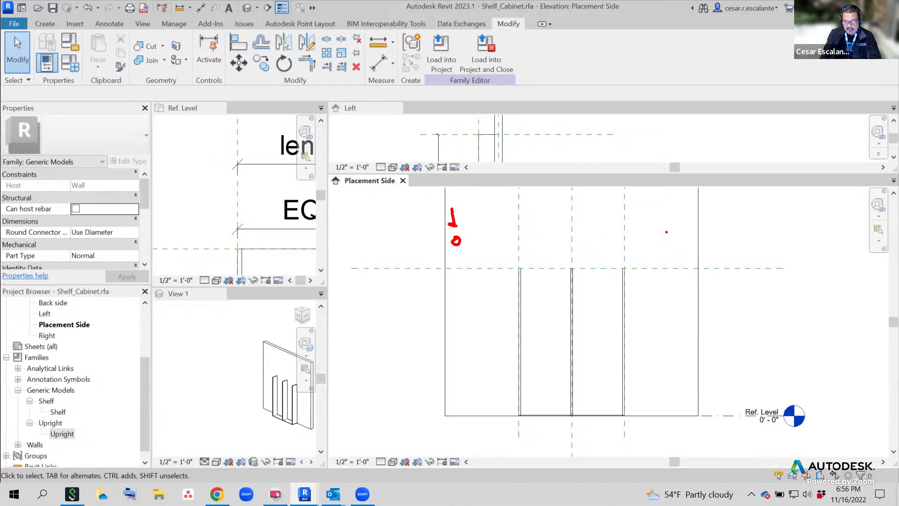
mouse_move(666, 232)
left_mouse_down()
mouse_move(660, 238)
mouse_move(669, 220)
left_mouse_up()
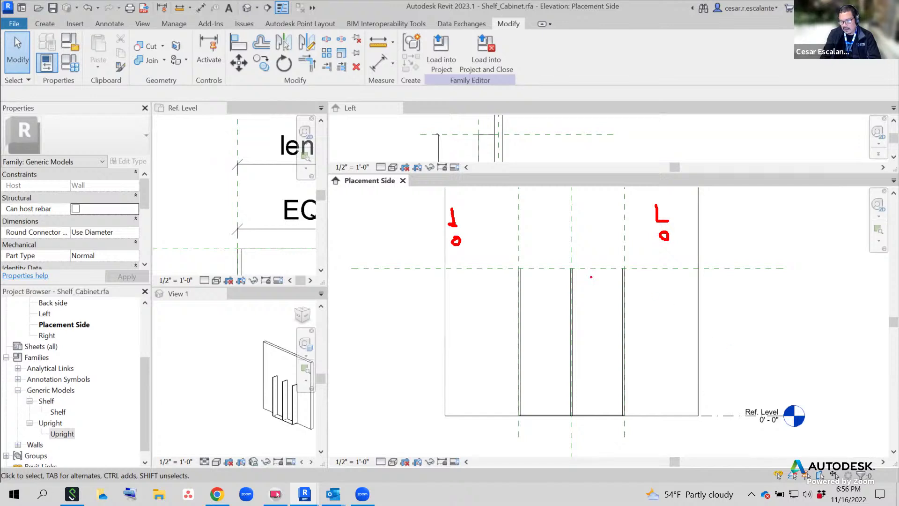
left_click_drag(534, 205, 544, 216)
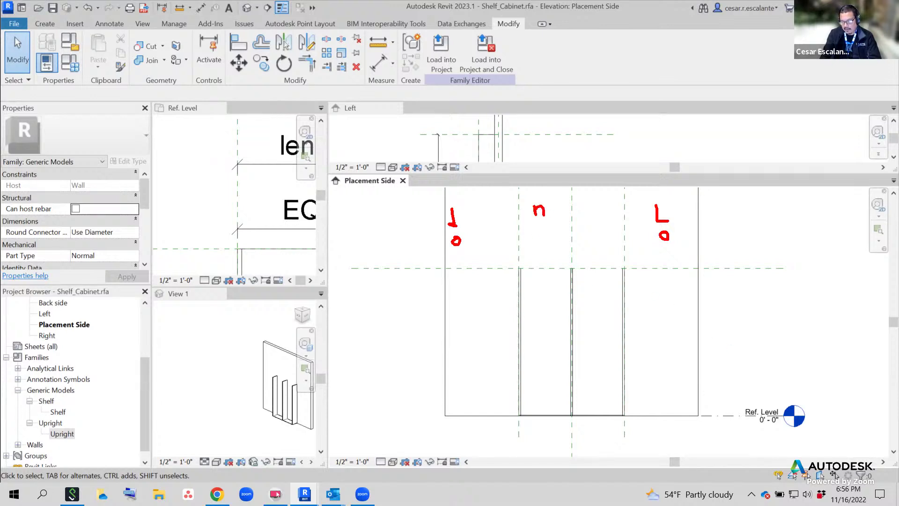
left_click_drag(461, 242, 657, 236)
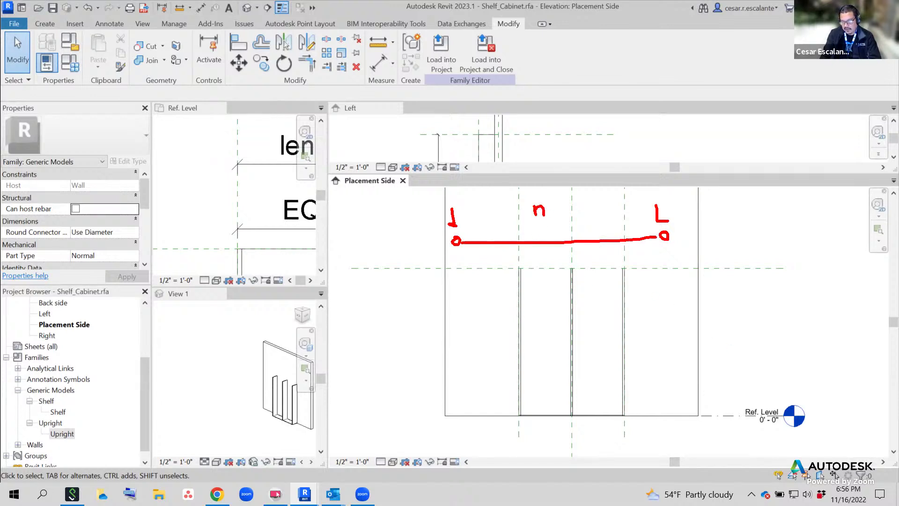
left_click_drag(502, 237, 550, 249)
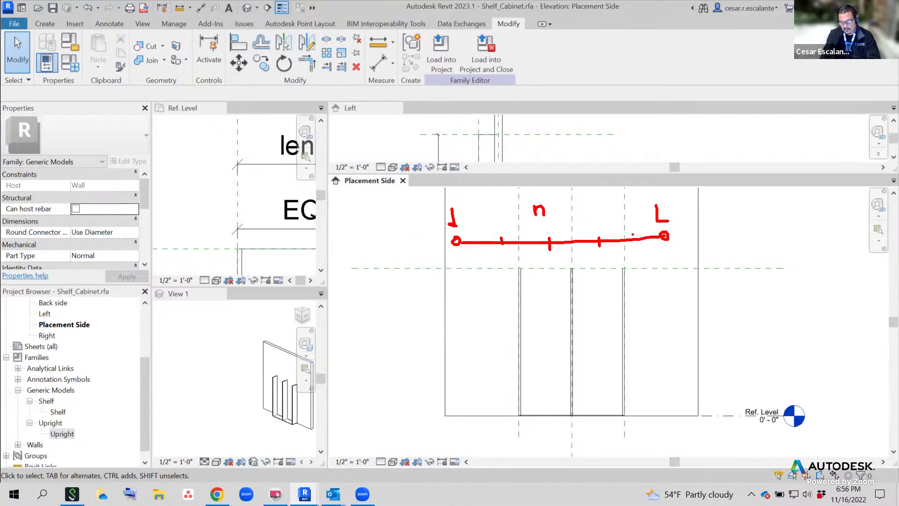
key("Escape")
left_click(623, 298)
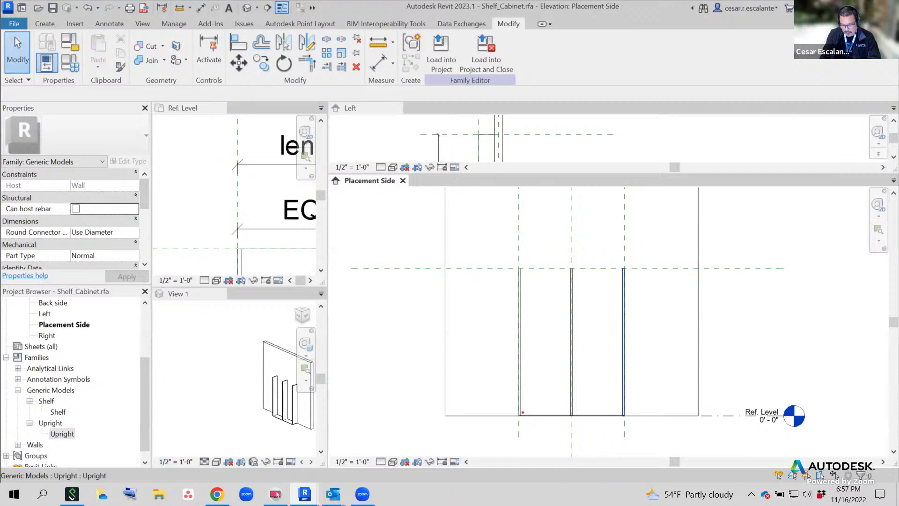
left_click_drag(508, 410, 523, 420)
left_click_drag(520, 268, 625, 271)
mouse_move(491, 248)
left_mouse_down()
mouse_move(490, 263)
mouse_move(511, 263)
mouse_move(488, 277)
left_mouse_up()
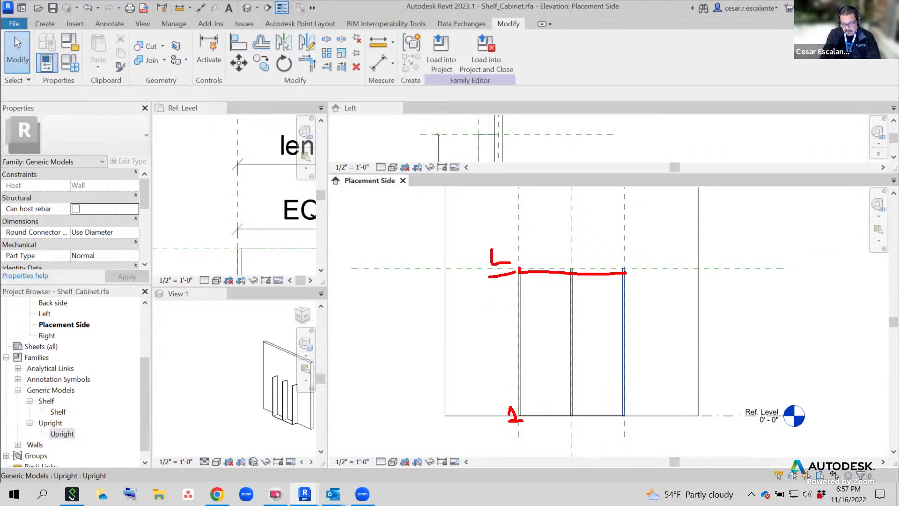
left_click_drag(500, 380, 519, 380)
left_click_drag(495, 302, 499, 281)
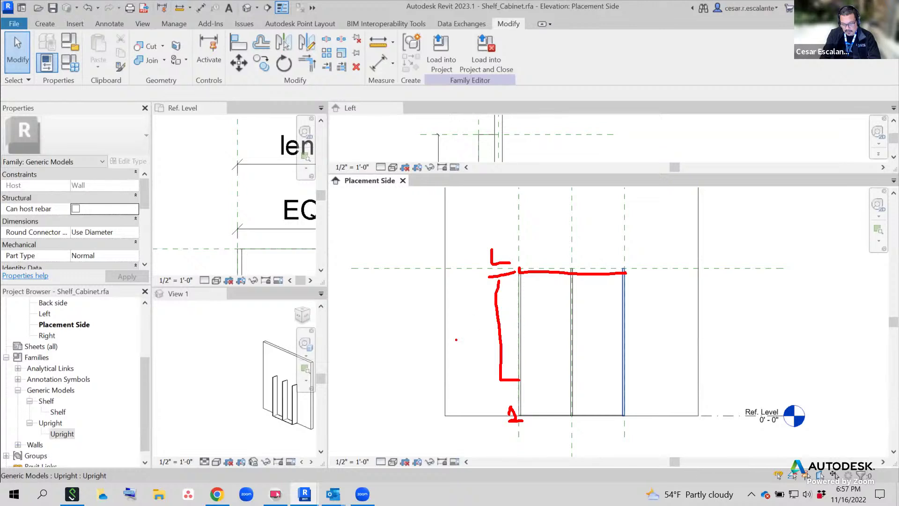
left_click_drag(468, 320, 481, 338)
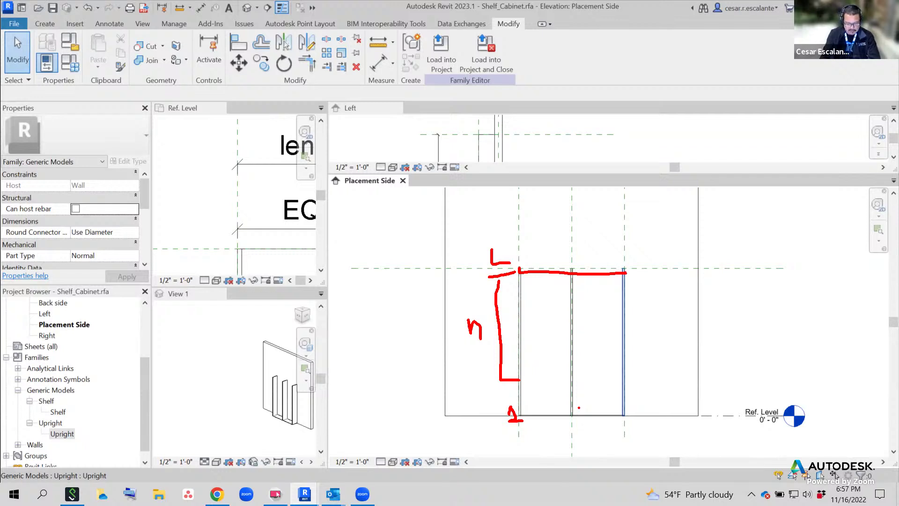
key("Escape")
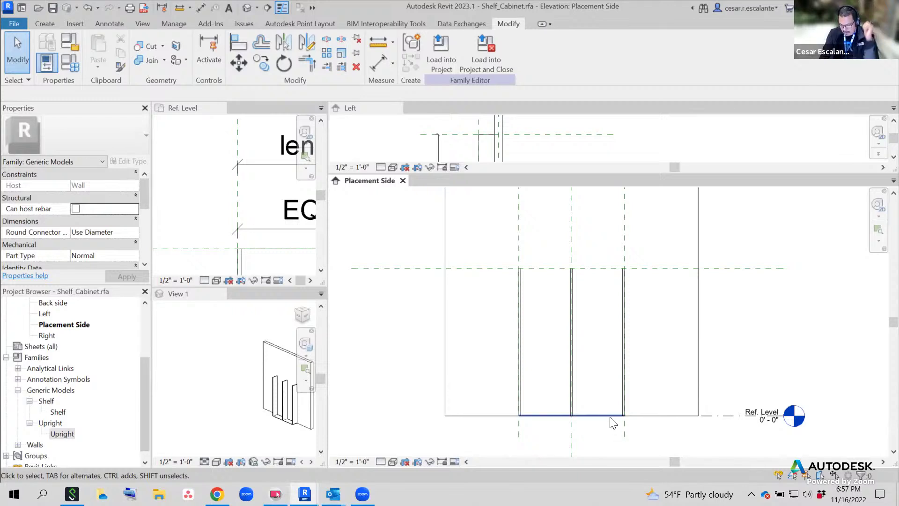
Try a 4-item linear array of the bottom shelf from Ref. Level up to the upper reference plane, and undo it
middle_click_drag(687, 392, 617, 370)
scroll(622, 375, "up", 2)
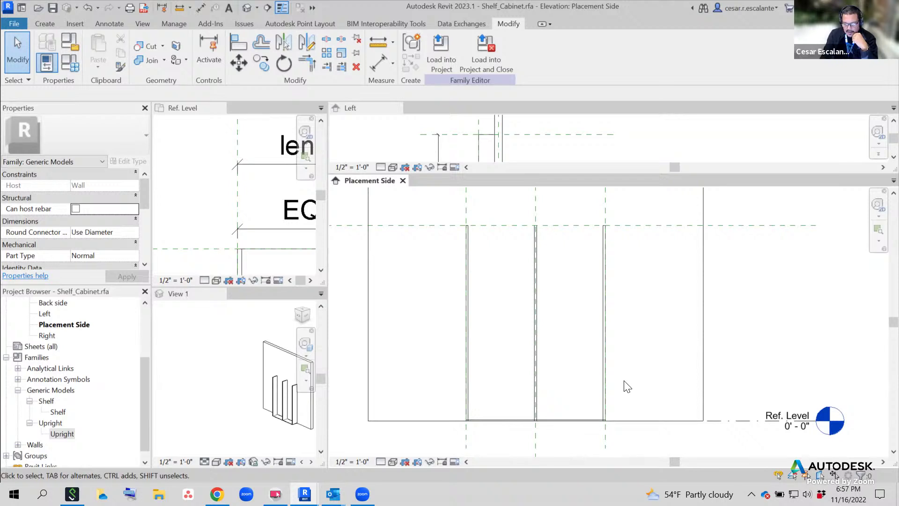
left_click(585, 421)
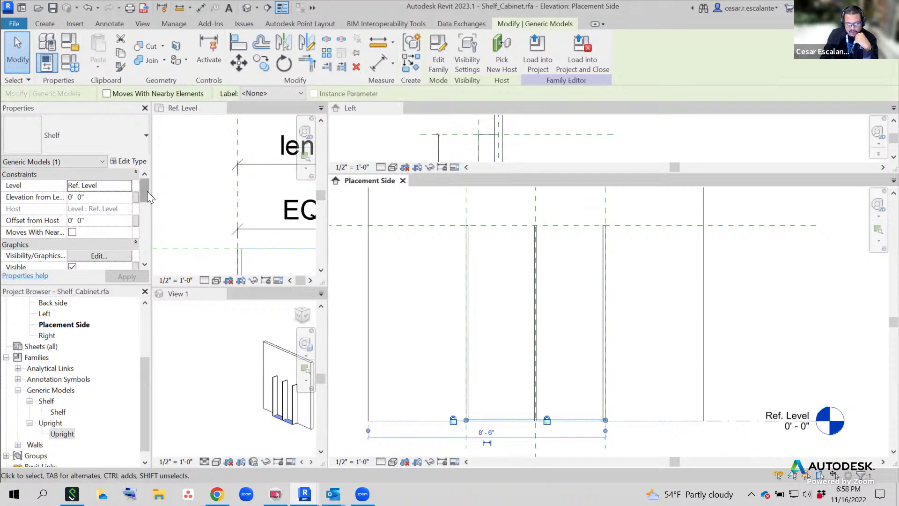
left_click_drag(147, 191, 144, 212)
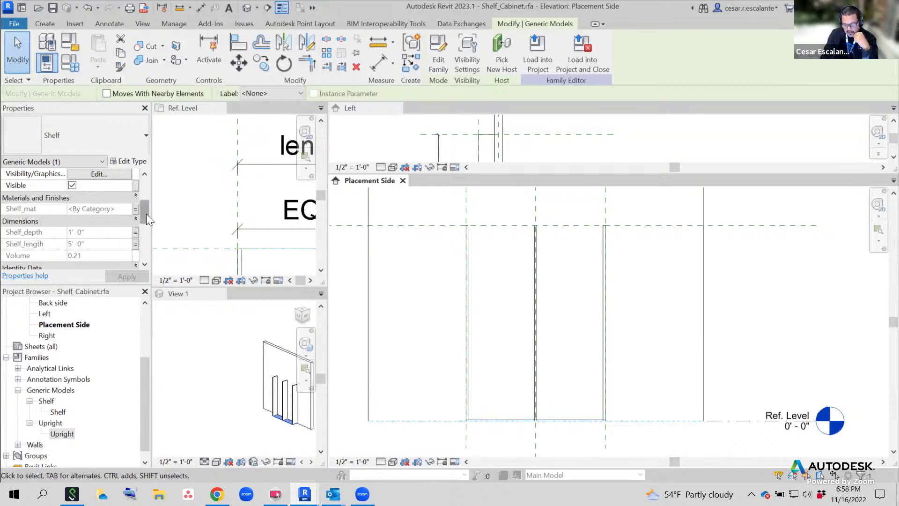
mouse_move(146, 213)
left_mouse_down()
mouse_move(142, 227)
mouse_move(143, 212)
left_mouse_up()
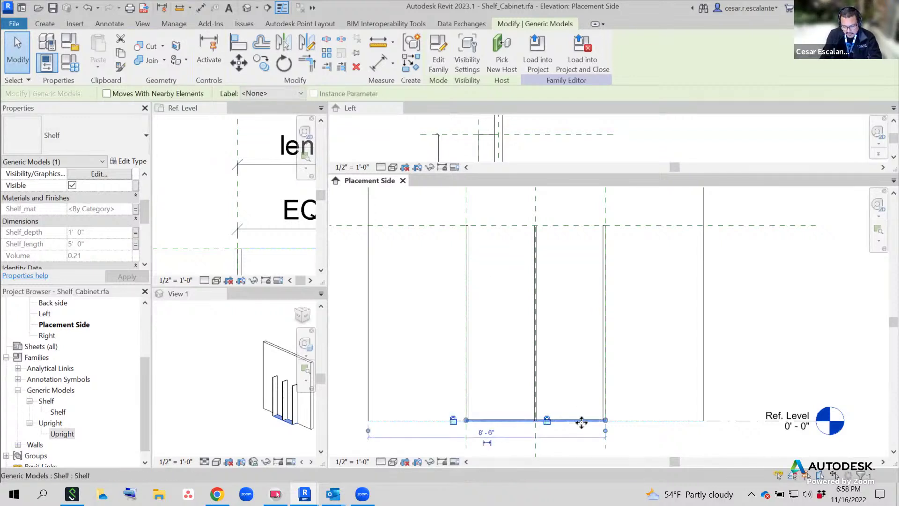
left_click(330, 51)
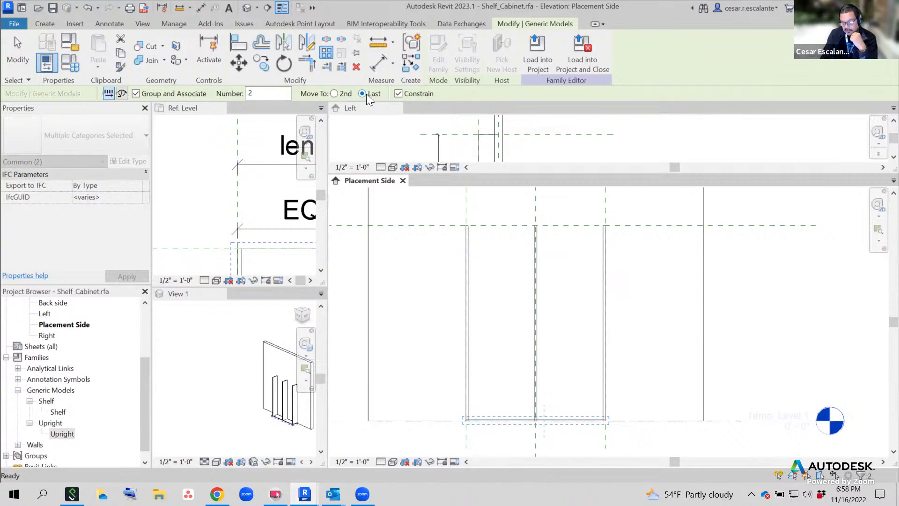
double_click(251, 93)
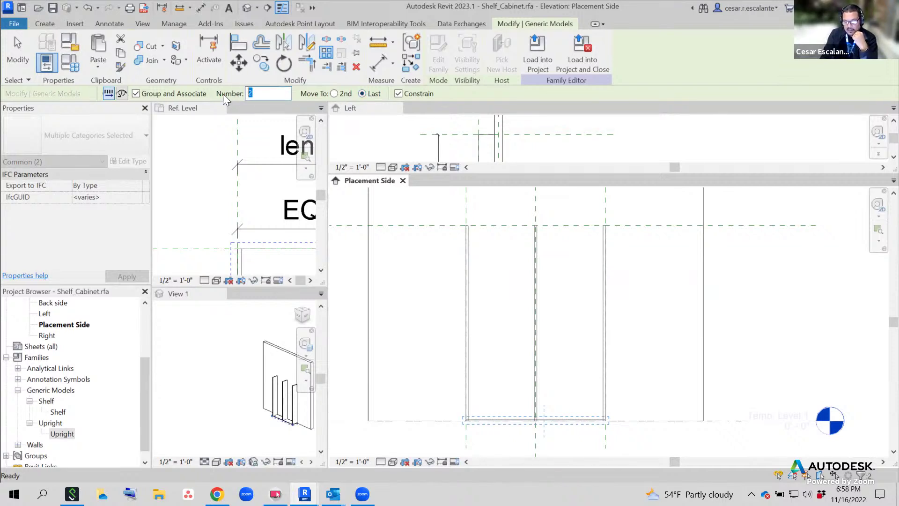
type("4")
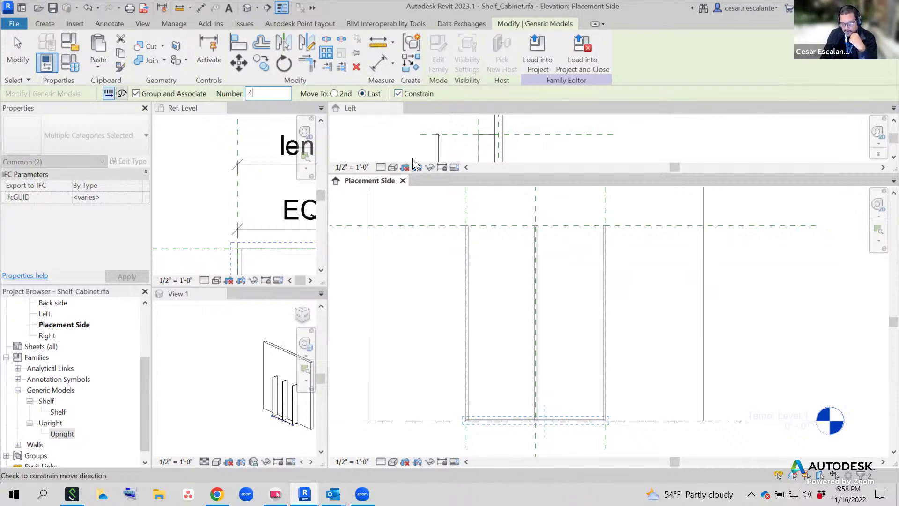
left_click(636, 421)
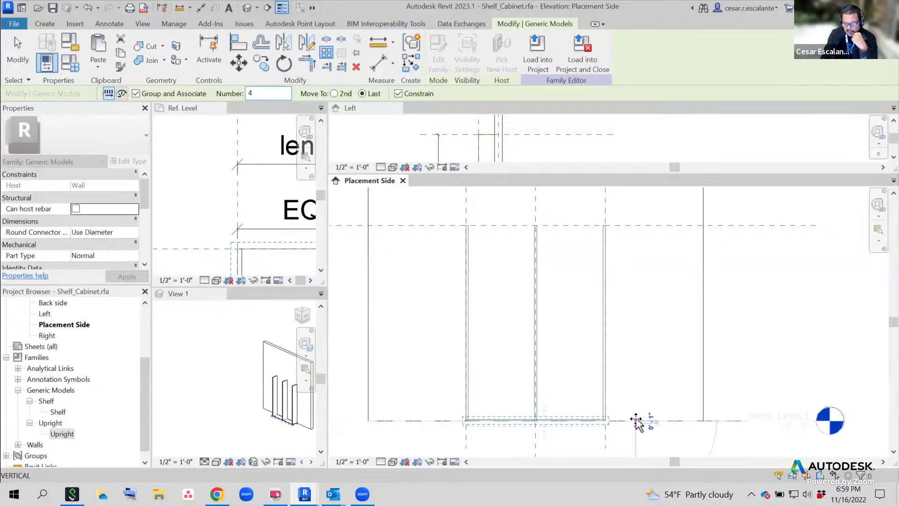
left_click(631, 229)
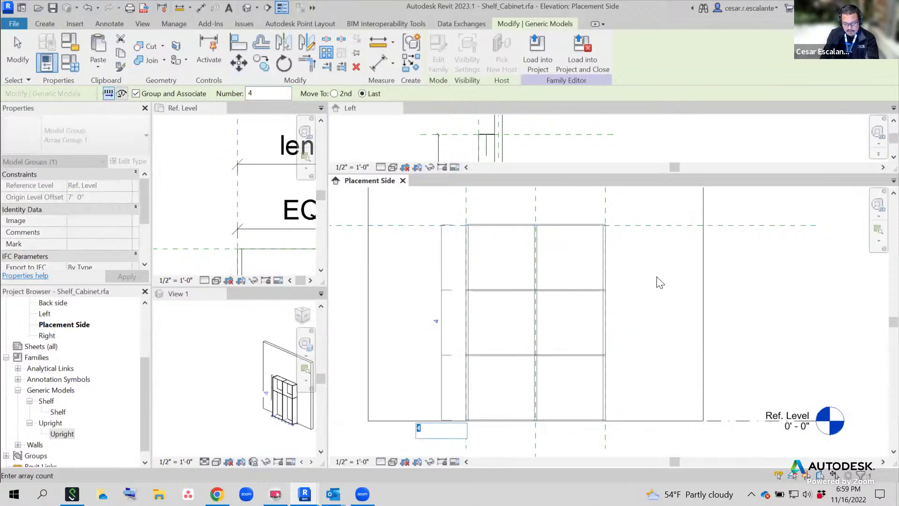
key("Return")
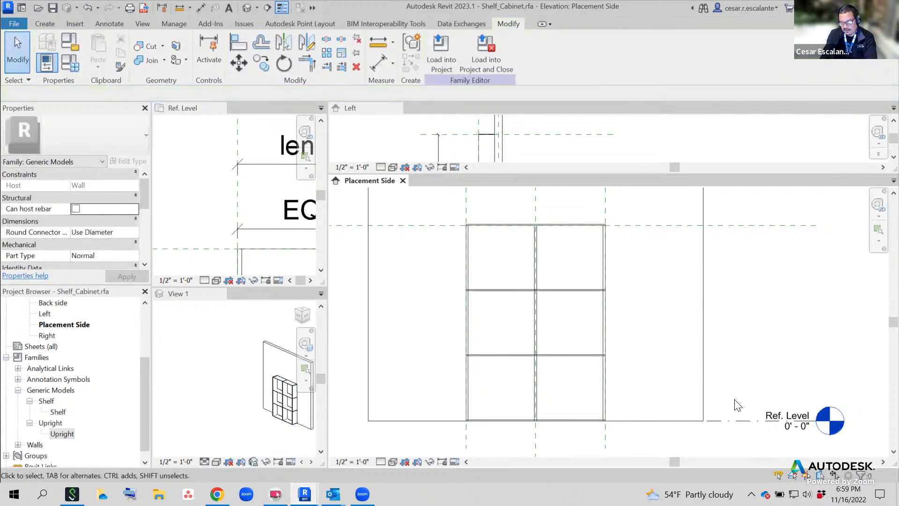
left_click(87, 7)
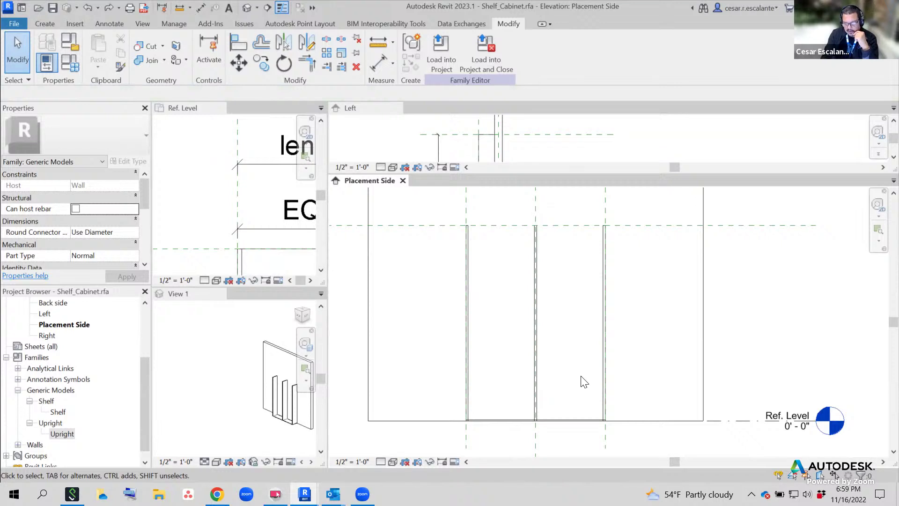
Array the bottom shelf as 4 grouped and associated items, constrained vertically, with the last one at the reference plane atop the uprights
left_click(584, 421)
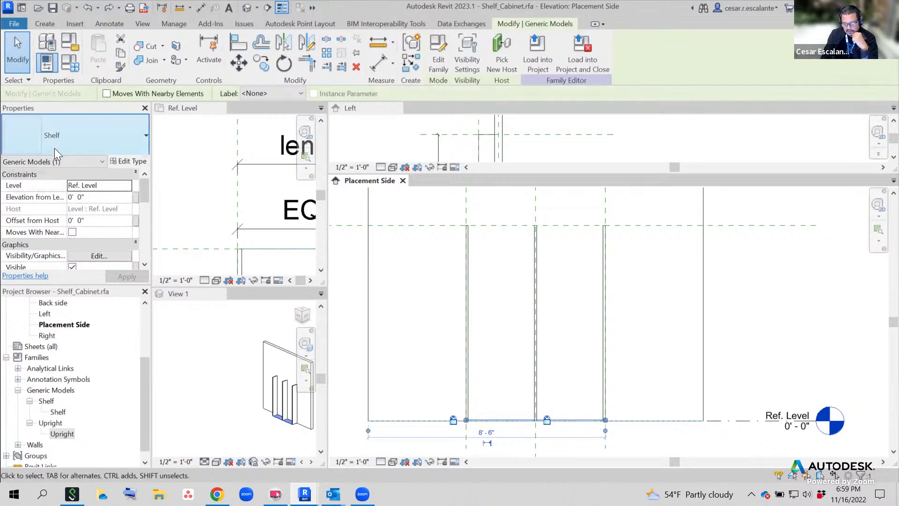
left_click(329, 54)
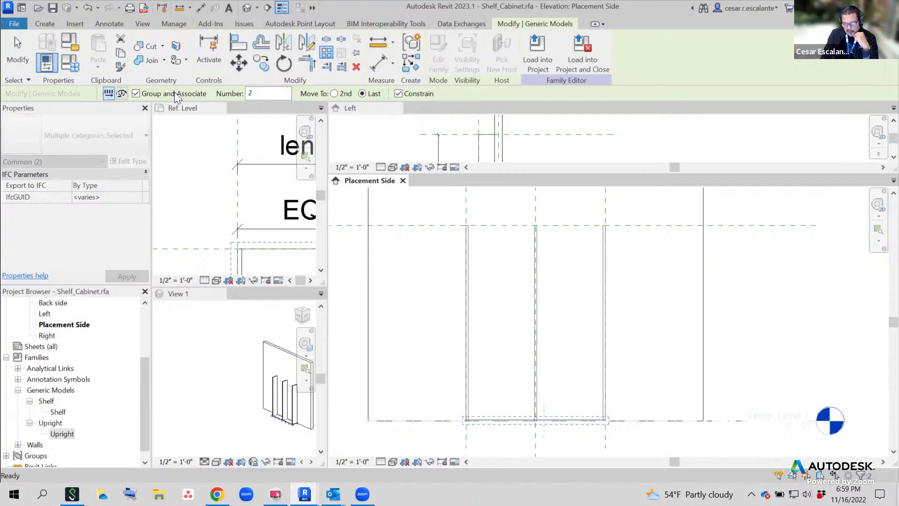
double_click(275, 94)
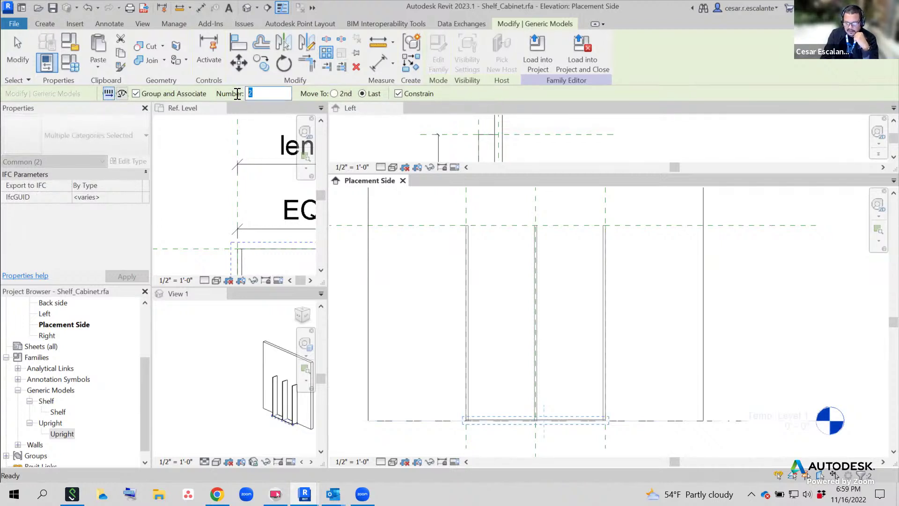
type("4")
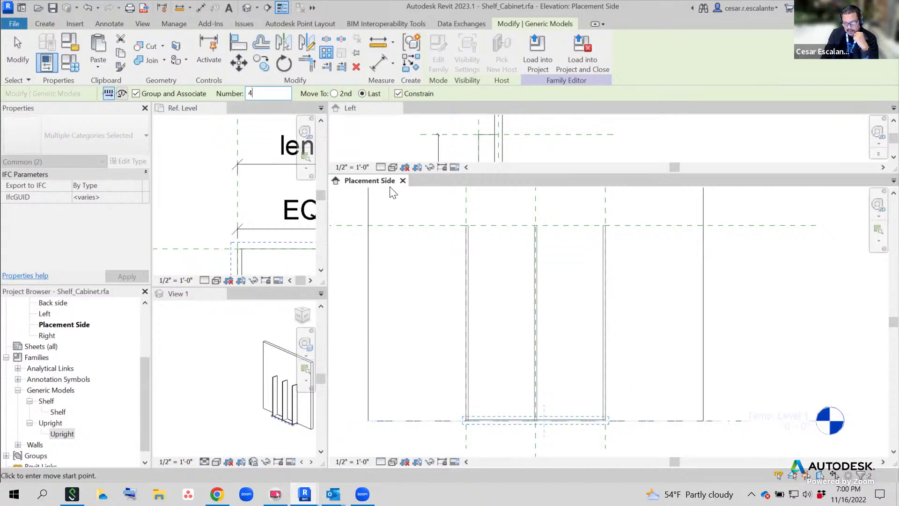
left_click(645, 421)
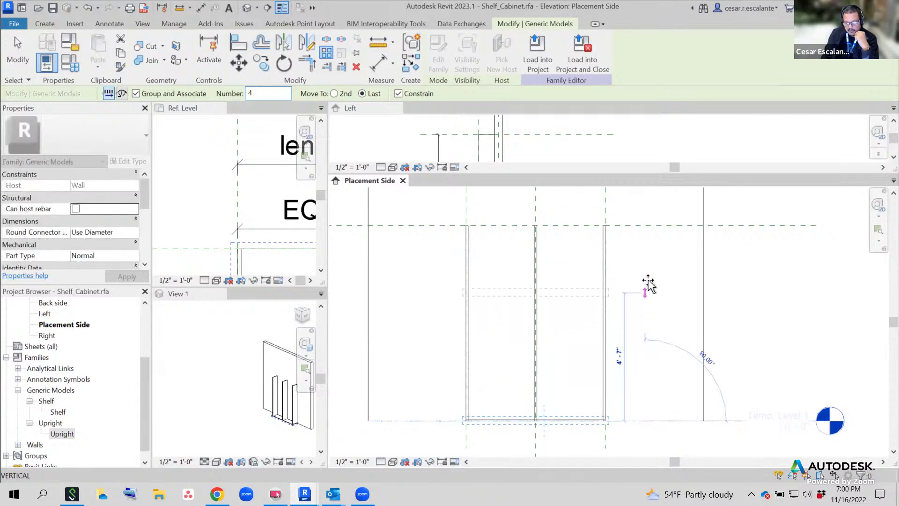
left_click(643, 227)
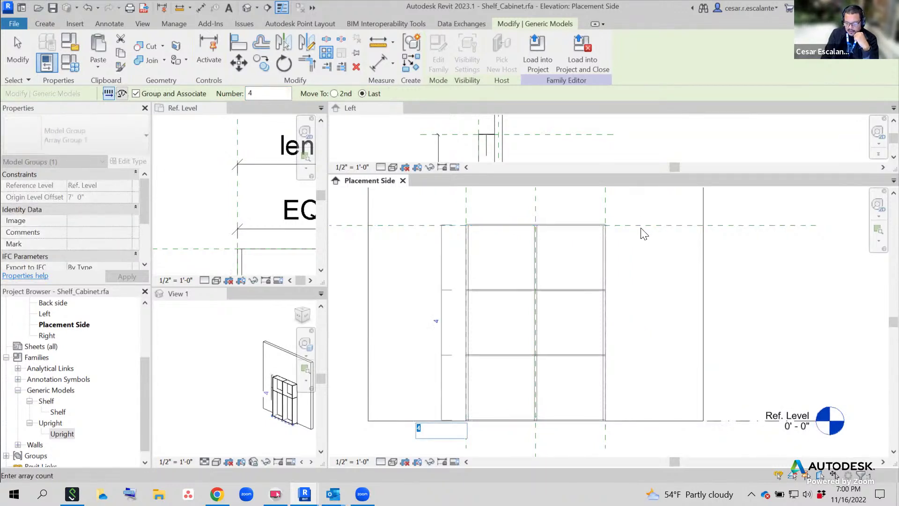
type("4")
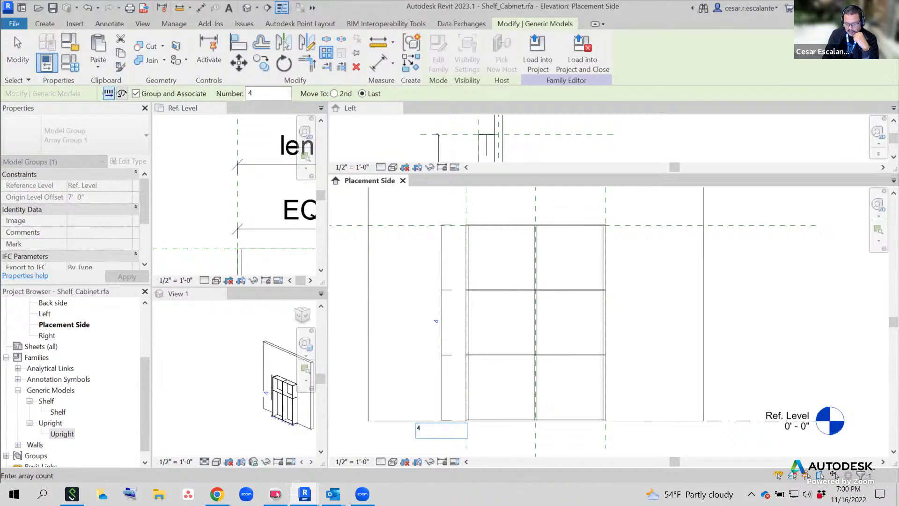
key("Return")
left_click(691, 343)
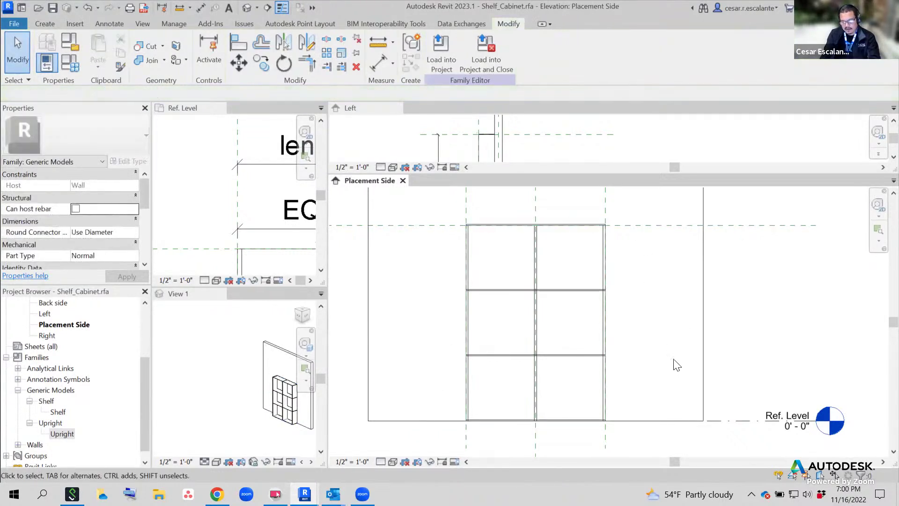
left_click(182, 409)
middle_click_drag(238, 410, 194, 398)
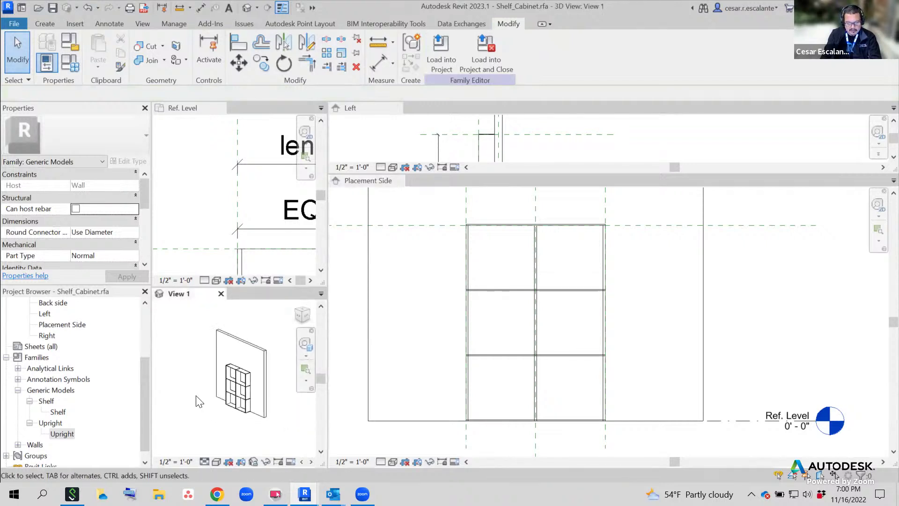
Examine the arrayed shelves in View 1 and the Placement Side elevation, checking the top and bottom shelves against the upper reference plane and Ref. Level
scroll(212, 421, "up", 2)
middle_click_drag(230, 426, 184, 456)
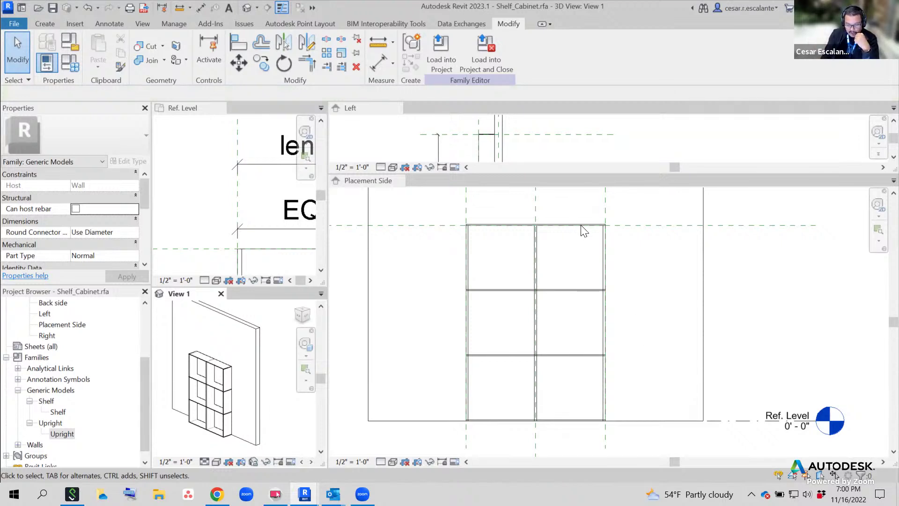
left_click(617, 246)
scroll(624, 244, "up", 5)
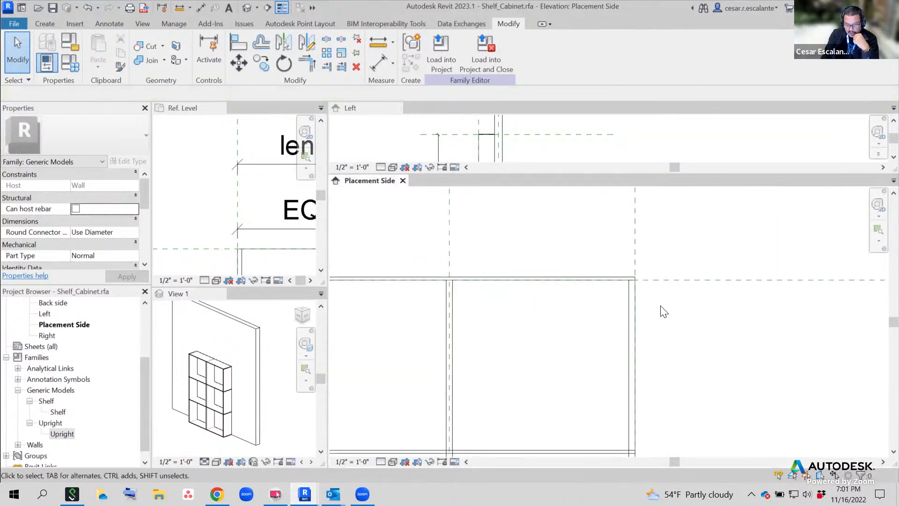
scroll(651, 308, "up", 2)
middle_click_drag(651, 307, 756, 328)
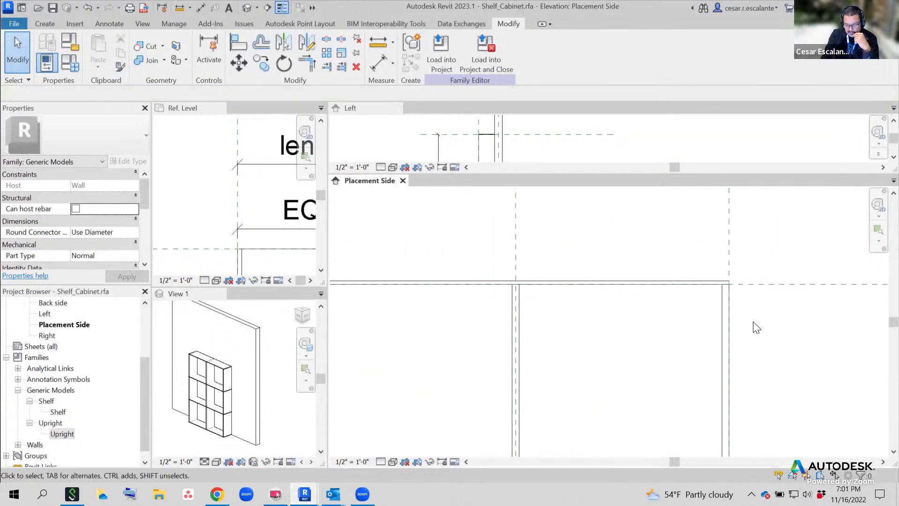
scroll(599, 364, "down", 3)
middle_click_drag(601, 368, 598, 258)
scroll(599, 266, "down", 2)
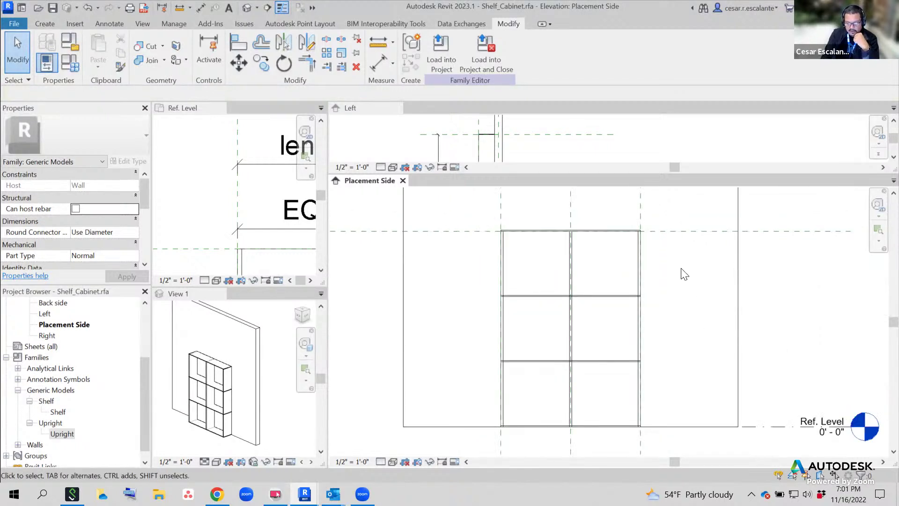
scroll(661, 245, "up", 3)
middle_click_drag(665, 278, 680, 370)
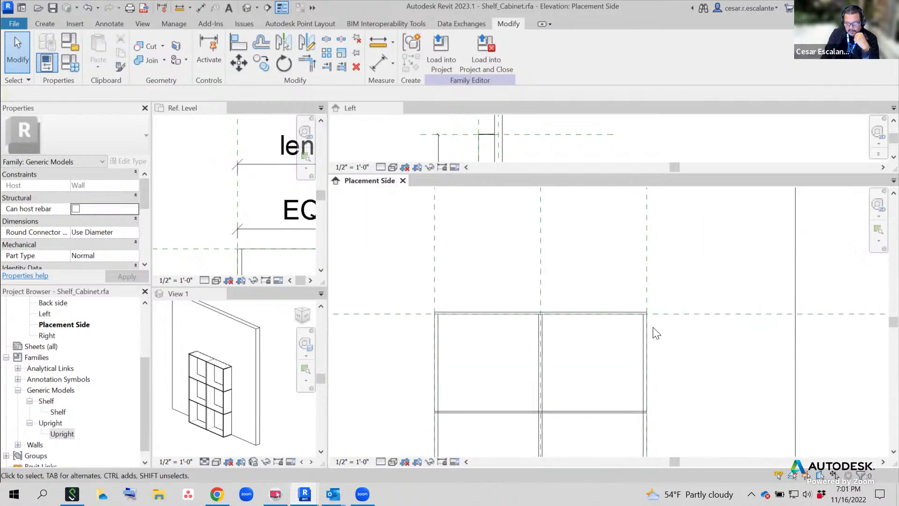
scroll(655, 329, "up", 5)
scroll(665, 339, "down", 2)
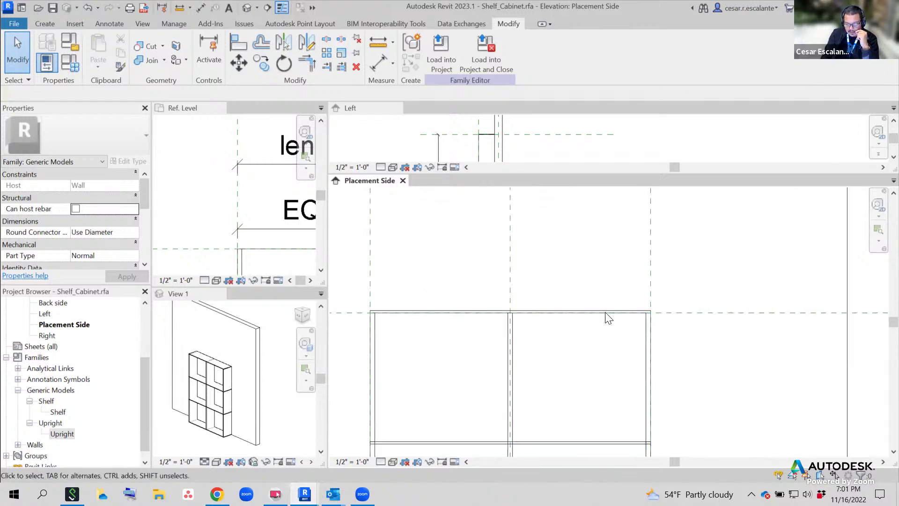
scroll(628, 345, "down", 1)
middle_click_drag(619, 349, 638, 220)
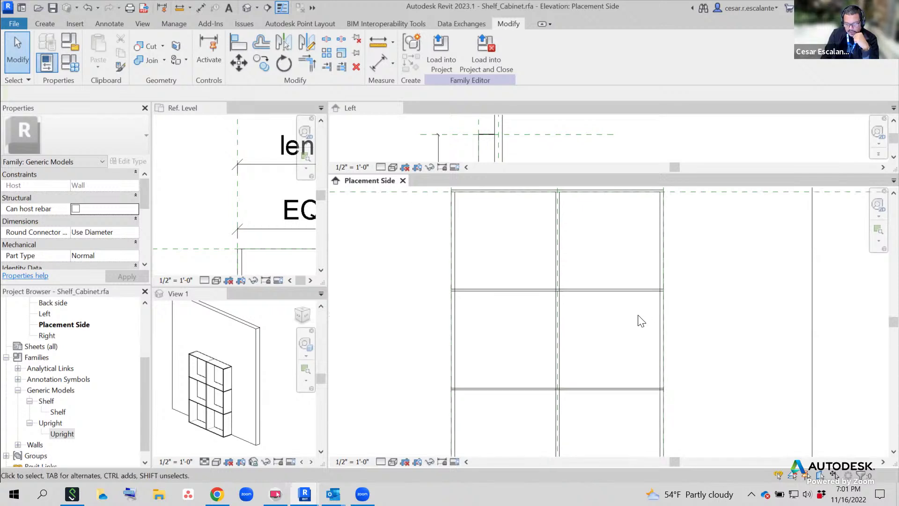
middle_click_drag(648, 322, 645, 230)
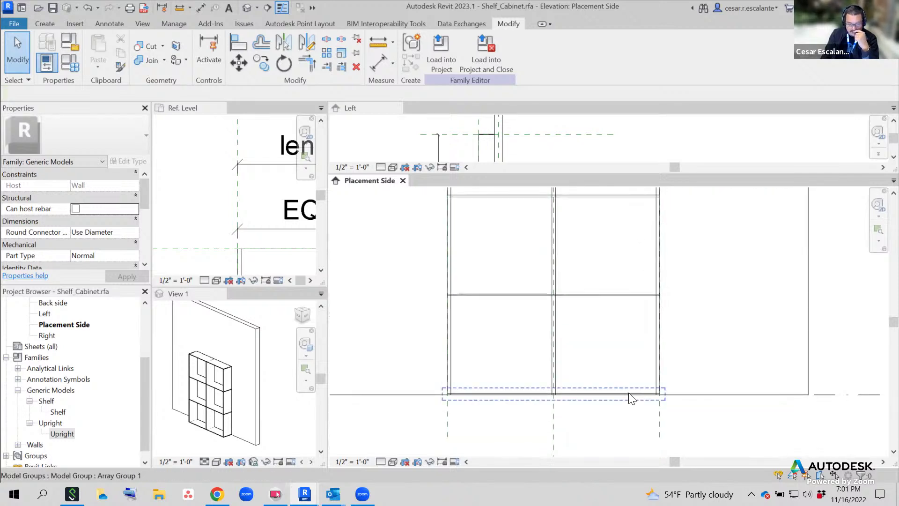
middle_click_drag(685, 282, 693, 439)
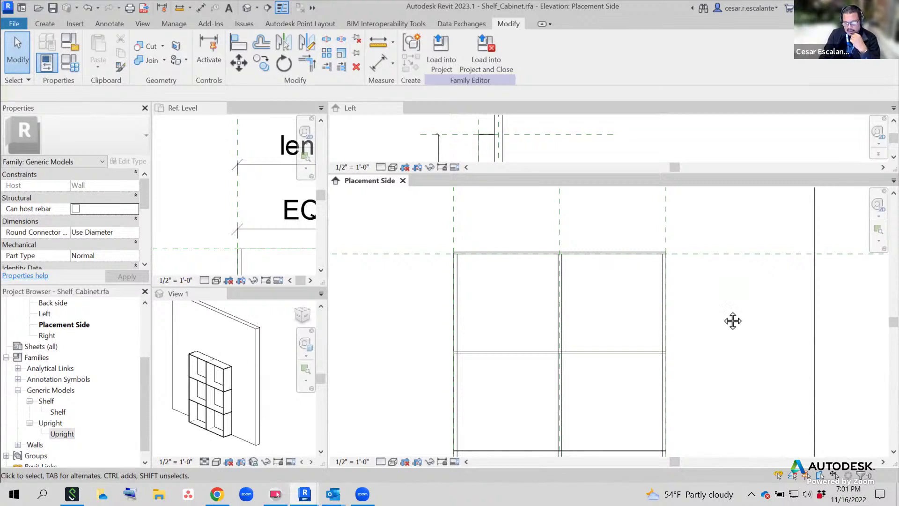
Align the upper face of the top shelf with the upper reference plane in the Placement Side elevation and lock the alignment
middle_click_drag(732, 317, 721, 338)
scroll(718, 337, "up", 2)
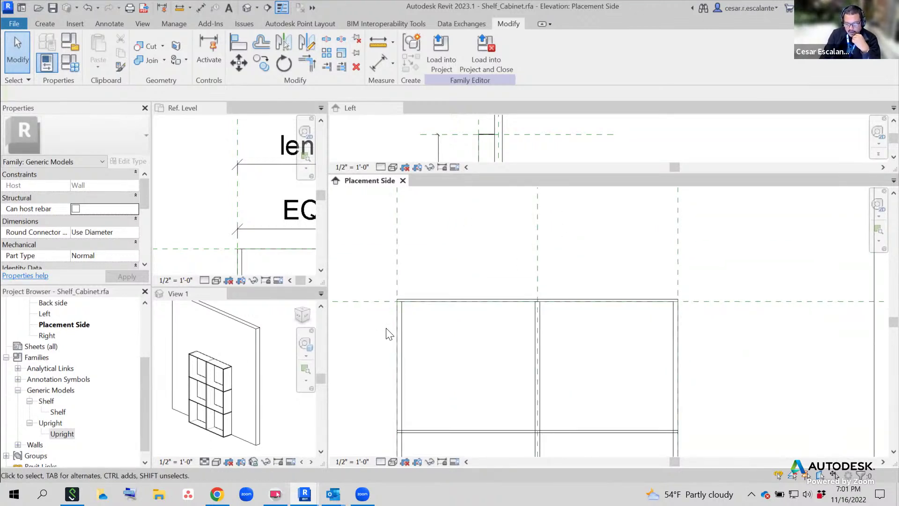
left_click(235, 40)
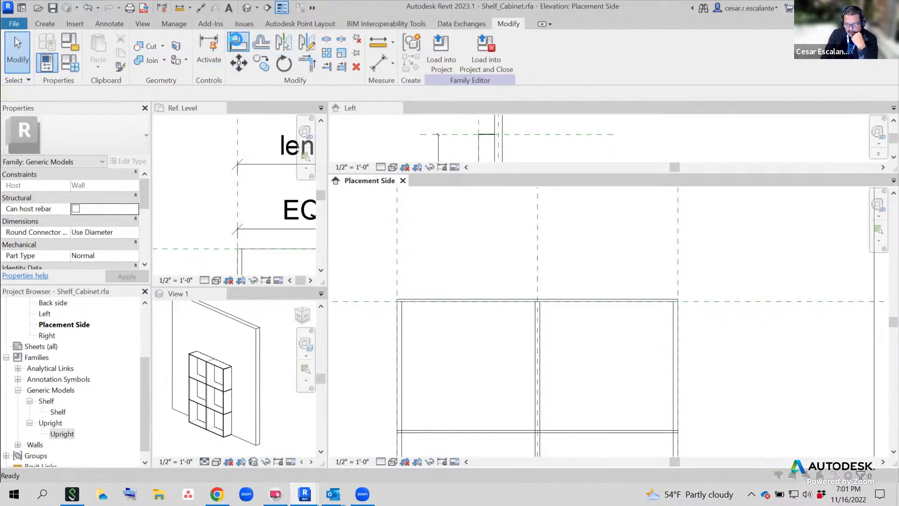
left_click(516, 295)
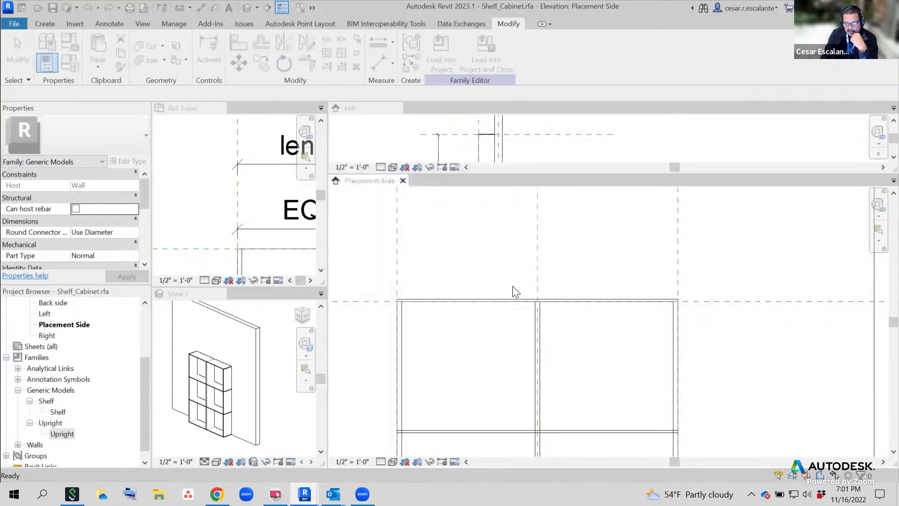
left_click(751, 302)
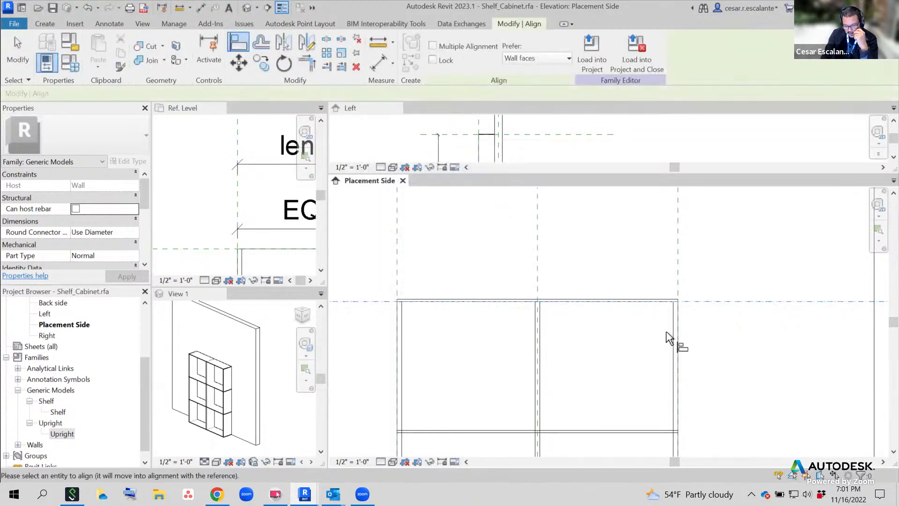
scroll(641, 344, "up", 3)
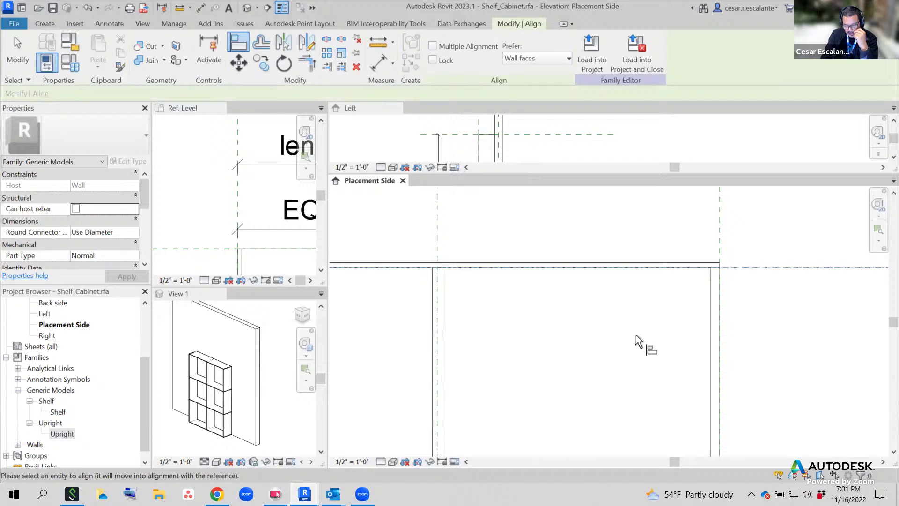
left_click(661, 265)
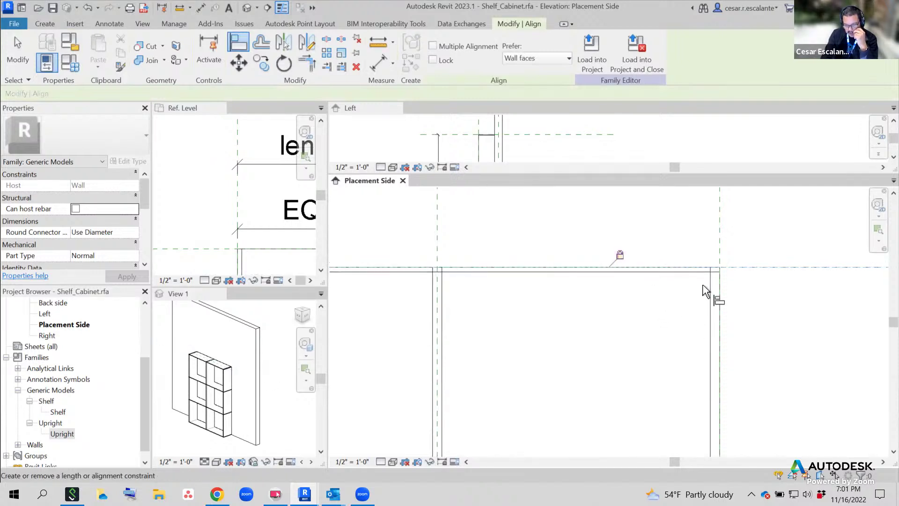
scroll(753, 304, "down", 4)
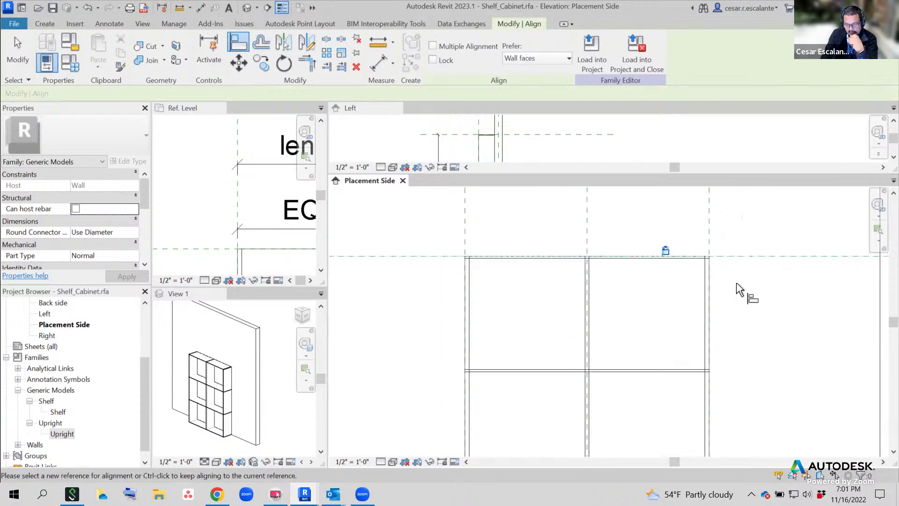
scroll(737, 289, "down", 2)
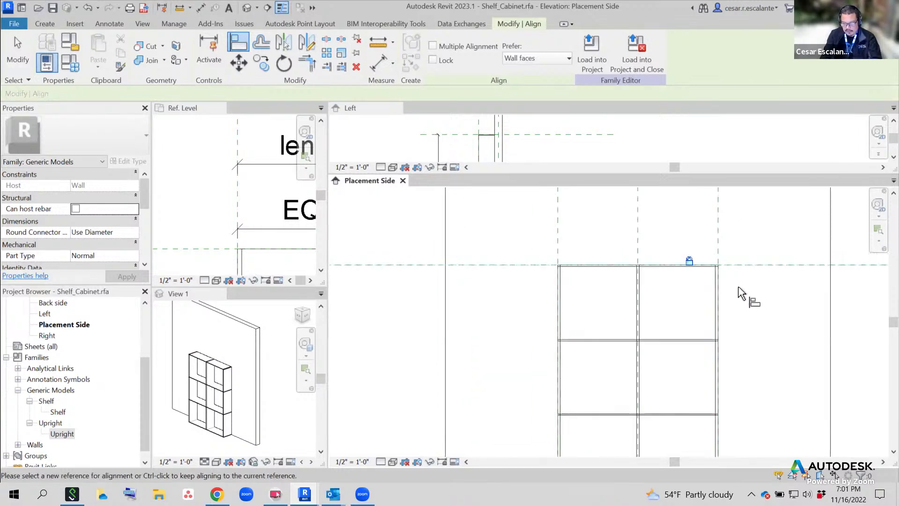
key("Escape")
key("Escape")
scroll(741, 293, "up", 2)
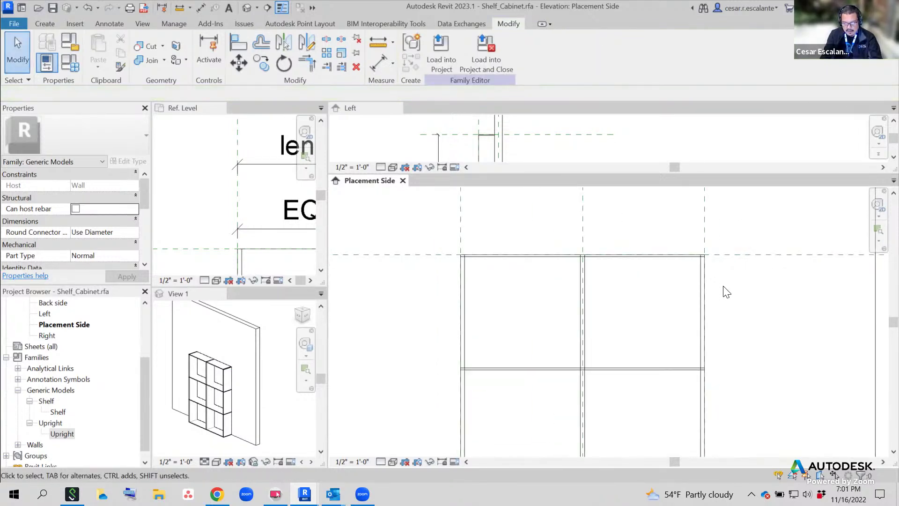
Repeat the Align between the upper reference plane and the top edge of the cabinet to check its constraint
left_click(241, 44)
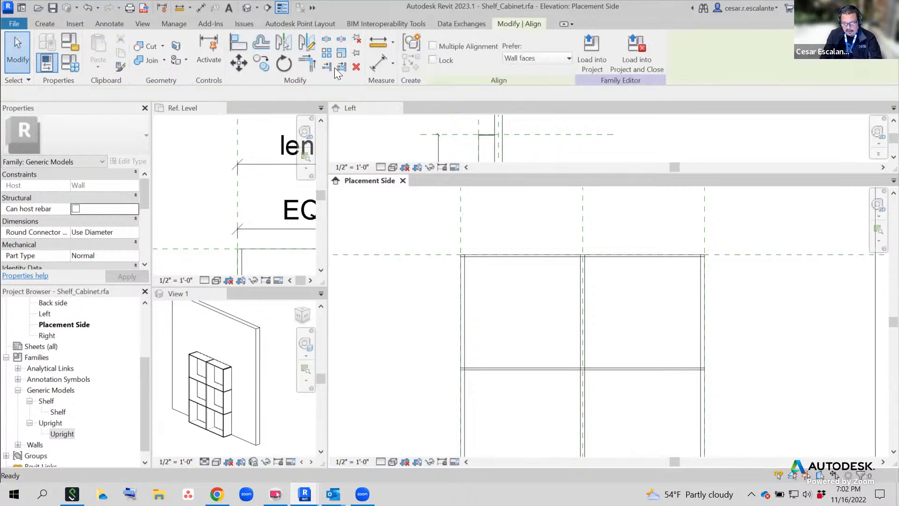
left_click(759, 255)
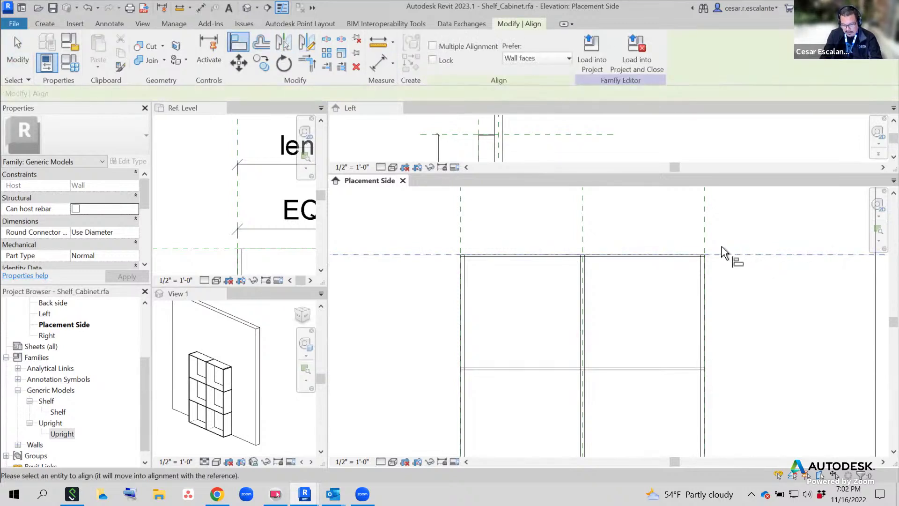
left_click(686, 257)
scroll(682, 276, "up", 2)
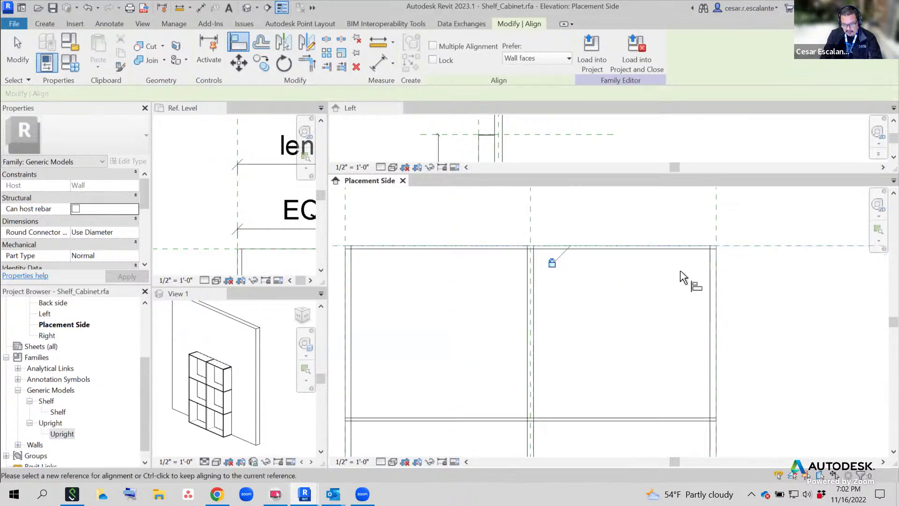
scroll(682, 276, "up", 1)
key("Escape")
key("Escape")
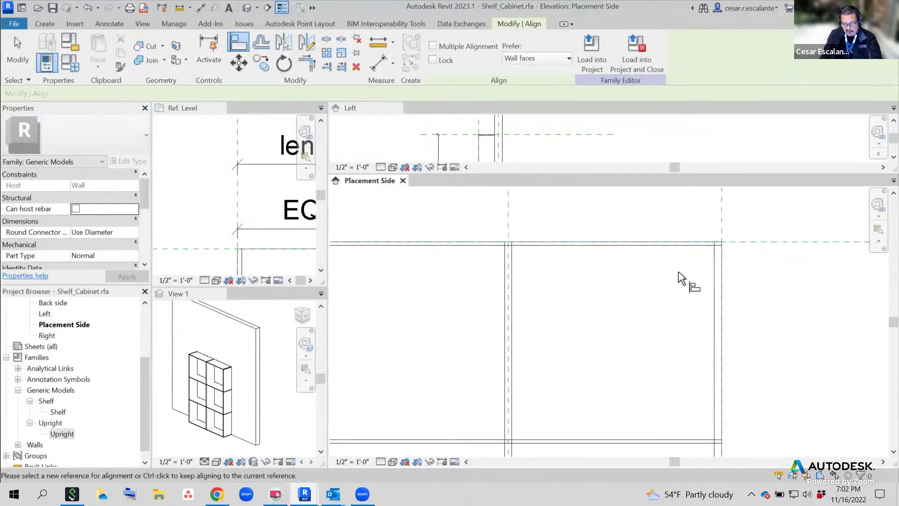
Enlarge the Left elevation view and bring up the corner where the top shelf meets the wall
scroll(679, 281, "down", 2)
scroll(679, 282, "down", 1)
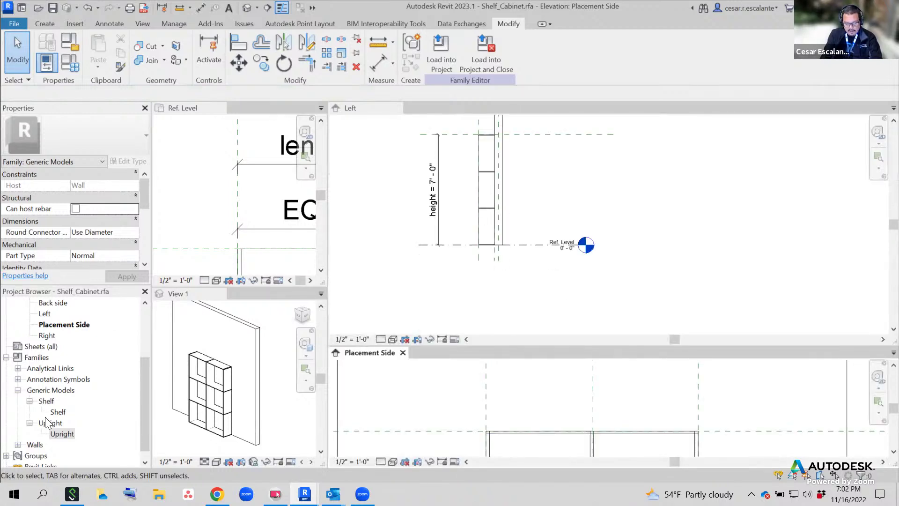
scroll(543, 147, "up", 2)
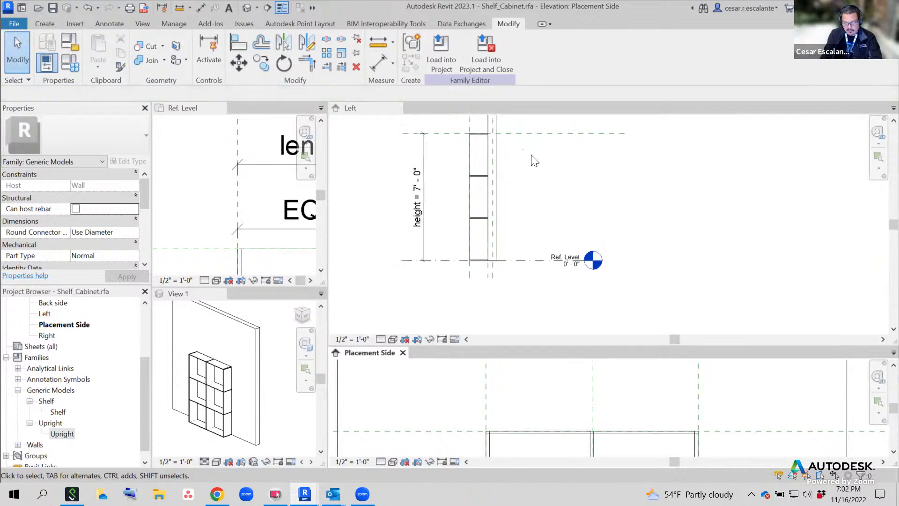
scroll(474, 160, "up", 5)
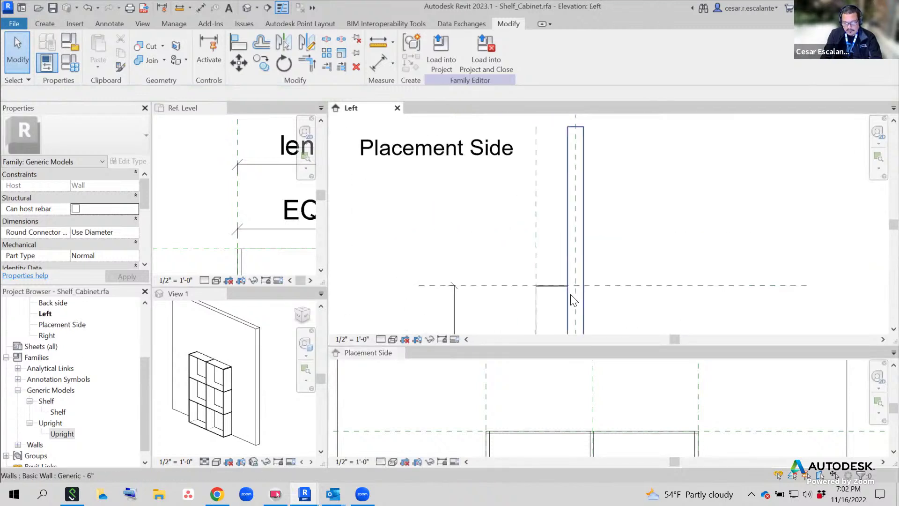
scroll(562, 301, "up", 2)
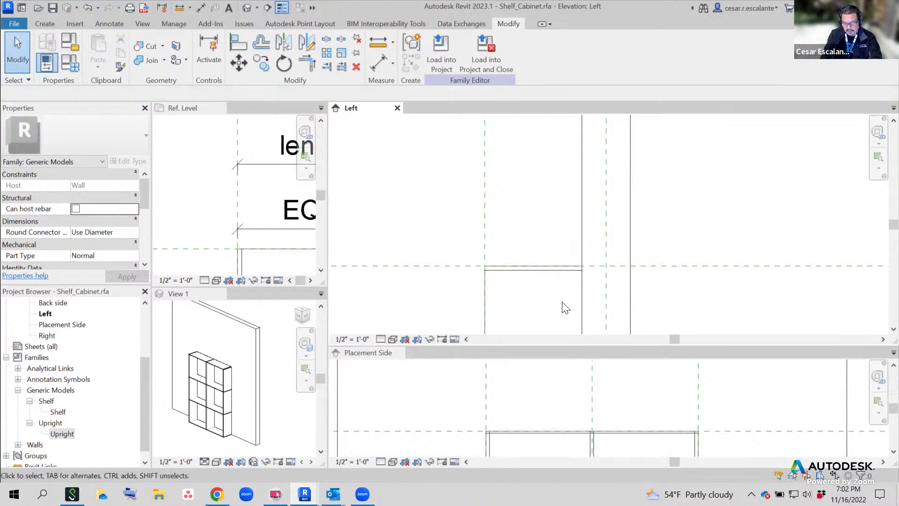
scroll(672, 248, "down", 5)
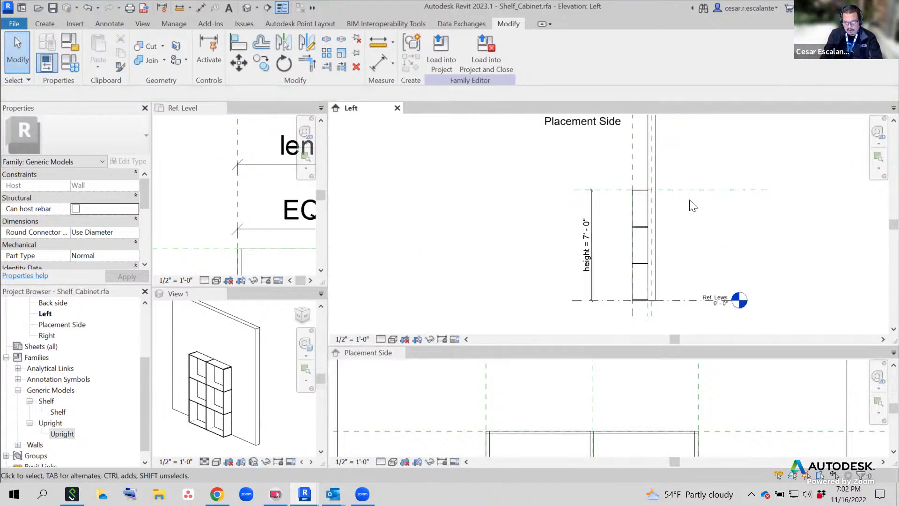
scroll(667, 280, "up", 3)
middle_click_drag(674, 291, 630, 311)
scroll(614, 197, "up", 3)
scroll(613, 197, "up", 2)
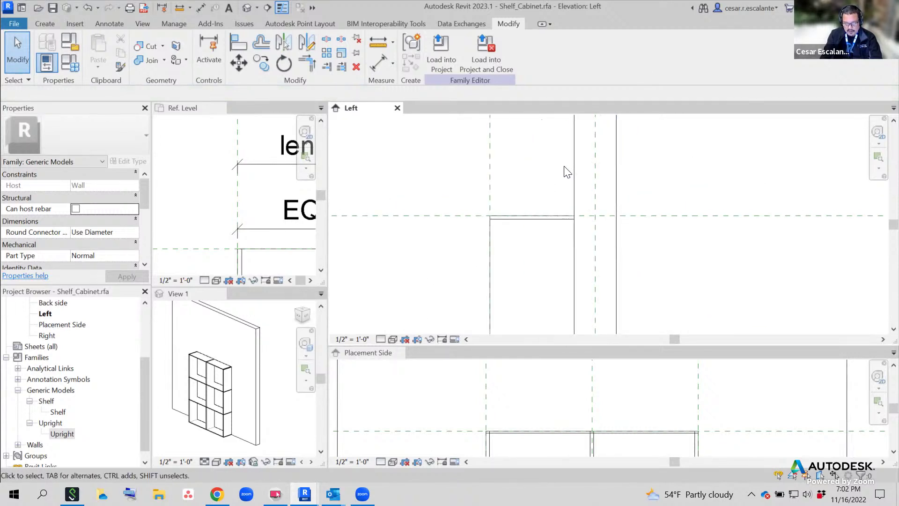
Align the back edge of the upright with the wall face in the Left elevation and lock the alignment
left_click(240, 45)
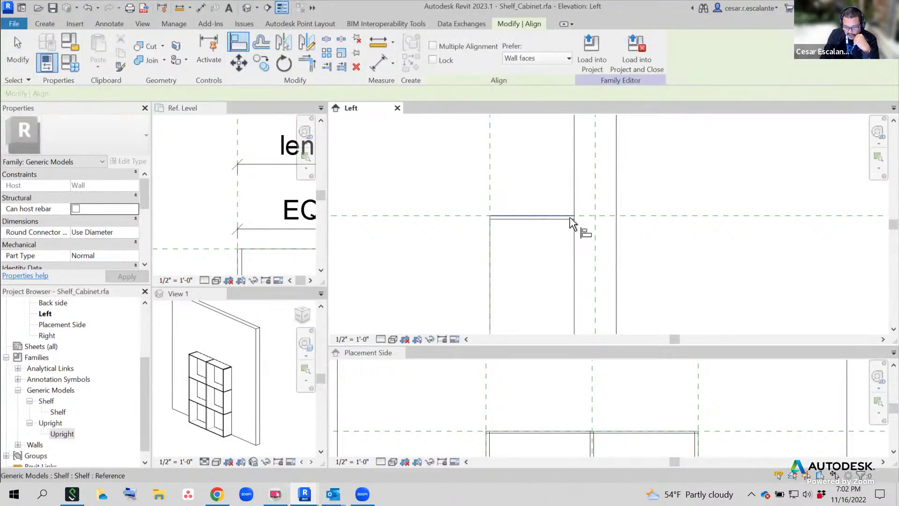
scroll(575, 221, "up", 4)
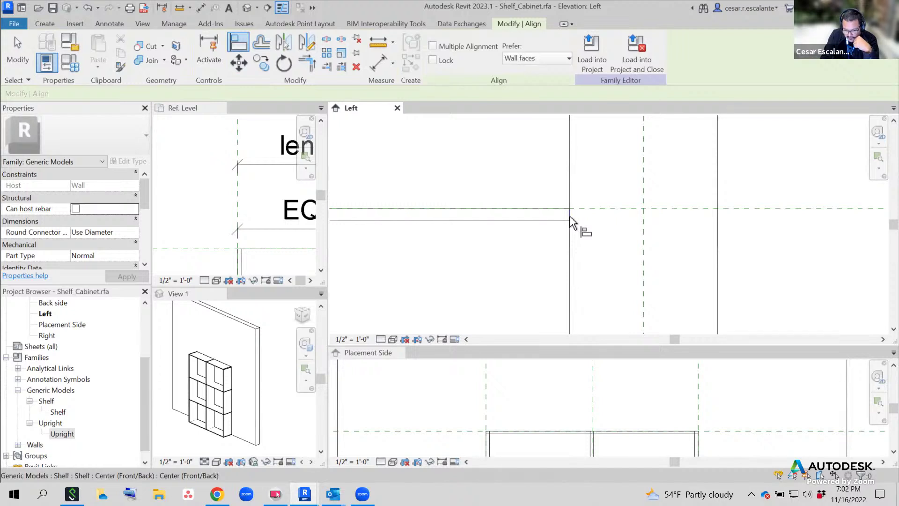
scroll(569, 215, "down", 2)
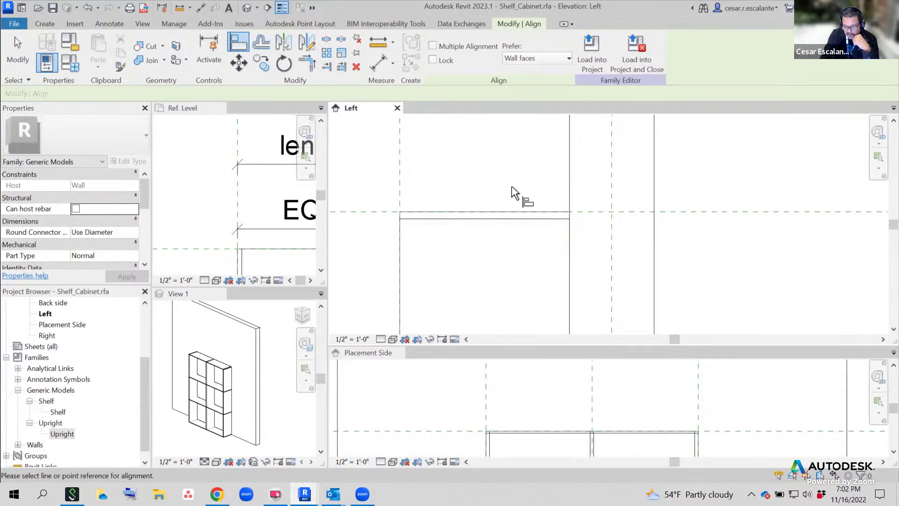
scroll(569, 216, "up", 1)
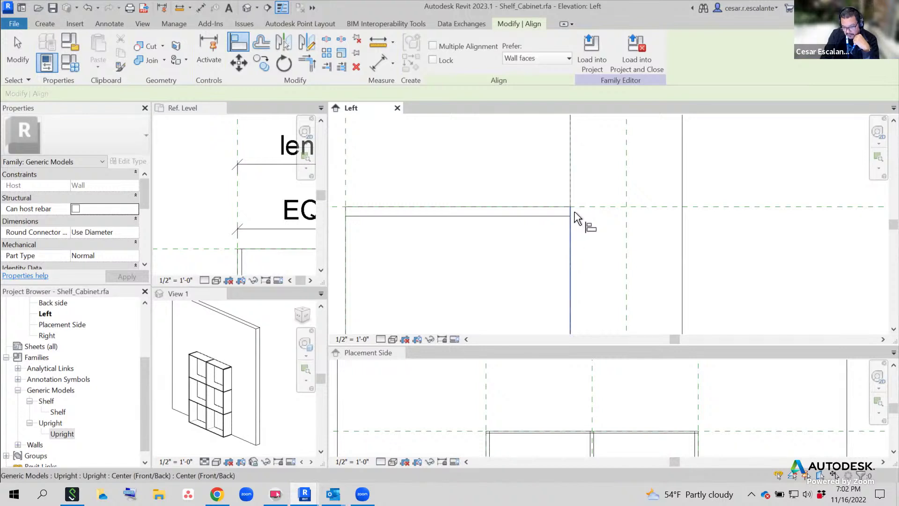
scroll(588, 217, "down", 3)
middle_click_drag(594, 217, 630, 121)
scroll(629, 123, "down", 2)
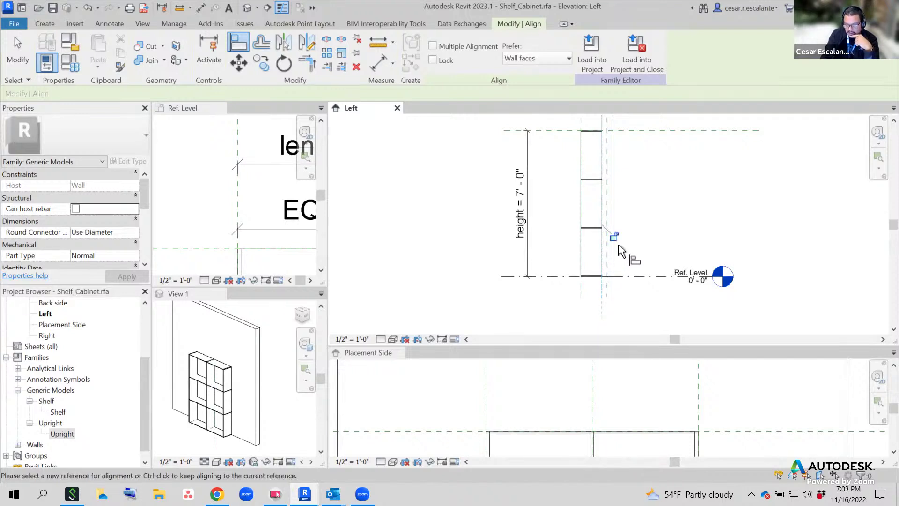
left_click(613, 236)
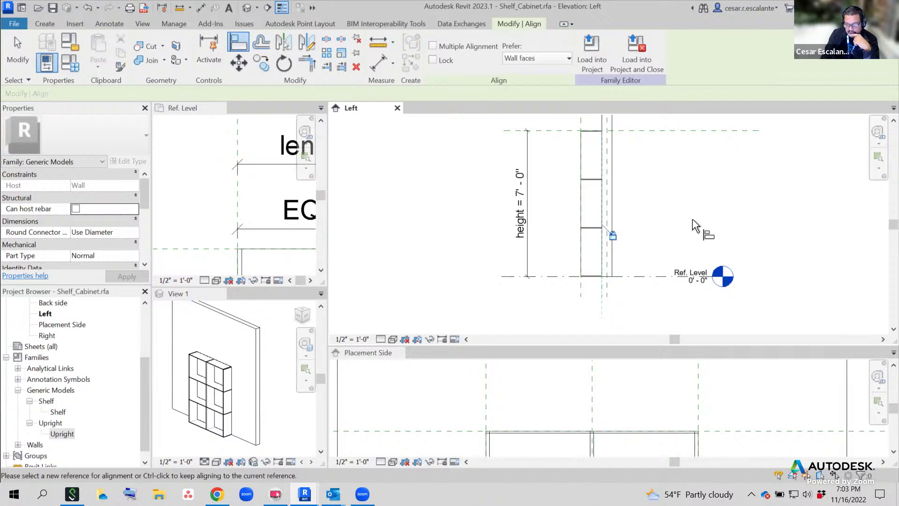
scroll(662, 277, "up", 5)
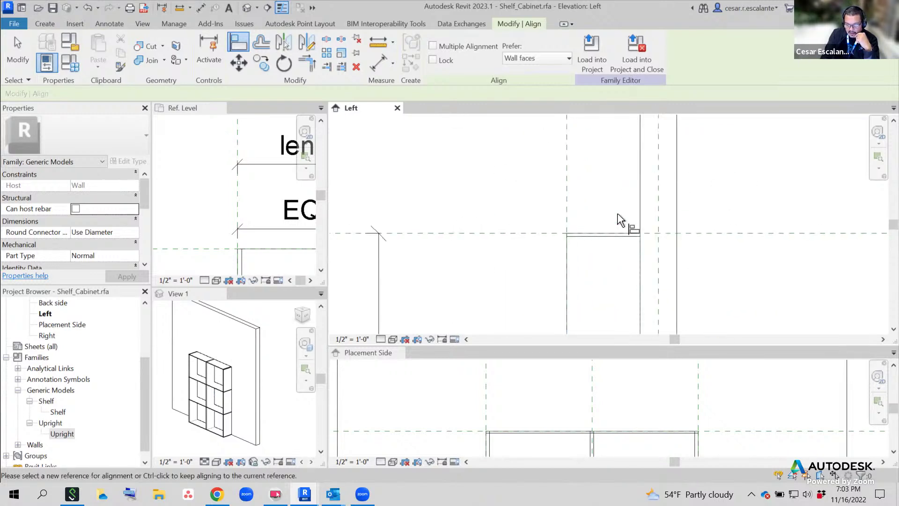
Examine the corner where the top shelf meets the wall and the whole cabinet profile in the Left elevation, and end the Align command
scroll(619, 220, "up", 4)
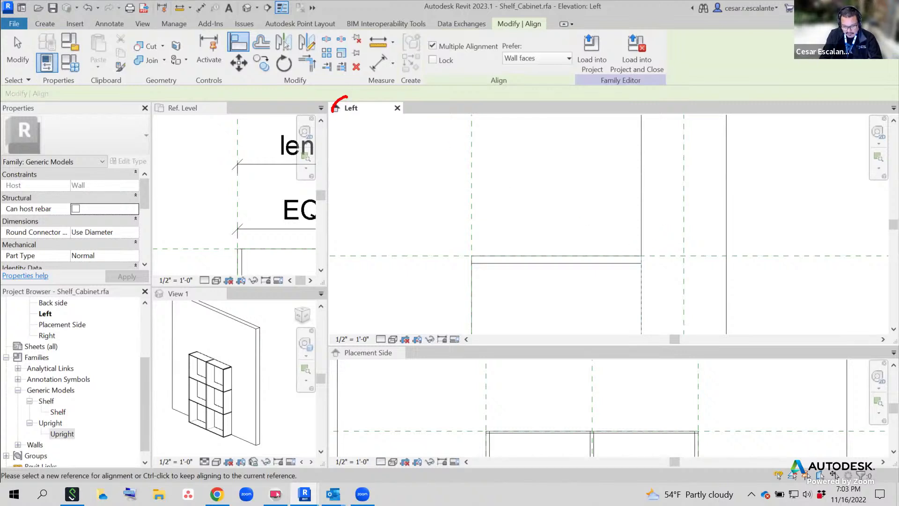
left_click_drag(331, 111, 327, 90)
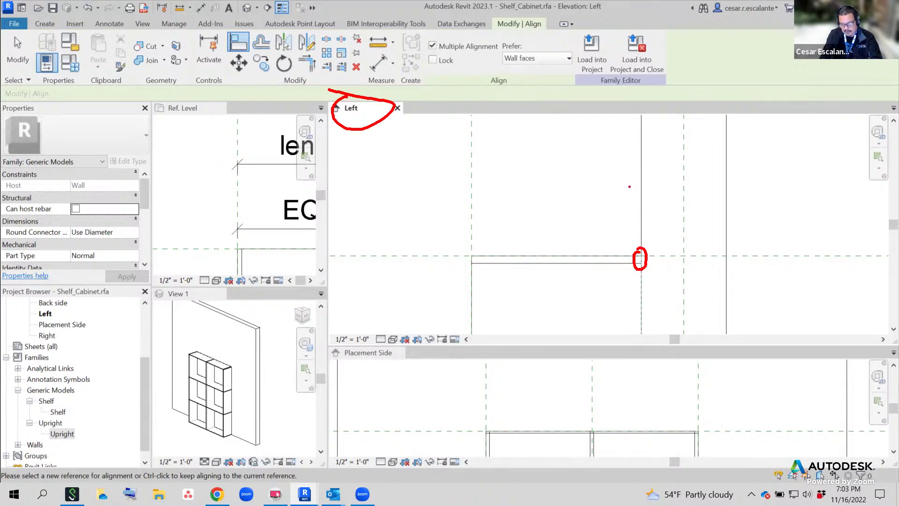
key("Escape")
scroll(642, 198, "down", 5)
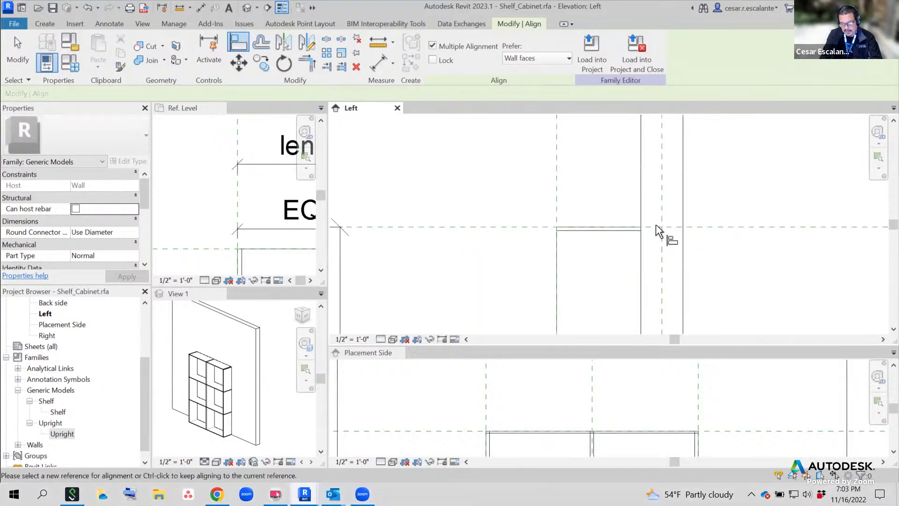
middle_click_drag(655, 226, 617, 166)
scroll(617, 166, "down", 3)
middle_click_drag(650, 218, 642, 162)
scroll(641, 162, "down", 2)
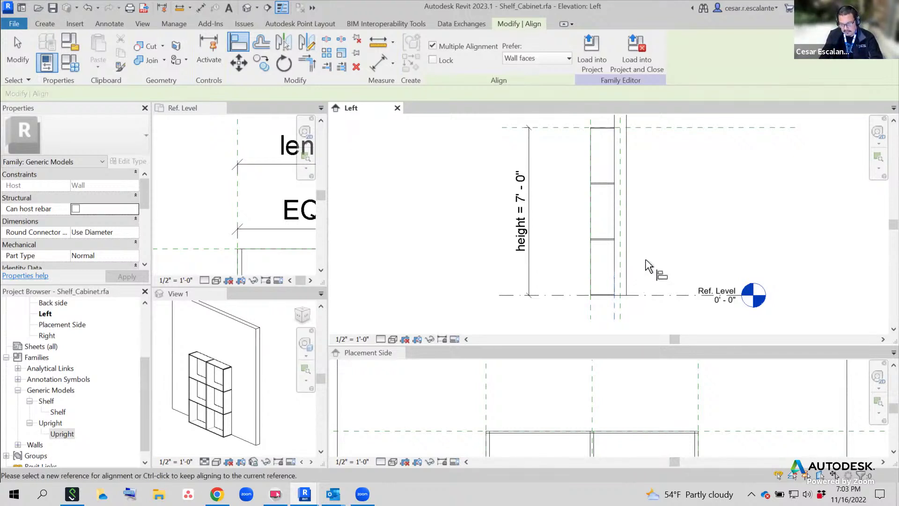
key("Escape")
scroll(665, 253, "down", 2)
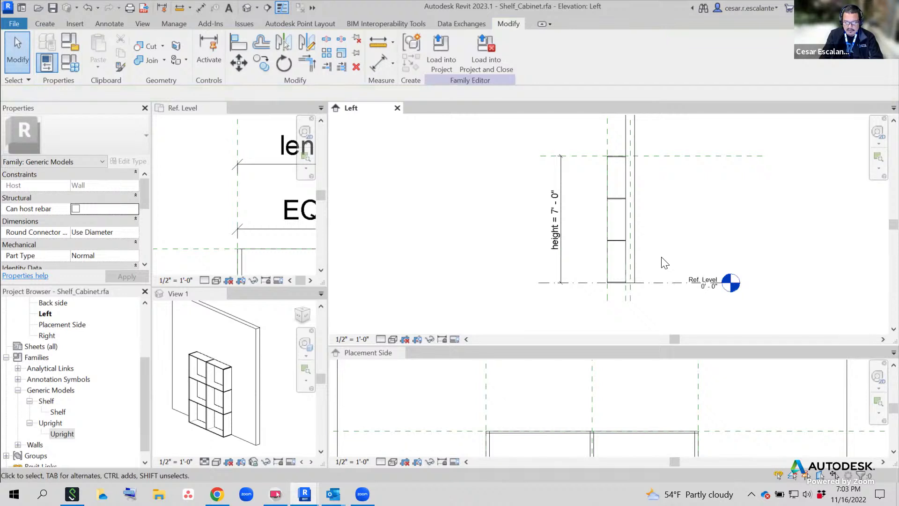
left_click_drag(585, 354, 597, 194)
scroll(661, 304, "down", 3)
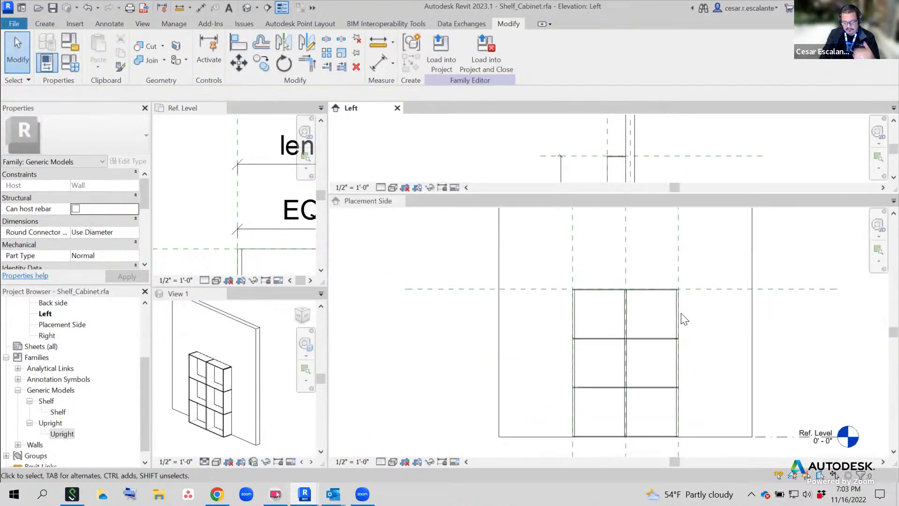
left_click(655, 283)
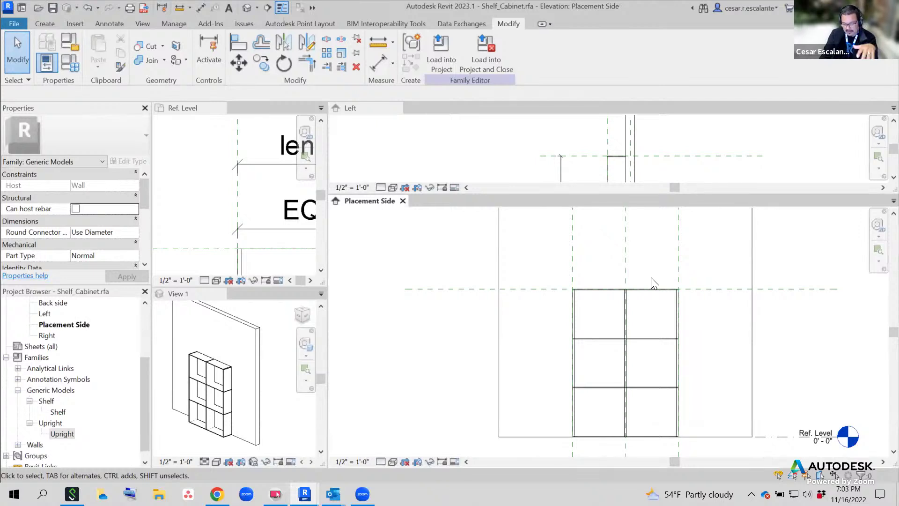
left_click(644, 185)
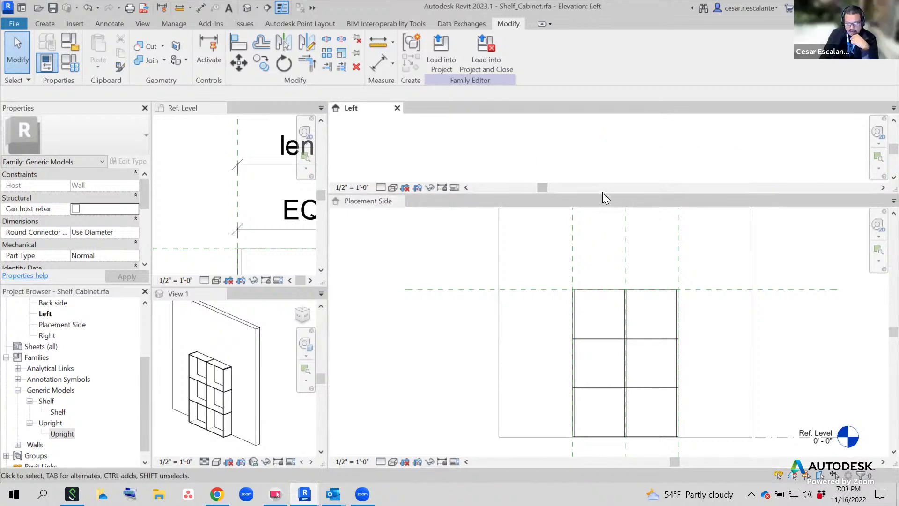
Enlarge and fit the Left elevation, select the Wall Edge reference plane, inspect its locked constraints around the top shelf, and clear the selection
left_click_drag(600, 194, 597, 404)
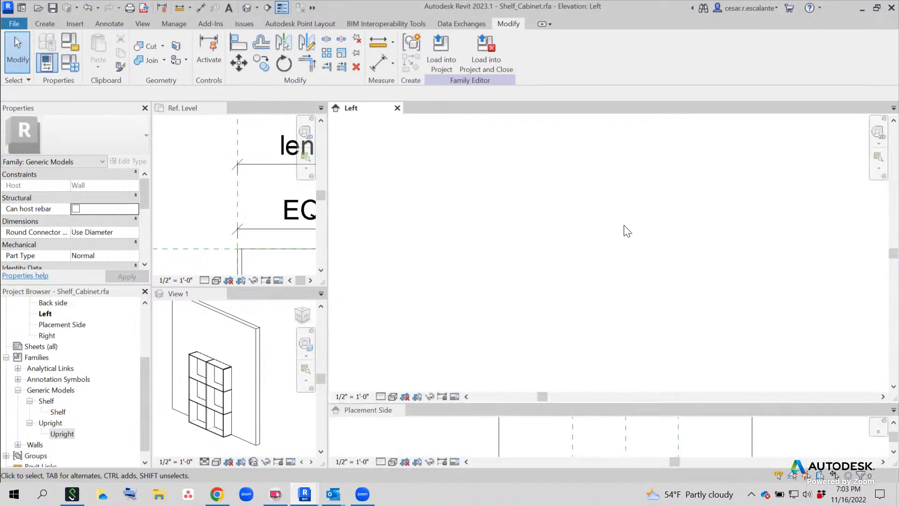
key("z")
key("e")
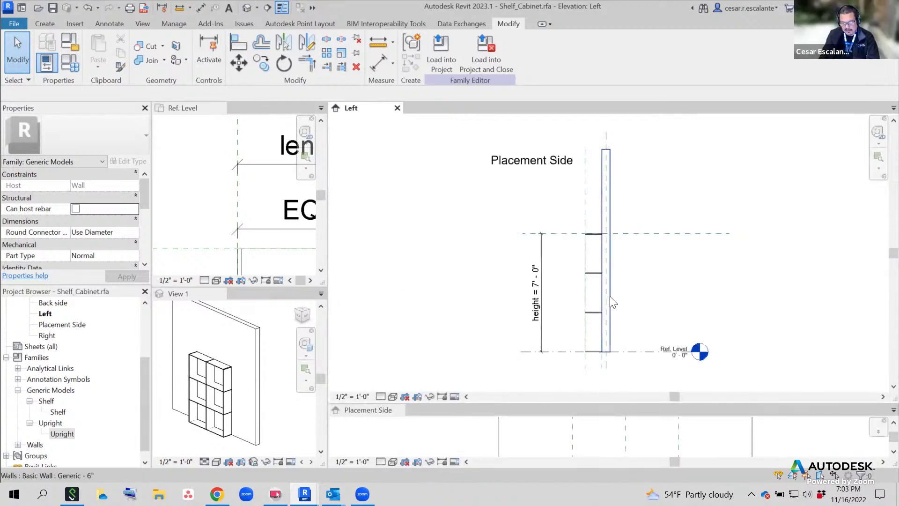
scroll(598, 364, "up", 2)
left_click(608, 369)
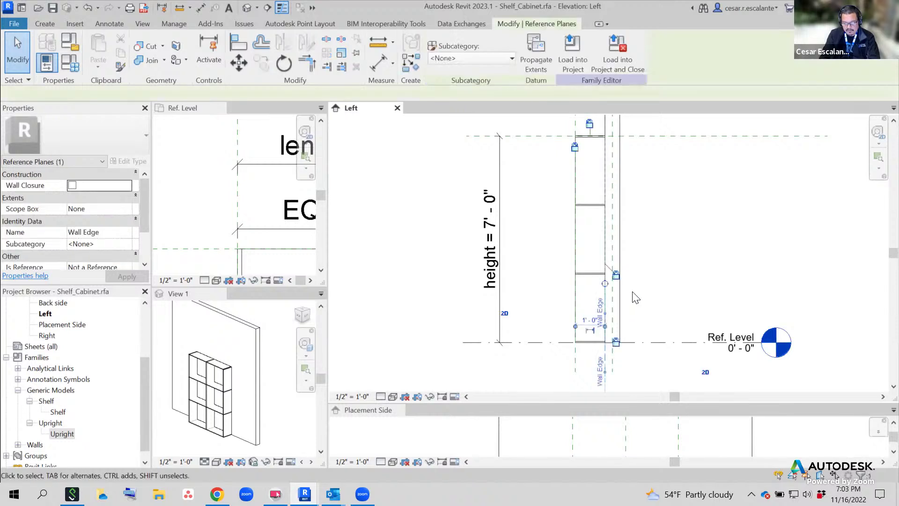
scroll(658, 251, "up", 2)
middle_click_drag(628, 172, 649, 208)
scroll(652, 205, "down", 1)
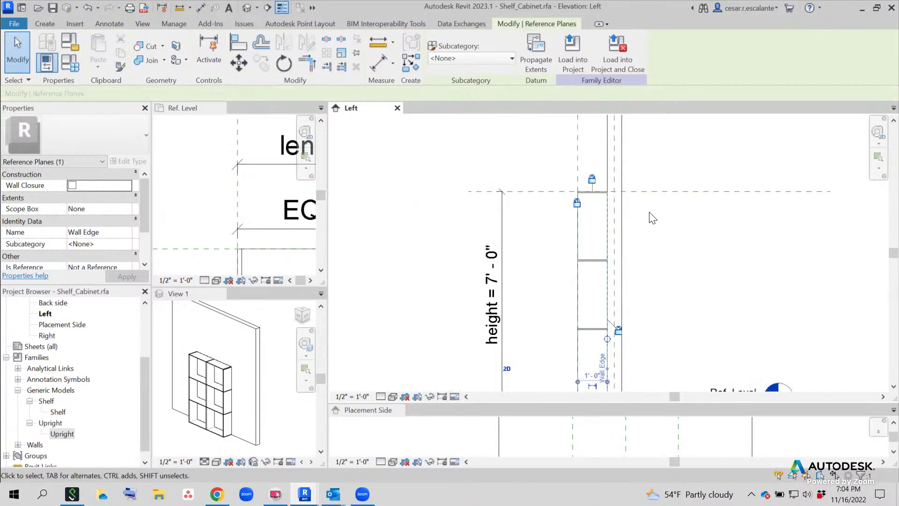
scroll(611, 175, "up", 4)
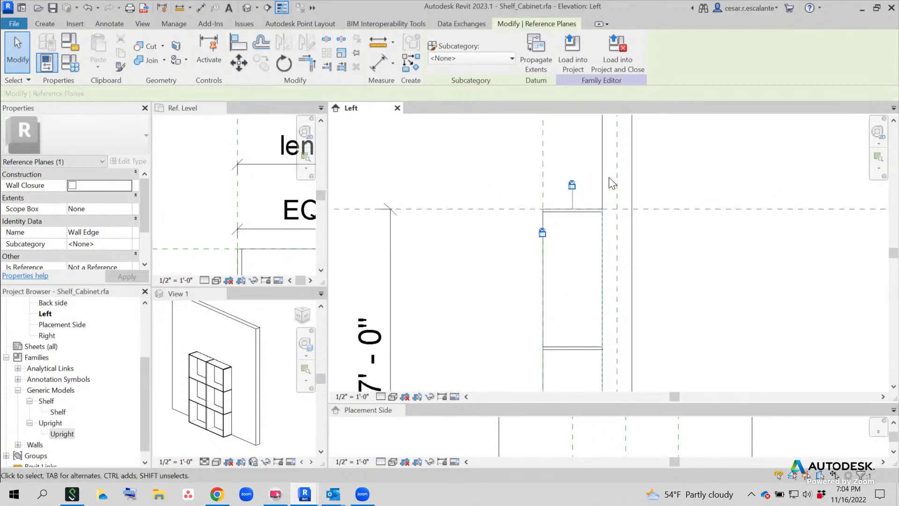
scroll(566, 235, "up", 2)
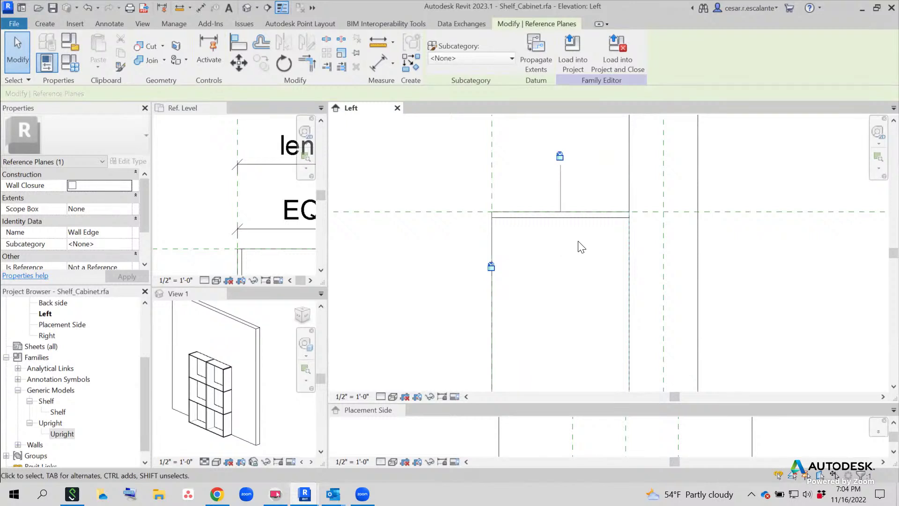
key("ctrl+z")
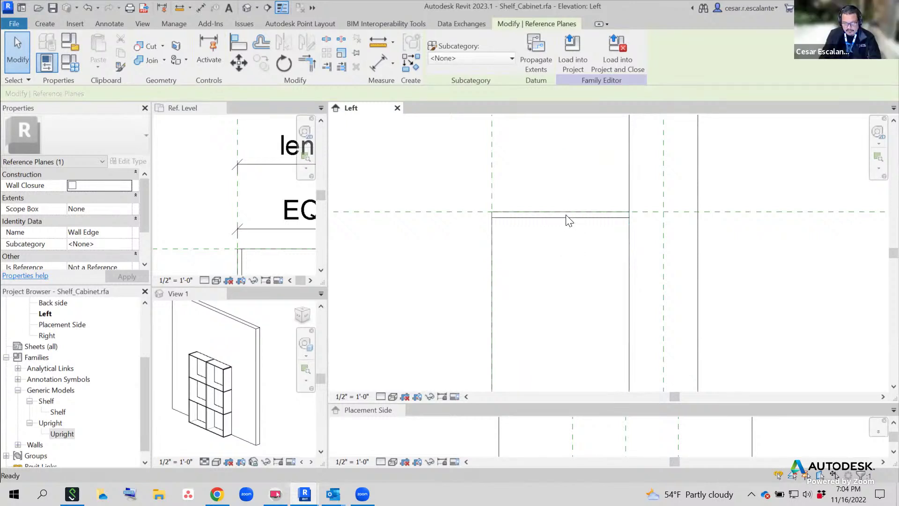
left_click(530, 277)
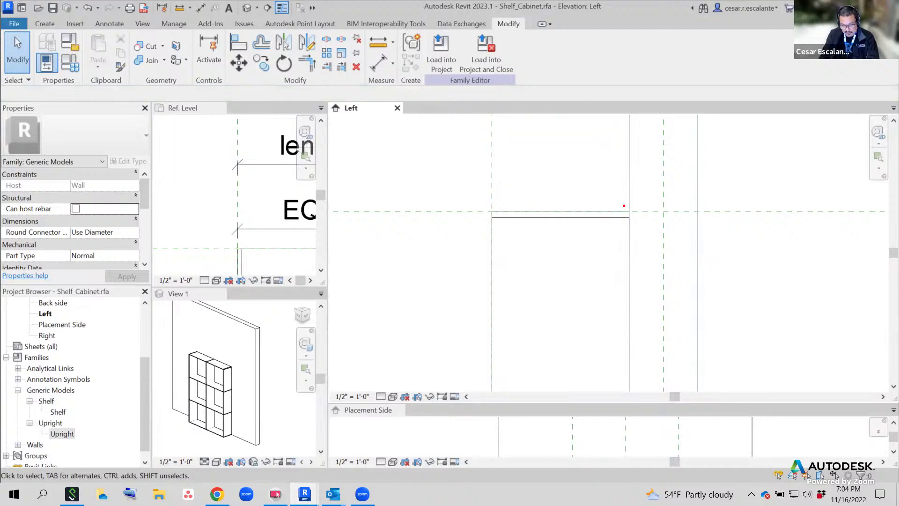
left_click_drag(625, 207, 625, 207)
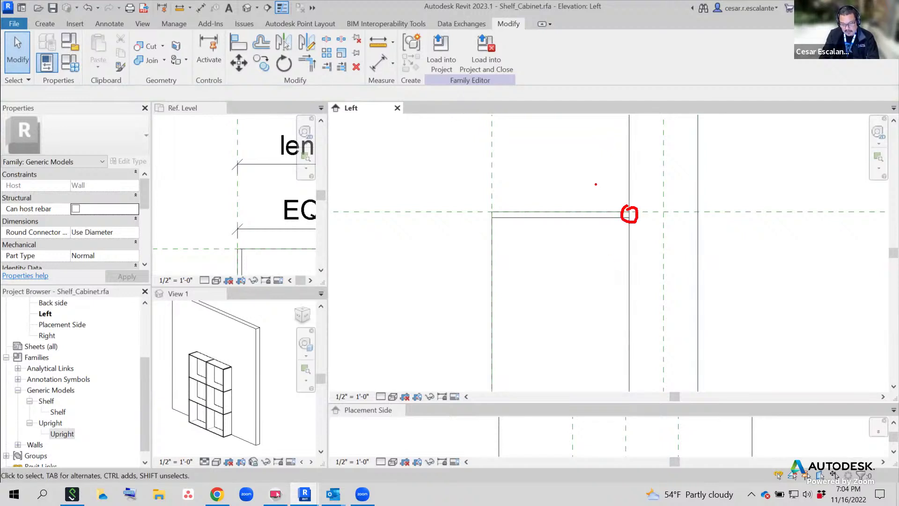
left_click_drag(582, 169, 614, 167)
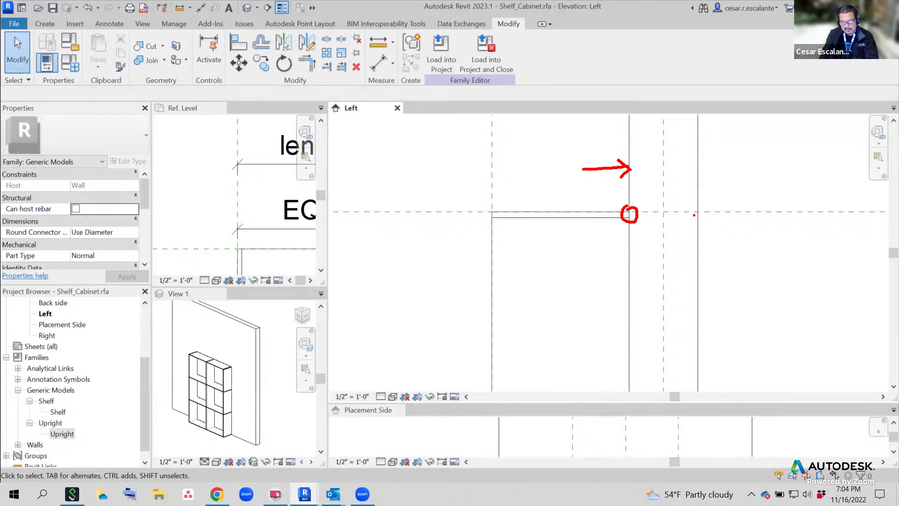
scroll(636, 220, "down", 3)
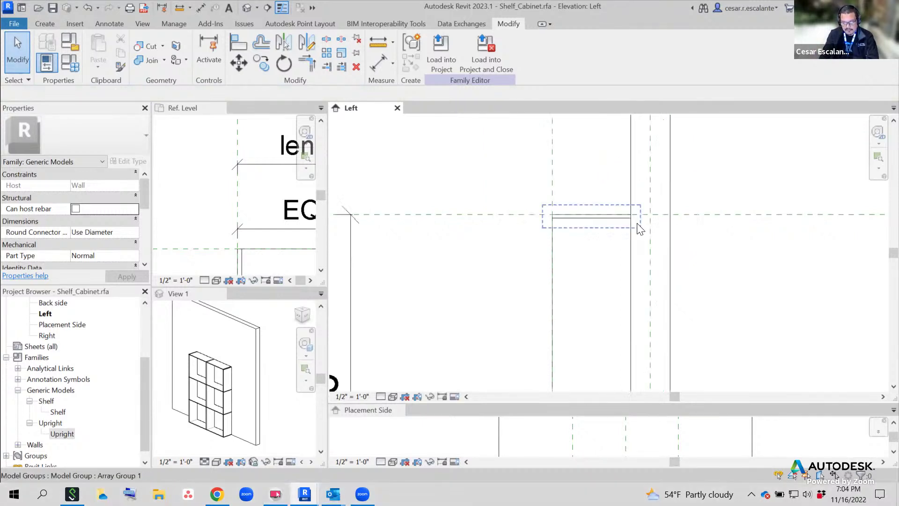
scroll(639, 228, "down", 4)
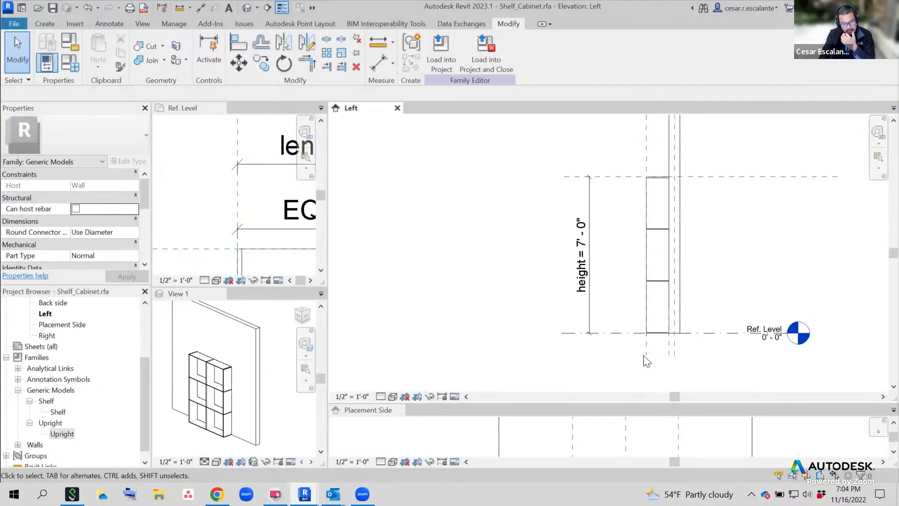
Enlarge the Placement Side elevation, make it the active view and bring the whole cabinet into sight
left_click_drag(618, 403, 616, 210)
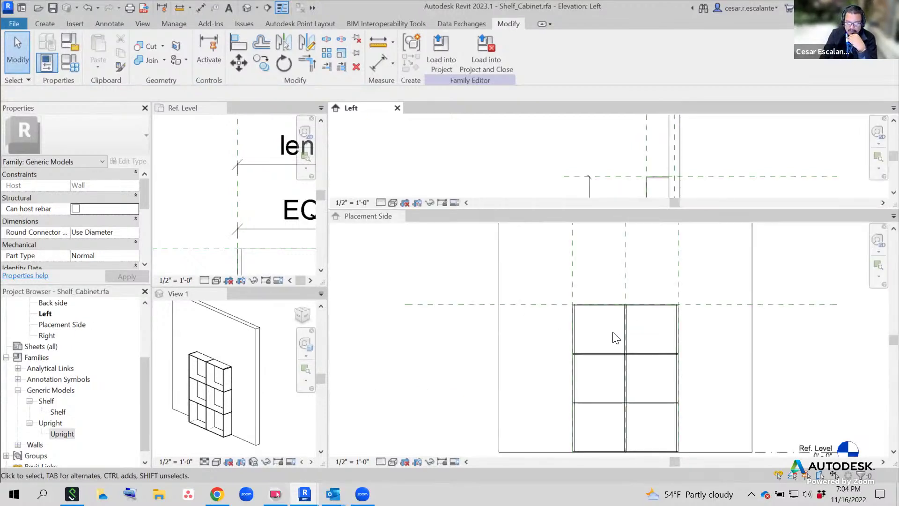
left_click(620, 285)
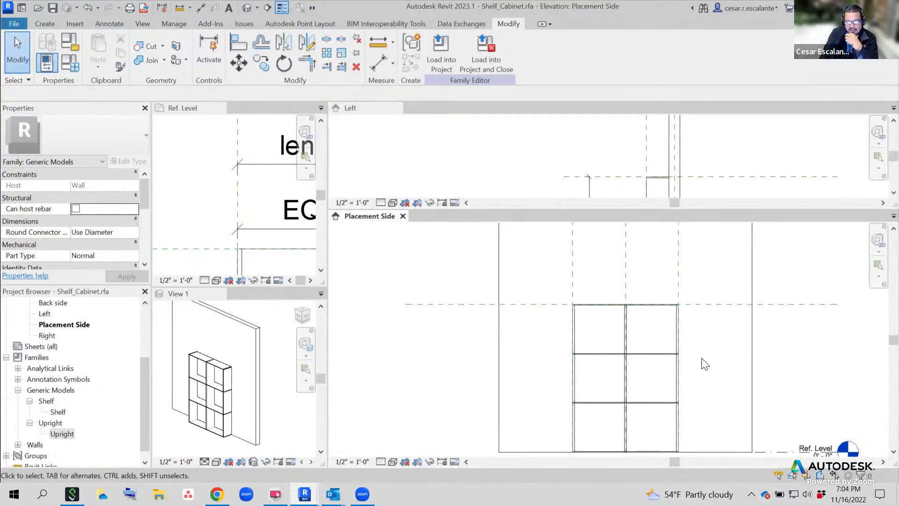
middle_click_drag(705, 364, 675, 321)
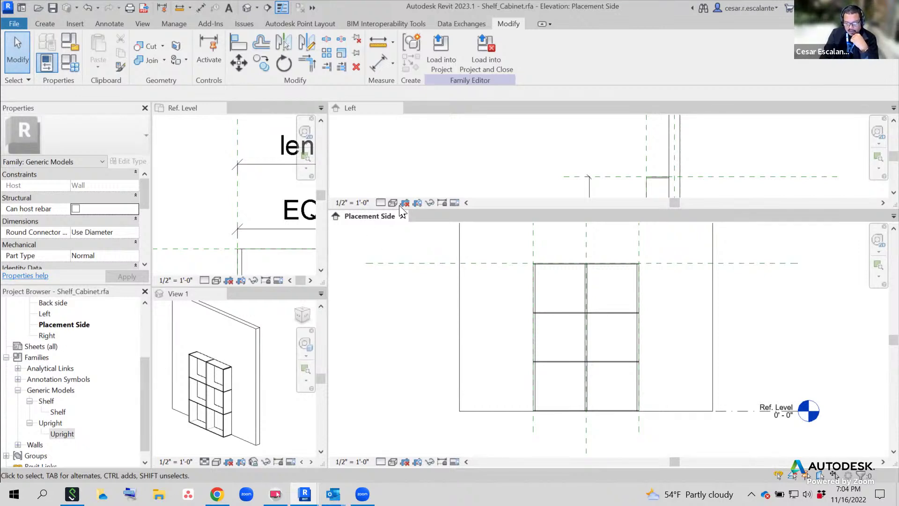
Try to label the shelf array's count with the parameter n in the Placement Side elevation, and undo the labelling
left_click(605, 316)
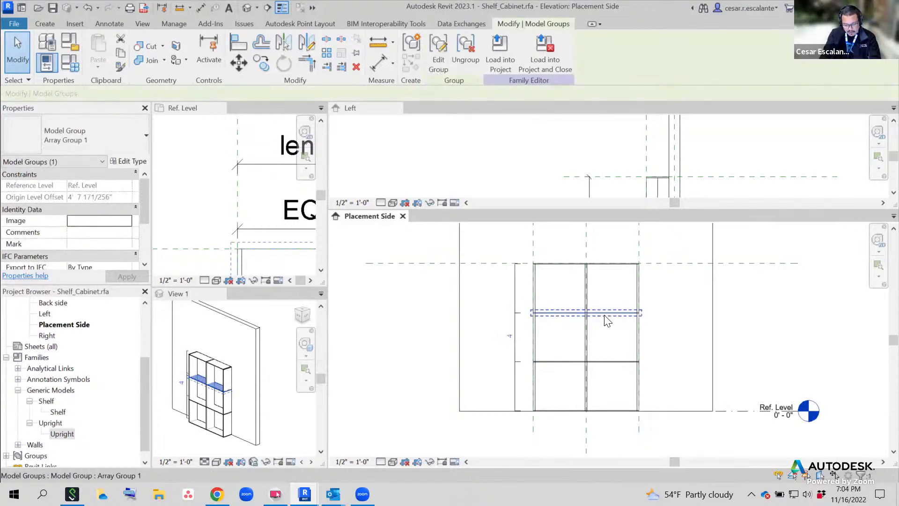
mouse_move(505, 256)
left_mouse_down()
mouse_move(501, 386)
mouse_move(523, 282)
mouse_move(517, 248)
left_mouse_up()
key("Escape")
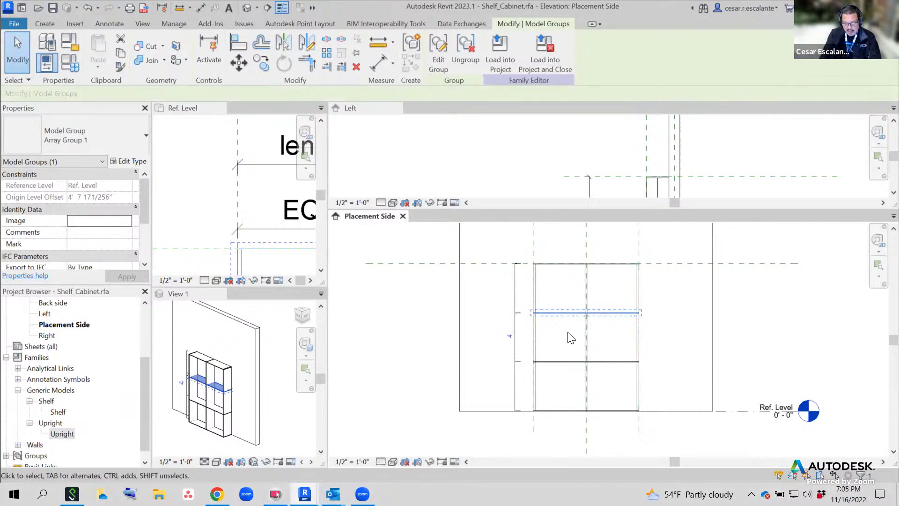
left_click(516, 359)
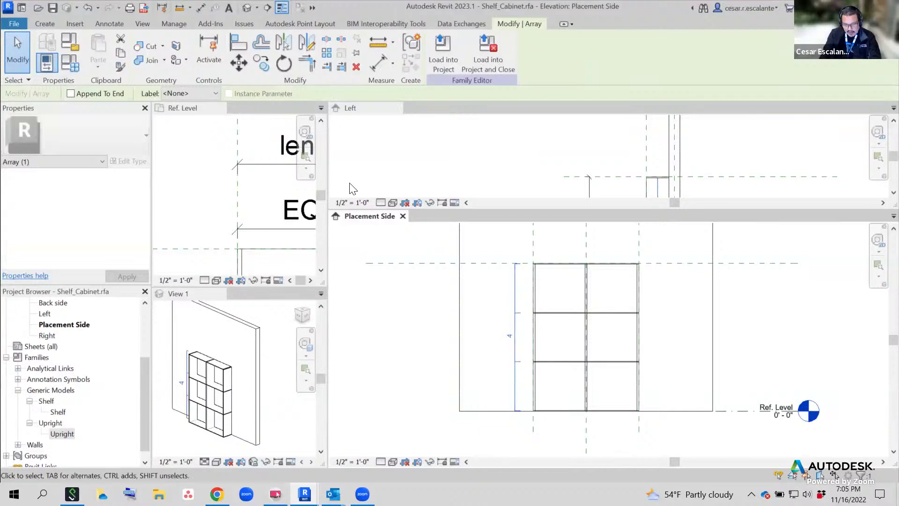
left_click(211, 92)
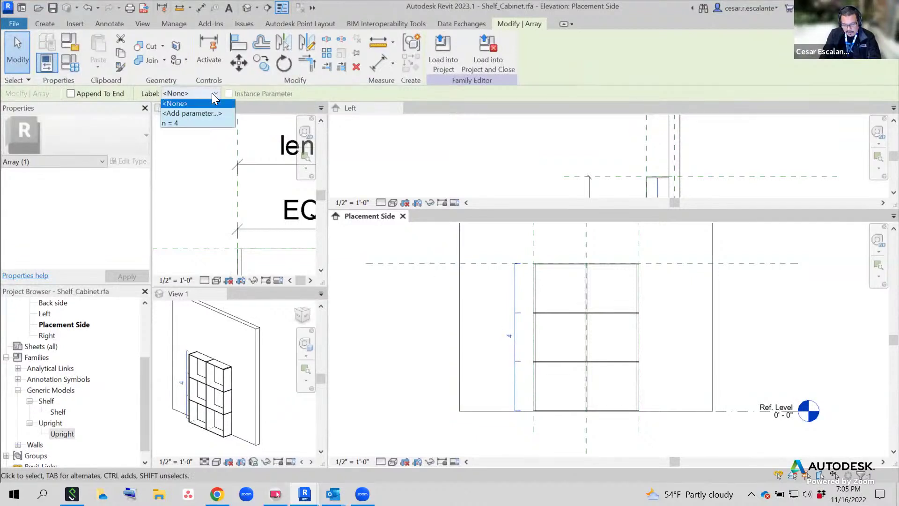
left_click(177, 124)
left_click(467, 426)
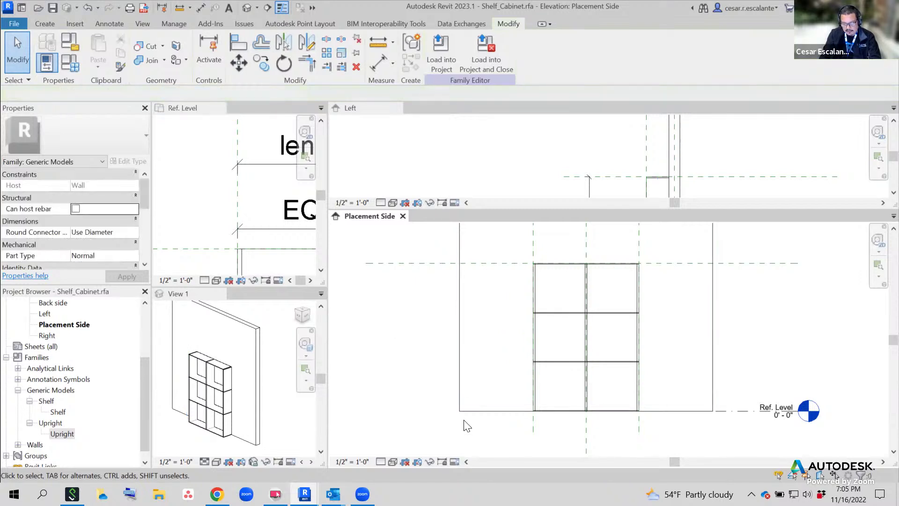
left_click(88, 9)
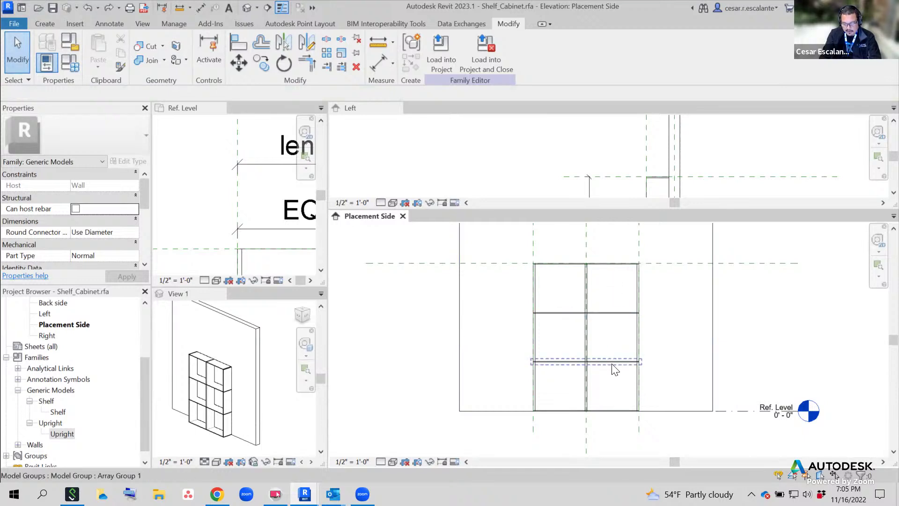
Label the shelf array's count with the existing parameter n in the Placement Side elevation and clear the selection
scroll(612, 368, "up", 2)
scroll(615, 369, "up", 1)
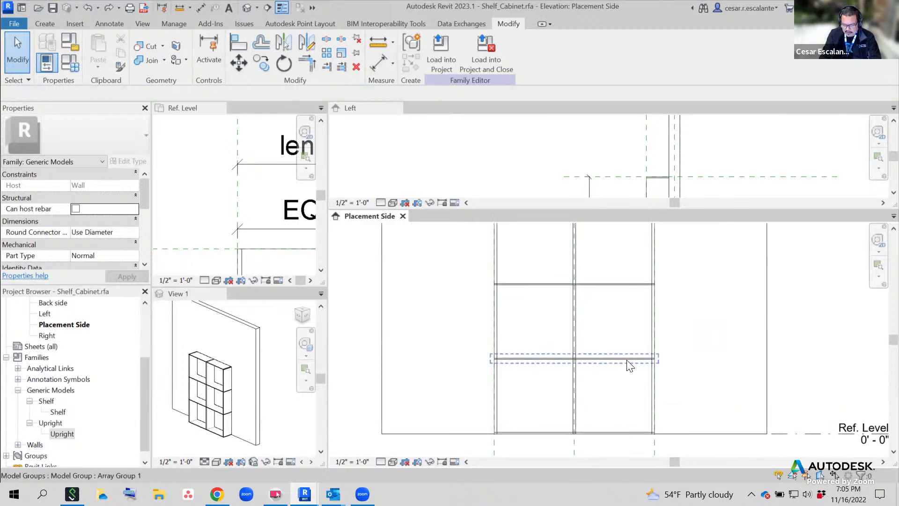
middle_click_drag(638, 341, 637, 379)
scroll(636, 379, "down", 1)
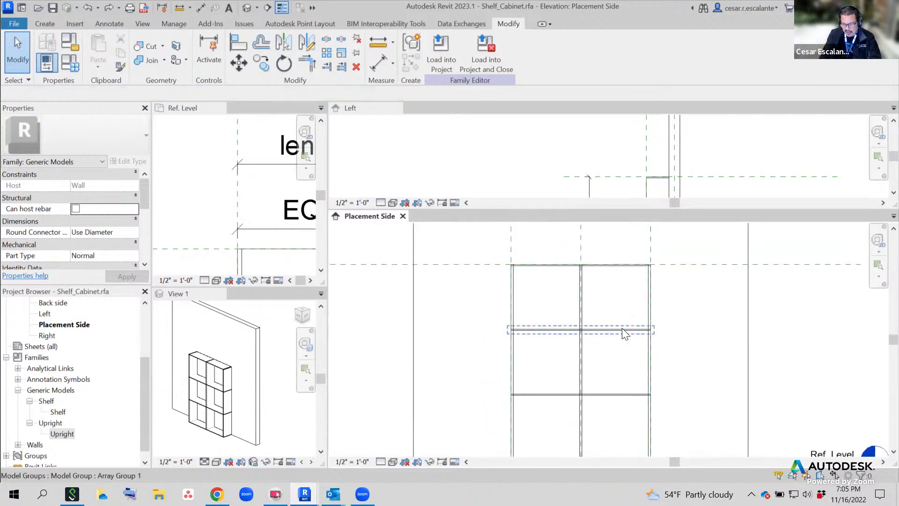
middle_click_drag(623, 332, 641, 337)
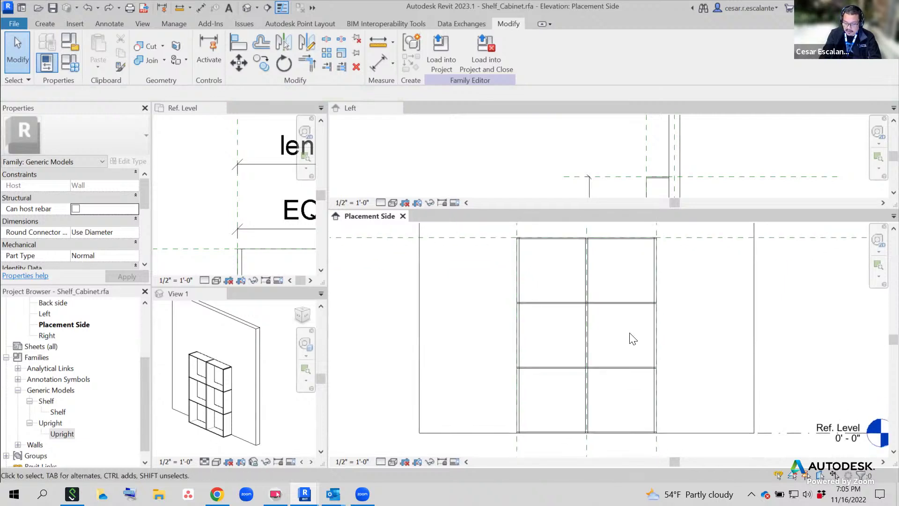
left_click(627, 369)
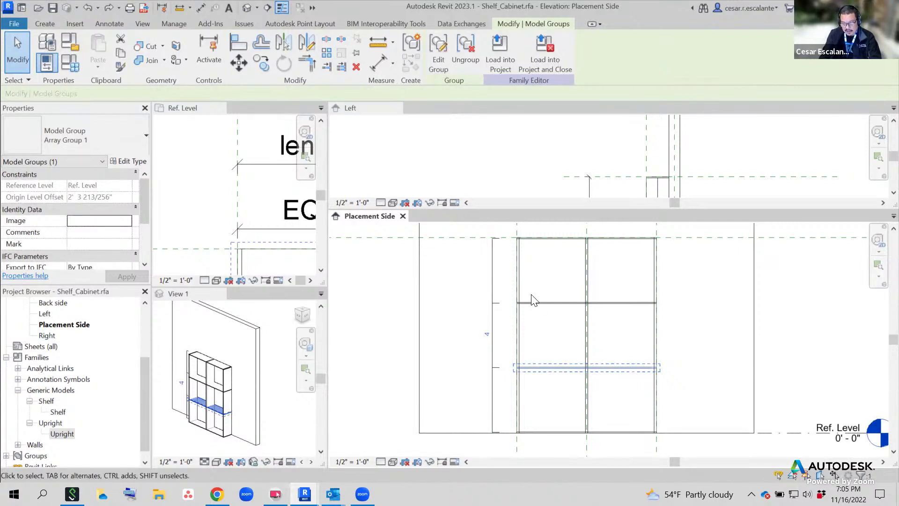
left_click(493, 273)
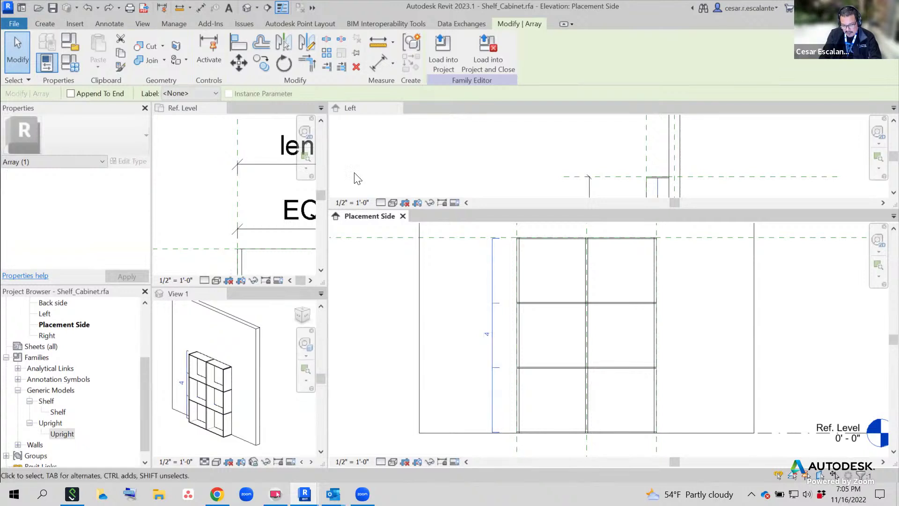
left_click(215, 93)
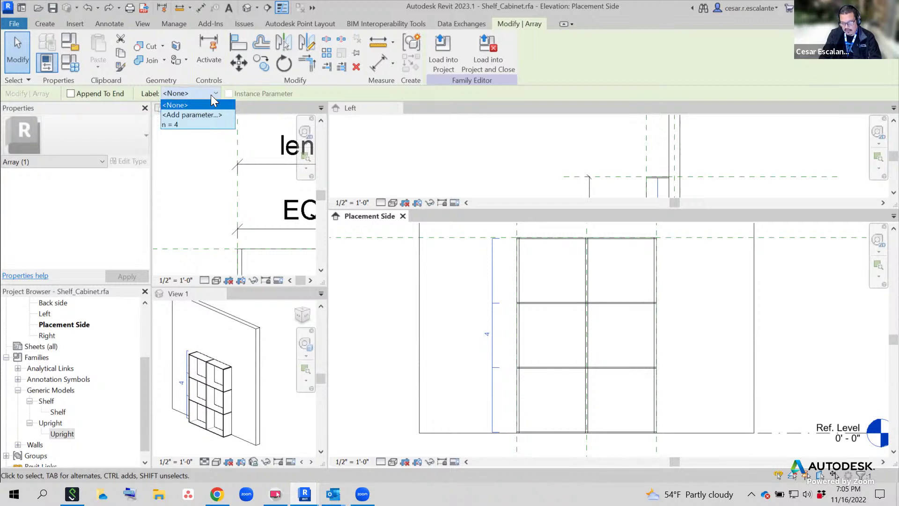
left_click(178, 125)
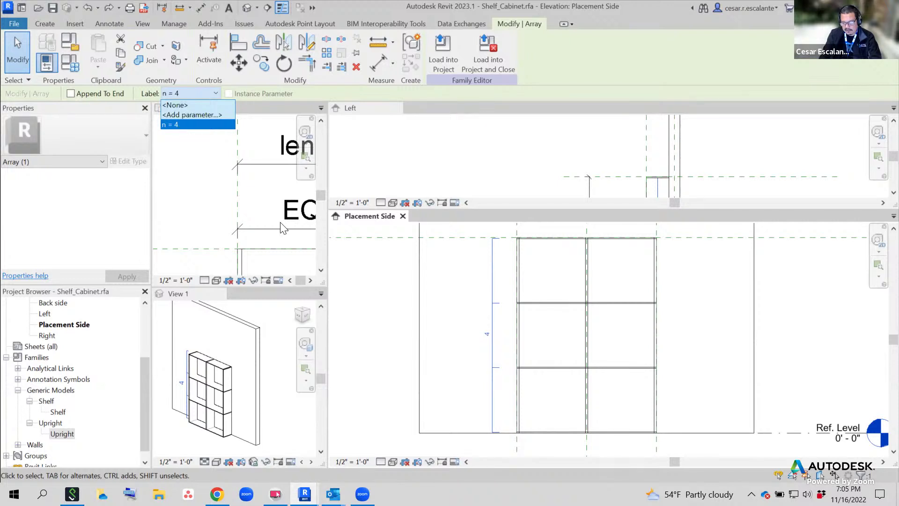
left_click(456, 392)
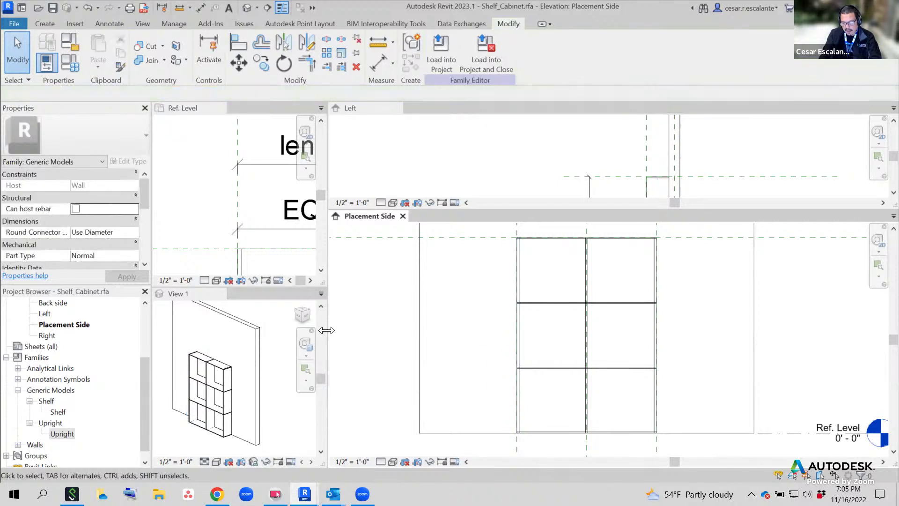
Enlarge the 3D view, orbit it to see the cabinet from its other side, and set its visual style to Shaded
left_click_drag(328, 331, 543, 335)
scroll(433, 357, "down", 2)
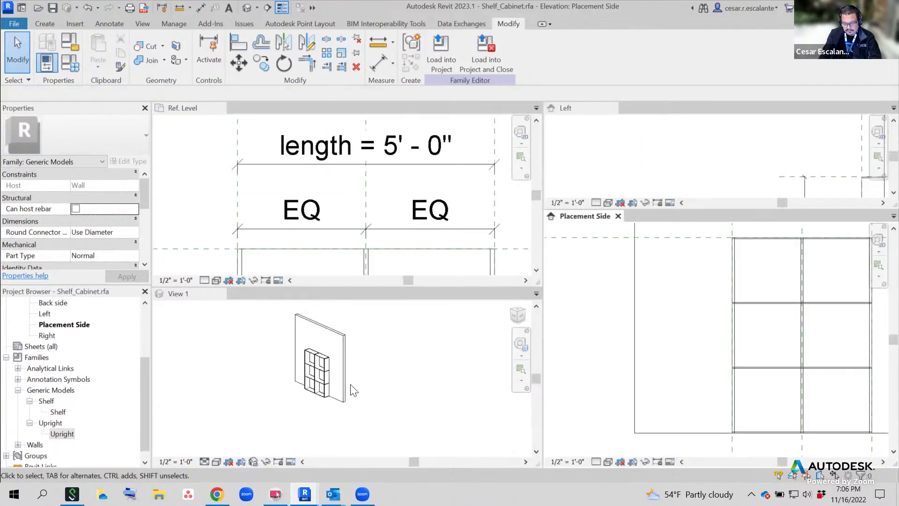
left_click_drag(419, 288, 427, 153)
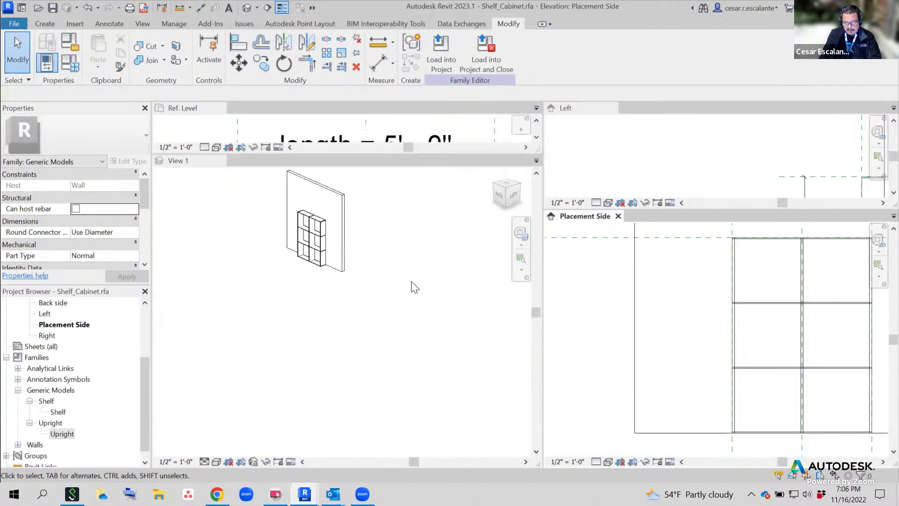
left_click(295, 305)
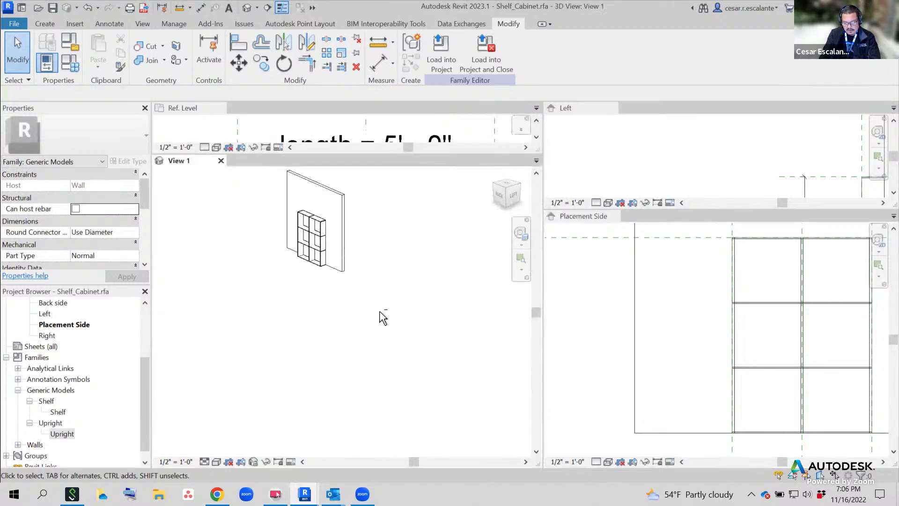
middle_click_drag(381, 317, 474, 295, "shift")
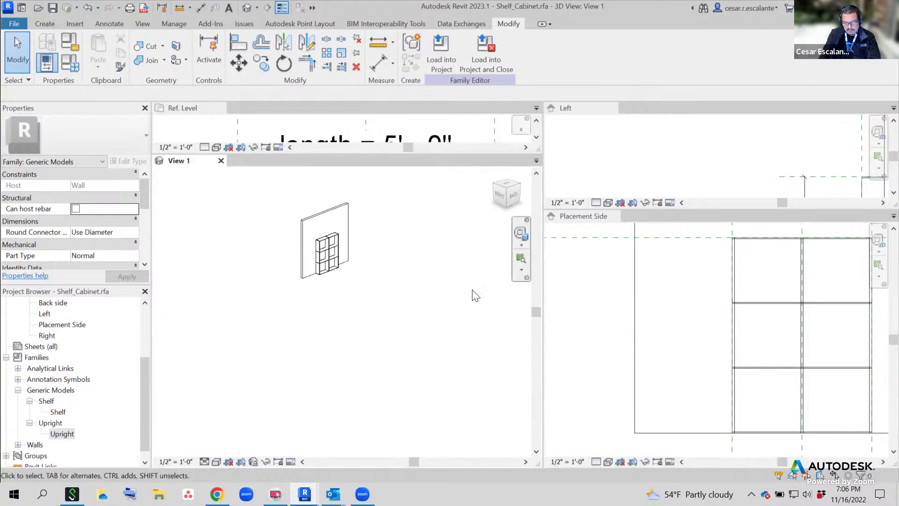
scroll(357, 347, "up", 5)
middle_click_drag(357, 347, 381, 391)
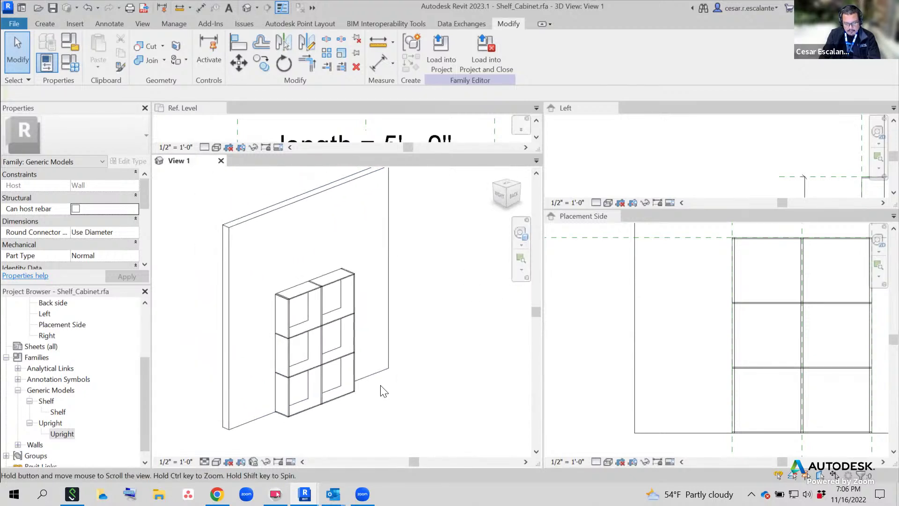
left_click(216, 462)
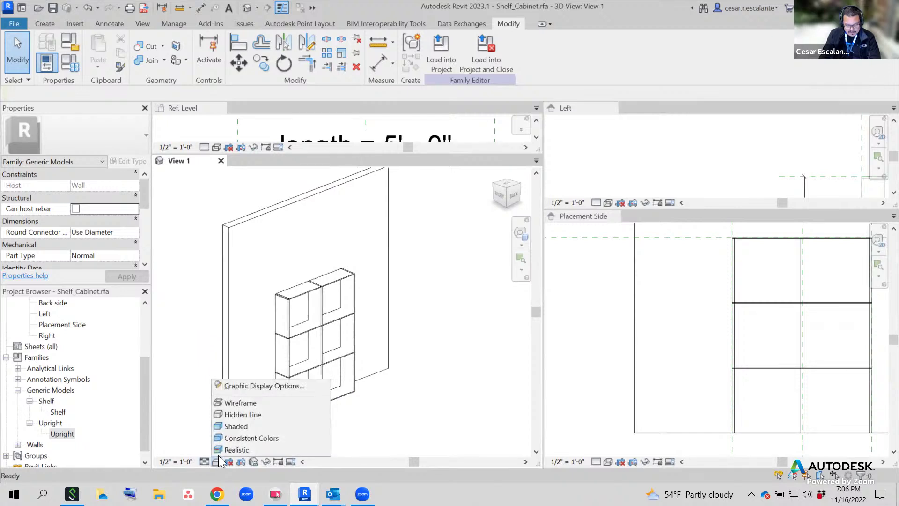
left_click(236, 425)
middle_click_drag(366, 407, 379, 437)
scroll(359, 396, "up", 2)
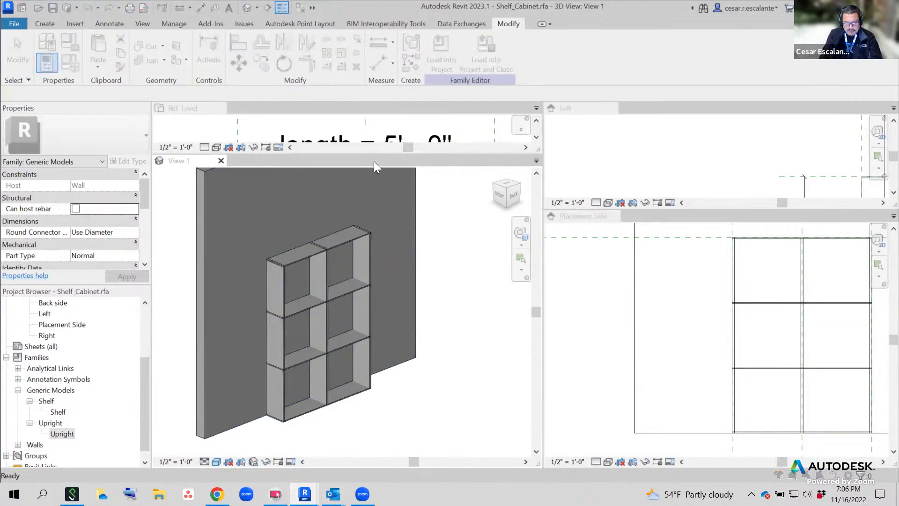
Flex the cabinet in Family Types by applying a depth of 2' and a height of 8'
left_click_drag(402, 66, 638, 34)
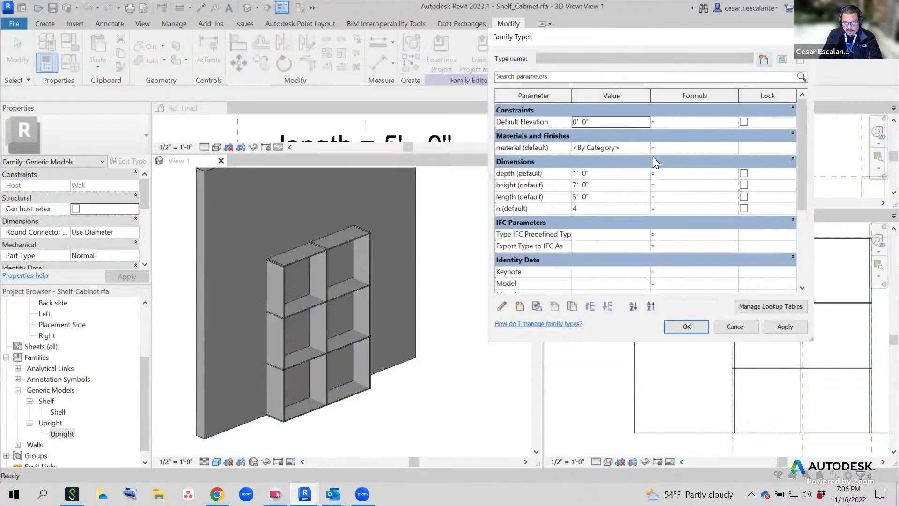
left_click(613, 172)
type("2")
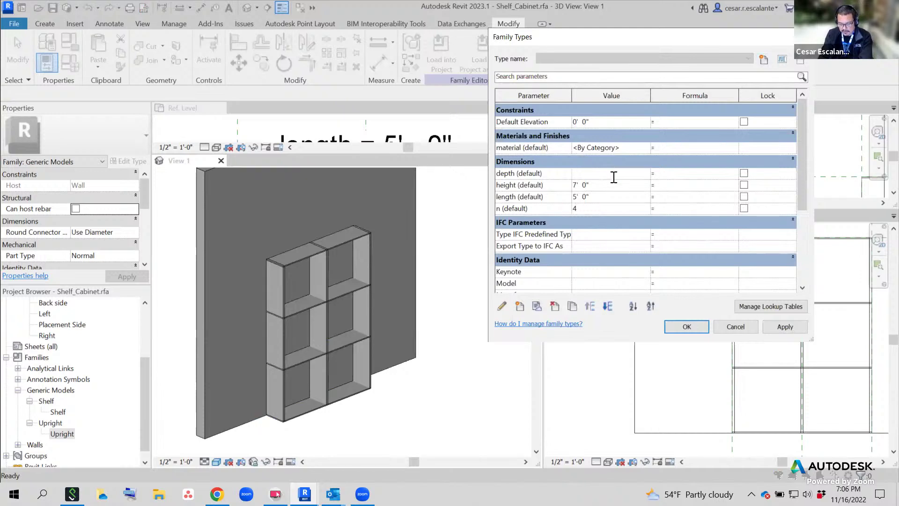
left_click(786, 327)
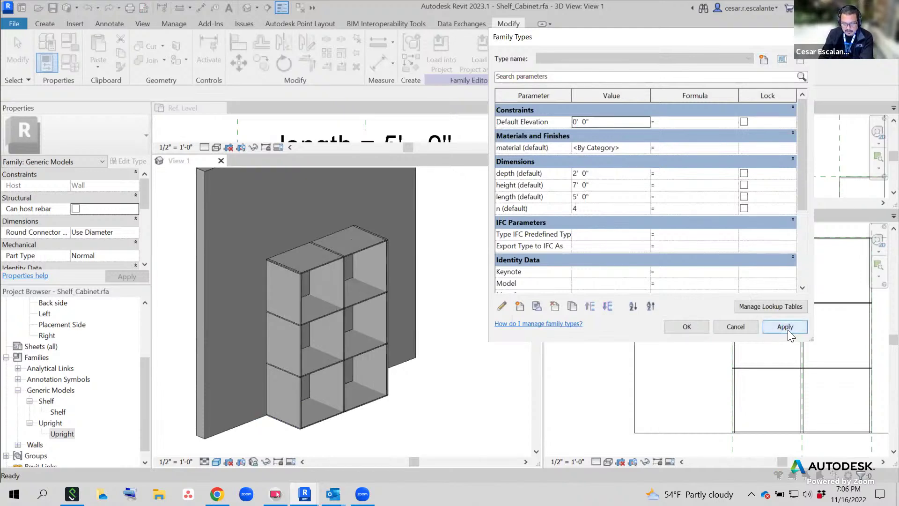
left_click(598, 184)
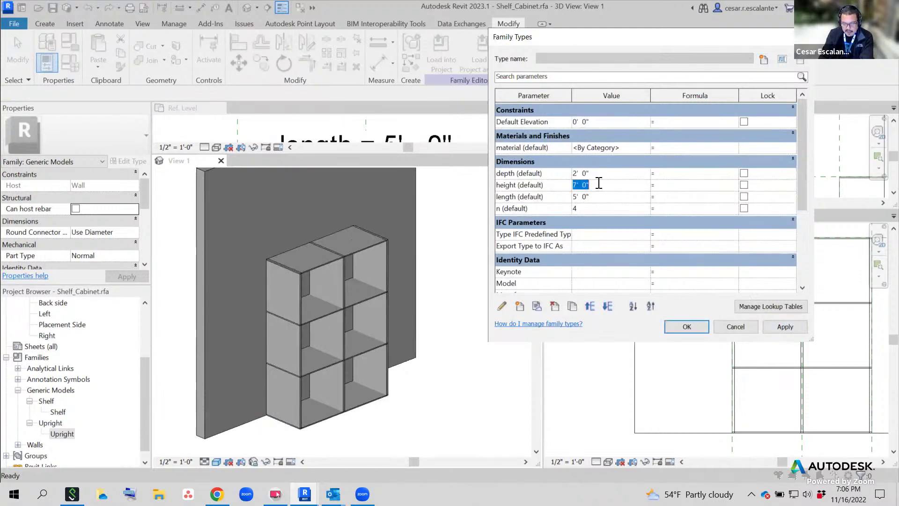
type("8")
left_click(795, 327)
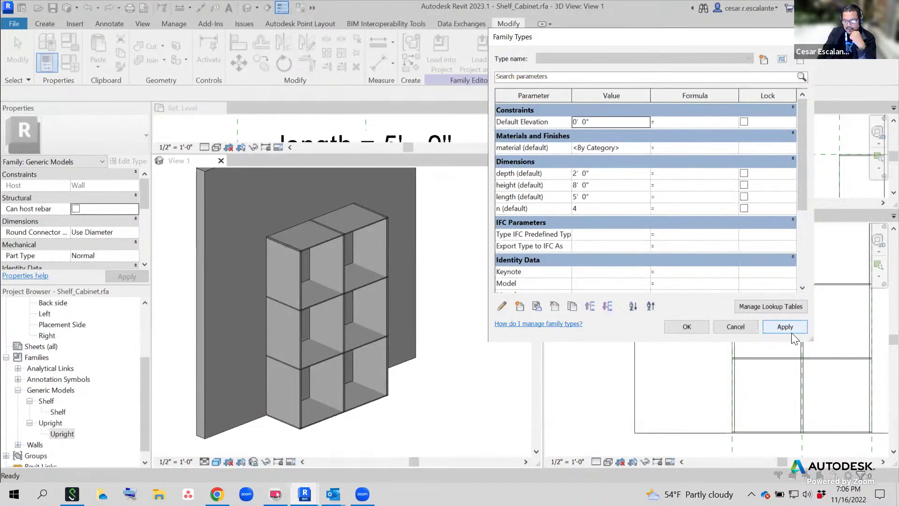
Apply a length of 6' to the cabinet and accept the Family Types values
left_click(595, 200)
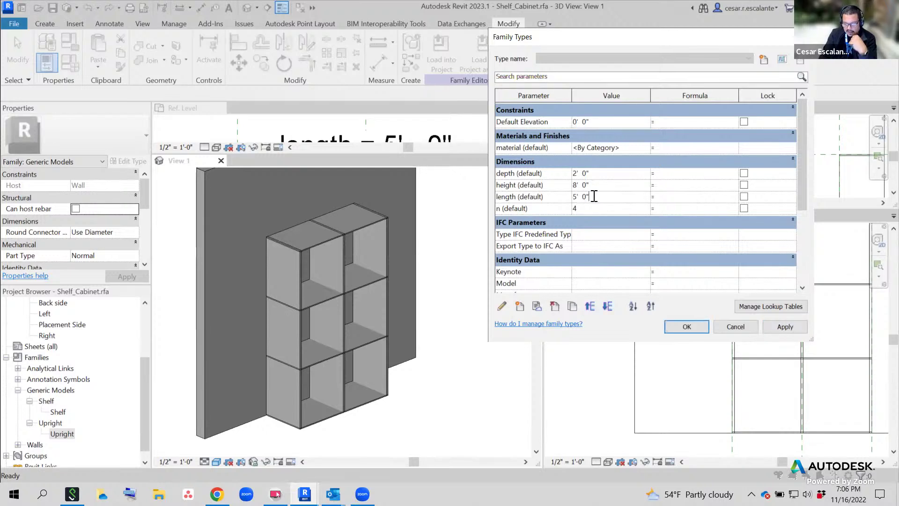
type("6")
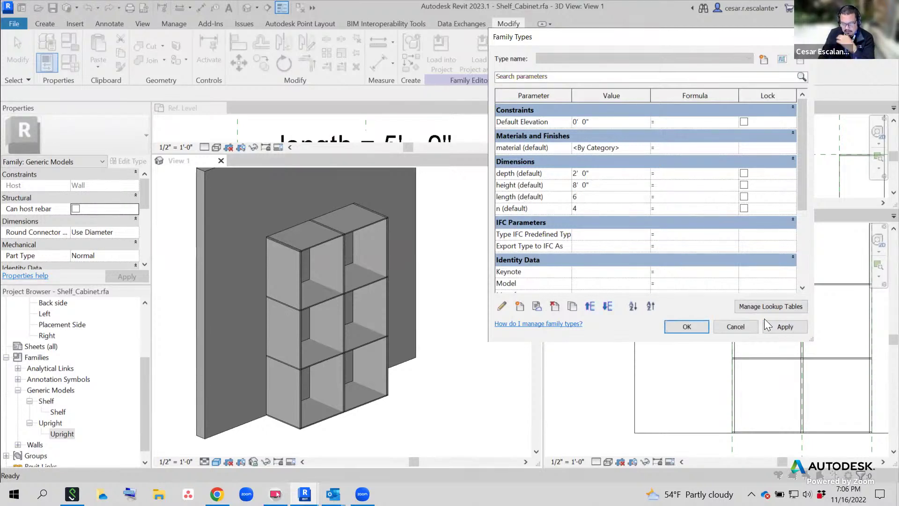
left_click(785, 328)
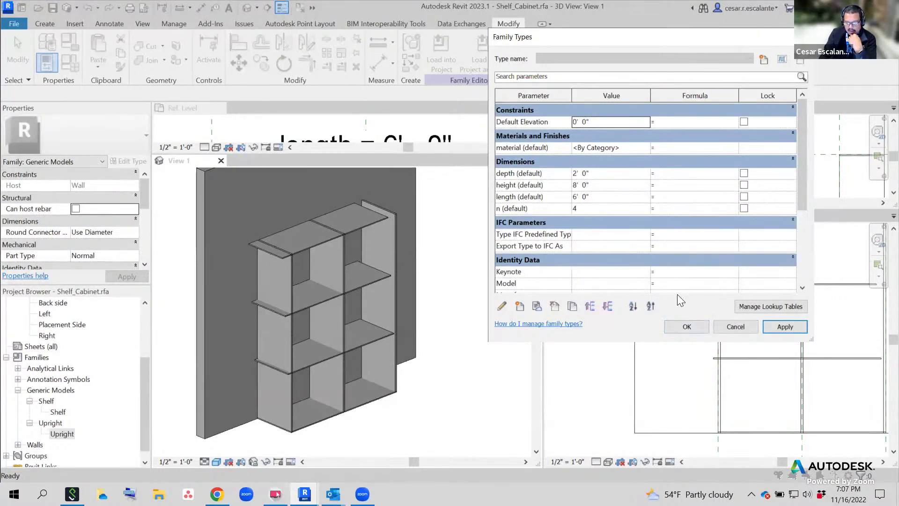
left_click(685, 327)
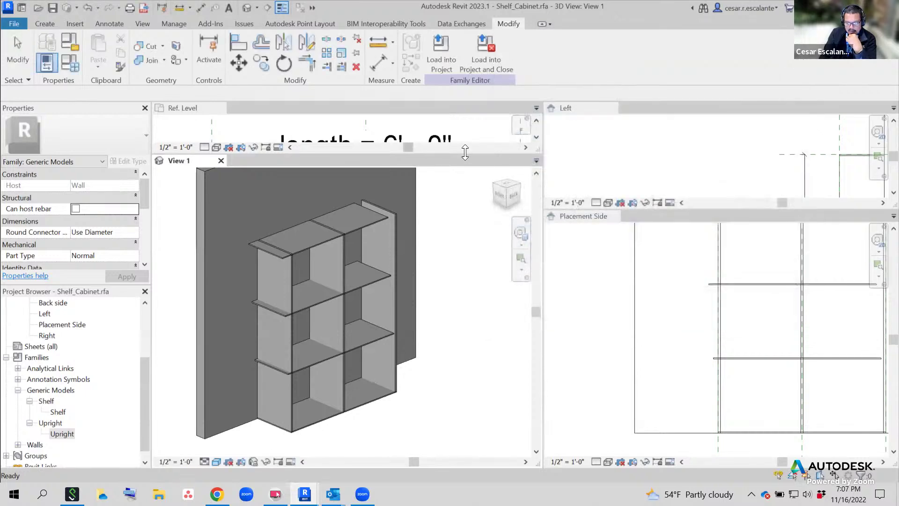
Enlarge the Ref. Level plan, bring the whole cabinet into sight, and select the top shelf group in the 3D view
left_click_drag(465, 152, 462, 293)
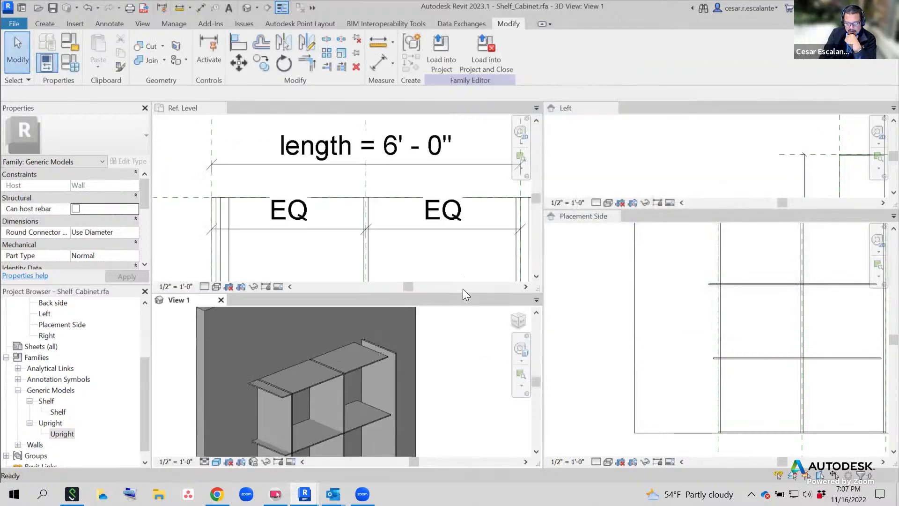
left_click(434, 223)
middle_click_drag(445, 220, 431, 184)
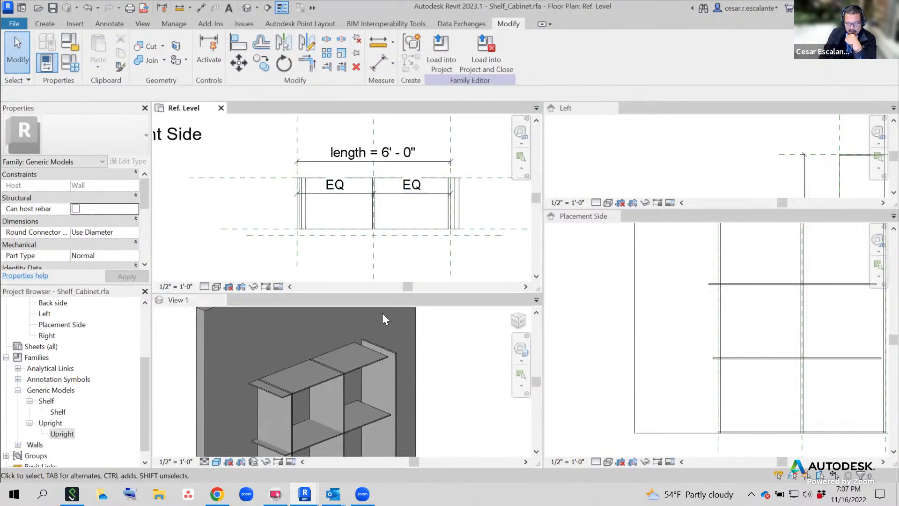
left_click(366, 363)
left_click(366, 364)
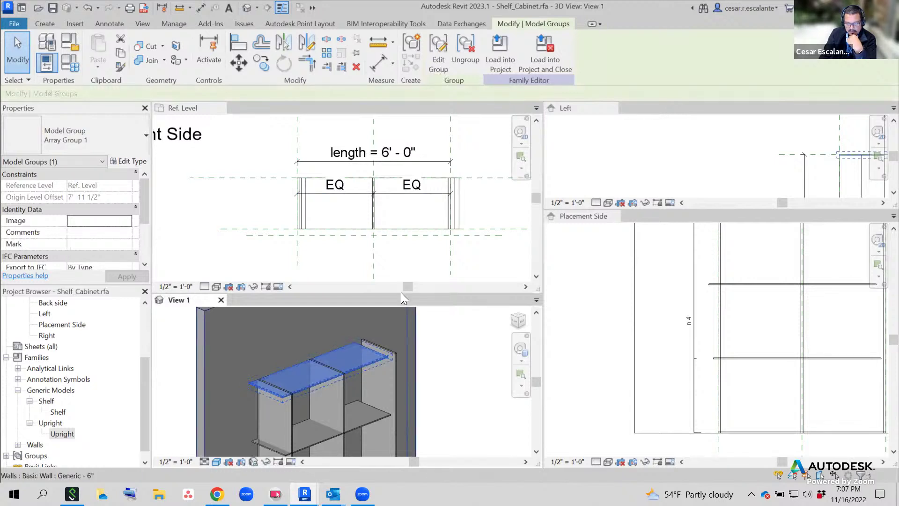
left_click(275, 251)
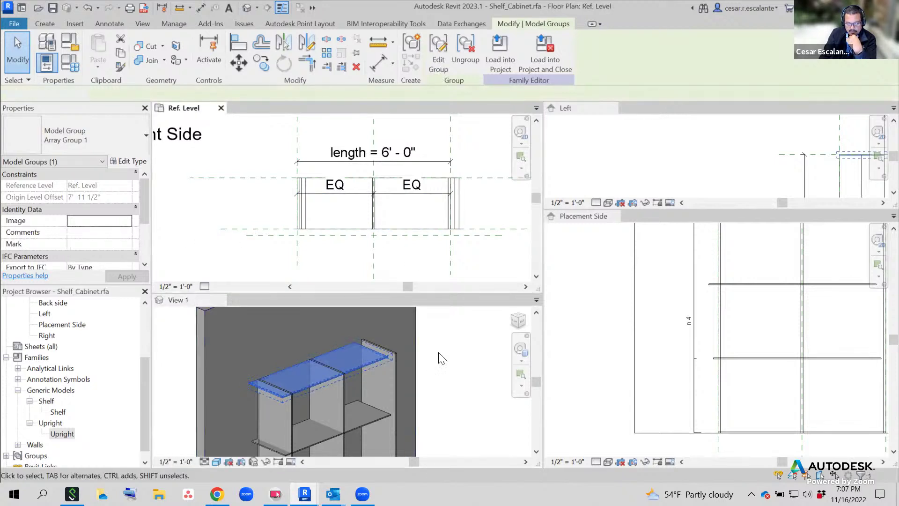
left_click(433, 354)
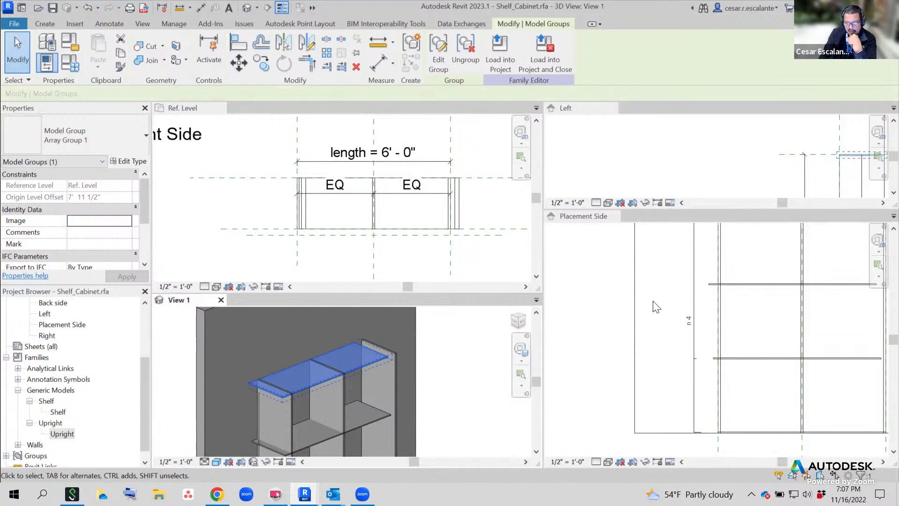
Examine the top shelf's end beside the outer upright and its reference plane in the Placement Side elevation, and clear the selection
scroll(653, 304, "down", 3)
left_click(781, 275)
scroll(782, 274, "up", 2)
middle_click_drag(784, 282, 782, 391)
middle_click_drag(763, 306, 754, 285)
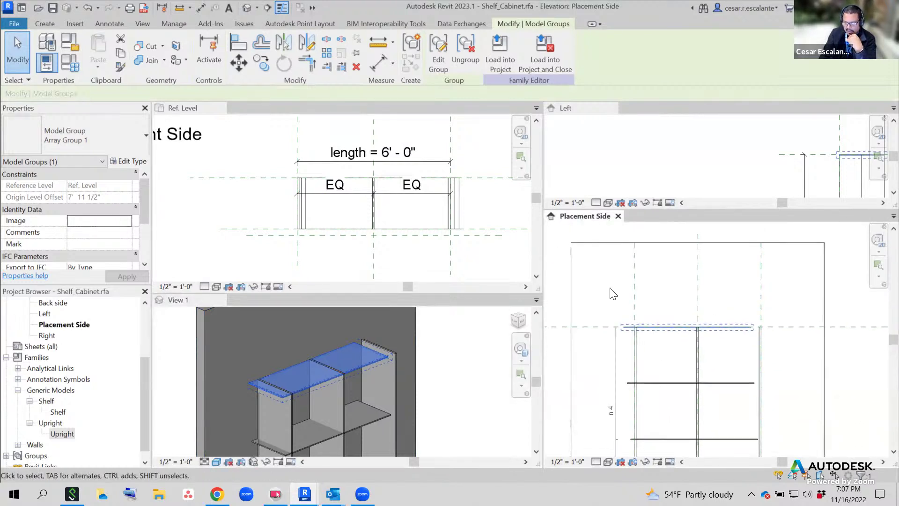
scroll(764, 348, "up", 2)
scroll(745, 333, "up", 4)
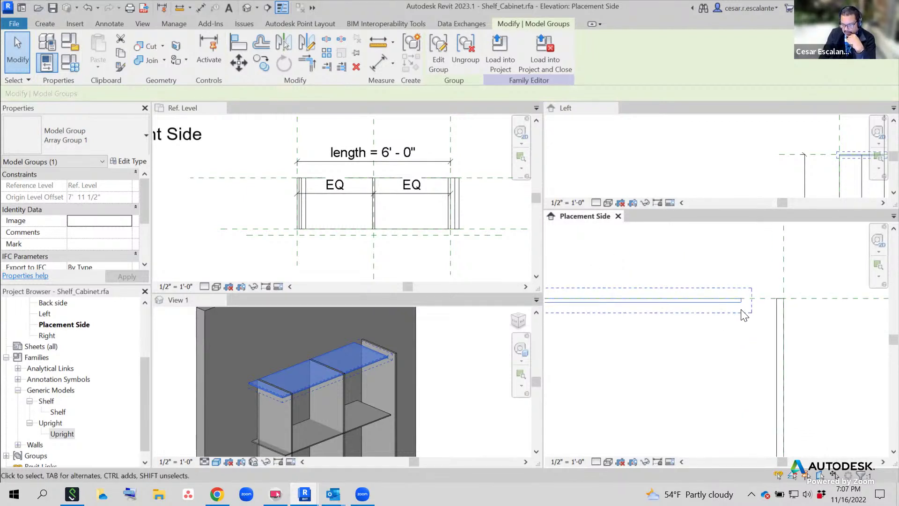
scroll(741, 300, "up", 3)
scroll(741, 300, "down", 2)
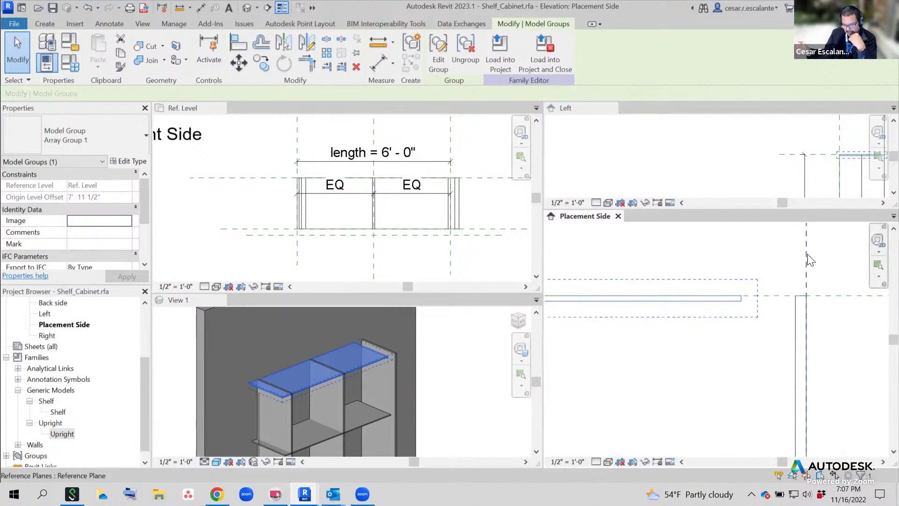
left_click(748, 357)
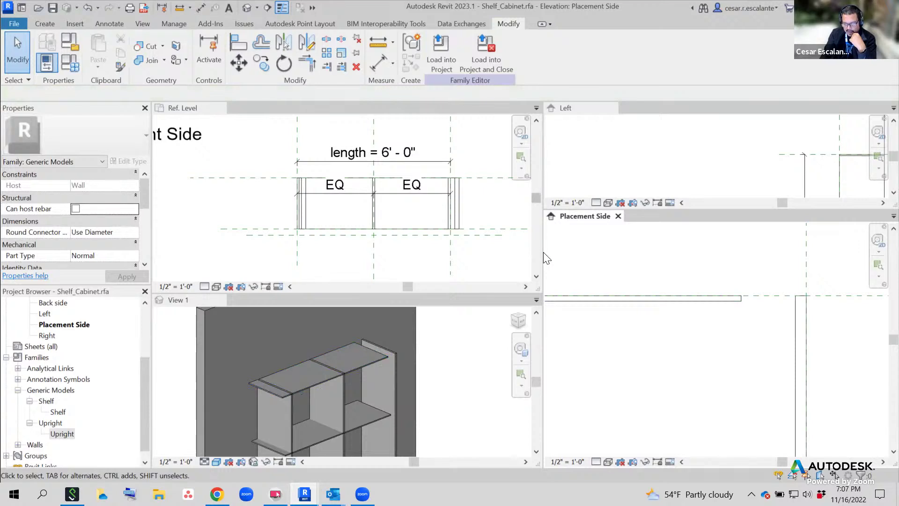
Align the top shelf's end with the reference plane at the outer upright in the Placement Side elevation
left_click_drag(542, 255, 352, 255)
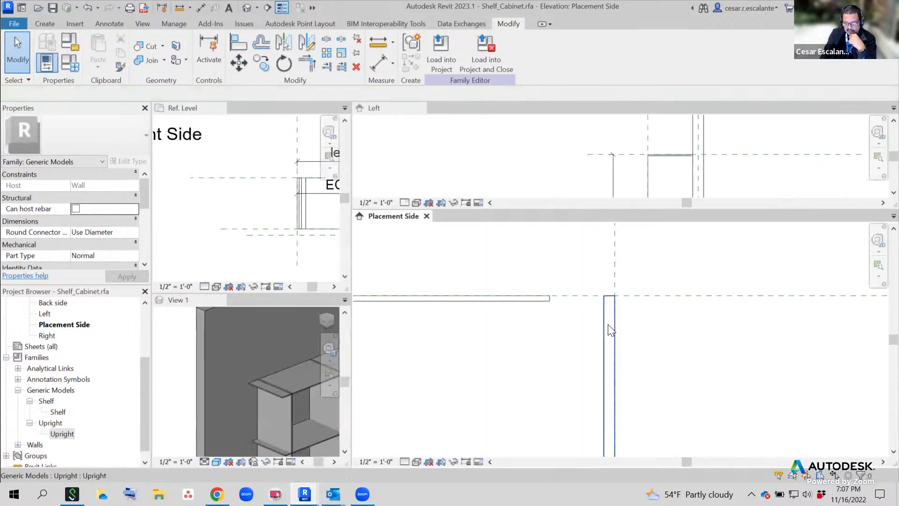
scroll(607, 324, "down", 2)
middle_click_drag(560, 368, 765, 331)
scroll(688, 341, "down", 4)
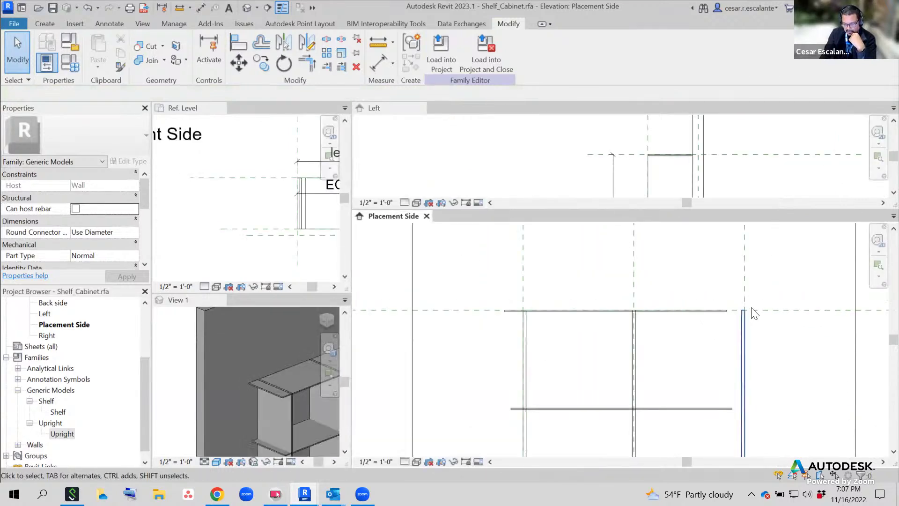
scroll(754, 313, "up", 2)
scroll(698, 323, "up", 3)
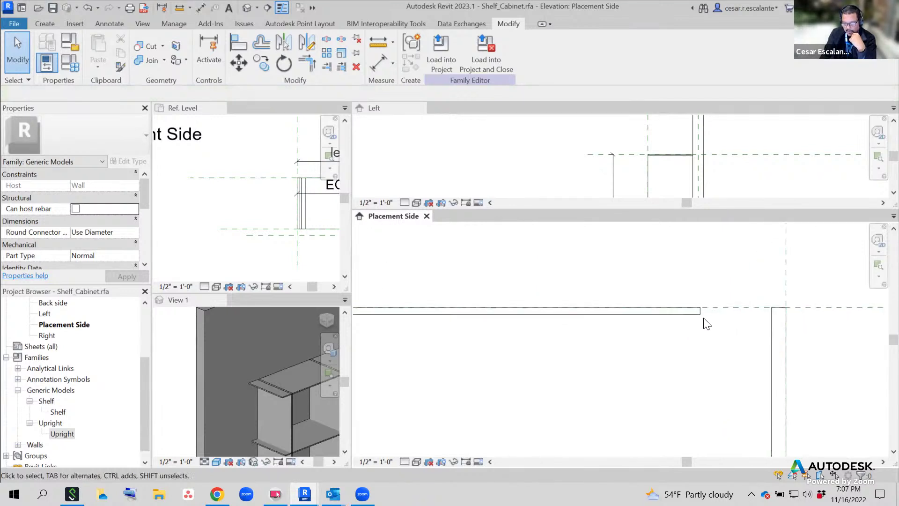
scroll(707, 323, "up", 2)
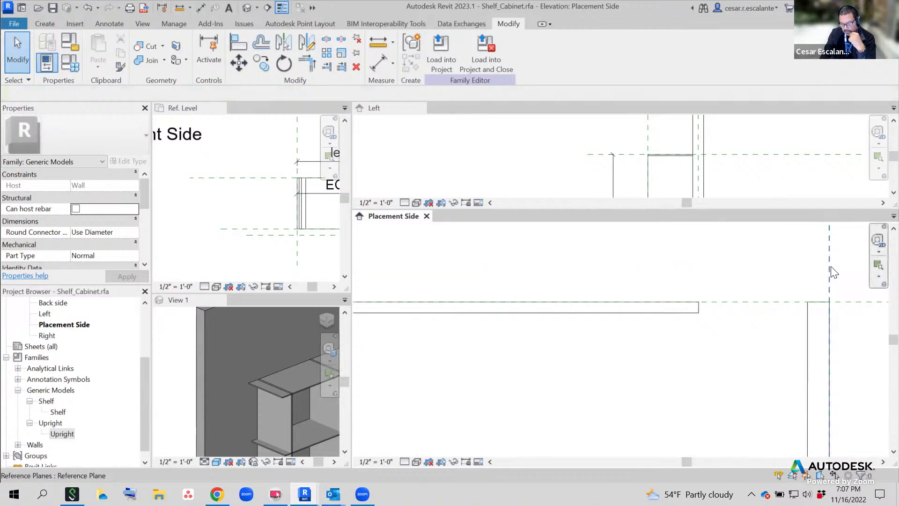
left_click(231, 43)
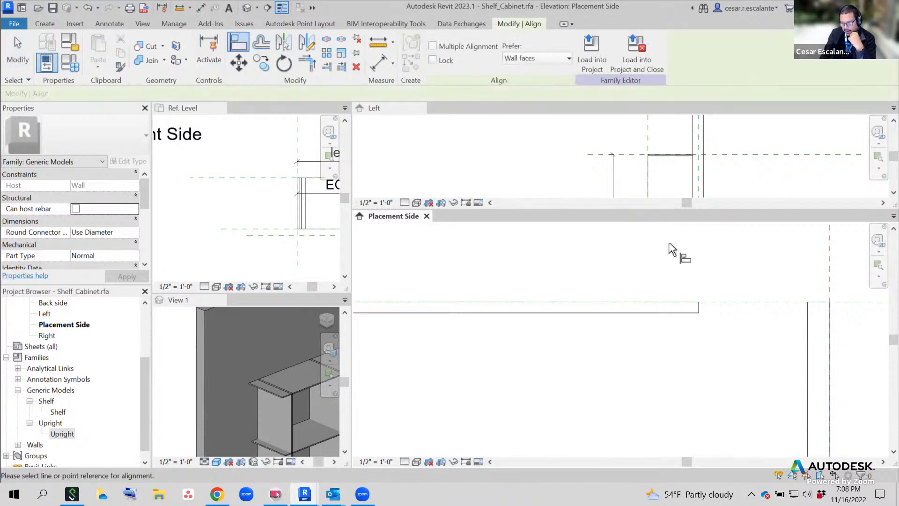
left_click(830, 275)
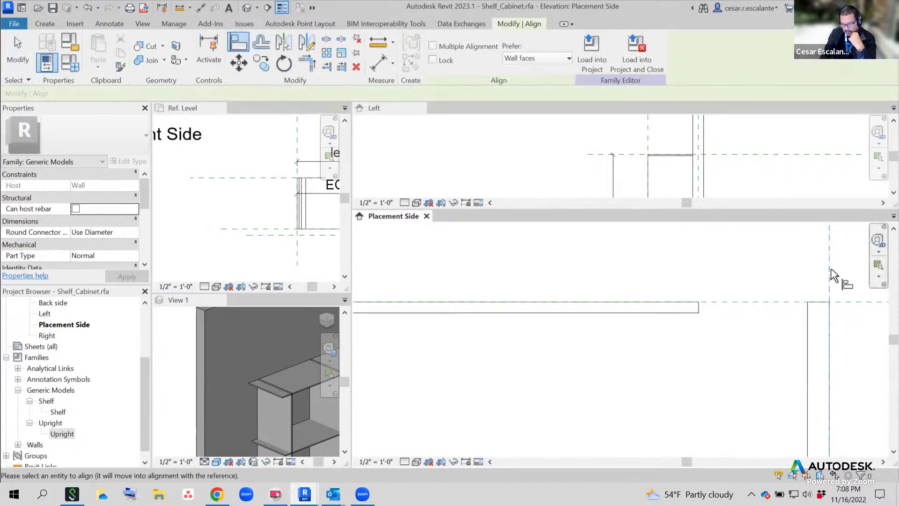
left_click(698, 307)
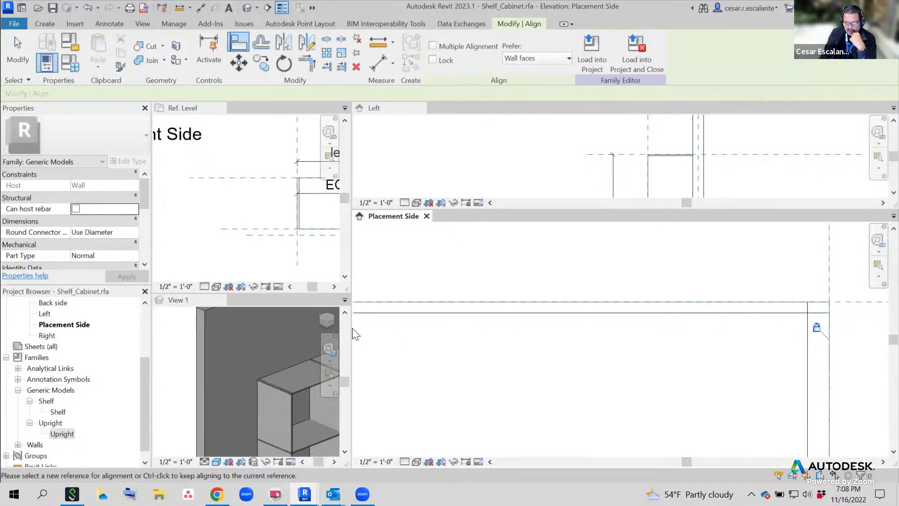
Enlarge the 3D view and bring the whole cabinet into sight
left_click_drag(352, 328, 751, 346)
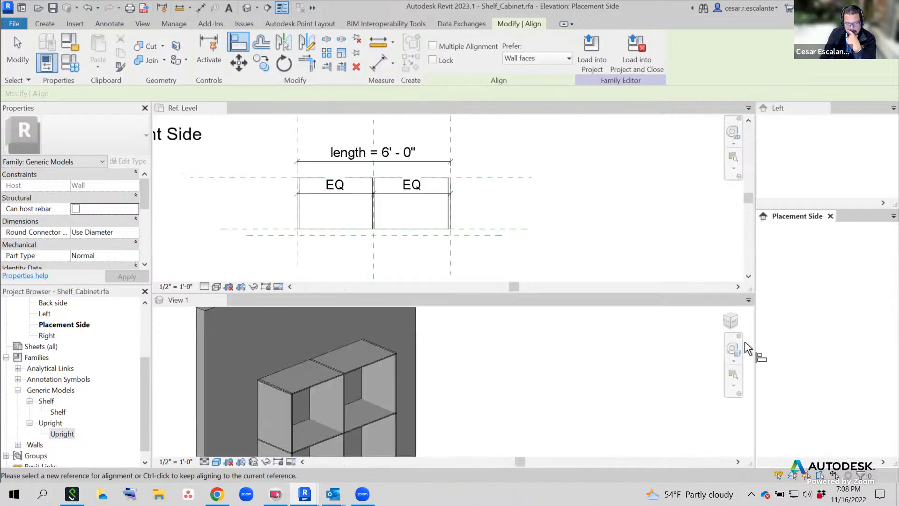
left_click_drag(497, 293, 509, 210)
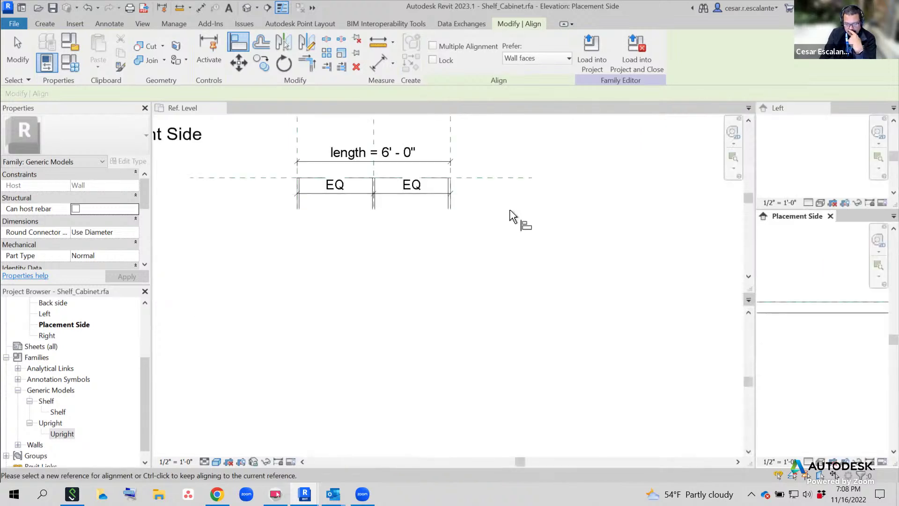
scroll(505, 298, "down", 3)
left_click(490, 313)
scroll(445, 333, "up", 3)
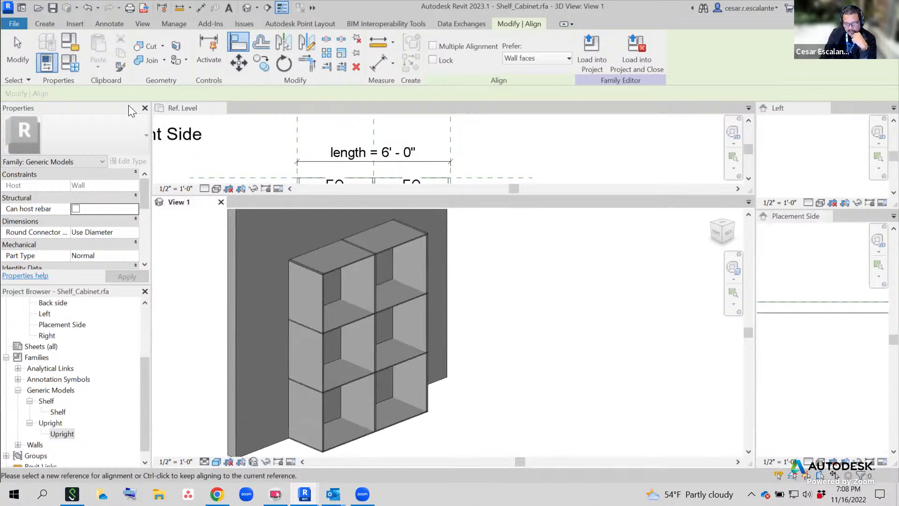
Apply a depth of 1' to the cabinet in Family Types
left_click(69, 66)
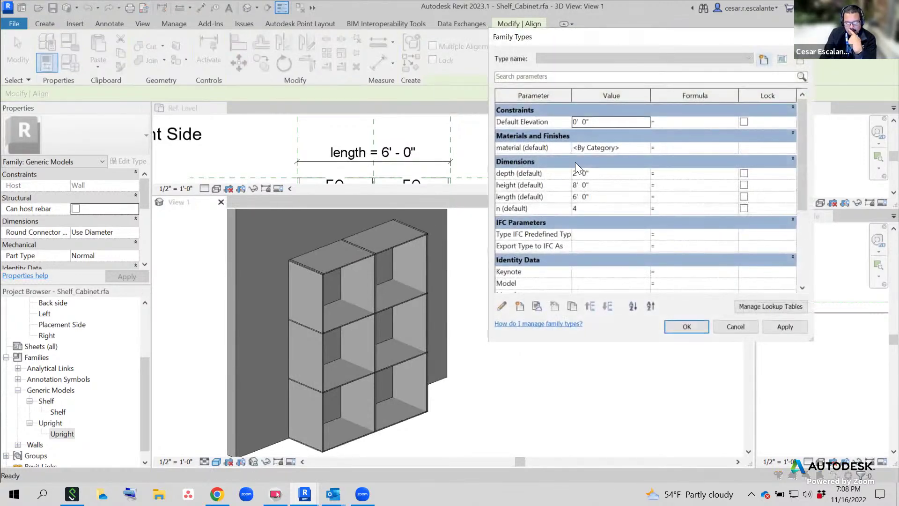
left_click(598, 174)
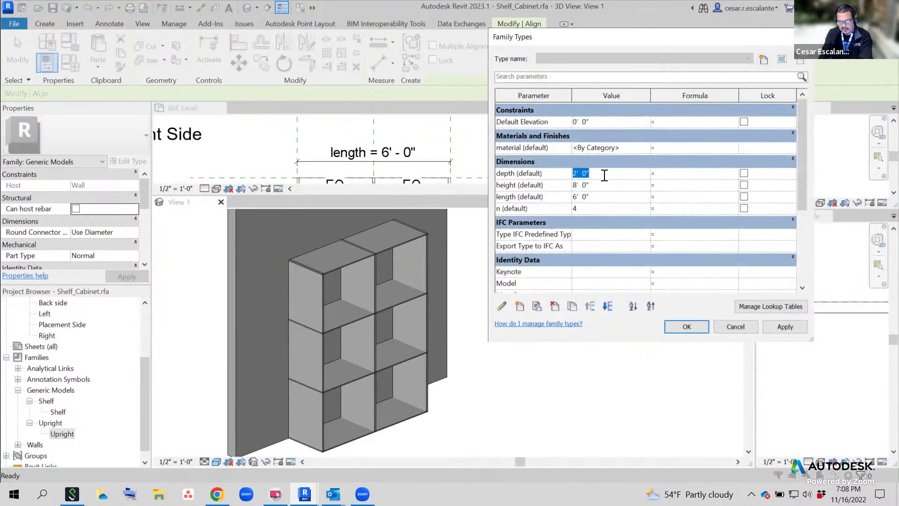
type("1")
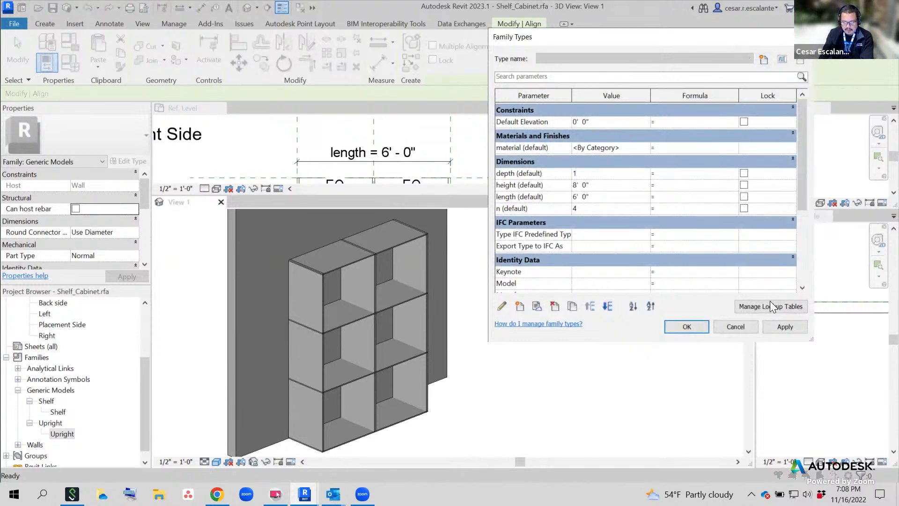
left_click(785, 327)
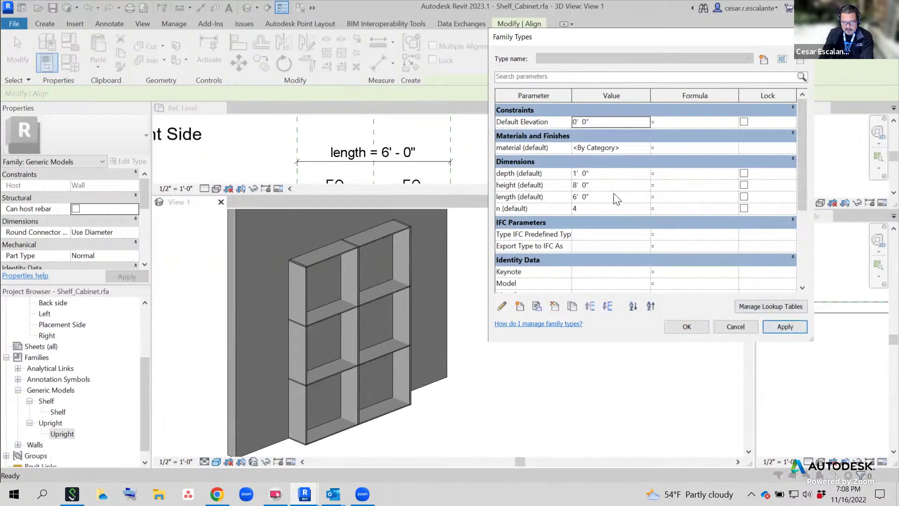
Apply a height of 7' and a length of 5' to the cabinet
left_click(603, 185)
type("7")
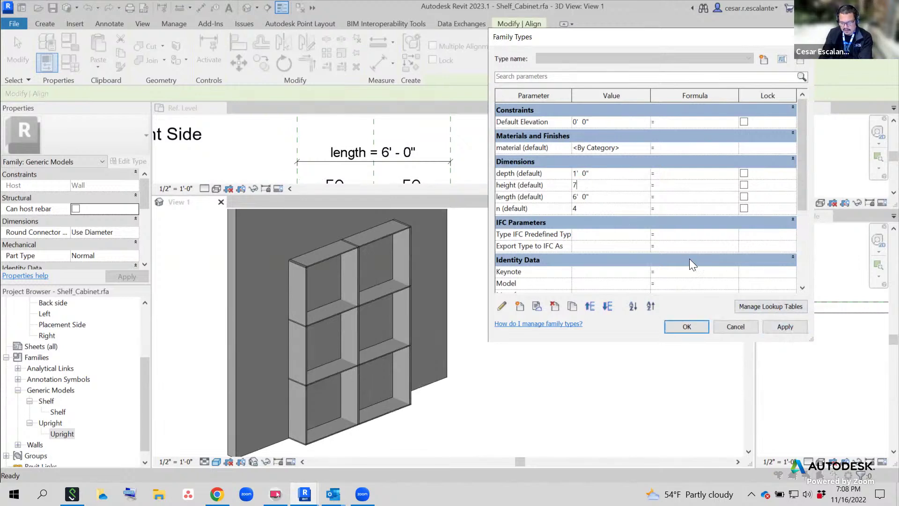
left_click(784, 326)
left_click(609, 197)
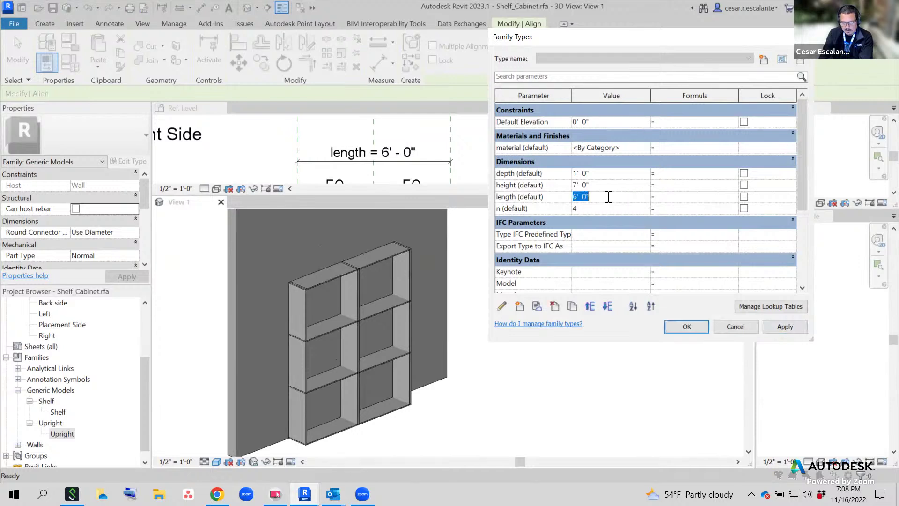
type("5")
left_click(793, 327)
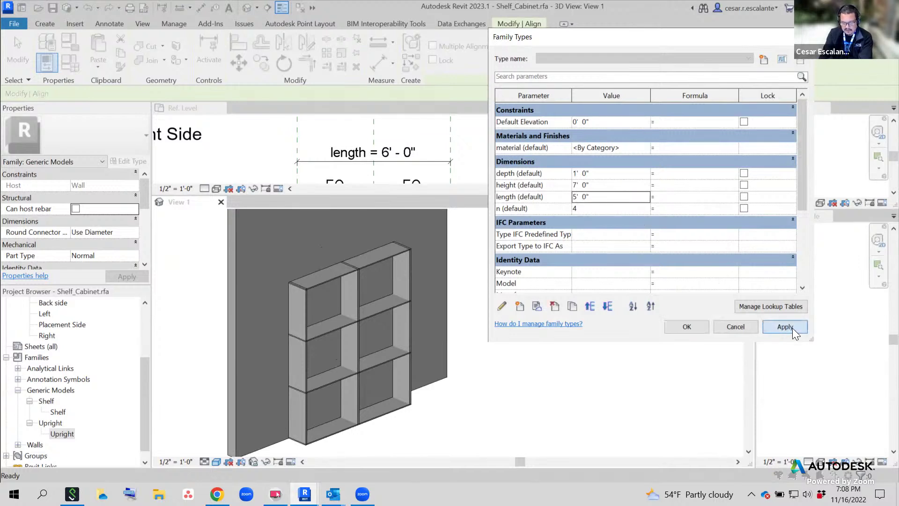
Flex the shelf count by applying n values of 5, 6 and 7 in turn
left_click(589, 207)
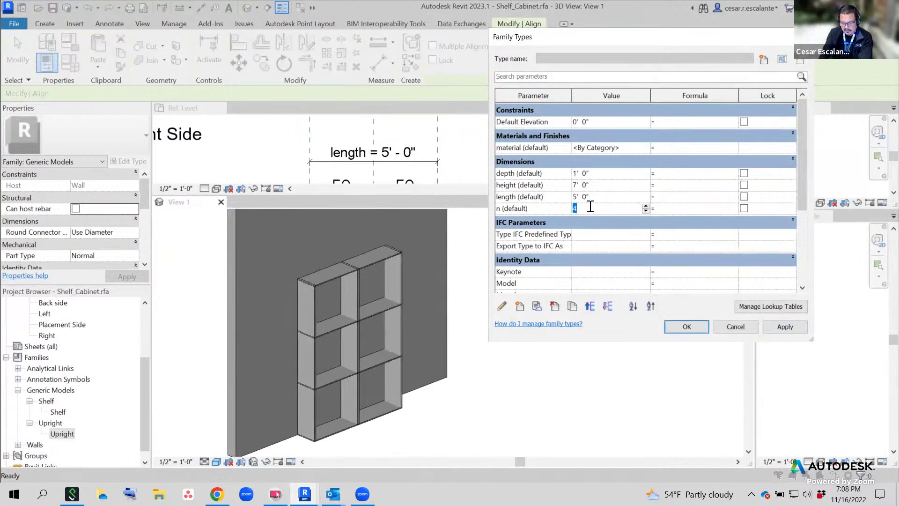
type("5")
left_click(781, 326)
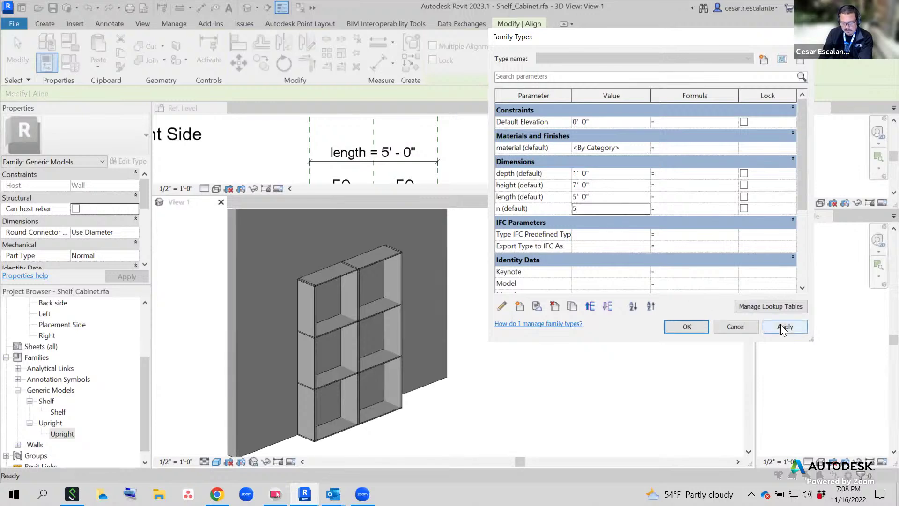
left_click(608, 209)
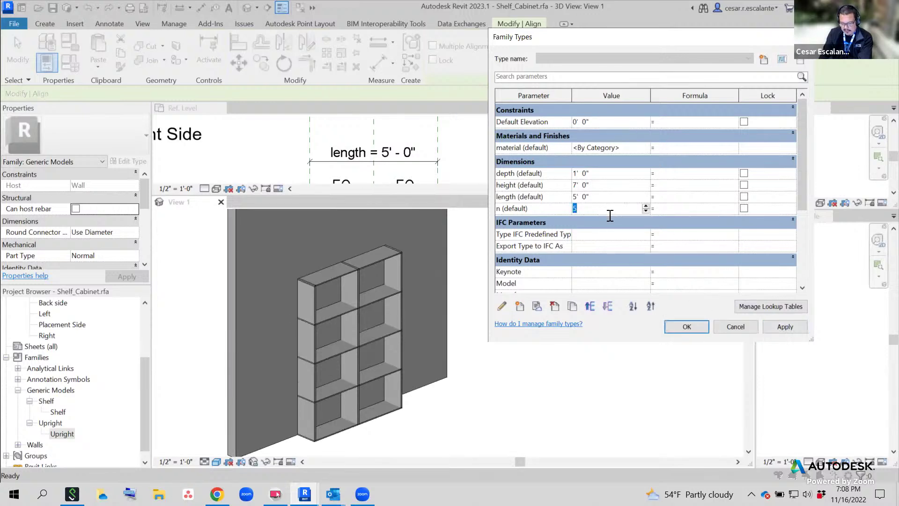
type("6")
left_click(787, 329)
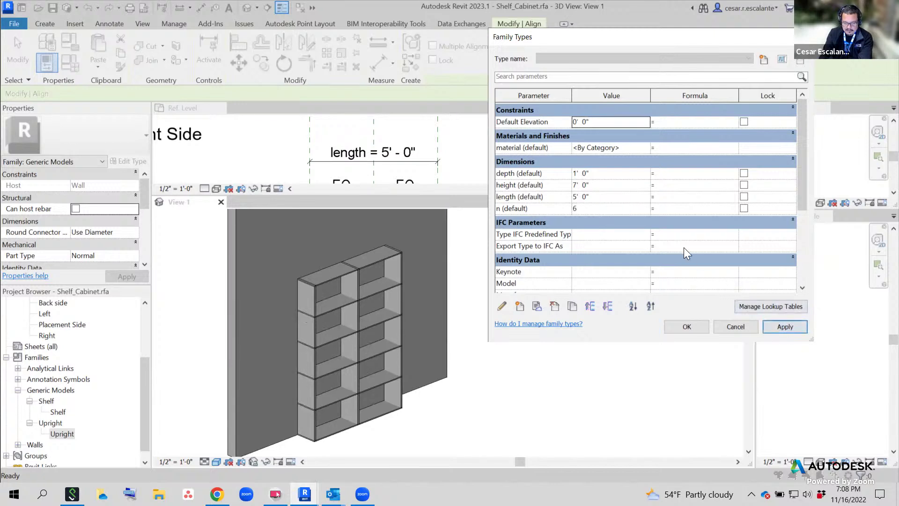
left_click(609, 208)
type("7")
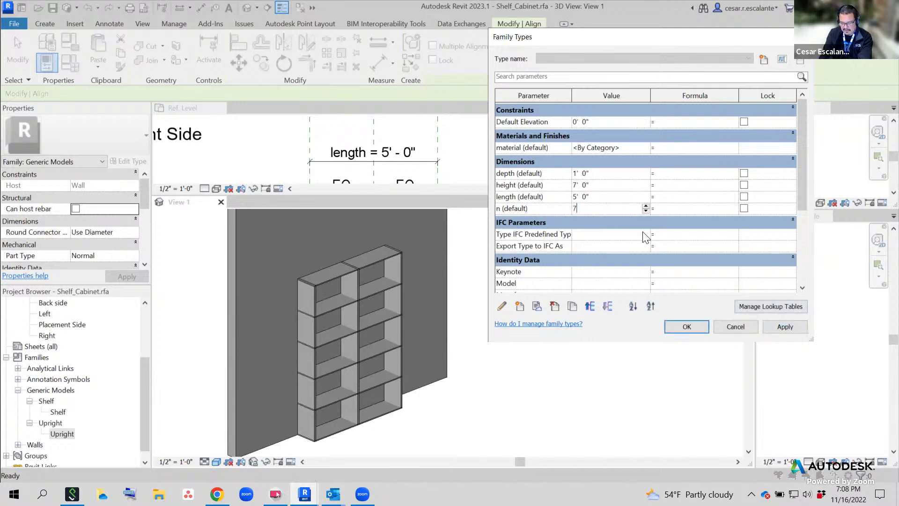
left_click(784, 326)
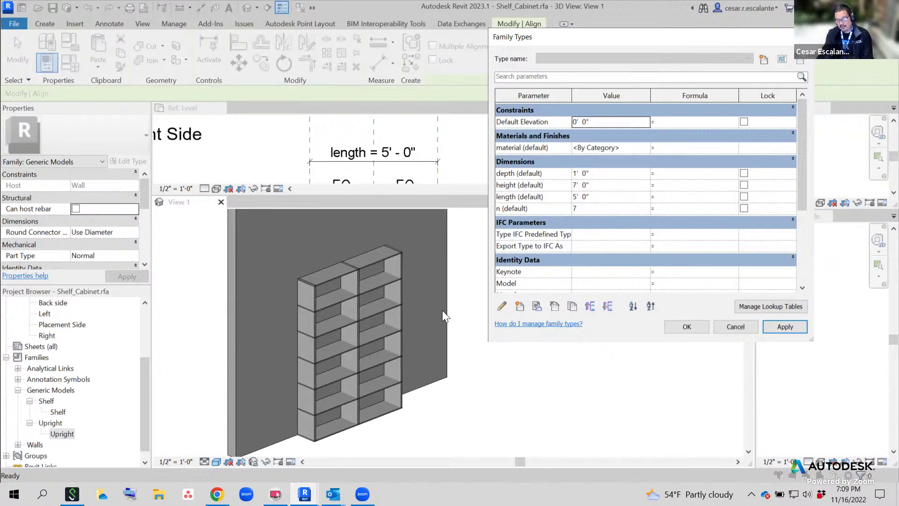
Set the shelf count n to 5 and apply it to the cabinet
left_click(594, 208)
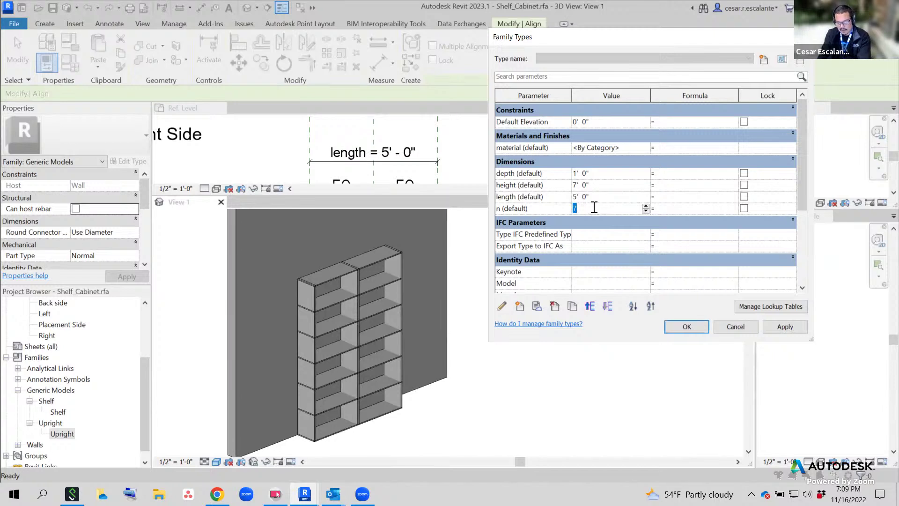
type("5")
left_click(614, 197)
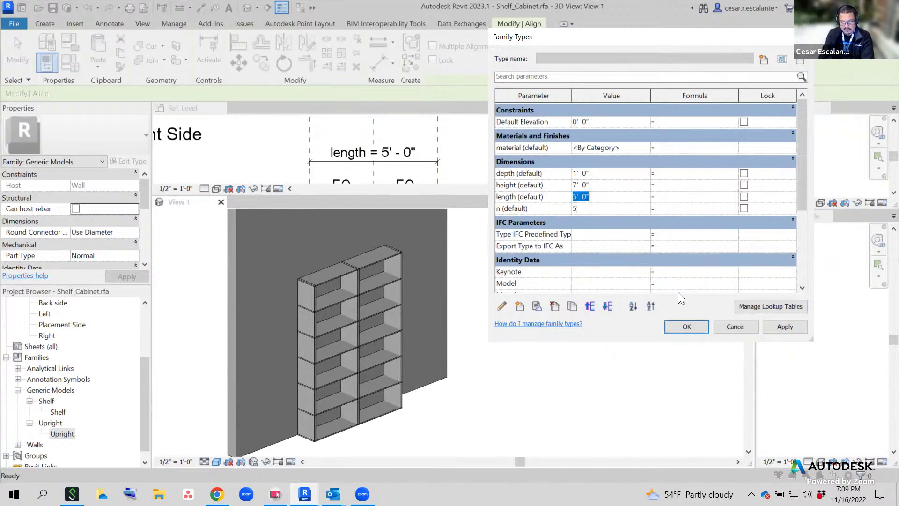
left_click(774, 327)
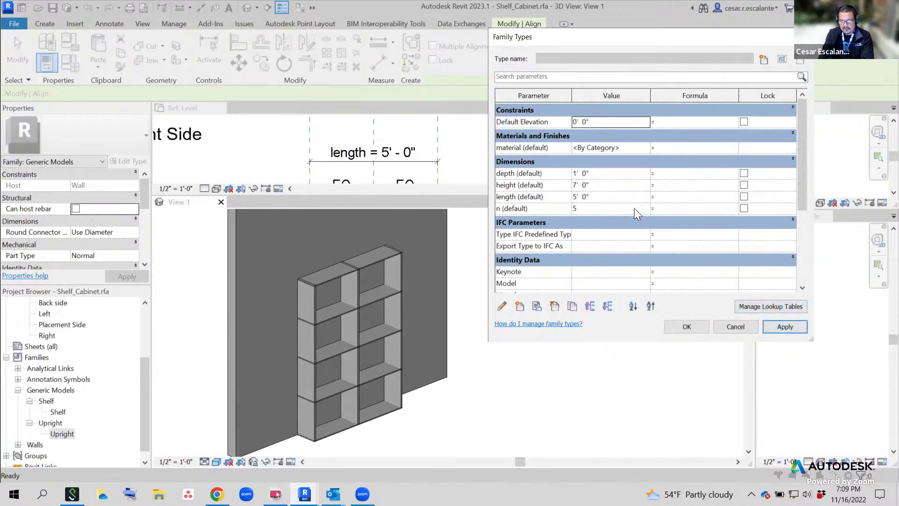
Set the cabinet's depth to 1.5"
left_click(604, 172)
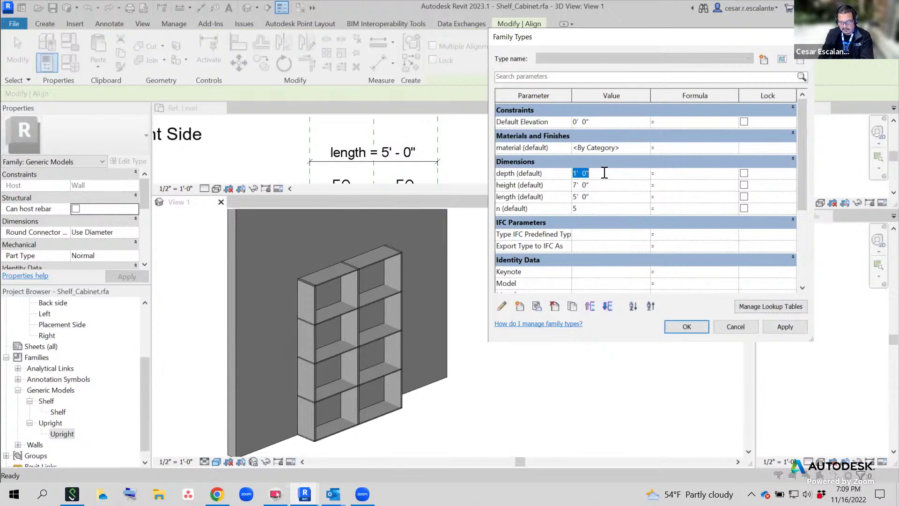
type("1")
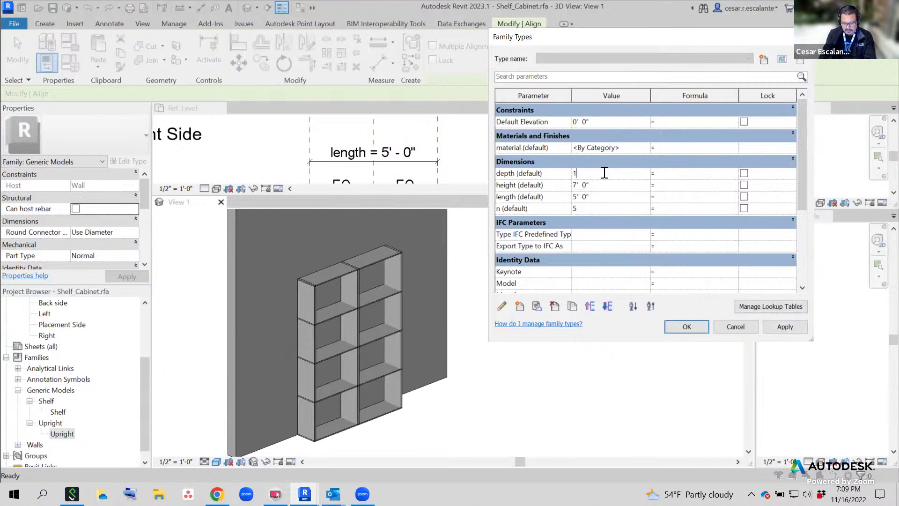
type(". 5")
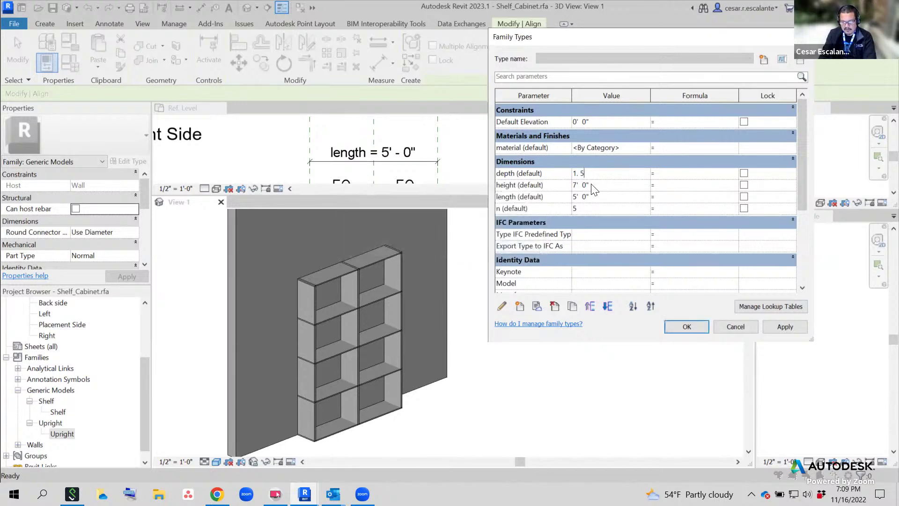
left_click(528, 248)
key("BackSpace")
key("BackSpace")
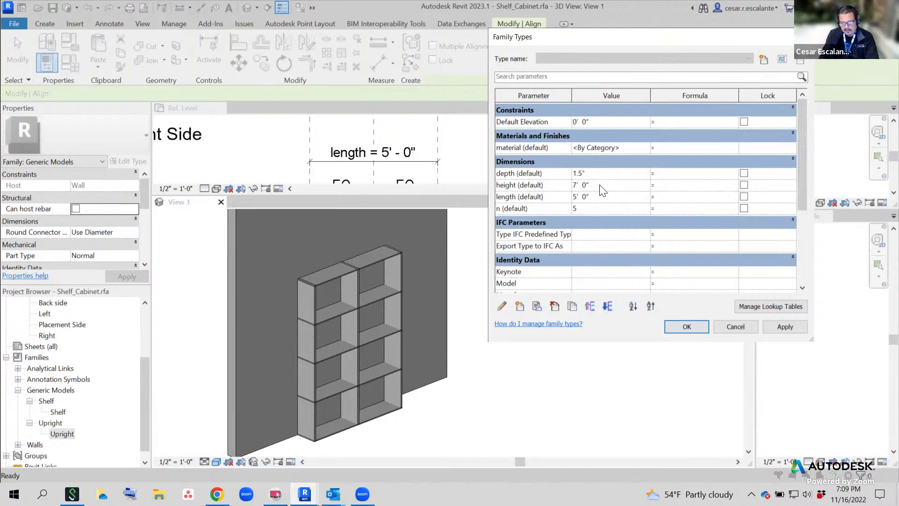
left_click(601, 185)
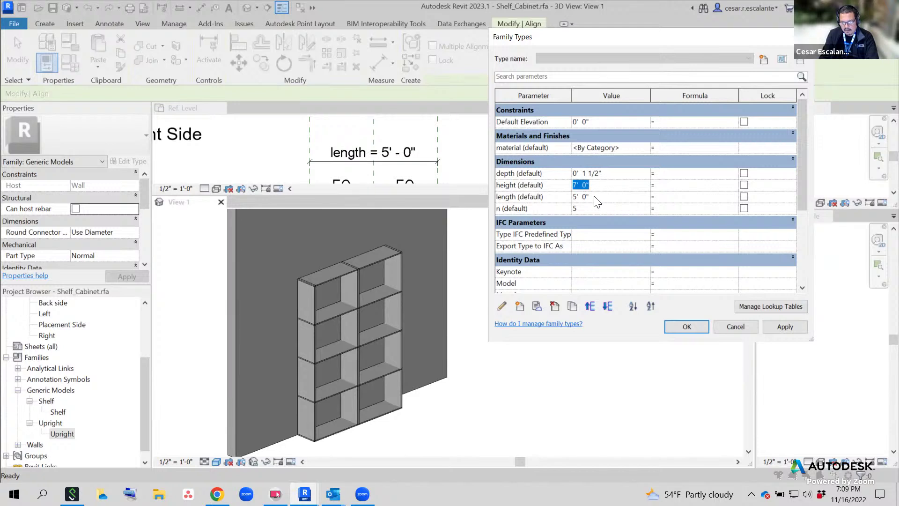
Set the cabinet's length to 6', apply the changed values and accept Family Types
left_click(594, 196)
left_click(539, 201)
type("6")
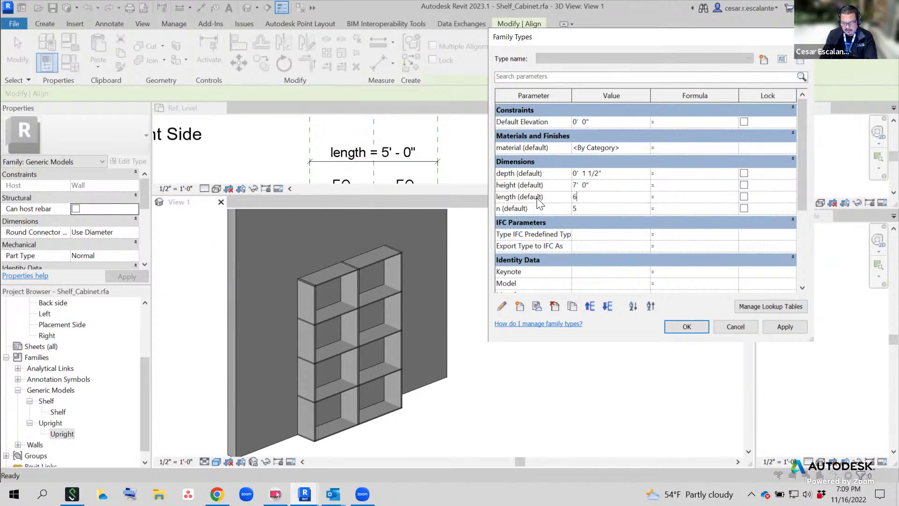
left_click(613, 186)
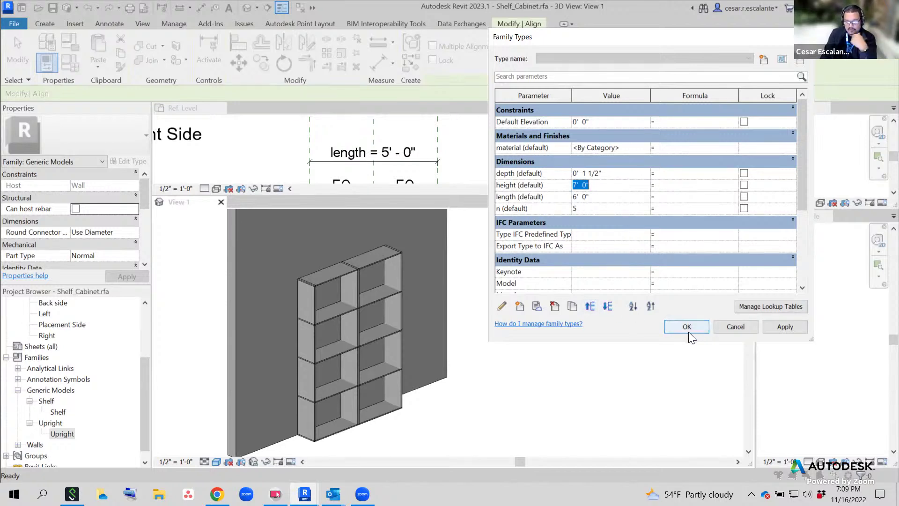
left_click(784, 328)
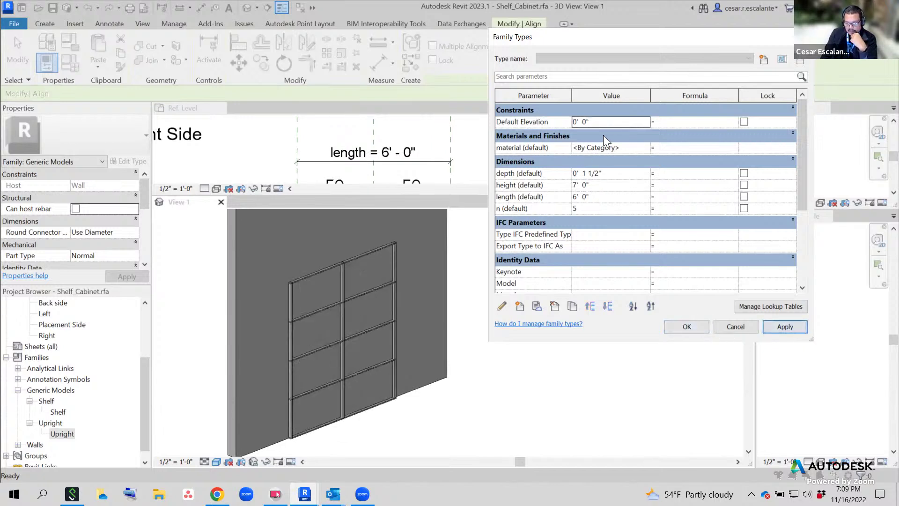
left_click(686, 327)
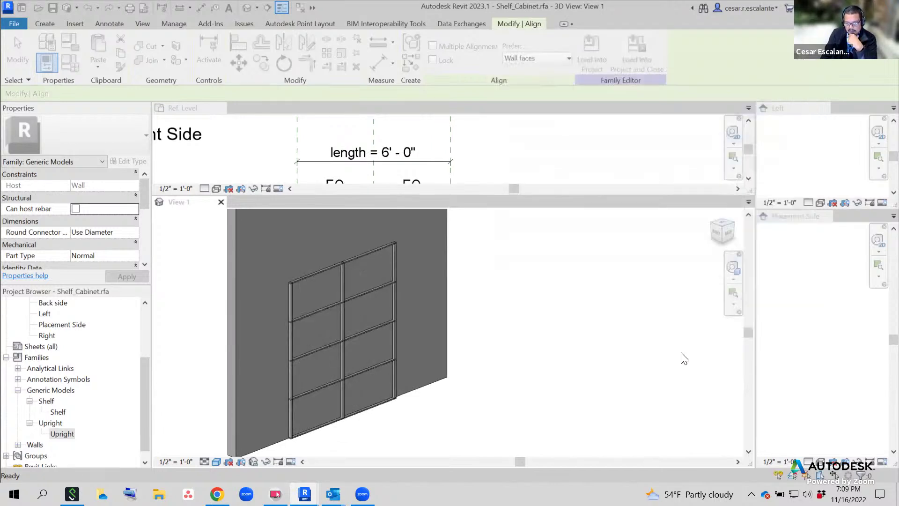
Set the cabinet's depth to 1.5' in Family Types, apply it and accept the dialog
left_click(70, 64)
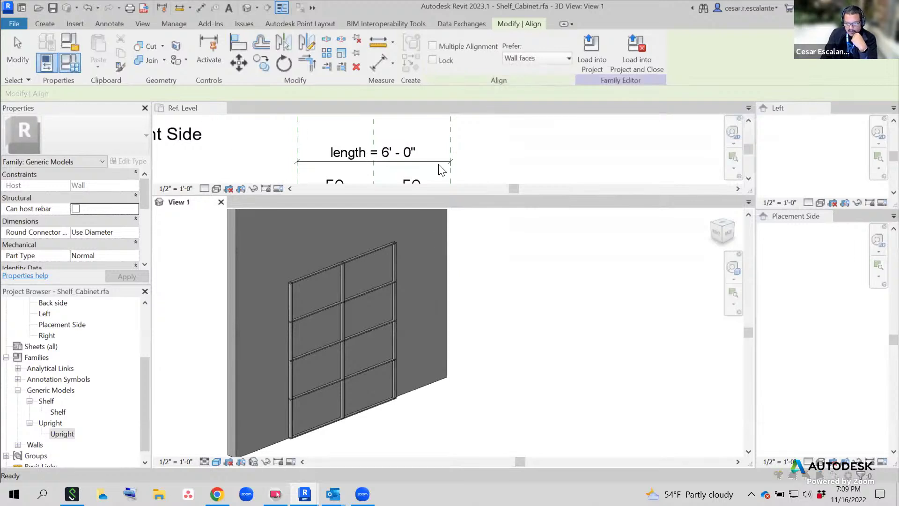
left_click(611, 174)
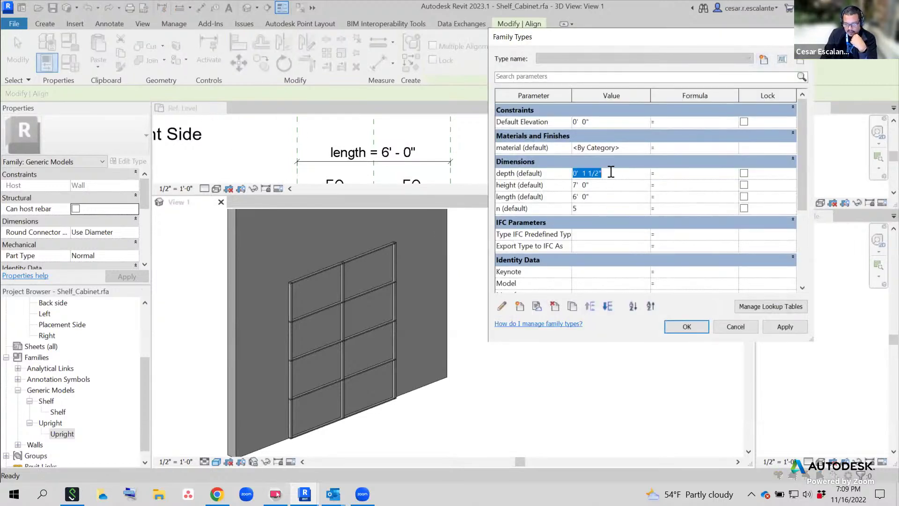
type("1.5")
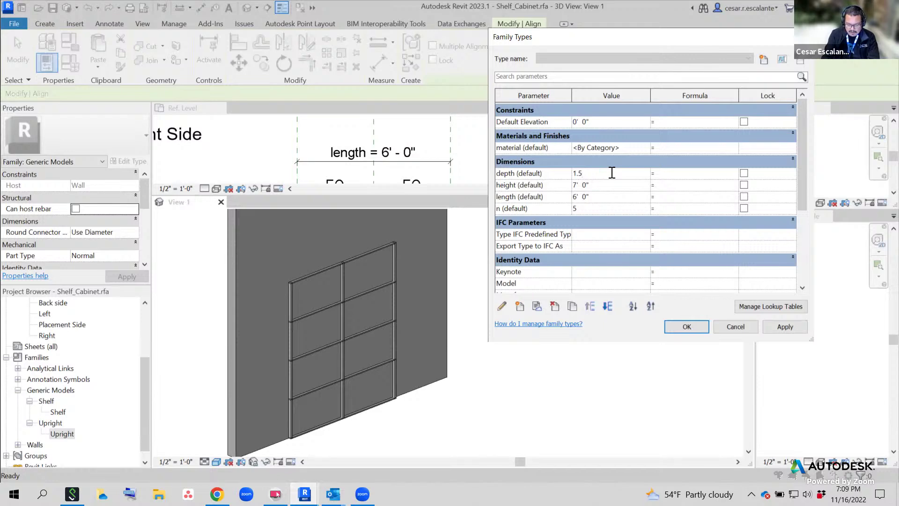
type("'")
left_click(786, 326)
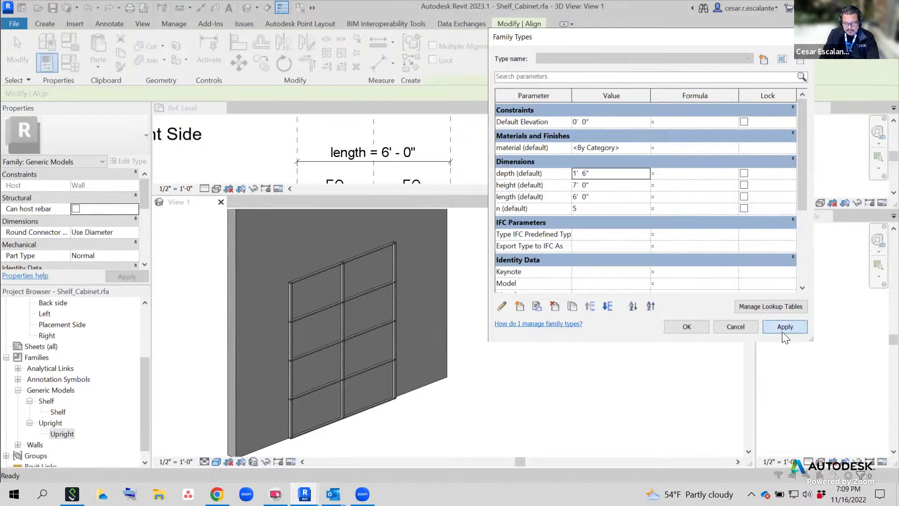
left_click(702, 328)
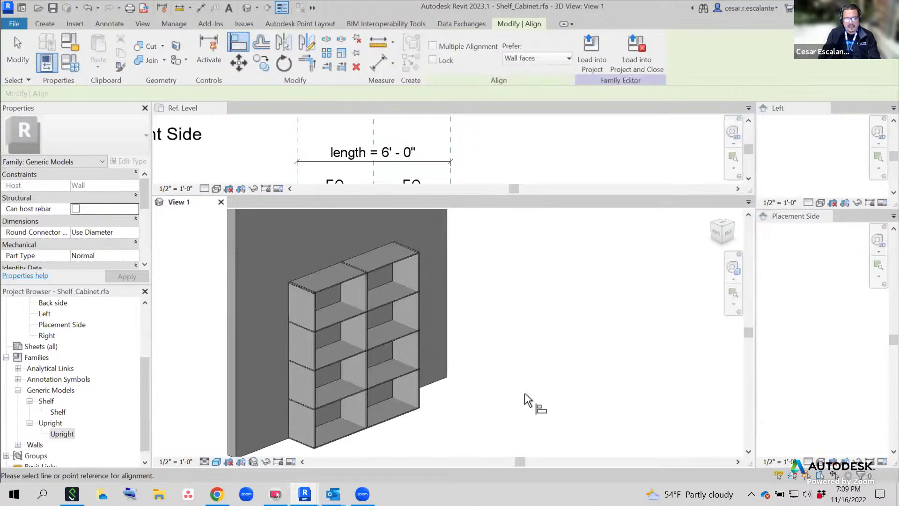
Leave the Align tool and save the shelf cabinet family
left_click(16, 36)
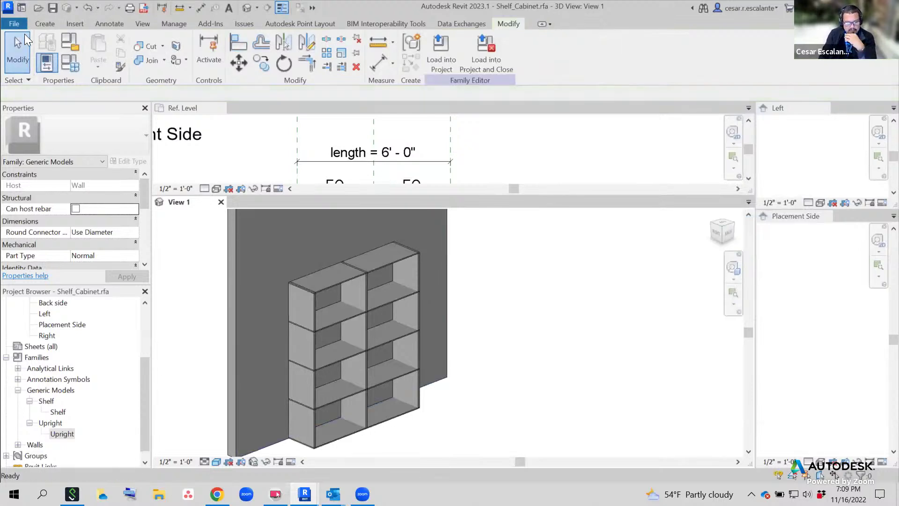
left_click(14, 23)
left_click(45, 138)
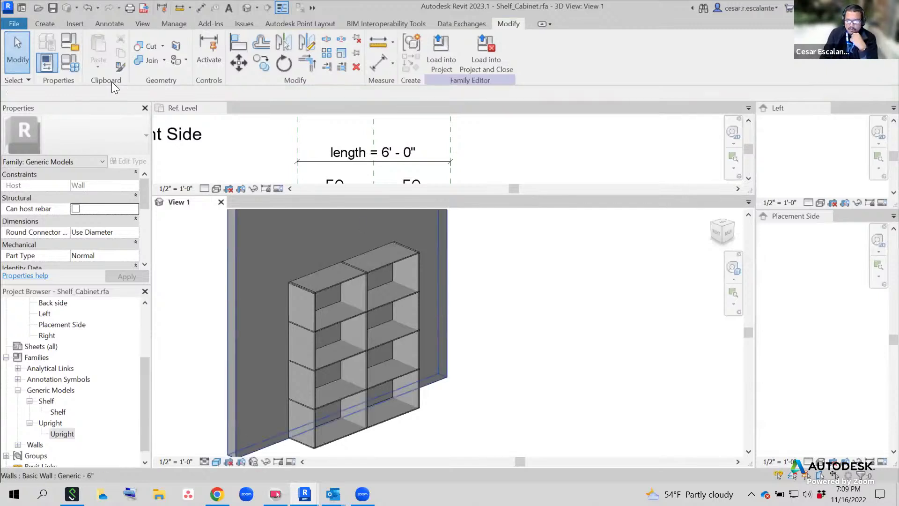
left_click(49, 23)
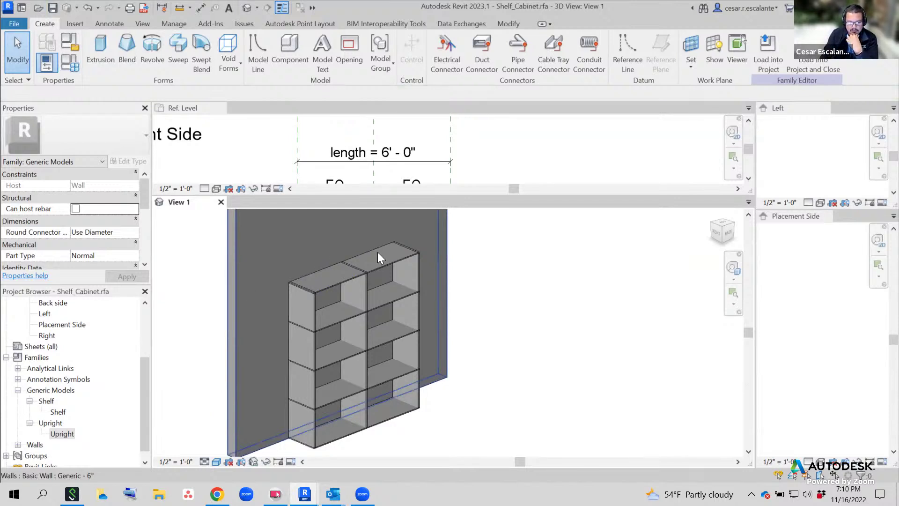
Open the project Mylla_hytt_family.rvt from the Revit_Fall2023 folder
left_click(19, 27)
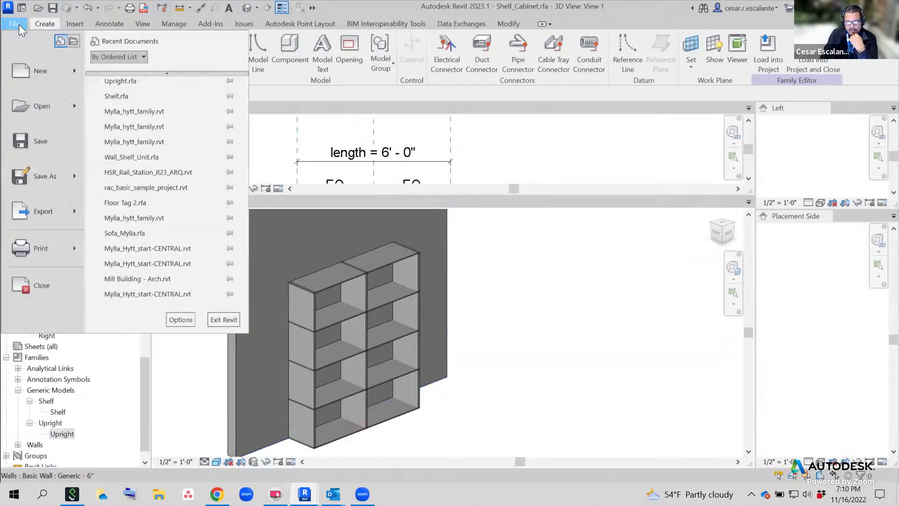
mouse_move(41, 105)
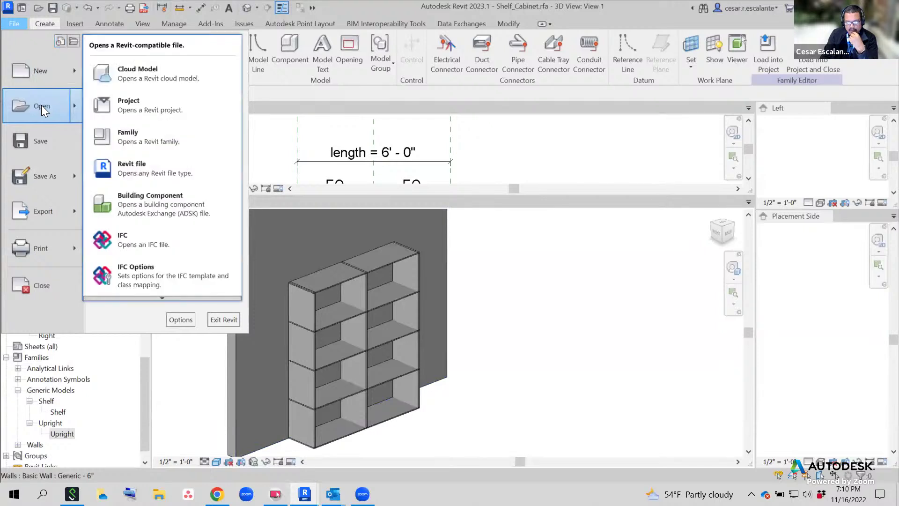
left_click(128, 100)
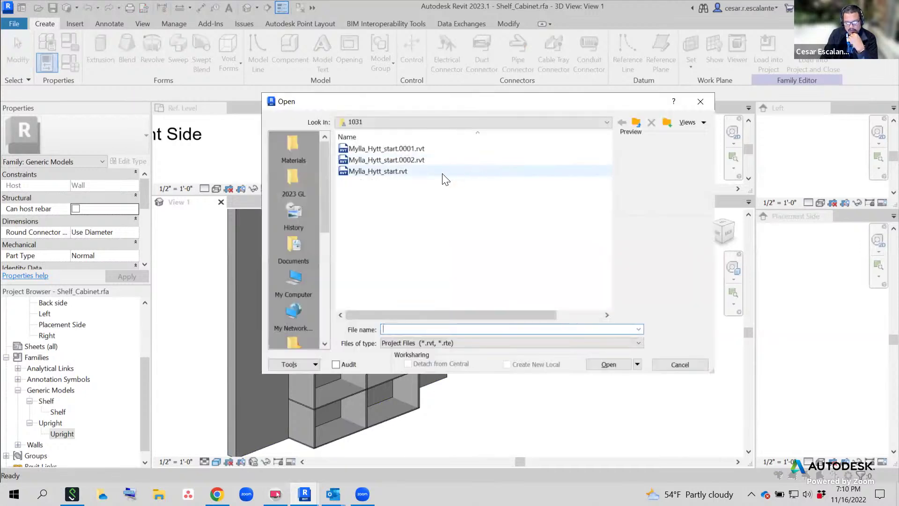
left_click(409, 121)
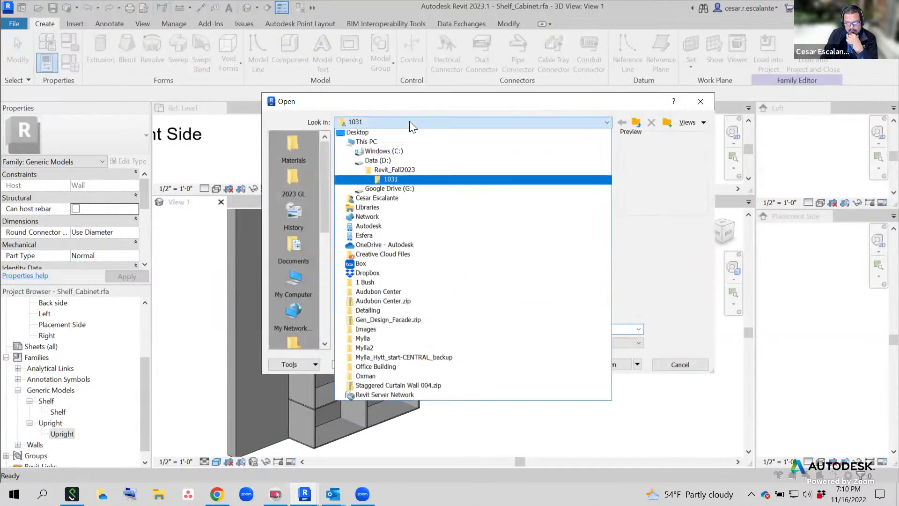
left_click(403, 170)
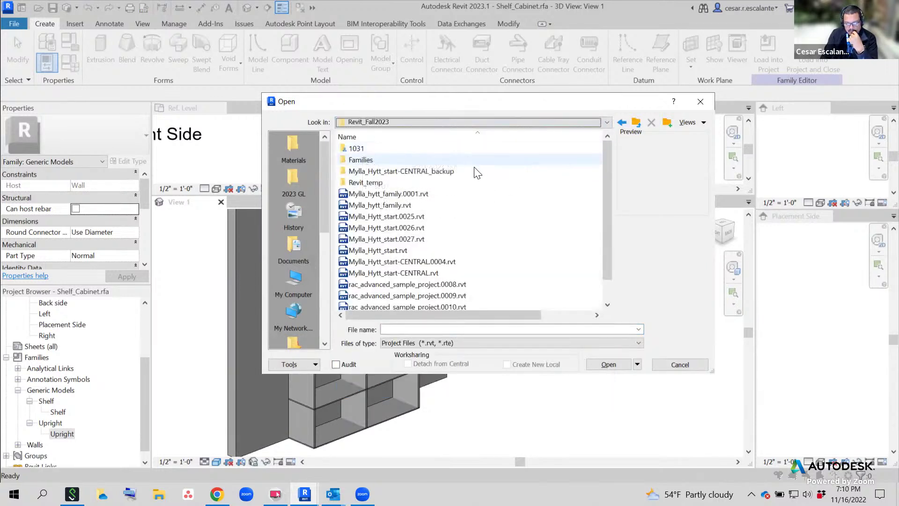
double_click(361, 149)
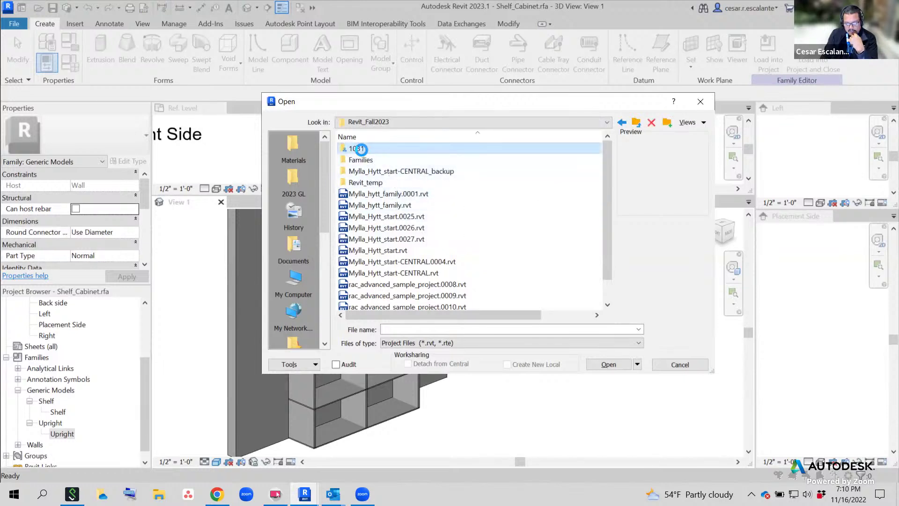
left_click(422, 123)
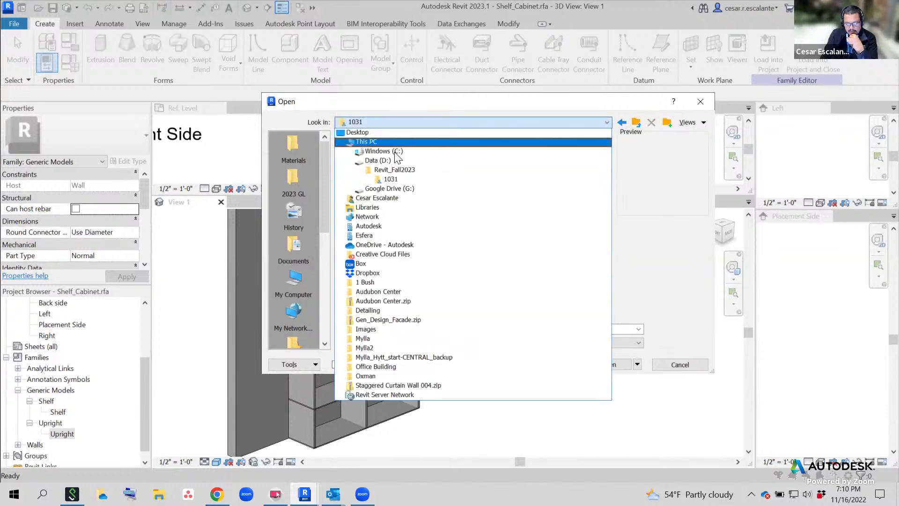
left_click(393, 170)
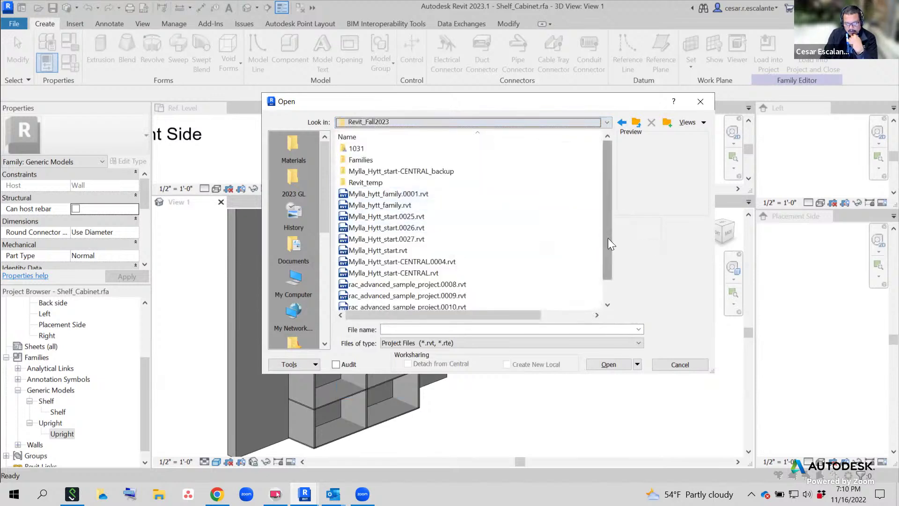
left_click_drag(607, 267, 603, 298)
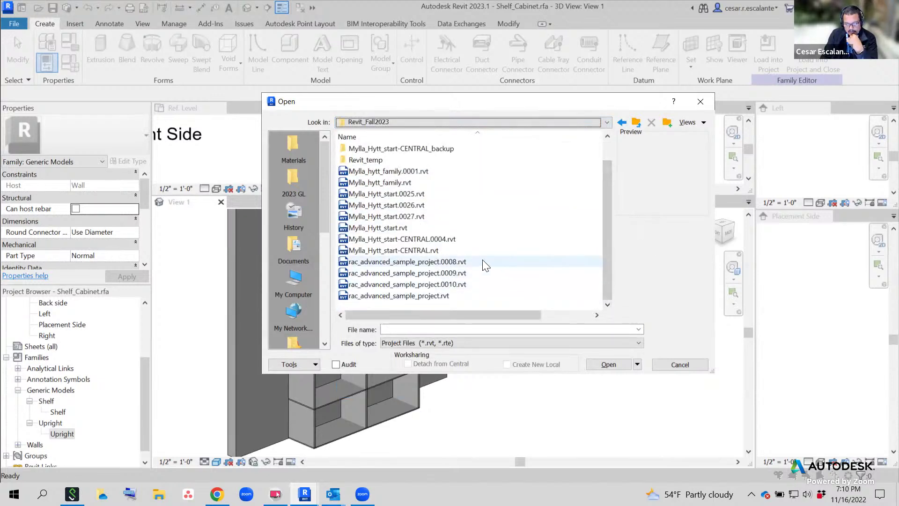
left_click(380, 182)
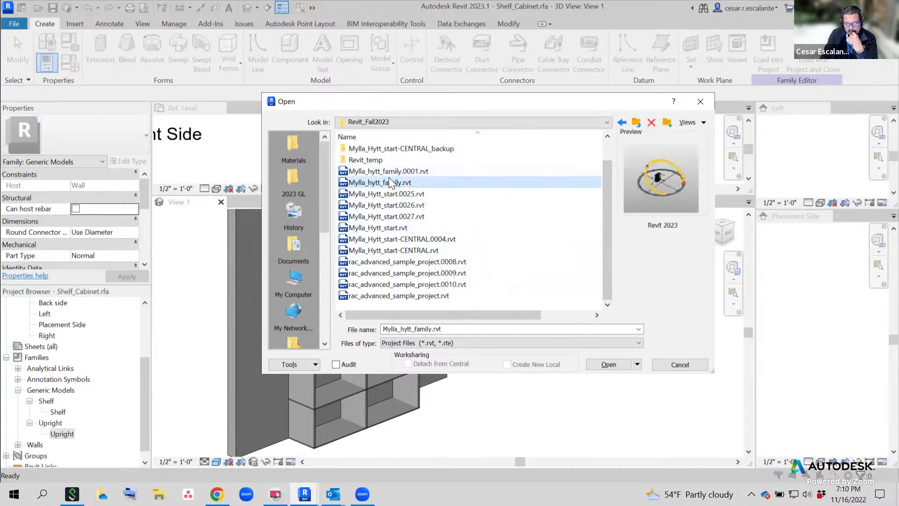
left_click(603, 363)
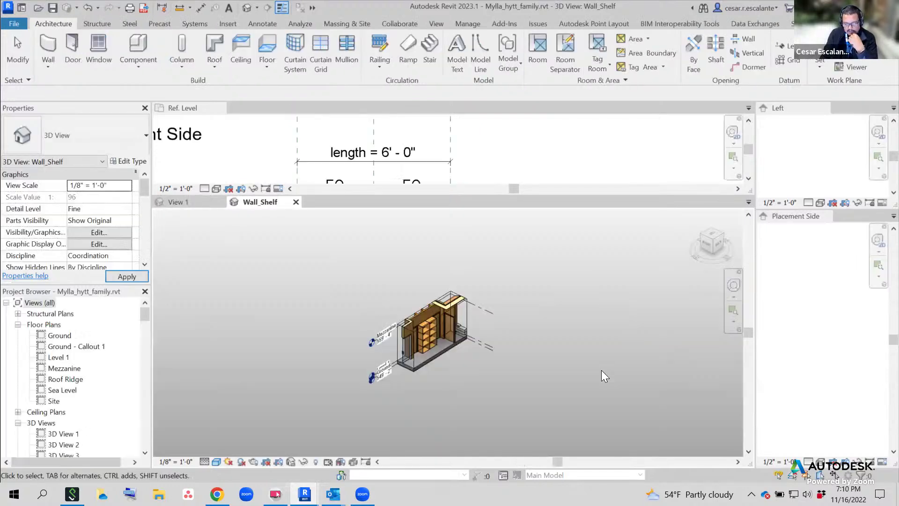
Delete the existing Wall_Shelf_Unit from the project's Wall_Shelf 3D view
scroll(424, 323, "up", 5)
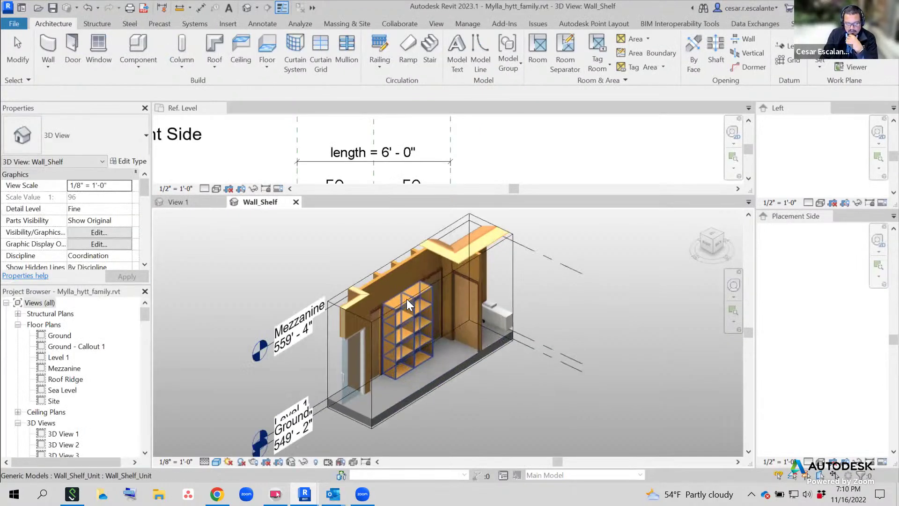
left_click(412, 312)
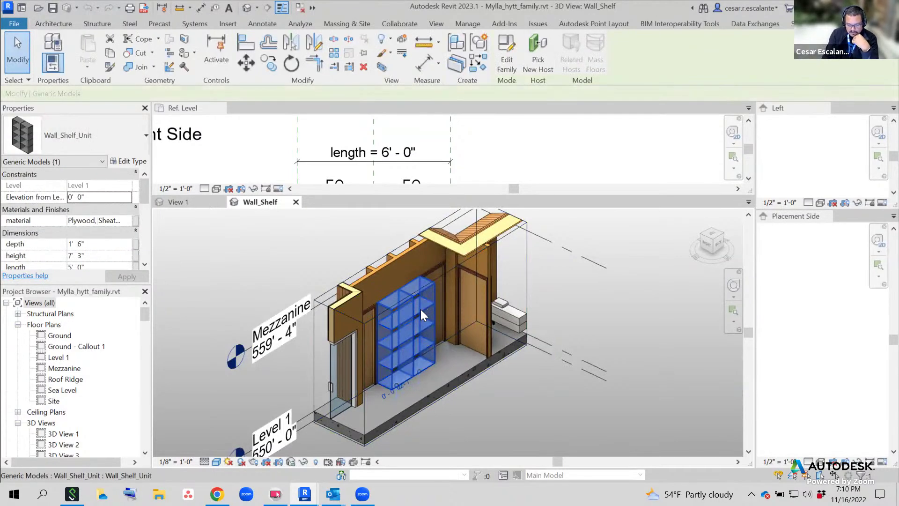
key("Delete")
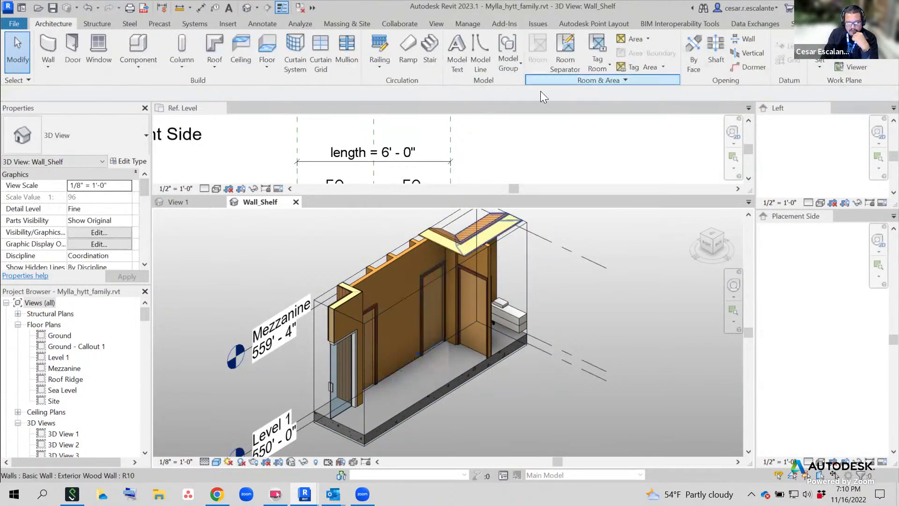
left_click(223, 24)
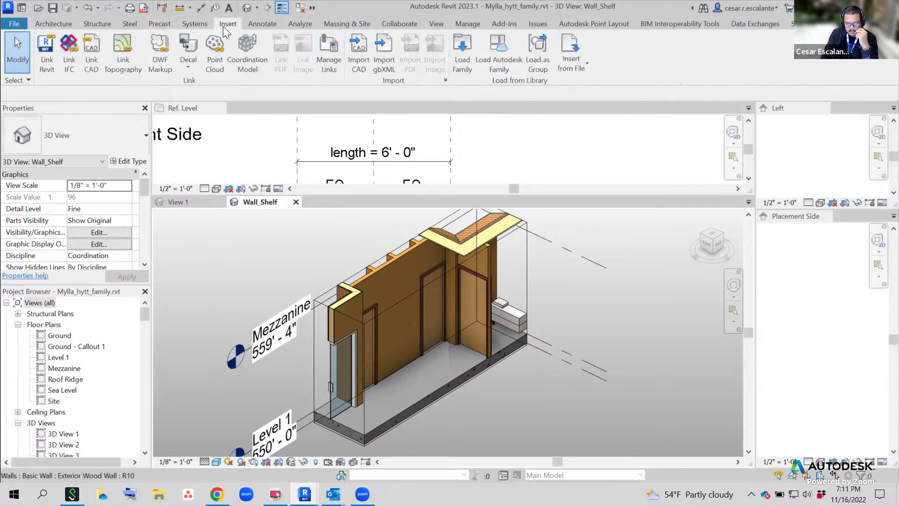
left_click(467, 57)
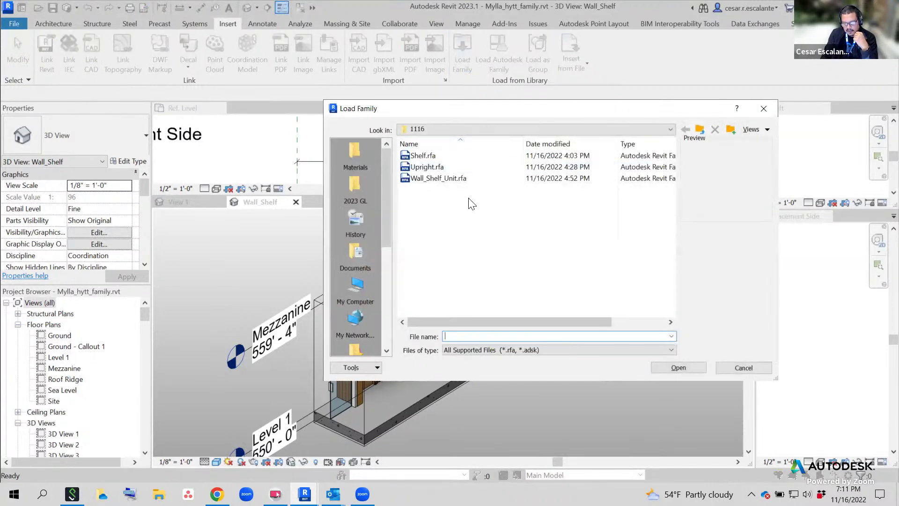
left_click(443, 182)
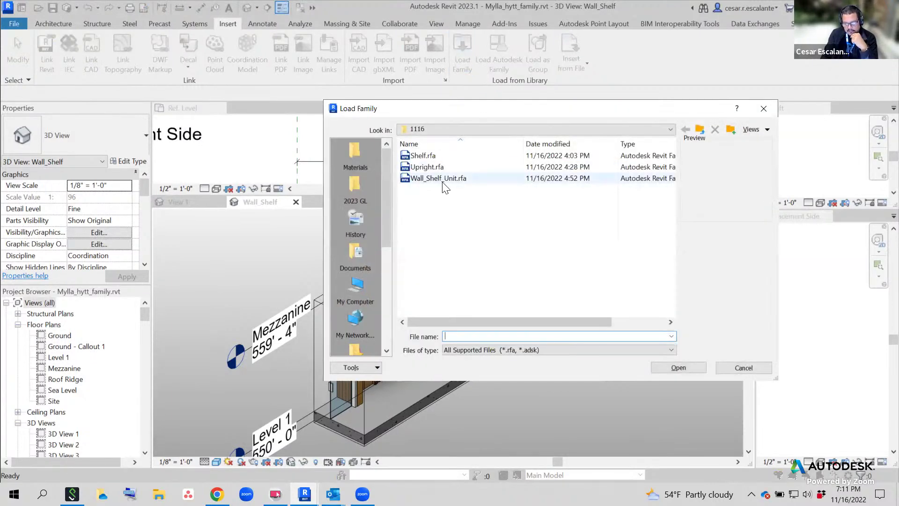
left_click(479, 130)
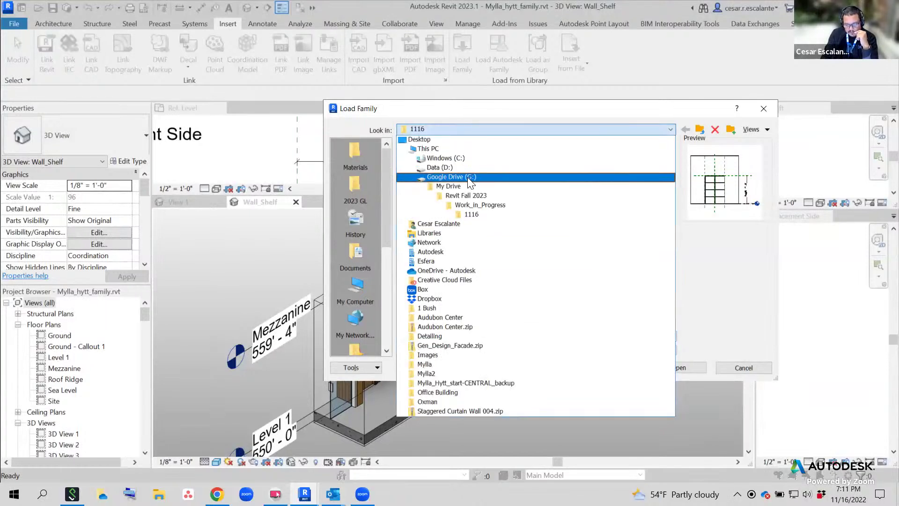
left_click(457, 168)
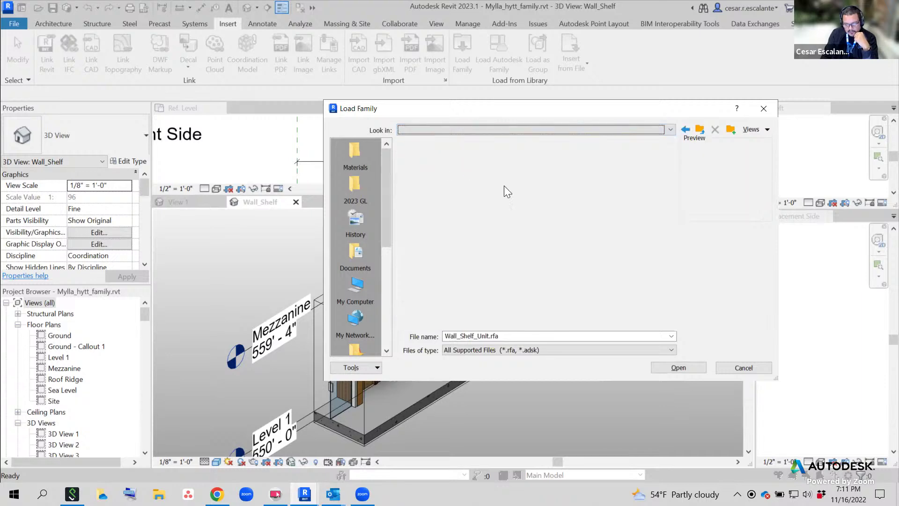
left_click_drag(673, 162, 667, 259)
double_click(486, 190)
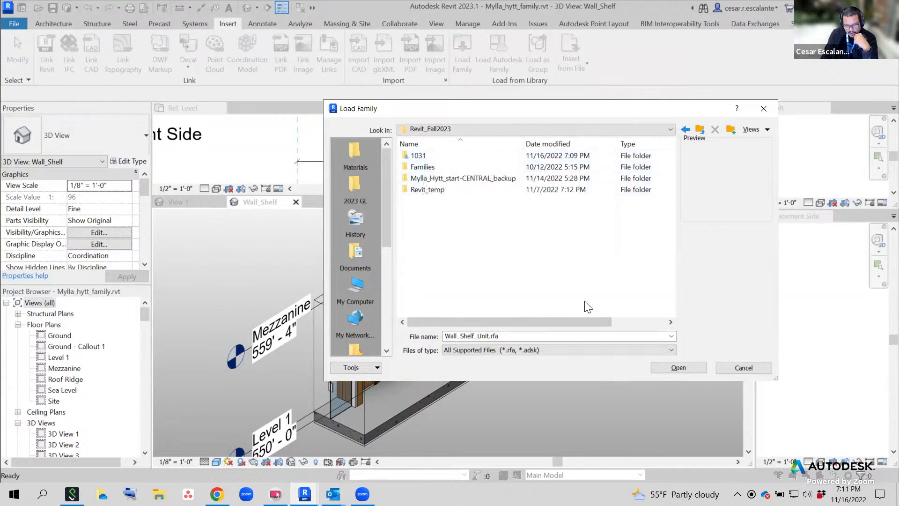
left_click(732, 368)
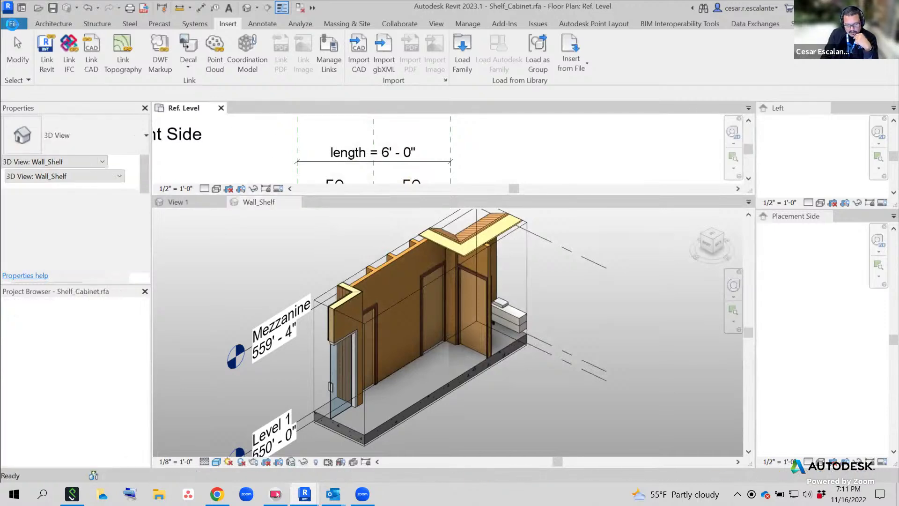
Check which folder the Shelf_Cabinet family is stored in through Save As, and cancel without saving
left_click(13, 24)
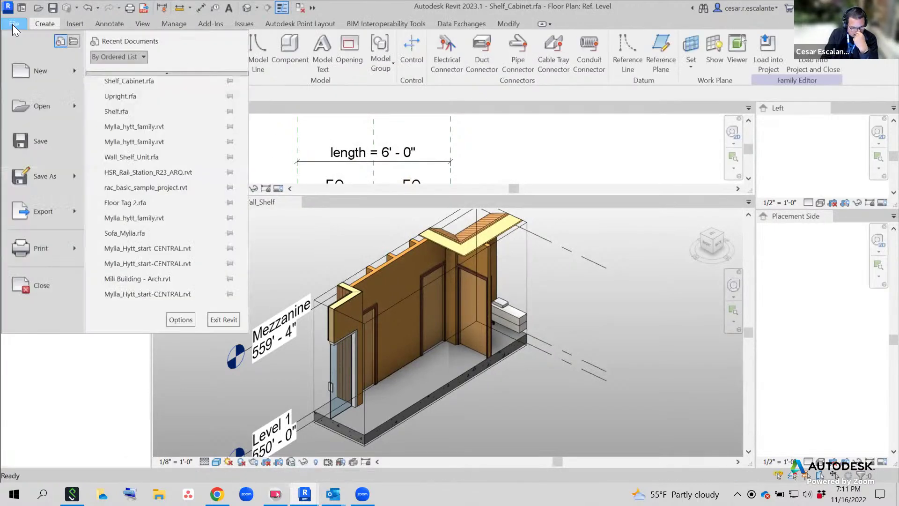
left_click(41, 151)
left_click(220, 137)
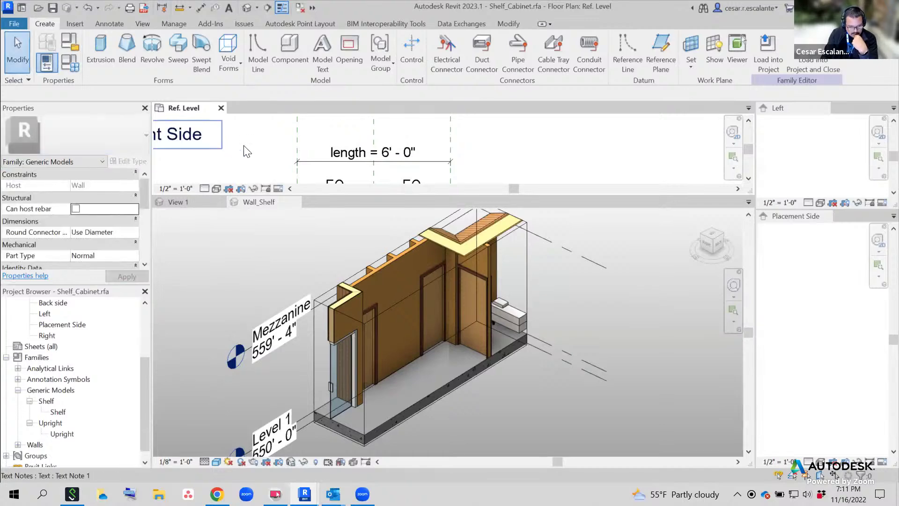
key("Escape")
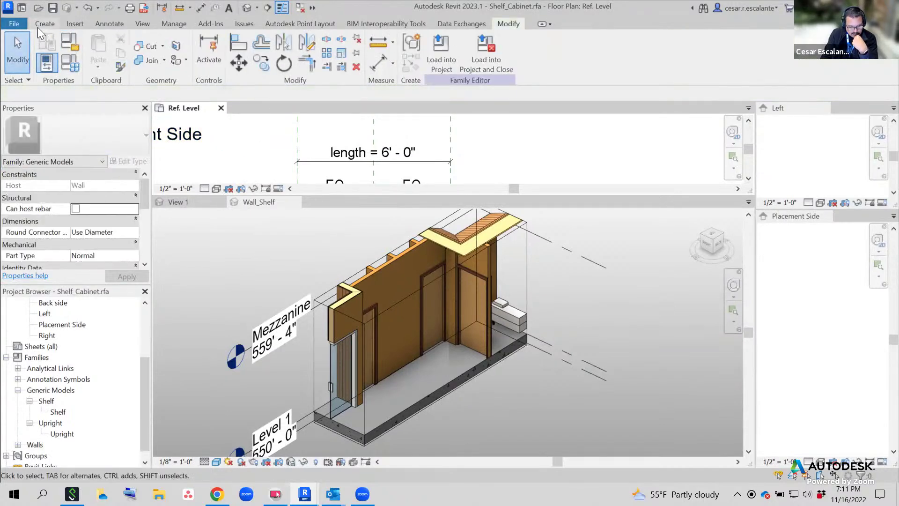
left_click(22, 28)
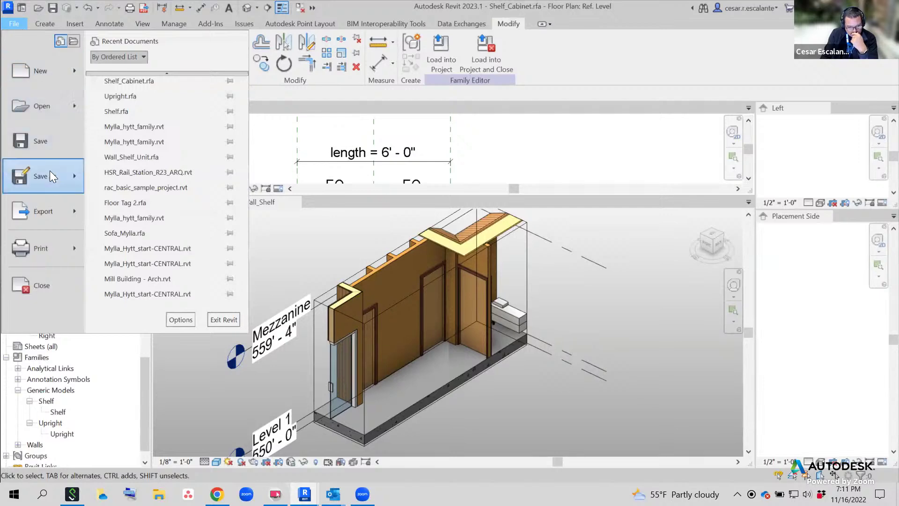
mouse_move(48, 171)
left_click(149, 160)
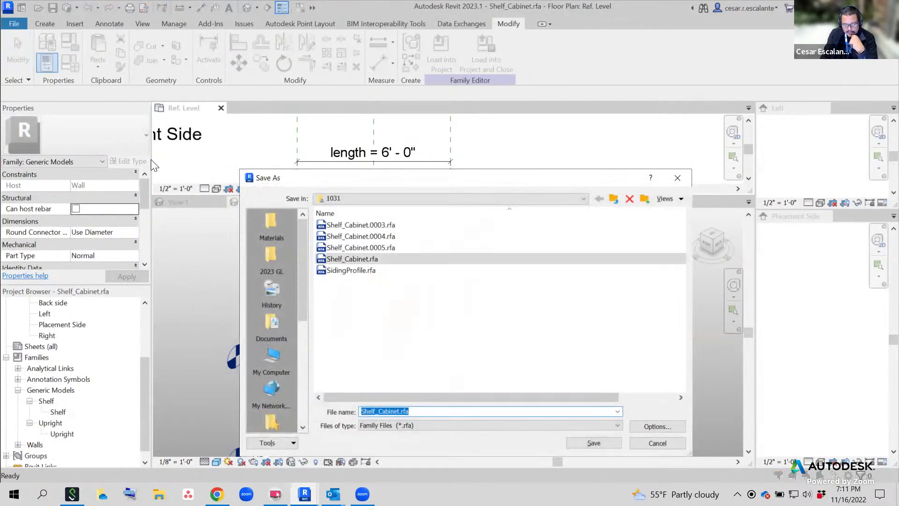
left_click(377, 200)
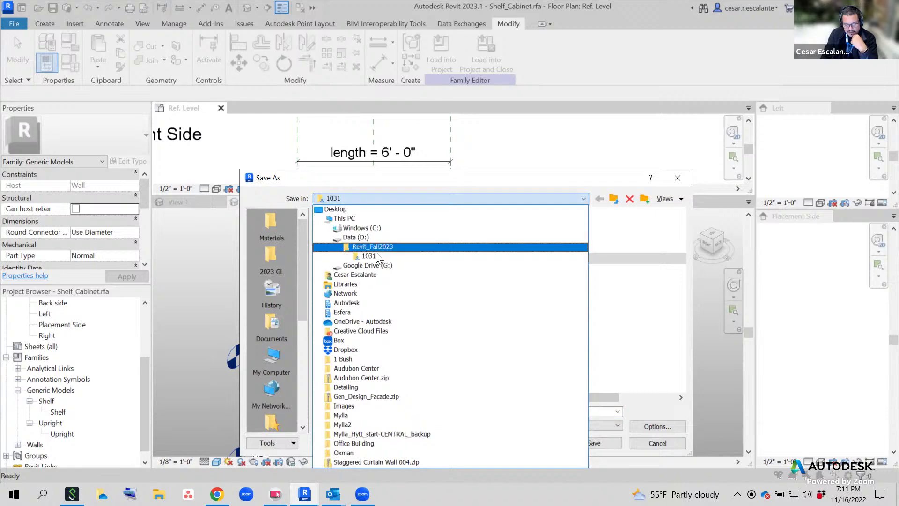
left_click(656, 397)
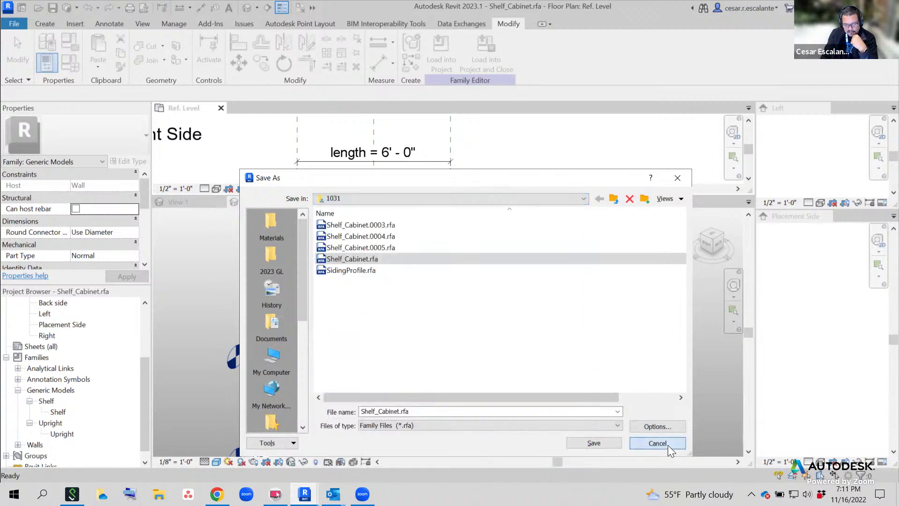
left_click(668, 445)
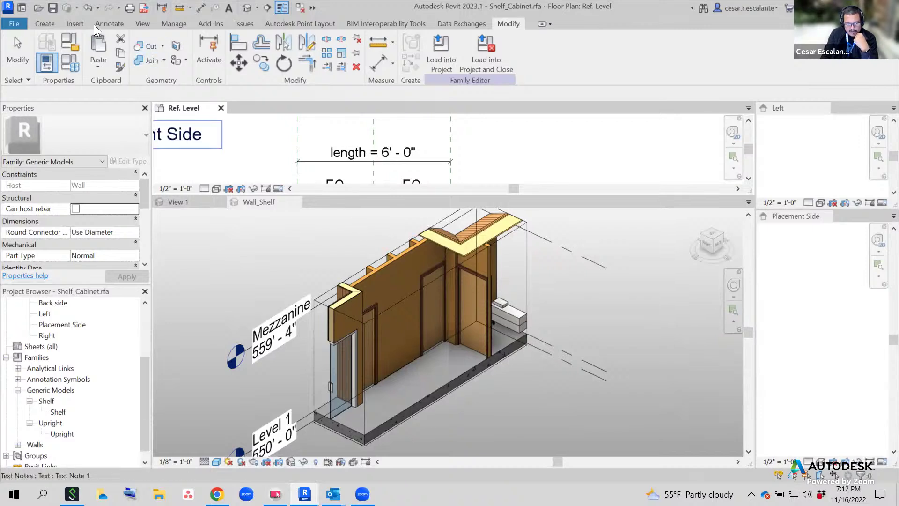
Load Shelf_Cabinet.rfa from the Revit_Fall2023 > 1031 folder on drive D: and find it under Generic Models in the browser
left_click(74, 23)
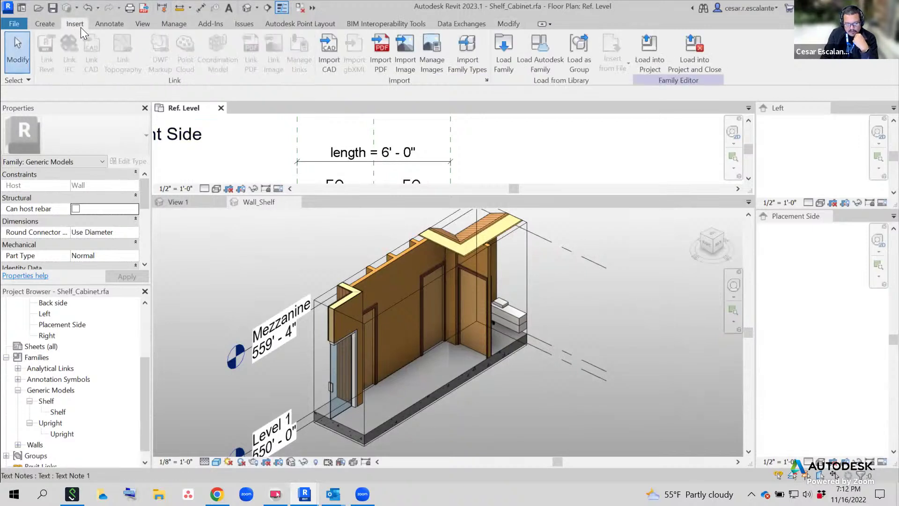
left_click(498, 63)
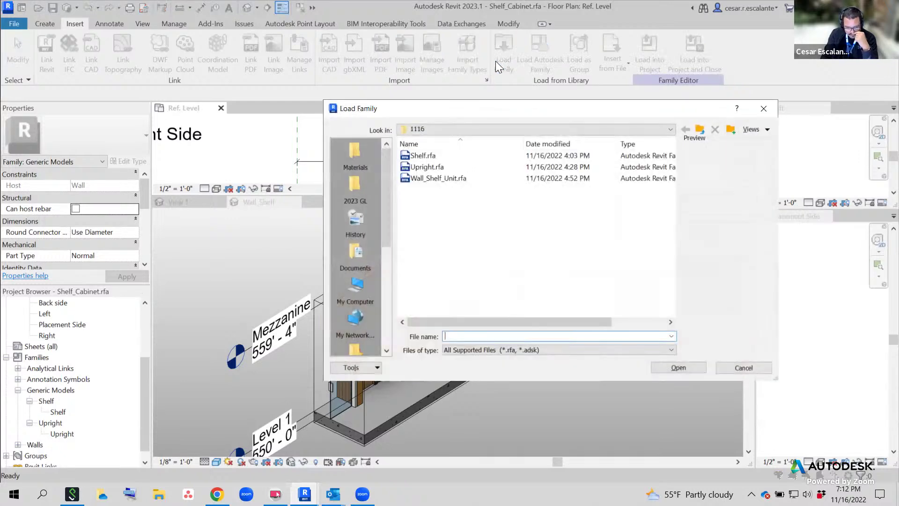
left_click(451, 131)
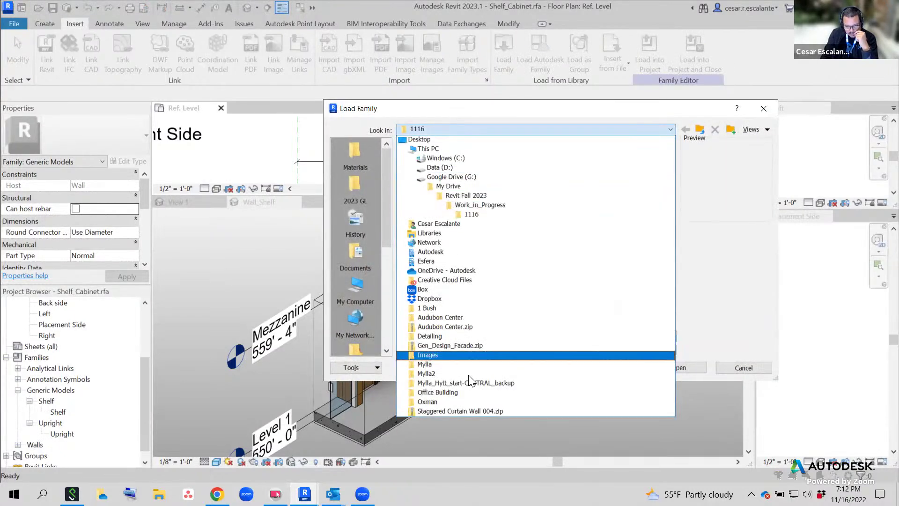
left_click(444, 169)
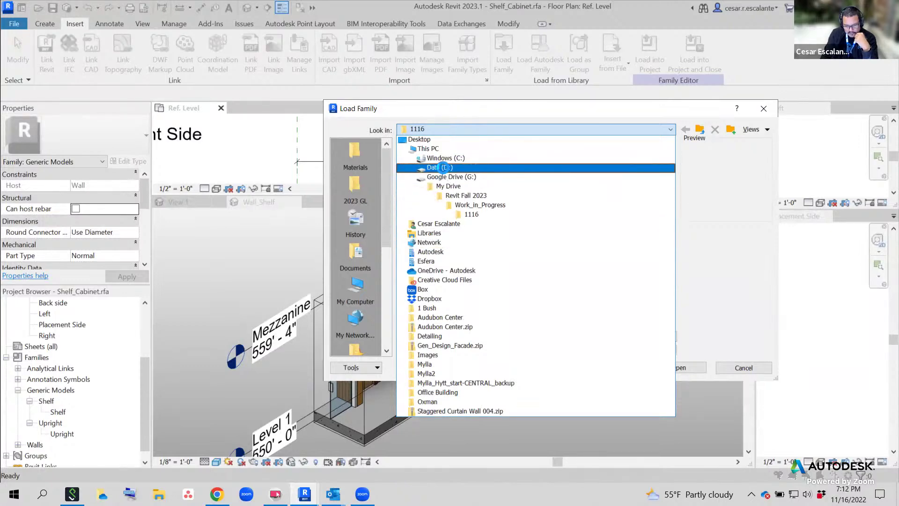
left_click_drag(669, 170, 665, 295)
scroll(450, 212, "up", 3)
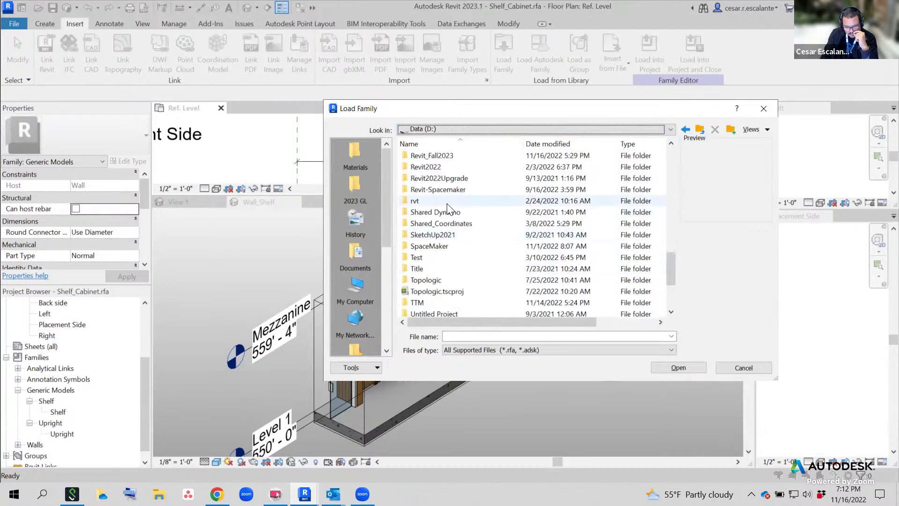
double_click(447, 155)
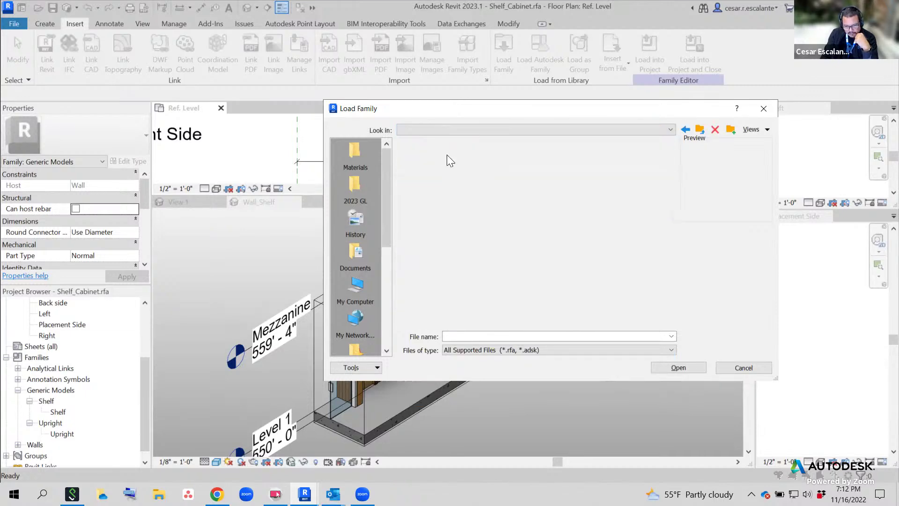
double_click(422, 154)
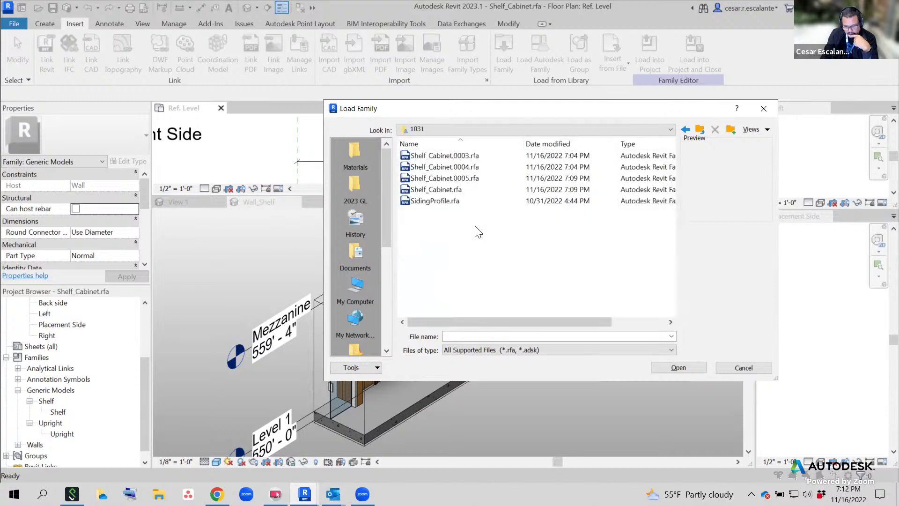
left_click(445, 189)
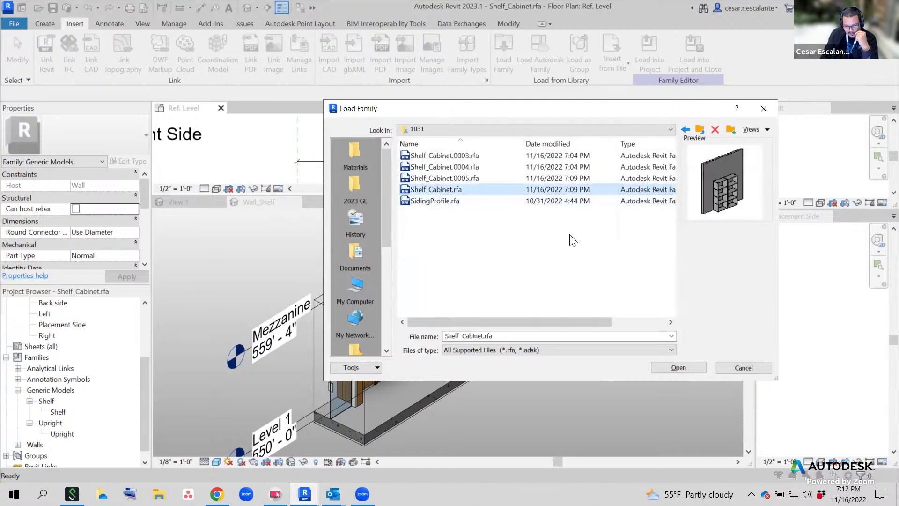
left_click(672, 366)
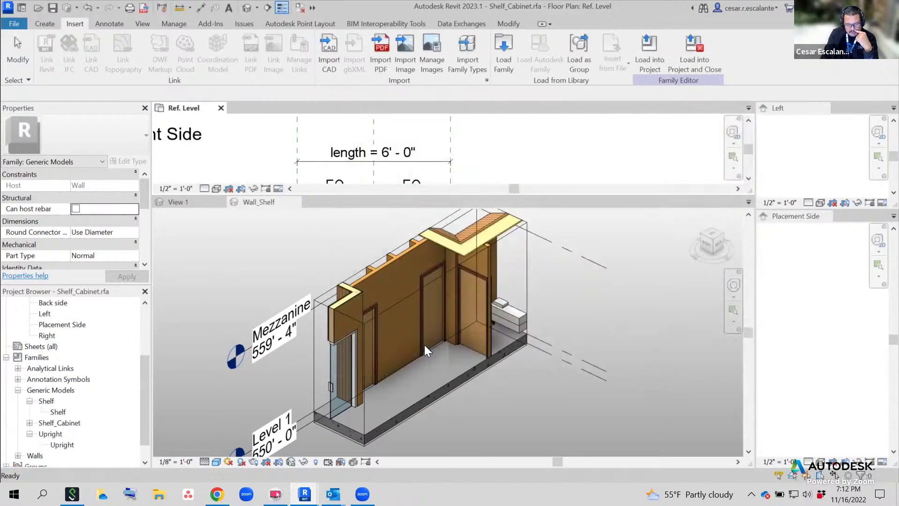
left_click_drag(143, 373, 146, 408)
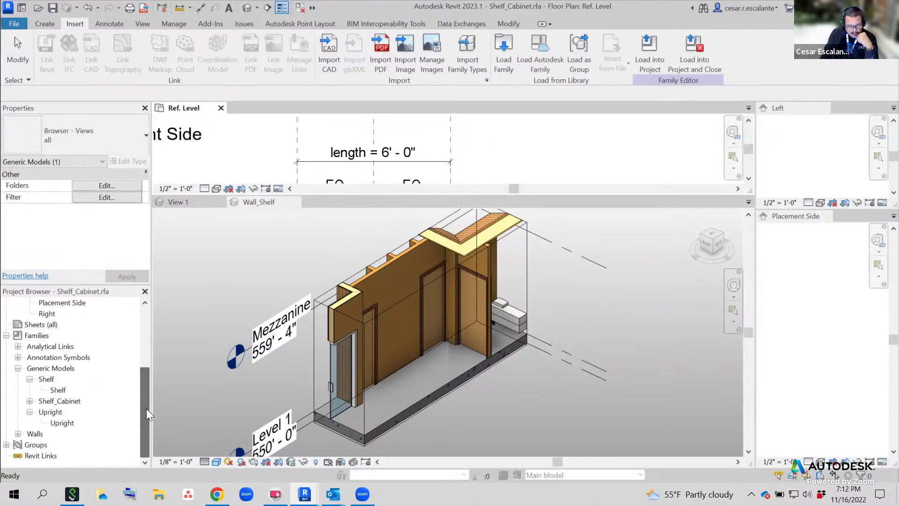
Return to the project's Wall_Shelf 3D view and look through the project's loaded families for those under Generic Models
left_click(291, 254)
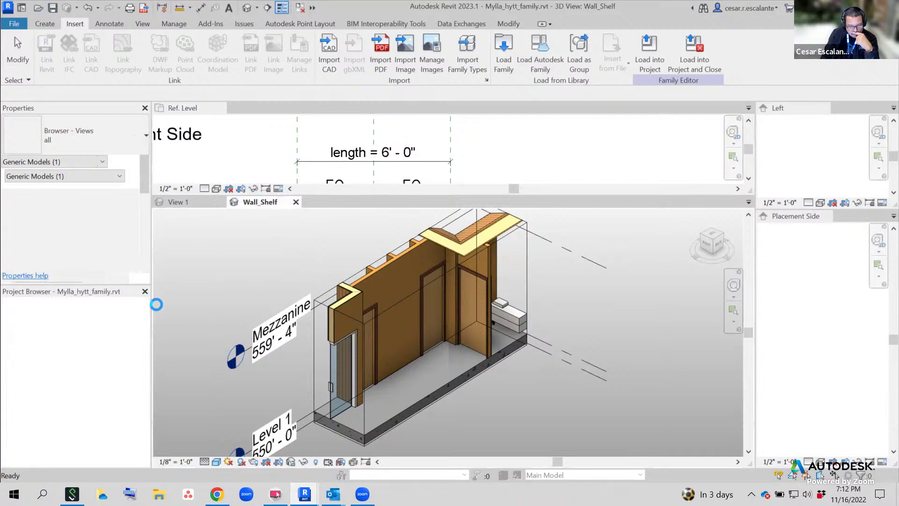
left_click(195, 301)
scroll(139, 404, "down", 15)
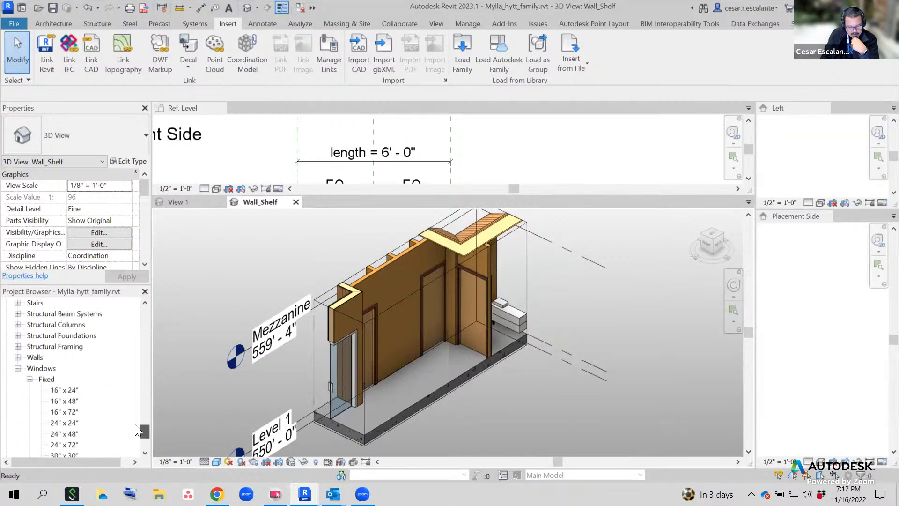
scroll(138, 429, "up", 3)
scroll(135, 426, "down", 1)
scroll(136, 422, "up", 6)
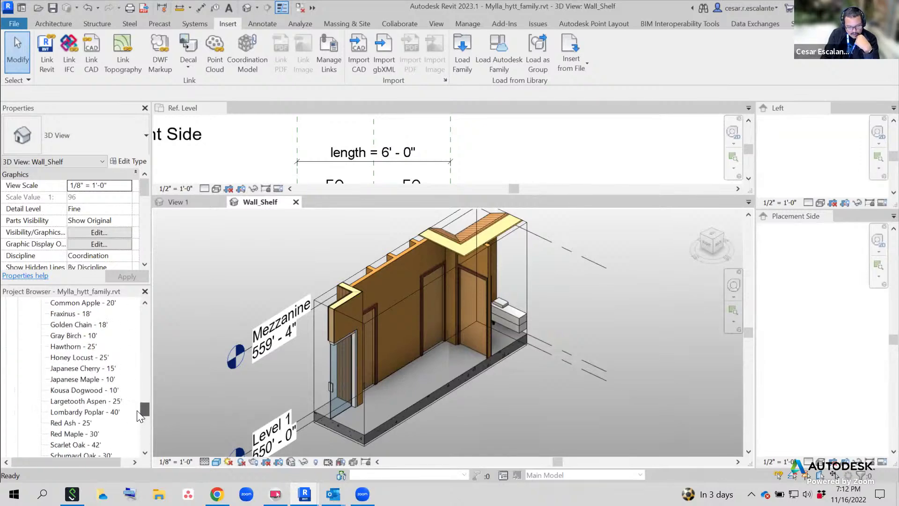
left_click_drag(138, 411, 138, 364)
left_click(17, 346)
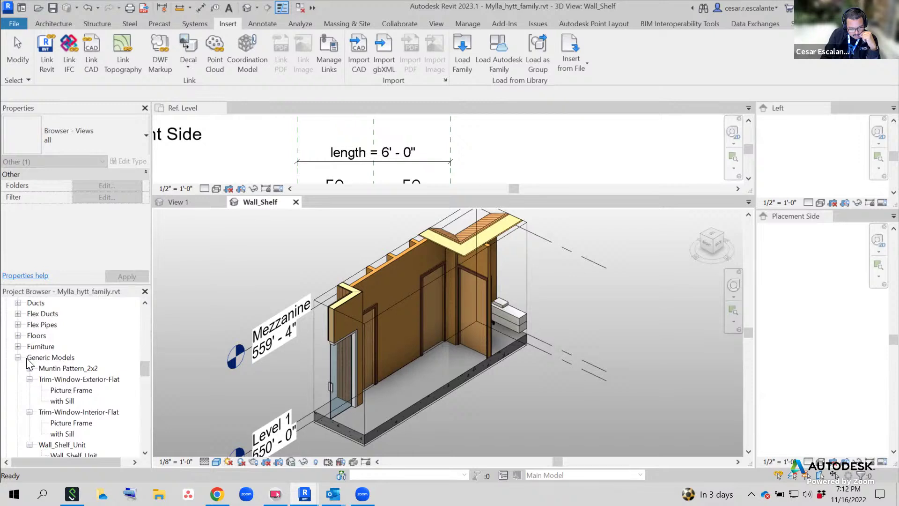
scroll(66, 375, "down", 2)
Place a Wall_Shelf_Unit instance on the long interior wall between the doors in the Wall_Shelf 3D view and end placement
left_click(83, 412)
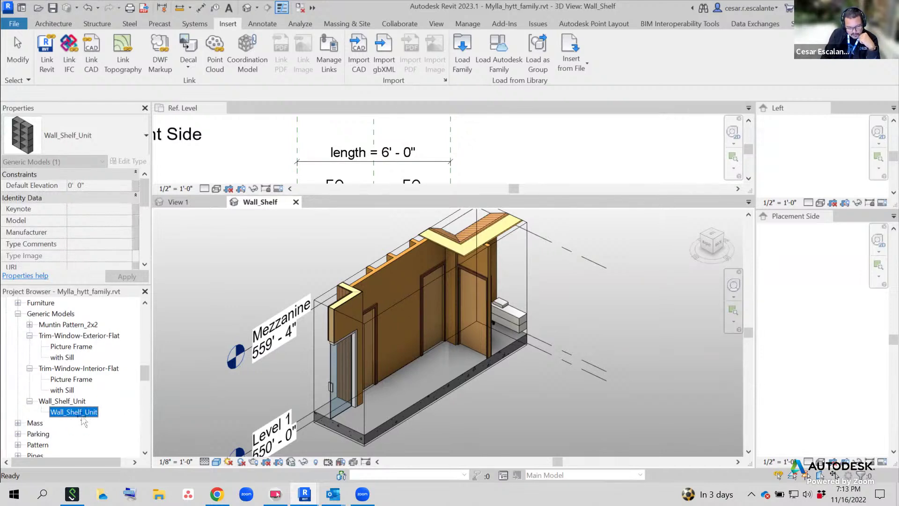
left_click_drag(74, 412, 392, 326)
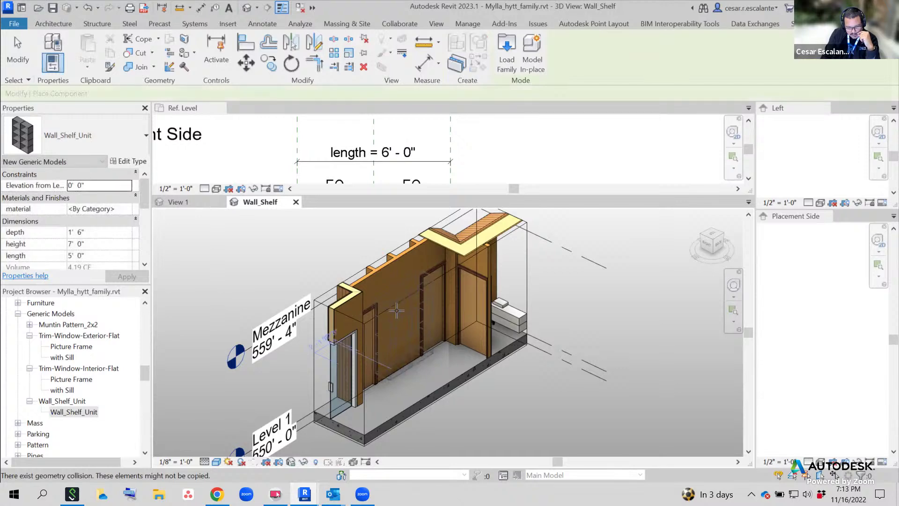
left_click(450, 369)
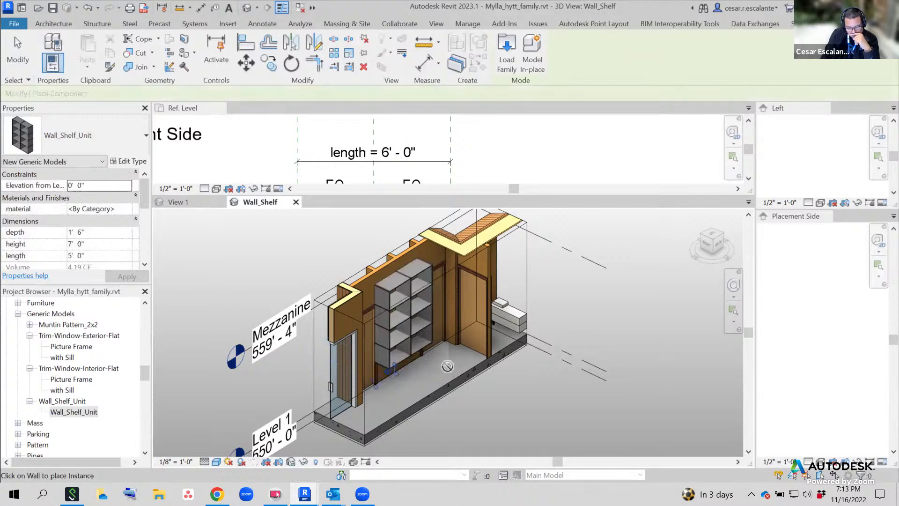
scroll(444, 369, "up", 3)
key("Escape")
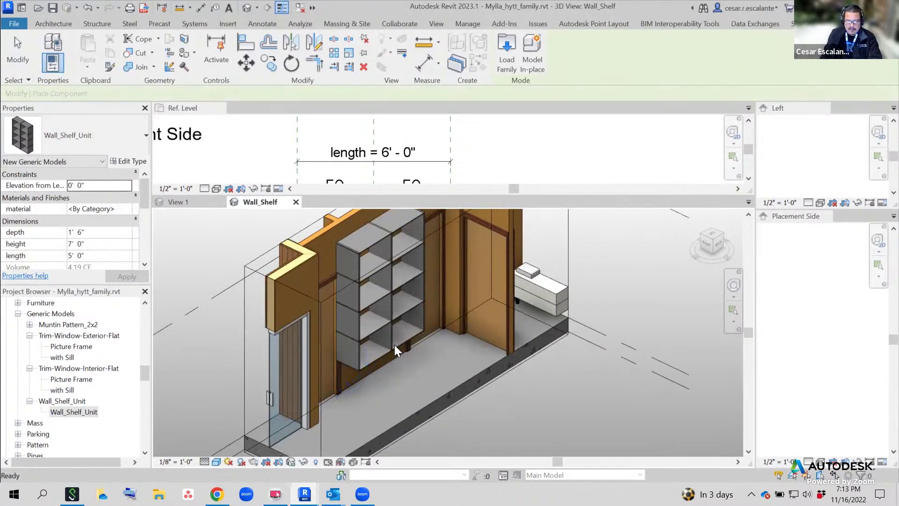
Set the placed shelf unit's Elevation from Level to 0' 0" and deselect it
left_click(394, 337)
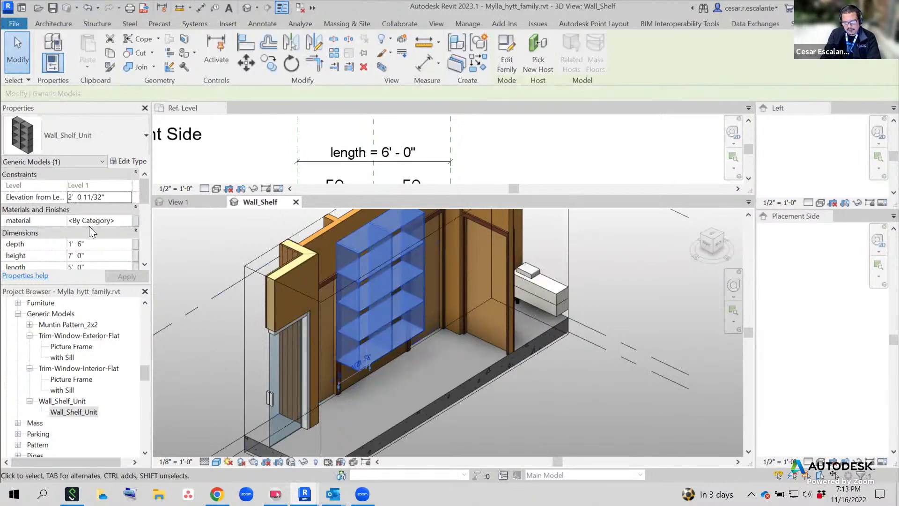
left_click(111, 198)
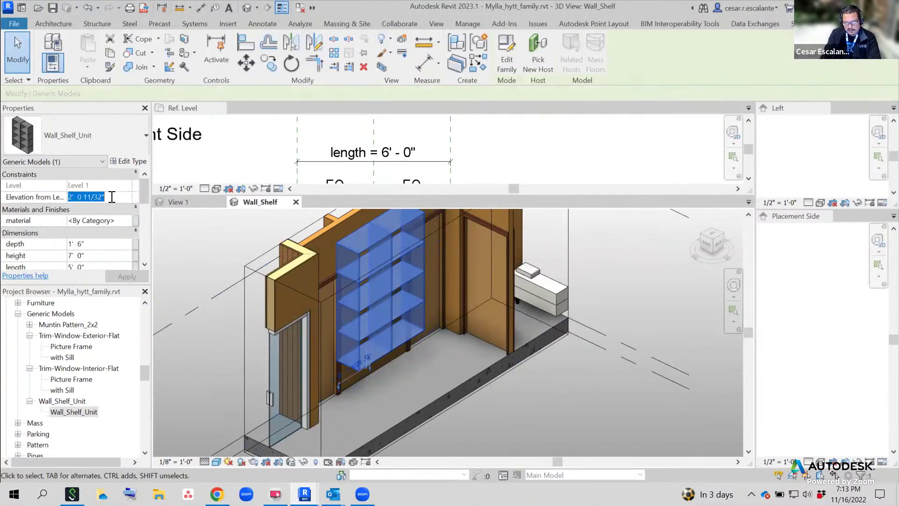
type("0'  0")
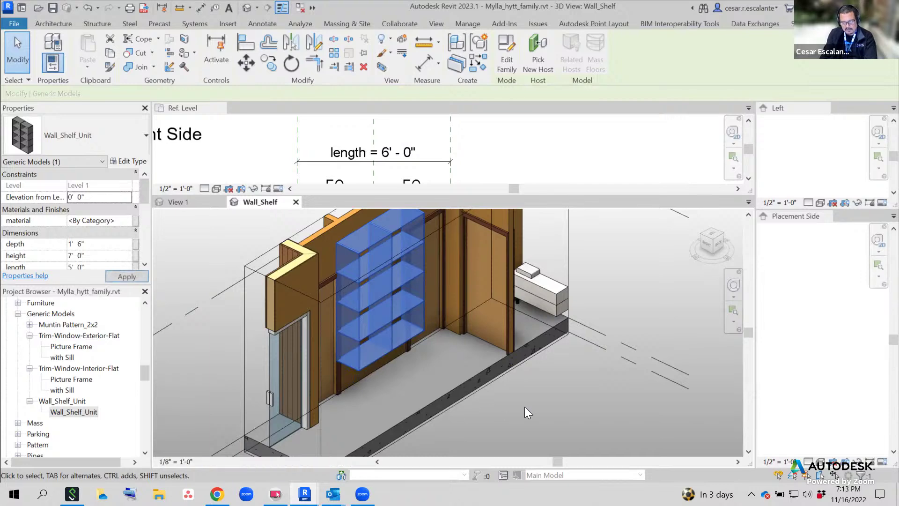
left_click(524, 406)
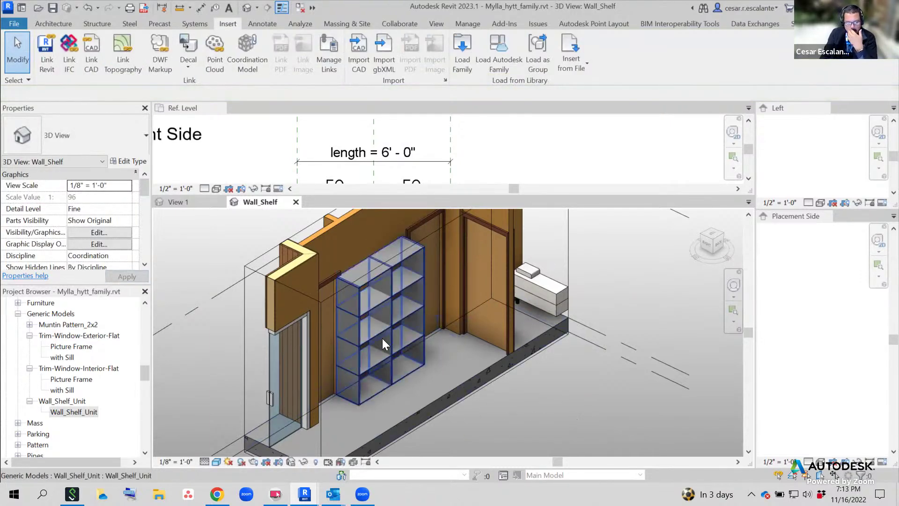
Assign the Plywood, Sheathing material to the placed shelf unit
left_click(382, 325)
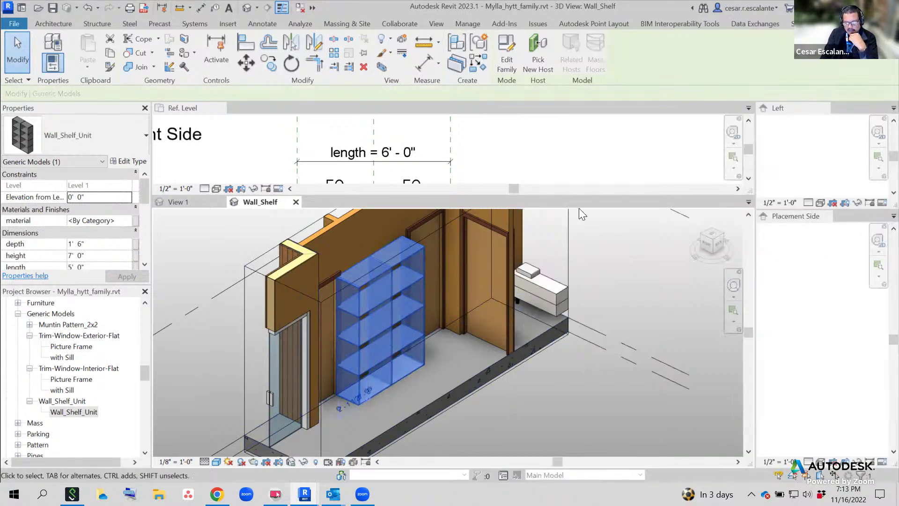
left_click(127, 219)
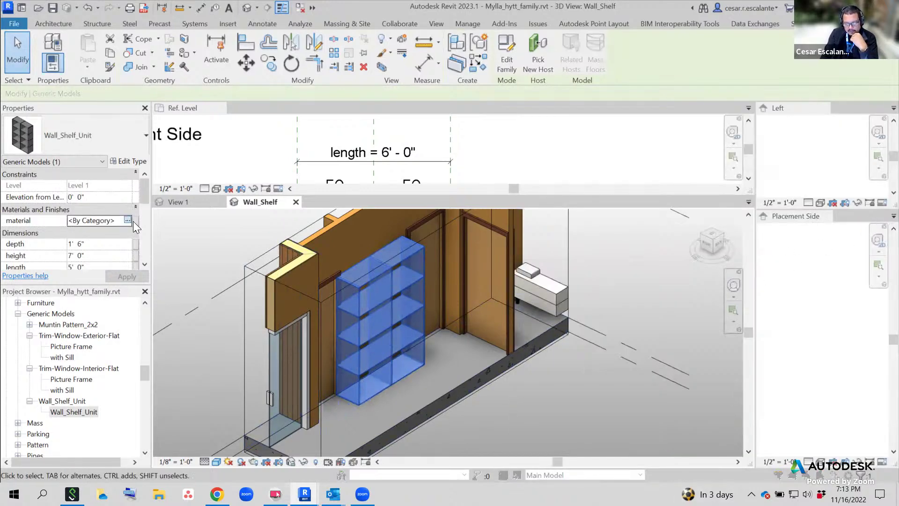
left_click(130, 221)
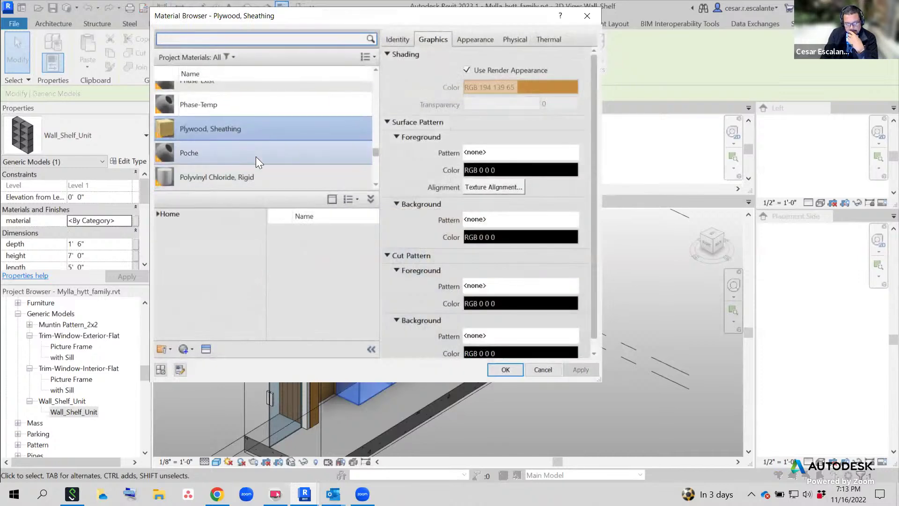
left_click(227, 129)
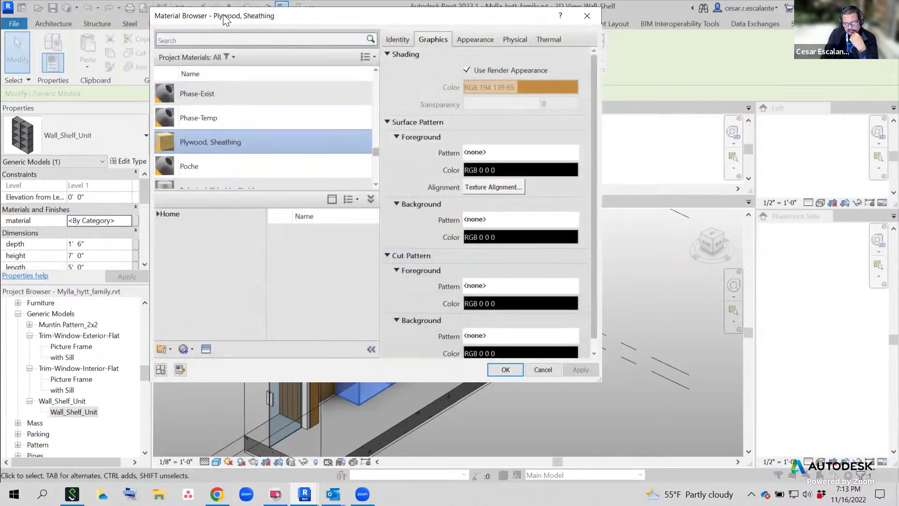
left_click(505, 369)
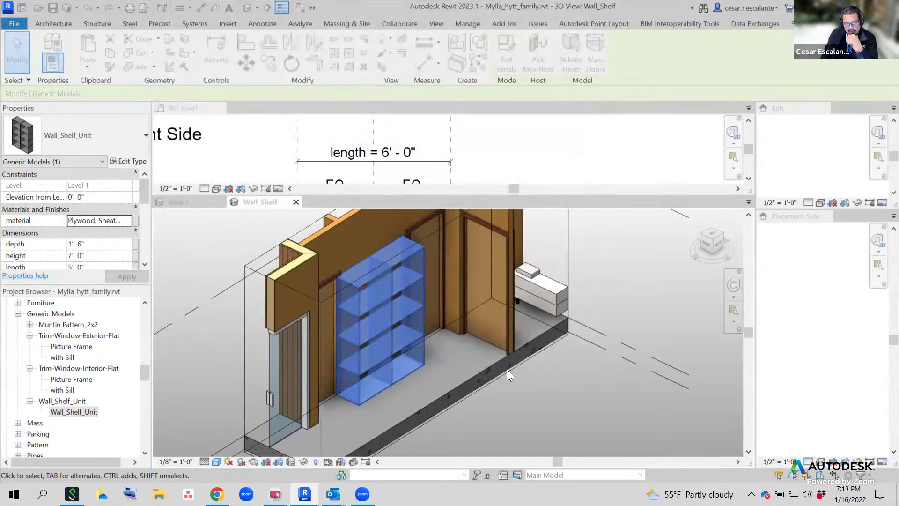
Nudge the placed shelf unit four increments to the right along the wall so it sits between the two door frames
left_click(615, 321)
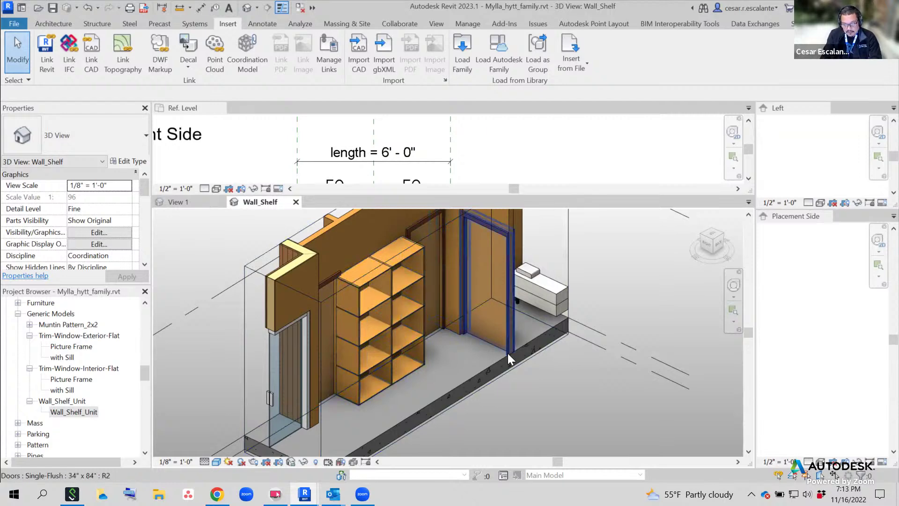
middle_click_drag(507, 372, 436, 318, "shift")
scroll(552, 305, "up", 3)
left_click(561, 300)
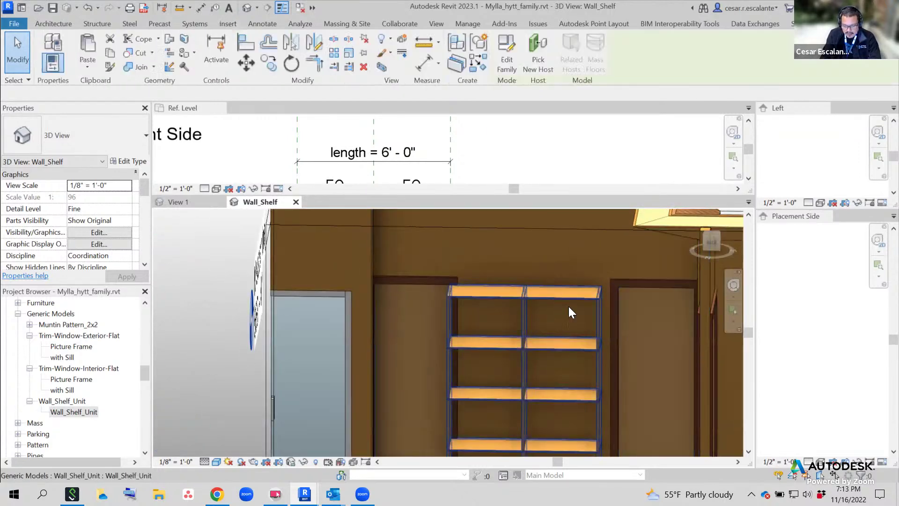
key("Right")
key("Right")
key("Right")
key("Right")
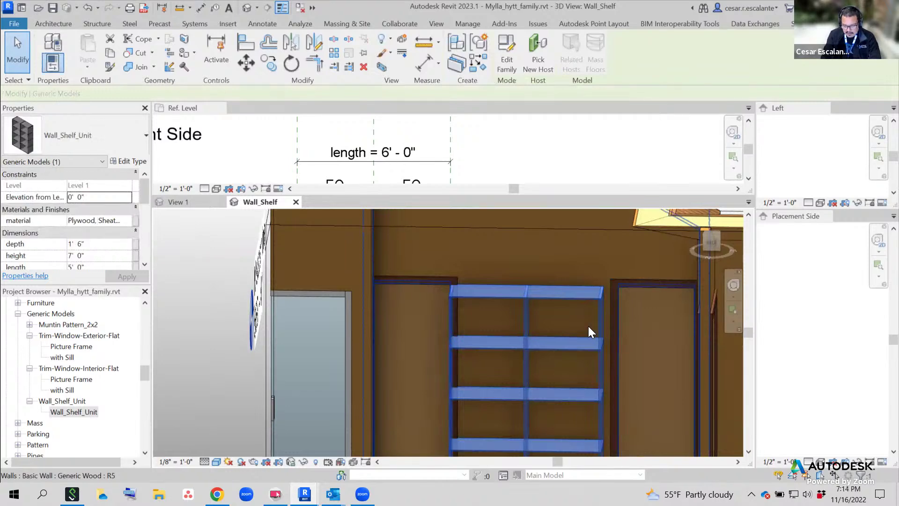
left_click(588, 326)
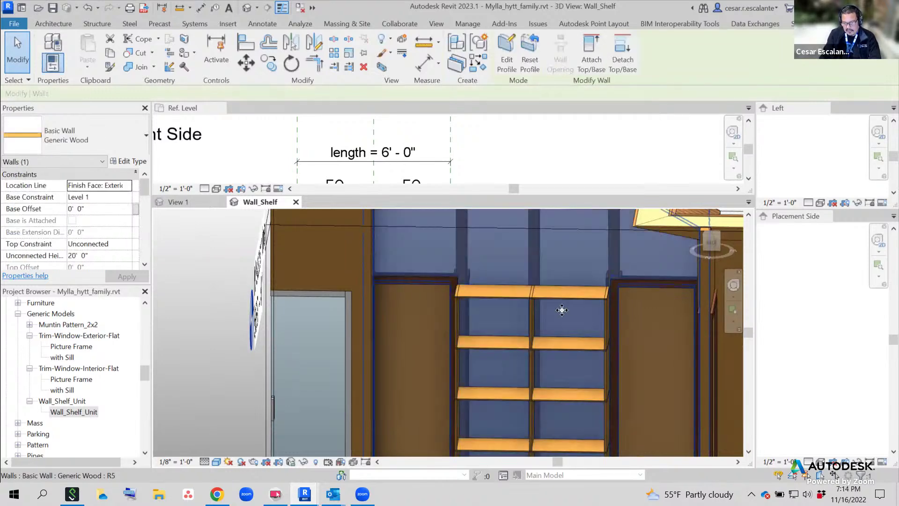
Set the shelf unit's height to 7' 3" and deselect it
middle_click_drag(534, 421, 373, 289, "shift")
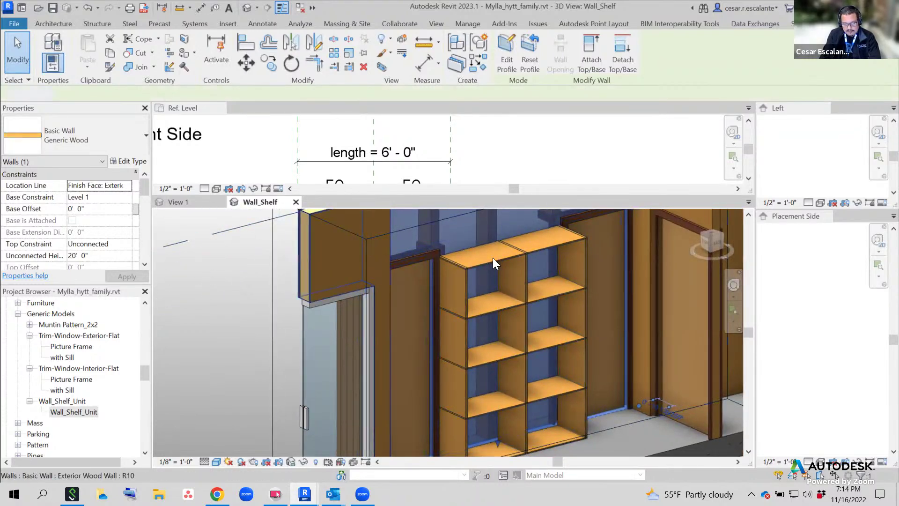
left_click(508, 259)
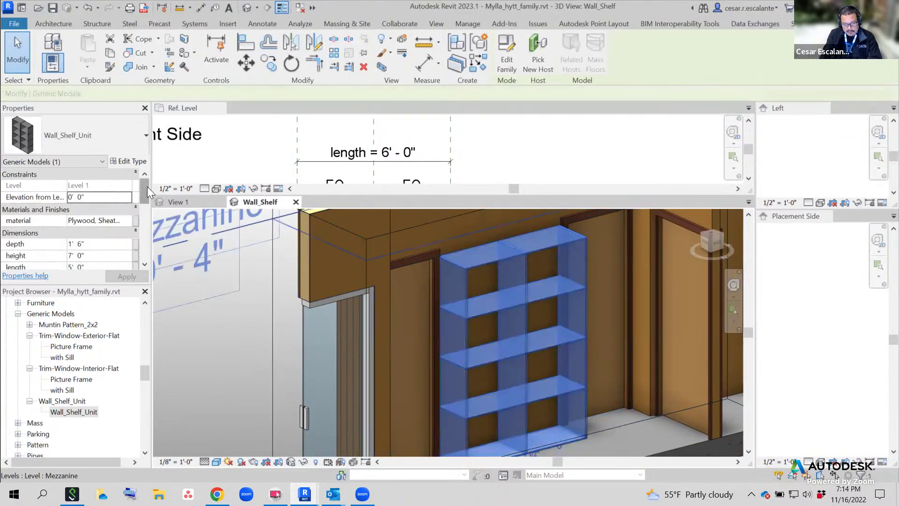
left_click_drag(147, 186, 139, 199)
left_click(98, 221)
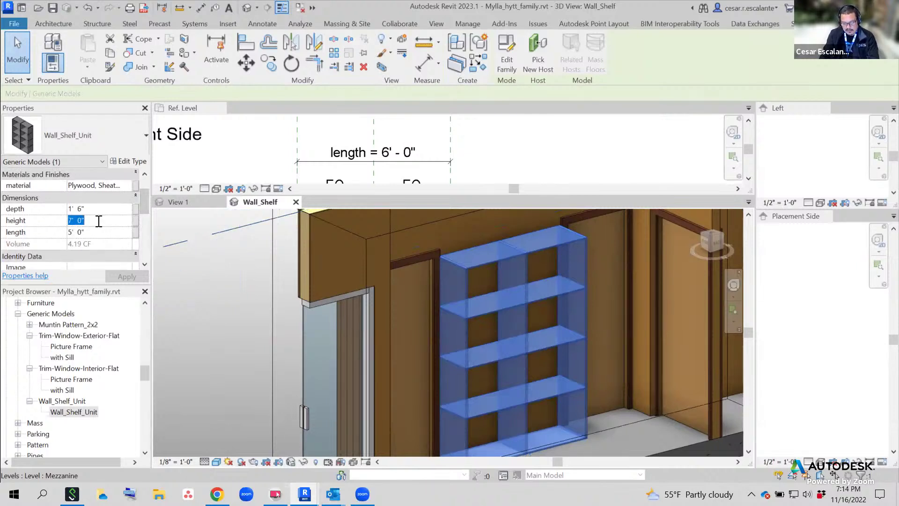
type("7")
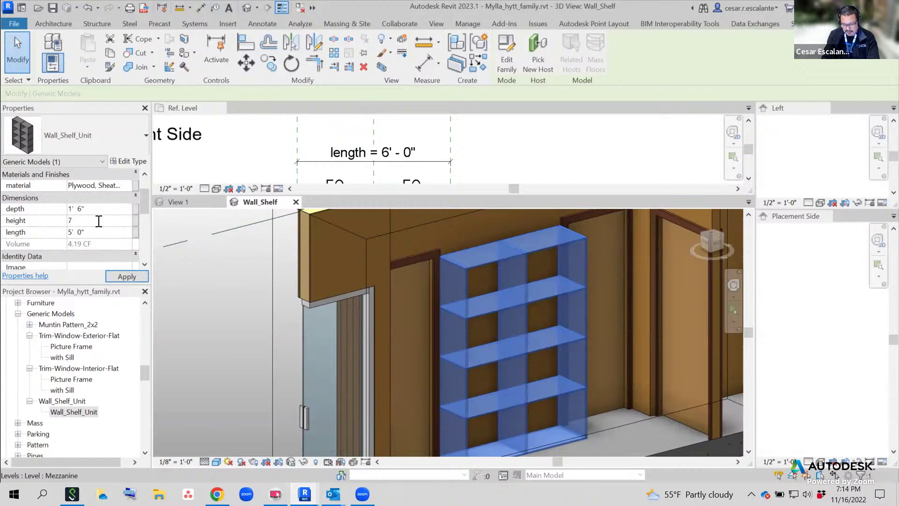
type("3")
left_click(128, 279)
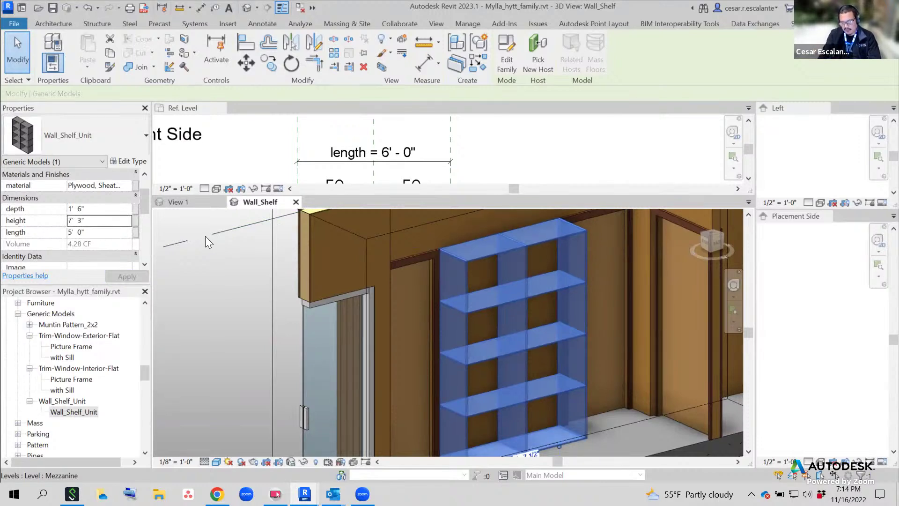
scroll(528, 345, "down", 4)
left_click(609, 445)
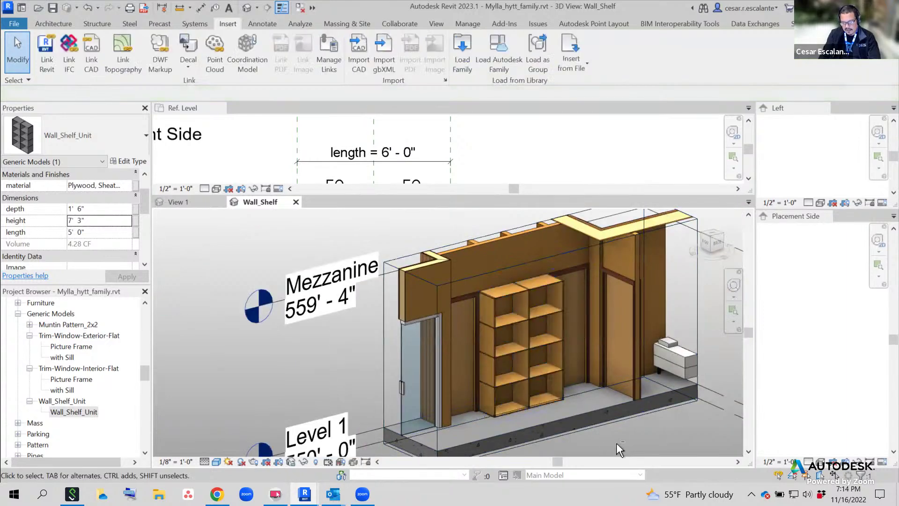
Set the placed shelf unit's length to 4' 0"
left_click(571, 358)
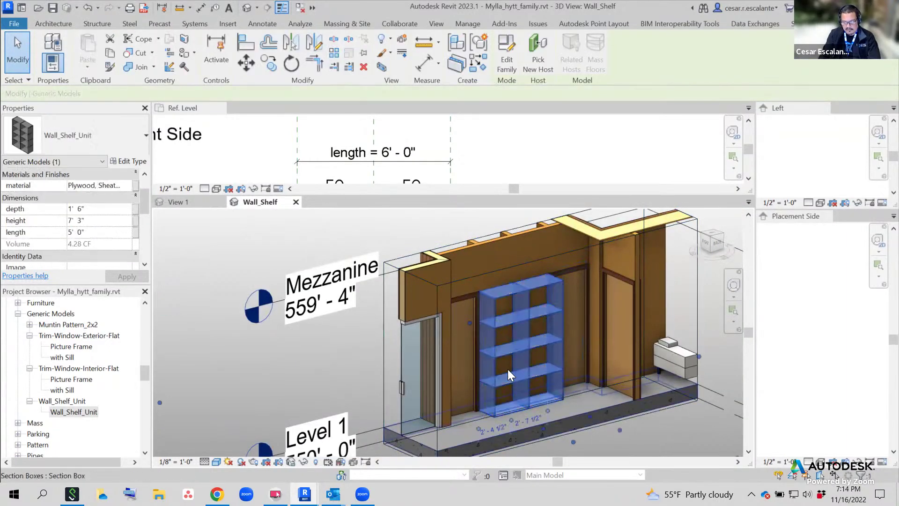
left_click(108, 234)
type("4")
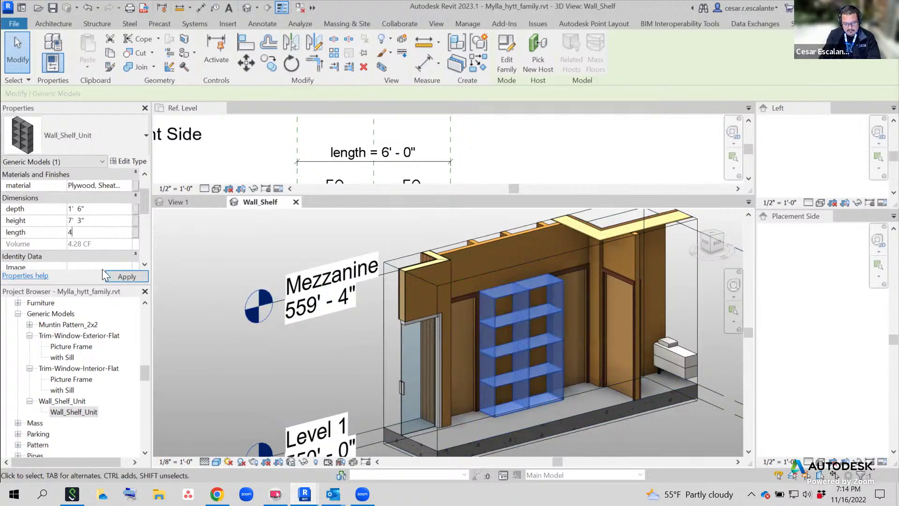
left_click(117, 275)
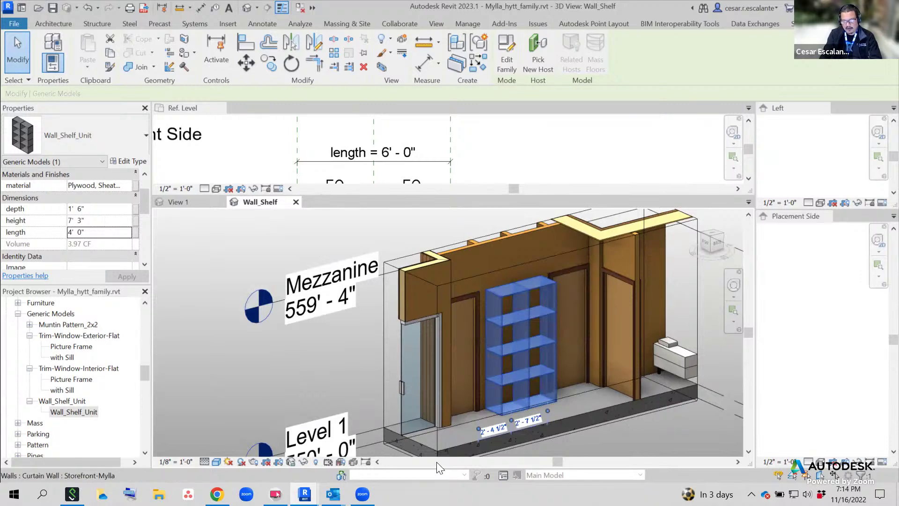
Set the shelf unit's depth to 1' 0" and deselect it
left_click(101, 209)
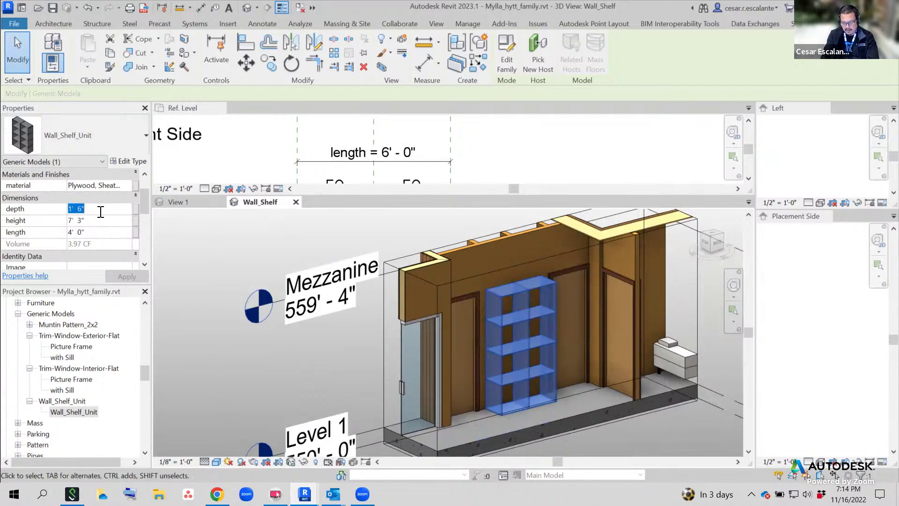
type("1")
left_click(135, 277)
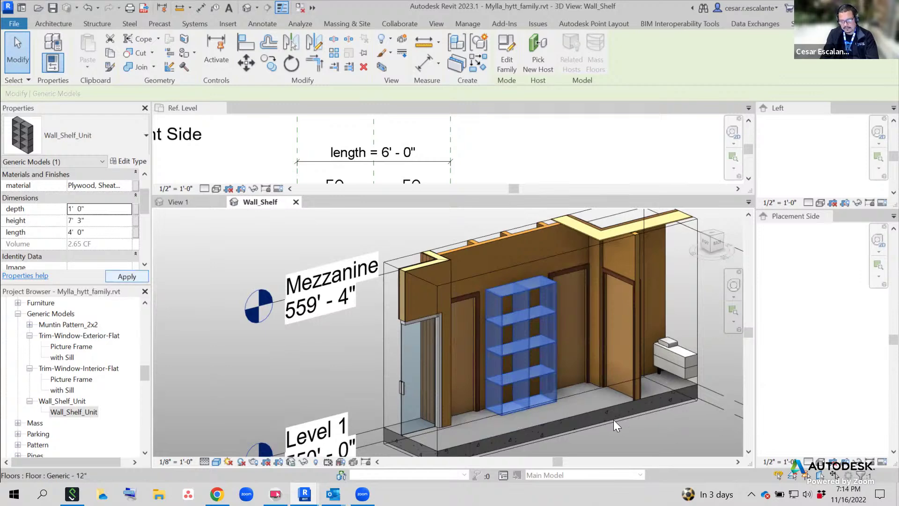
left_click(653, 439)
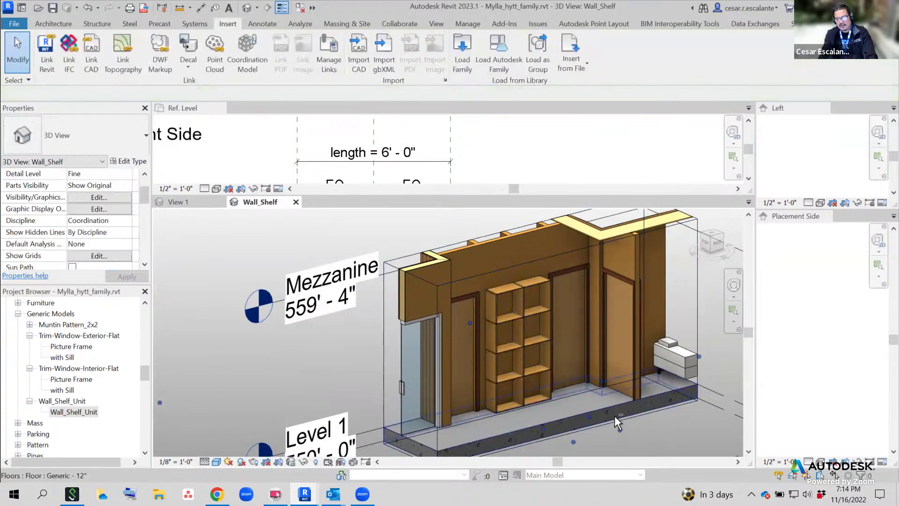
middle_click_drag(614, 415, 645, 447, "shift")
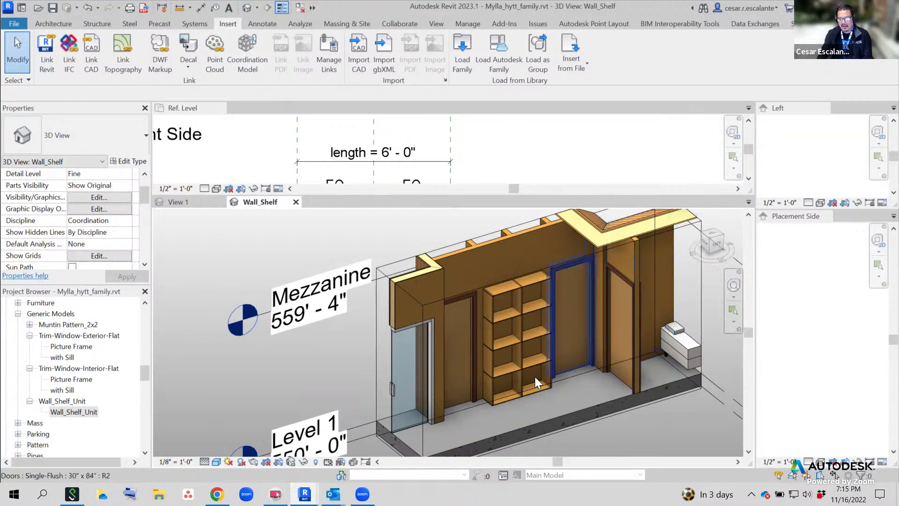
middle_click_drag(580, 431, 530, 412)
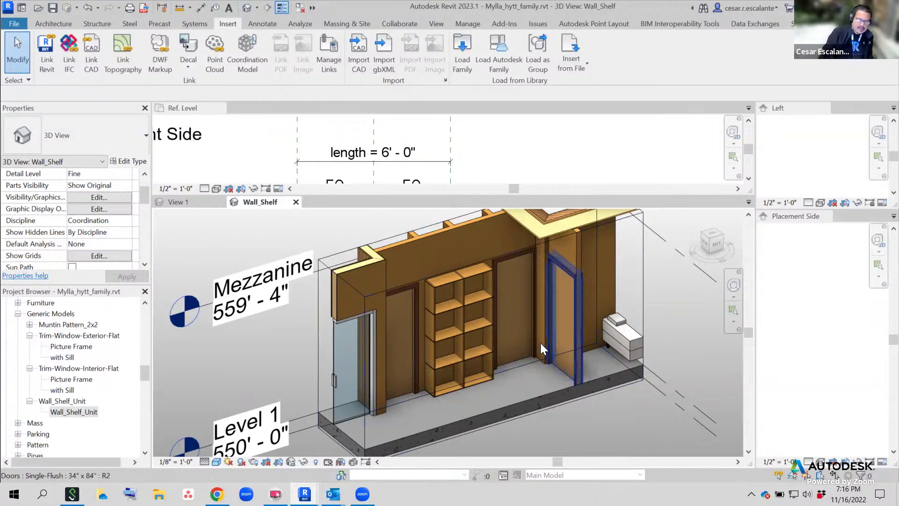
scroll(520, 304, "down", 2)
scroll(513, 316, "down", 1)
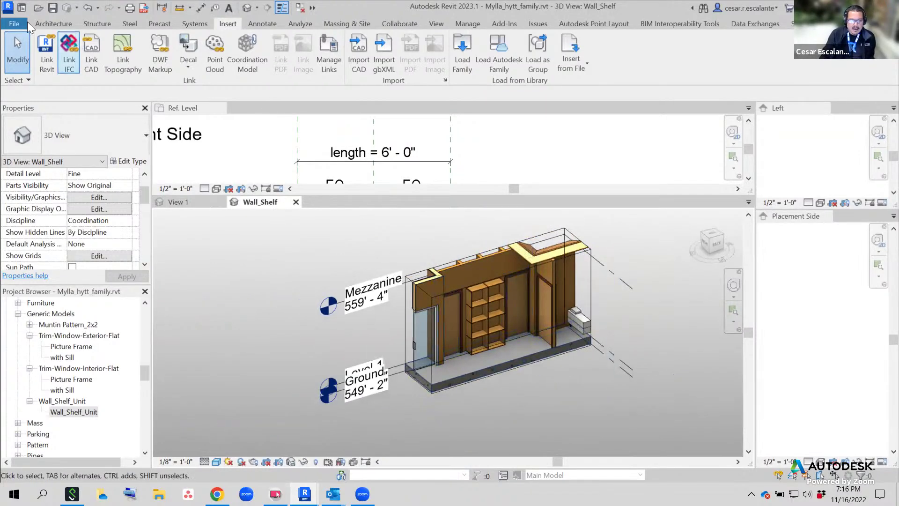
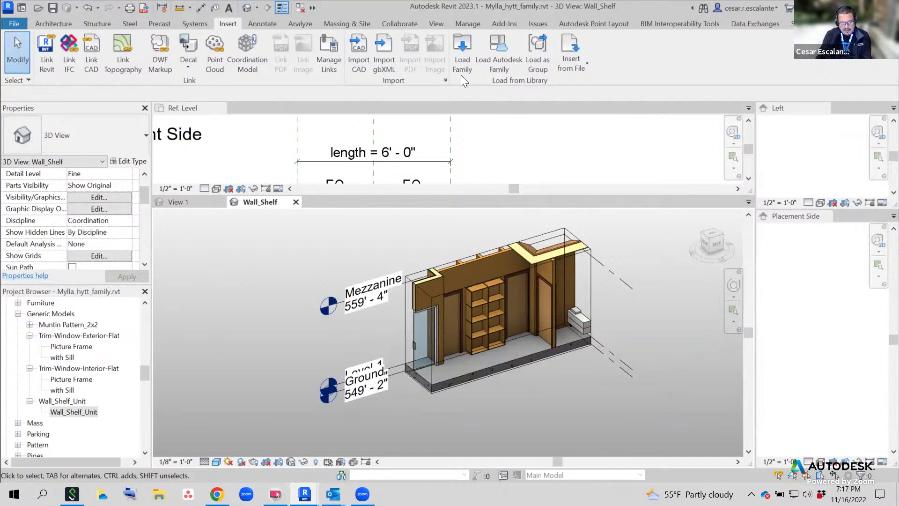
Open the Assembly Code classification list from the type properties of the Generic Wood wall behind the shelf unit
scroll(491, 260, "up", 2)
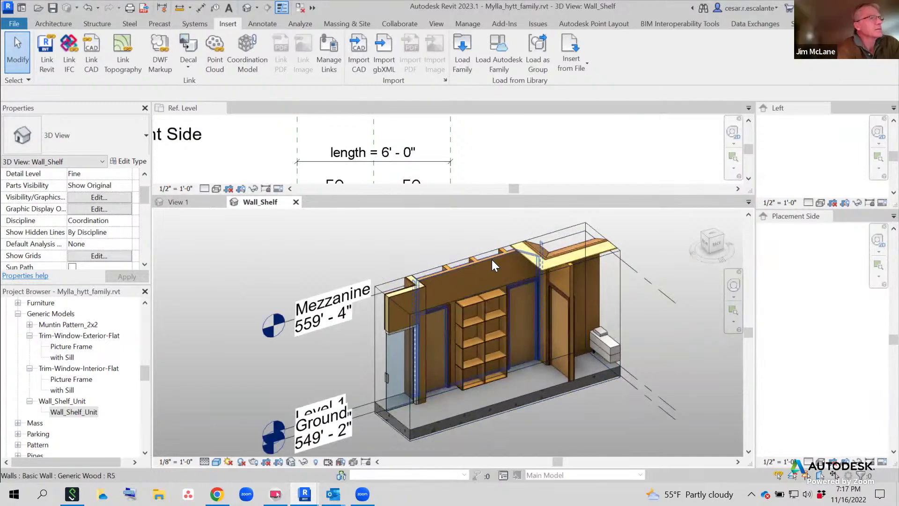
left_click(492, 260)
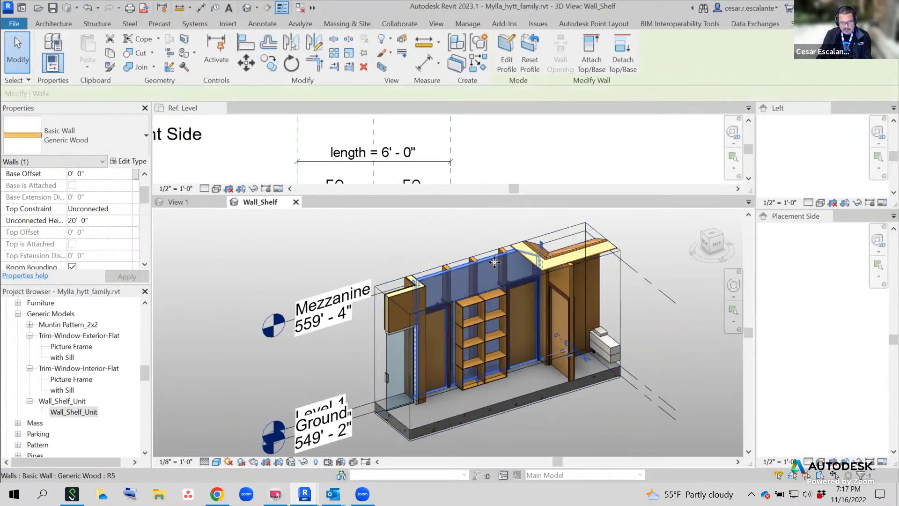
left_click(134, 161)
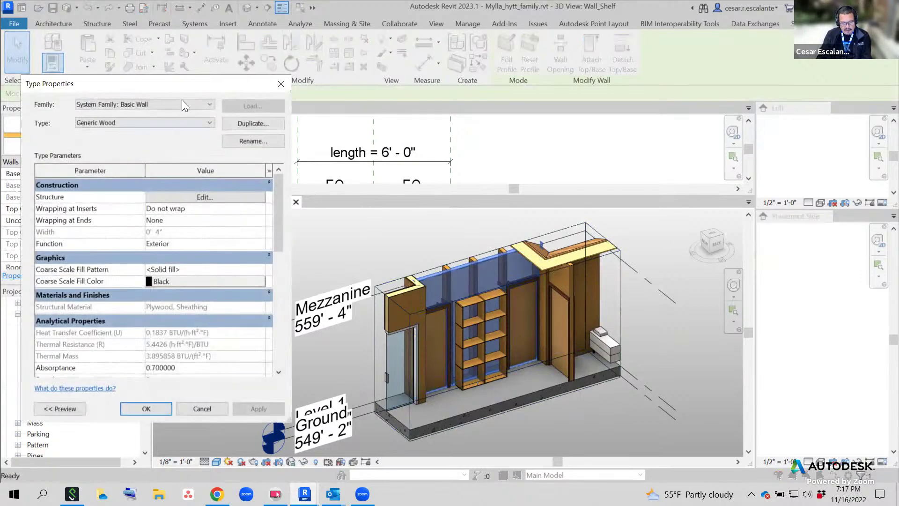
left_click_drag(183, 91, 369, 88)
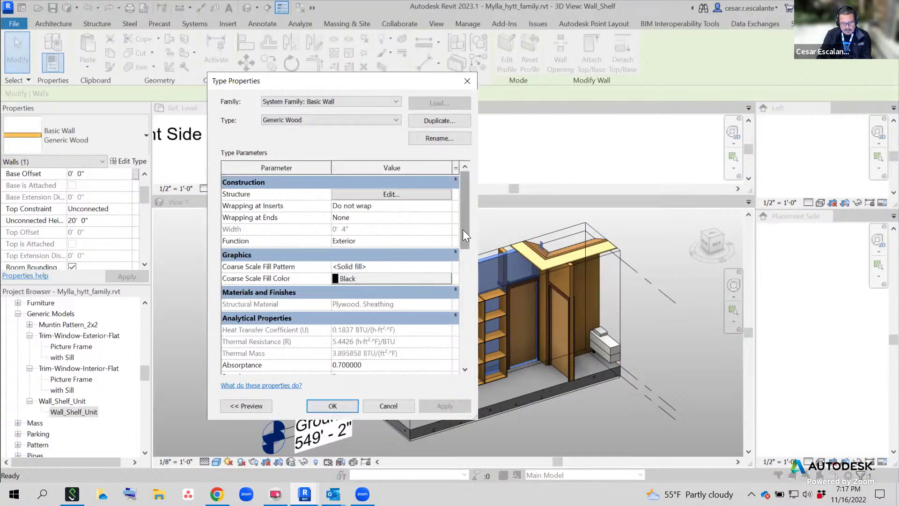
left_click_drag(462, 229, 457, 335)
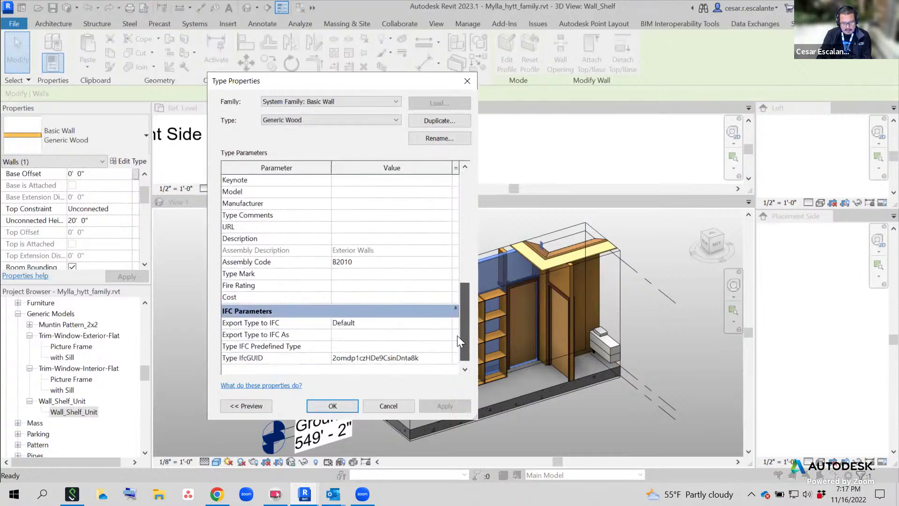
left_click(377, 262)
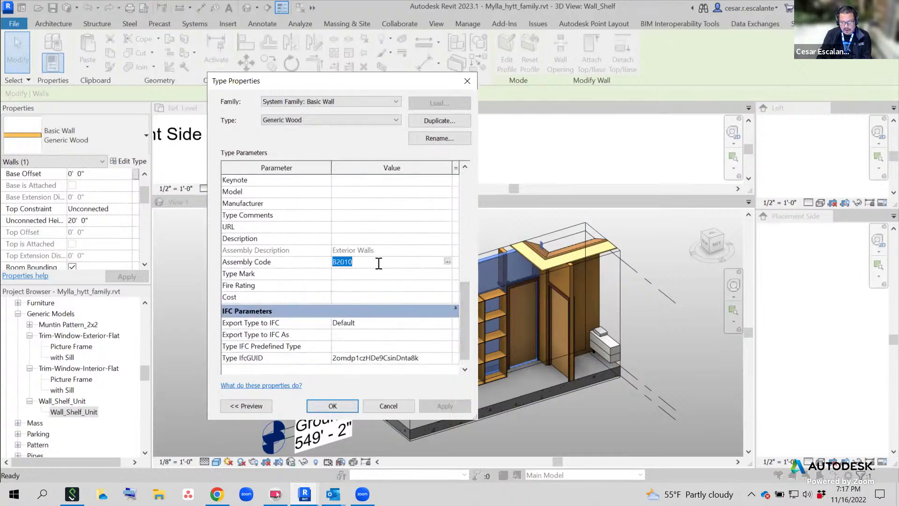
left_click(447, 261)
left_click_drag(285, 96, 624, 91)
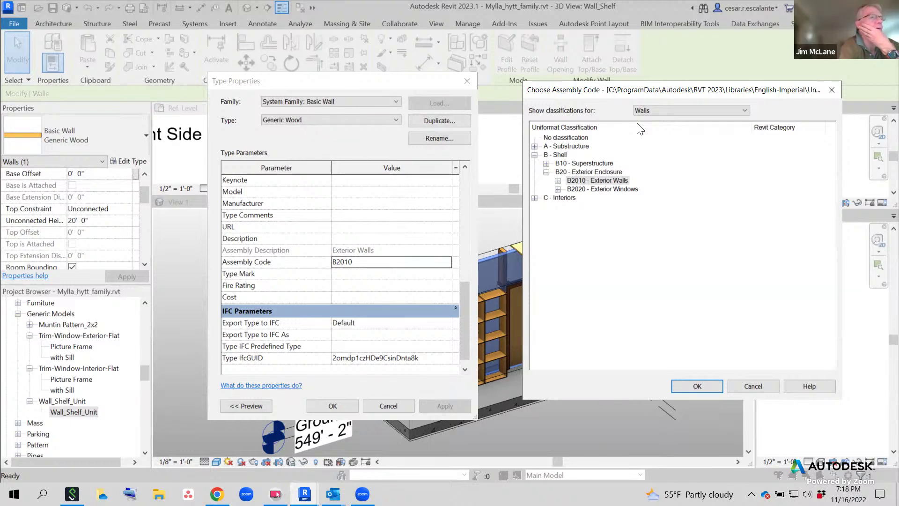
Examine the wall classifications under A - Substructure down to A1010210 - Foundation Walls - CIP, and cancel out of the type properties
left_click(534, 147)
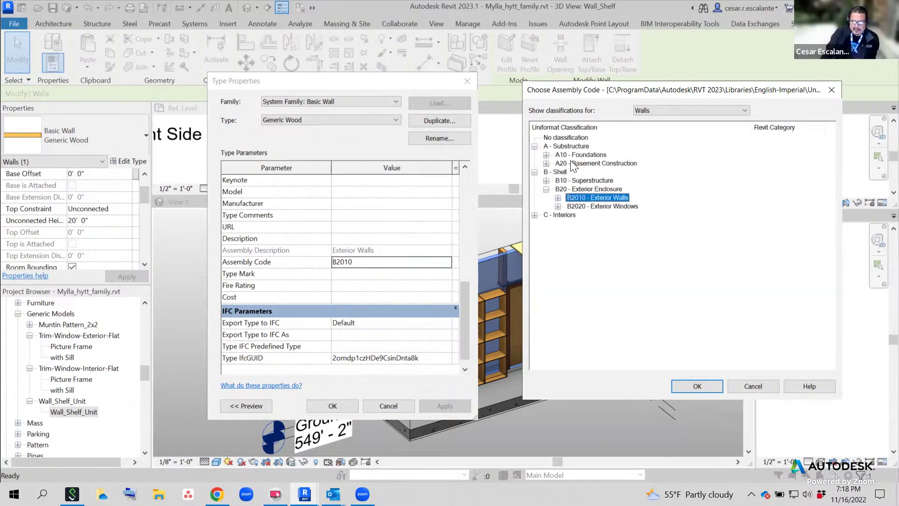
left_click(546, 155)
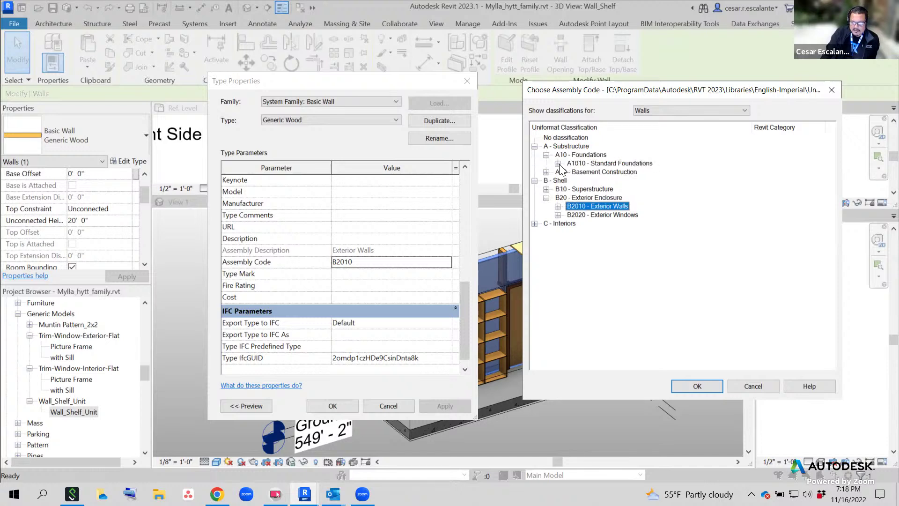
left_click(558, 163)
left_click(569, 172)
left_click(605, 181)
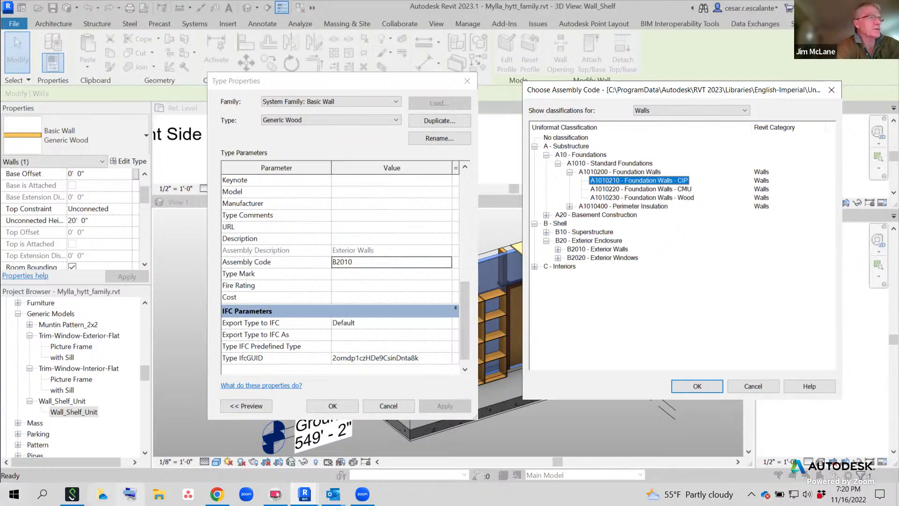
left_click(217, 494)
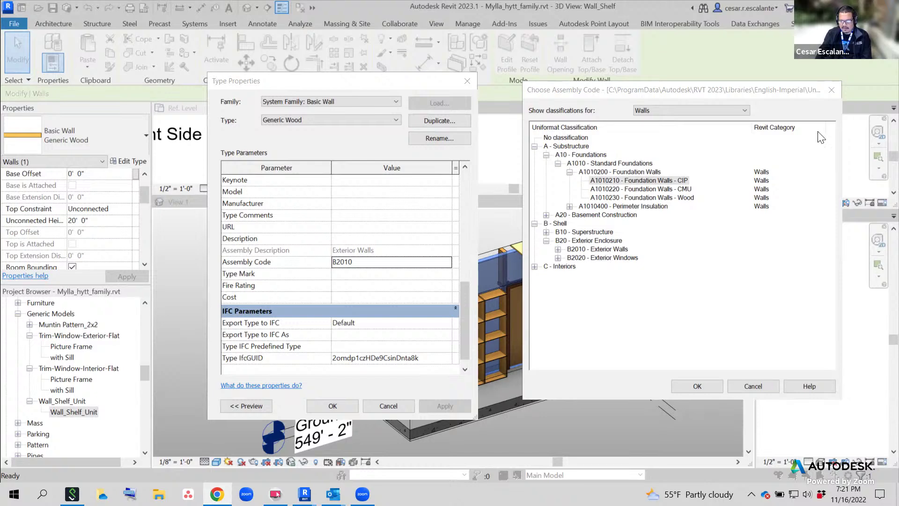
left_click(751, 385)
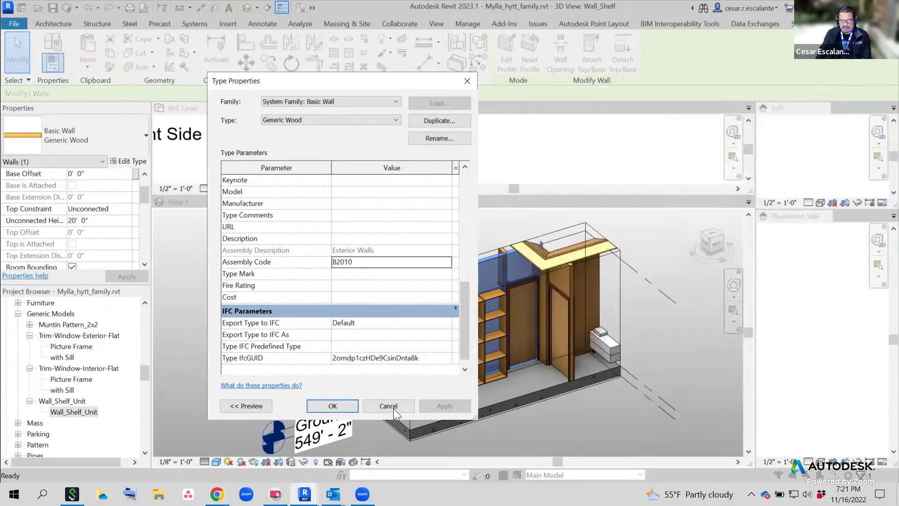
left_click(391, 404)
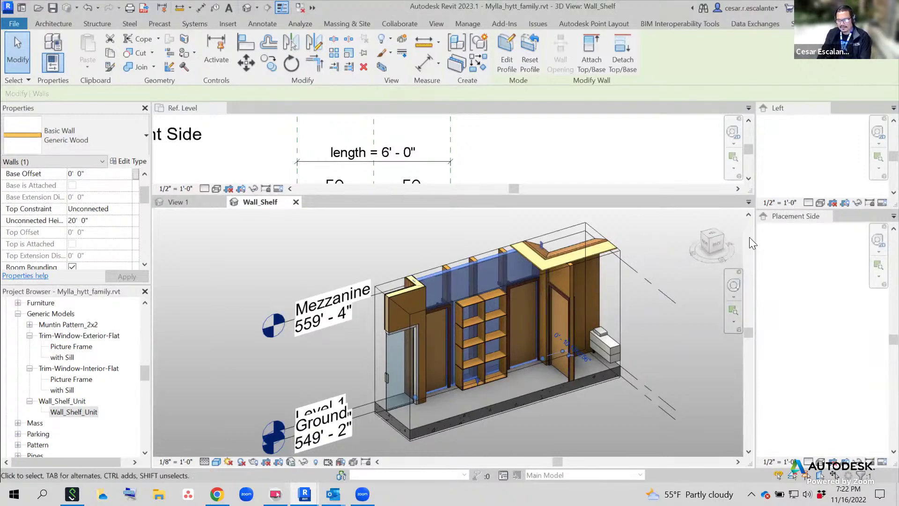
Widen the Left and Placement Side views by narrowing the Ref. Level and Wall_Shelf views
left_click_drag(761, 248, 653, 261)
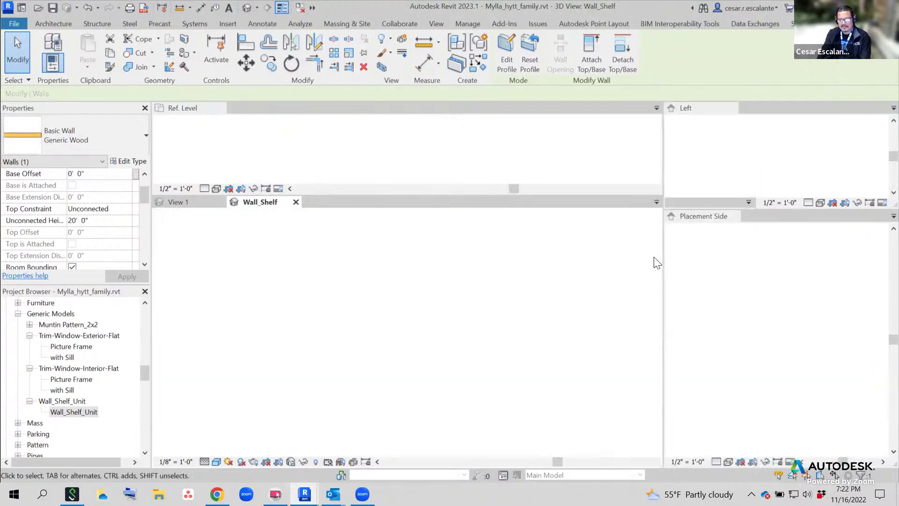